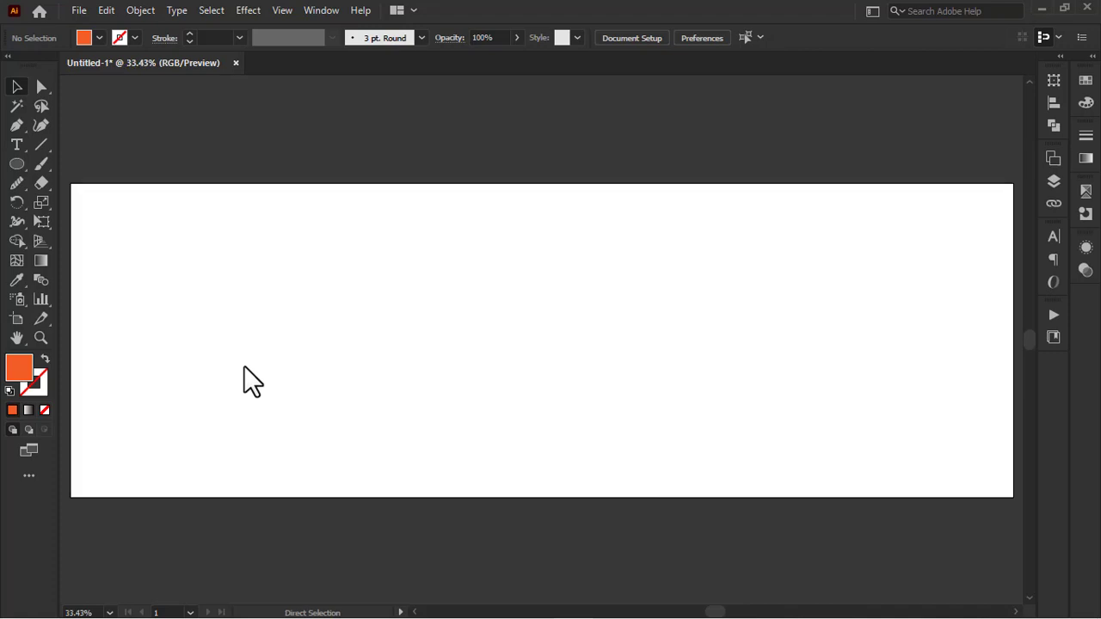
Step: Check that the artboard is 3000 px wide
{"action": "left_click", "coordinate": [16, 320]}
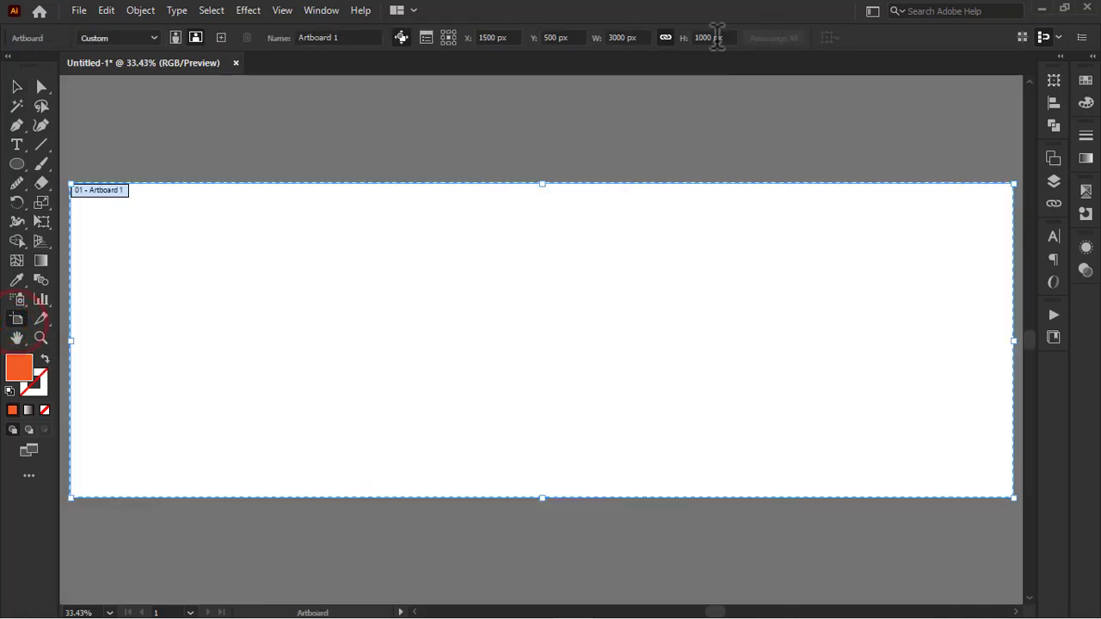
{"action": "left_click", "coordinate": [632, 37]}
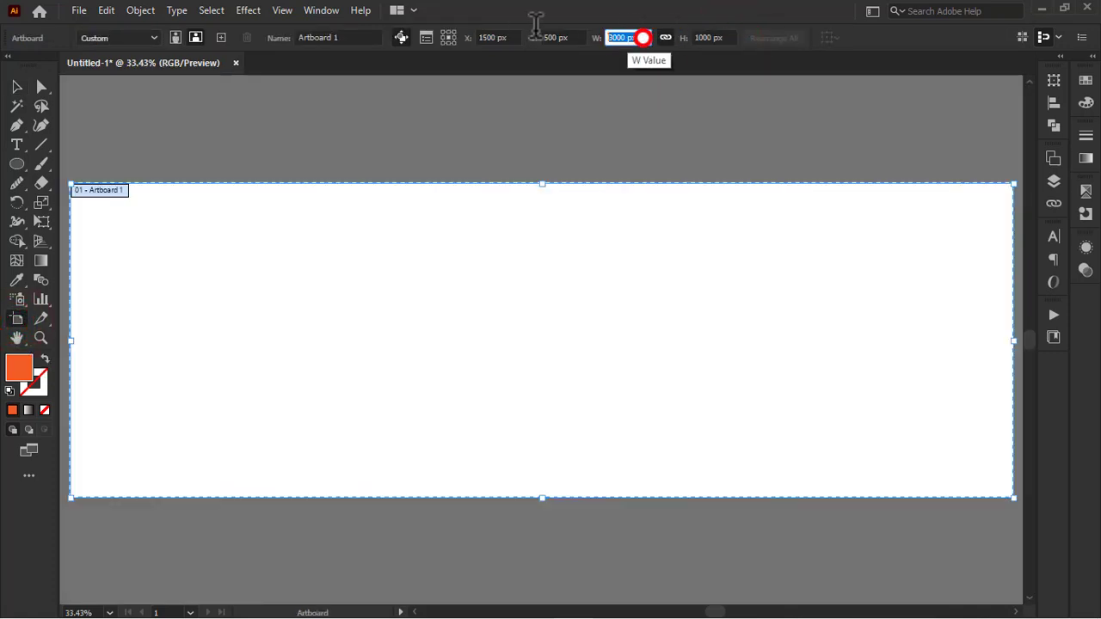
{"action": "left_click", "coordinate": [16, 85]}
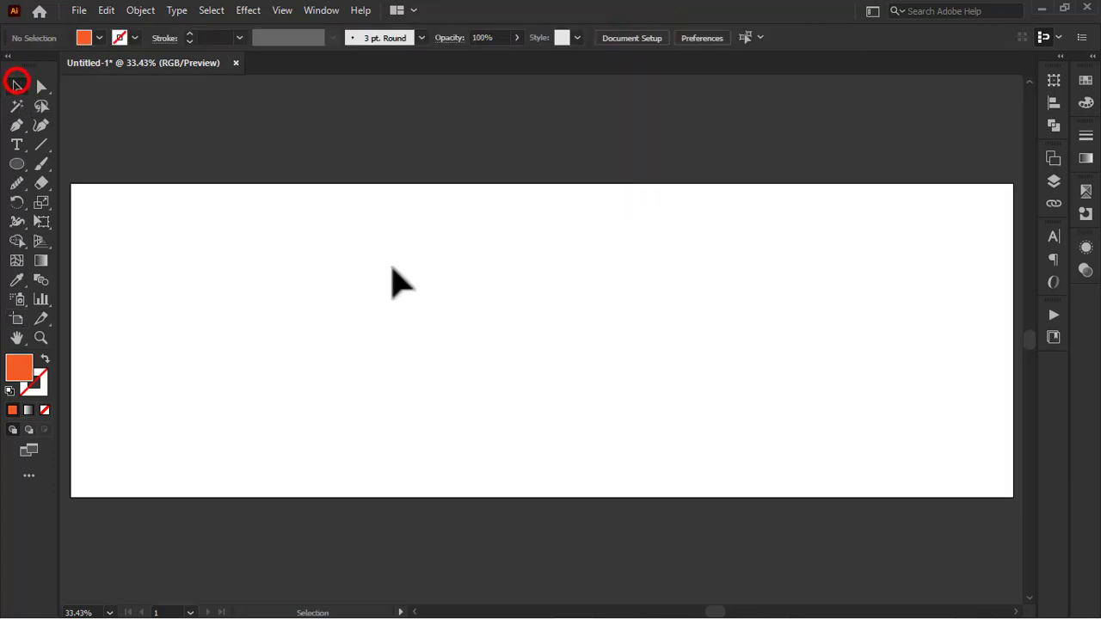
Step: Create a 3000 × 1000 px rectangle centred on the artboard
{"action": "left_click", "coordinate": [17, 161]}
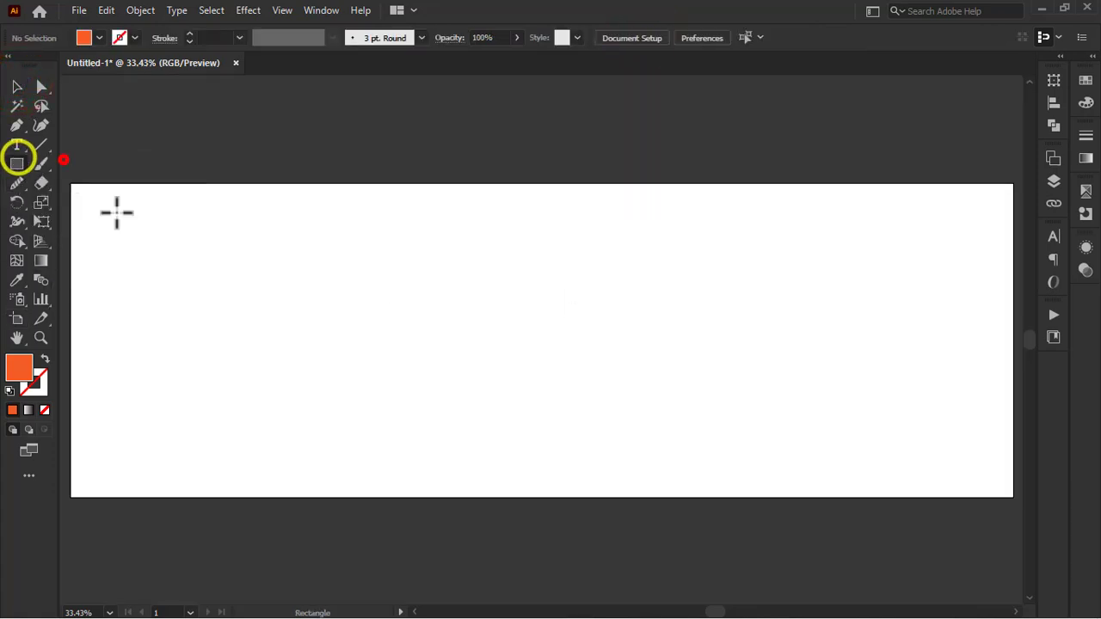
{"action": "left_click", "coordinate": [513, 347]}
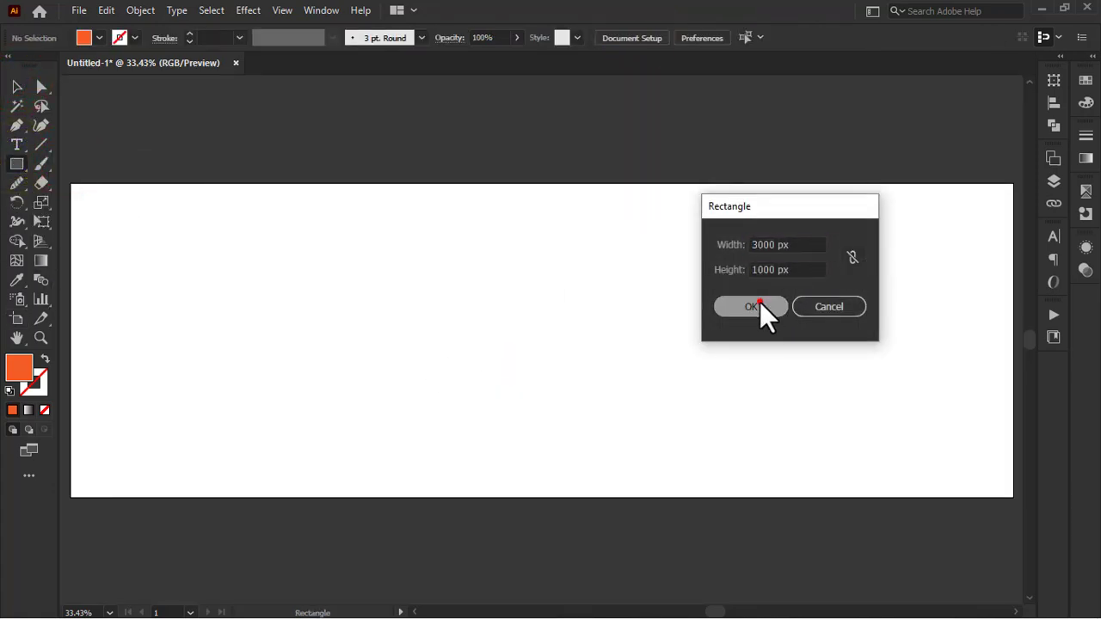
{"action": "left_click", "coordinate": [759, 306]}
{"action": "left_click", "coordinate": [691, 37]}
{"action": "left_click", "coordinate": [756, 38]}
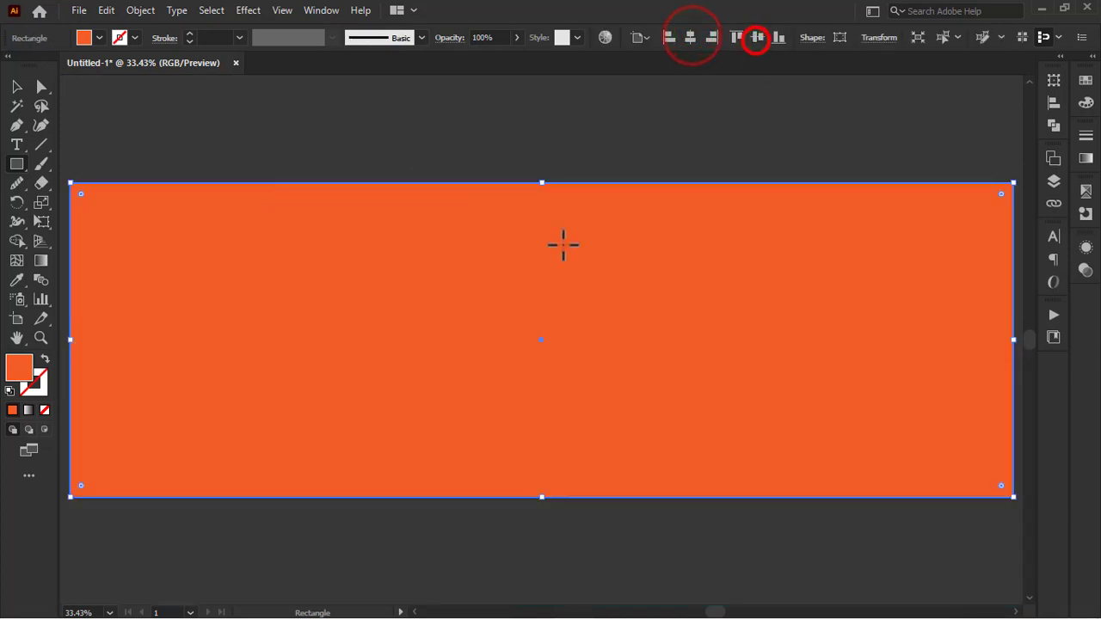
Step: Fill the rectangle black and deselect it
{"action": "left_click", "coordinate": [99, 36]}
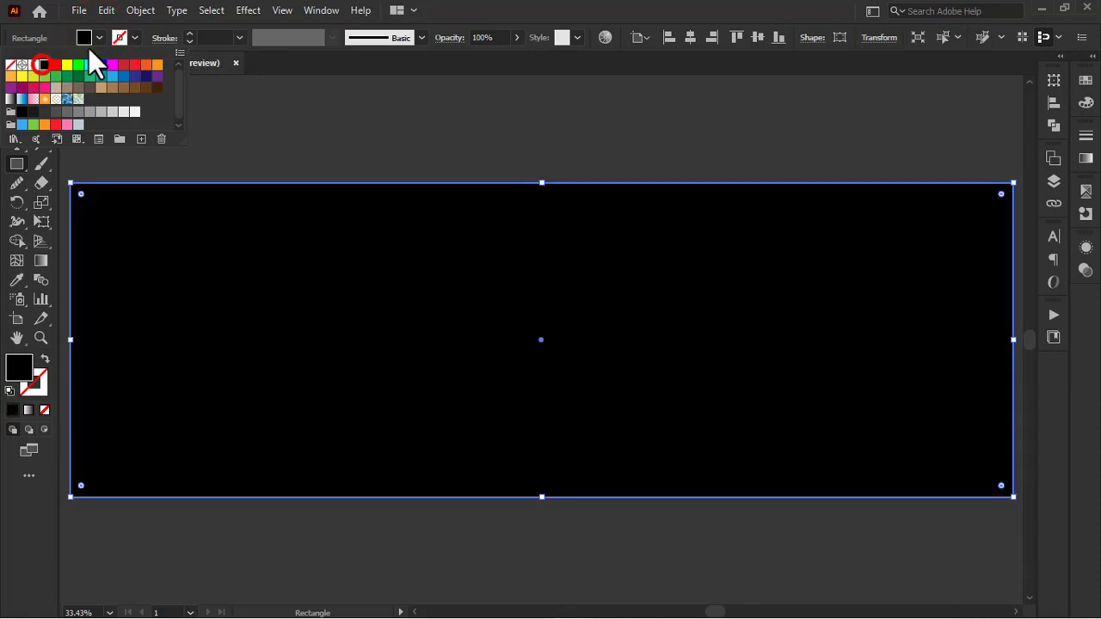
{"action": "left_click", "coordinate": [44, 65]}
{"action": "left_click", "coordinate": [99, 37]}
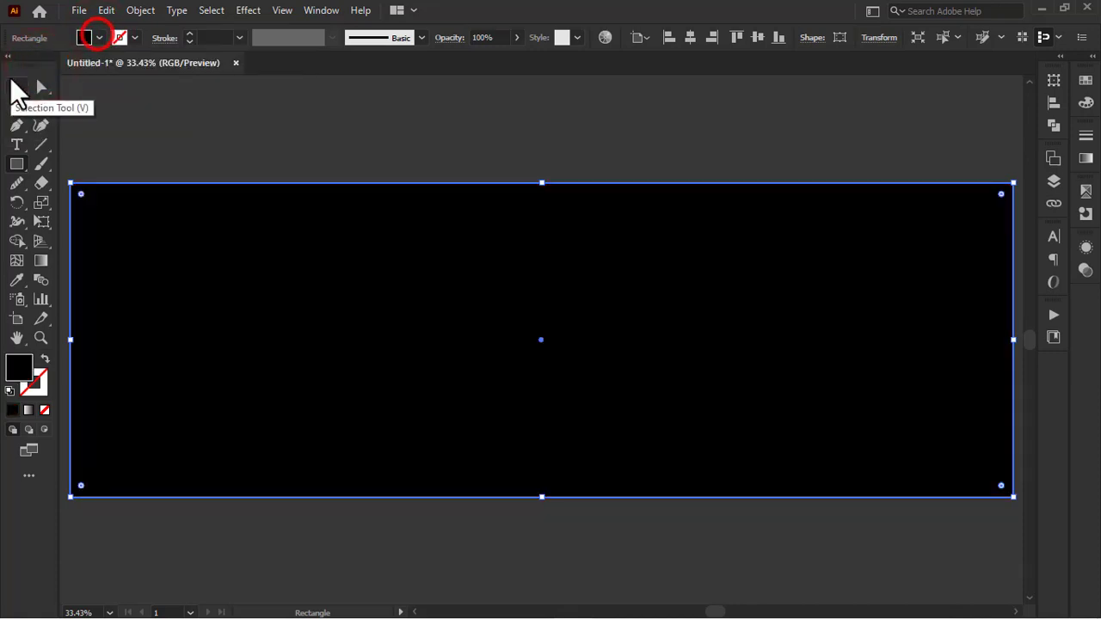
{"action": "left_click", "coordinate": [16, 86]}
{"action": "left_click", "coordinate": [368, 133]}
Step: Draw a white-filled circle in the middle of the banner
{"action": "scroll", "coordinate": [529, 533], "scroll_direction": "down", "scroll_amount": 1}
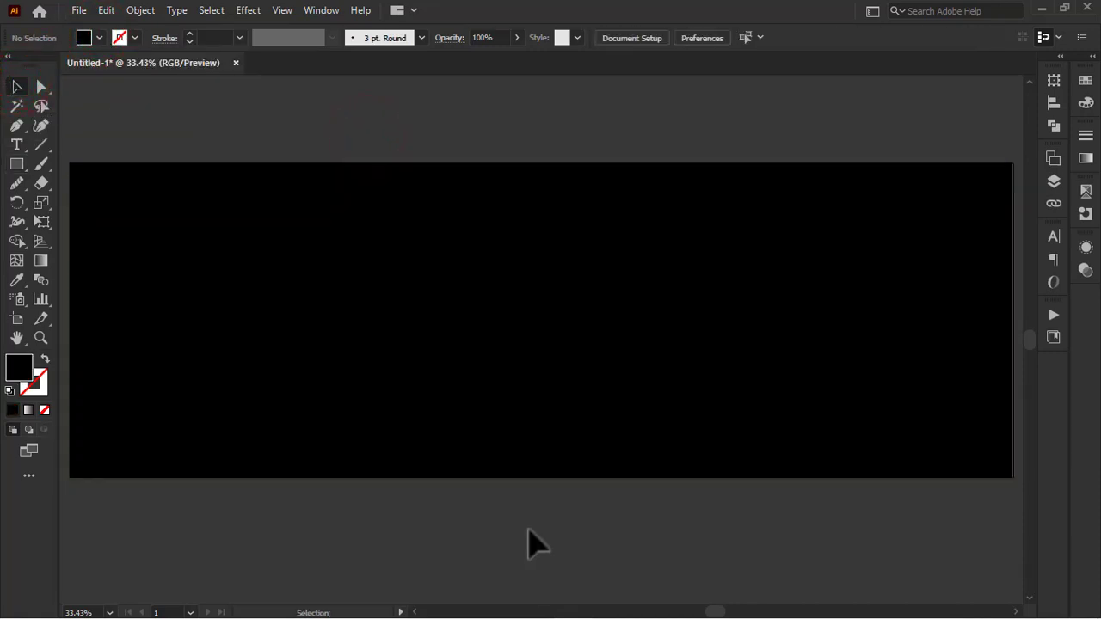
{"action": "scroll", "coordinate": [528, 533], "scroll_direction": "down", "scroll_amount": 1}
{"action": "left_click_drag", "start_coordinate": [22, 160], "coordinate": [78, 200]}
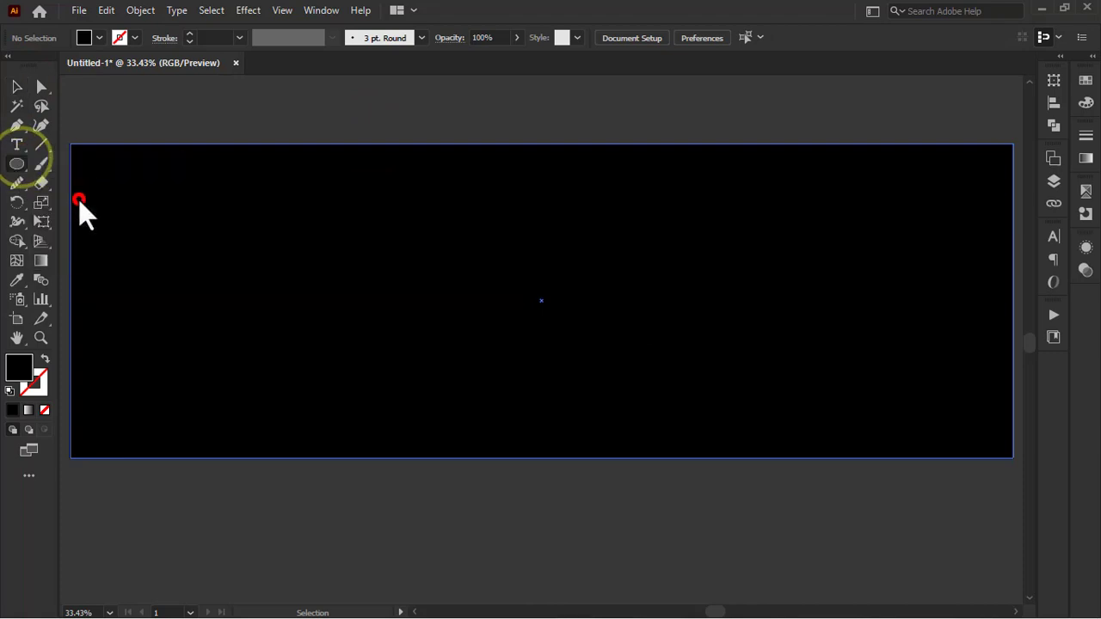
{"action": "mouse_move", "coordinate": [535, 301]}
{"action": "left_mouse_down"}
{"action": "mouse_move", "coordinate": [607, 348]}
{"action": "mouse_move", "coordinate": [659, 362]}
{"action": "left_mouse_up"}
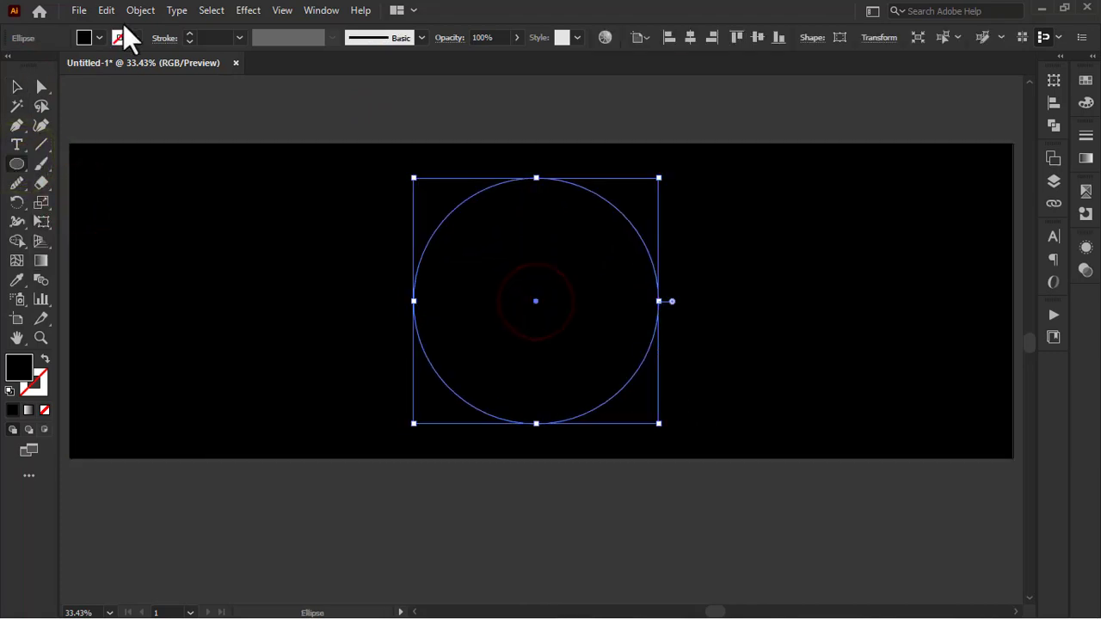
{"action": "left_click", "coordinate": [100, 37]}
{"action": "left_click", "coordinate": [22, 66]}
{"action": "left_click", "coordinate": [34, 36]}
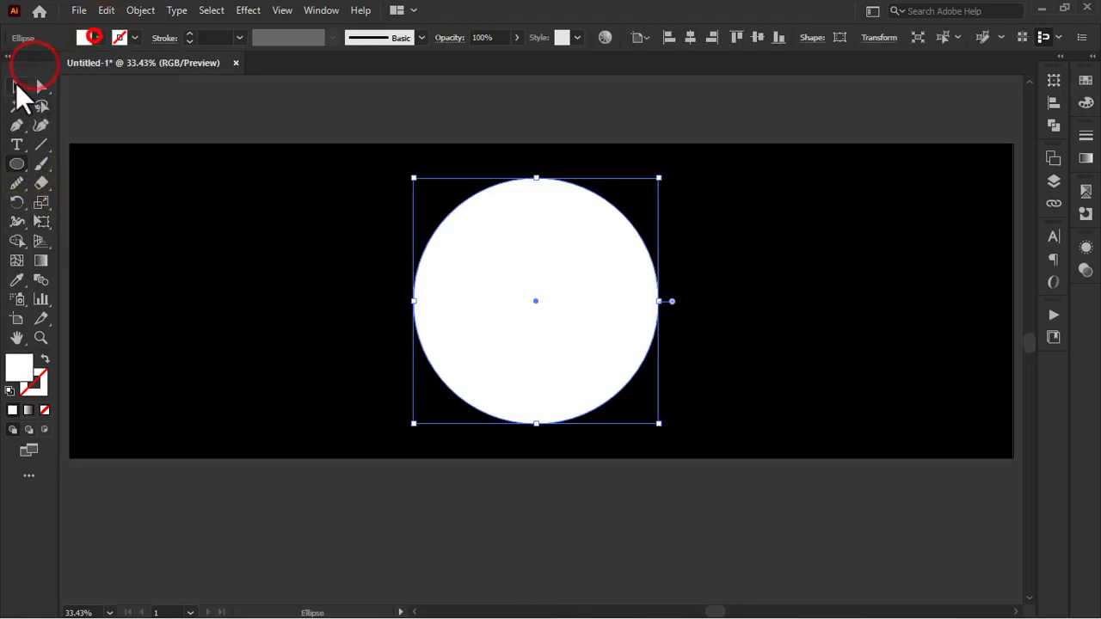
{"action": "left_click", "coordinate": [17, 86]}
Step: Move the white circle to the banner's right edge and enlarge it to about 1161 px
{"action": "scroll", "coordinate": [248, 378], "scroll_direction": "down", "scroll_amount": 1}
{"action": "left_click_drag", "start_coordinate": [480, 351], "coordinate": [783, 301]}
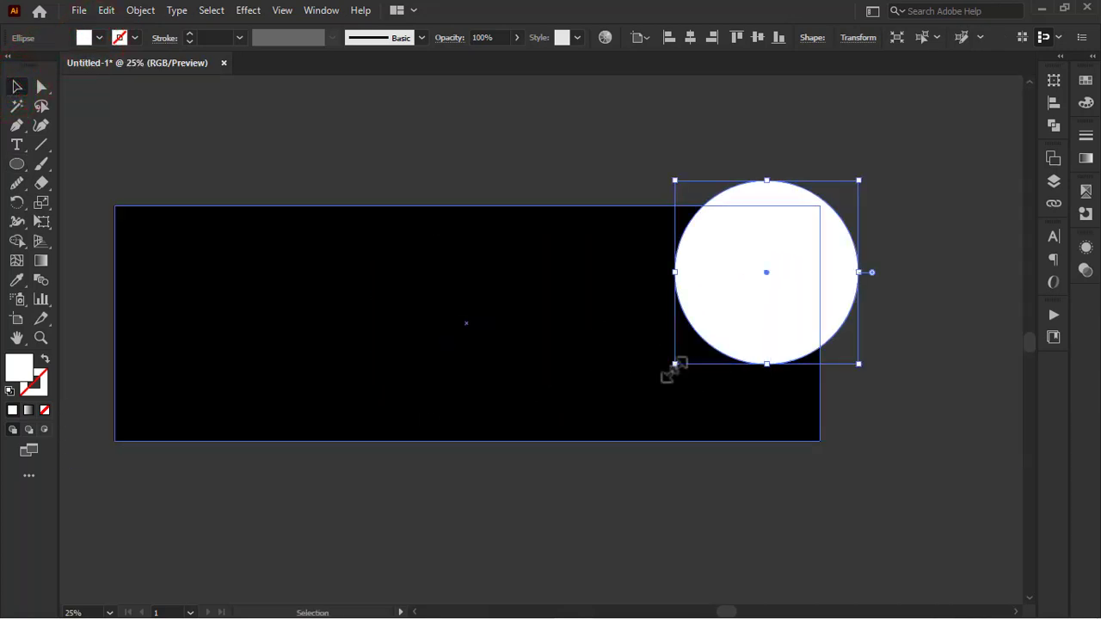
{"action": "mouse_move", "coordinate": [674, 364]}
{"action": "left_mouse_down"}
{"action": "mouse_move", "coordinate": [582, 472]}
{"action": "mouse_move", "coordinate": [590, 450]}
{"action": "left_mouse_up"}
{"action": "left_click_drag", "start_coordinate": [744, 358], "coordinate": [755, 344]}
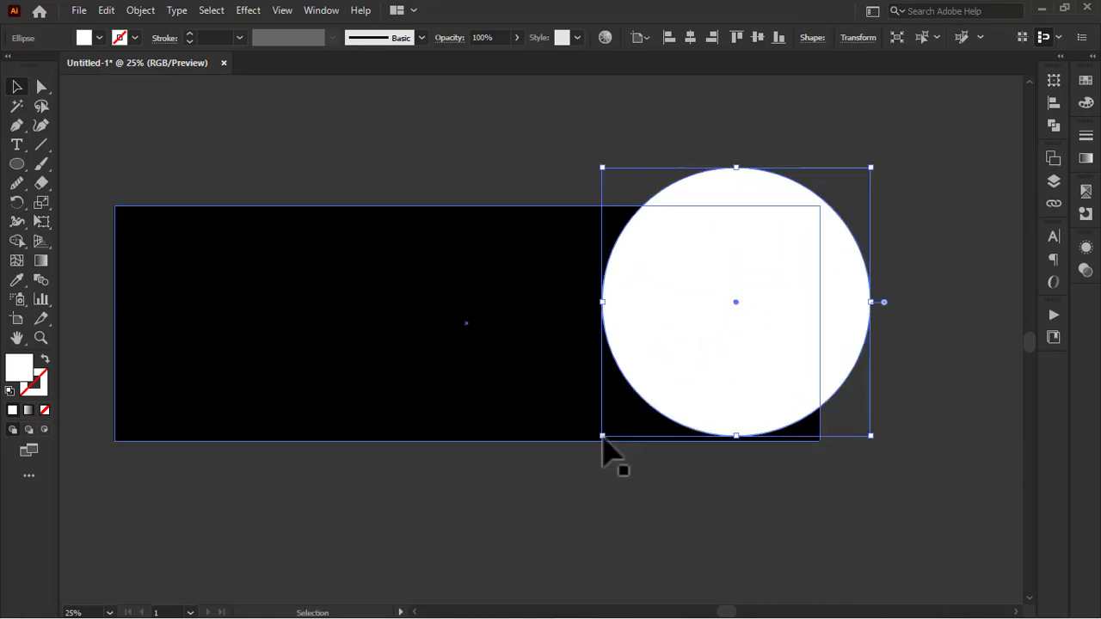
{"action": "mouse_move", "coordinate": [603, 438]}
{"action": "left_mouse_down"}
{"action": "mouse_move", "coordinate": [585, 450]}
{"action": "mouse_move", "coordinate": [591, 444]}
{"action": "left_mouse_up"}
{"action": "left_click", "coordinate": [971, 335]}
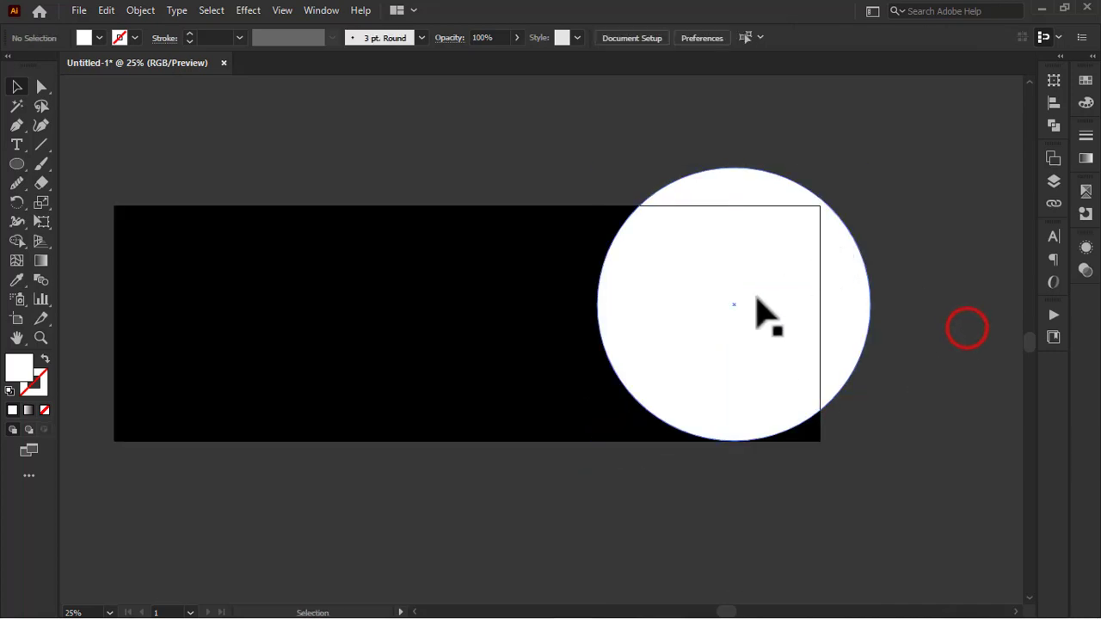
{"action": "left_click_drag", "start_coordinate": [773, 306], "coordinate": [773, 306]}
{"action": "left_click", "coordinate": [956, 342]}
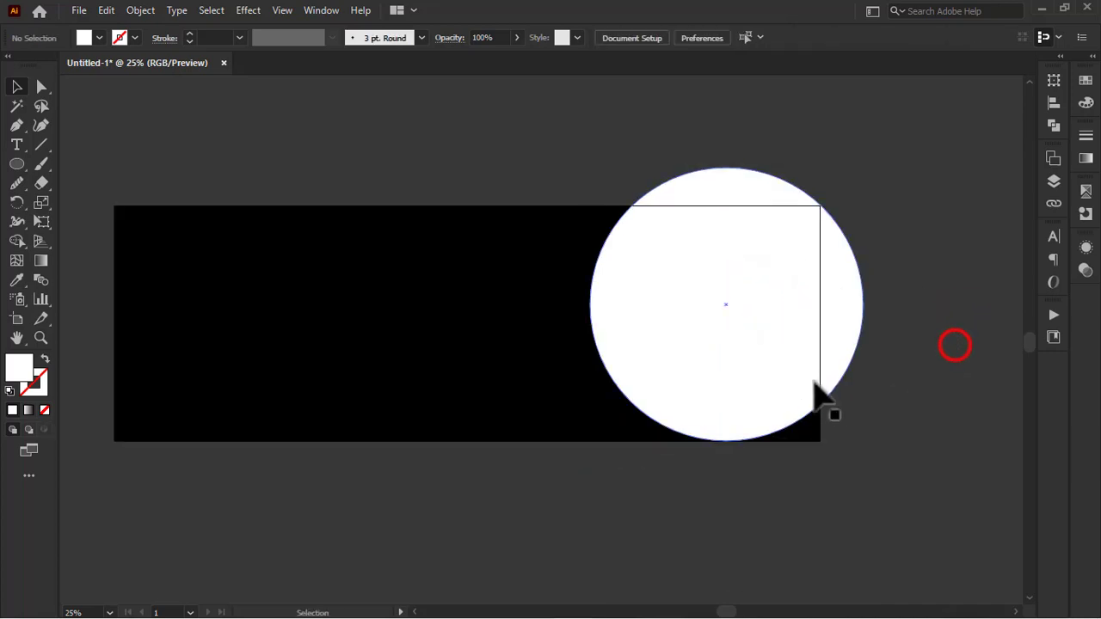
{"action": "left_click", "coordinate": [741, 275]}
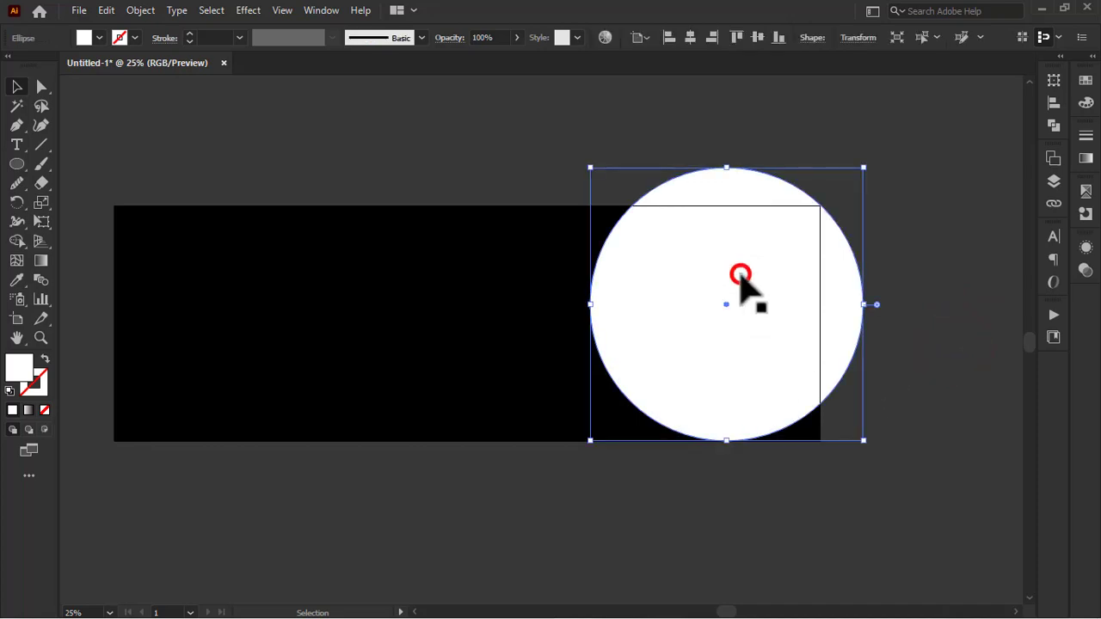
Step: Paste a copy of the white circle in front and shrink it to 882 px
{"action": "left_click", "coordinate": [106, 12]}
{"action": "left_click", "coordinate": [136, 88]}
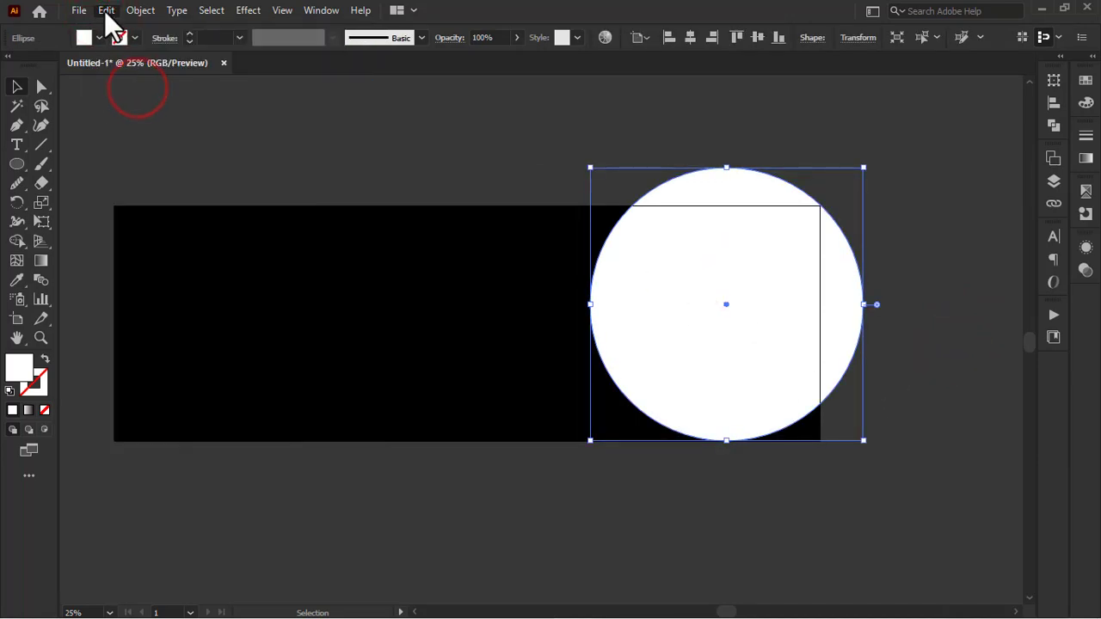
{"action": "left_click", "coordinate": [106, 12]}
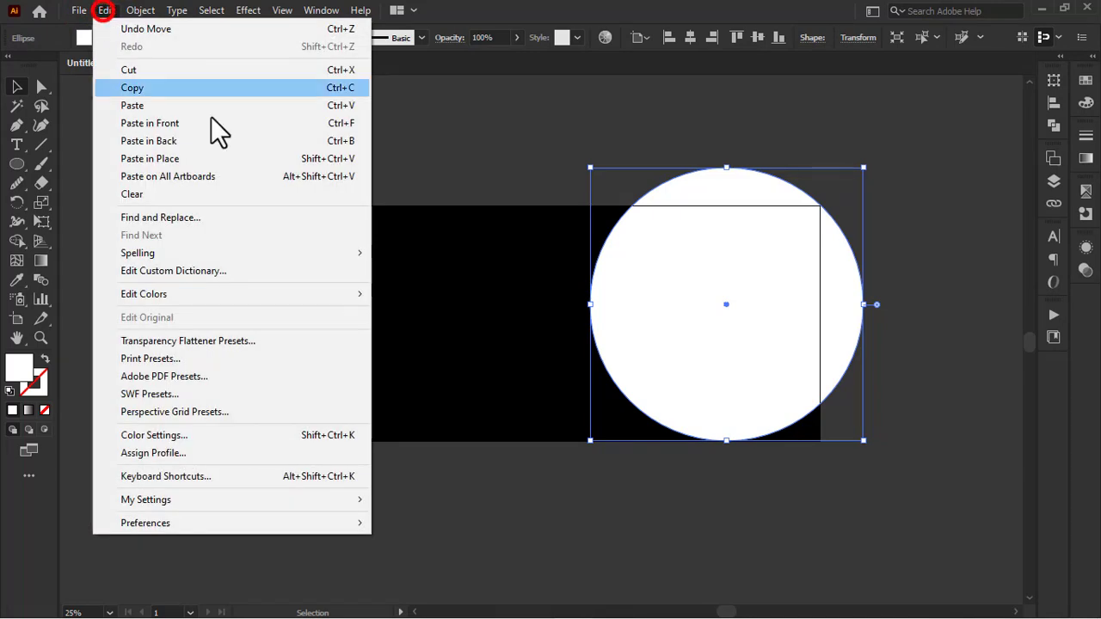
{"action": "left_click", "coordinate": [187, 122]}
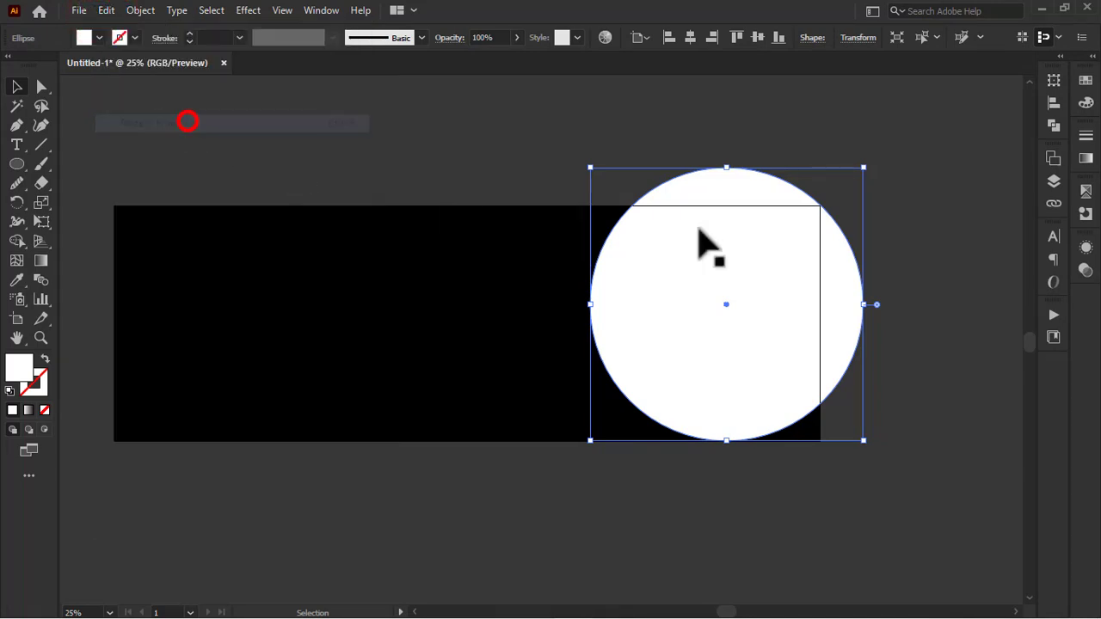
{"action": "left_click_drag", "start_coordinate": [863, 167], "coordinate": [798, 234]}
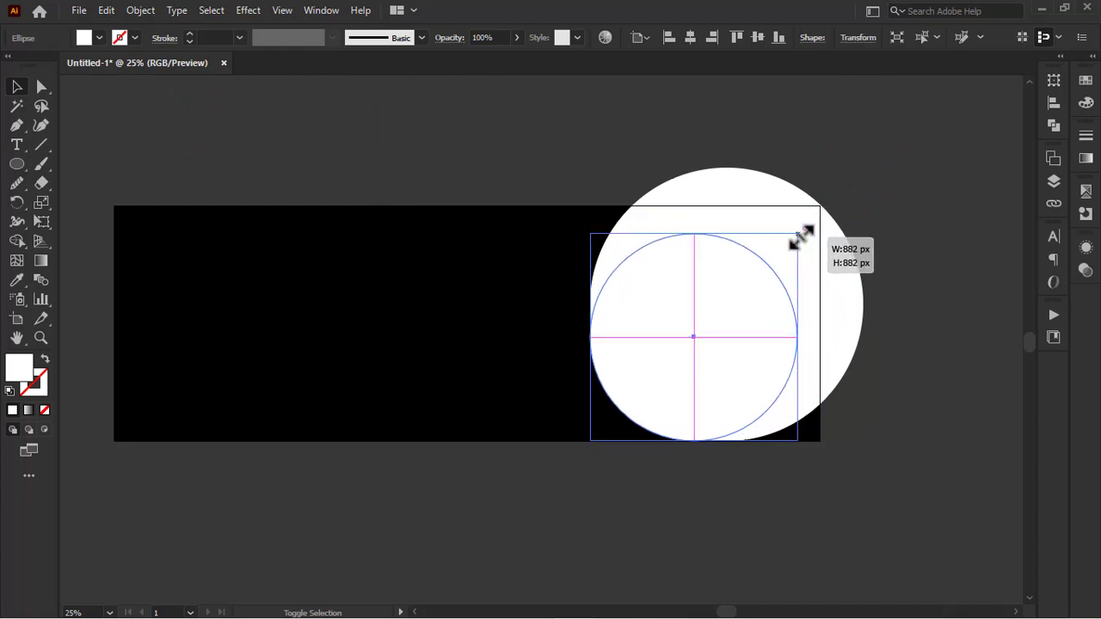
{"action": "left_click_drag", "start_coordinate": [799, 238], "coordinate": [798, 236]}
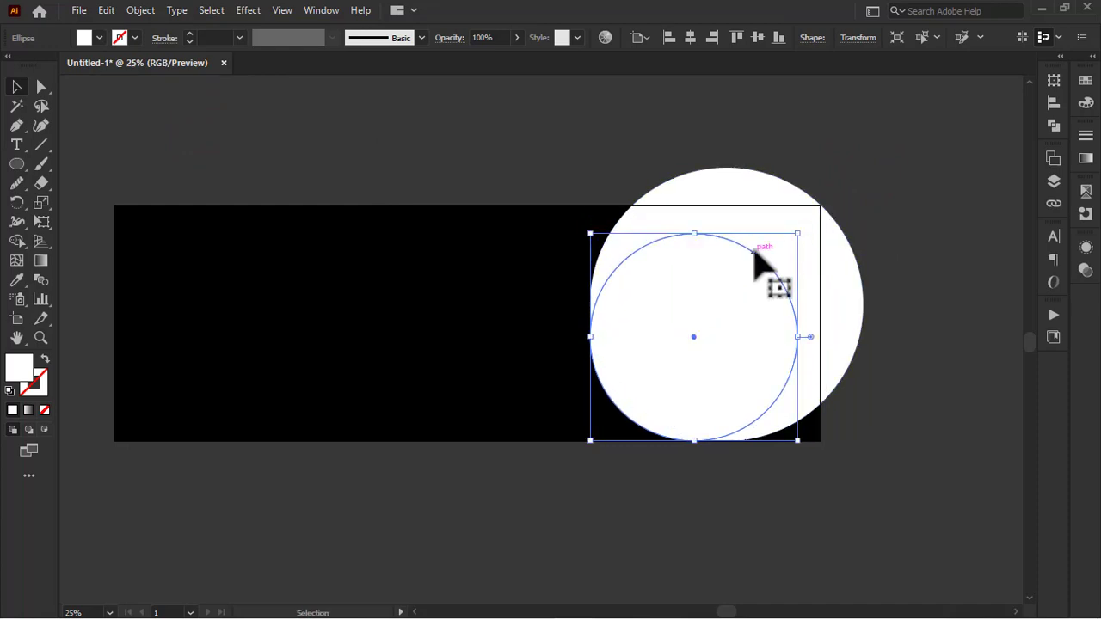
Step: Fill the copy black and settle it inside the white circle, offset right
{"action": "left_click", "coordinate": [99, 39]}
{"action": "left_click", "coordinate": [47, 83]}
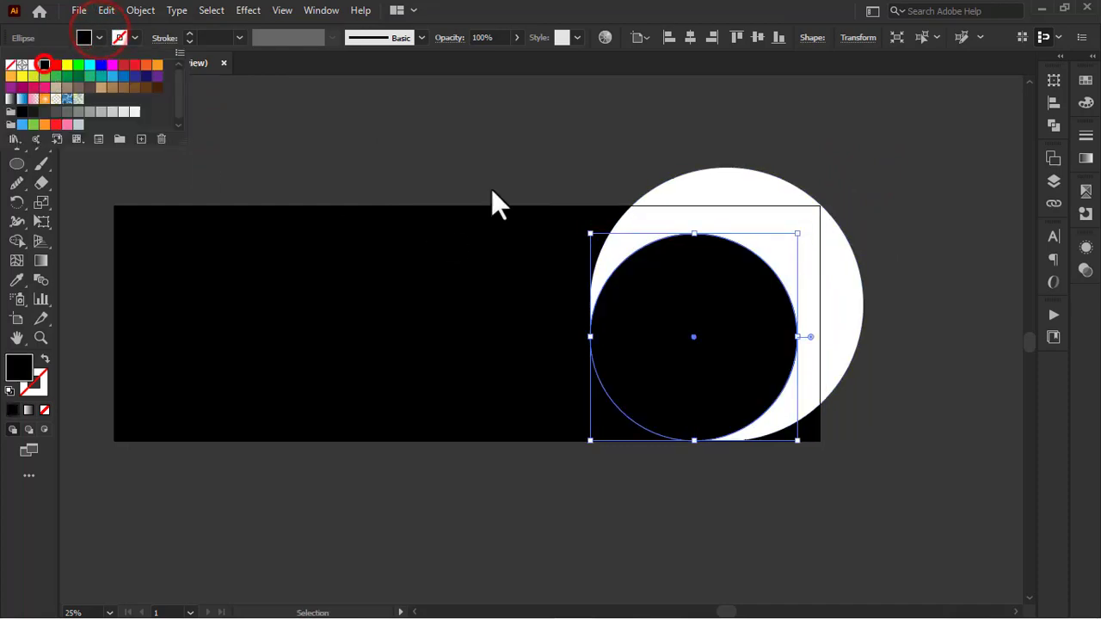
{"action": "left_click", "coordinate": [497, 167]}
{"action": "left_click_drag", "start_coordinate": [710, 333], "coordinate": [726, 273]}
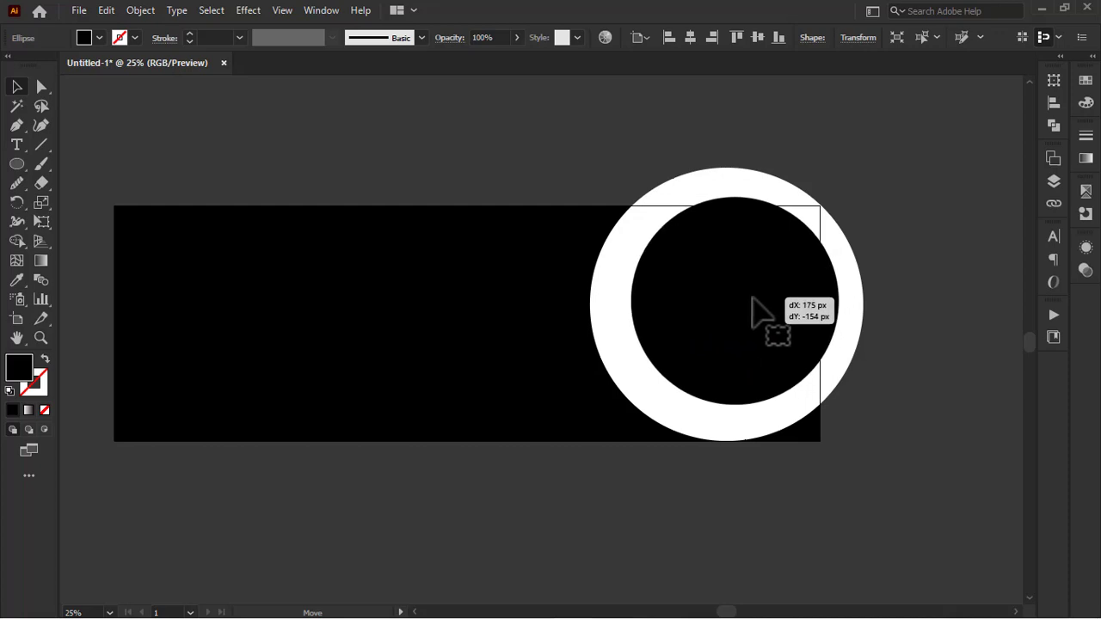
{"action": "left_click_drag", "start_coordinate": [726, 273], "coordinate": [721, 316]}
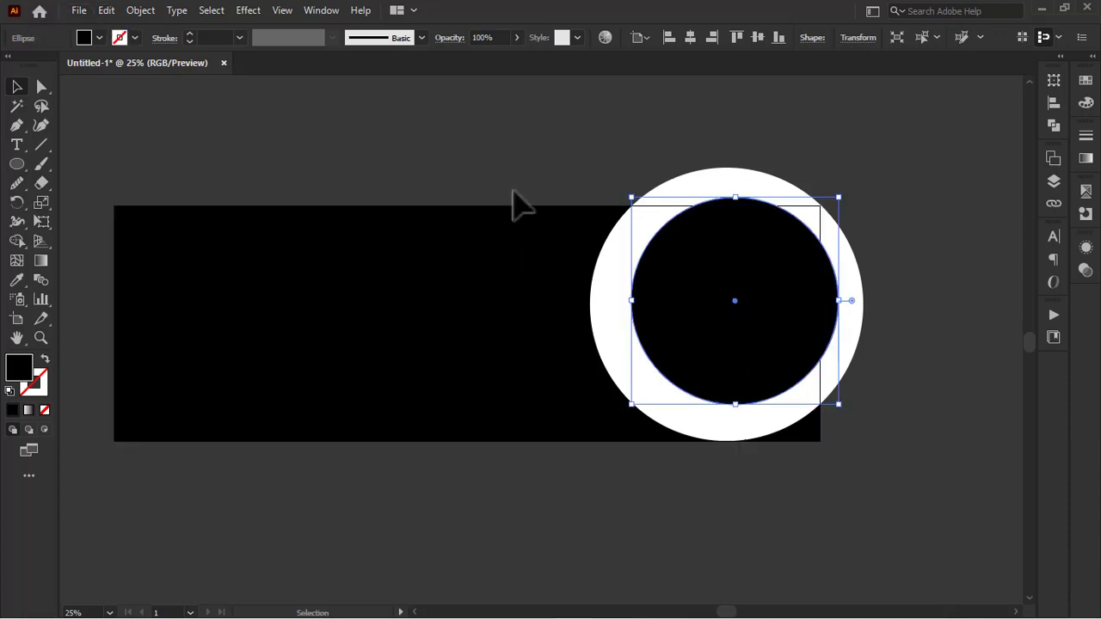
{"action": "left_click", "coordinate": [606, 276]}
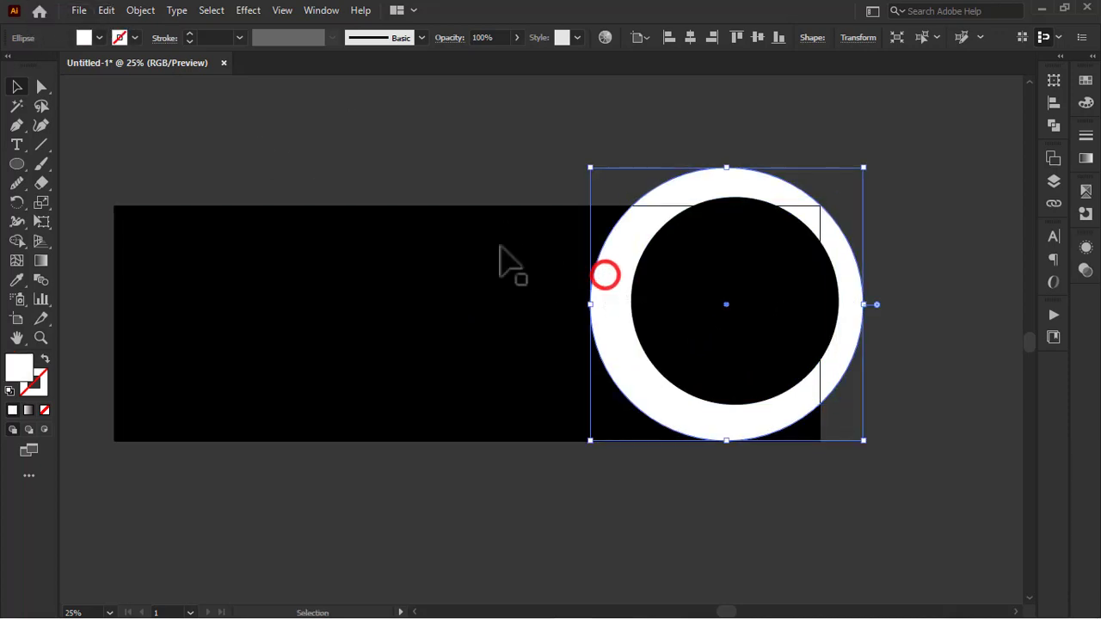
Step: Paste a copy of the outer circle in front and fill it red
{"action": "left_click", "coordinate": [107, 11]}
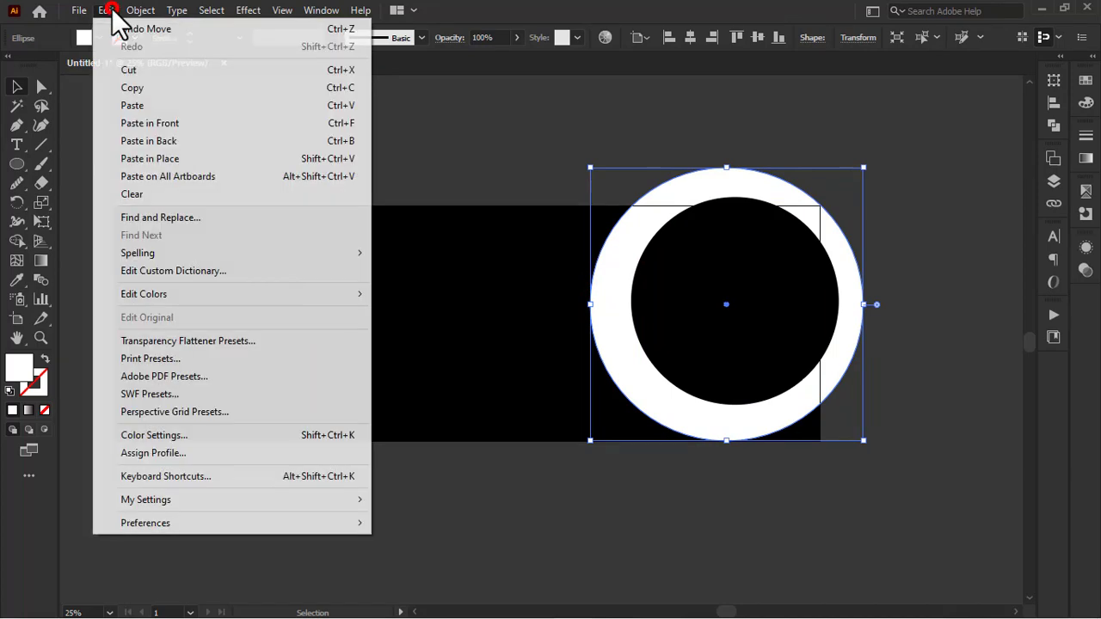
{"action": "left_click", "coordinate": [140, 89]}
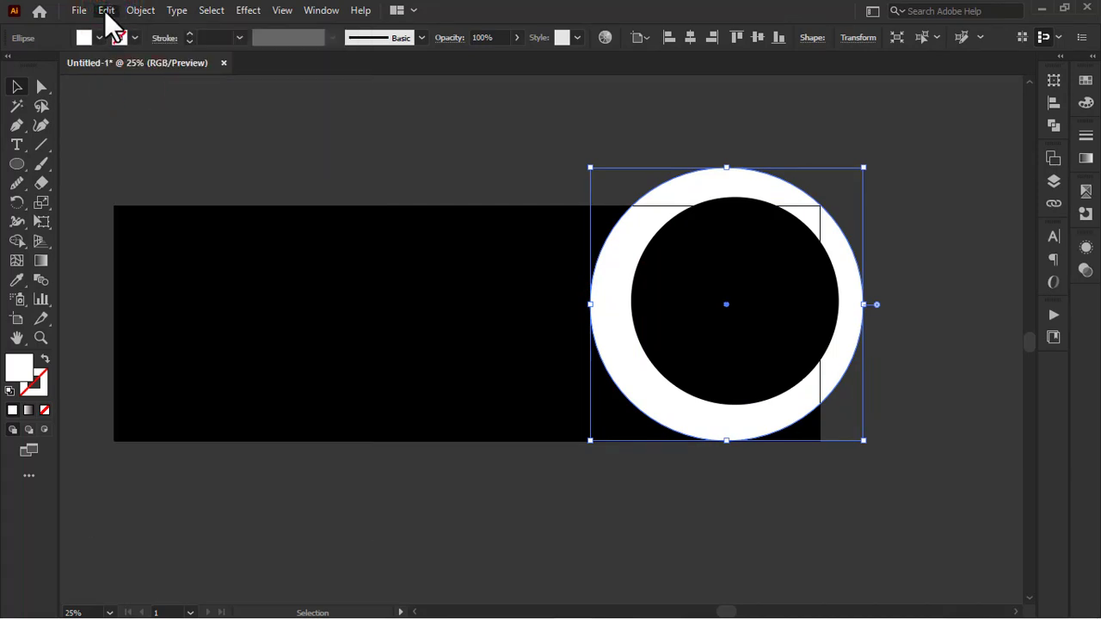
{"action": "left_click", "coordinate": [106, 10]}
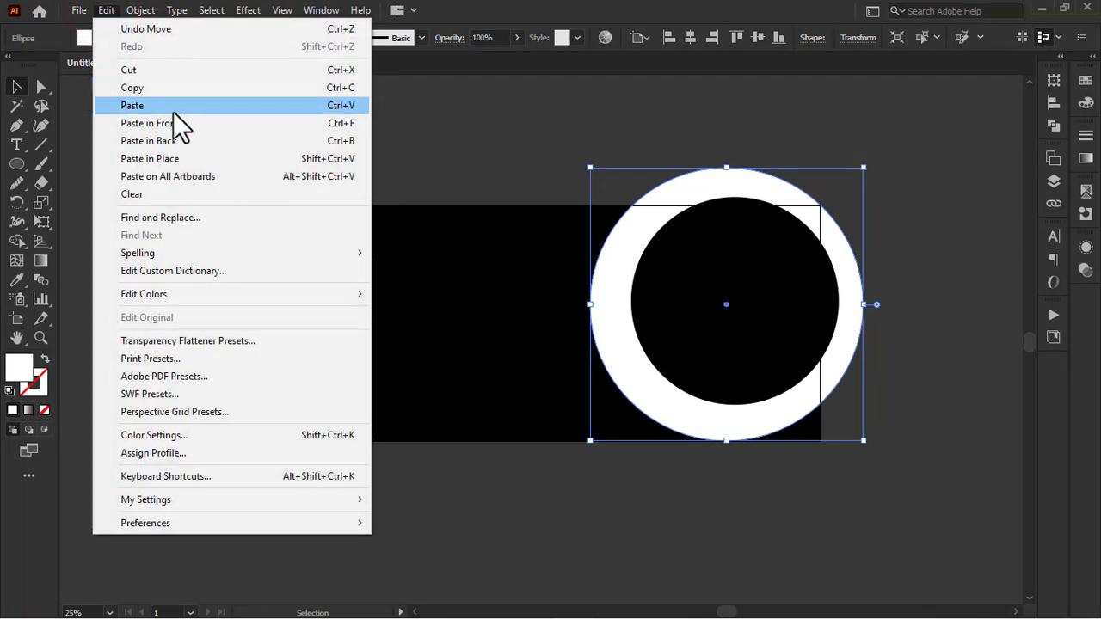
{"action": "left_click", "coordinate": [152, 125]}
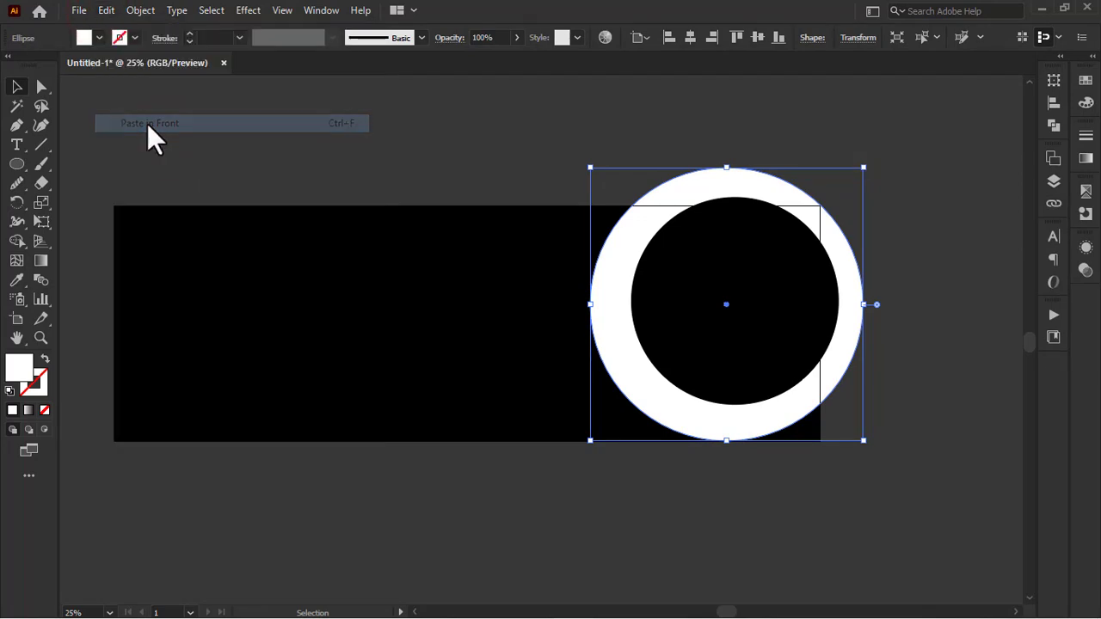
{"action": "left_click", "coordinate": [100, 38]}
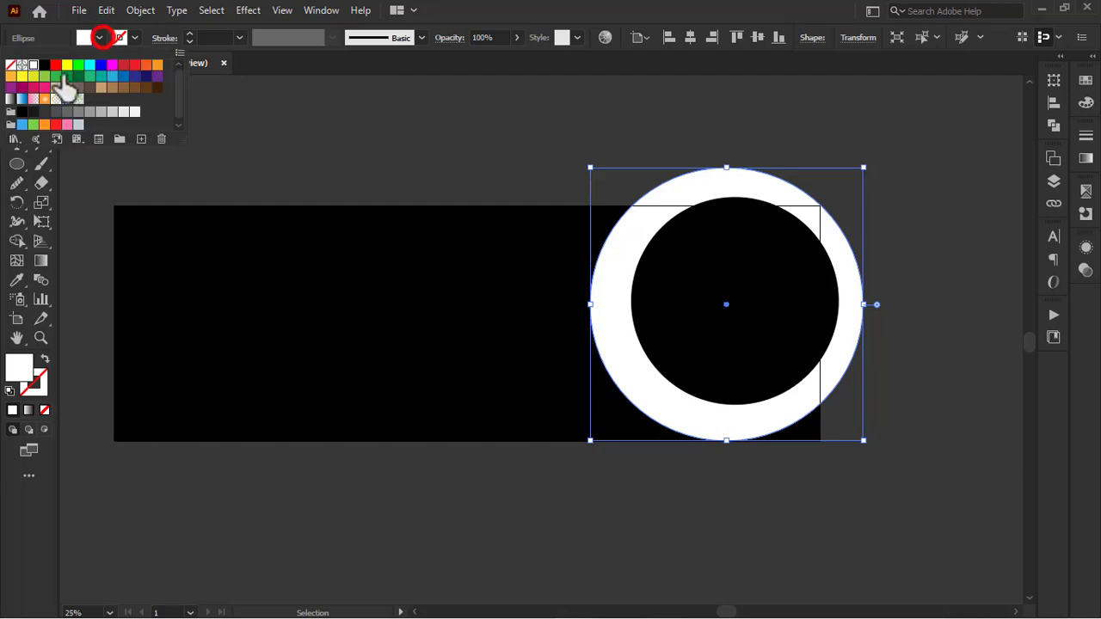
{"action": "left_click", "coordinate": [60, 67]}
{"action": "left_click", "coordinate": [100, 37]}
{"action": "left_click", "coordinate": [16, 86]}
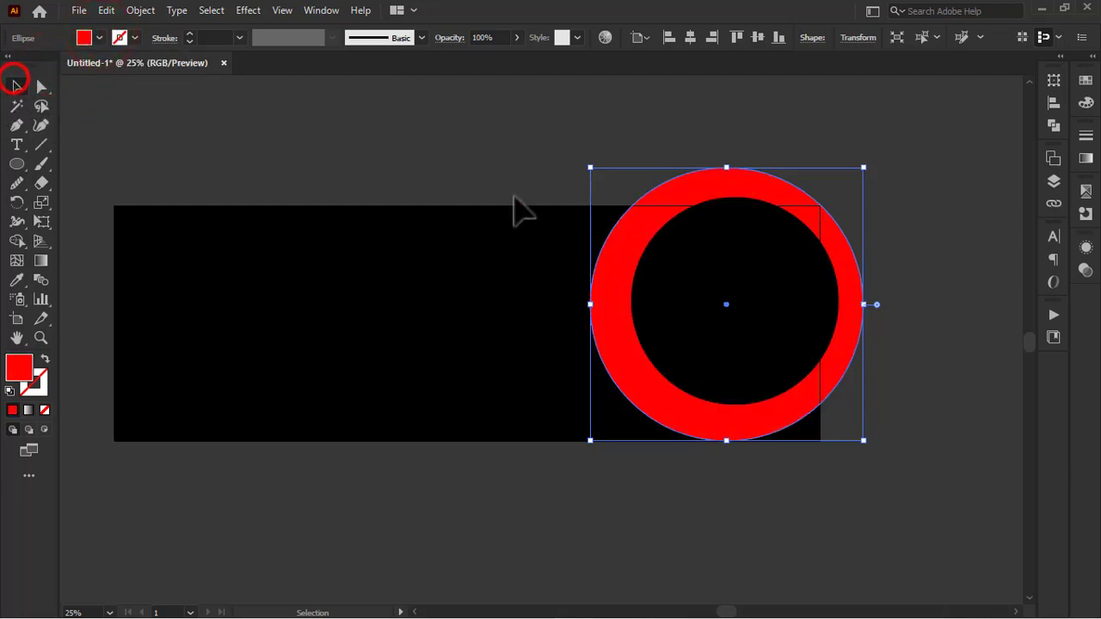
Step: Offset the inner black circle and enlarge it to about 1022 px
{"action": "left_click", "coordinate": [487, 191]}
{"action": "left_click", "coordinate": [703, 302]}
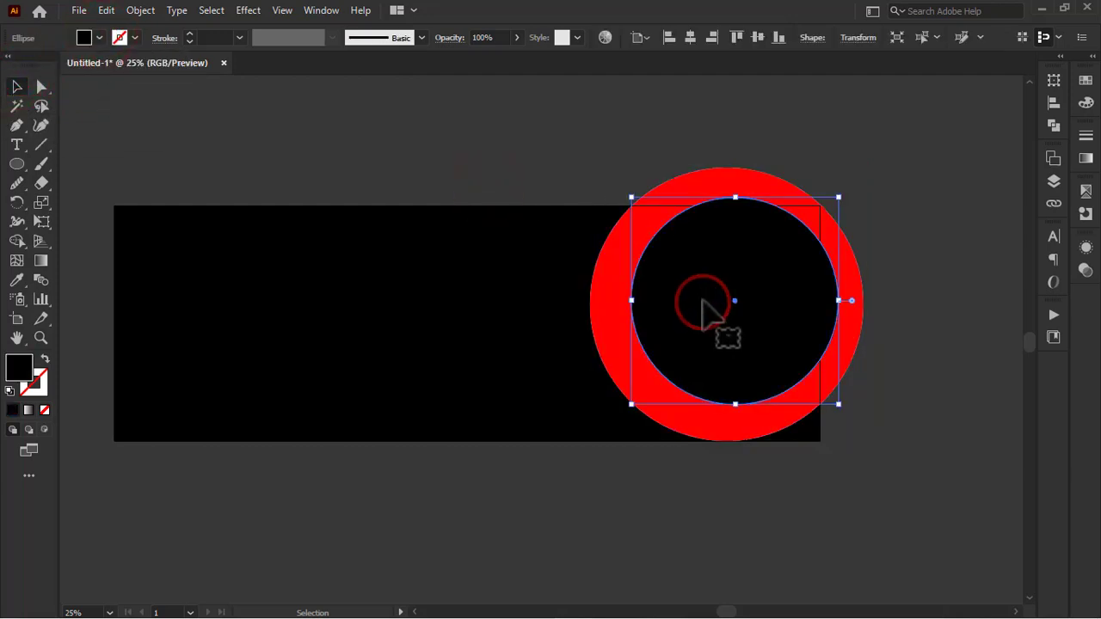
{"action": "left_click_drag", "start_coordinate": [701, 301], "coordinate": [696, 268]}
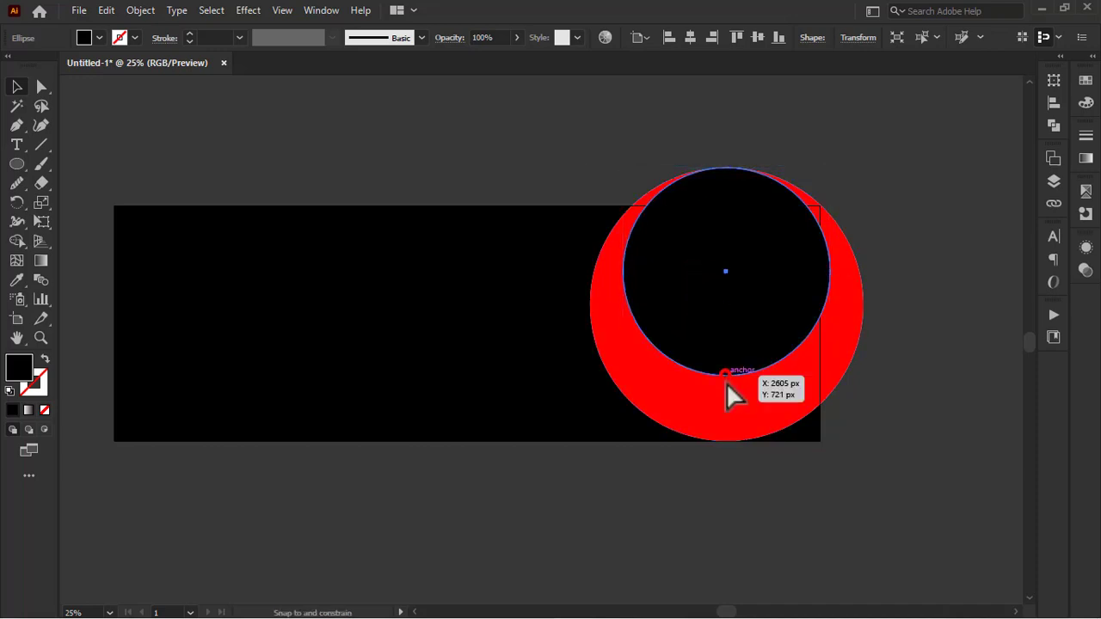
{"action": "left_click_drag", "start_coordinate": [728, 384], "coordinate": [736, 418]}
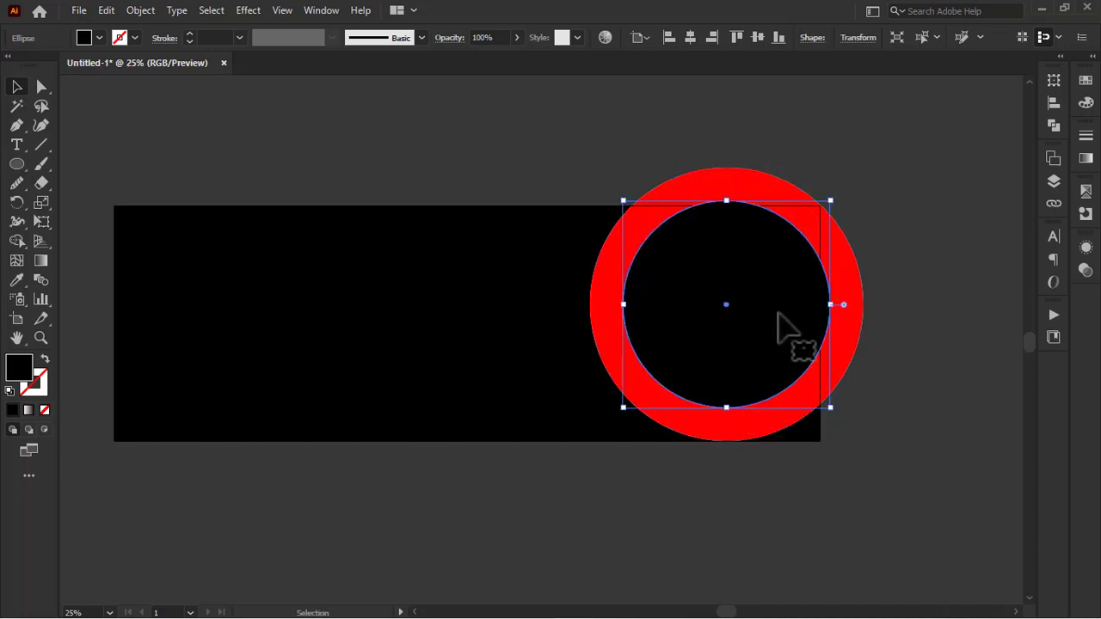
{"action": "left_click_drag", "start_coordinate": [831, 305], "coordinate": [866, 305]}
{"action": "scroll", "coordinate": [916, 396], "scroll_direction": "down", "scroll_amount": 1}
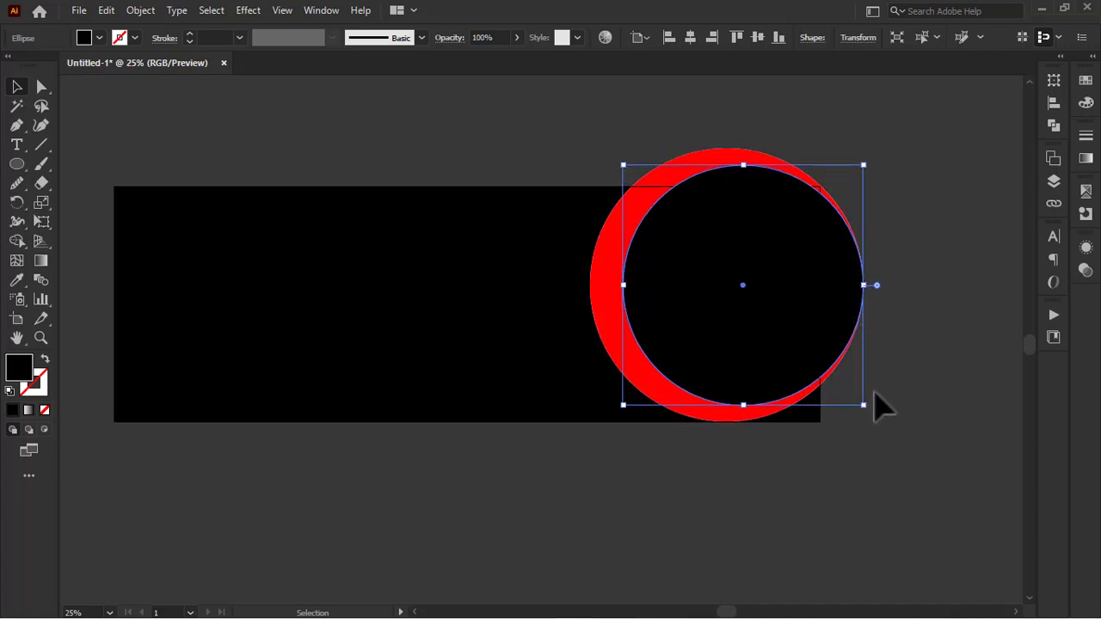
Step: Select all shapes and delete the ring parts outside the rectangle with Shape Builder
{"action": "left_click", "coordinate": [947, 325]}
{"action": "mouse_move", "coordinate": [935, 310]}
{"action": "left_mouse_down"}
{"action": "mouse_move", "coordinate": [516, 398]}
{"action": "mouse_move", "coordinate": [704, 484]}
{"action": "left_mouse_up"}
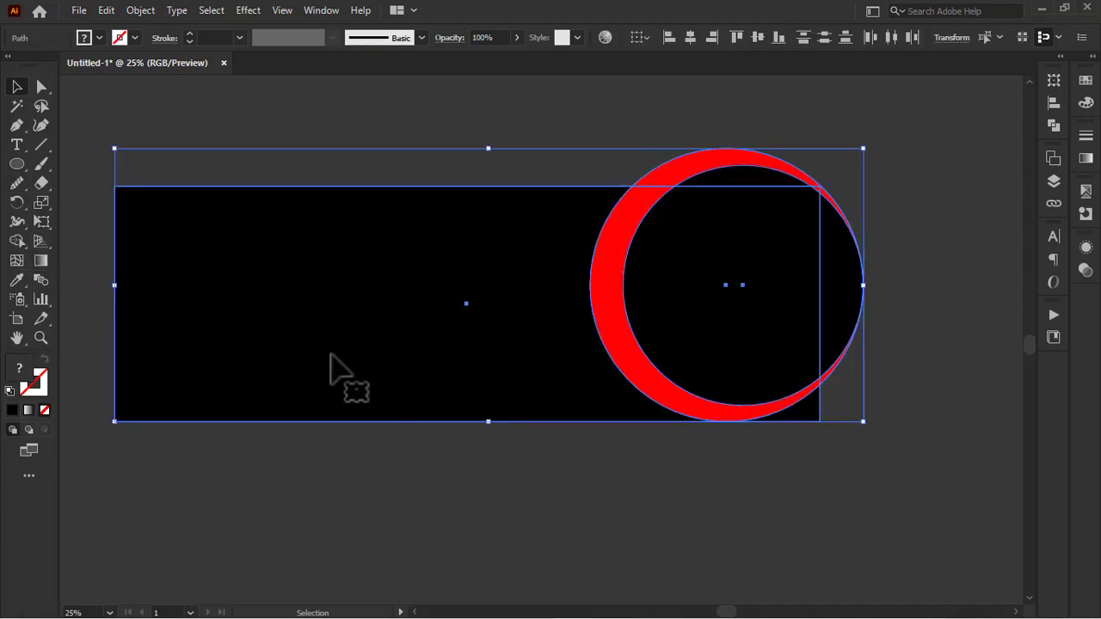
{"action": "left_click", "coordinate": [16, 241]}
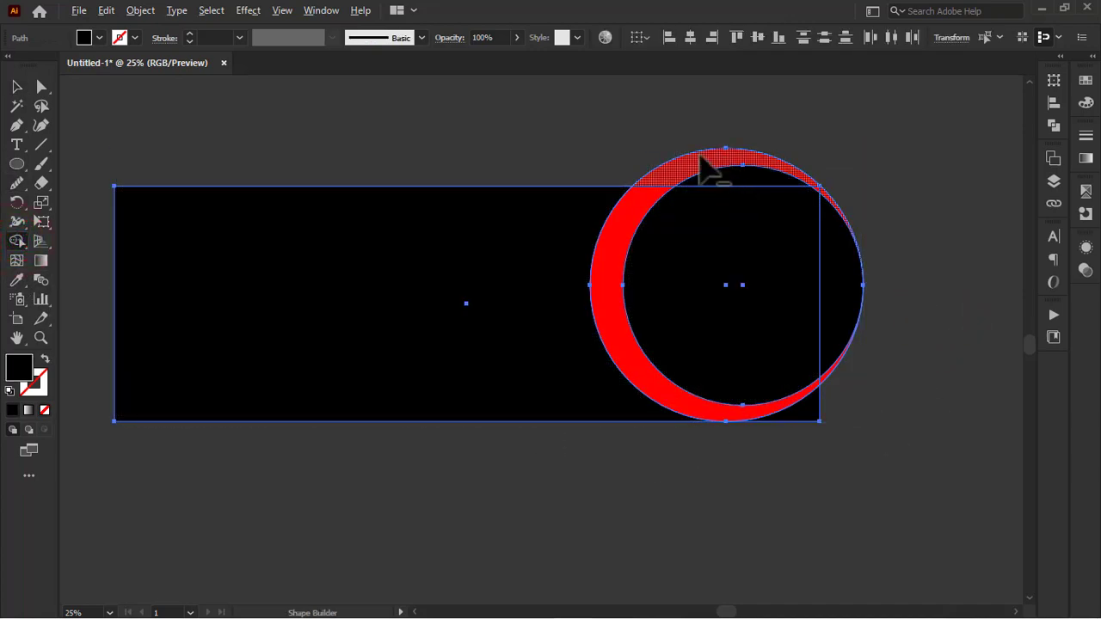
{"action": "left_click_drag", "start_coordinate": [639, 170], "coordinate": [826, 179]}
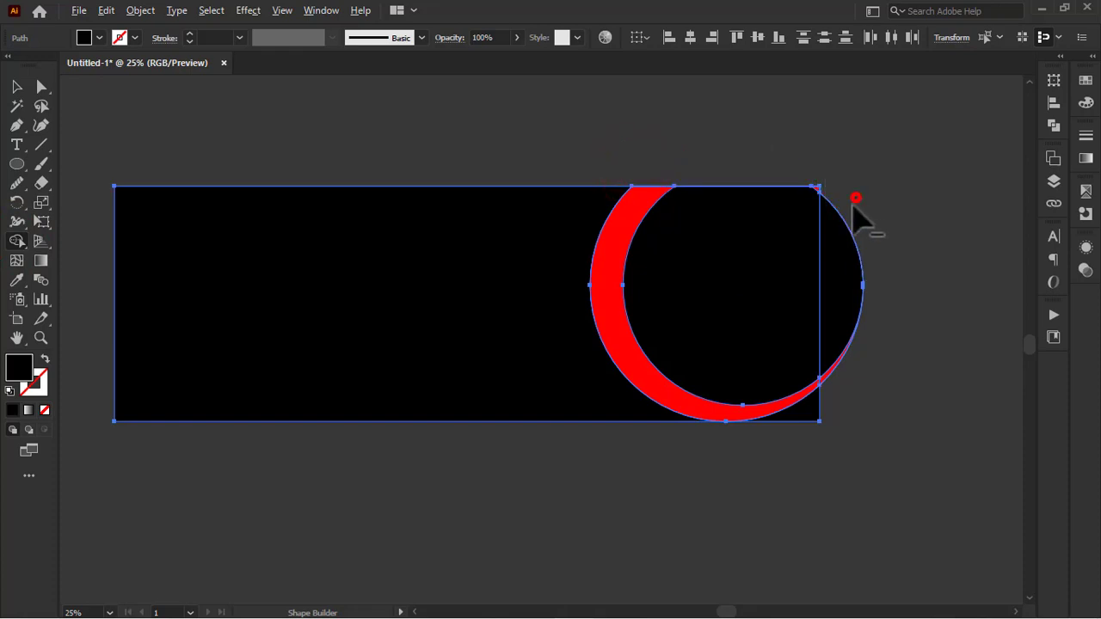
{"action": "left_click_drag", "start_coordinate": [856, 219], "coordinate": [848, 295]}
{"action": "scroll", "coordinate": [804, 206], "scroll_direction": "up", "scroll_amount": 4}
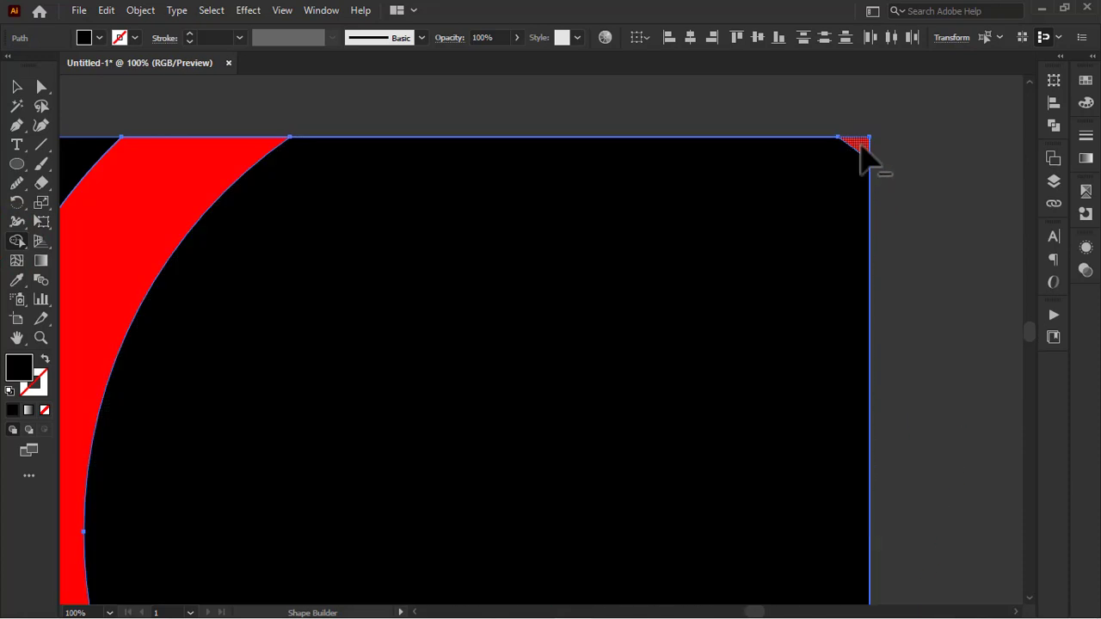
{"action": "key", "text": "ctrl+z"}
{"action": "scroll", "coordinate": [843, 213], "scroll_direction": "down", "scroll_amount": 3}
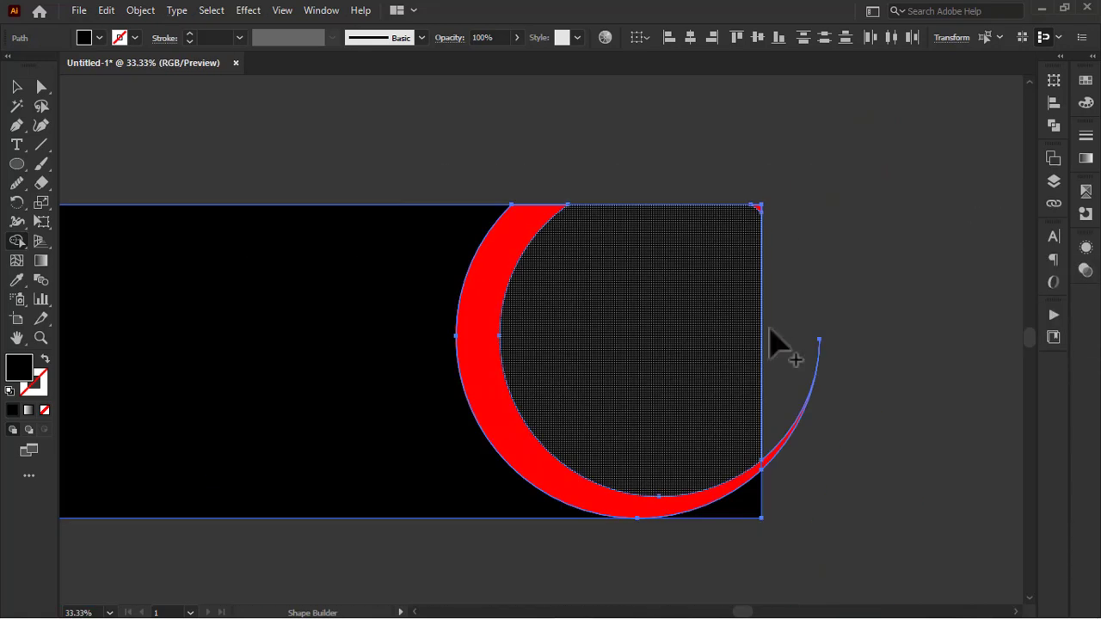
{"action": "scroll", "coordinate": [800, 486], "scroll_direction": "up", "scroll_amount": 1}
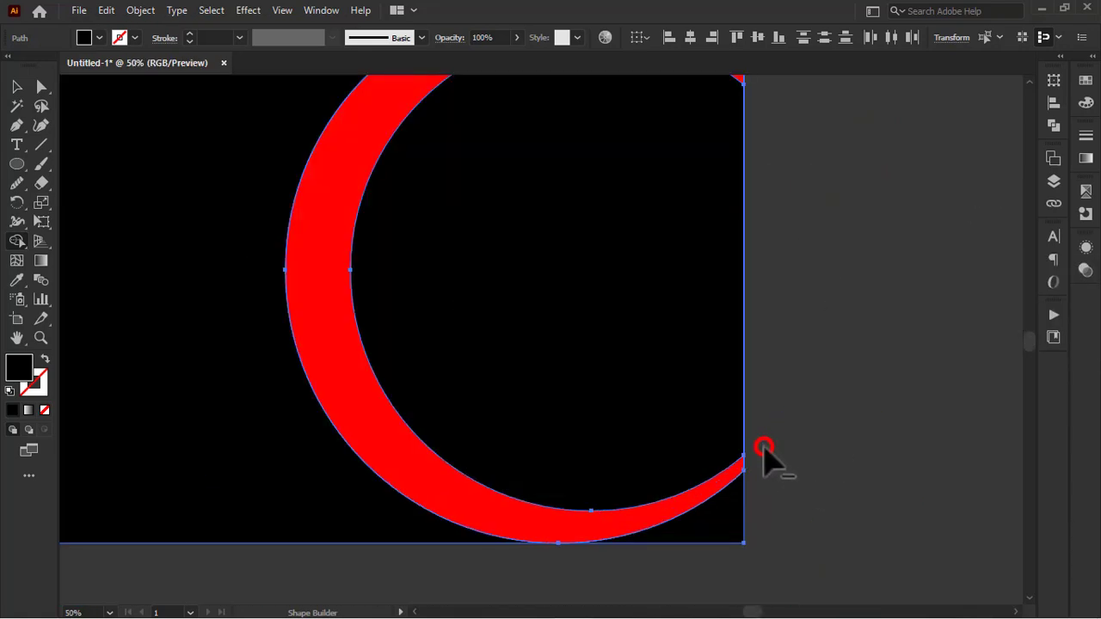
{"action": "scroll", "coordinate": [801, 413], "scroll_direction": "up", "scroll_amount": 3}
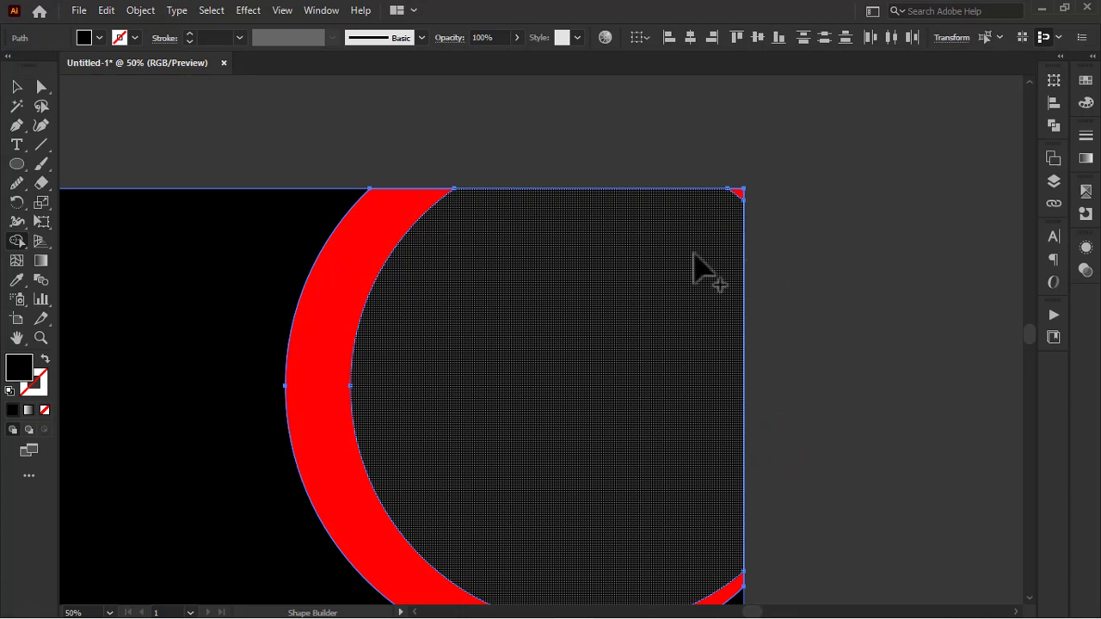
{"action": "mouse_move", "coordinate": [651, 314]}
{"action": "left_mouse_down"}
{"action": "mouse_move", "coordinate": [738, 197]}
{"action": "mouse_move", "coordinate": [683, 369]}
{"action": "left_mouse_up"}
Step: Fill the crescent region black with Shape Builder, then pick red as fill
{"action": "left_click", "coordinate": [99, 37]}
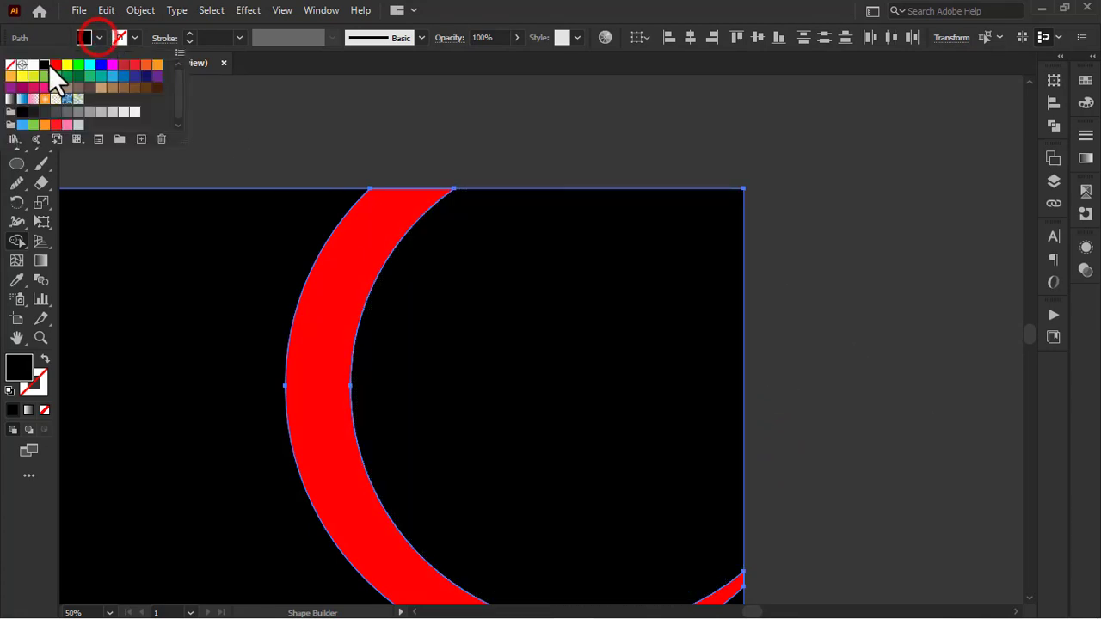
{"action": "left_click", "coordinate": [555, 430]}
{"action": "left_click", "coordinate": [540, 382]}
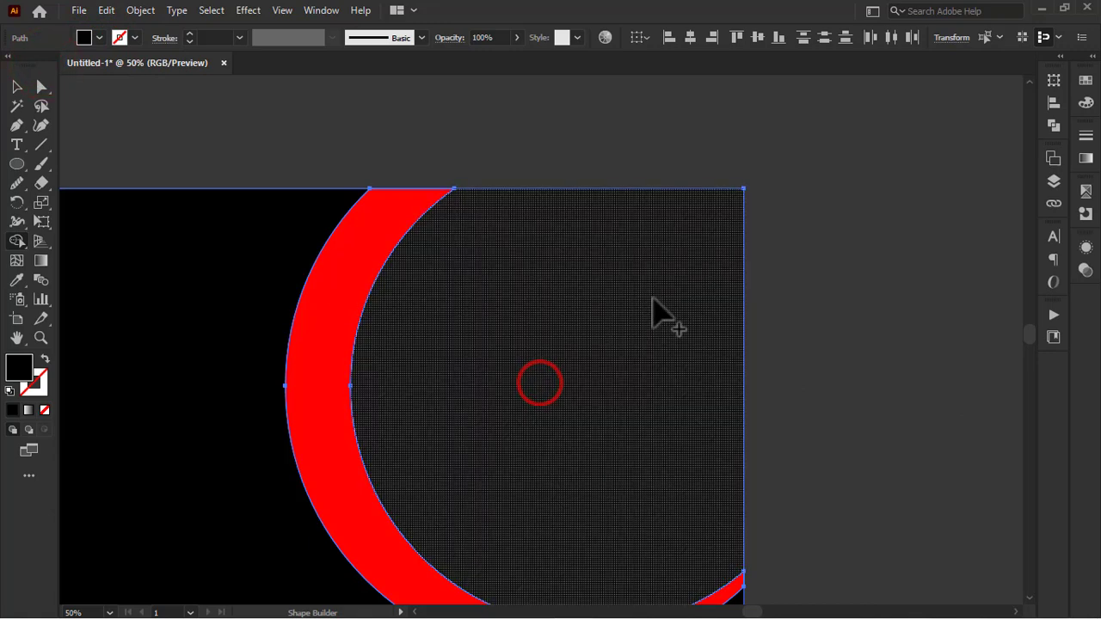
{"action": "scroll", "coordinate": [688, 398], "scroll_direction": "down", "scroll_amount": 3}
{"action": "left_click", "coordinate": [610, 460]}
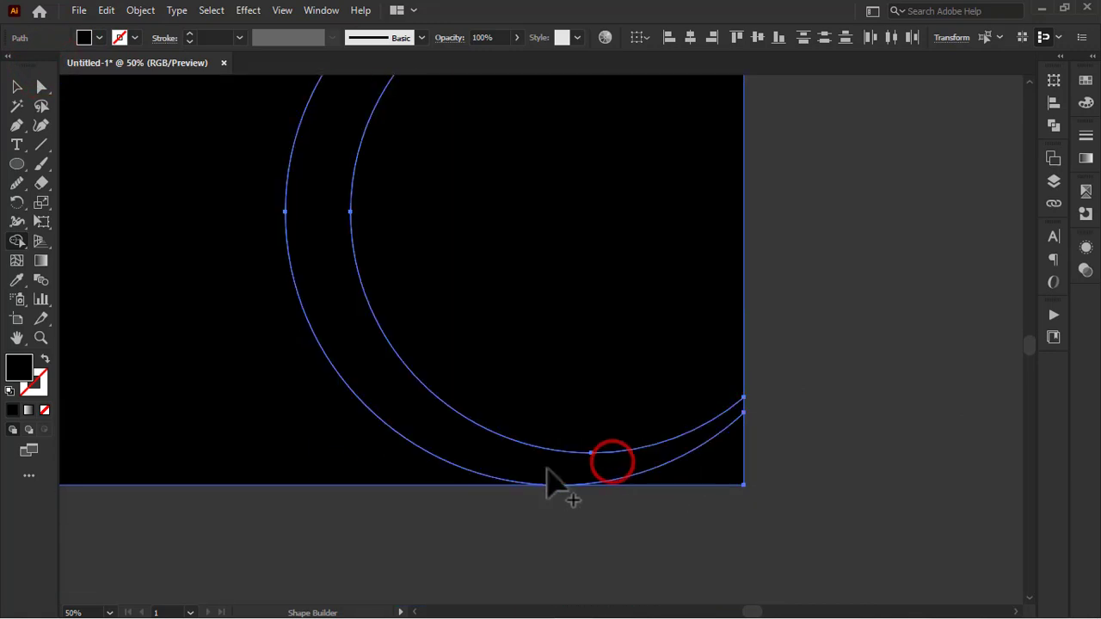
{"action": "left_click", "coordinate": [99, 37]}
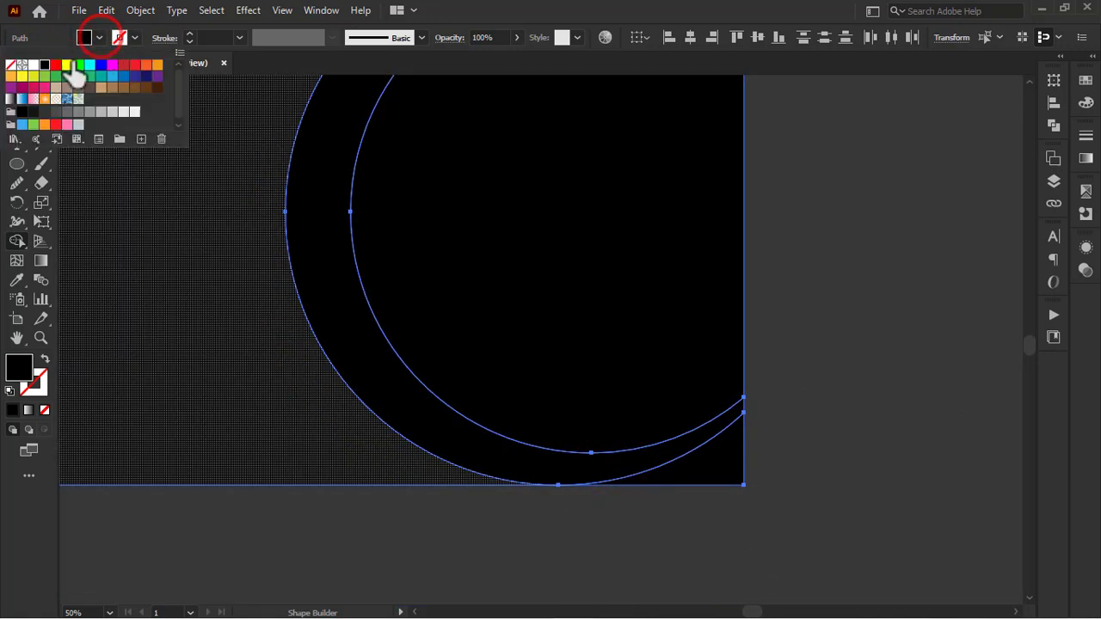
{"action": "left_click", "coordinate": [136, 65]}
Step: Paint the left crescent orange with Shape Builder, then deselect everything
{"action": "left_click", "coordinate": [308, 221]}
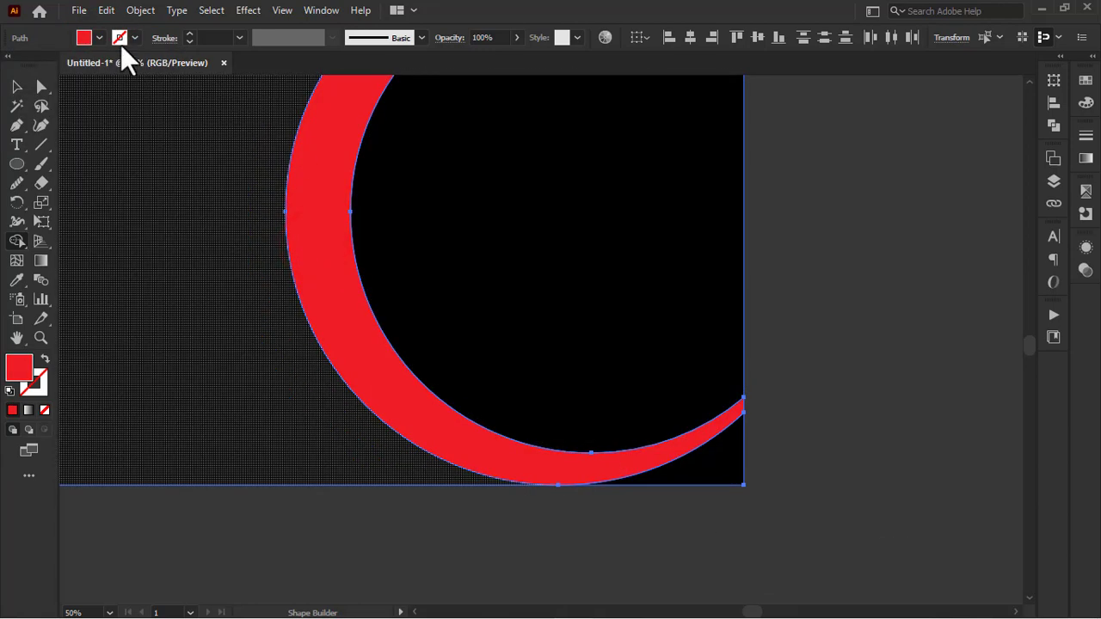
{"action": "left_click", "coordinate": [99, 36]}
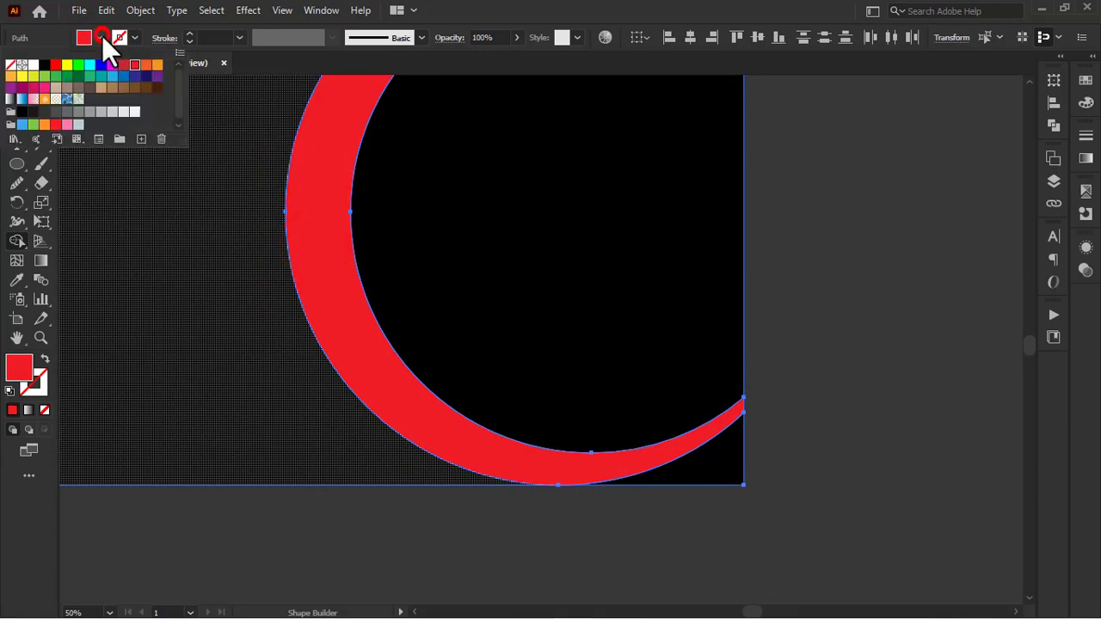
{"action": "left_click", "coordinate": [155, 68]}
{"action": "left_click", "coordinate": [334, 287]}
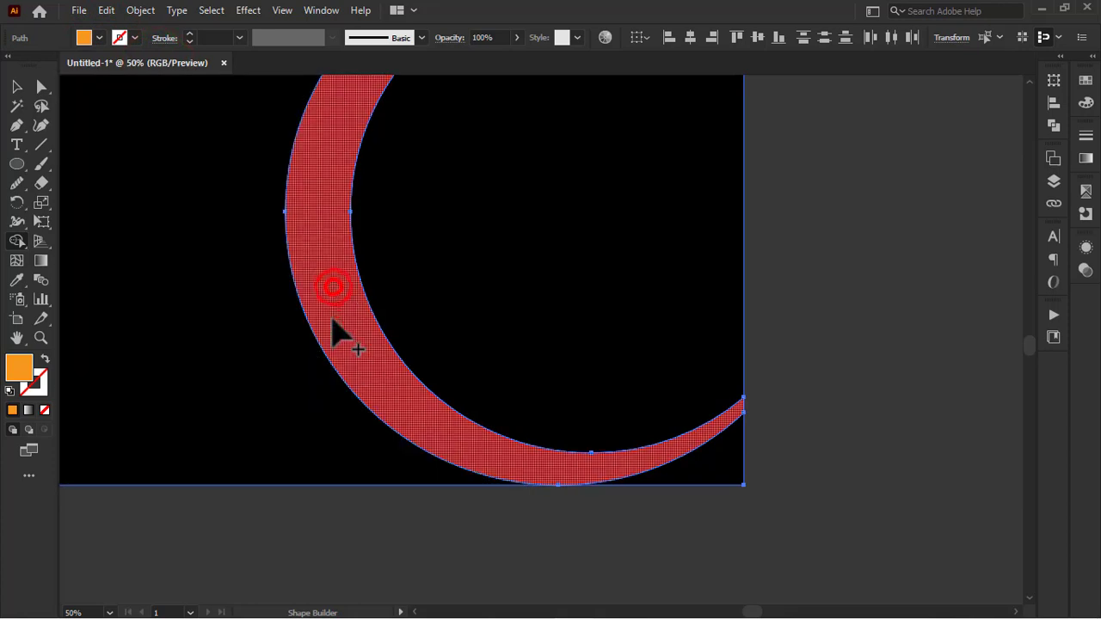
{"action": "left_click", "coordinate": [310, 210]}
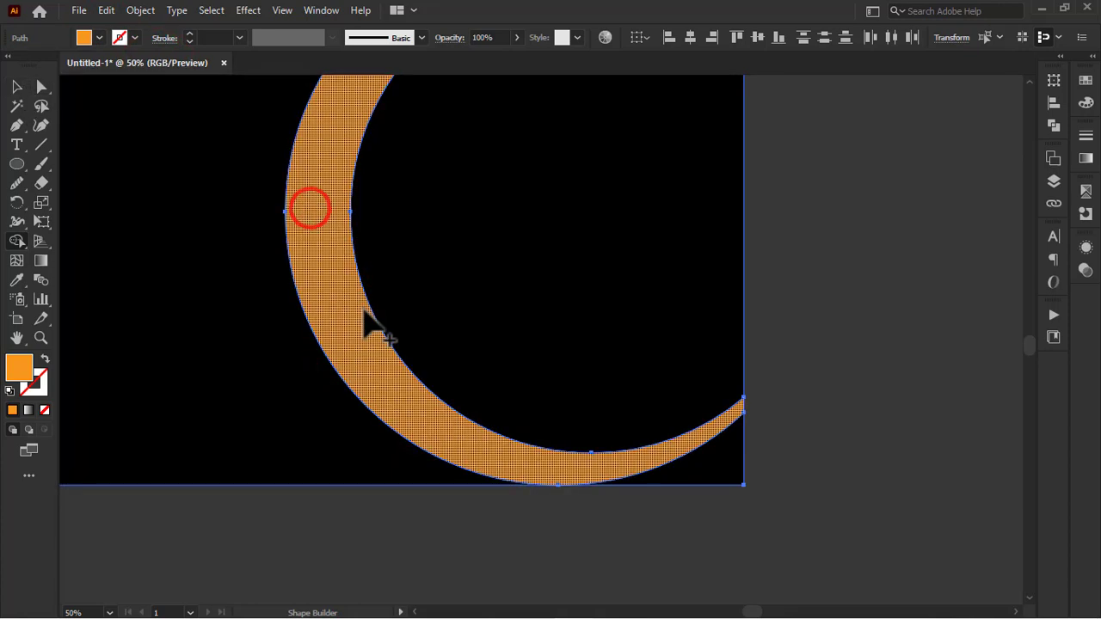
{"action": "left_click", "coordinate": [16, 86]}
{"action": "left_click", "coordinate": [794, 267]}
{"action": "scroll", "coordinate": [932, 348], "scroll_direction": "down", "scroll_amount": 1}
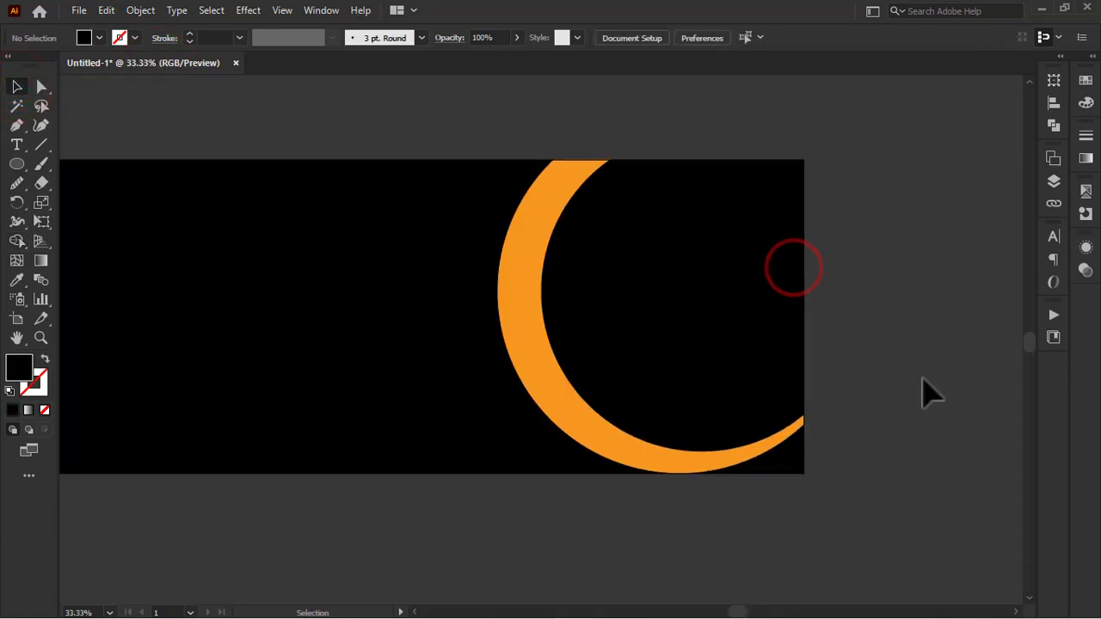
Step: Fill the inner black circle white
{"action": "left_click", "coordinate": [632, 303]}
{"action": "left_click", "coordinate": [100, 37]}
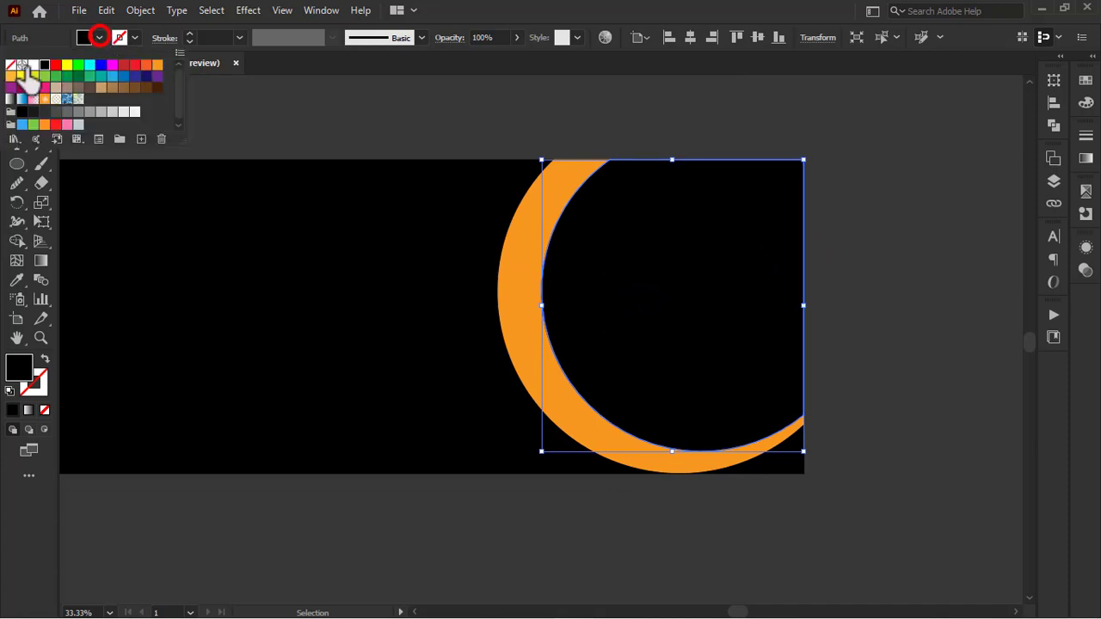
{"action": "left_click", "coordinate": [32, 67]}
{"action": "left_click", "coordinate": [869, 293]}
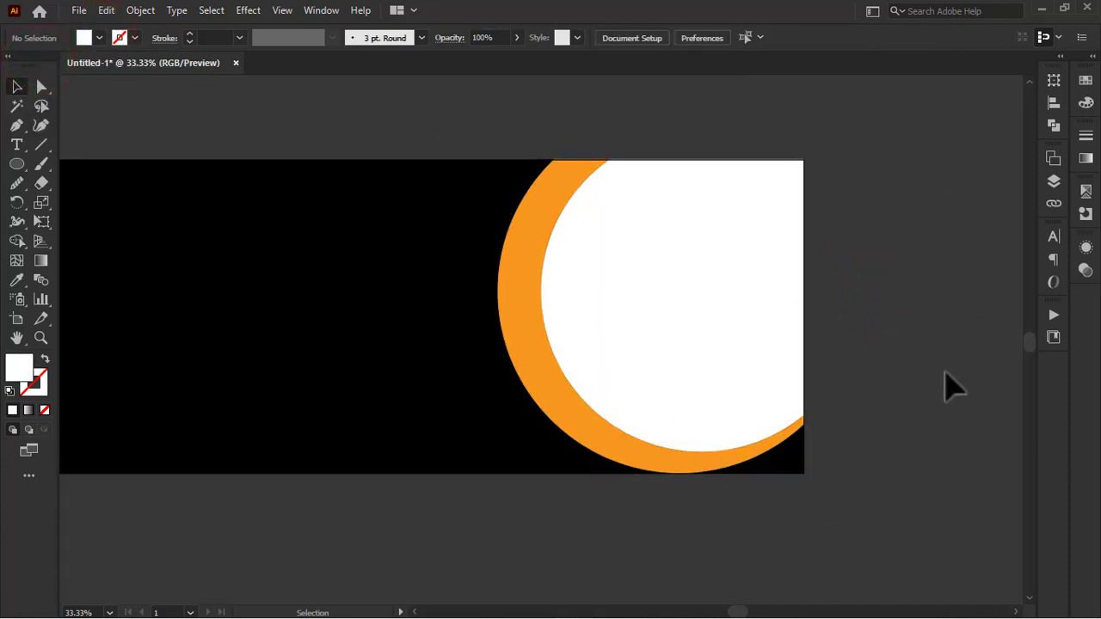
{"action": "left_click", "coordinate": [591, 260]}
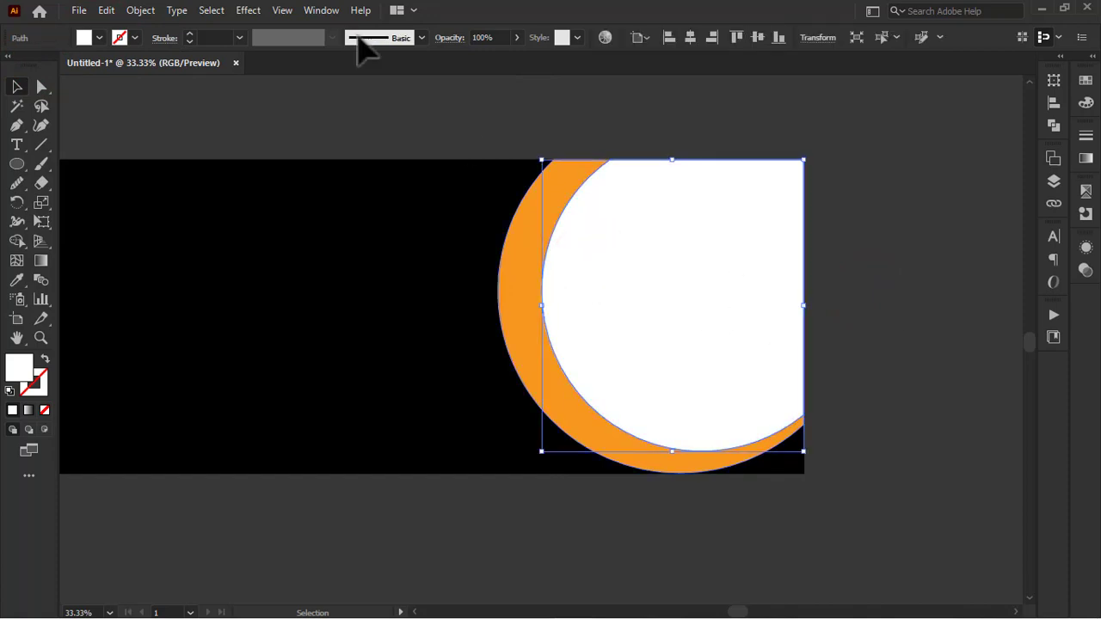
Step: Paste a copy of the white circle in front, shrink it to about 796 px, and fill it navy
{"action": "left_click", "coordinate": [107, 11]}
{"action": "left_click", "coordinate": [127, 87]}
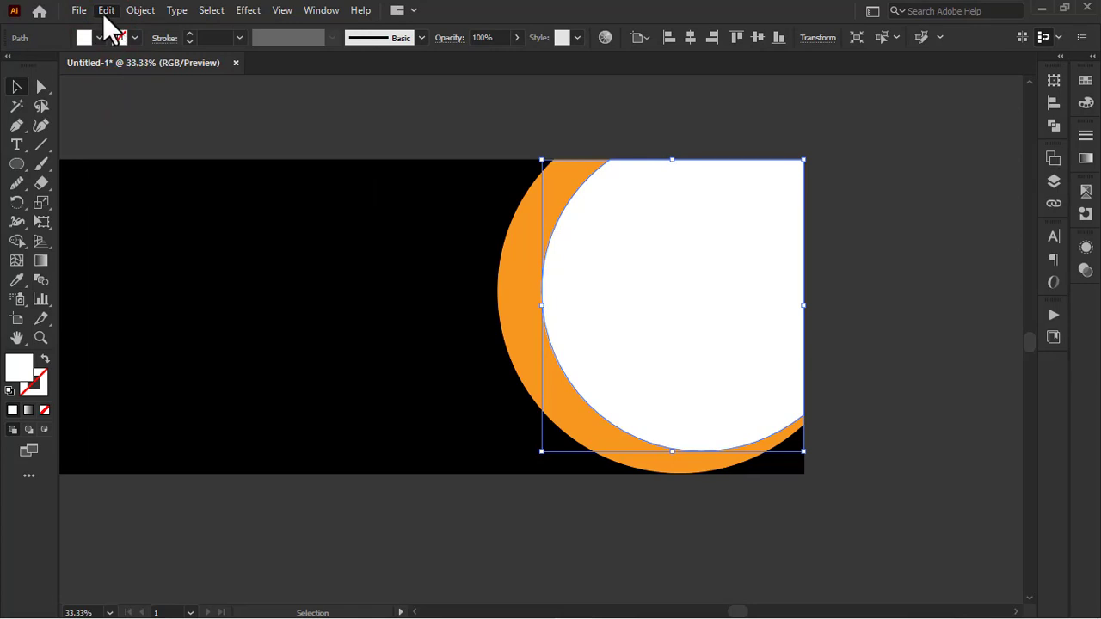
{"action": "left_click", "coordinate": [107, 12]}
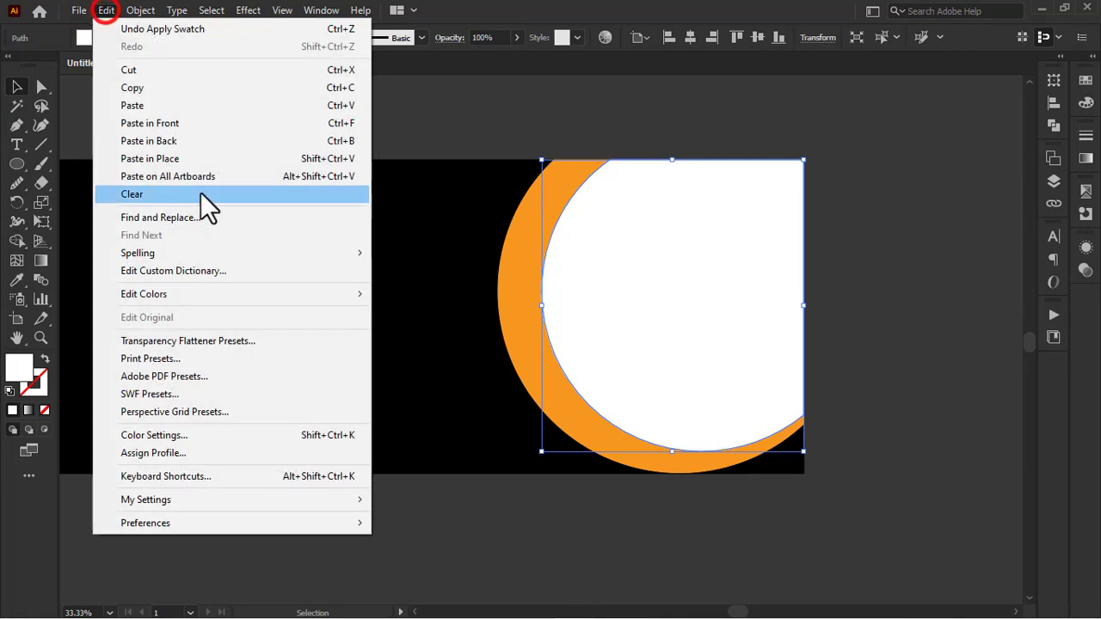
{"action": "left_click", "coordinate": [164, 124]}
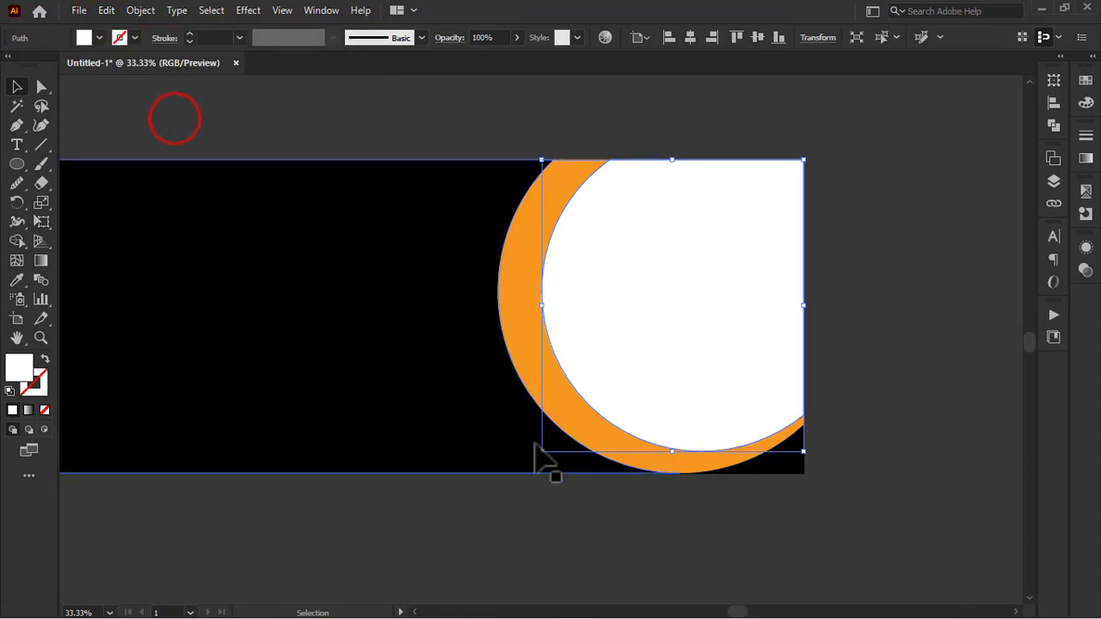
{"action": "left_click_drag", "start_coordinate": [543, 451], "coordinate": [558, 449]}
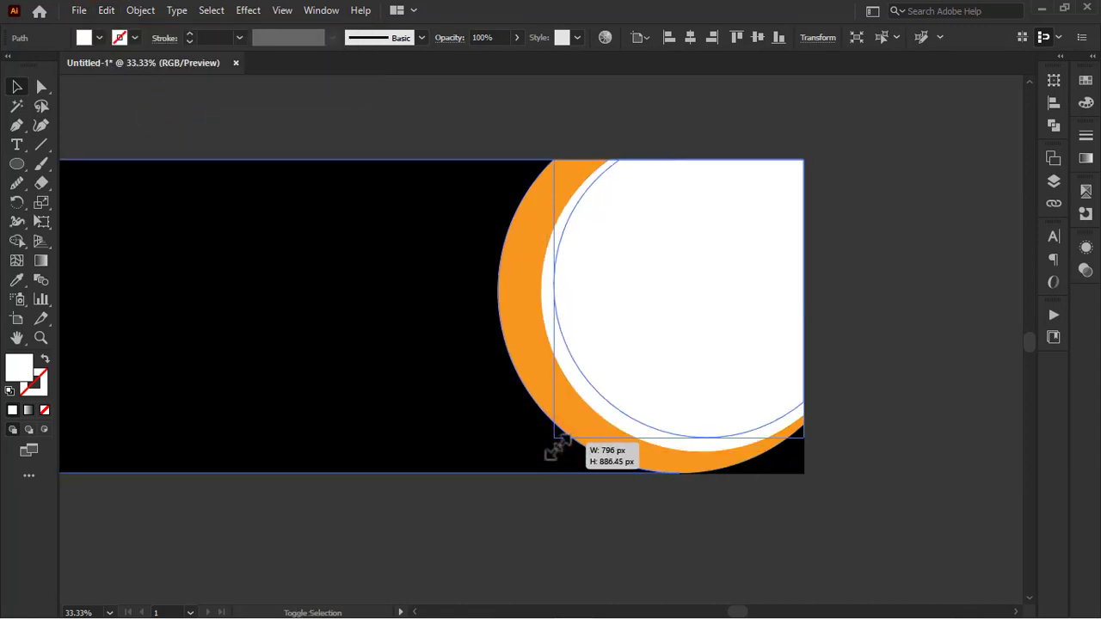
{"action": "left_click", "coordinate": [557, 447], "text": "shift"}
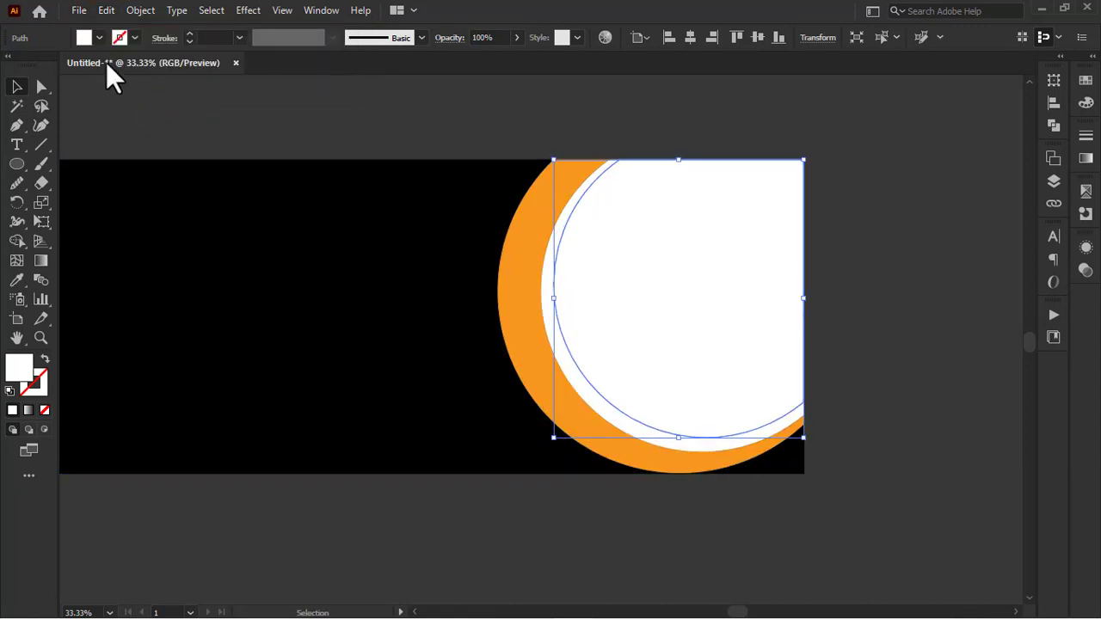
{"action": "left_click", "coordinate": [100, 39]}
{"action": "left_click", "coordinate": [146, 77]}
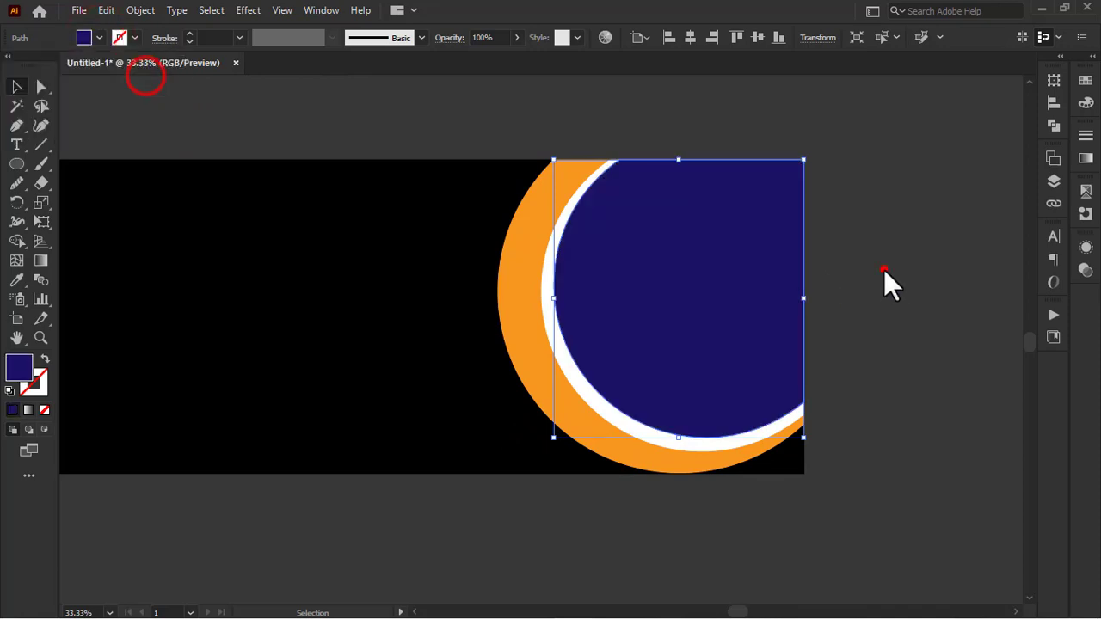
{"action": "left_click", "coordinate": [884, 269]}
Step: Enlarge the navy circle and align its top to the artboard top
{"action": "left_click", "coordinate": [676, 288]}
{"action": "left_click", "coordinate": [924, 245]}
{"action": "left_click", "coordinate": [675, 296]}
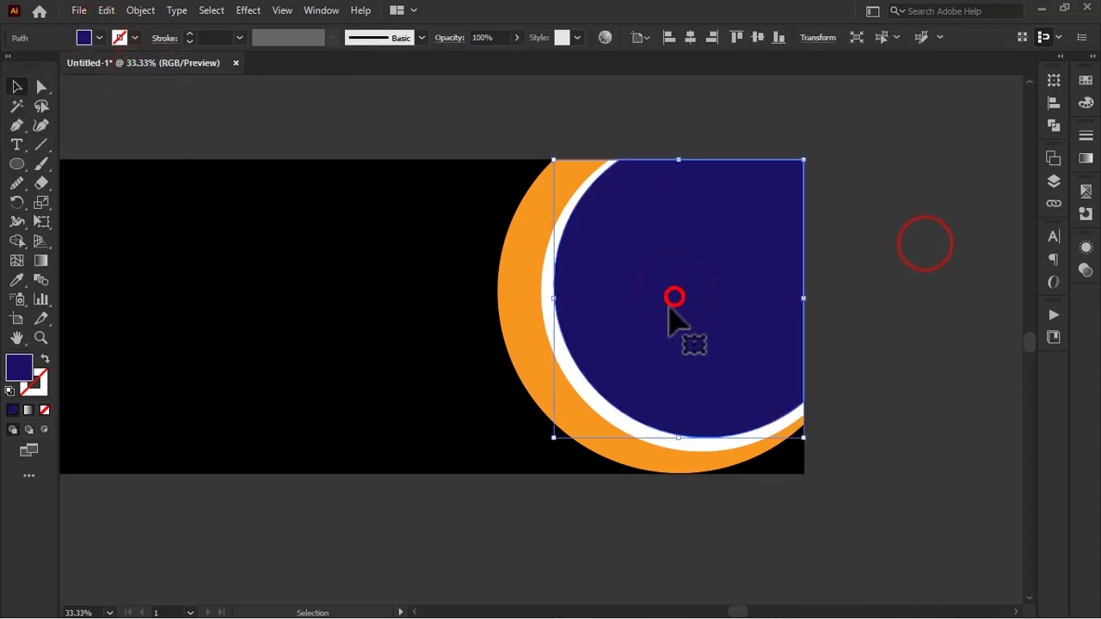
{"action": "mouse_move", "coordinate": [551, 161]}
{"action": "left_mouse_down"}
{"action": "mouse_move", "coordinate": [521, 156]}
{"action": "mouse_move", "coordinate": [548, 154]}
{"action": "left_mouse_up"}
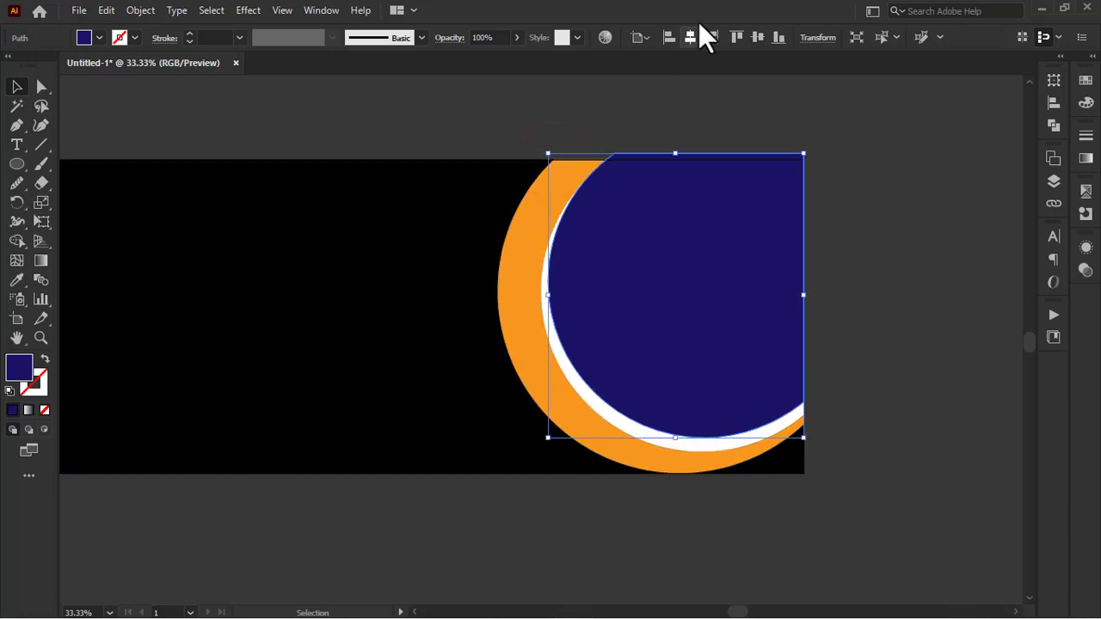
{"action": "left_click", "coordinate": [737, 37]}
{"action": "left_click", "coordinate": [897, 229]}
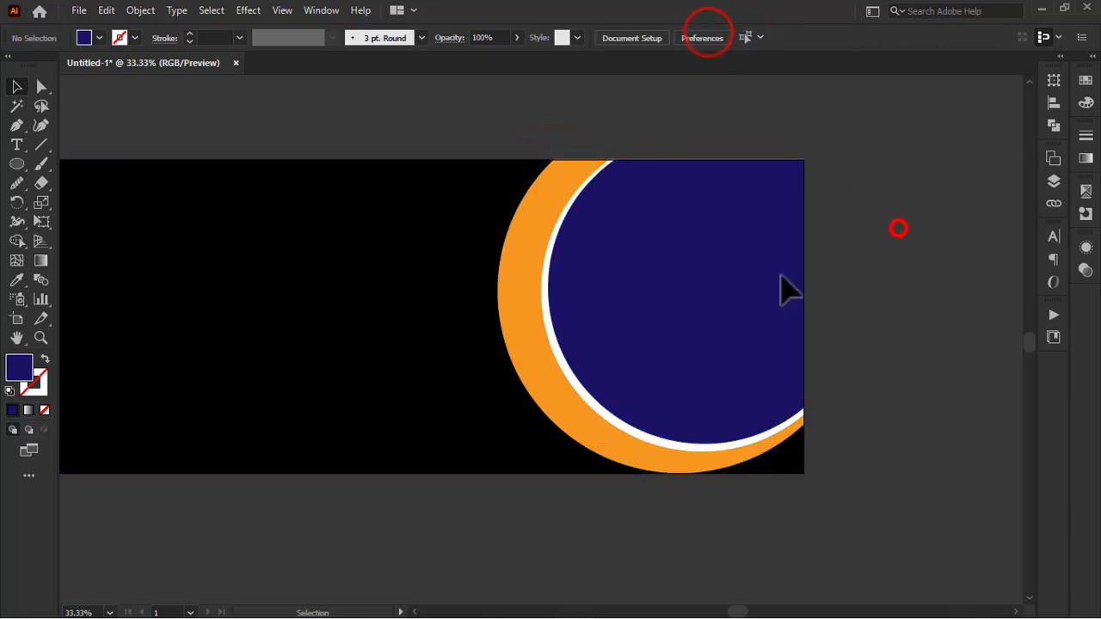
{"action": "left_click", "coordinate": [679, 298]}
Step: Place the office photo jpg onto the banner
{"action": "left_click", "coordinate": [74, 10]}
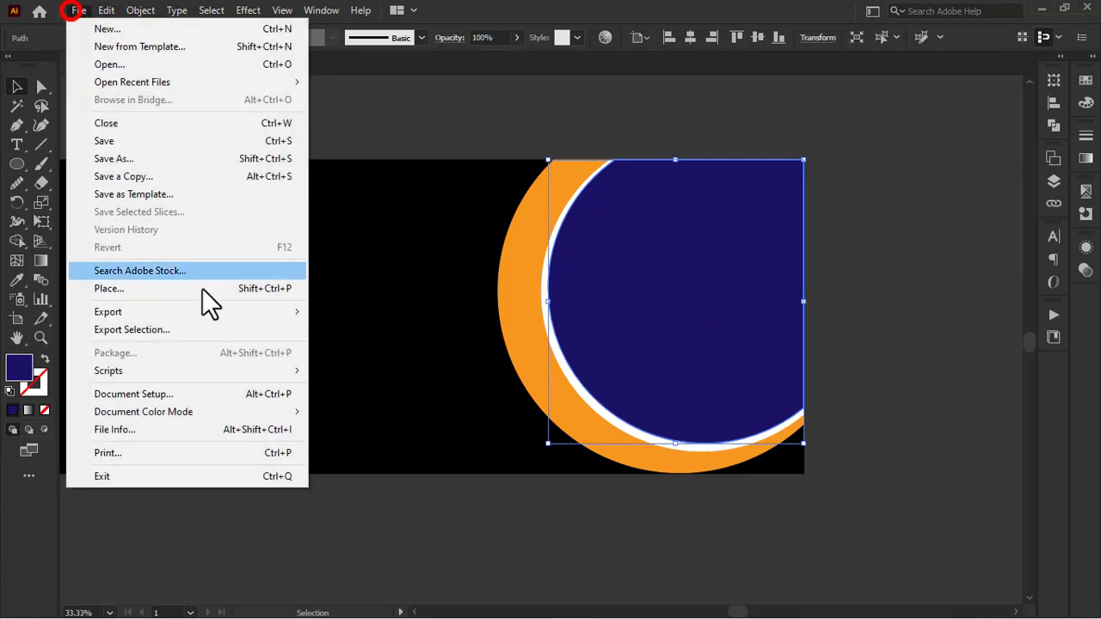
{"action": "left_click", "coordinate": [120, 288]}
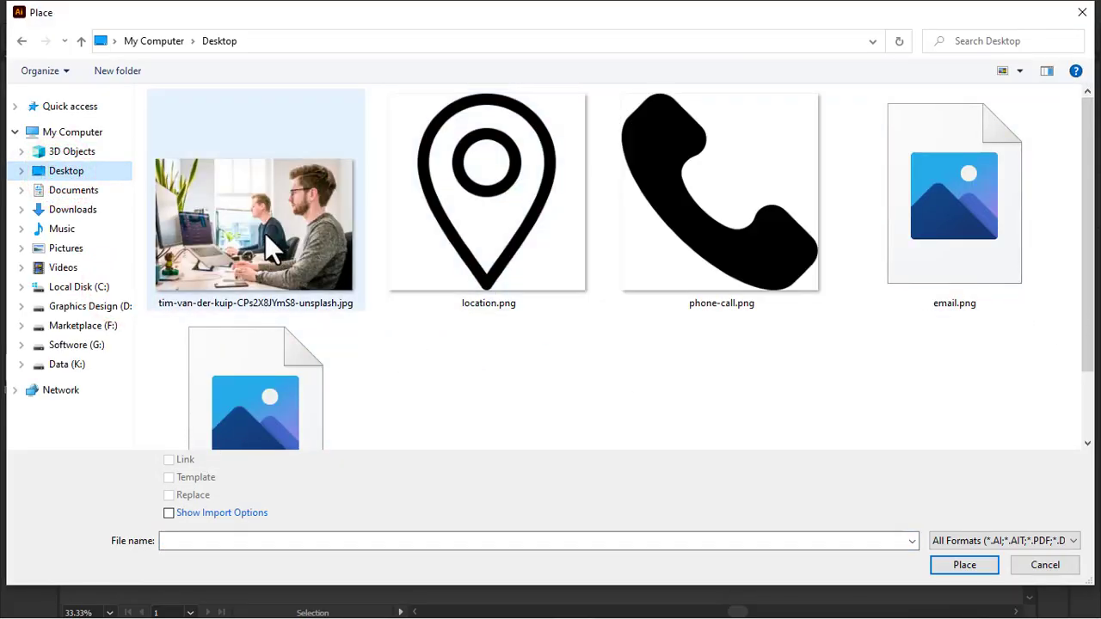
{"action": "left_click", "coordinate": [265, 233]}
{"action": "left_click", "coordinate": [964, 566]}
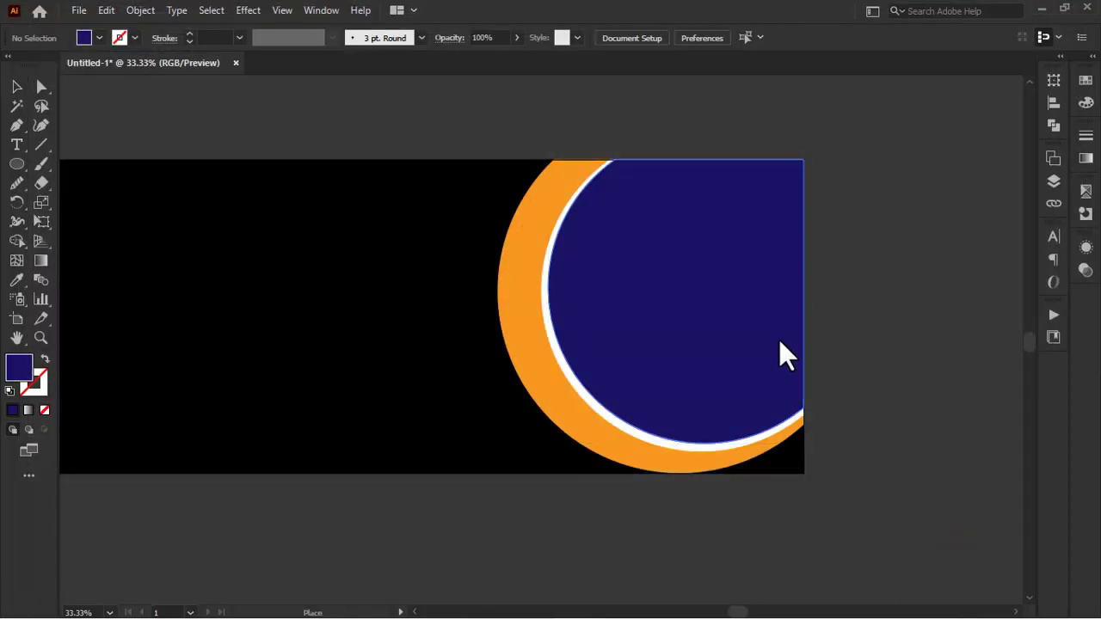
{"action": "mouse_move", "coordinate": [585, 246]}
{"action": "left_mouse_down"}
{"action": "mouse_move", "coordinate": [838, 482]}
{"action": "mouse_move", "coordinate": [597, 225]}
{"action": "left_mouse_up"}
{"action": "key", "text": "ctrl+minus"}
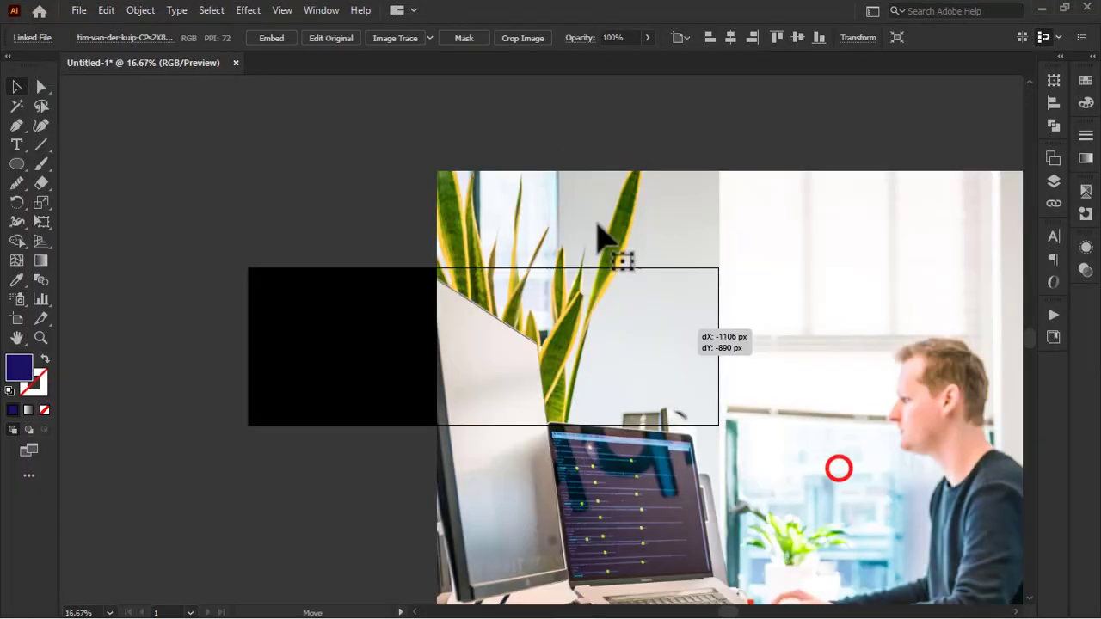
Step: Embed the office photo and scale it down
{"action": "left_click", "coordinate": [267, 38]}
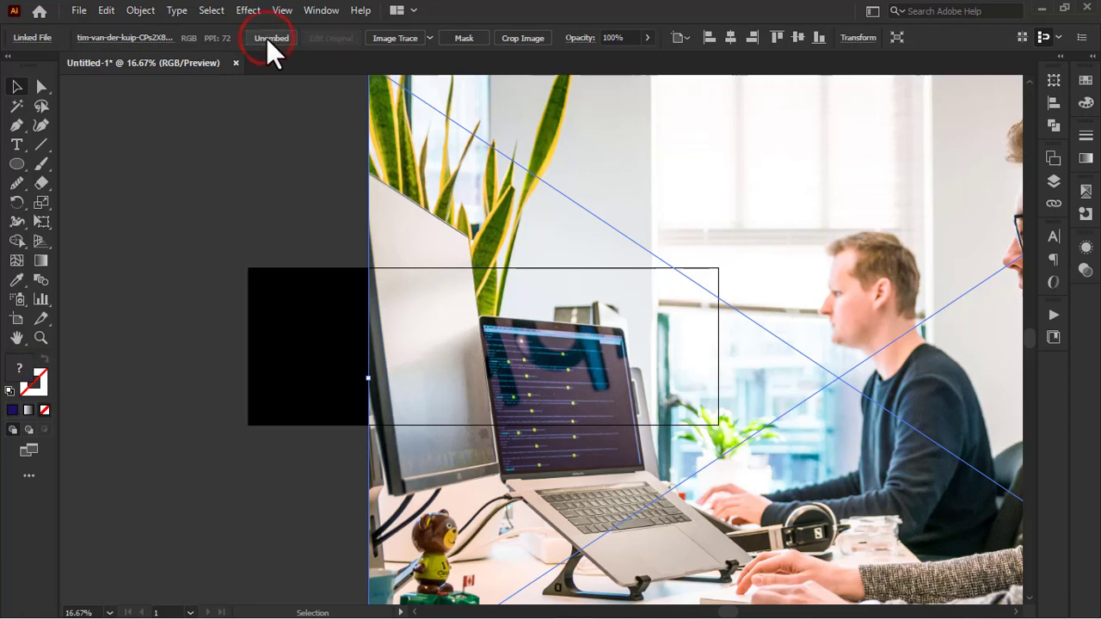
{"action": "key", "text": "ctrl+minus"}
{"action": "key", "text": "ctrl+minus"}
{"action": "key", "text": "ctrl+minus"}
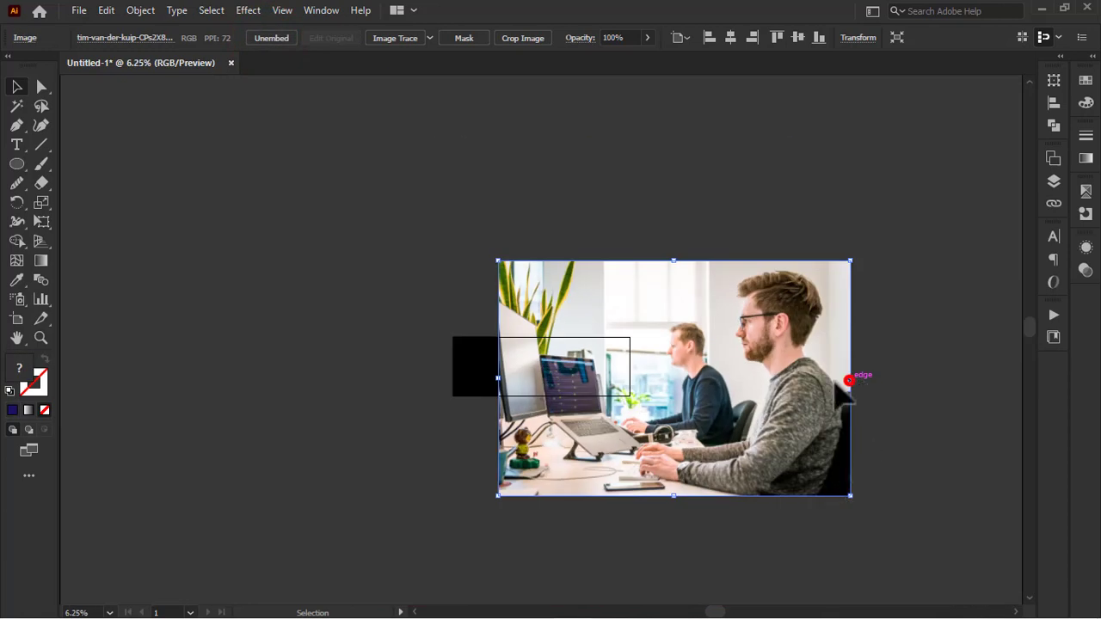
{"action": "mouse_move", "coordinate": [850, 379]}
{"action": "left_mouse_down"}
{"action": "mouse_move", "coordinate": [632, 393]}
{"action": "mouse_move", "coordinate": [709, 403]}
{"action": "left_mouse_up"}
{"action": "key", "text": "ctrl+plus"}
{"action": "key", "text": "ctrl+plus"}
{"action": "key", "text": "ctrl+plus"}
{"action": "key", "text": "ctrl+plus"}
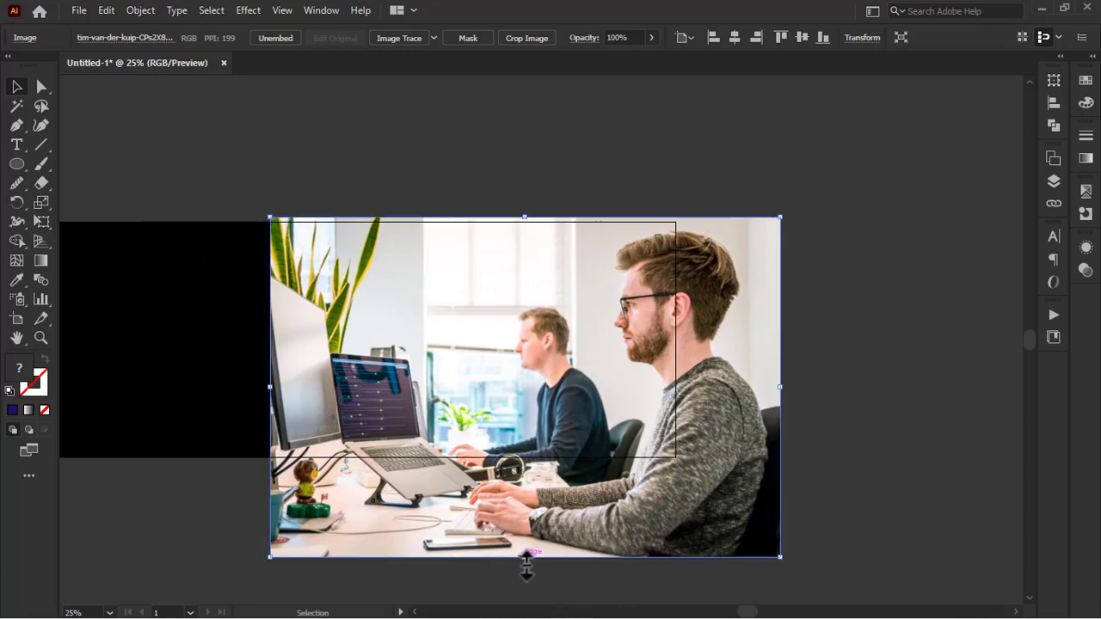
{"action": "left_click_drag", "start_coordinate": [525, 557], "coordinate": [597, 448]}
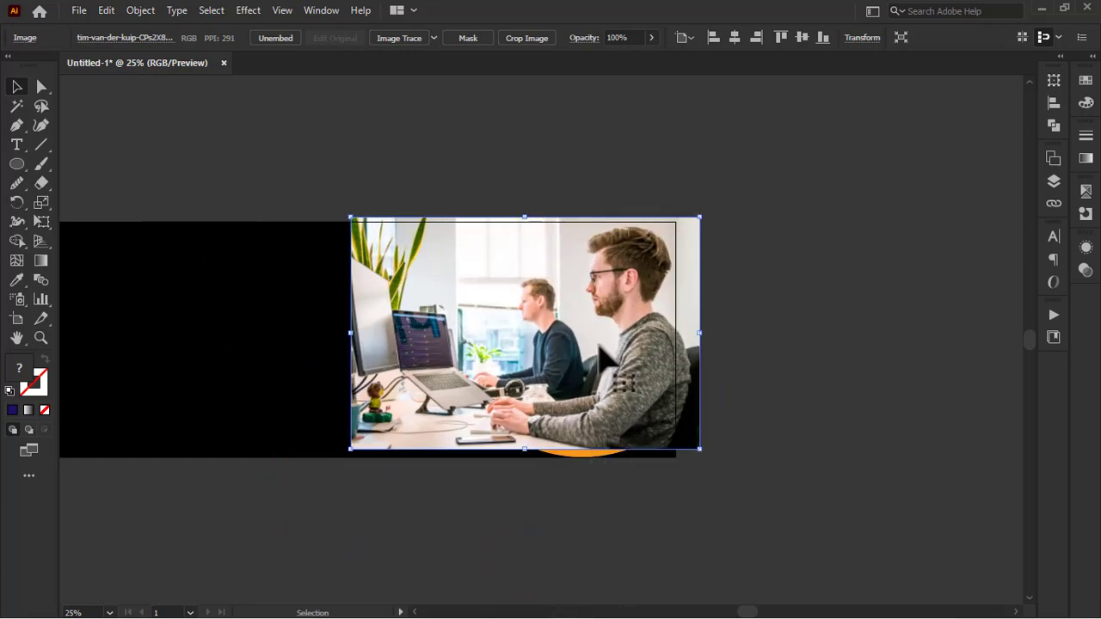
Step: Arrange the photo one level behind the navy circle
{"action": "right_click", "coordinate": [600, 345]}
{"action": "left_click", "coordinate": [826, 507]}
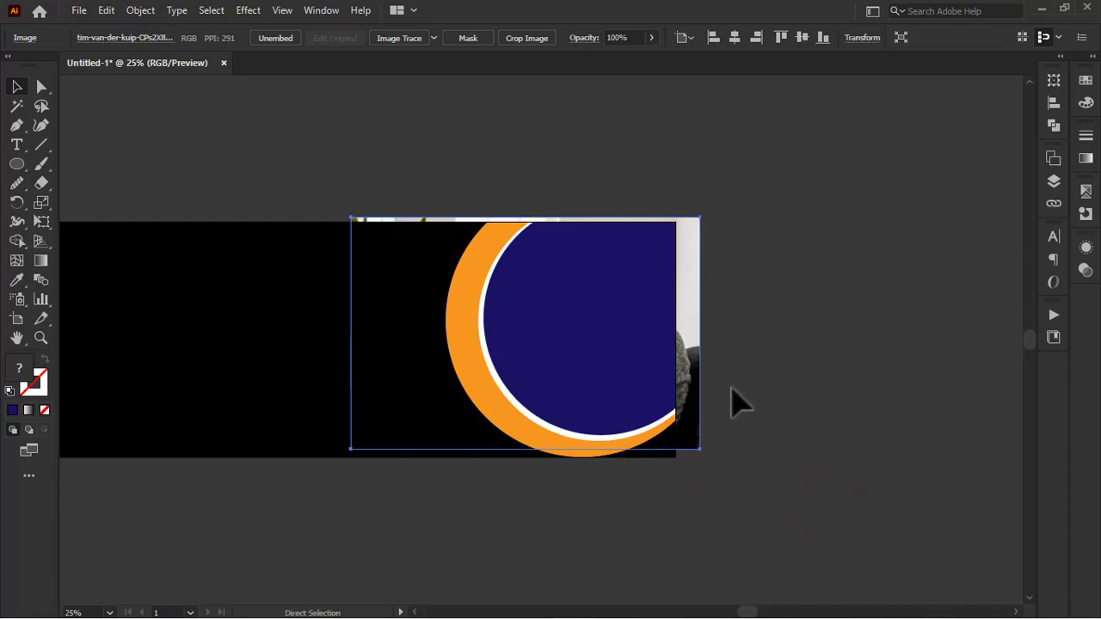
{"action": "key", "text": "ctrl+bracketright"}
{"action": "key", "text": "ctrl+bracketright"}
{"action": "key", "text": "ctrl+bracketright"}
{"action": "key", "text": "ctrl+bracketright"}
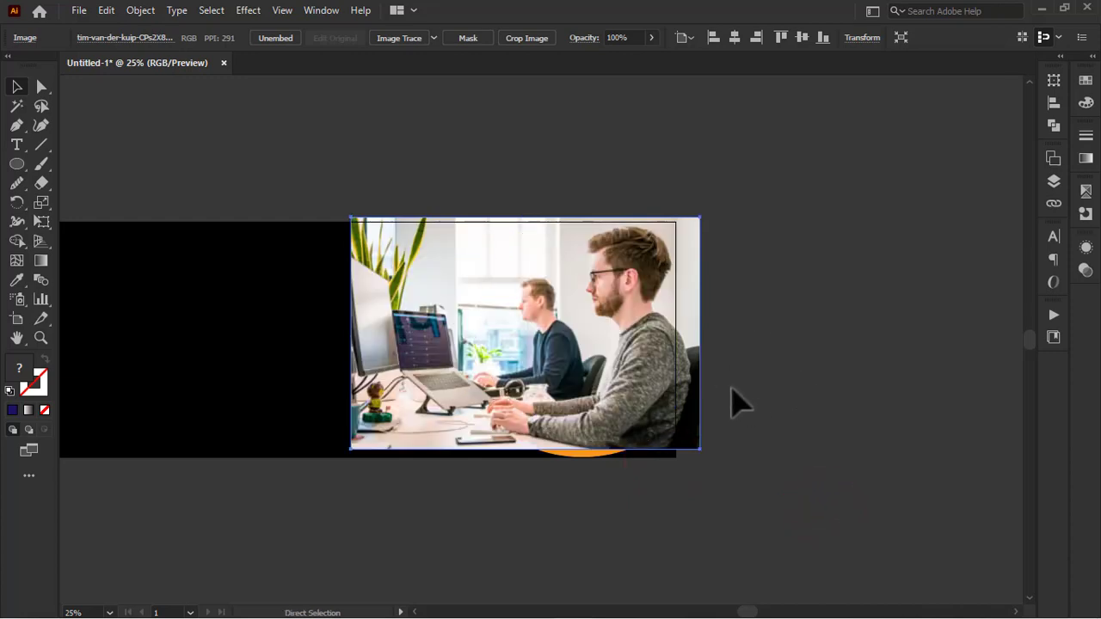
{"action": "key", "text": "ctrl+bracketleft"}
{"action": "key", "text": "ctrl+shift+bracketright"}
{"action": "right_click", "coordinate": [558, 332]}
{"action": "left_click", "coordinate": [632, 470]}
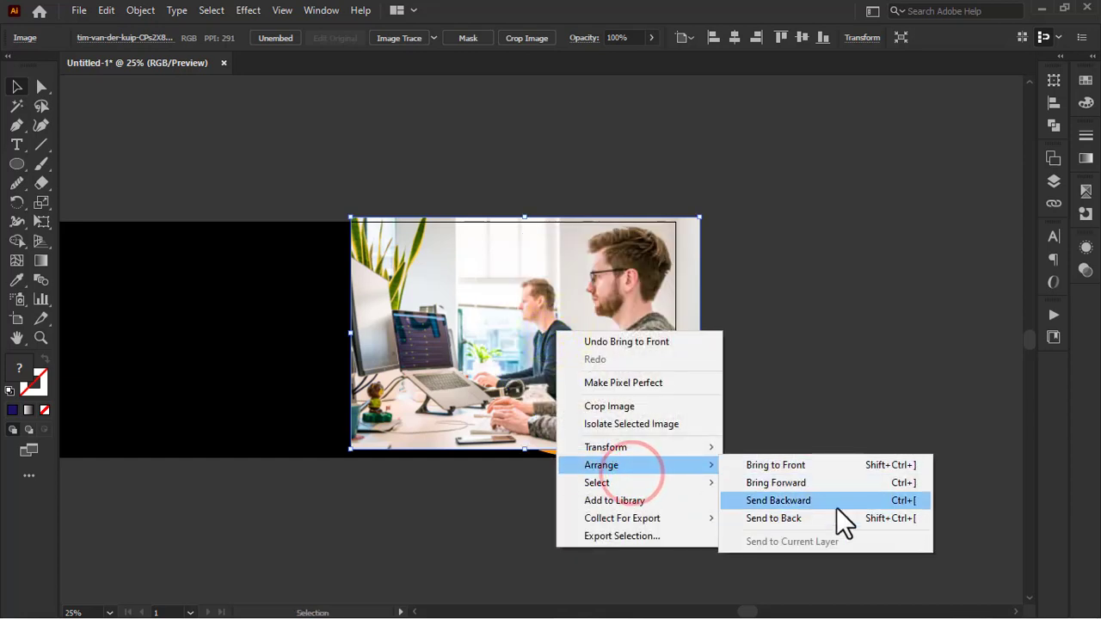
{"action": "left_click", "coordinate": [875, 503]}
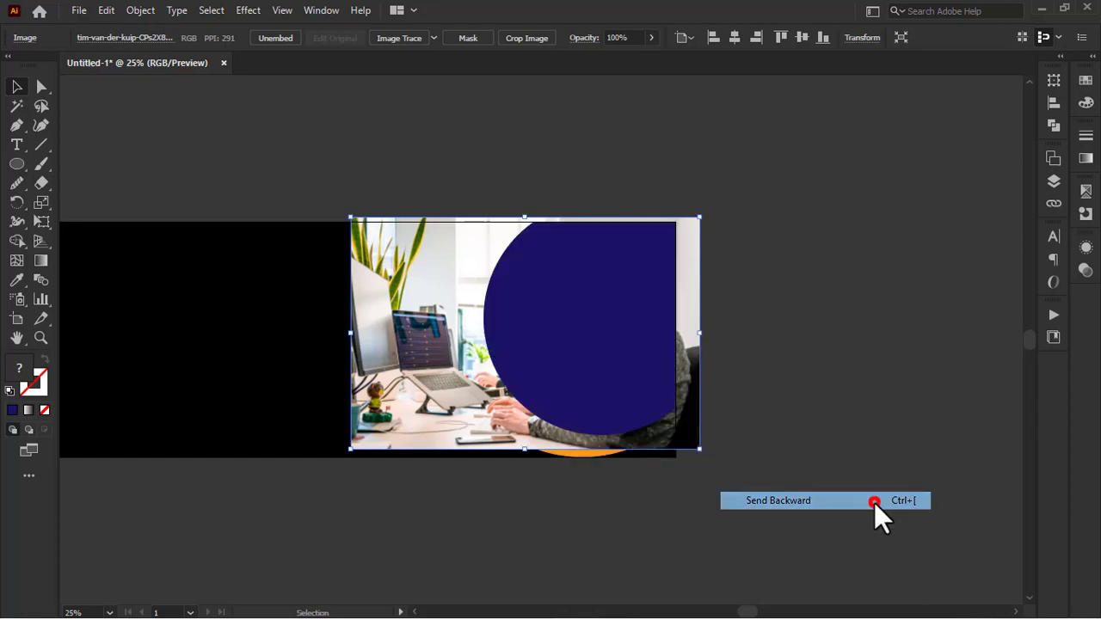
Step: Clip the photo inside the navy circle with a clipping mask
{"action": "left_click", "coordinate": [856, 341]}
{"action": "left_click", "coordinate": [572, 312]}
{"action": "left_click", "coordinate": [413, 344], "text": "shift"}
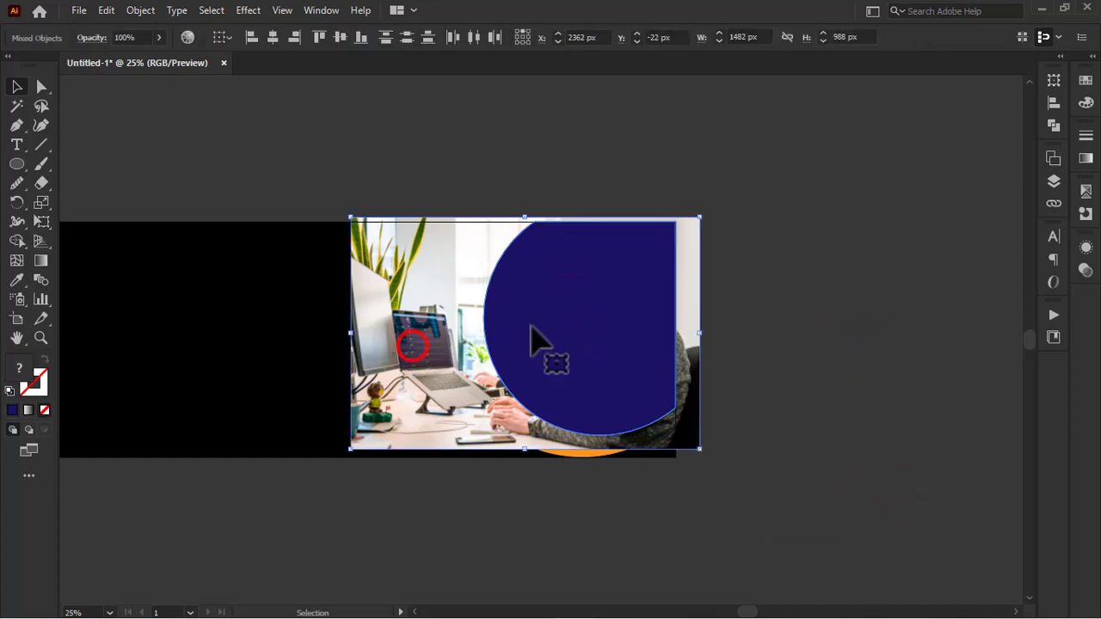
{"action": "right_click", "coordinate": [546, 320]}
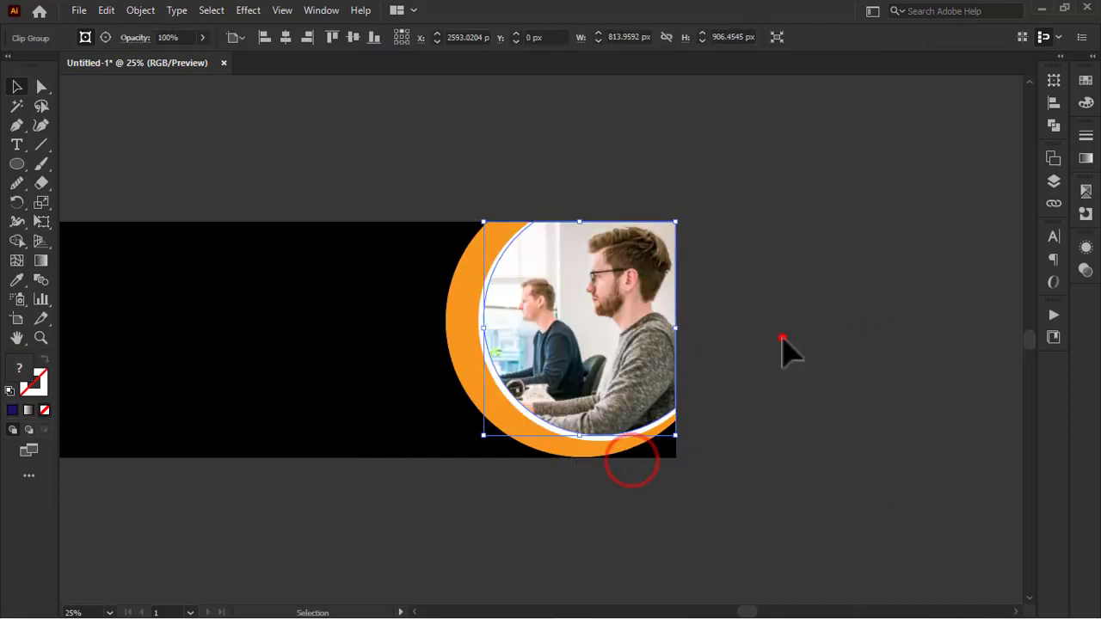
{"action": "left_click", "coordinate": [782, 337]}
{"action": "key", "text": "ctrl+plus"}
{"action": "left_click", "coordinate": [603, 308]}
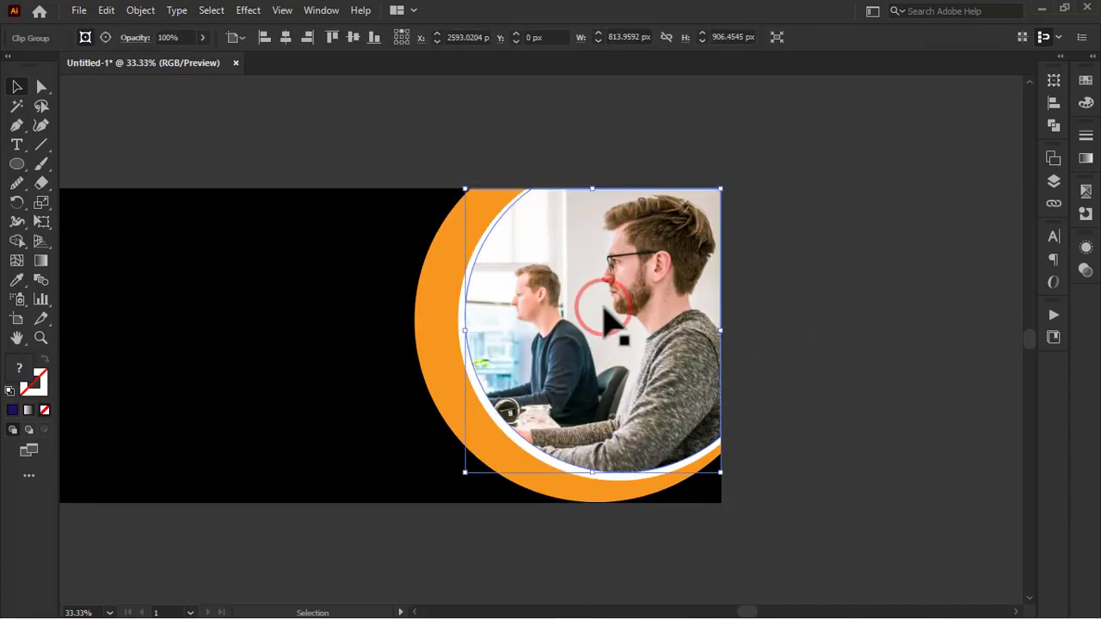
Step: Inside the photo's clip group, shift the image right, top-align it and shrink it
{"action": "double_click", "coordinate": [604, 315]}
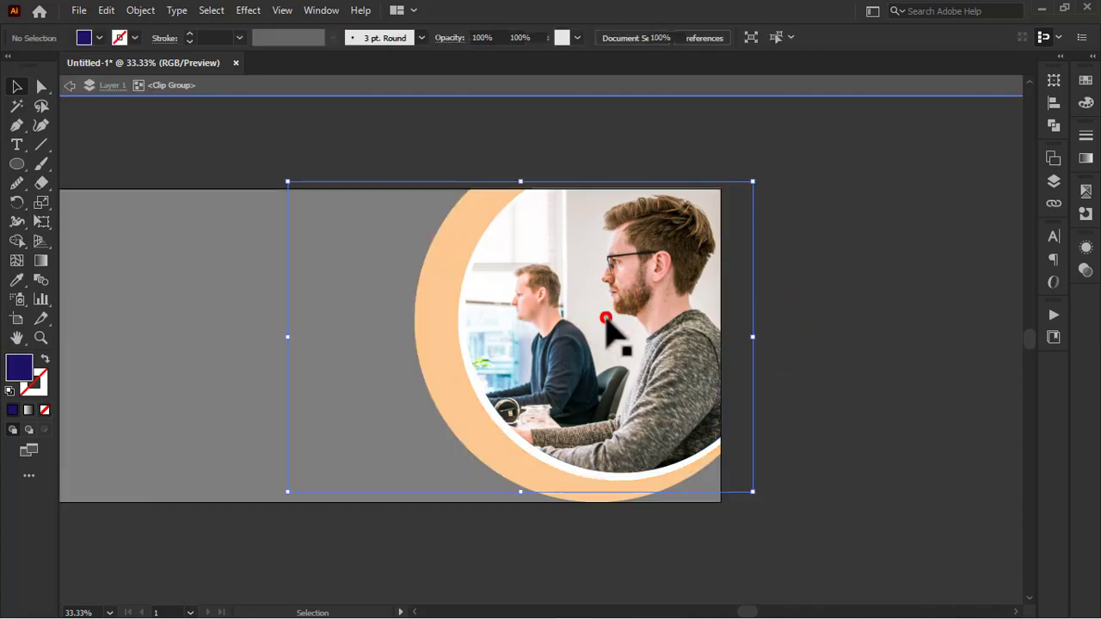
{"action": "left_click_drag", "start_coordinate": [607, 320], "coordinate": [650, 320]}
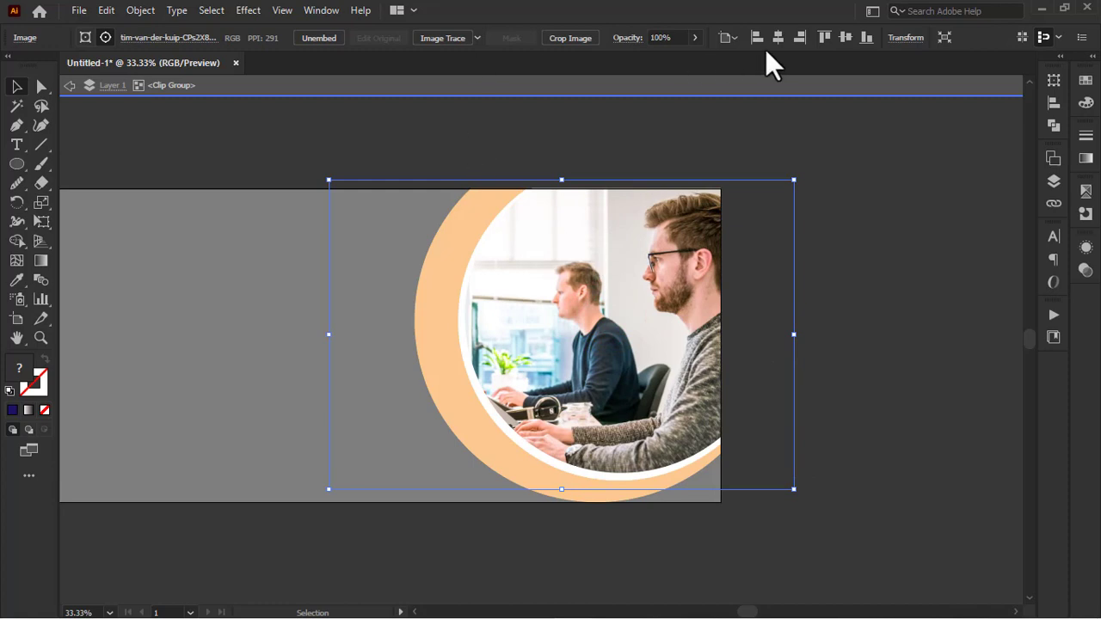
{"action": "left_click", "coordinate": [818, 36]}
{"action": "left_click_drag", "start_coordinate": [561, 502], "coordinate": [561, 473]}
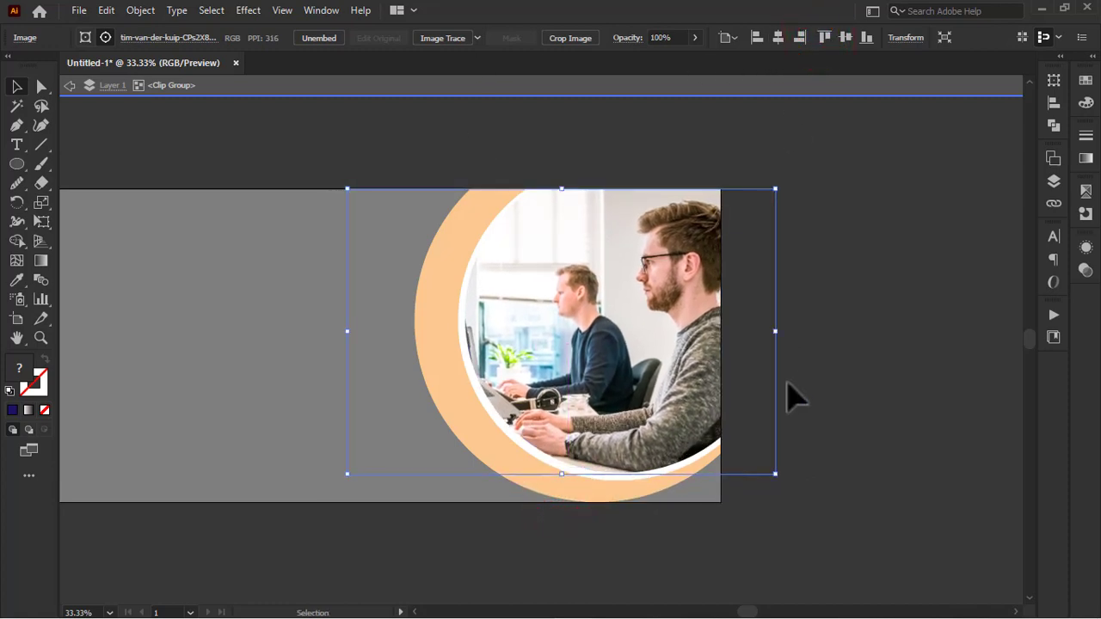
{"action": "left_click_drag", "start_coordinate": [776, 331], "coordinate": [721, 331]}
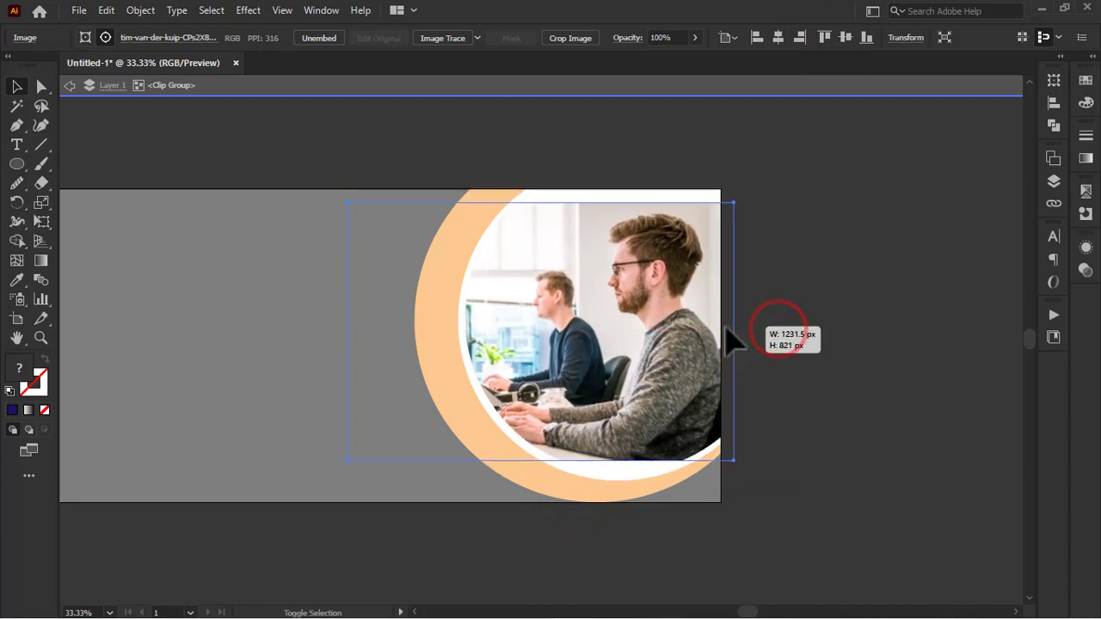
{"action": "left_click_drag", "start_coordinate": [607, 308], "coordinate": [607, 290]}
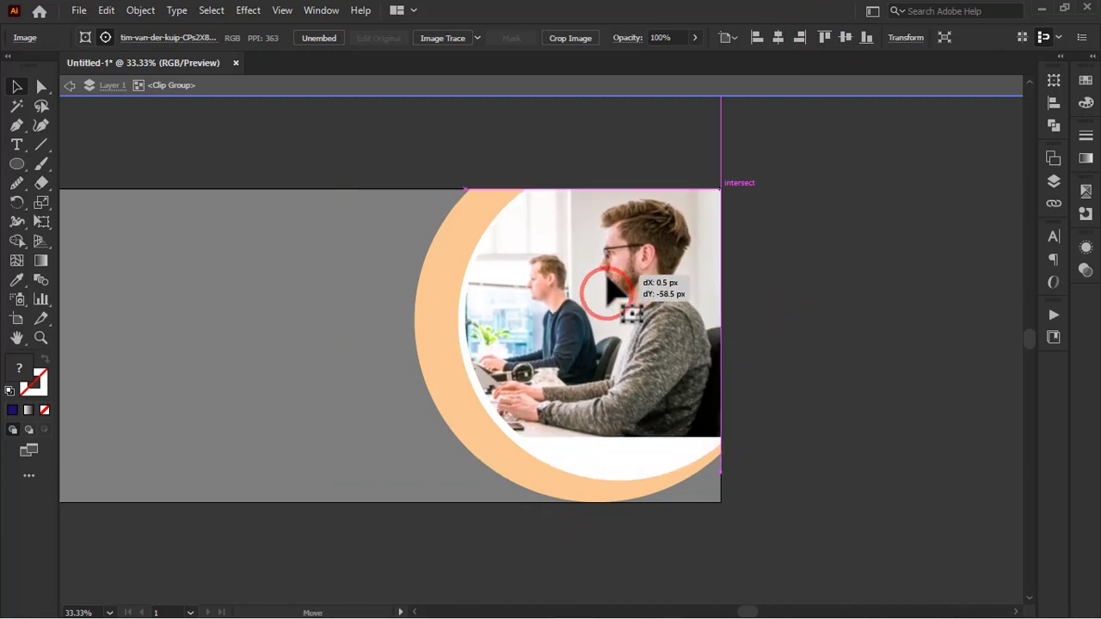
{"action": "scroll", "coordinate": [441, 385], "scroll_direction": "down", "scroll_amount": 2}
Step: Enlarge and reposition the photo to frame both men, then exit isolation mode
{"action": "left_click_drag", "start_coordinate": [347, 398], "coordinate": [299, 501]}
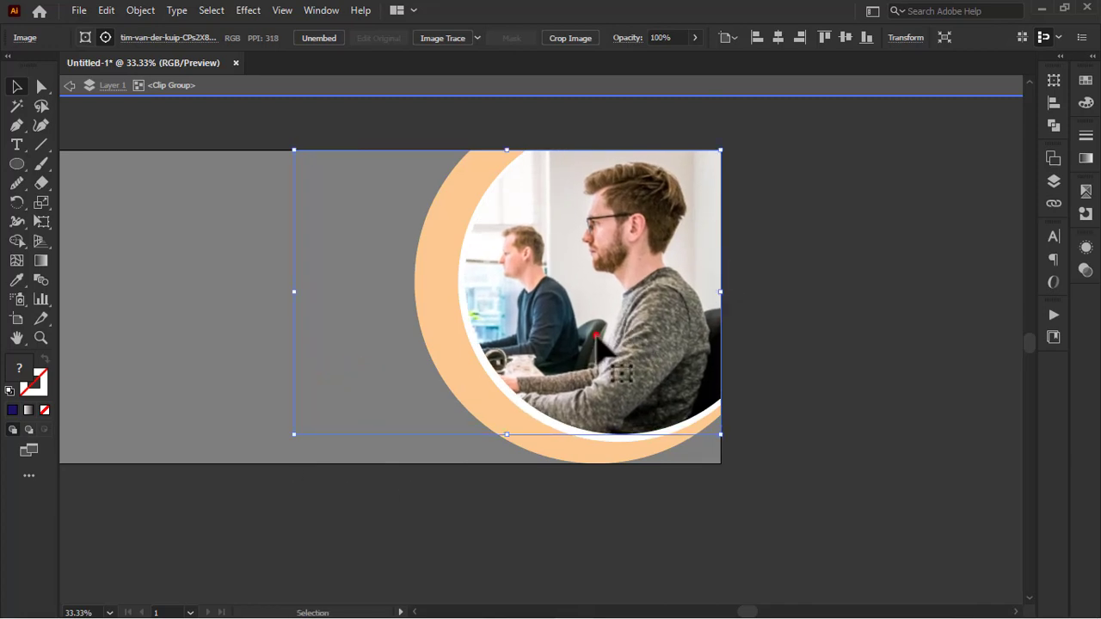
{"action": "left_click_drag", "start_coordinate": [596, 335], "coordinate": [688, 337]}
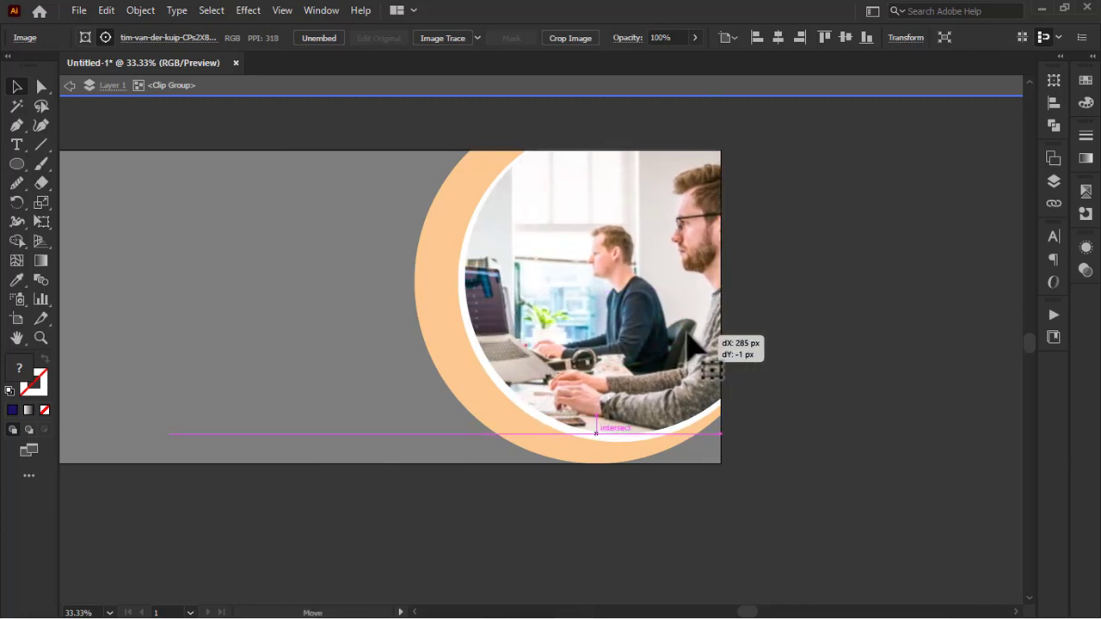
{"action": "left_click_drag", "start_coordinate": [687, 338], "coordinate": [642, 341]}
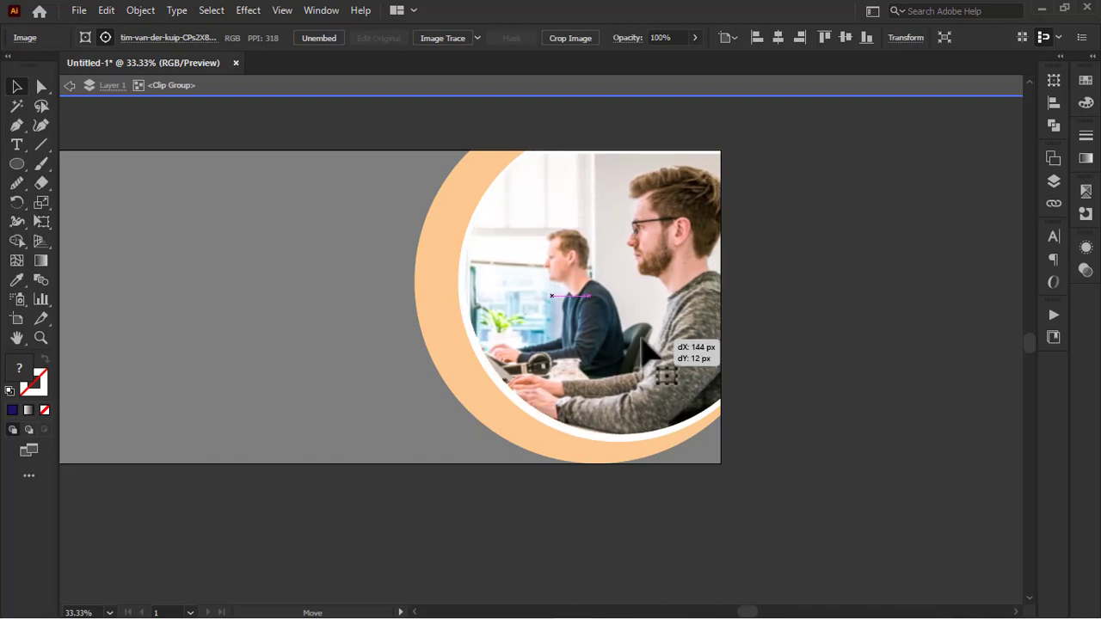
{"action": "left_click_drag", "start_coordinate": [642, 340], "coordinate": [641, 342]}
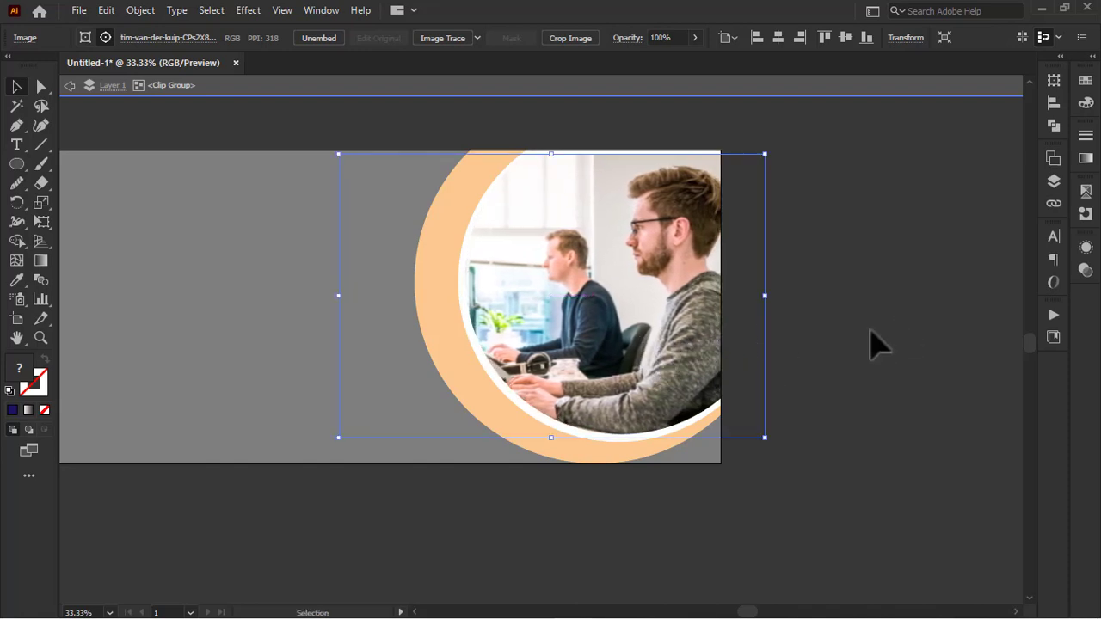
{"action": "left_click", "coordinate": [767, 347]}
{"action": "double_click", "coordinate": [807, 344]}
{"action": "key", "text": "ctrl+minus"}
{"action": "key", "text": "ctrl+minus"}
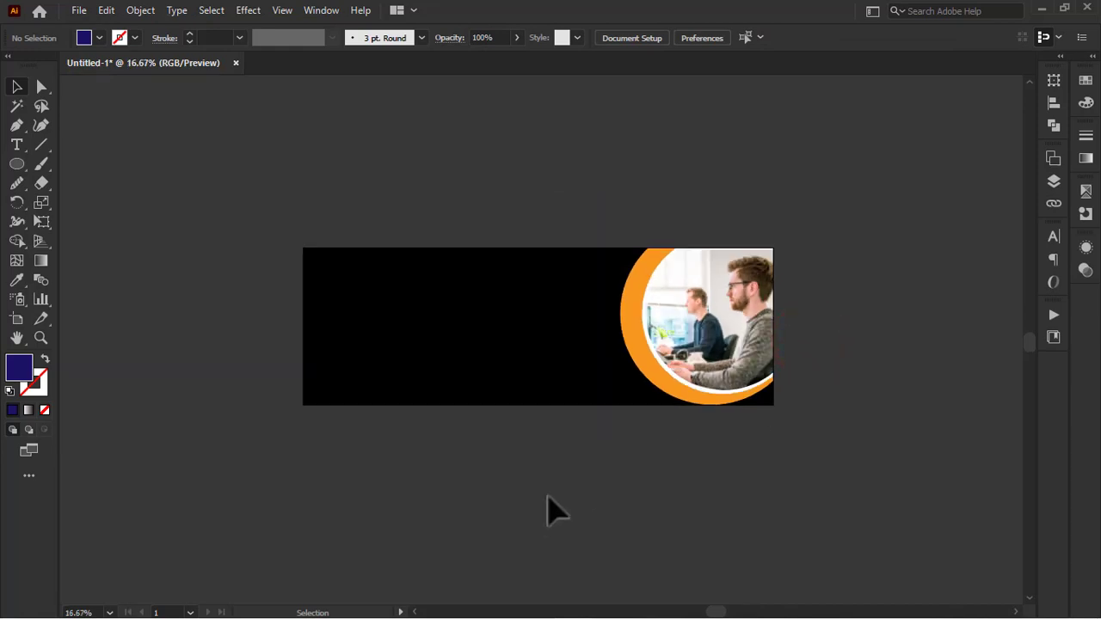
Step: Draw a three-sided polygon to the left of the photo
{"action": "scroll", "coordinate": [719, 421], "scroll_direction": "up", "scroll_amount": 1}
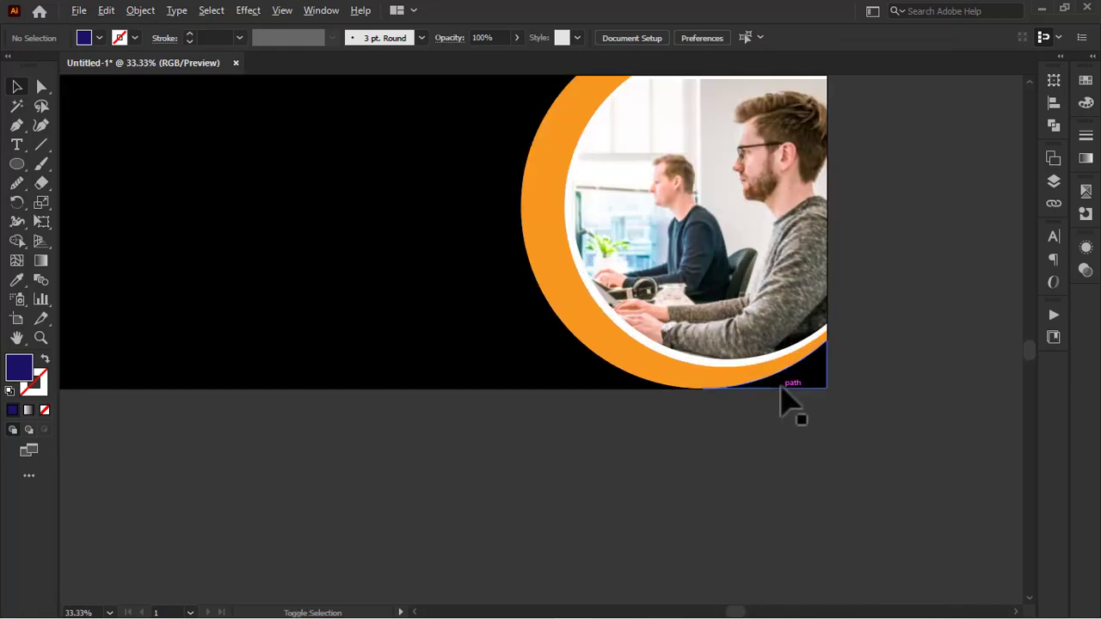
{"action": "scroll", "coordinate": [781, 386], "scroll_direction": "up", "scroll_amount": 1}
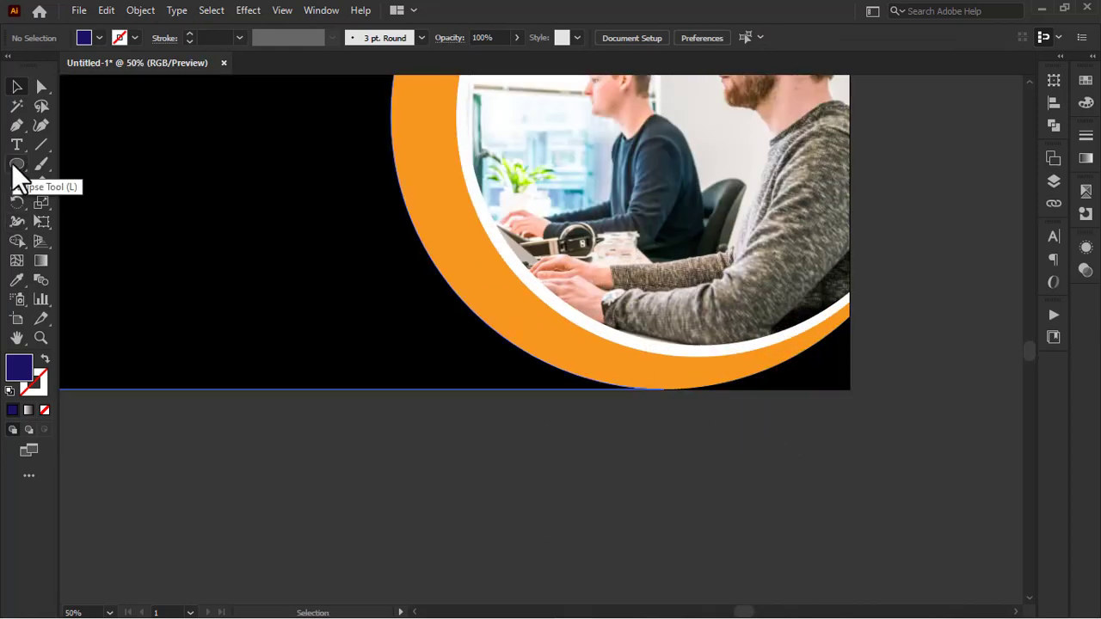
{"action": "left_click_drag", "start_coordinate": [11, 162], "coordinate": [35, 142]}
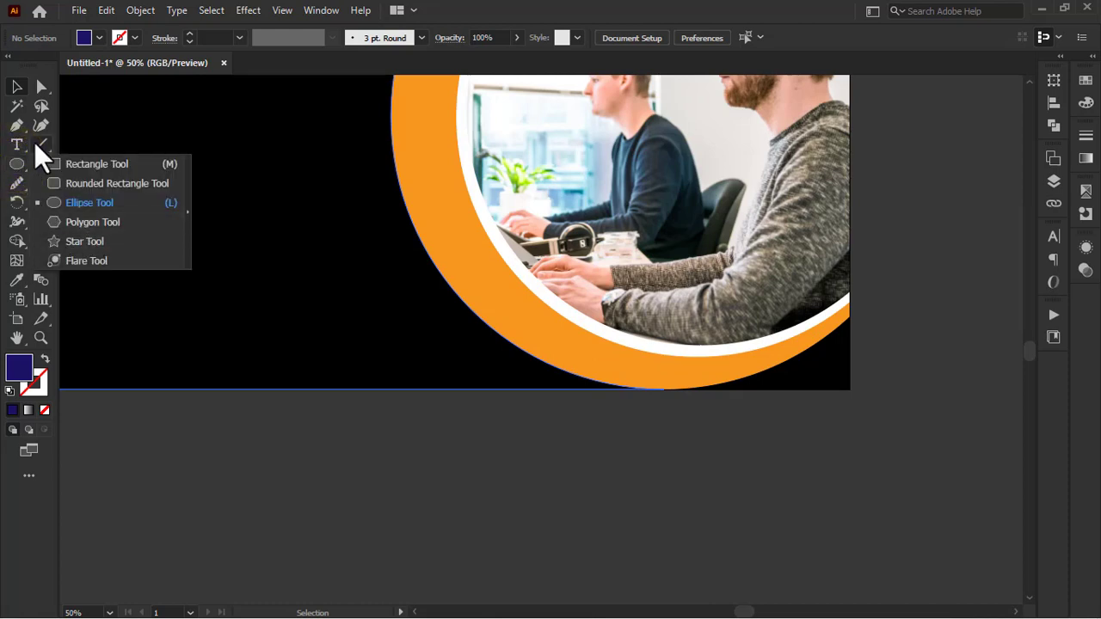
{"action": "left_click", "coordinate": [74, 223]}
{"action": "mouse_move", "coordinate": [392, 335]}
{"action": "left_mouse_down"}
{"action": "mouse_move", "coordinate": [333, 392]}
{"action": "mouse_move", "coordinate": [319, 376]}
{"action": "left_mouse_up"}
{"action": "key", "text": "Down"}
{"action": "key", "text": "Down"}
{"action": "key", "text": "Down"}
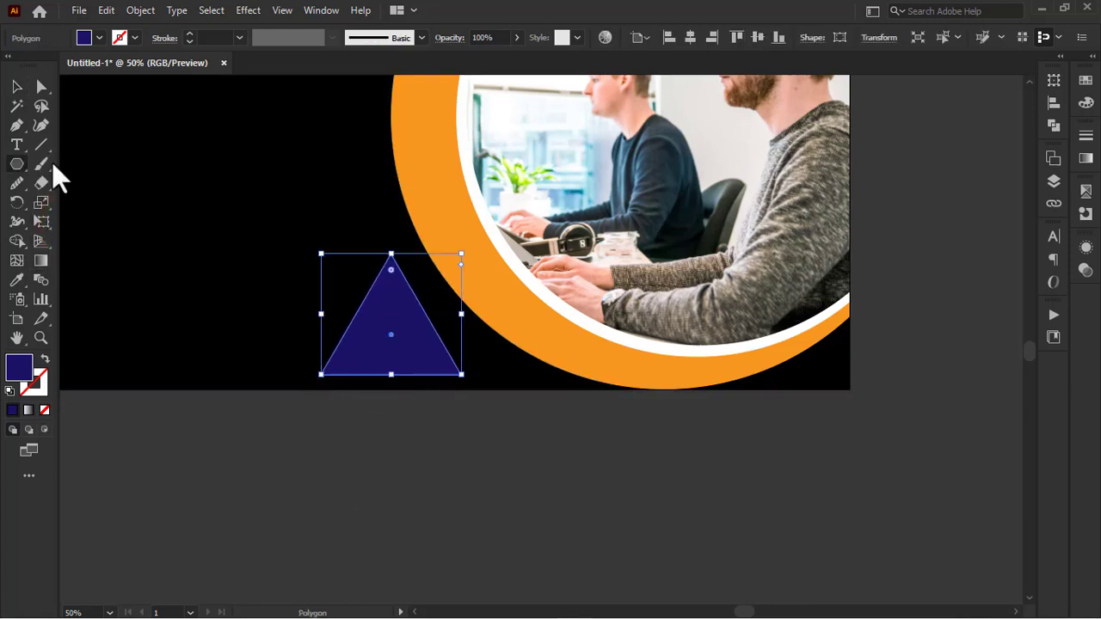
Step: Move the triangle below the banner edge, rotate it 90° to point left, and narrow it
{"action": "left_click", "coordinate": [16, 87]}
{"action": "left_click_drag", "start_coordinate": [371, 314], "coordinate": [409, 420]}
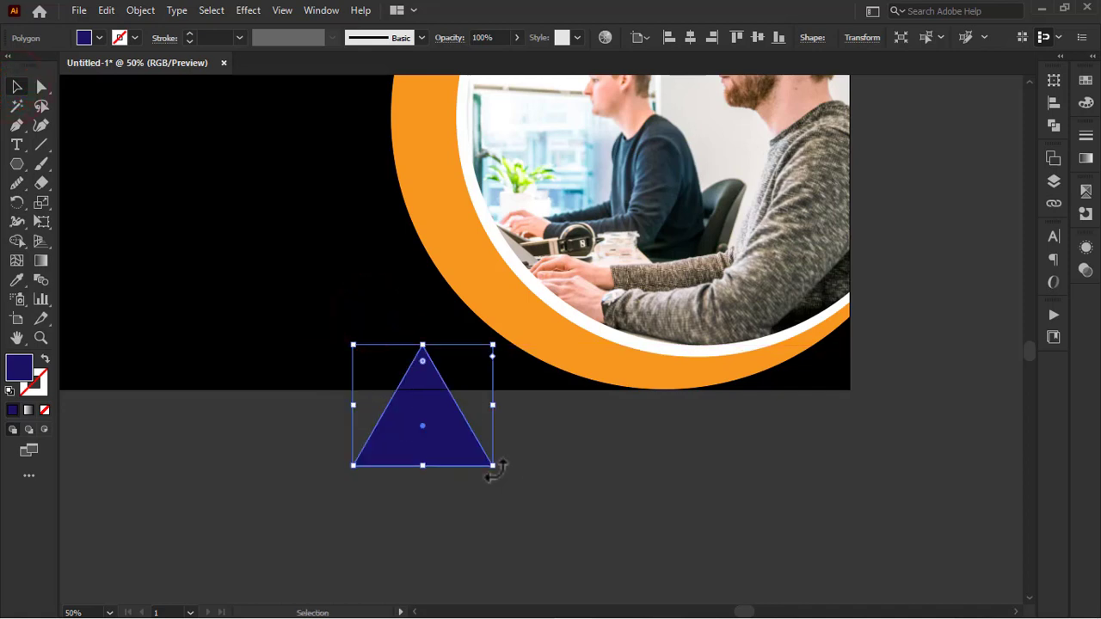
{"action": "left_click_drag", "start_coordinate": [498, 475], "coordinate": [479, 317]}
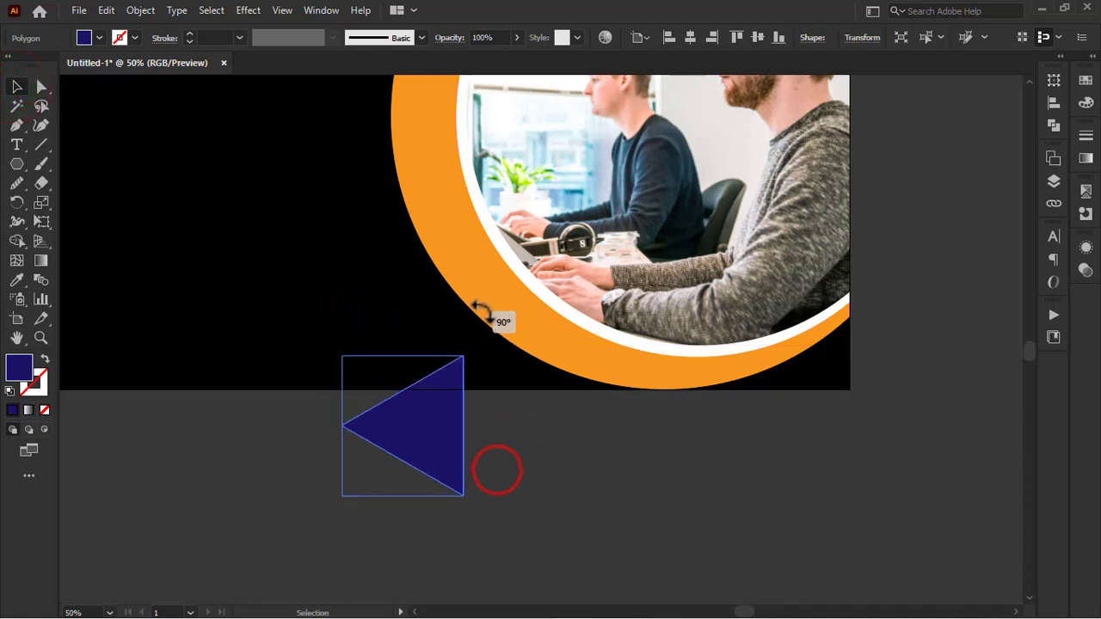
{"action": "left_click_drag", "start_coordinate": [465, 428], "coordinate": [422, 444]}
{"action": "left_click", "coordinate": [490, 467]}
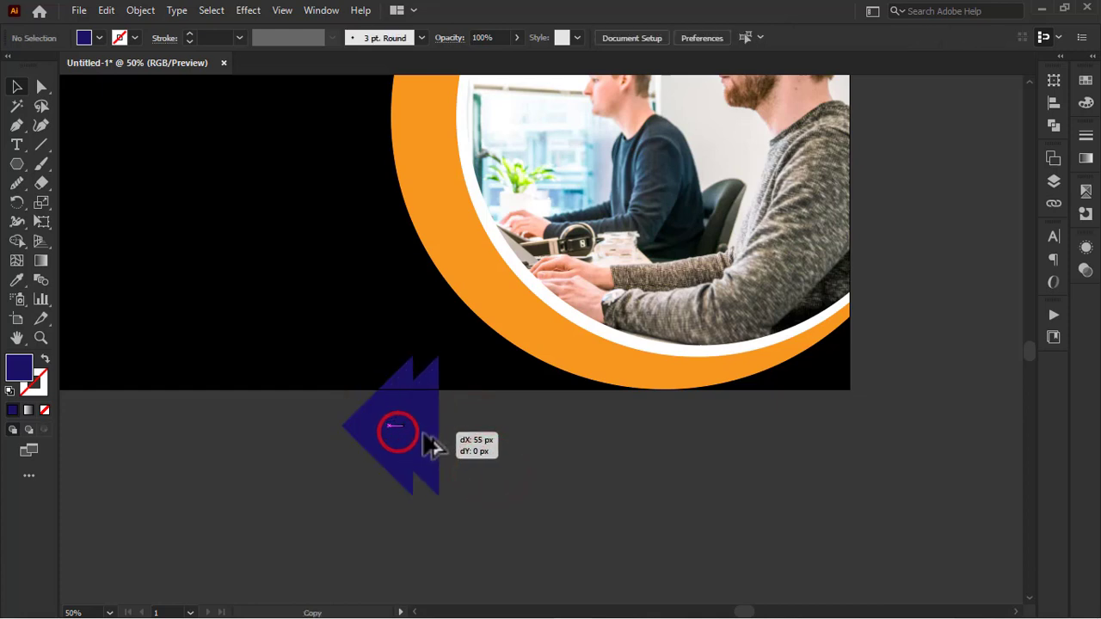
Step: Make the copied triangle white by sampling the ring, and nudge it slightly left
{"action": "key", "text": "i"}
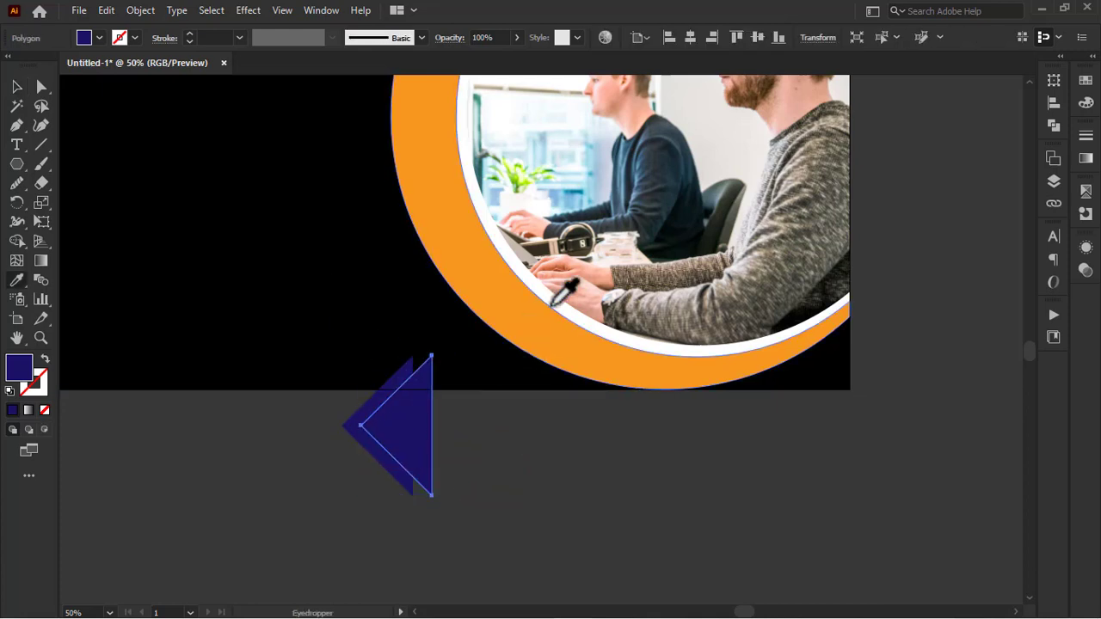
{"action": "left_click", "coordinate": [553, 303]}
{"action": "left_click", "coordinate": [16, 86]}
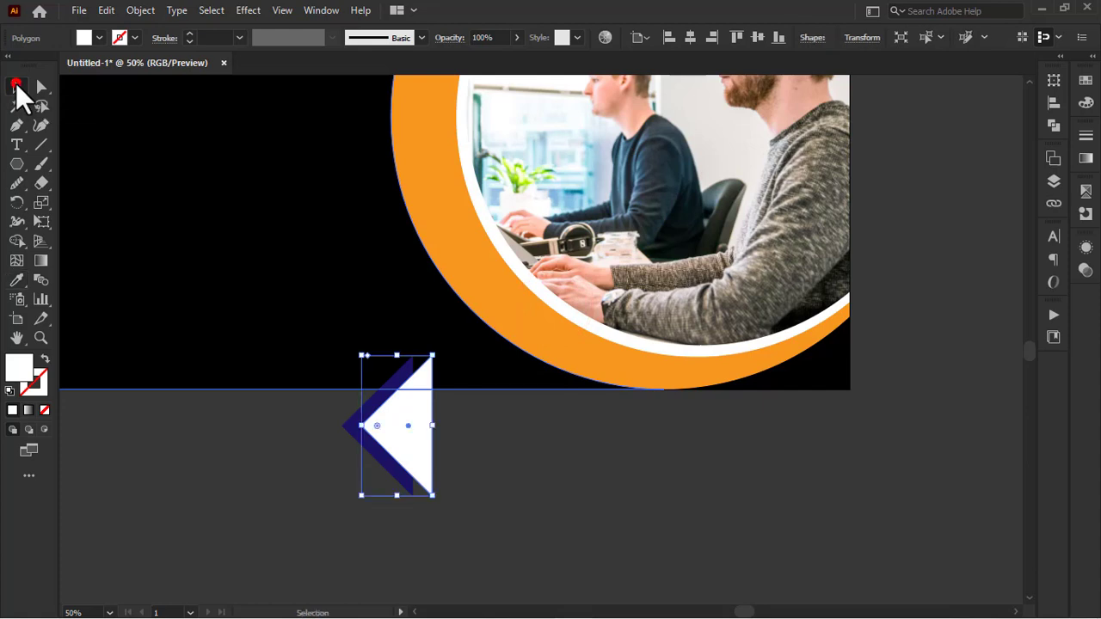
{"action": "left_click", "coordinate": [236, 494]}
{"action": "key", "text": "ctrl+1"}
{"action": "left_click_drag", "start_coordinate": [507, 413], "coordinate": [498, 416]}
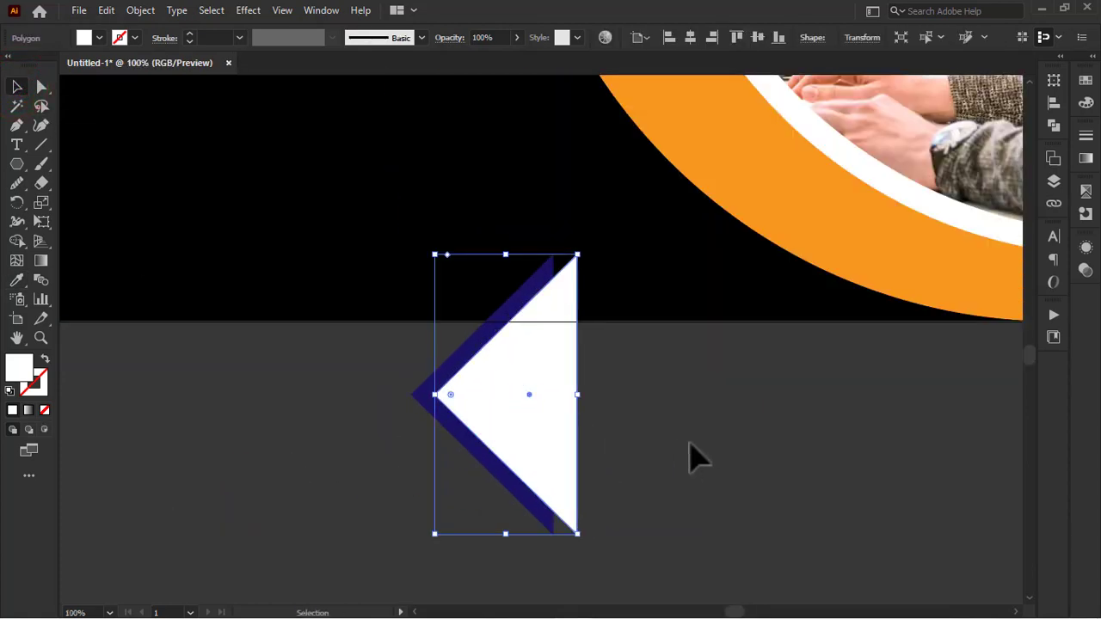
{"action": "left_click", "coordinate": [689, 443]}
Step: Cut the white area out with Shape Builder, leaving a chevron filled black
{"action": "left_click_drag", "start_coordinate": [370, 384], "coordinate": [573, 479]}
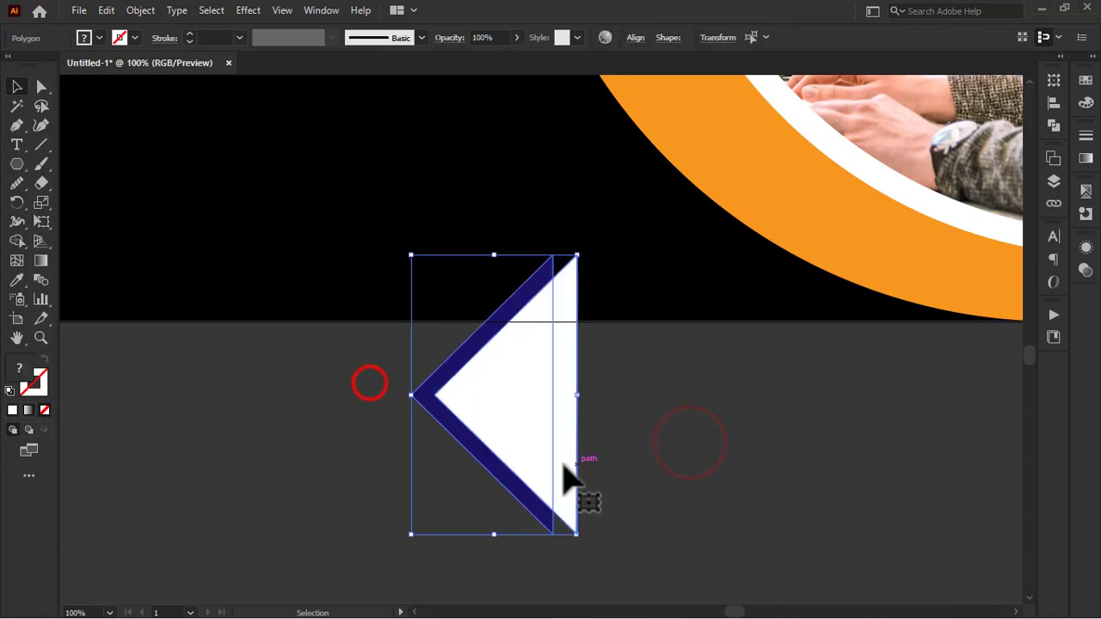
{"action": "left_click", "coordinate": [20, 242]}
{"action": "left_click_drag", "start_coordinate": [528, 405], "coordinate": [566, 422]}
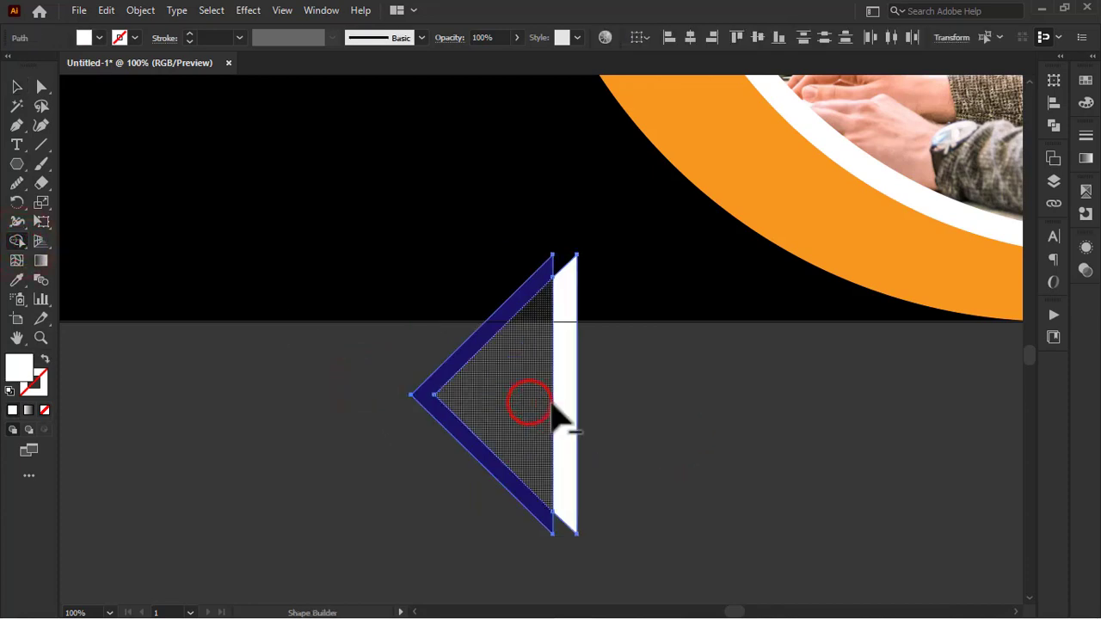
{"action": "left_click", "coordinate": [17, 86]}
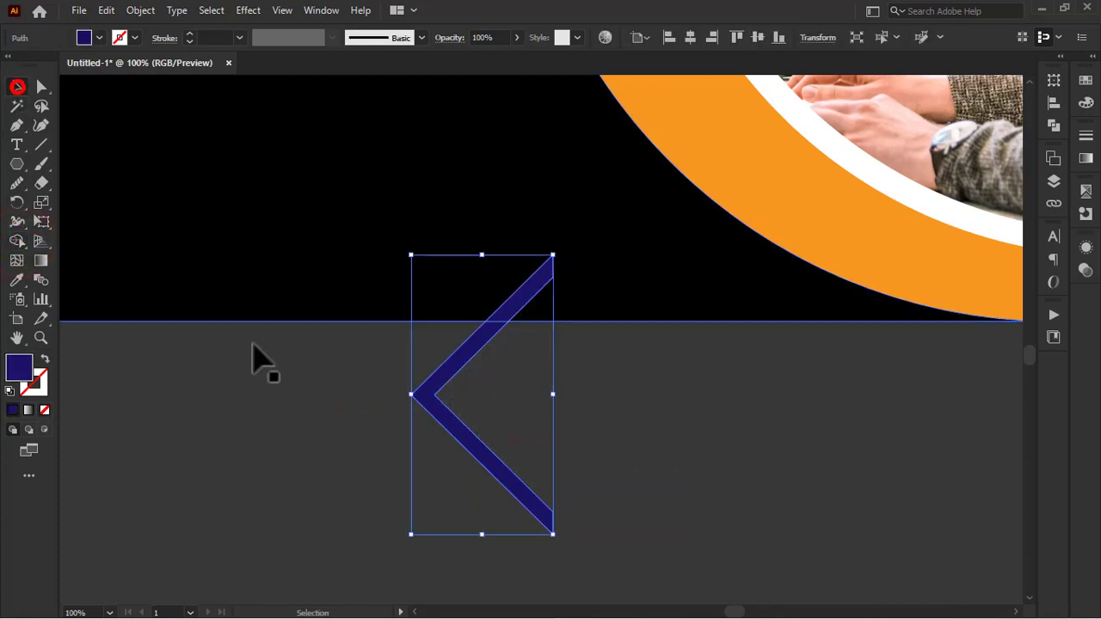
{"action": "left_click", "coordinate": [99, 37]}
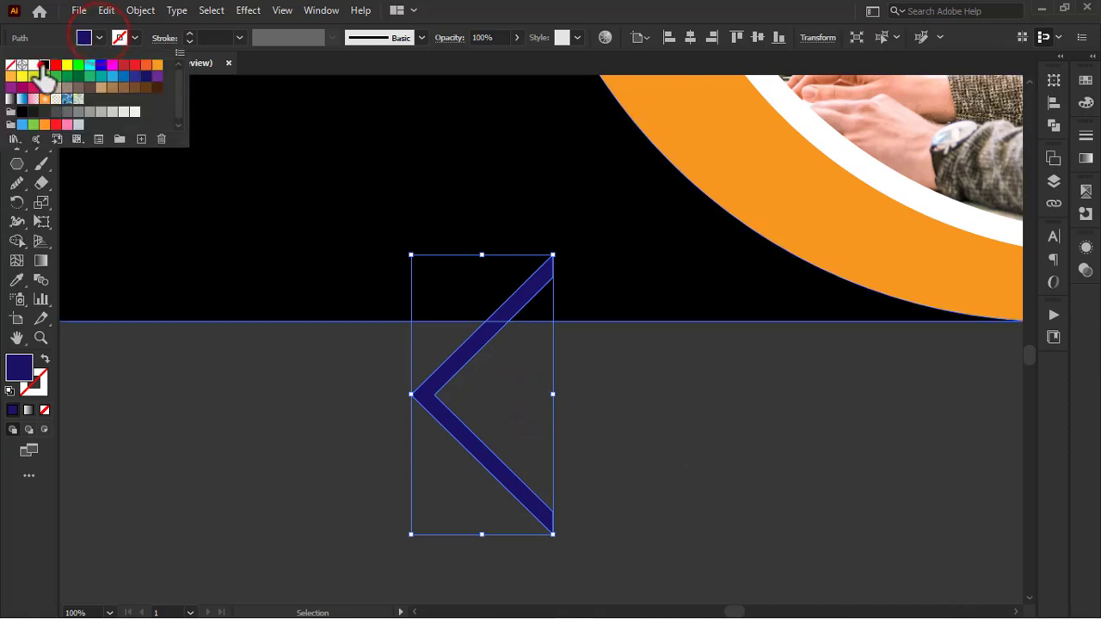
{"action": "left_click", "coordinate": [43, 65]}
{"action": "left_click", "coordinate": [336, 409]}
{"action": "key", "text": "ctrl+minus"}
{"action": "key", "text": "ctrl+minus"}
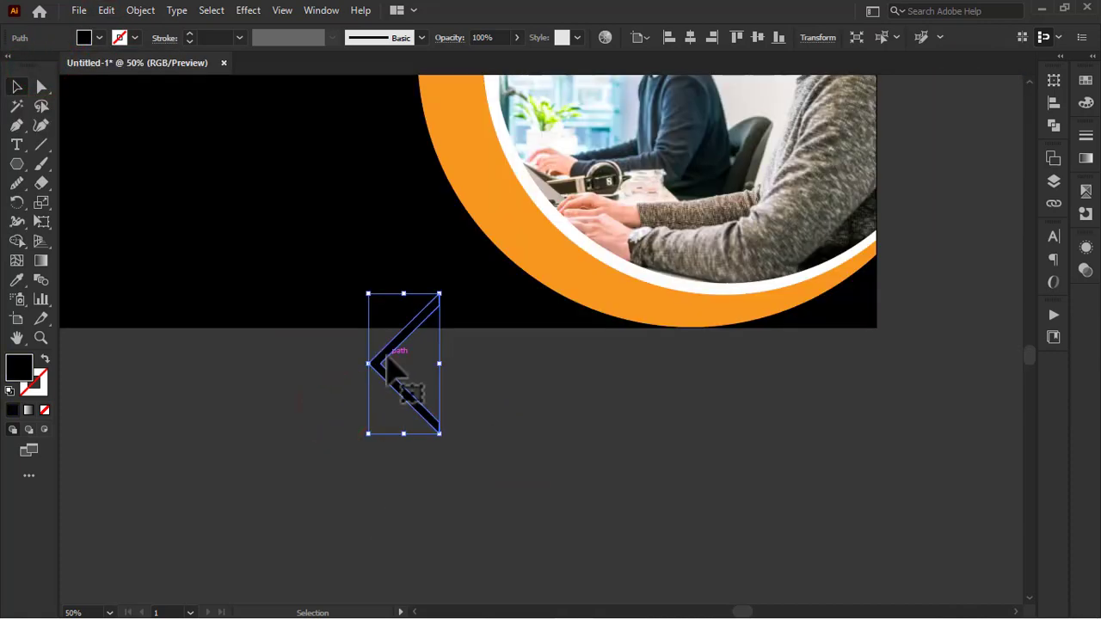
Step: Move and enlarge the chevron, then add an orange copy just to its right
{"action": "left_click_drag", "start_coordinate": [386, 357], "coordinate": [560, 419]}
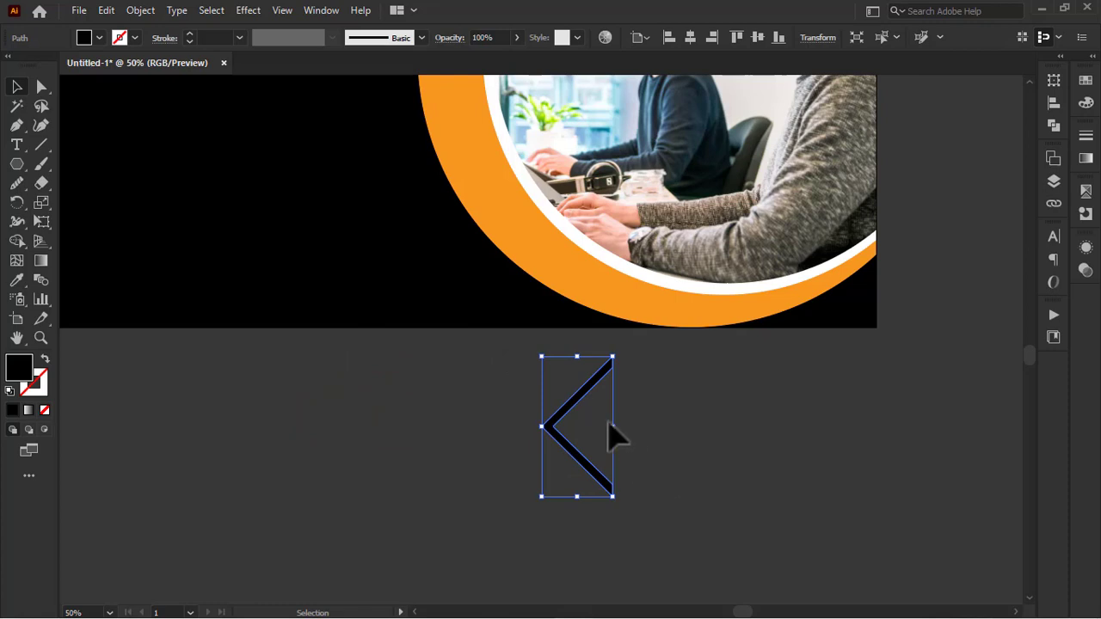
{"action": "left_click_drag", "start_coordinate": [612, 426], "coordinate": [659, 447]}
{"action": "left_click", "coordinate": [714, 434]}
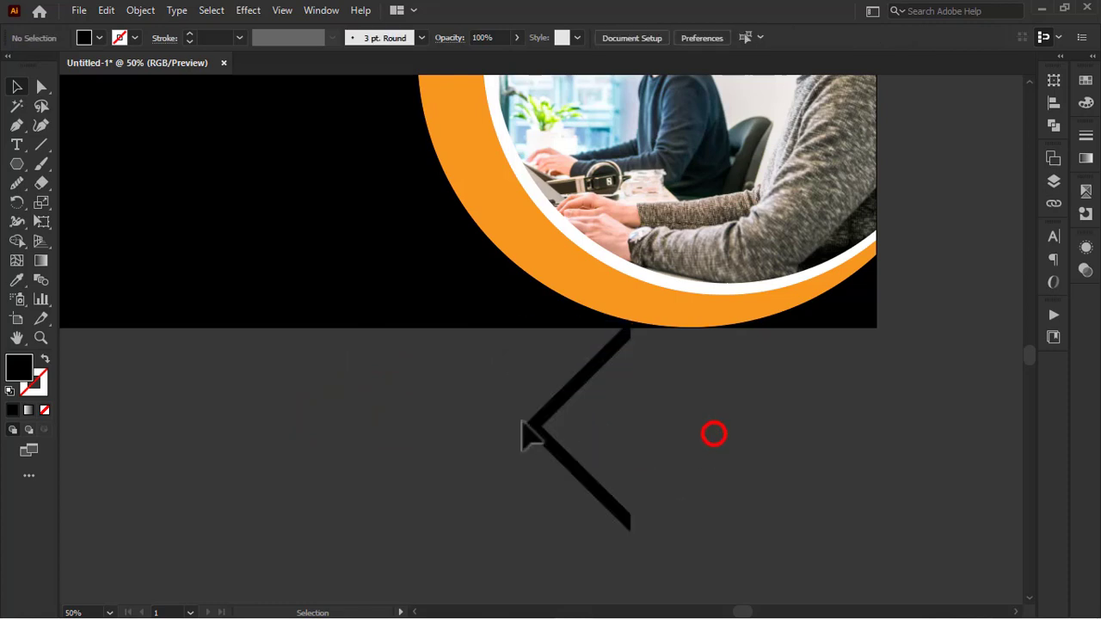
{"action": "left_click_drag", "start_coordinate": [534, 425], "coordinate": [583, 427]}
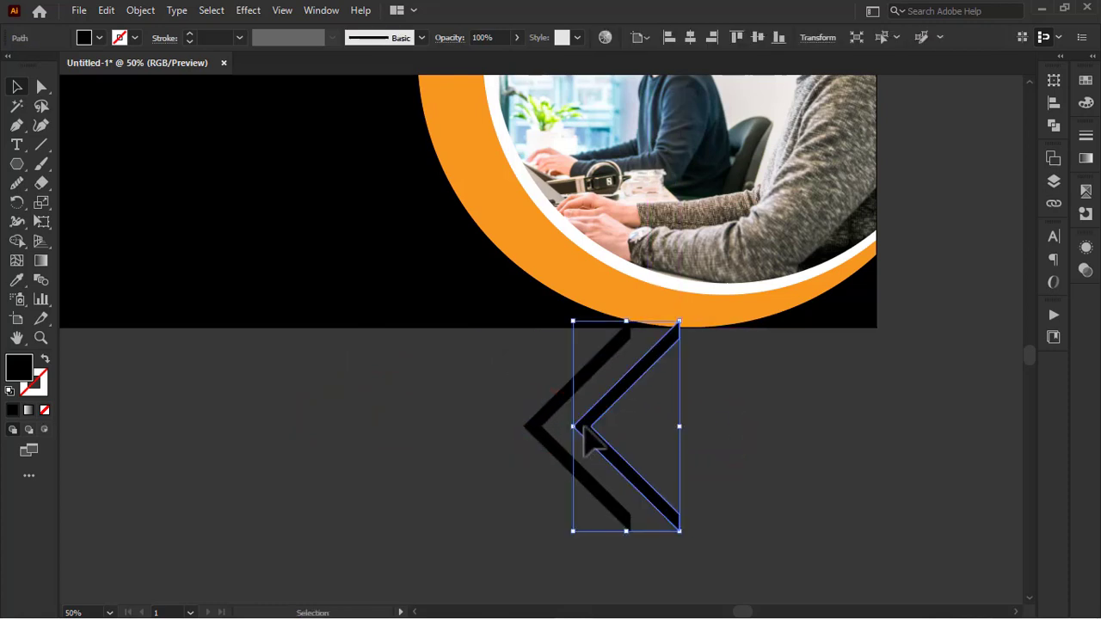
{"action": "left_click_drag", "start_coordinate": [588, 431], "coordinate": [571, 430]}
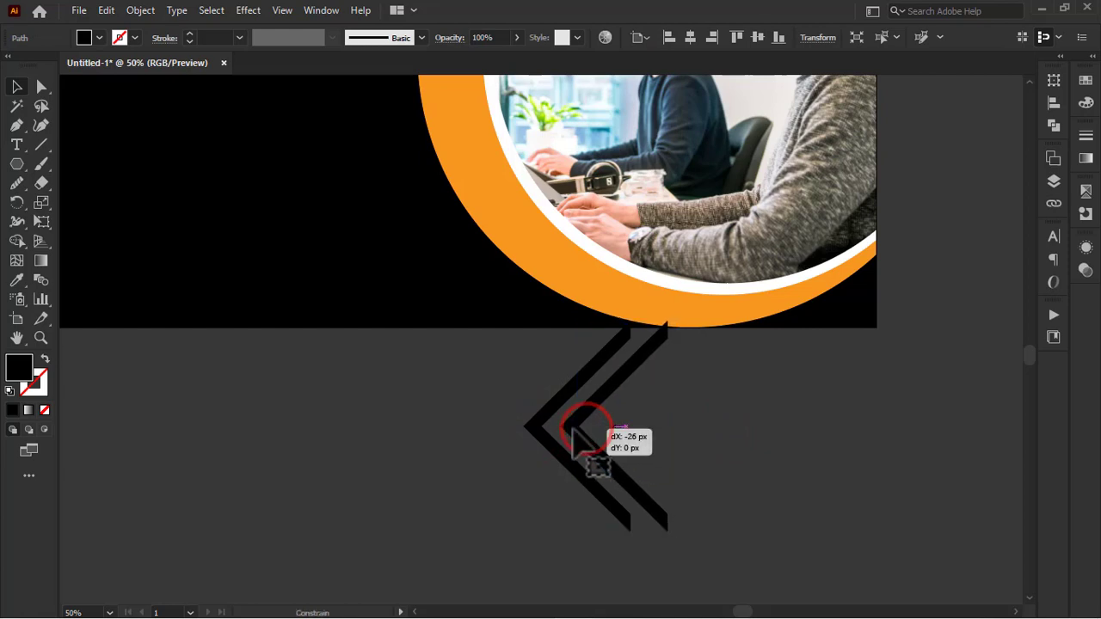
{"action": "key", "text": "i"}
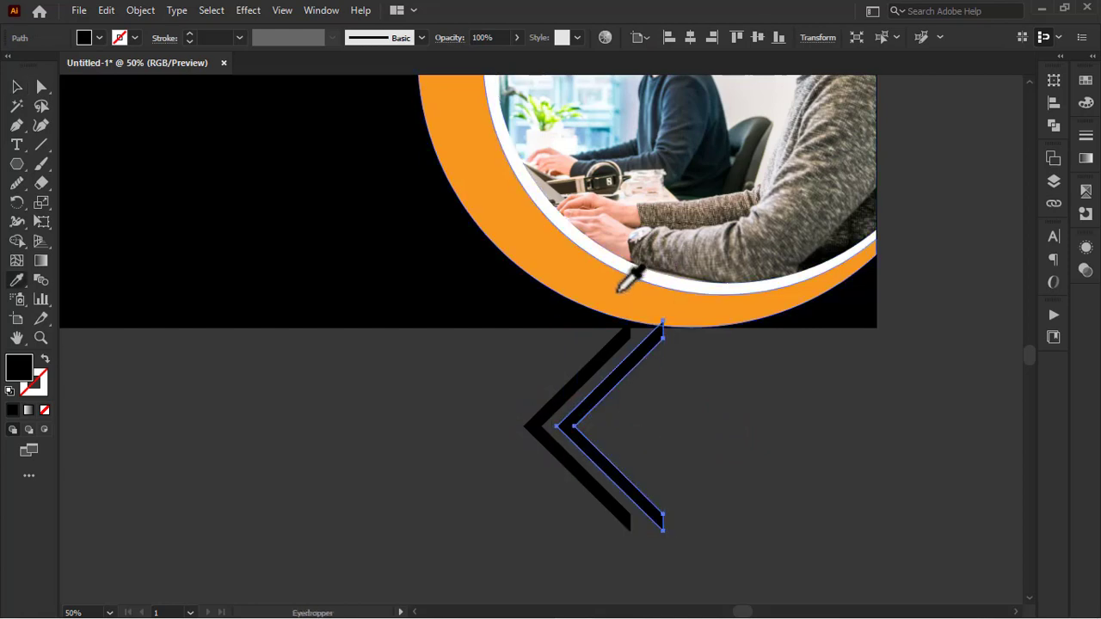
{"action": "left_click", "coordinate": [619, 290]}
{"action": "left_click", "coordinate": [17, 87]}
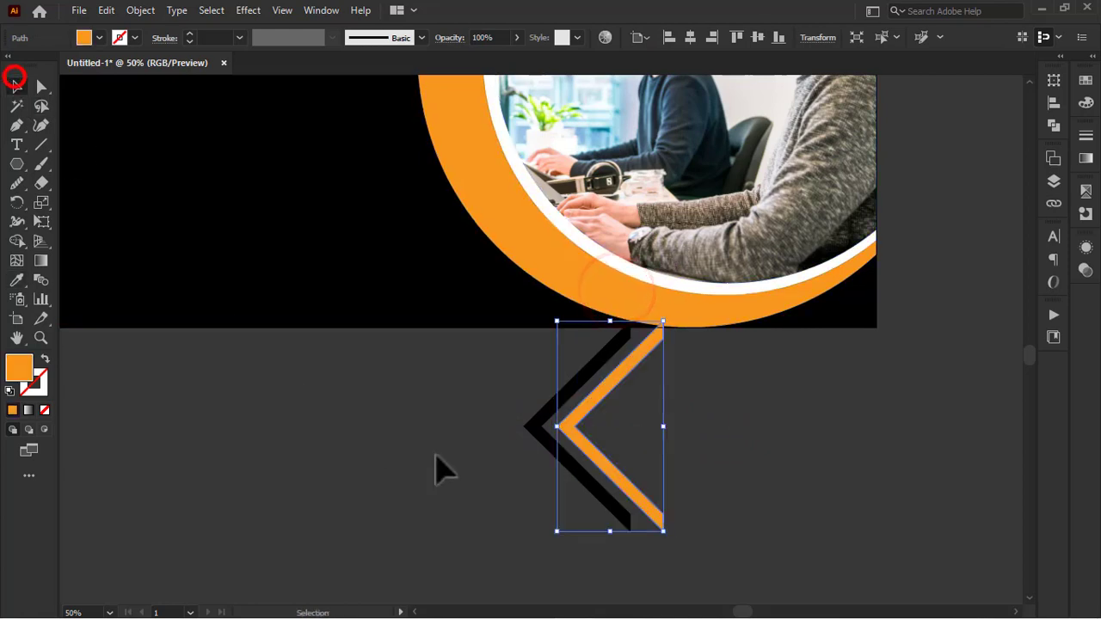
{"action": "left_click", "coordinate": [437, 455]}
Step: Shrink the black-and-orange chevron pair onto the white arc band
{"action": "mouse_move", "coordinate": [437, 408]}
{"action": "left_mouse_down"}
{"action": "mouse_move", "coordinate": [606, 515]}
{"action": "mouse_move", "coordinate": [603, 366]}
{"action": "mouse_move", "coordinate": [776, 326]}
{"action": "left_mouse_up"}
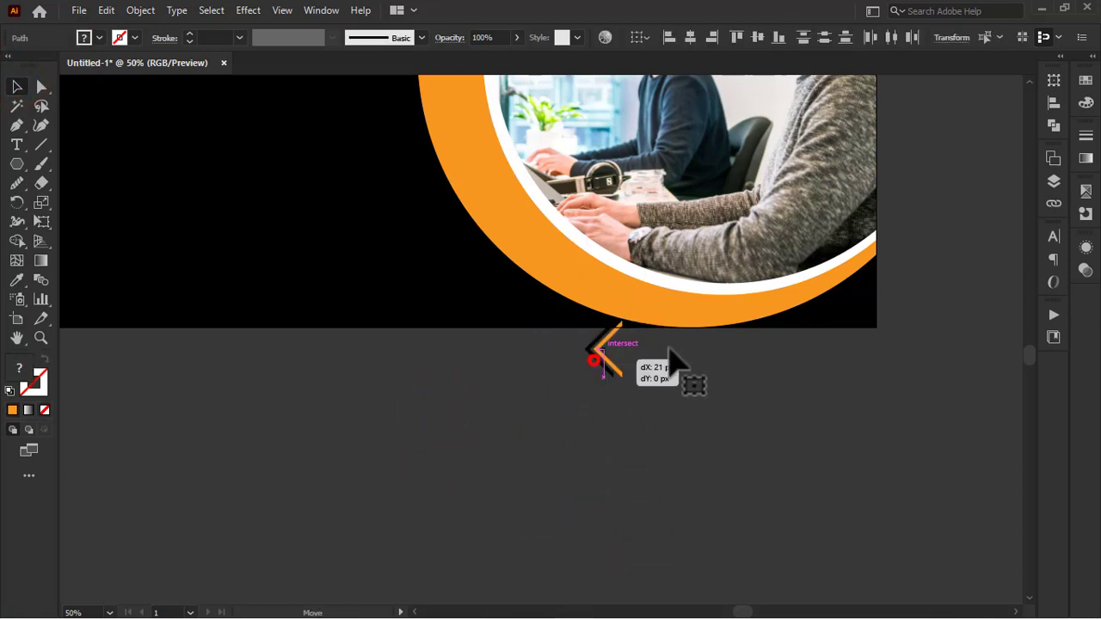
{"action": "key", "text": "ctrl+plus"}
{"action": "key", "text": "ctrl+plus"}
{"action": "key", "text": "ctrl+plus"}
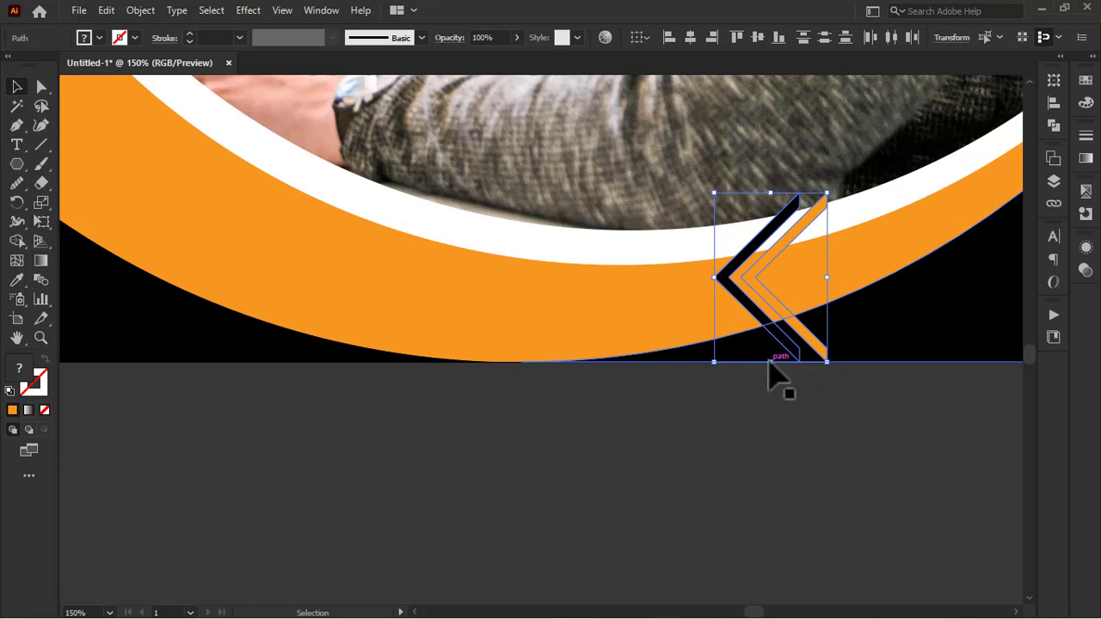
{"action": "mouse_move", "coordinate": [769, 362]}
{"action": "left_mouse_down"}
{"action": "mouse_move", "coordinate": [762, 243]}
{"action": "mouse_move", "coordinate": [823, 244]}
{"action": "mouse_move", "coordinate": [793, 241]}
{"action": "mouse_move", "coordinate": [800, 246]}
{"action": "left_mouse_up"}
{"action": "scroll", "coordinate": [822, 245], "scroll_direction": "down", "scroll_amount": 1}
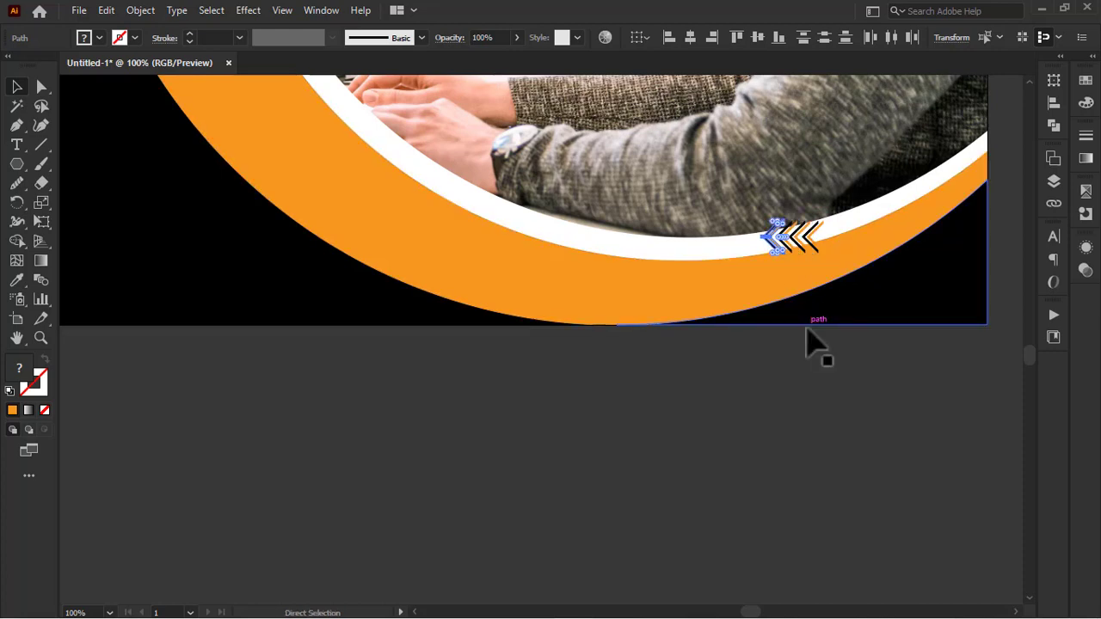
Step: Repeat the chevrons in a row with Ctrl+D and place single chevrons at both arc ends
{"action": "key", "text": "ctrl+d"}
{"action": "key", "text": "ctrl+d"}
{"action": "key", "text": "ctrl+d"}
{"action": "key", "text": "ctrl+d"}
{"action": "key", "text": "ctrl+d"}
{"action": "key", "text": "ctrl+d"}
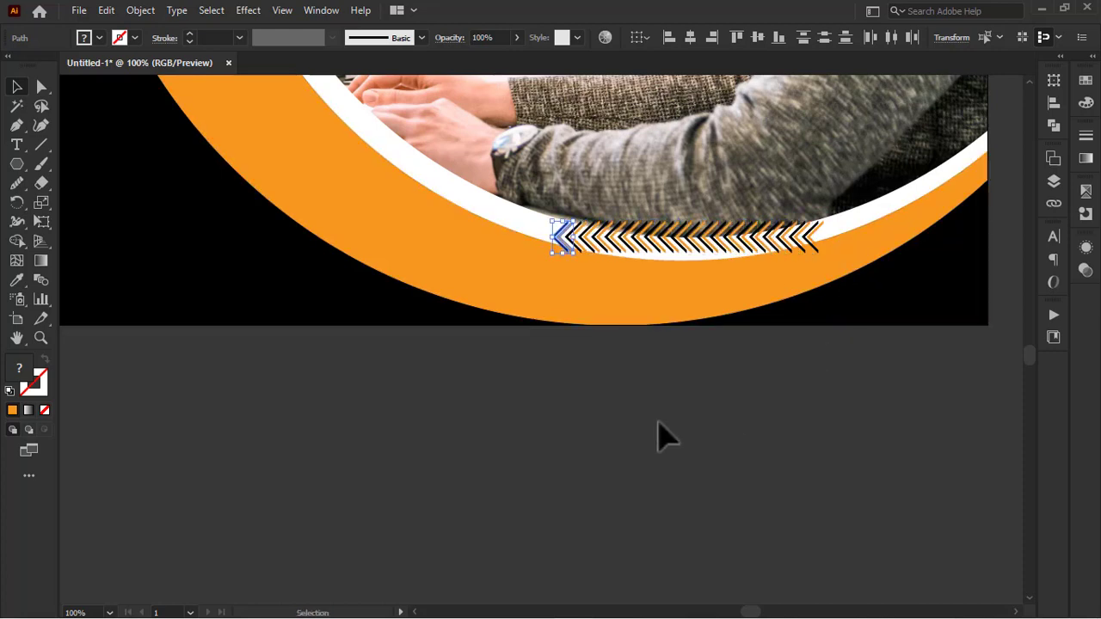
{"action": "left_click", "coordinate": [658, 434]}
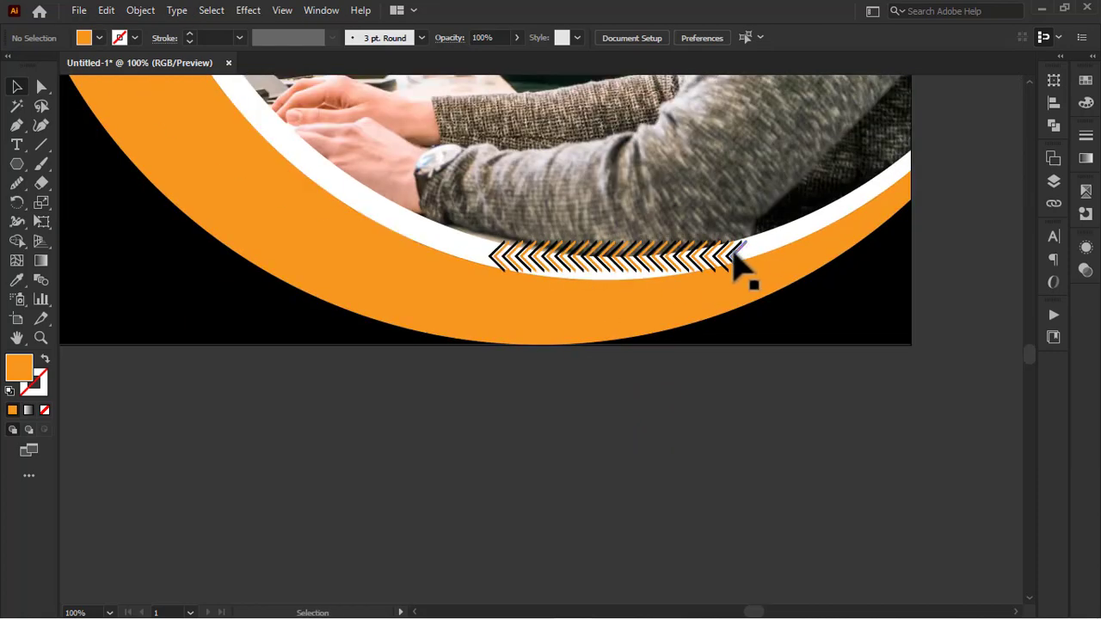
{"action": "left_click_drag", "start_coordinate": [734, 250], "coordinate": [890, 241]}
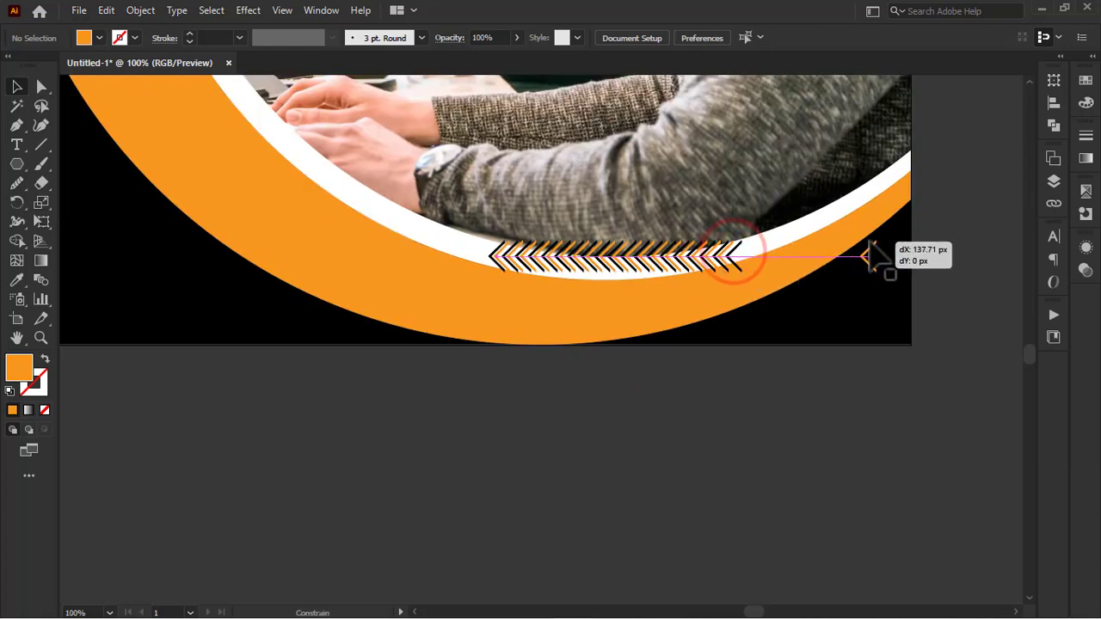
{"action": "left_click_drag", "start_coordinate": [484, 259], "coordinate": [335, 259]}
Step: Select only the chevrons, excluding the photo, white ring and orange arc
{"action": "left_click", "coordinate": [460, 413]}
{"action": "left_click_drag", "start_coordinate": [361, 438], "coordinate": [319, 222]}
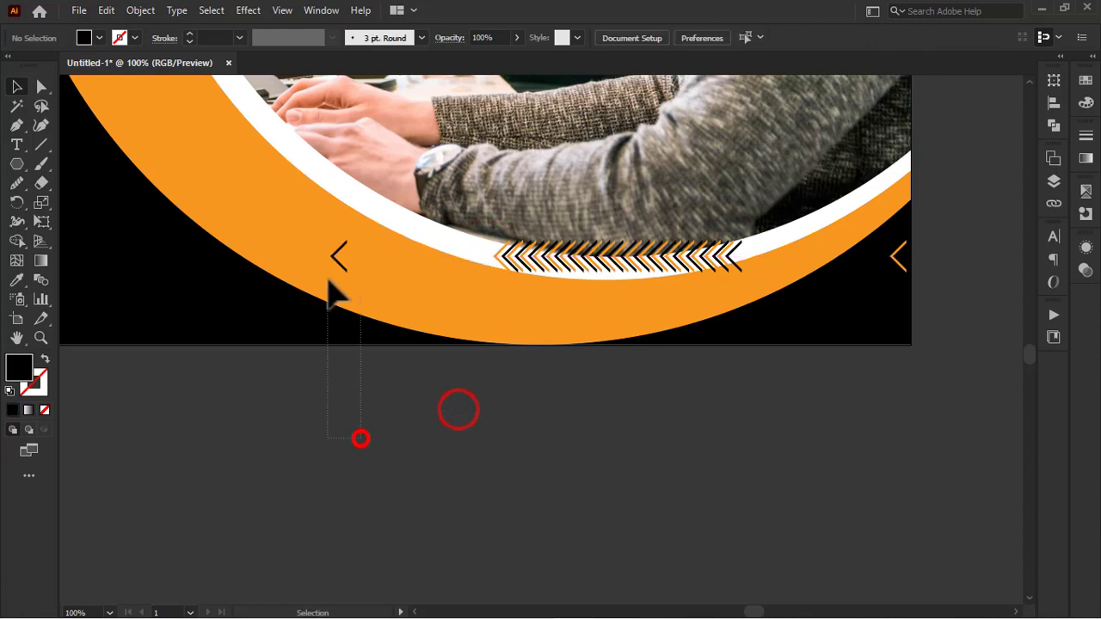
{"action": "left_click", "coordinate": [524, 419]}
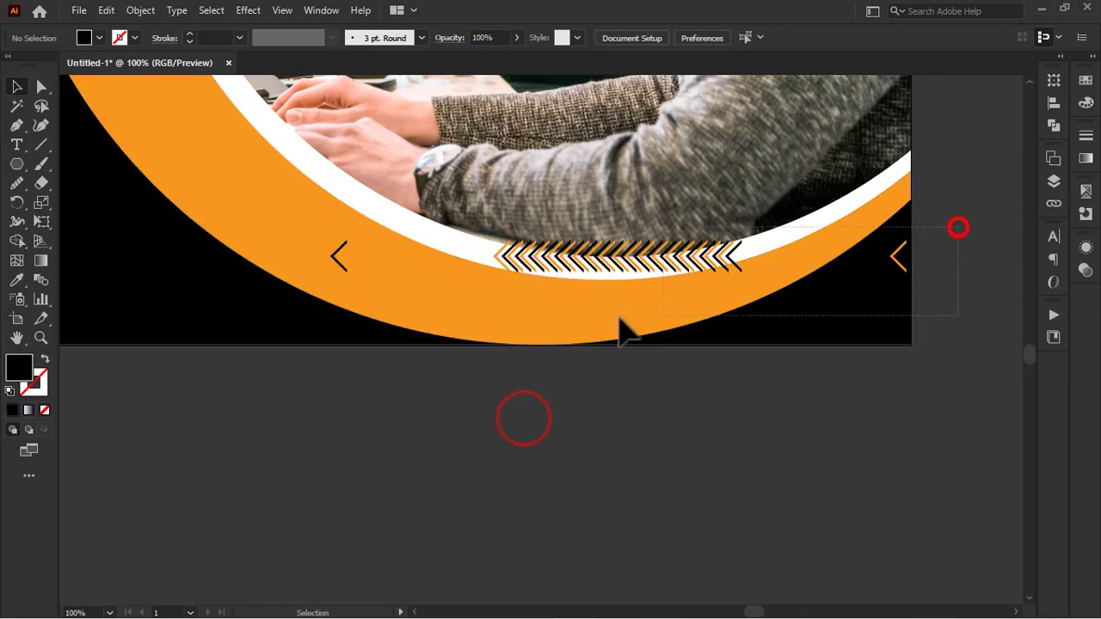
{"action": "left_click_drag", "start_coordinate": [621, 327], "coordinate": [284, 370]}
{"action": "scroll", "coordinate": [395, 345], "scroll_direction": "up", "scroll_amount": 3}
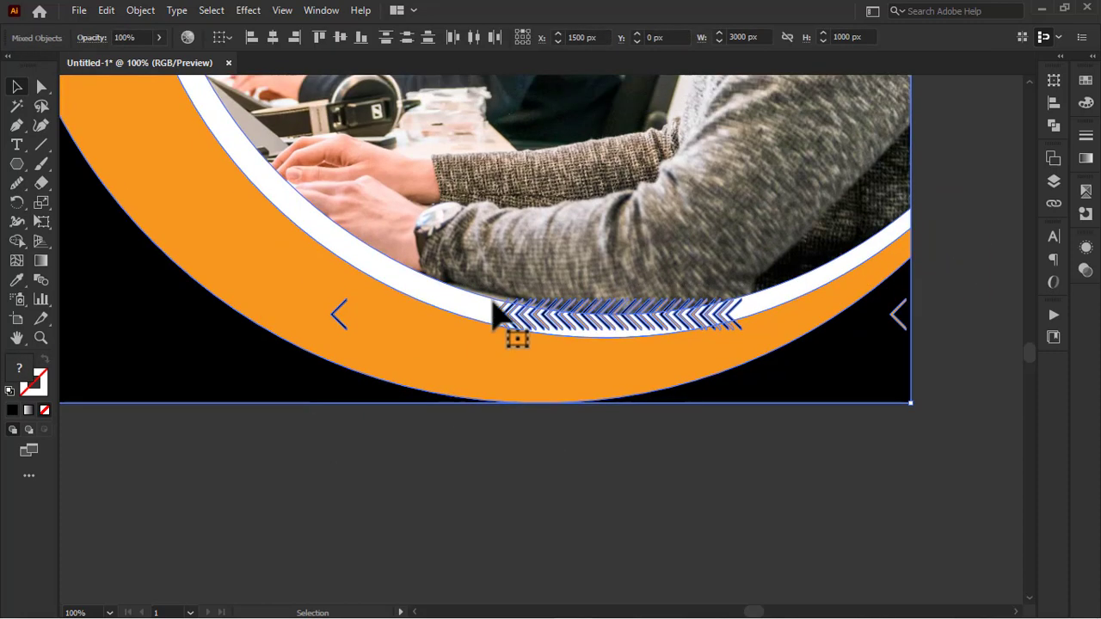
{"action": "left_click", "coordinate": [592, 232], "text": "shift"}
{"action": "left_click", "coordinate": [381, 270]}
{"action": "left_click", "coordinate": [421, 339]}
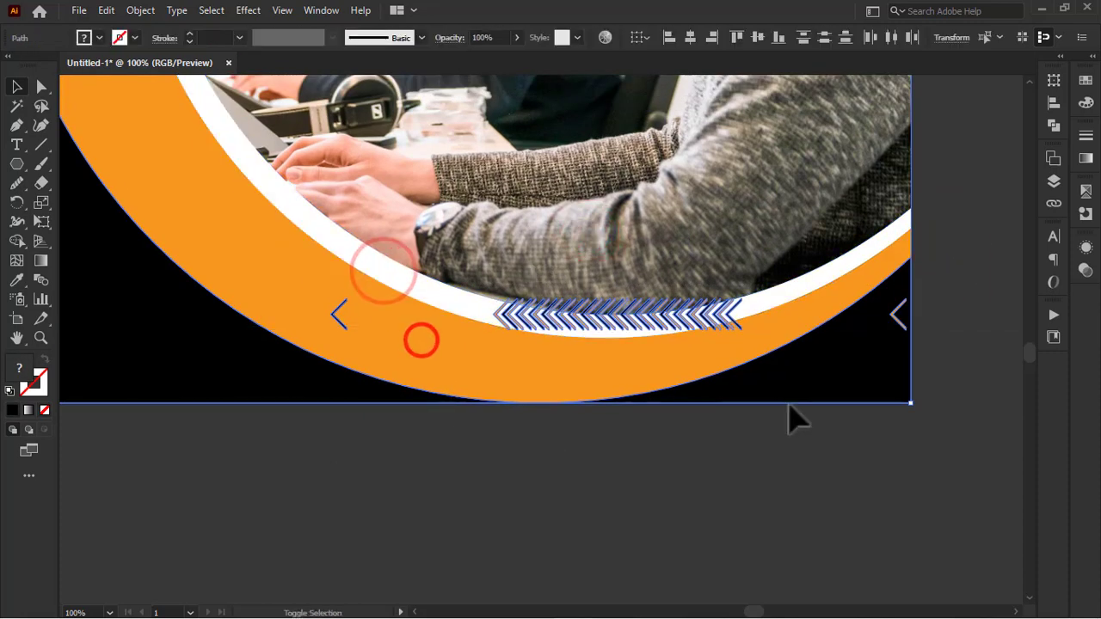
{"action": "left_click", "coordinate": [817, 379]}
{"action": "scroll", "coordinate": [407, 516], "scroll_direction": "down", "scroll_amount": 1}
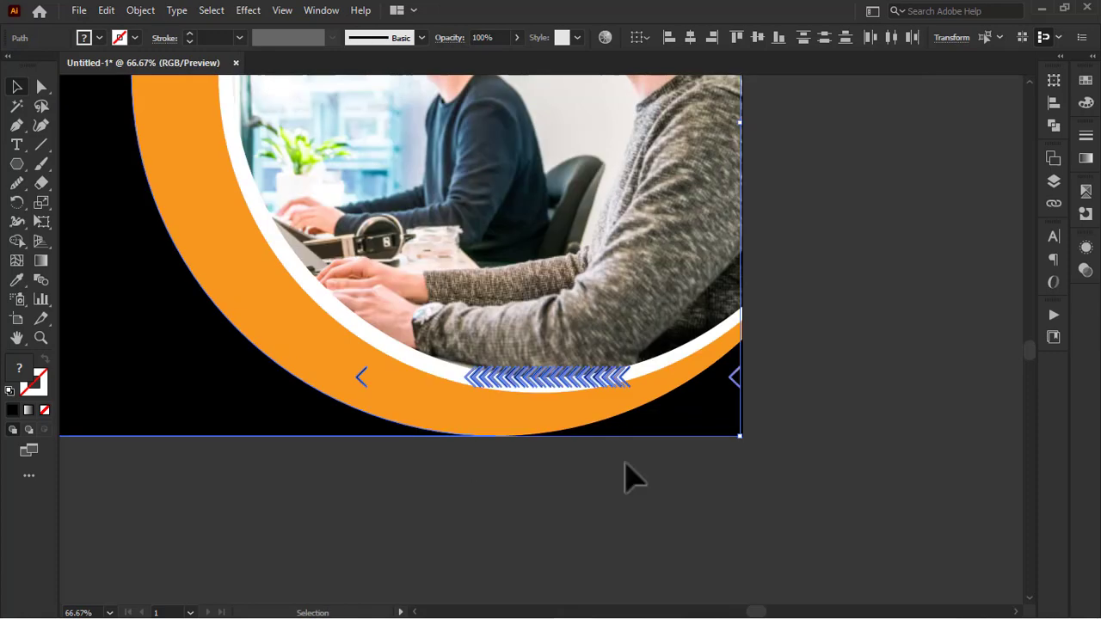
{"action": "scroll", "coordinate": [836, 322], "scroll_direction": "down", "scroll_amount": 1}
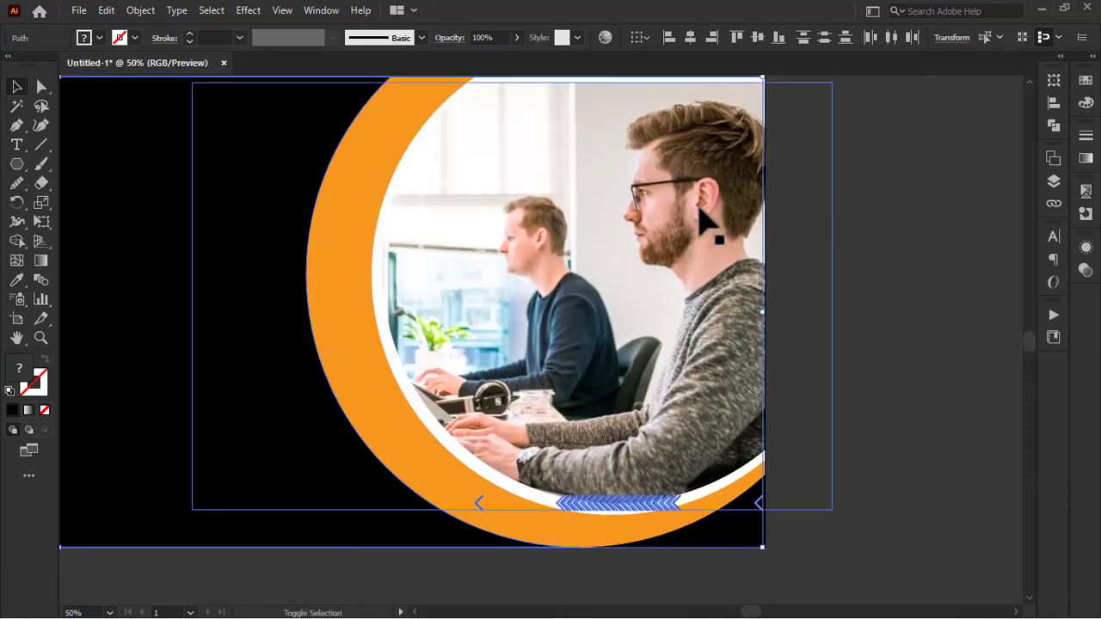
{"action": "left_click", "coordinate": [245, 110], "text": "shift"}
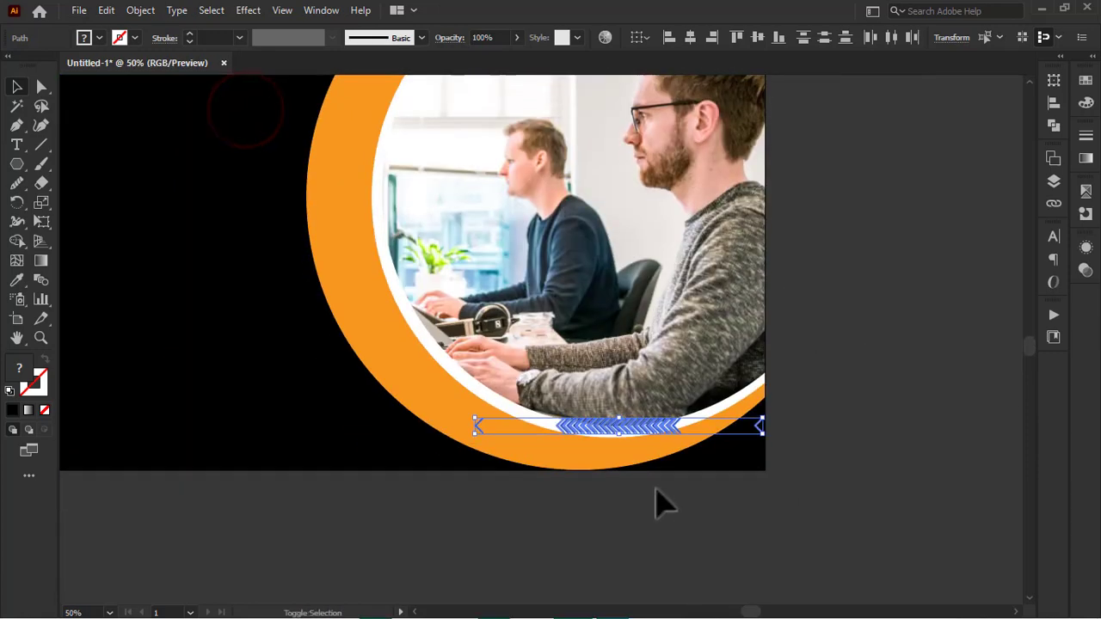
Step: Distribute the chevrons horizontally, group them, and lower the strip onto the crescent's bottom edge
{"action": "key", "text": "ctrl+plus"}
{"action": "key", "text": "ctrl+plus"}
{"action": "key", "text": "ctrl+plus"}
{"action": "left_click_drag", "start_coordinate": [664, 373], "coordinate": [684, 138]}
{"action": "left_click", "coordinate": [891, 37]}
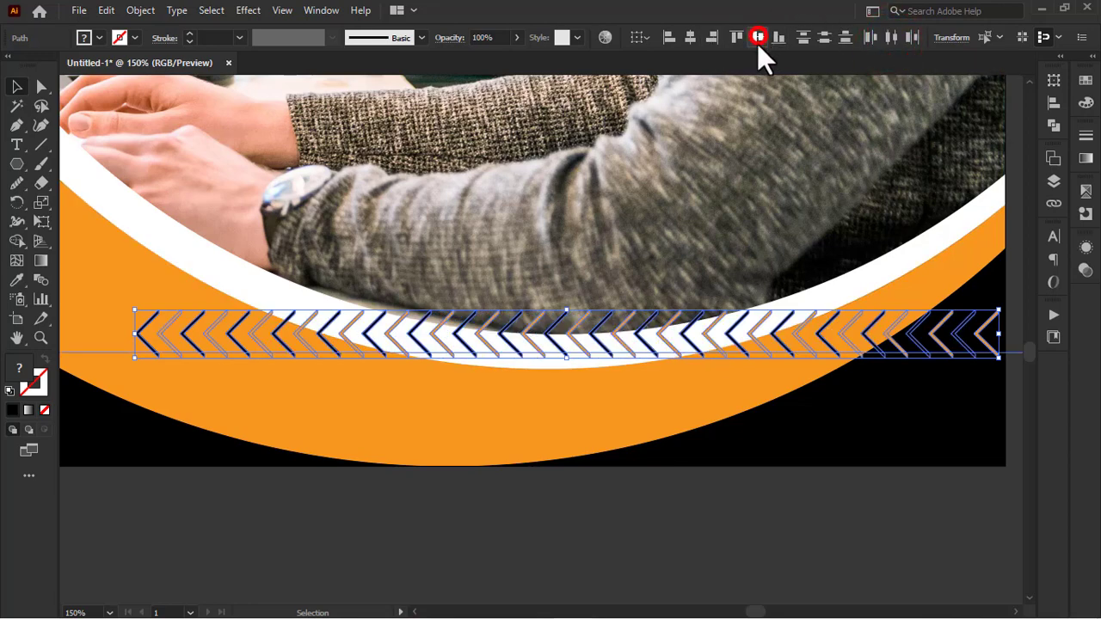
{"action": "key", "text": "ctrl+minus"}
{"action": "key", "text": "ctrl+minus"}
{"action": "right_click", "coordinate": [686, 310]}
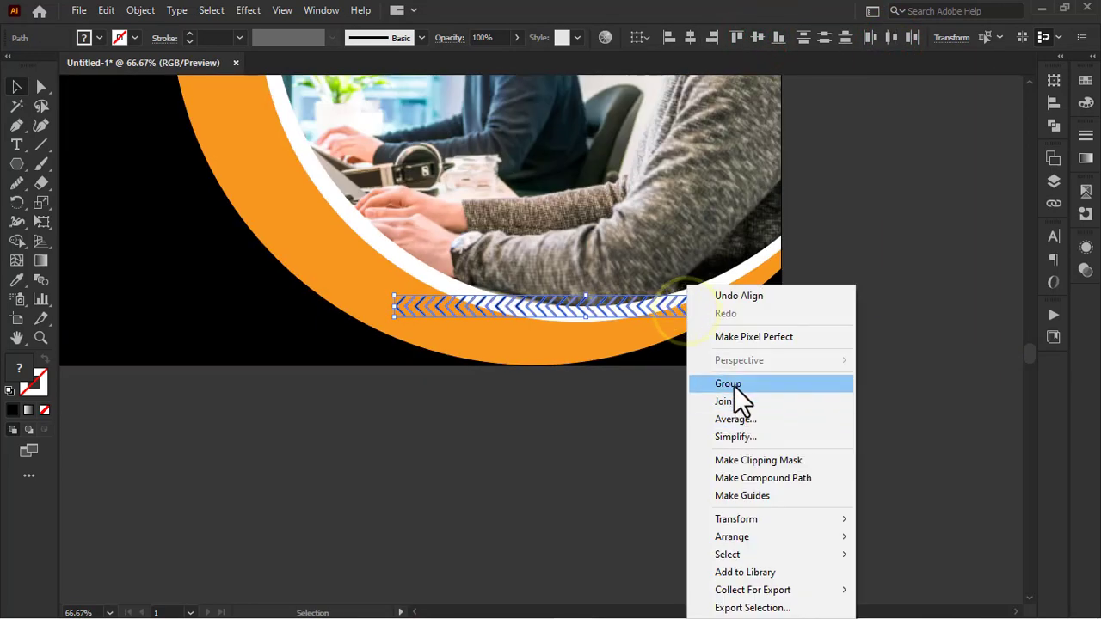
{"action": "left_click", "coordinate": [728, 384]}
{"action": "left_click_drag", "start_coordinate": [683, 313], "coordinate": [677, 341]}
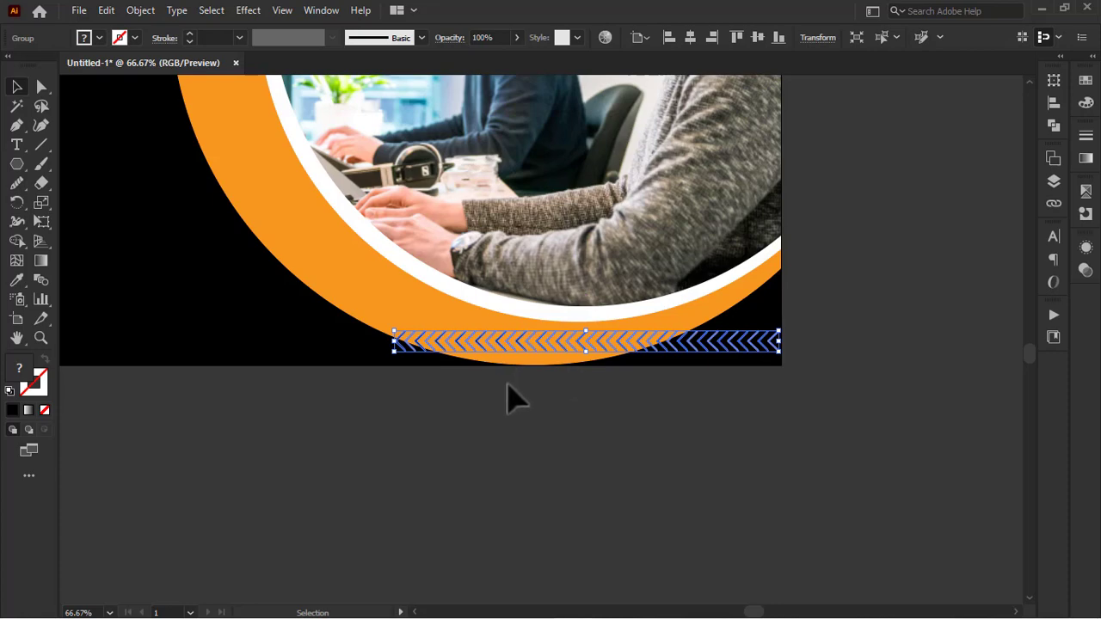
{"action": "left_click", "coordinate": [543, 394]}
Step: Draw a white-filled rectangle in the banner's top-left corner
{"action": "key", "text": "ctrl+minus"}
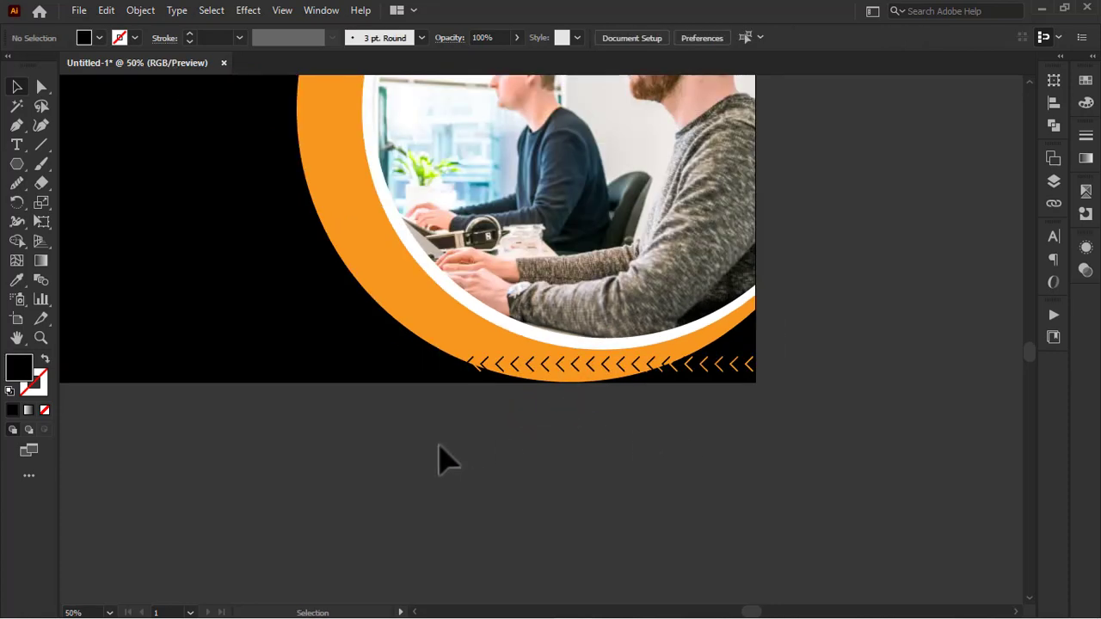
{"action": "scroll", "coordinate": [755, 446], "scroll_direction": "down", "scroll_amount": 1, "text": "alt"}
{"action": "scroll", "coordinate": [723, 456], "scroll_direction": "down", "scroll_amount": 1, "text": "alt"}
{"action": "scroll", "coordinate": [786, 455], "scroll_direction": "down", "scroll_amount": 1, "text": "alt"}
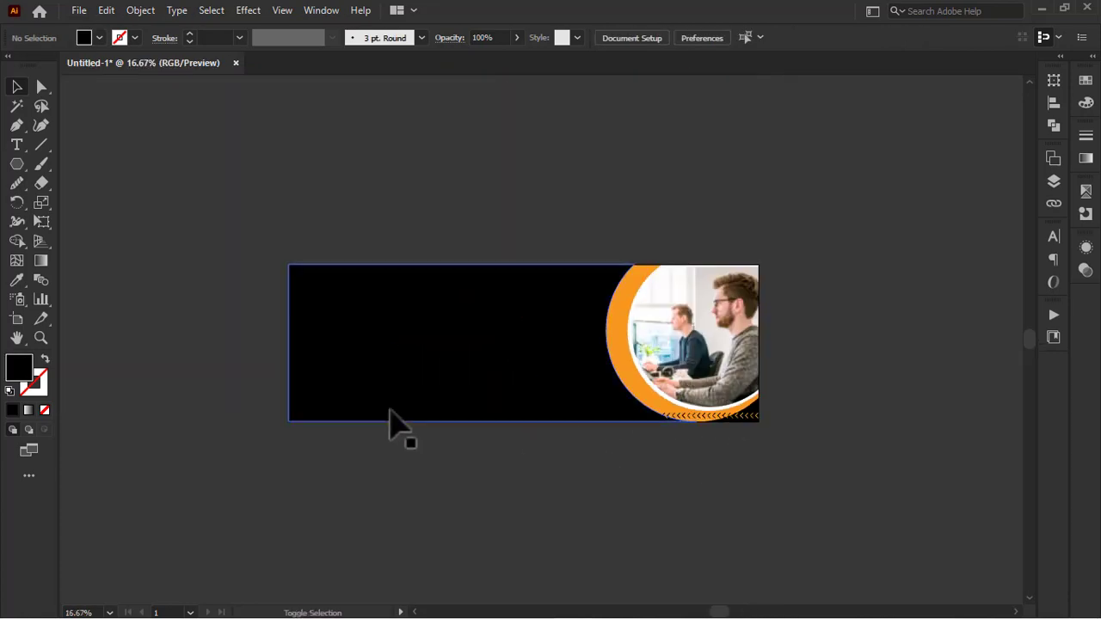
{"action": "scroll", "coordinate": [393, 425], "scroll_direction": "up", "scroll_amount": 1, "text": "alt"}
{"action": "scroll", "coordinate": [276, 430], "scroll_direction": "down", "scroll_amount": 1}
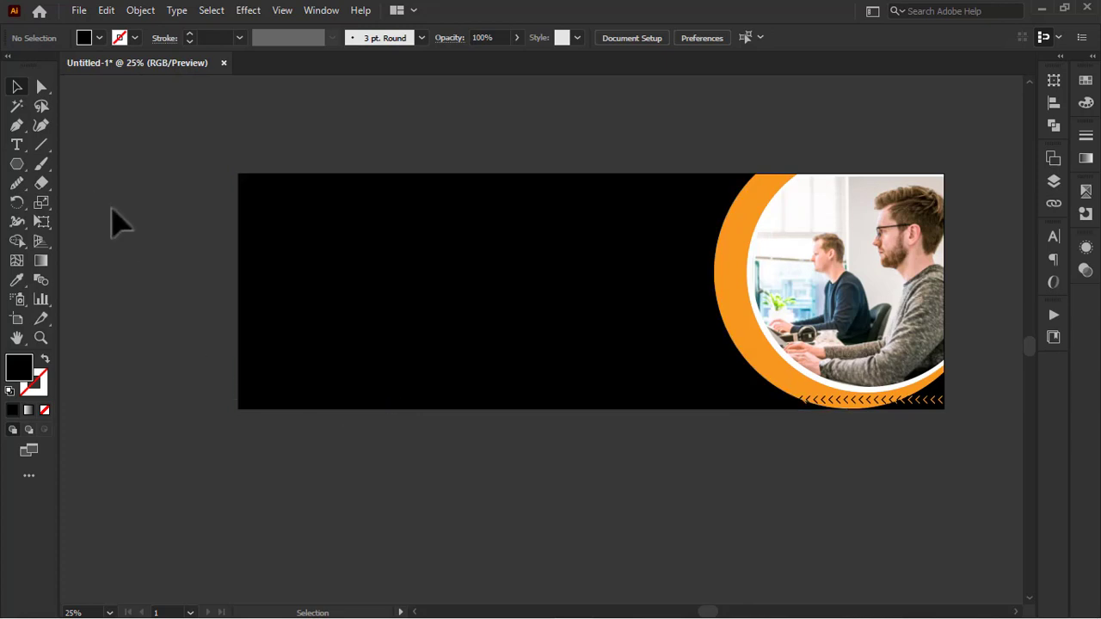
{"action": "left_click", "coordinate": [14, 164]}
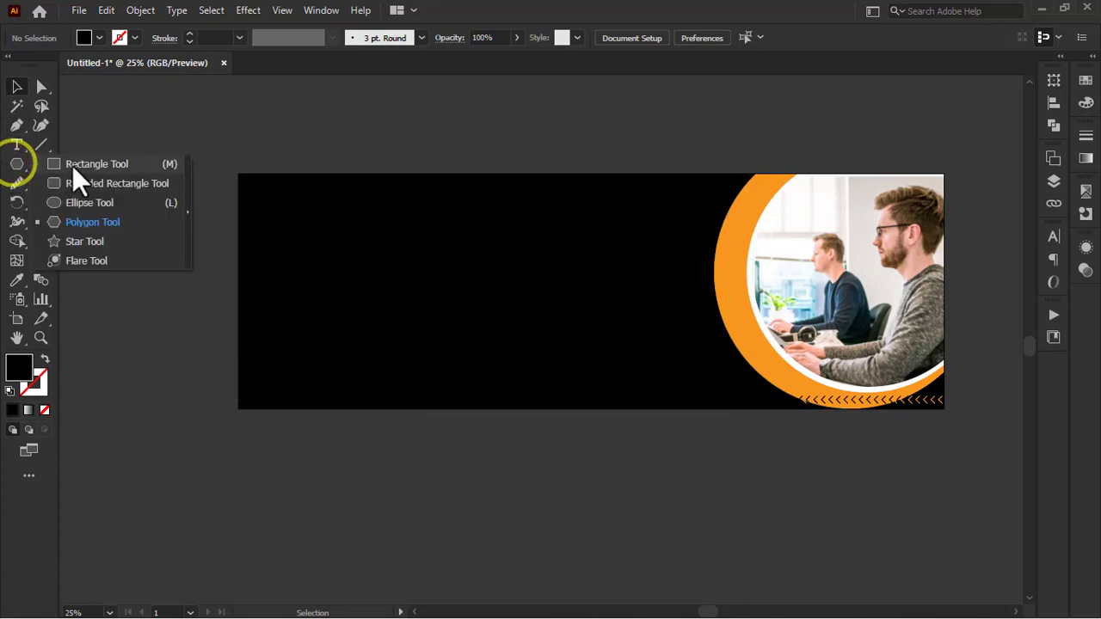
{"action": "left_click", "coordinate": [73, 164]}
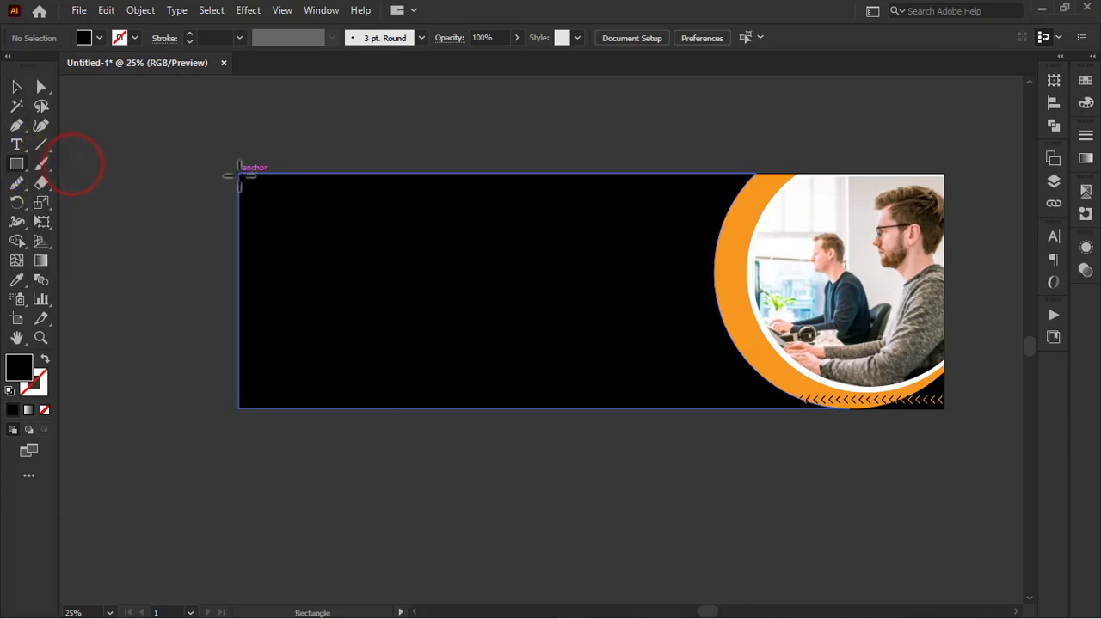
{"action": "left_click_drag", "start_coordinate": [239, 174], "coordinate": [356, 264]}
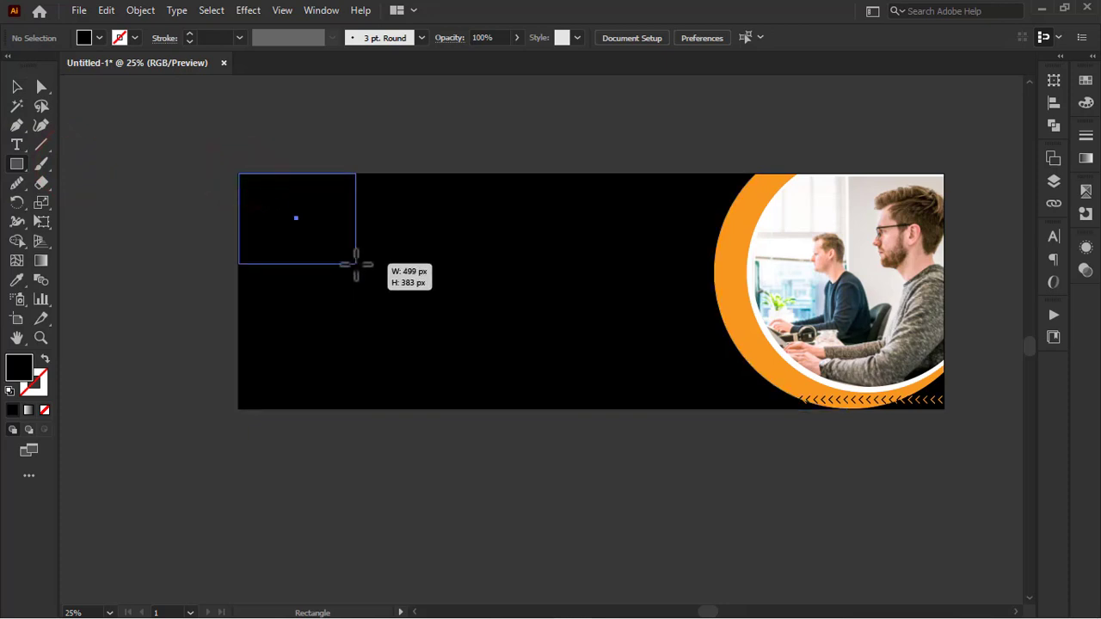
{"action": "left_click", "coordinate": [99, 38]}
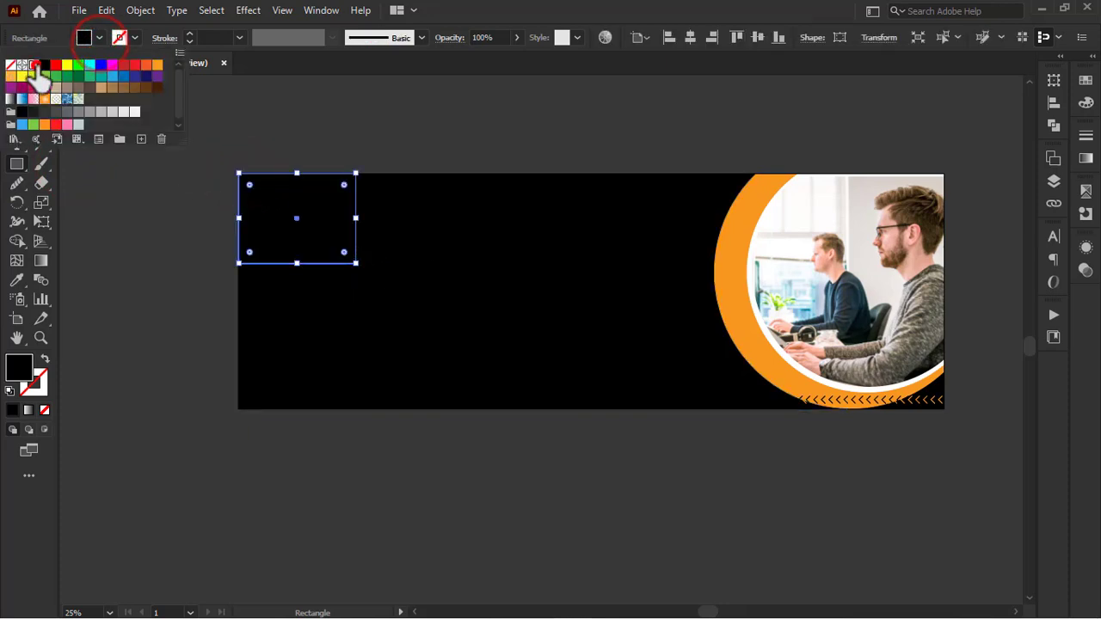
{"action": "left_click", "coordinate": [32, 65]}
{"action": "left_click", "coordinate": [100, 38]}
Step: Curve the rectangle's lower edge with Direct Selection so it sweeps into the black background
{"action": "left_click", "coordinate": [18, 86]}
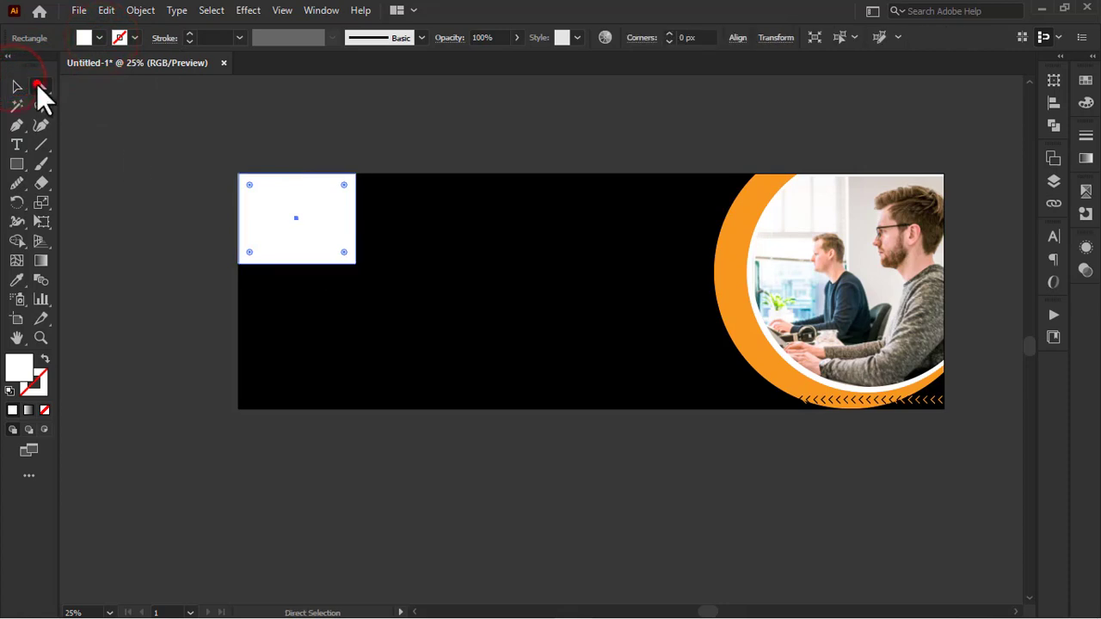
{"action": "mouse_move", "coordinate": [356, 263]}
{"action": "left_mouse_down"}
{"action": "mouse_move", "coordinate": [279, 209]}
{"action": "mouse_move", "coordinate": [645, 398]}
{"action": "left_mouse_up"}
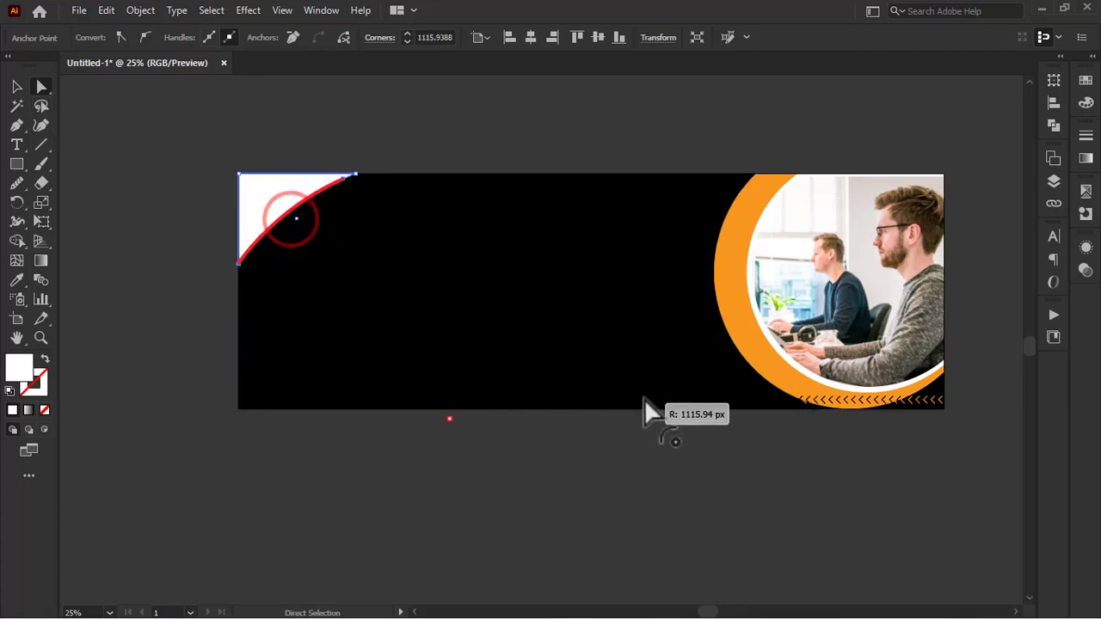
{"action": "left_click", "coordinate": [16, 87]}
{"action": "left_click", "coordinate": [172, 277]}
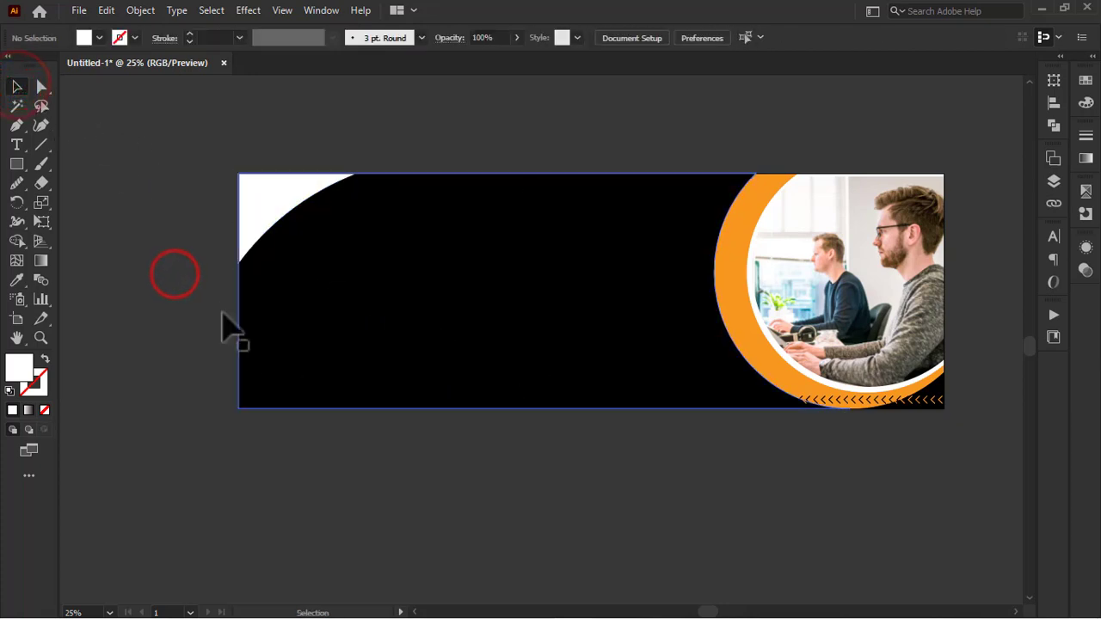
{"action": "left_click", "coordinate": [187, 169]}
{"action": "left_click", "coordinate": [296, 191]}
{"action": "left_click", "coordinate": [740, 37]}
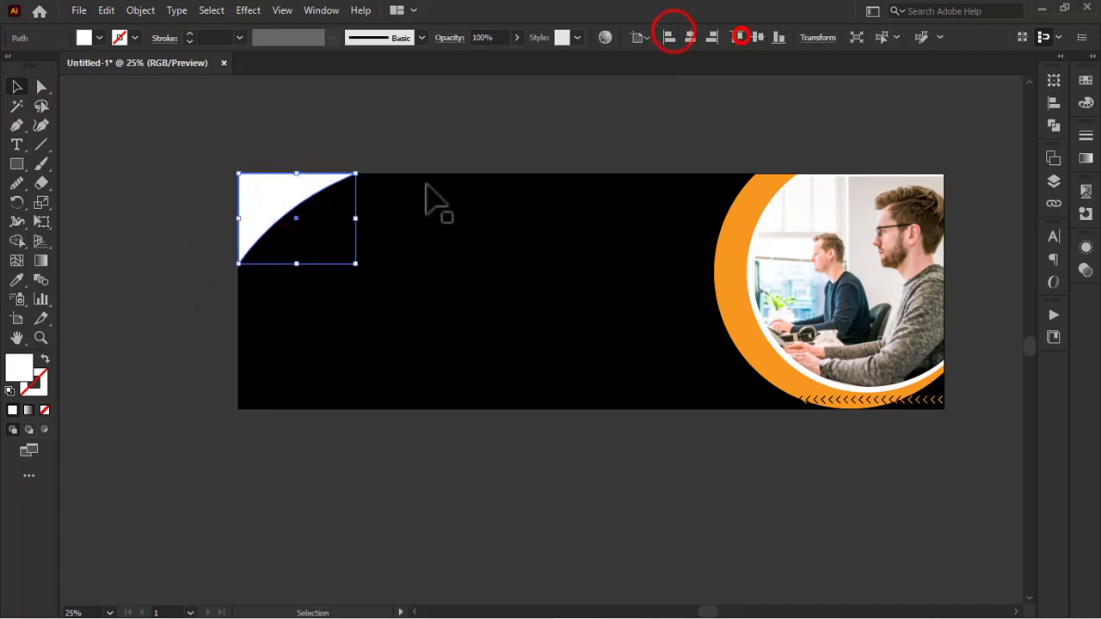
{"action": "left_click", "coordinate": [408, 138]}
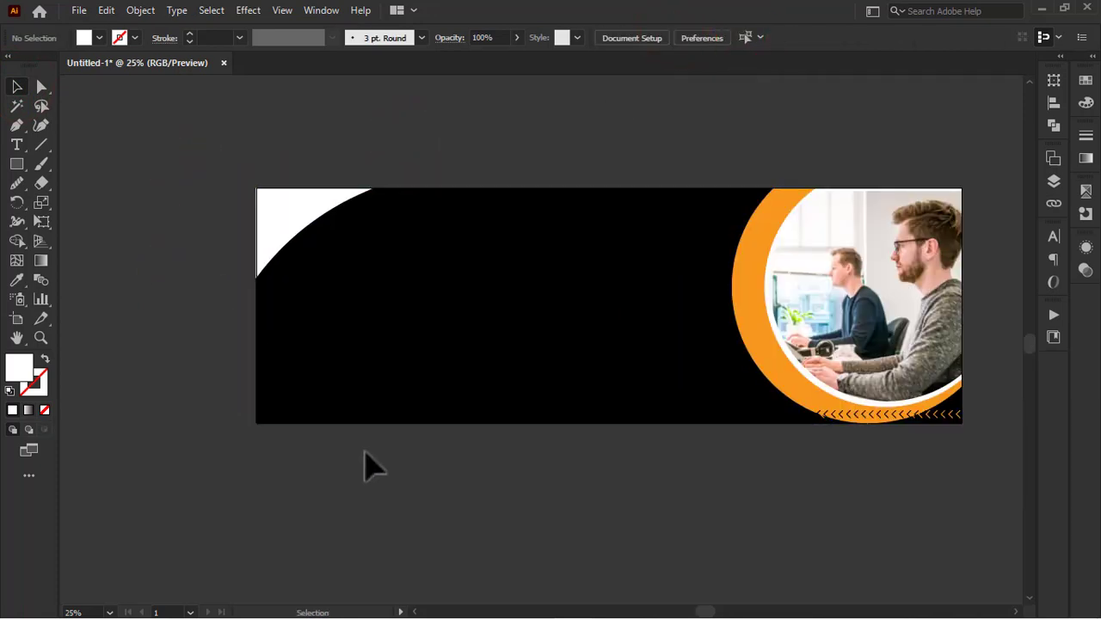
Step: Draw a circle near the top-left corner and fill it red-orange
{"action": "left_click_drag", "start_coordinate": [17, 163], "coordinate": [68, 200]}
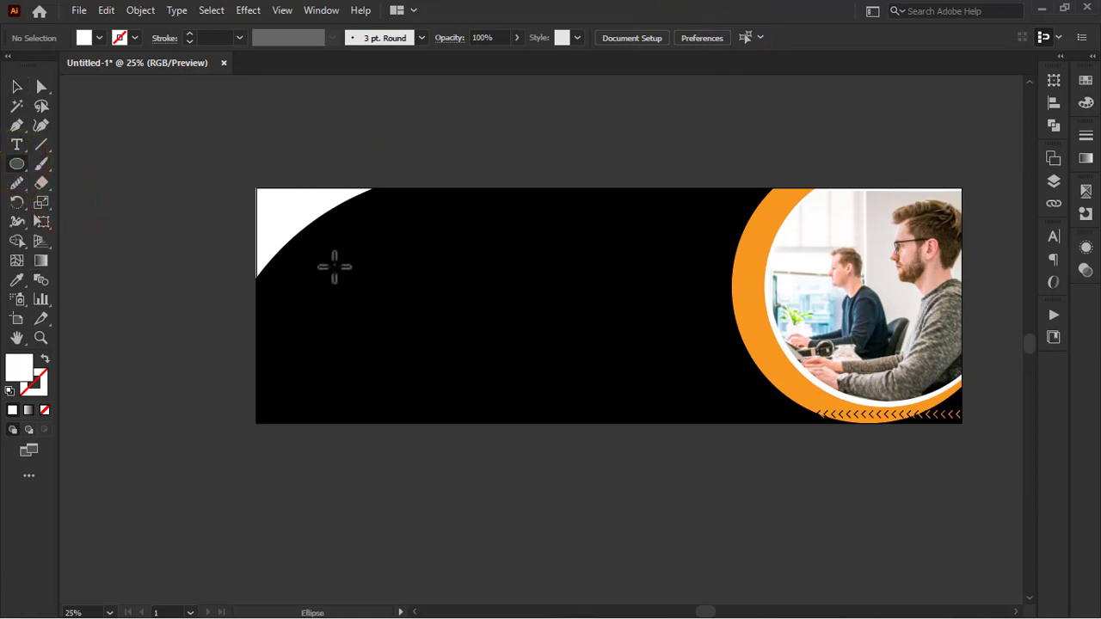
{"action": "mouse_move", "coordinate": [334, 267]}
{"action": "left_mouse_down"}
{"action": "mouse_move", "coordinate": [380, 313]}
{"action": "mouse_move", "coordinate": [327, 276]}
{"action": "mouse_move", "coordinate": [325, 260]}
{"action": "left_mouse_up"}
{"action": "left_click", "coordinate": [18, 86]}
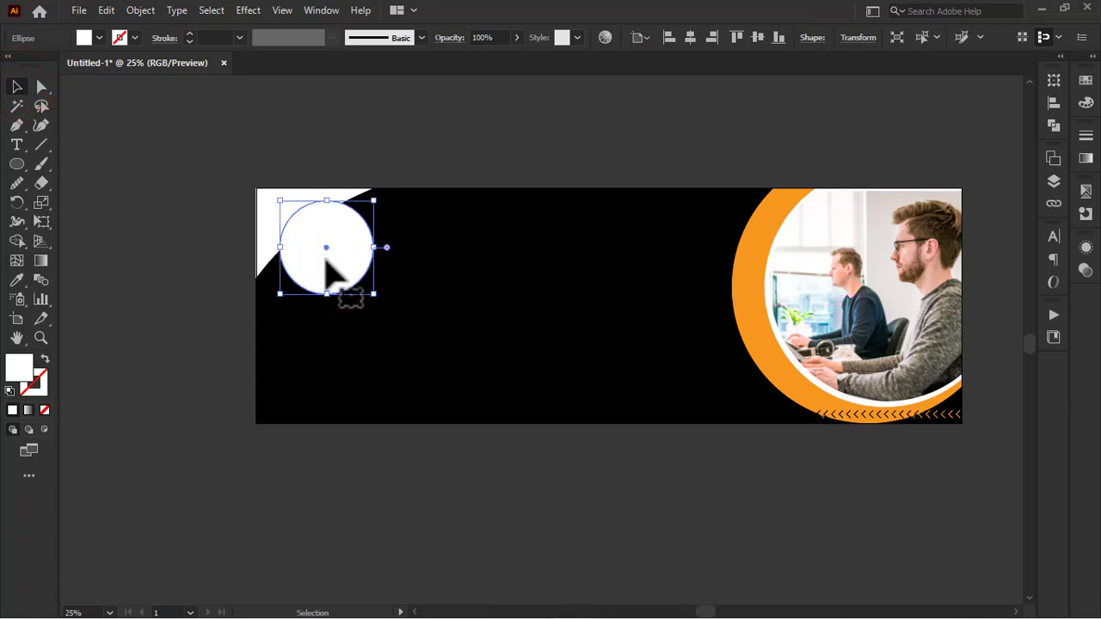
{"action": "left_click", "coordinate": [101, 41]}
{"action": "left_click", "coordinate": [158, 65]}
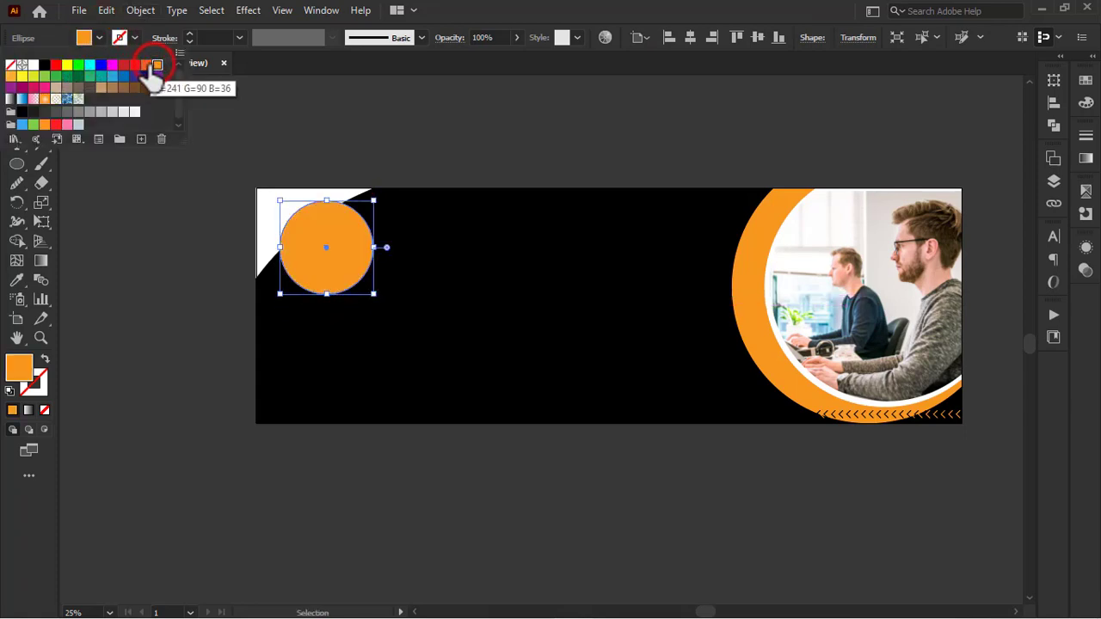
{"action": "left_click", "coordinate": [148, 66]}
{"action": "left_click", "coordinate": [182, 267]}
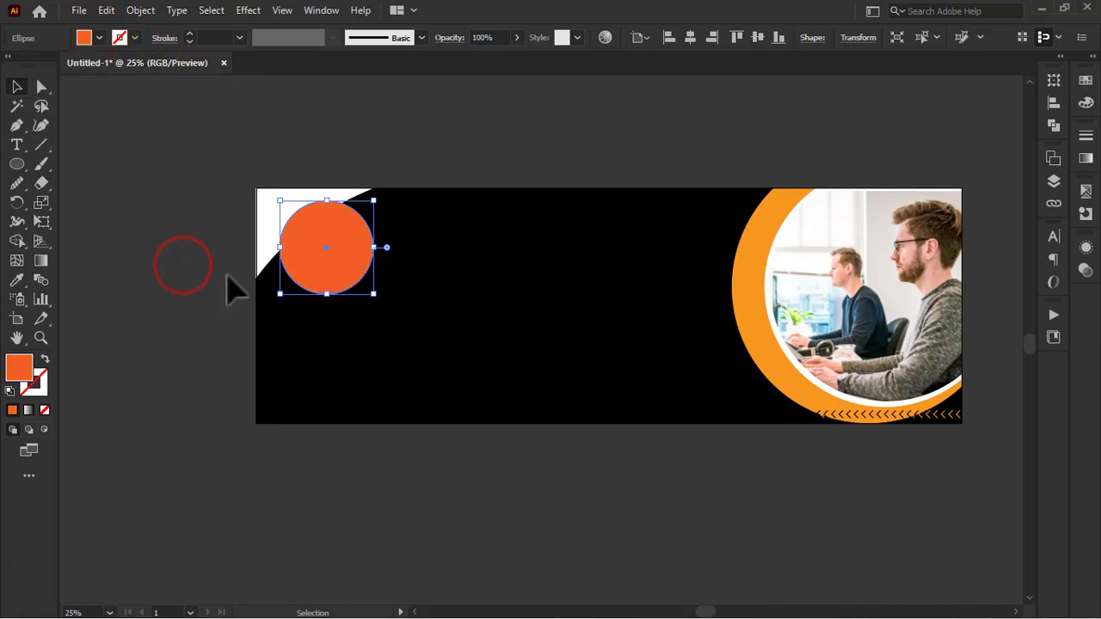
{"action": "left_click", "coordinate": [182, 286]}
Step: Give the crescent the circle's red-orange using the Eyedropper
{"action": "left_click", "coordinate": [757, 288]}
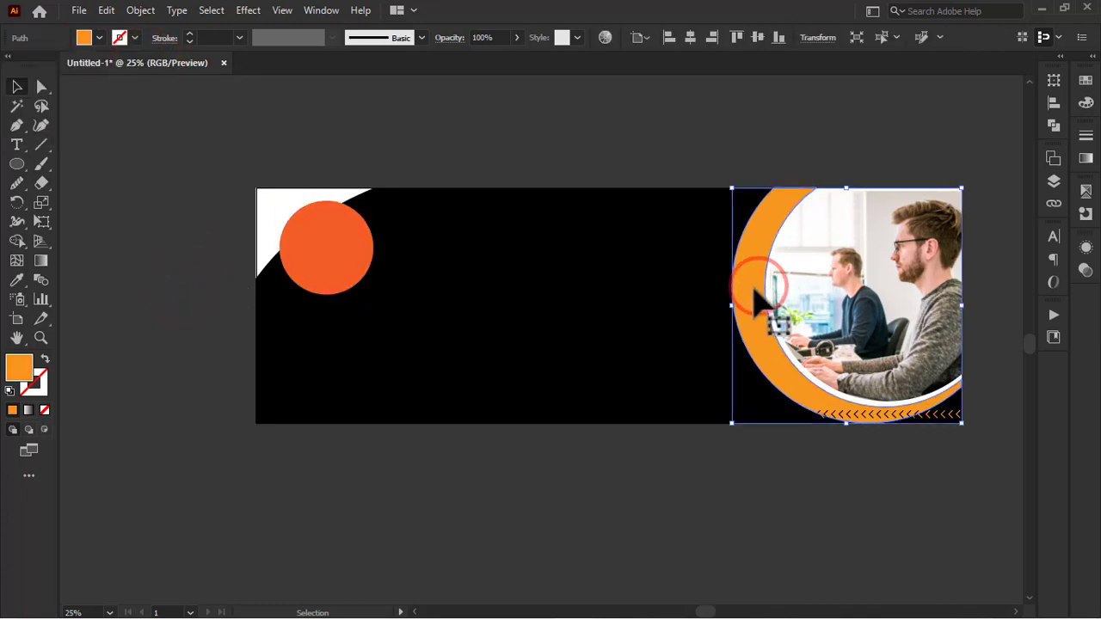
{"action": "key", "text": "i"}
{"action": "left_click", "coordinate": [339, 255]}
{"action": "left_click", "coordinate": [15, 86]}
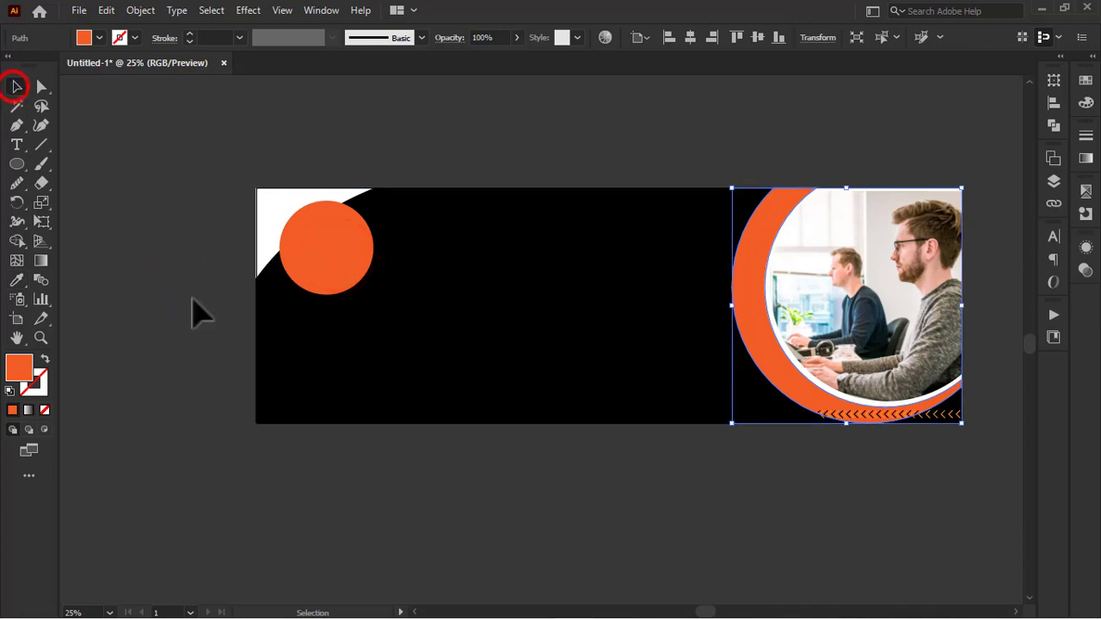
{"action": "left_click", "coordinate": [193, 301]}
Step: Try several swatches on the circle and crescent together, settling on orange
{"action": "left_click", "coordinate": [757, 321]}
{"action": "left_click", "coordinate": [334, 248], "text": "shift"}
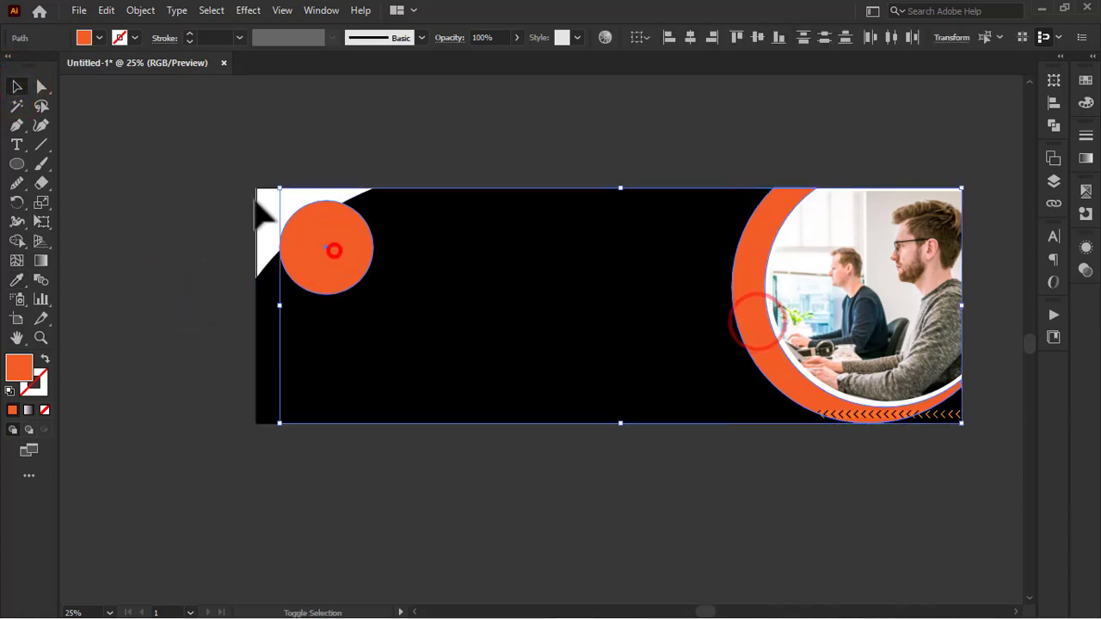
{"action": "left_click", "coordinate": [99, 38]}
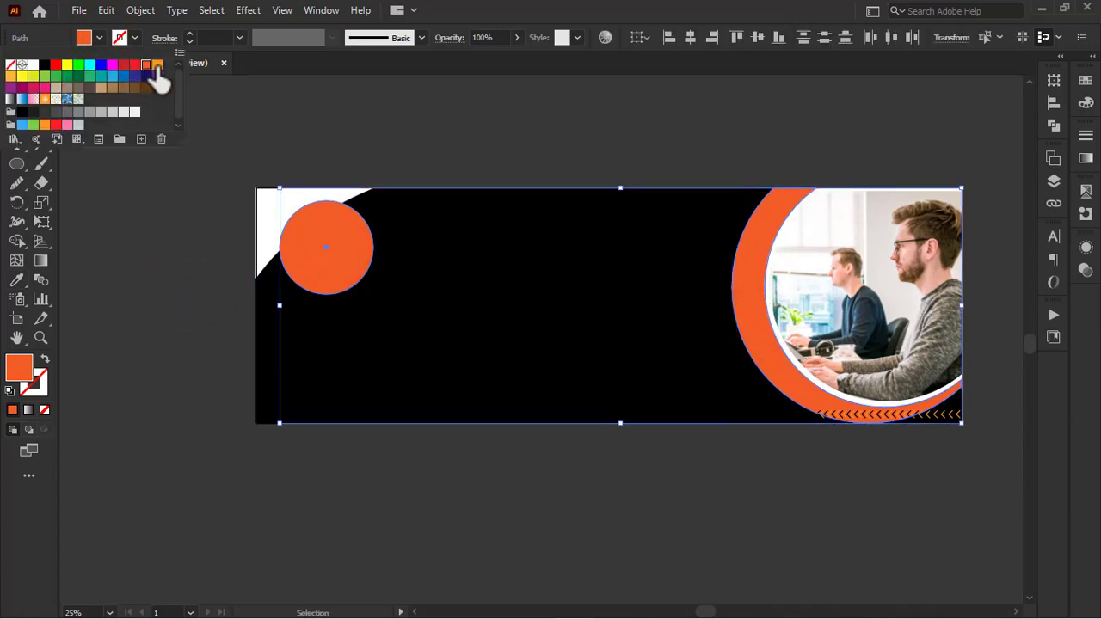
{"action": "left_click", "coordinate": [157, 66]}
{"action": "left_click", "coordinate": [10, 78]}
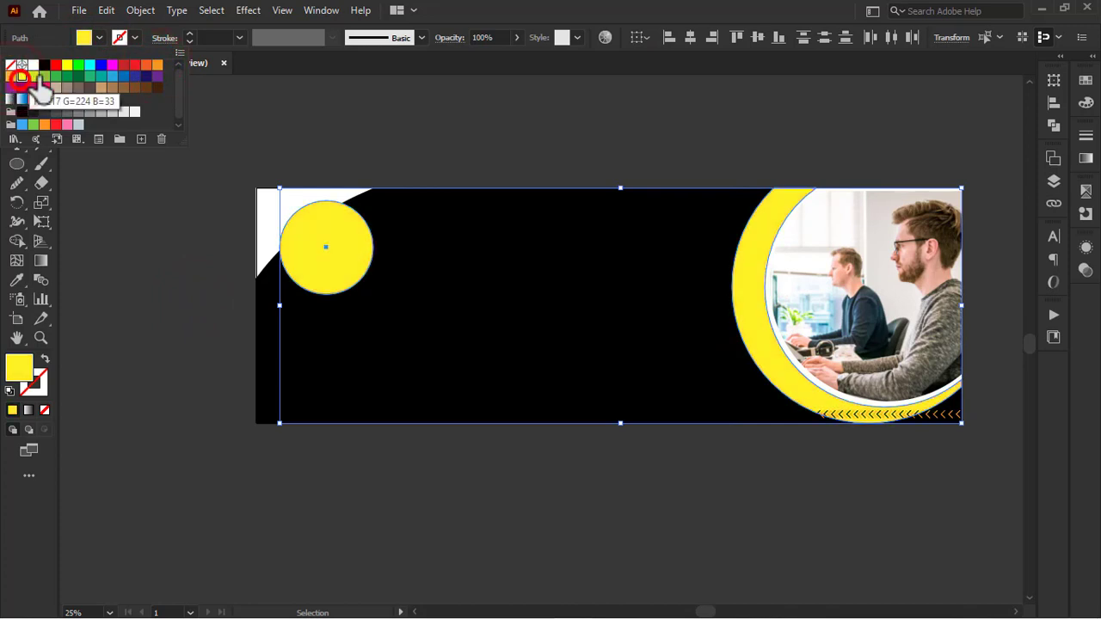
{"action": "left_click", "coordinate": [35, 77]}
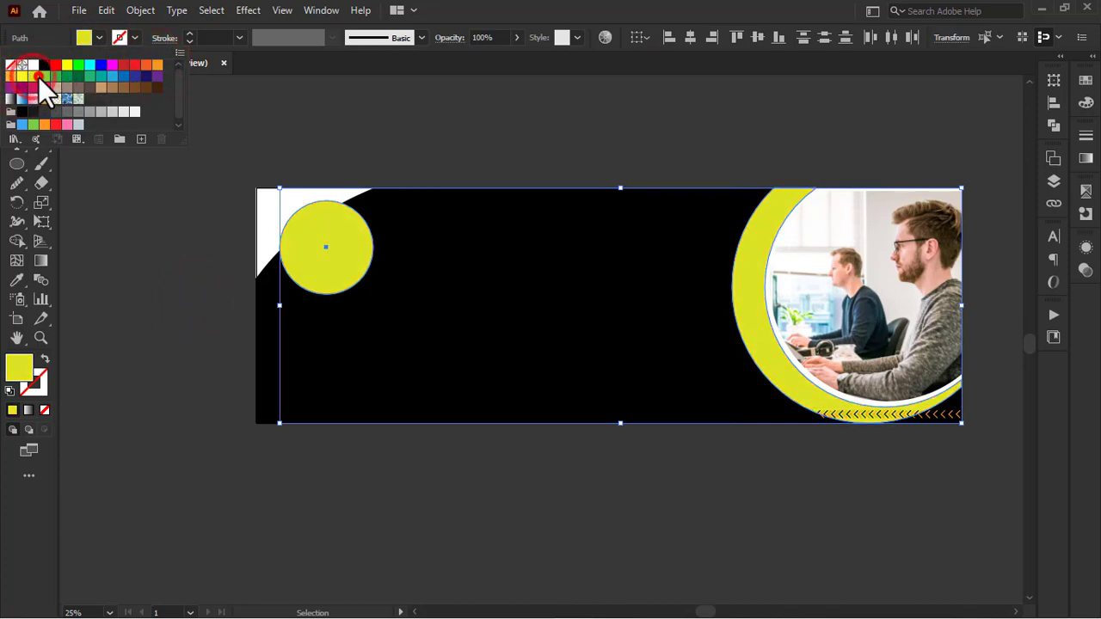
{"action": "left_click", "coordinate": [44, 77]}
{"action": "left_click", "coordinate": [34, 78]}
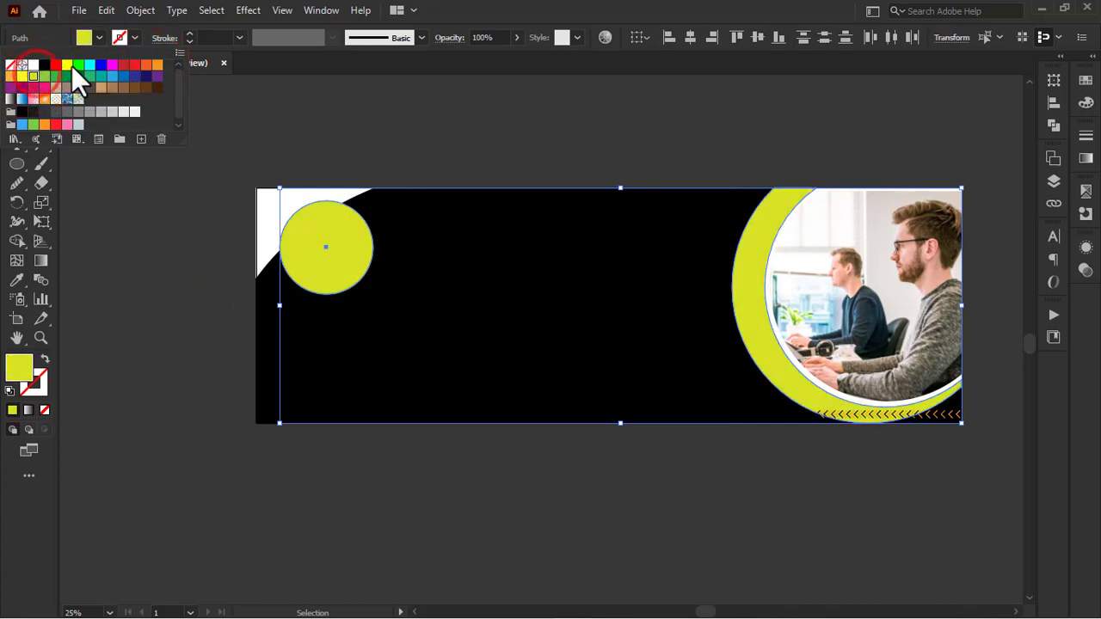
{"action": "left_click", "coordinate": [67, 65]}
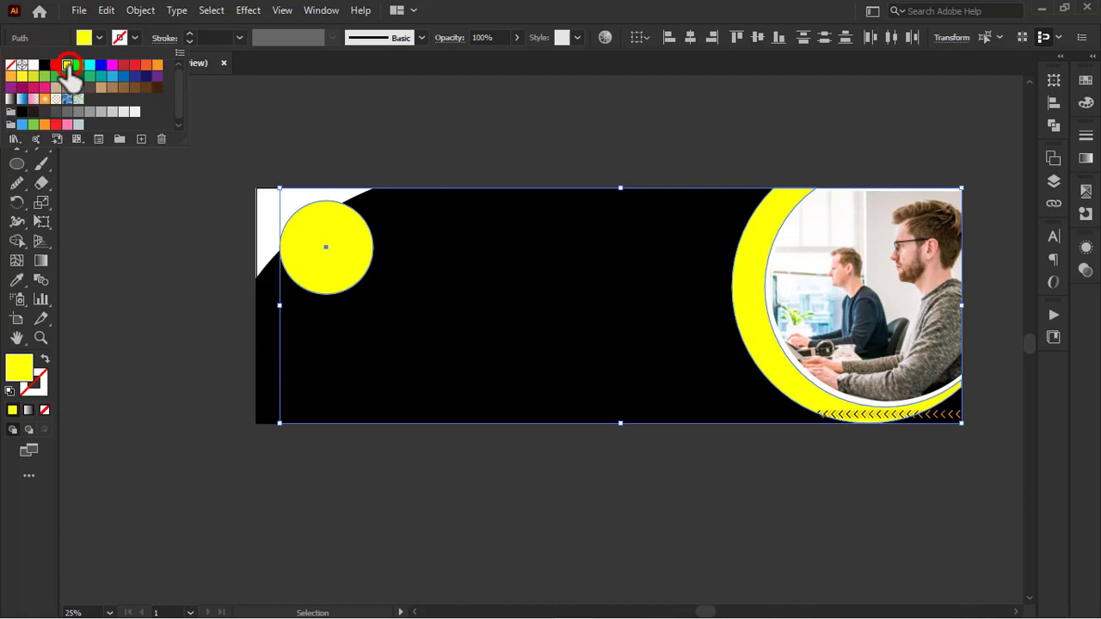
{"action": "left_click", "coordinate": [146, 66]}
{"action": "left_click", "coordinate": [157, 66]}
{"action": "left_click", "coordinate": [307, 101]}
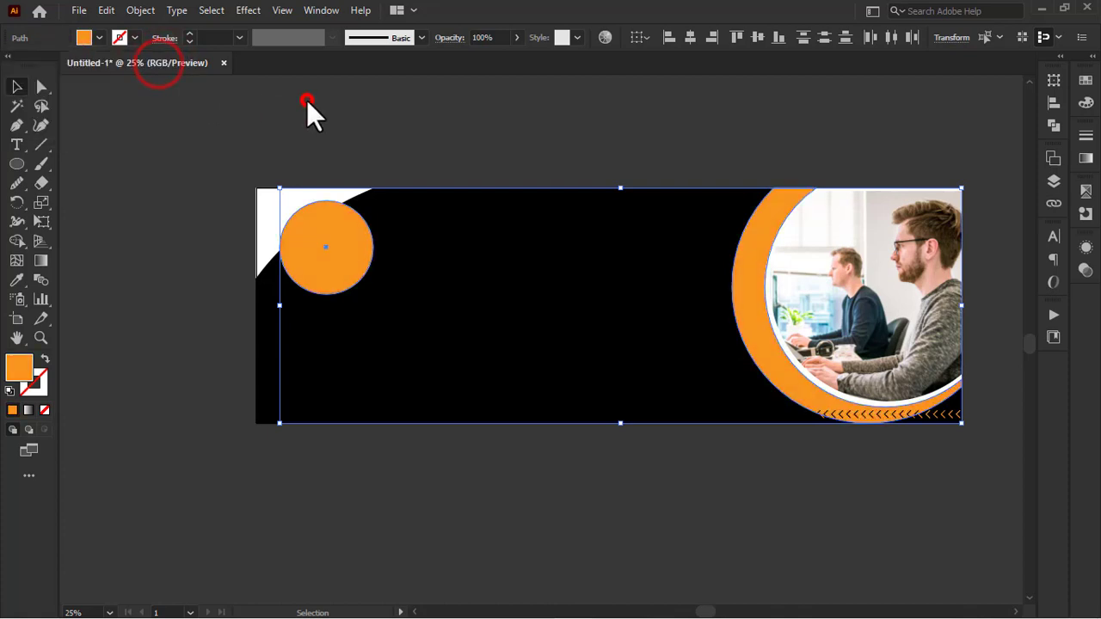
Step: Draw a new circle from the orange circle's centre and give it the corner shape's white
{"action": "scroll", "coordinate": [275, 253], "scroll_direction": "up", "scroll_amount": 1}
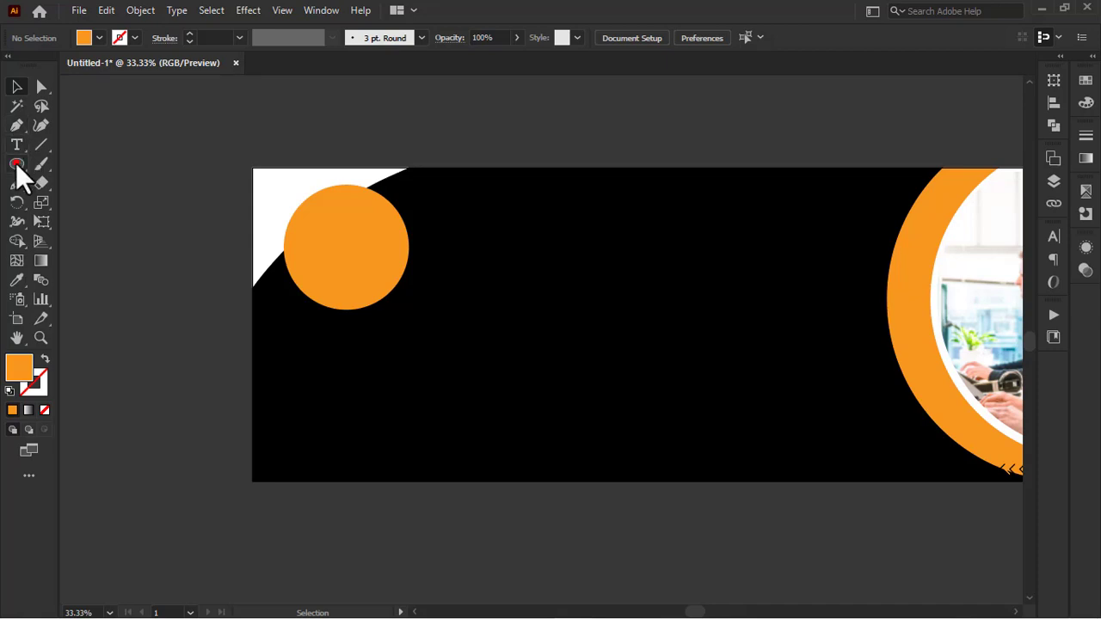
{"action": "left_click", "coordinate": [17, 164]}
{"action": "left_click_drag", "start_coordinate": [351, 249], "coordinate": [397, 272]}
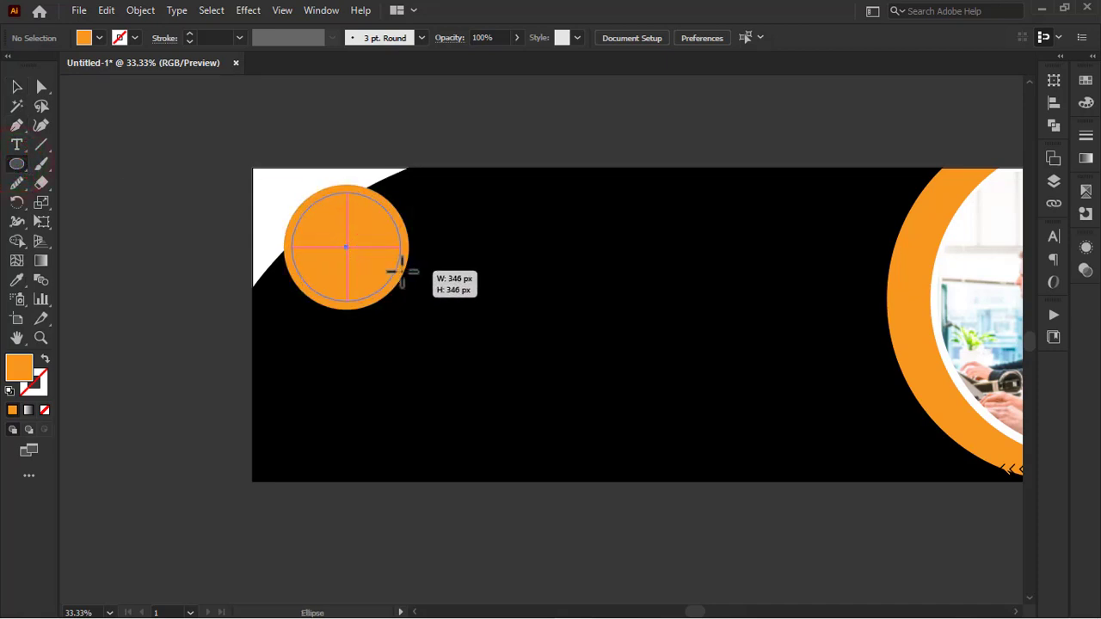
{"action": "left_click_drag", "start_coordinate": [398, 270], "coordinate": [401, 273]}
{"action": "key", "text": "i"}
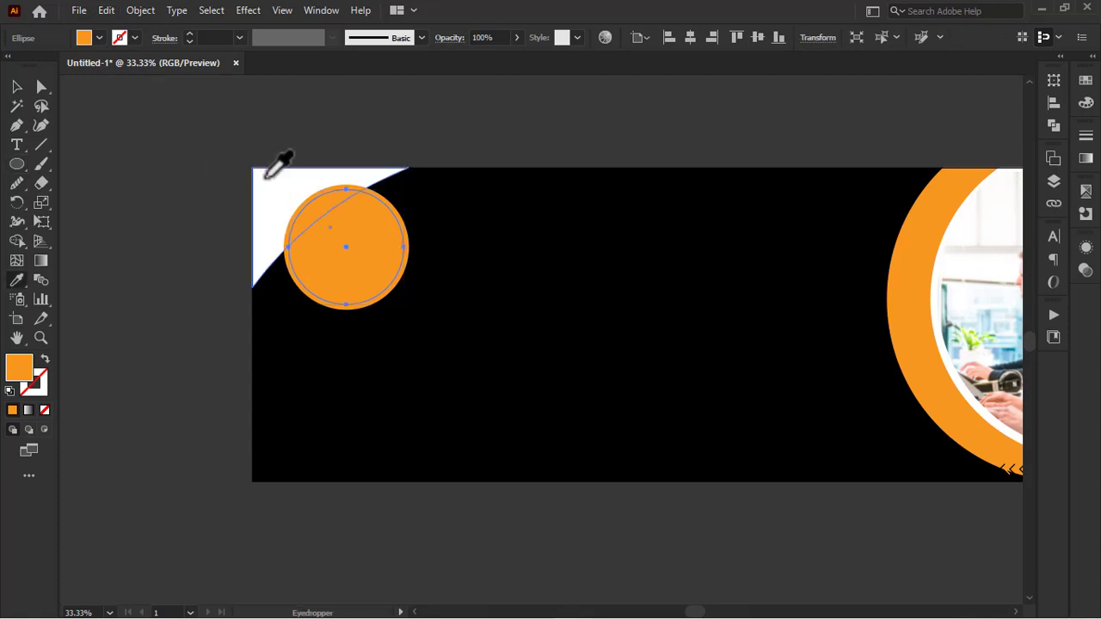
{"action": "left_click", "coordinate": [264, 178]}
{"action": "left_click", "coordinate": [16, 86]}
{"action": "left_click", "coordinate": [118, 206]}
Step: Centre the white circle on the orange circle horizontally and vertically
{"action": "scroll", "coordinate": [219, 265], "scroll_direction": "up", "scroll_amount": 1}
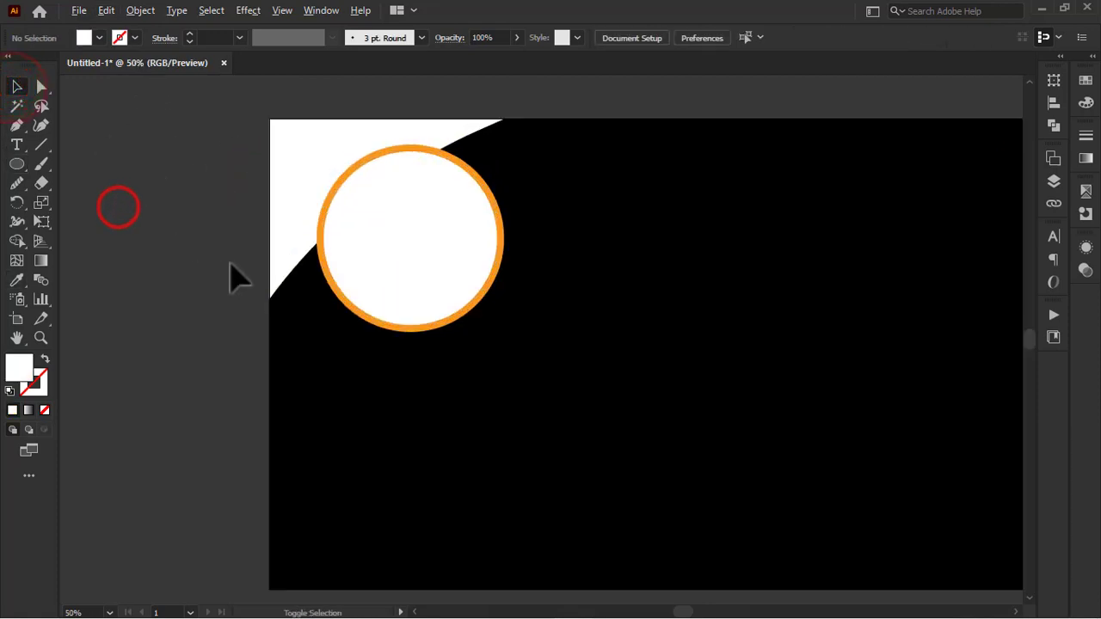
{"action": "left_click", "coordinate": [399, 237]}
{"action": "left_click", "coordinate": [474, 303], "text": "shift"}
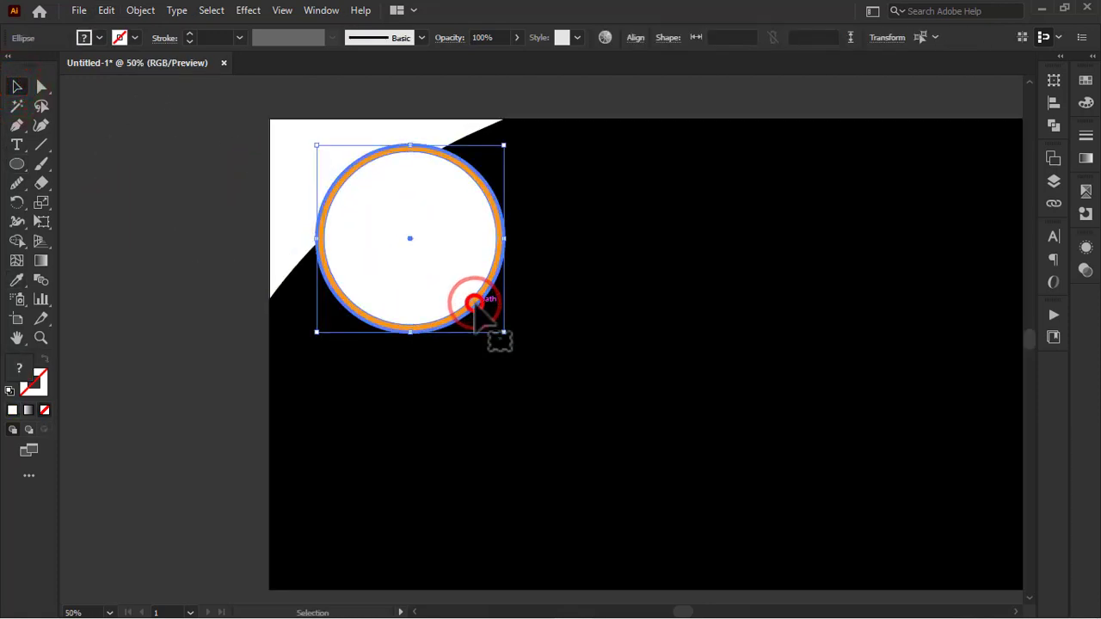
{"action": "left_click", "coordinate": [635, 37]}
{"action": "left_click", "coordinate": [497, 83]}
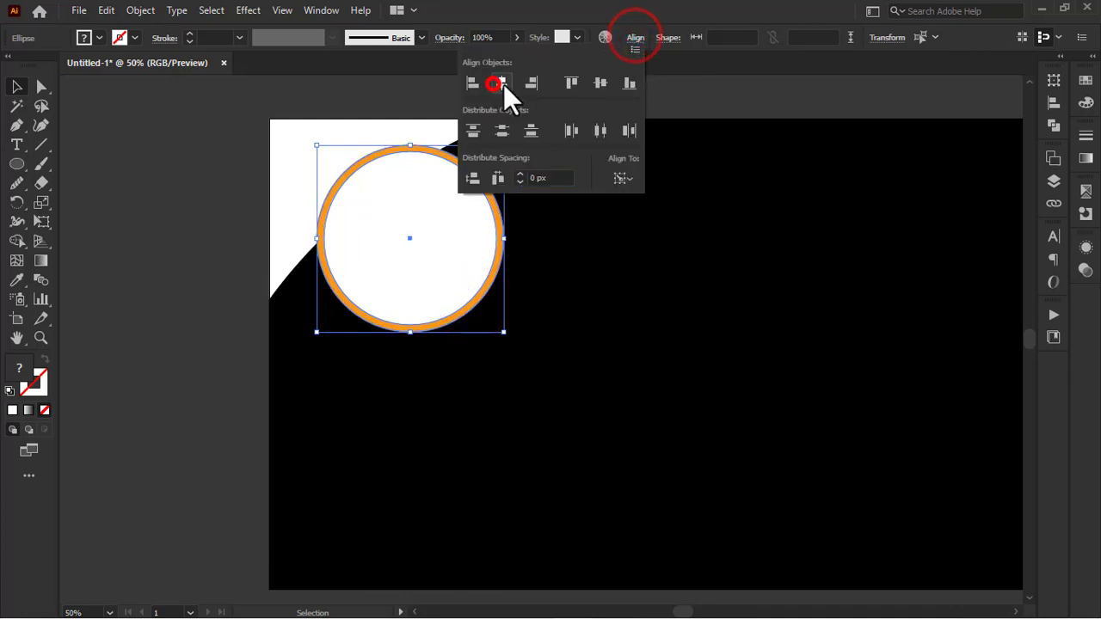
{"action": "left_click", "coordinate": [601, 83]}
{"action": "left_click", "coordinate": [17, 86]}
{"action": "left_click", "coordinate": [138, 188]}
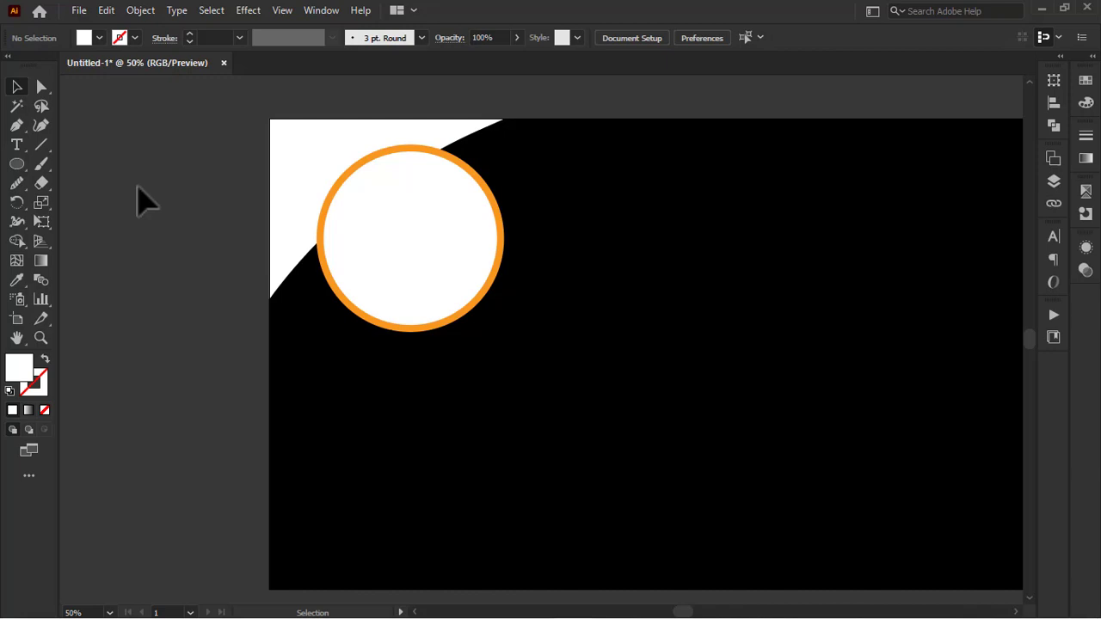
Step: Merge the white circle with the white corner shape using Shape Builder
{"action": "left_click", "coordinate": [300, 200]}
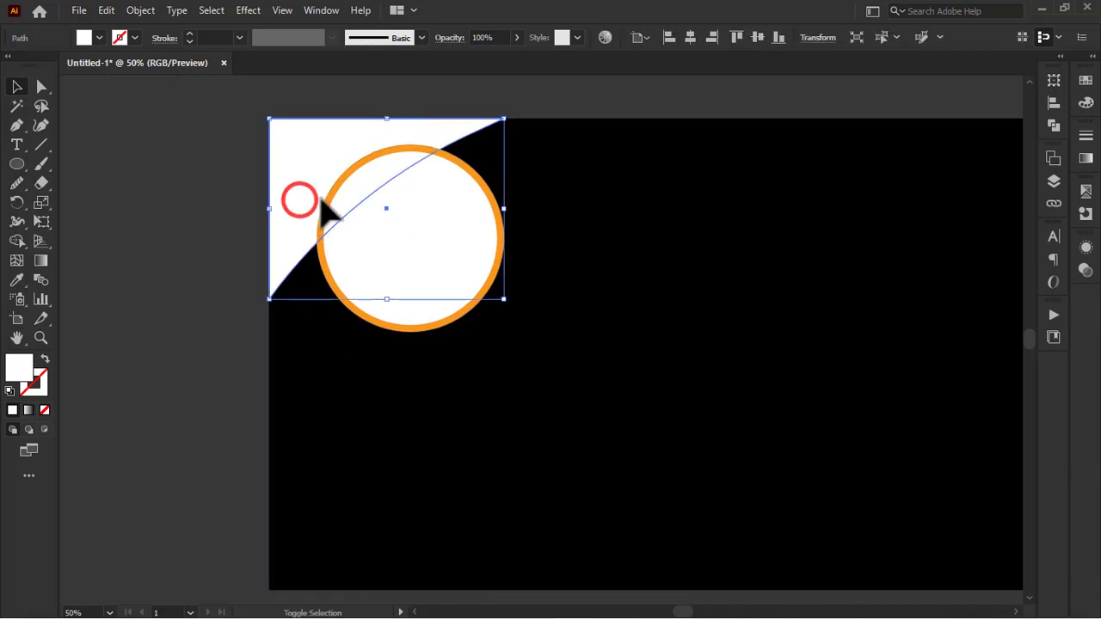
{"action": "left_click", "coordinate": [326, 199], "text": "shift"}
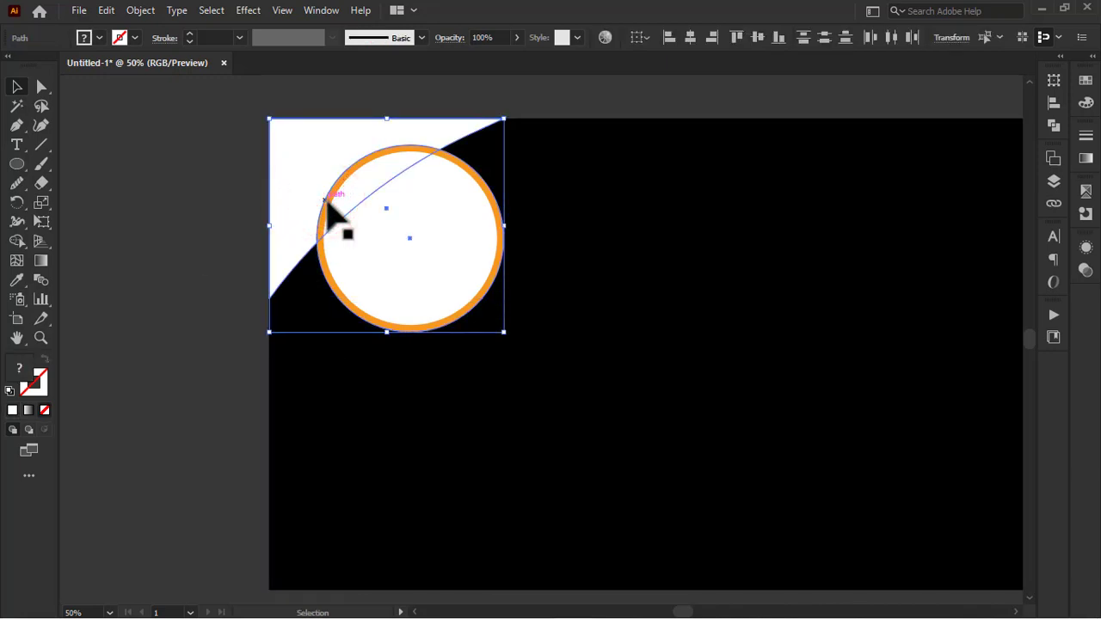
{"action": "left_click", "coordinate": [15, 243]}
{"action": "key", "text": "ctrl+plus"}
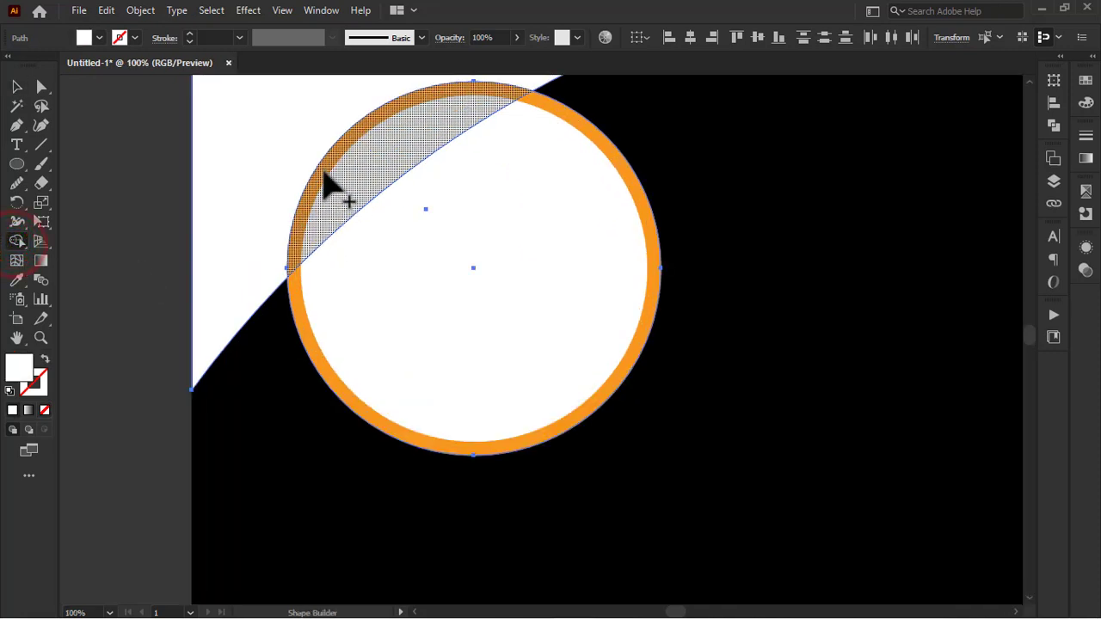
{"action": "left_click", "coordinate": [325, 171]}
{"action": "left_click_drag", "start_coordinate": [408, 197], "coordinate": [396, 167]}
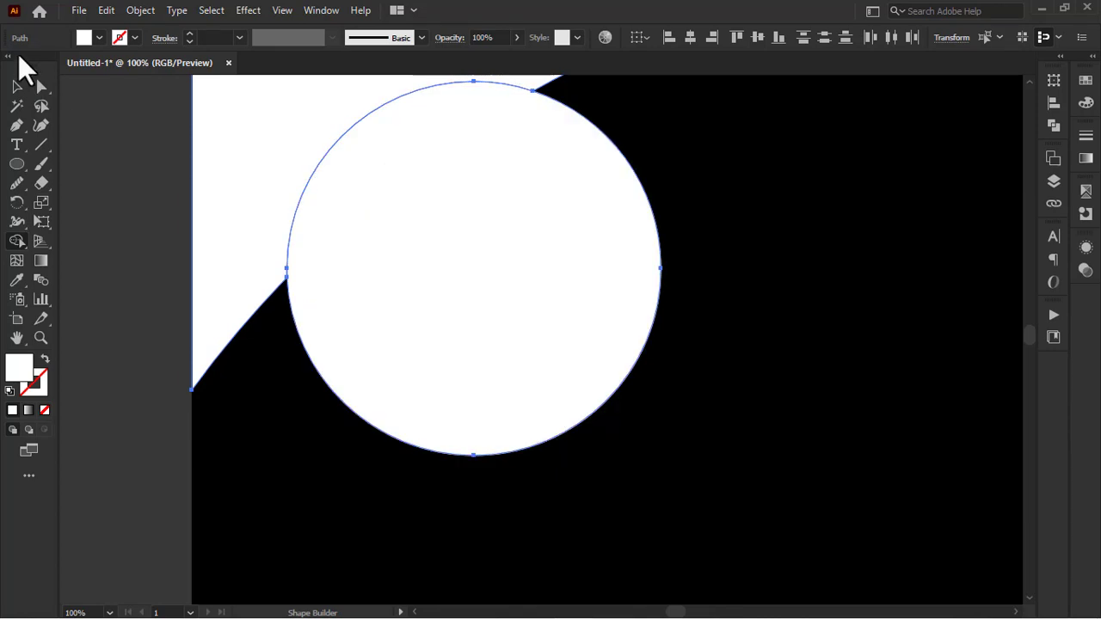
Step: Select the inner white circle, briefly trying an orange fill and undoing it
{"action": "left_click", "coordinate": [16, 86]}
{"action": "left_click", "coordinate": [430, 236]}
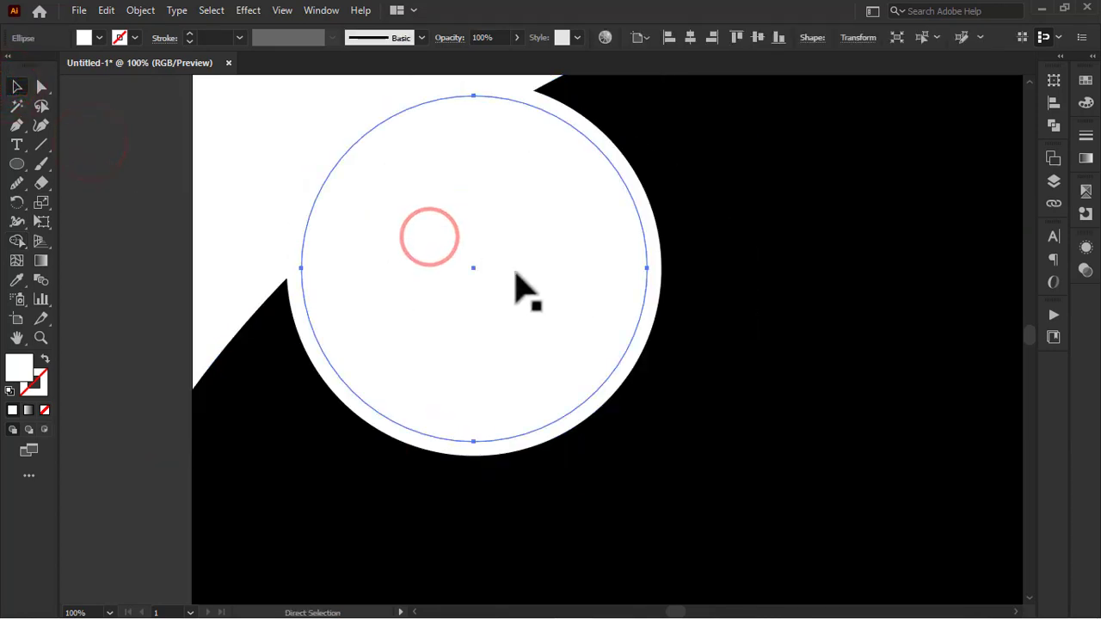
{"action": "left_click", "coordinate": [290, 300]}
{"action": "left_click_drag", "start_coordinate": [381, 266], "coordinate": [502, 305]}
{"action": "key", "text": "ctrl+z"}
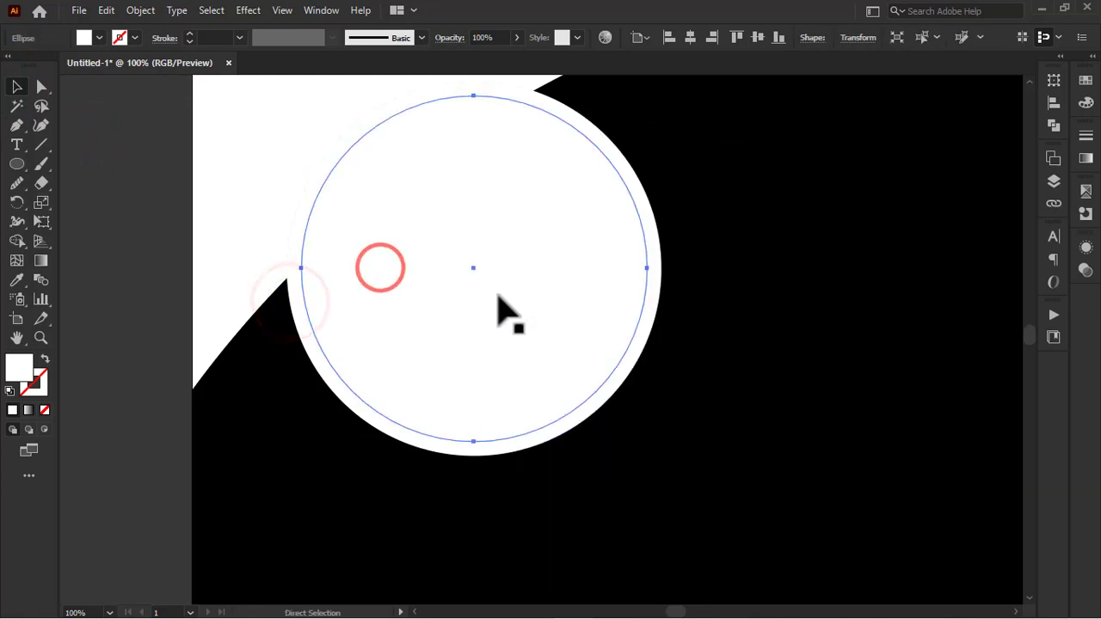
{"action": "key", "text": "ctrl+minus"}
{"action": "left_click", "coordinate": [97, 38]}
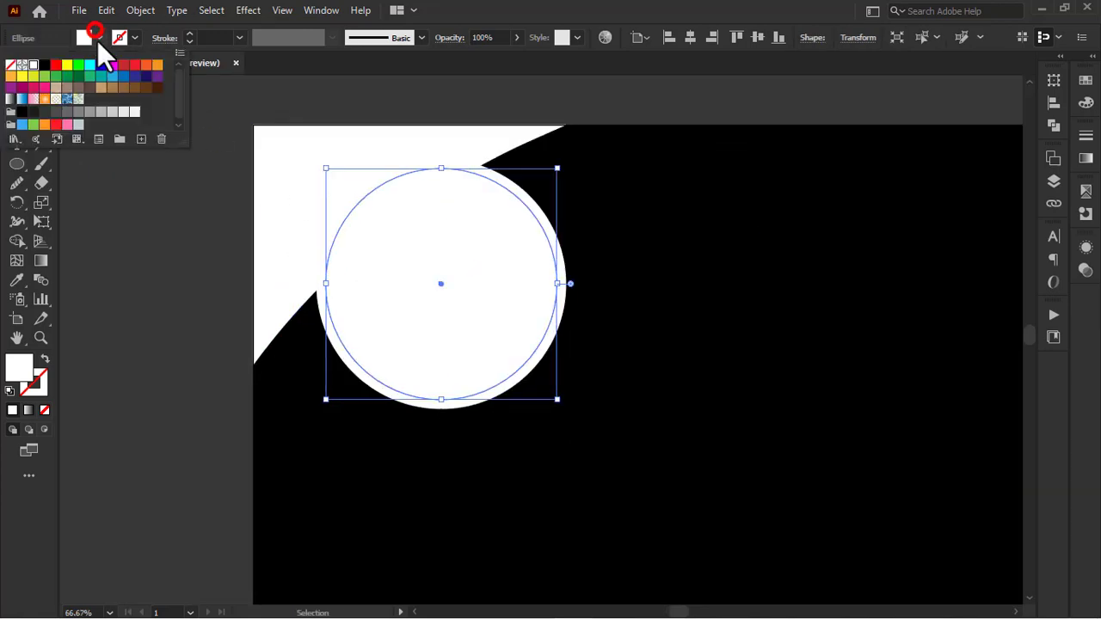
{"action": "left_click", "coordinate": [145, 64]}
{"action": "left_click", "coordinate": [157, 245]}
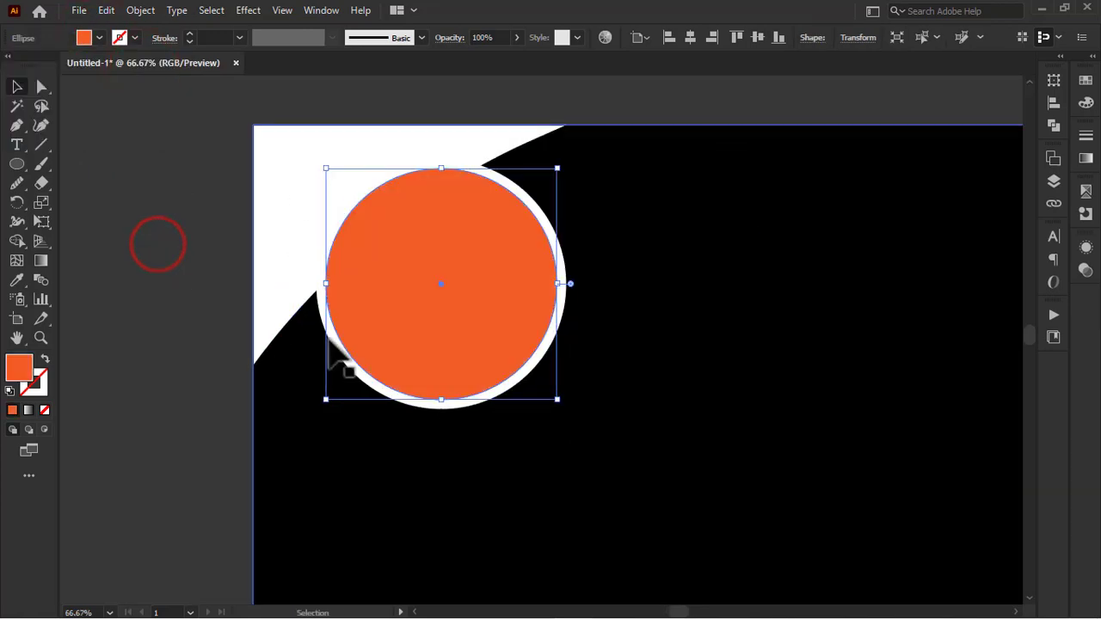
{"action": "key", "text": "ctrl+z"}
Step: Give the white circle an orange outline
{"action": "left_click", "coordinate": [149, 325]}
{"action": "left_click", "coordinate": [332, 344]}
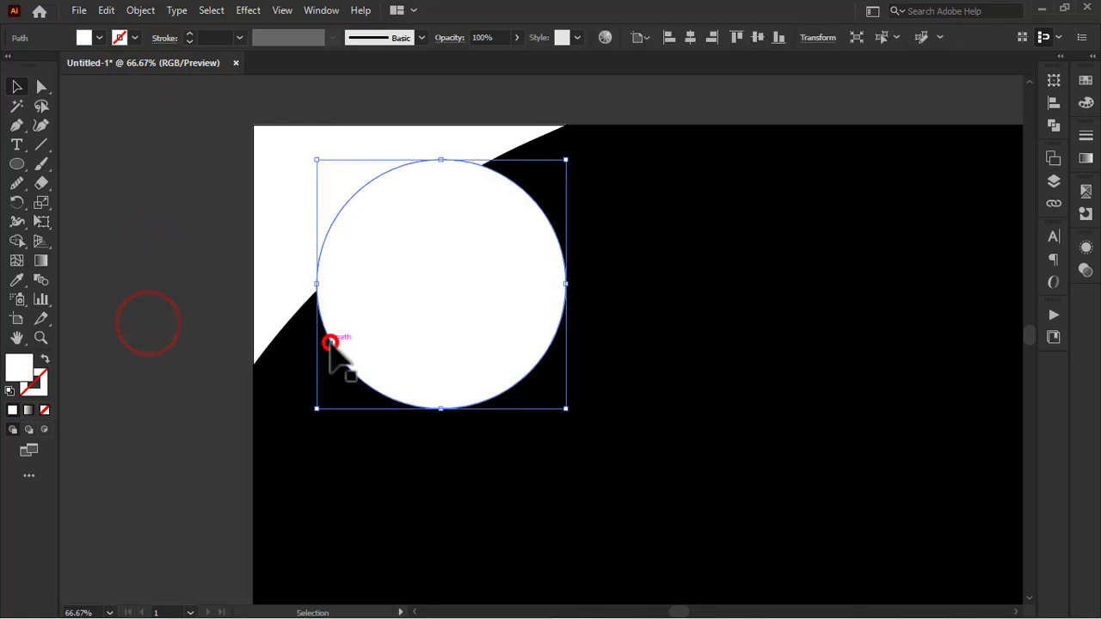
{"action": "left_click", "coordinate": [104, 38]}
{"action": "left_click", "coordinate": [157, 65]}
{"action": "left_click", "coordinate": [233, 340]}
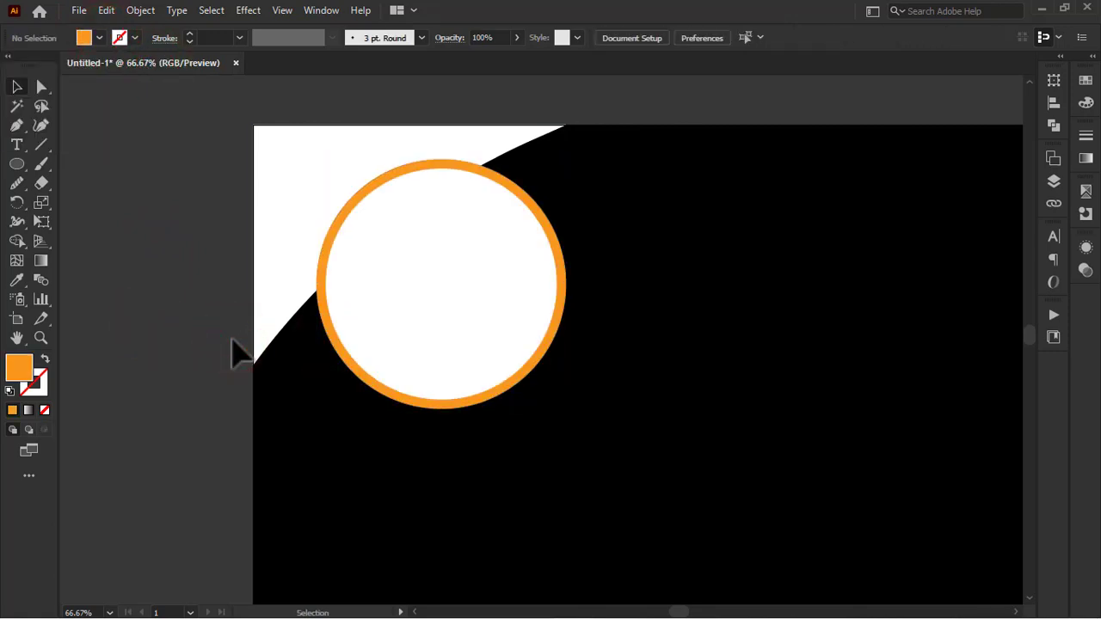
{"action": "scroll", "coordinate": [240, 353], "scroll_direction": "down", "scroll_amount": 2}
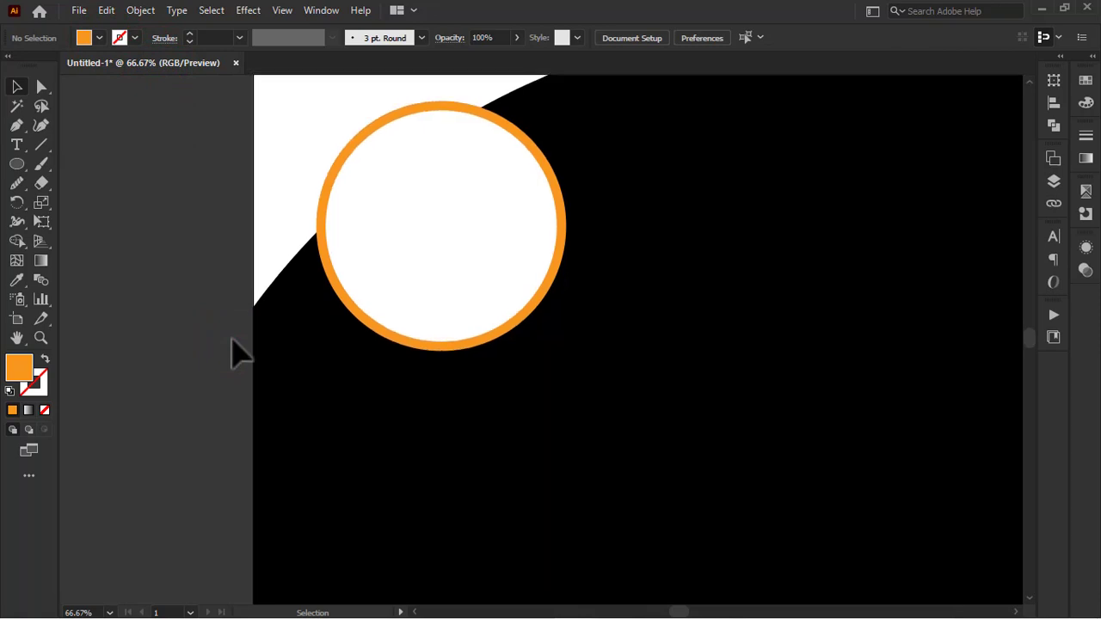
{"action": "scroll", "coordinate": [250, 339], "scroll_direction": "down", "scroll_amount": 2}
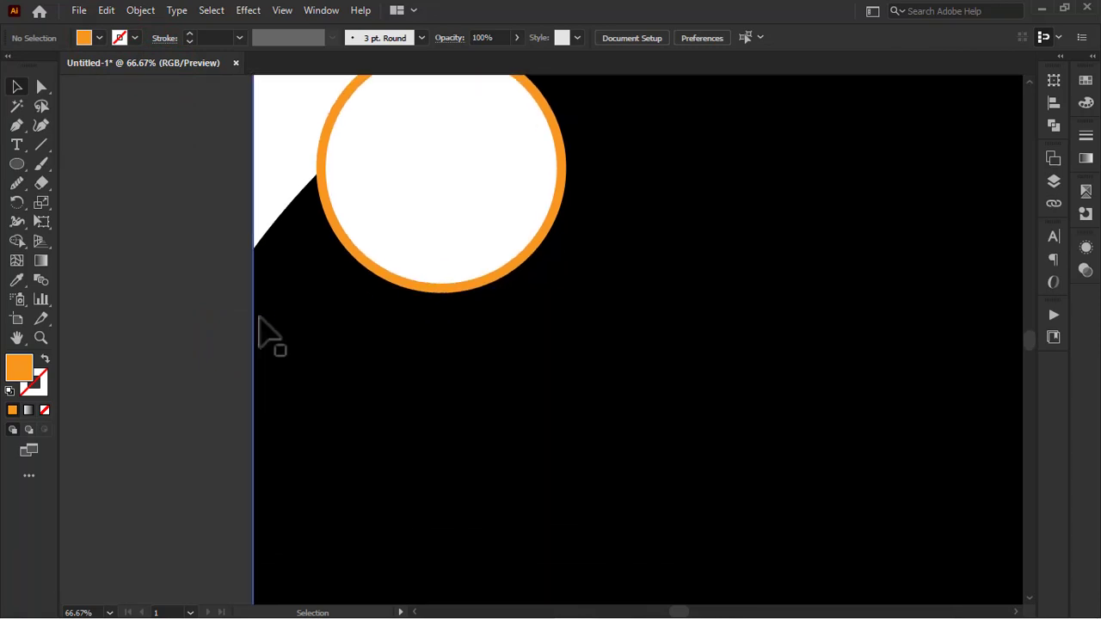
{"action": "scroll", "coordinate": [266, 326], "scroll_direction": "up", "scroll_amount": 2}
Step: Draw a square beside the artboard and pull its top-left anchor inward into a thin spike
{"action": "left_click_drag", "start_coordinate": [18, 165], "coordinate": [80, 209]}
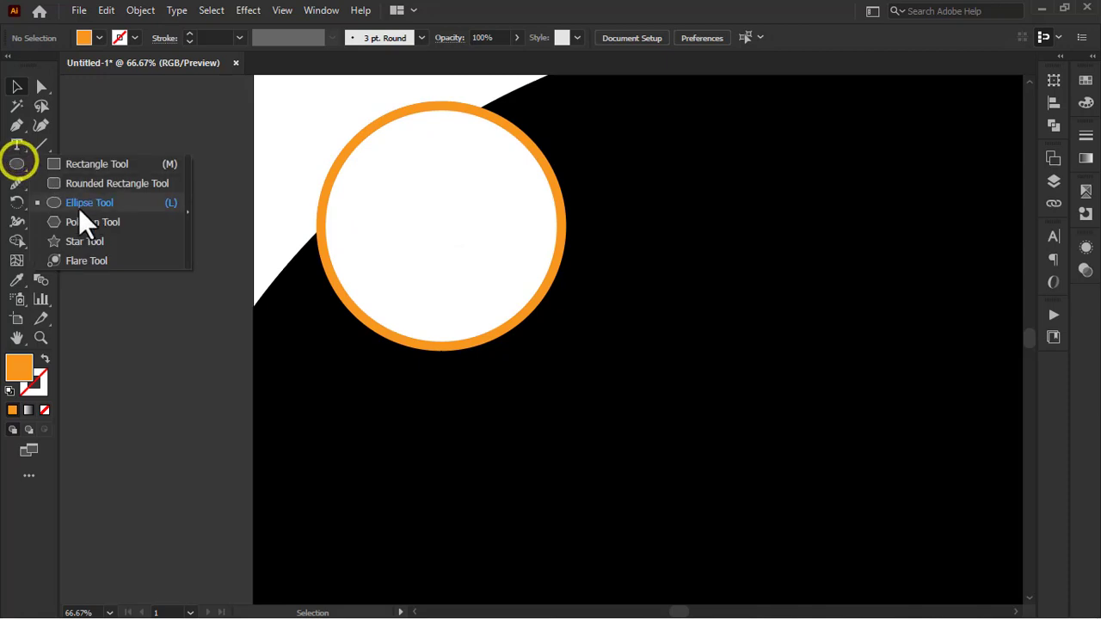
{"action": "left_click", "coordinate": [81, 164]}
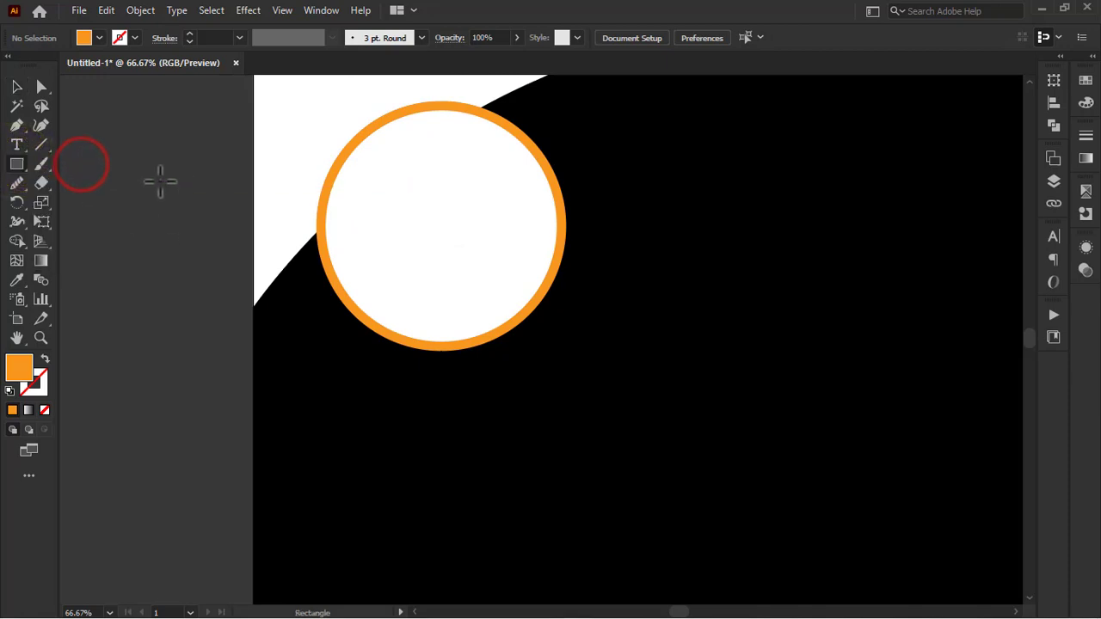
{"action": "left_click_drag", "start_coordinate": [157, 180], "coordinate": [214, 215]}
{"action": "left_click", "coordinate": [35, 86]}
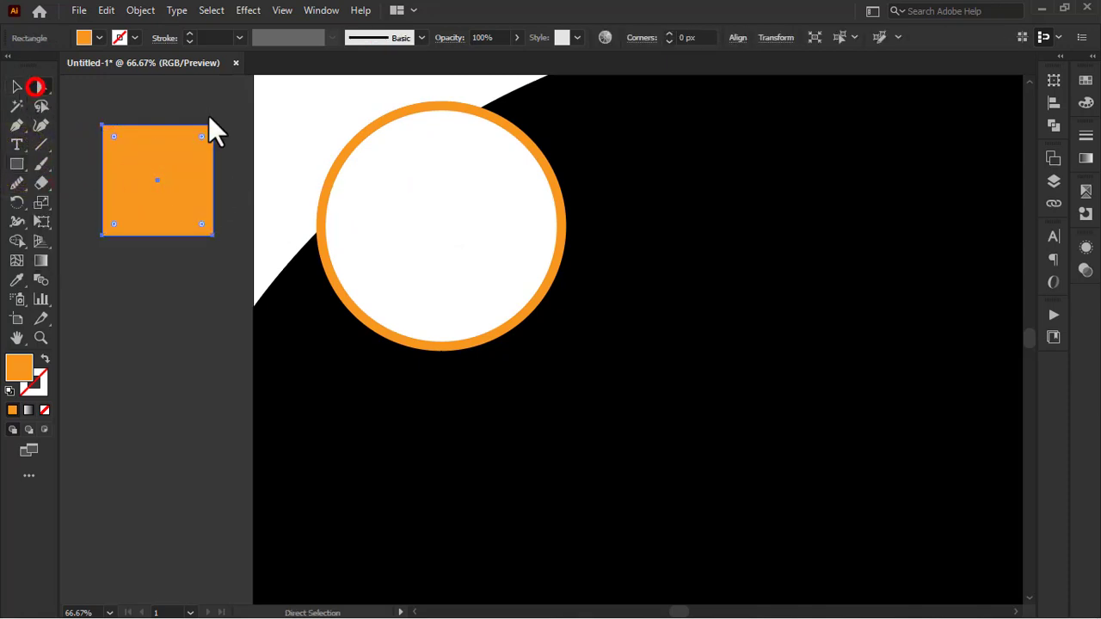
{"action": "left_click_drag", "start_coordinate": [103, 126], "coordinate": [133, 165]}
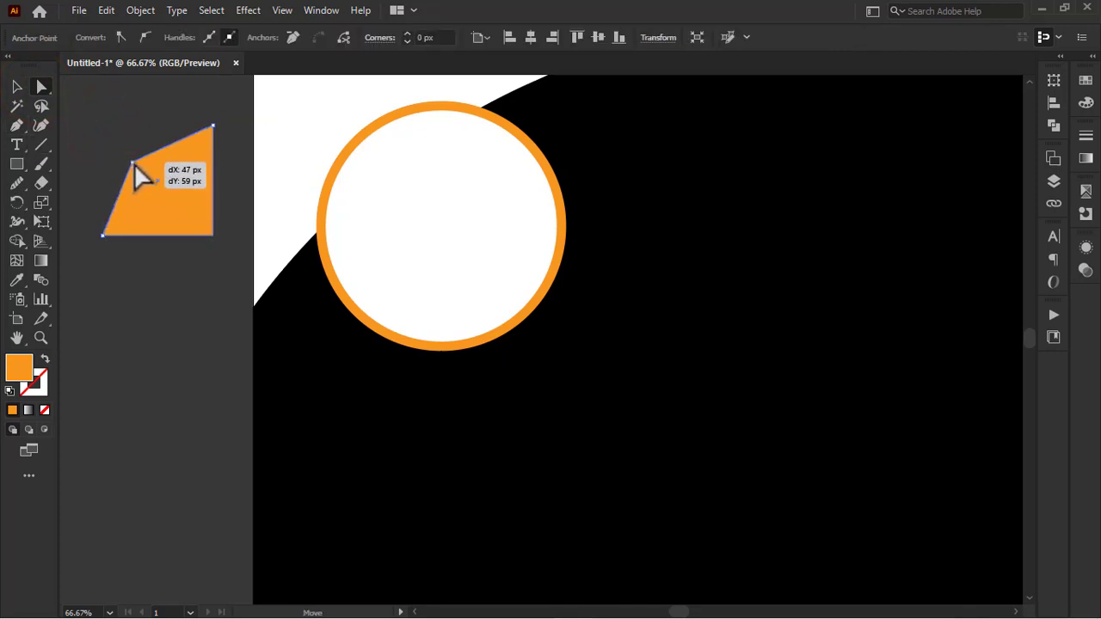
{"action": "left_click_drag", "start_coordinate": [133, 165], "coordinate": [189, 208]}
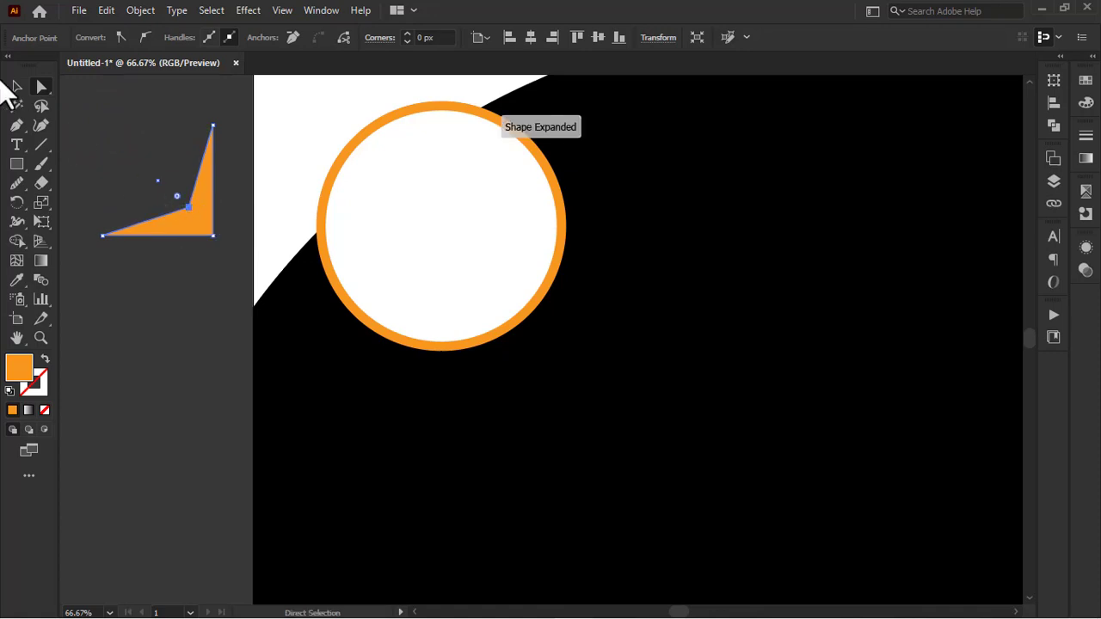
Step: Fill the spike shape red and shift it slightly left
{"action": "left_click", "coordinate": [17, 86]}
{"action": "left_click_drag", "start_coordinate": [198, 275], "coordinate": [212, 235]}
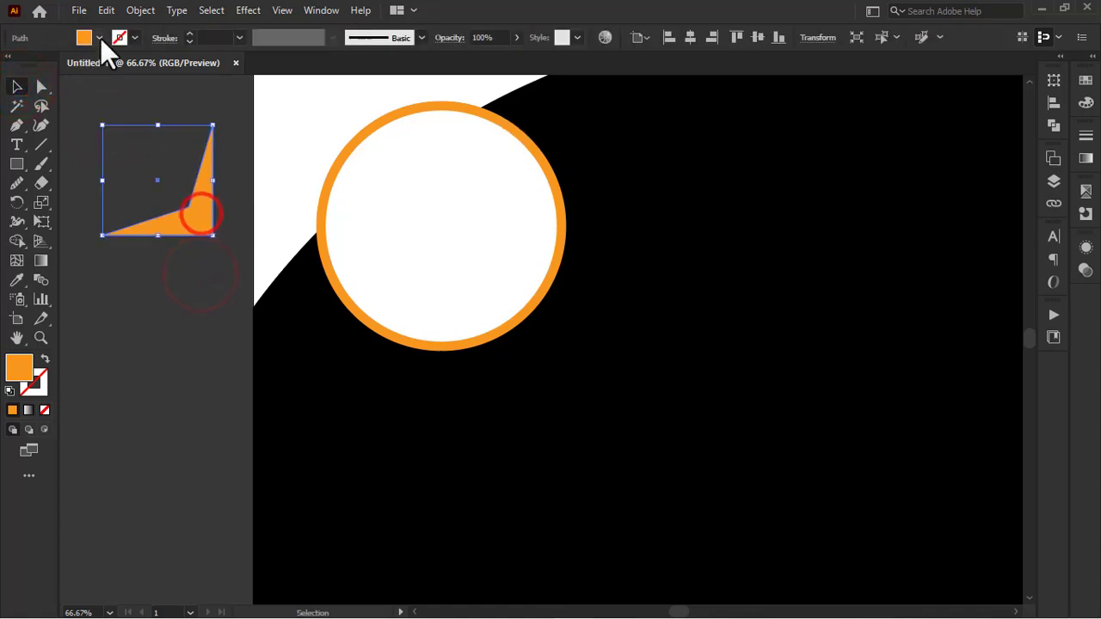
{"action": "left_click", "coordinate": [99, 37]}
{"action": "left_click", "coordinate": [55, 64]}
{"action": "left_click", "coordinate": [190, 301]}
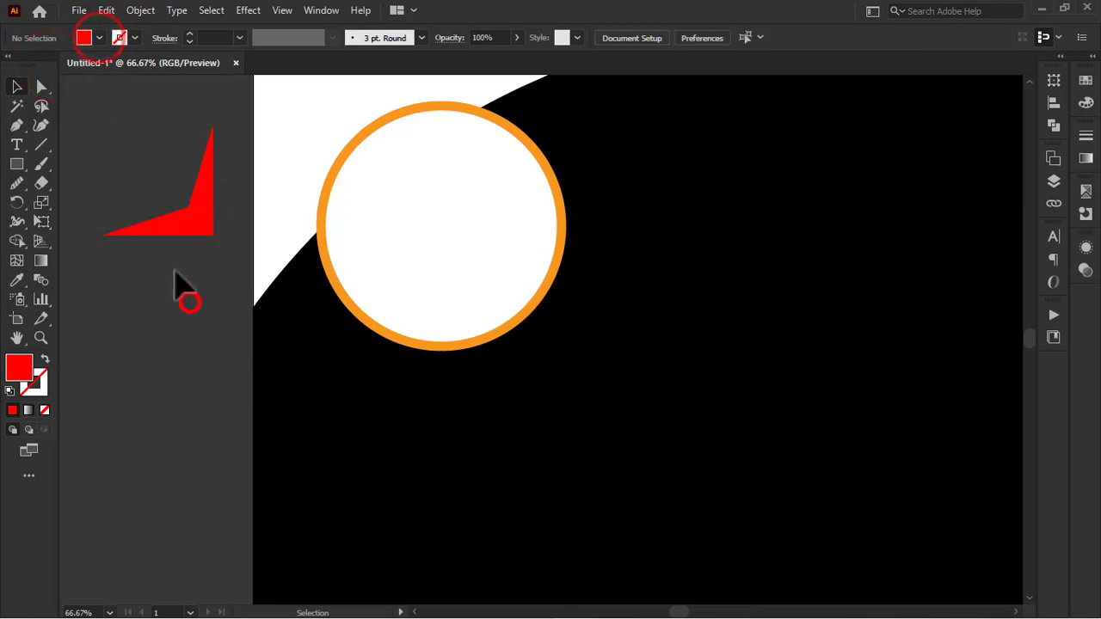
{"action": "left_click_drag", "start_coordinate": [181, 236], "coordinate": [125, 236]}
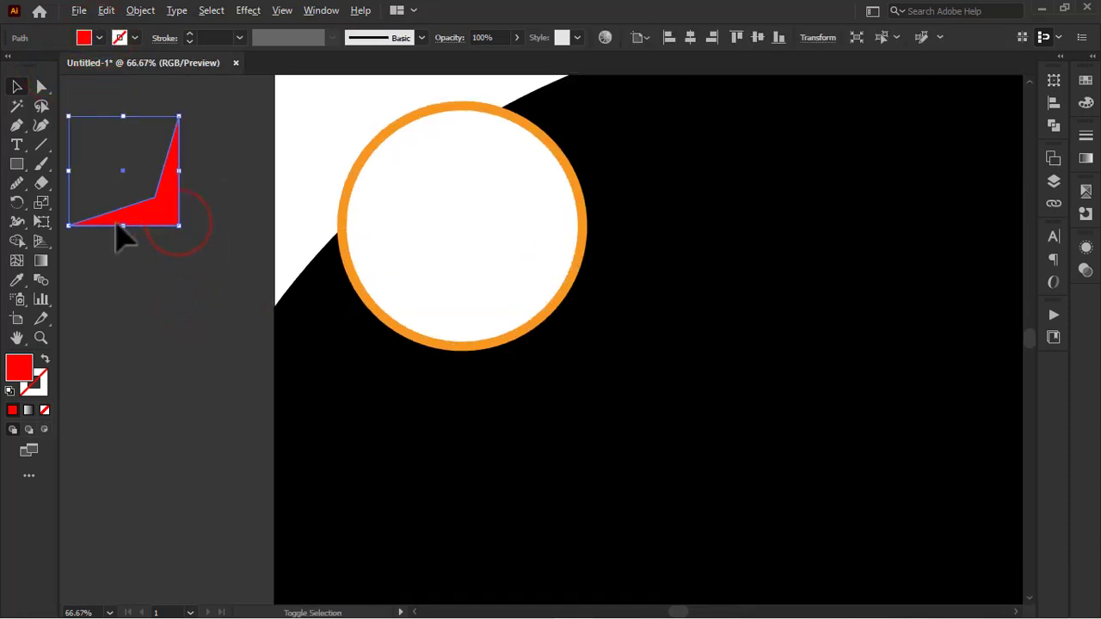
Step: Rotate-copy the red piece by 360/4 around its bottom-right corner, repeating to complete the star
{"action": "left_click", "coordinate": [16, 203]}
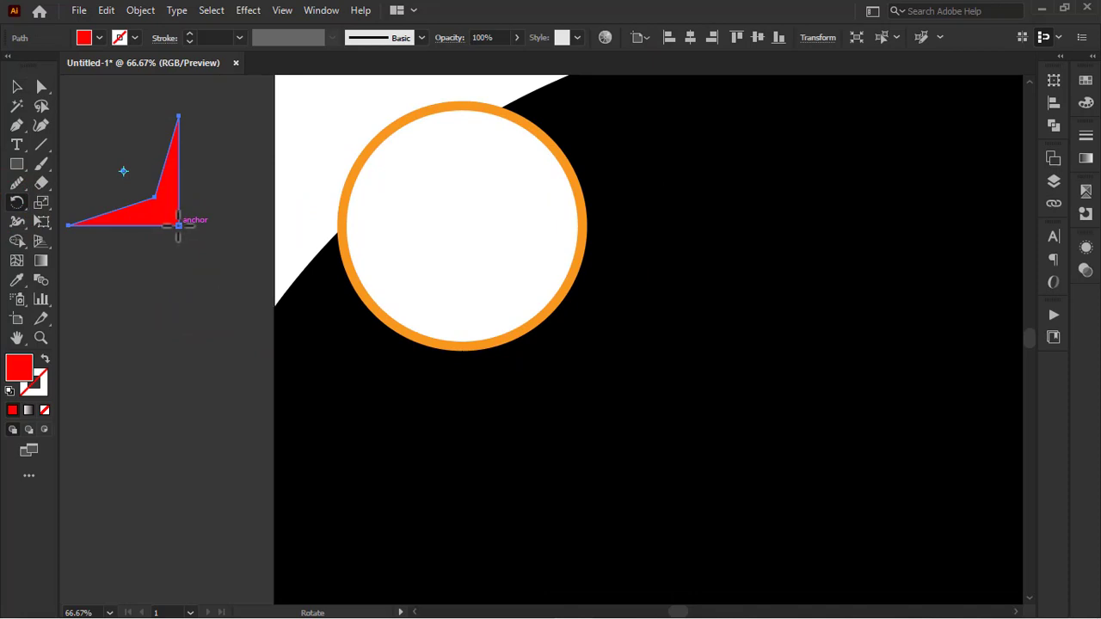
{"action": "left_click", "coordinate": [178, 226], "text": "alt"}
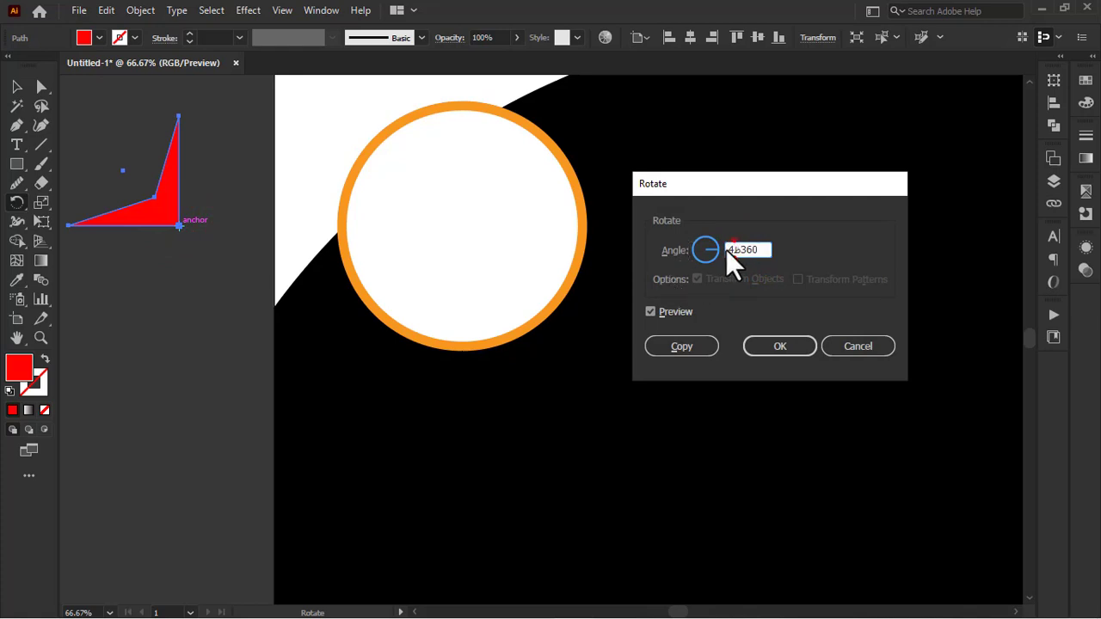
{"action": "key", "text": "BackSpace"}
{"action": "key", "text": "super+space"}
{"action": "left_click", "coordinate": [733, 250]}
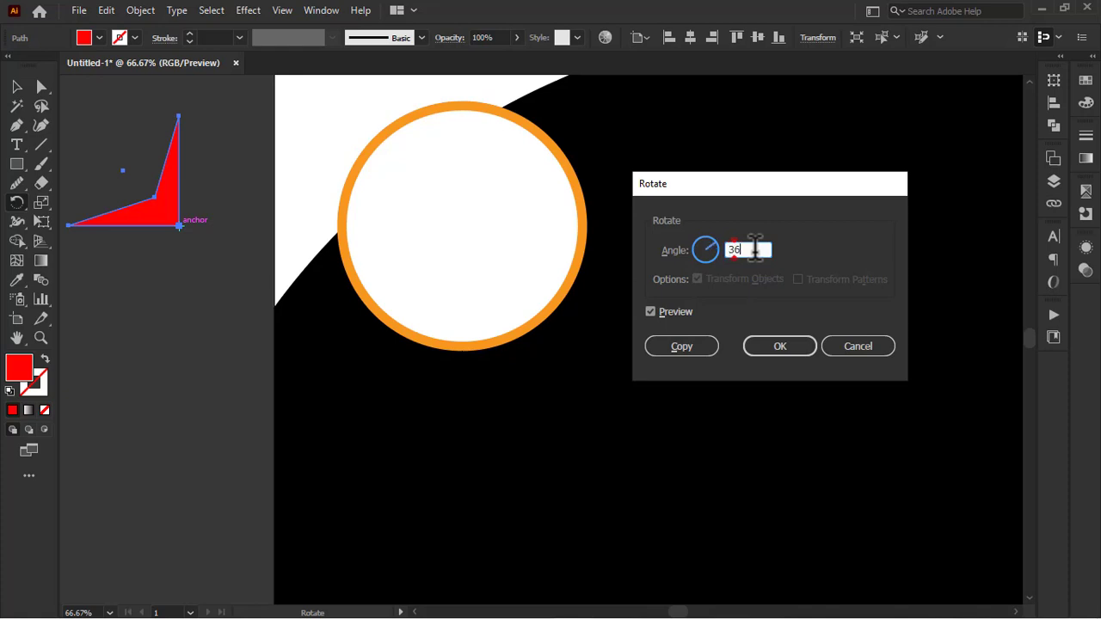
{"action": "left_click", "coordinate": [647, 310]}
{"action": "left_click", "coordinate": [676, 344]}
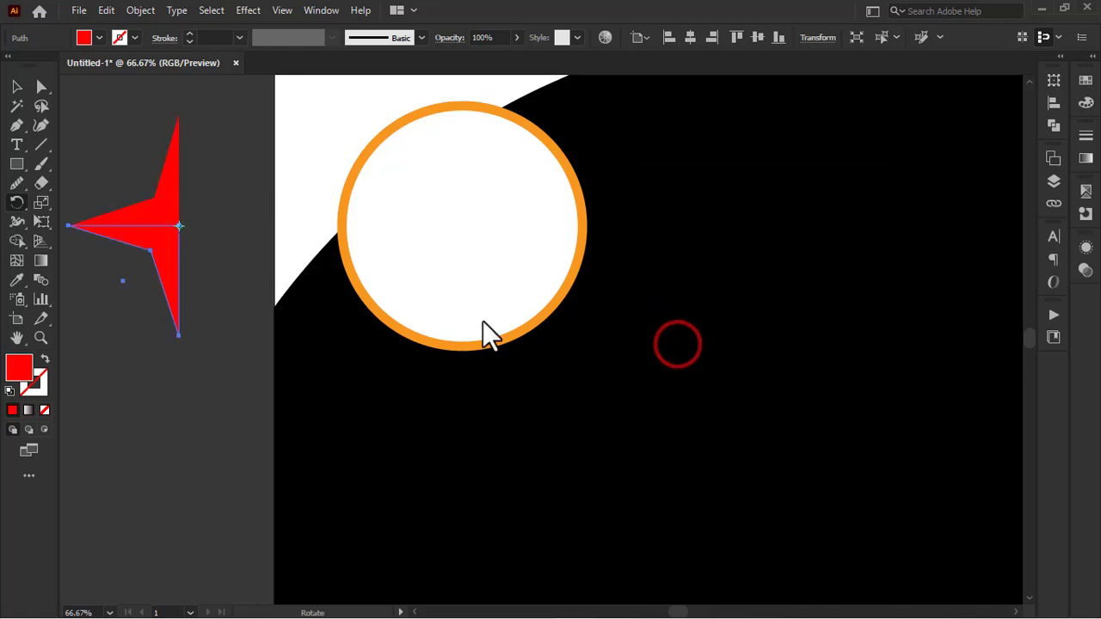
{"action": "key", "text": "ctrl+d"}
{"action": "key", "text": "ctrl+d"}
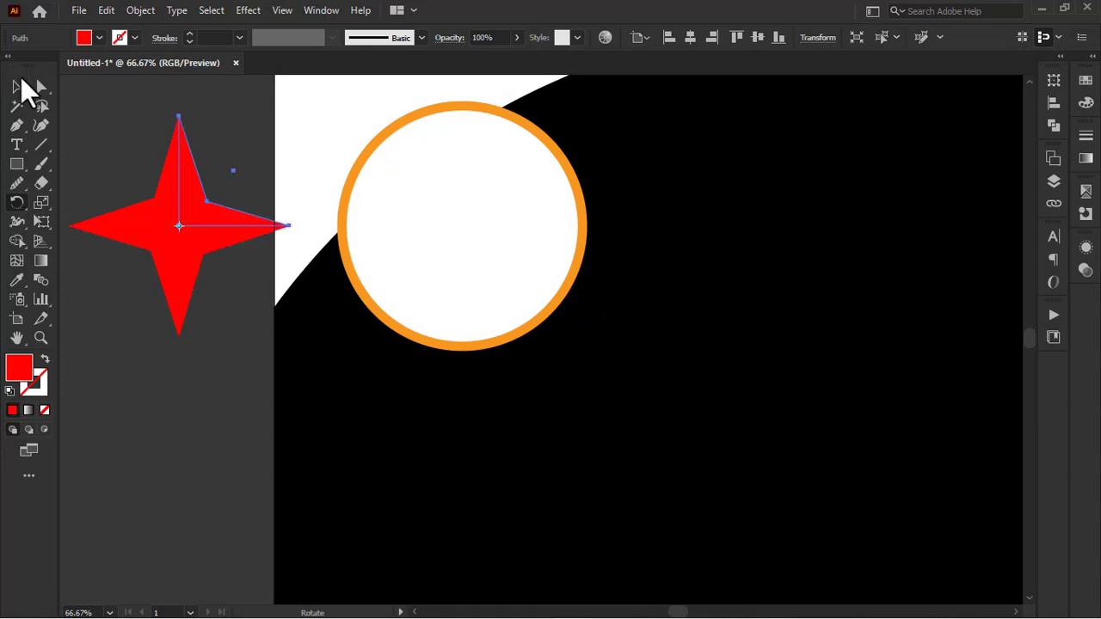
Step: Recolour the upper-right, lower-right and lower-left star pieces blue, green and yellow
{"action": "left_click", "coordinate": [17, 85]}
{"action": "left_click", "coordinate": [86, 124]}
{"action": "left_click", "coordinate": [211, 191]}
{"action": "left_click", "coordinate": [100, 38]}
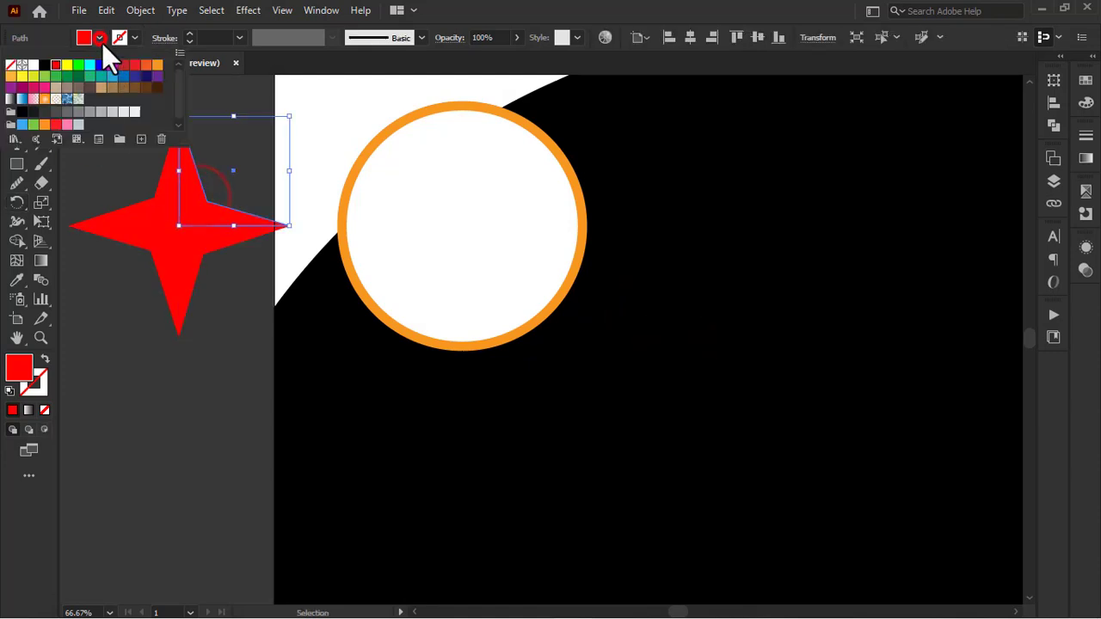
{"action": "left_click", "coordinate": [101, 67]}
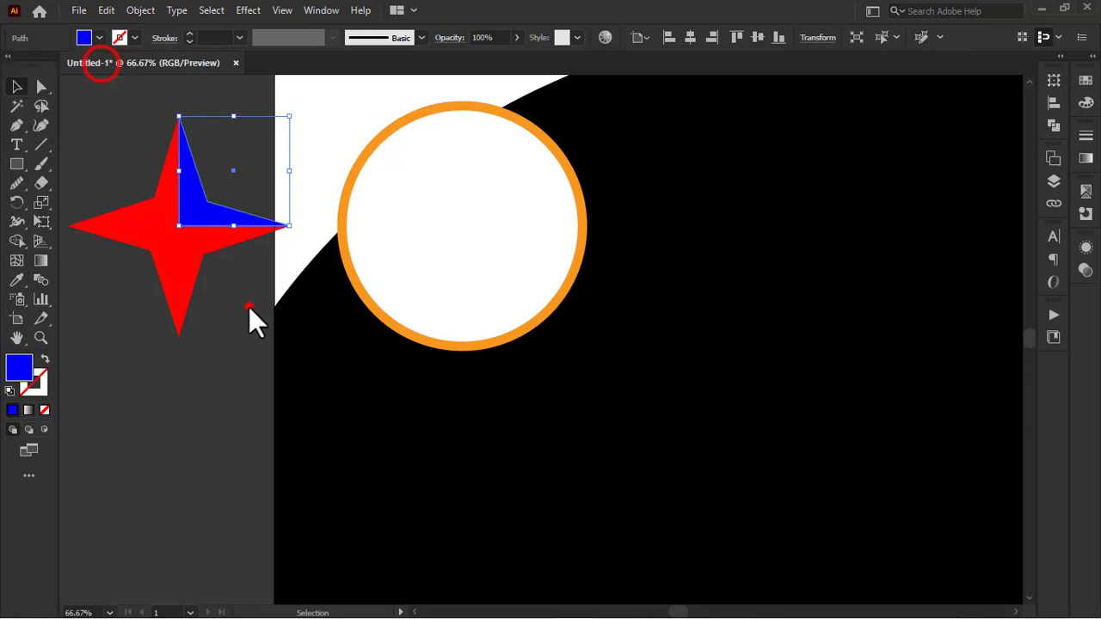
{"action": "left_click", "coordinate": [249, 306]}
{"action": "left_click", "coordinate": [99, 38]}
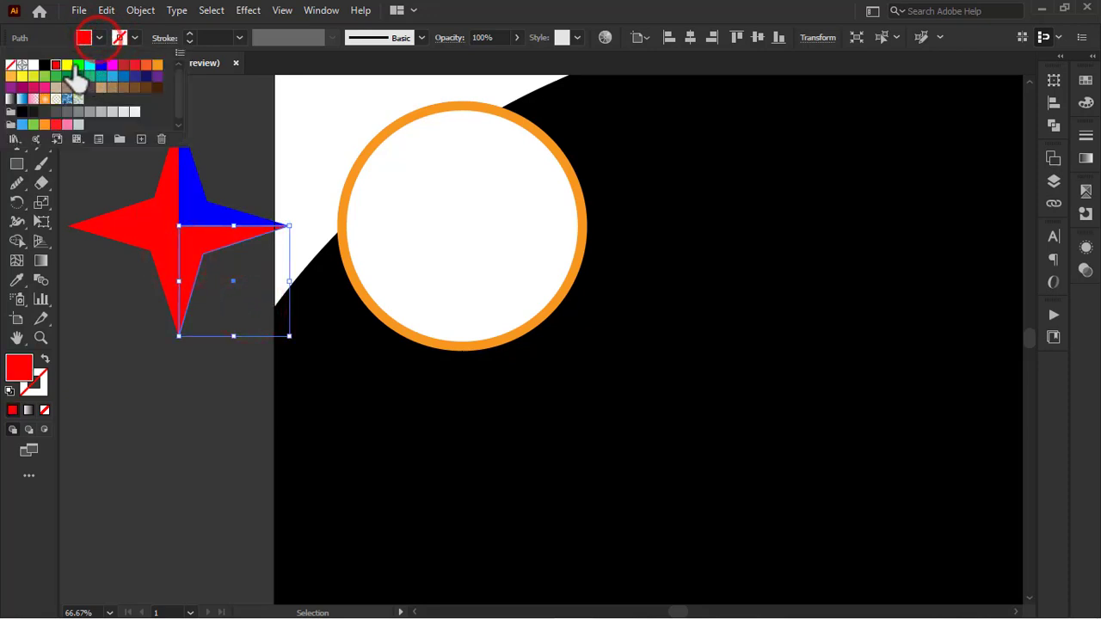
{"action": "left_click", "coordinate": [78, 65]}
{"action": "left_click", "coordinate": [115, 308]}
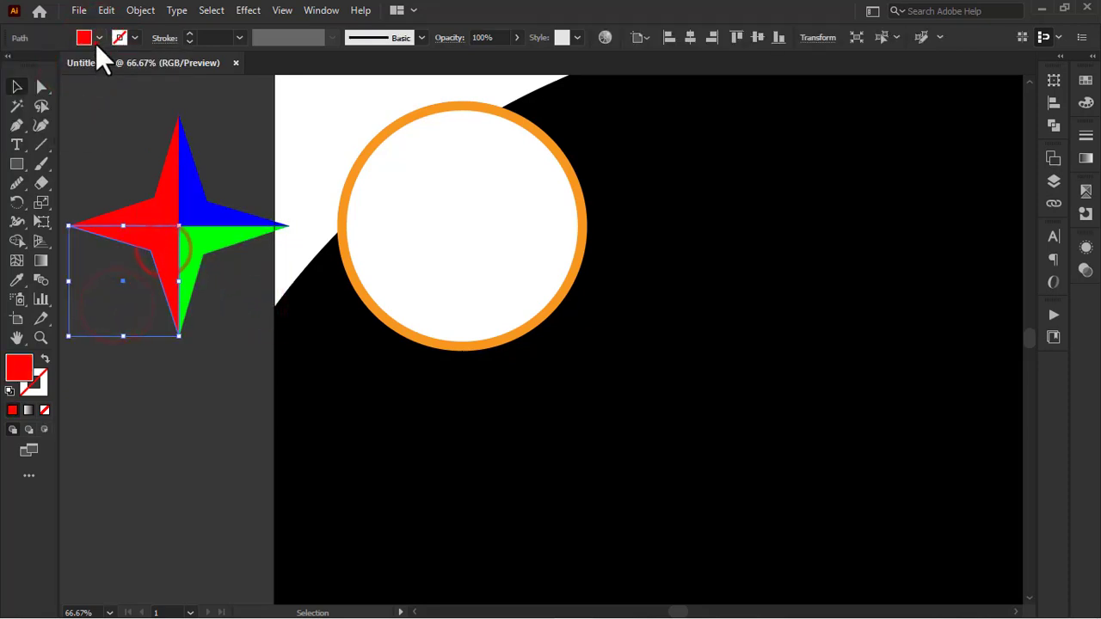
{"action": "left_click", "coordinate": [100, 38]}
{"action": "left_click", "coordinate": [67, 66]}
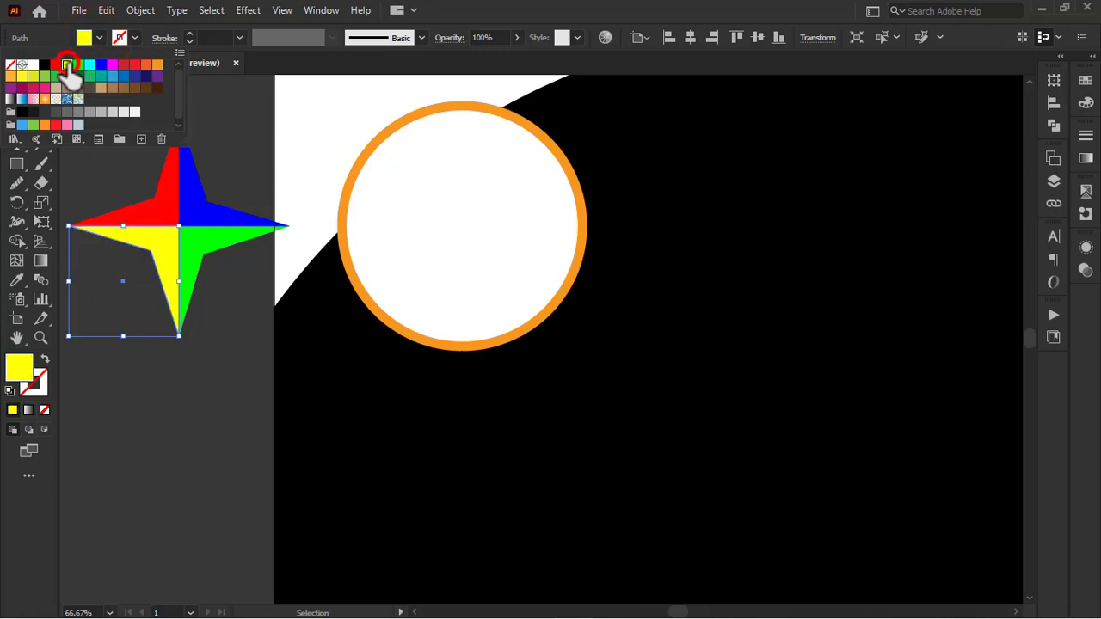
{"action": "left_click", "coordinate": [188, 420]}
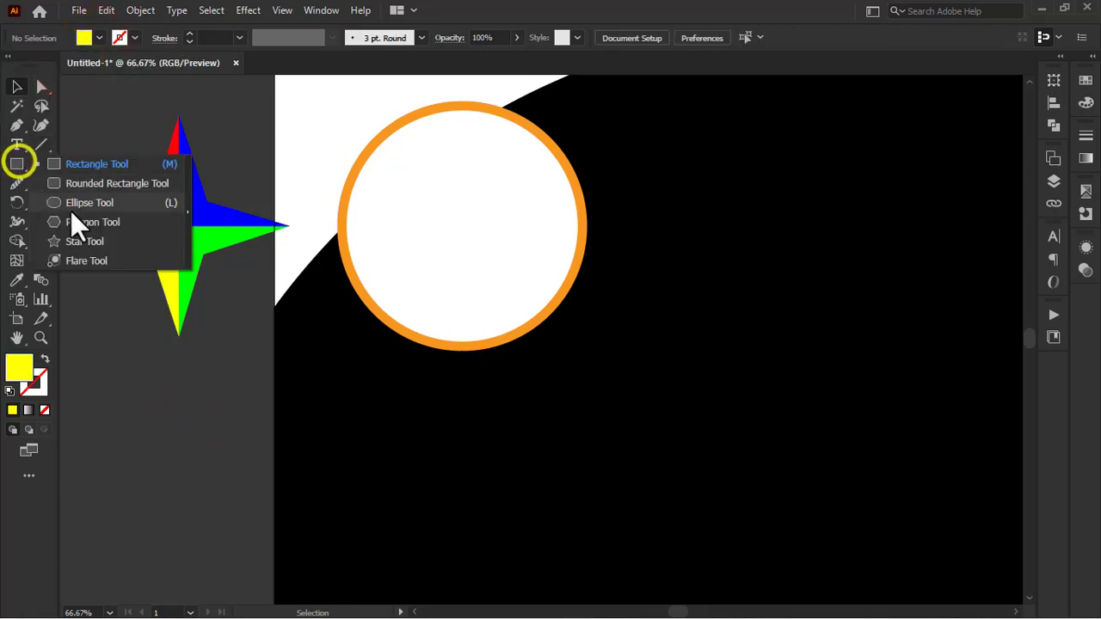
Step: Draw a small yellow circle beside the star and position it
{"action": "left_click_drag", "start_coordinate": [19, 162], "coordinate": [70, 200]}
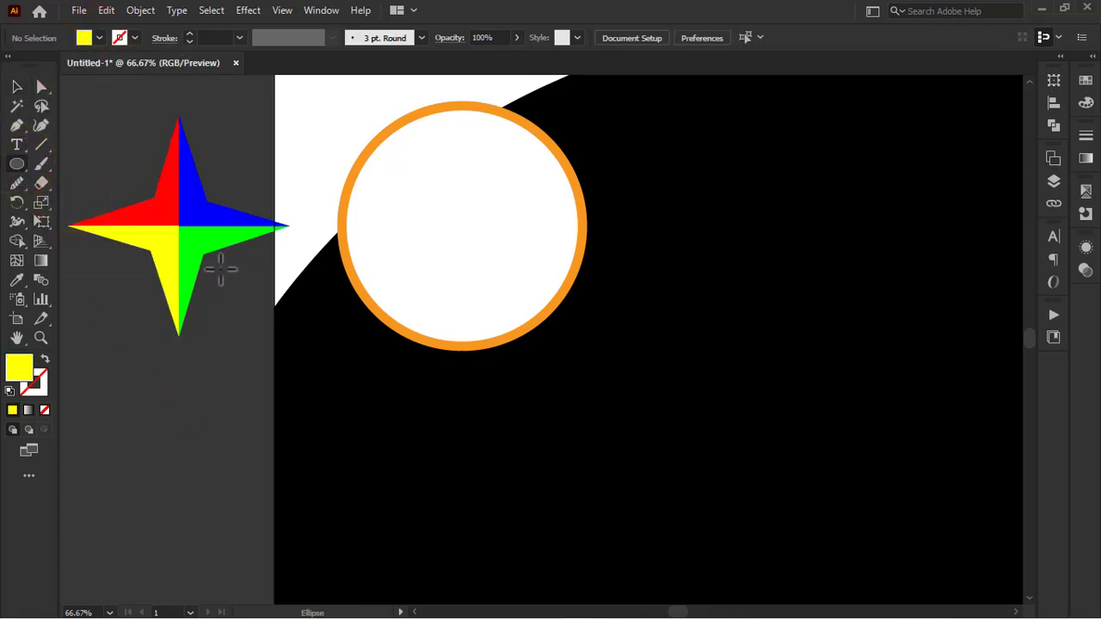
{"action": "left_click_drag", "start_coordinate": [220, 269], "coordinate": [244, 293]}
{"action": "left_click", "coordinate": [19, 87]}
{"action": "left_click", "coordinate": [175, 403]}
{"action": "key", "text": "ctrl+1"}
{"action": "left_click", "coordinate": [253, 362]}
{"action": "left_click", "coordinate": [234, 267]}
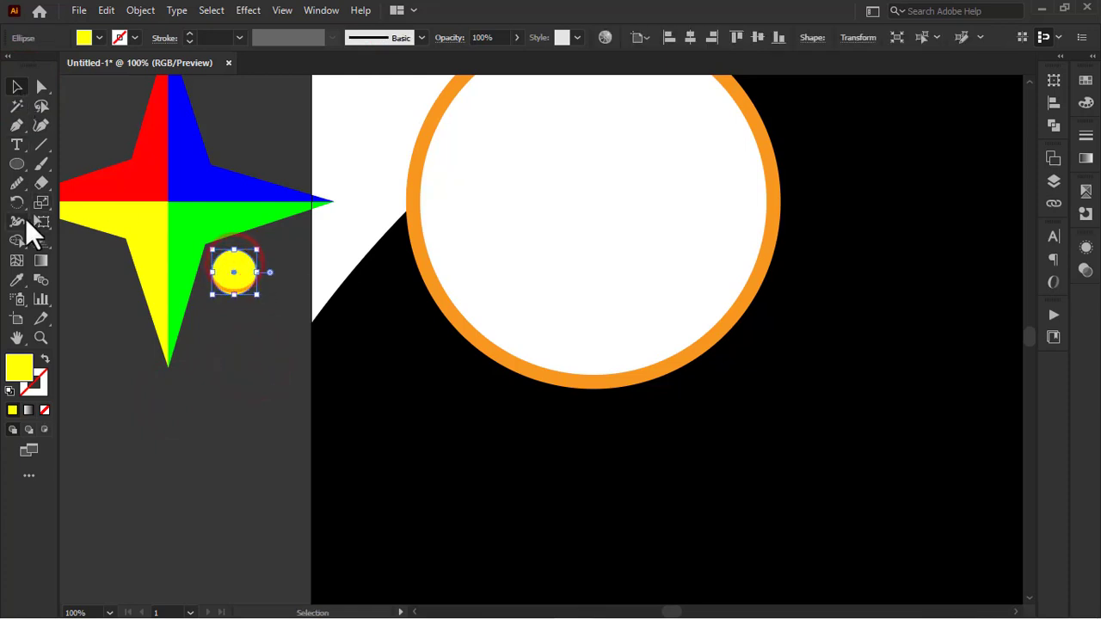
Step: Rotate-copy the circle 90° around the star's centre to make four dots
{"action": "left_click", "coordinate": [17, 203]}
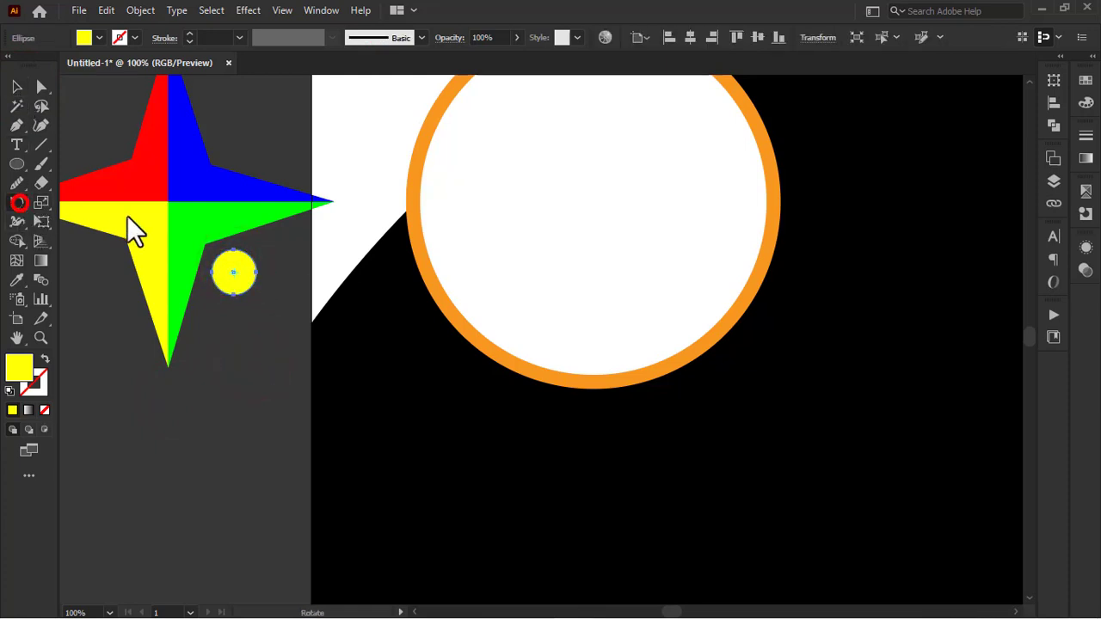
{"action": "left_click", "coordinate": [168, 202], "text": "alt"}
{"action": "left_click", "coordinate": [693, 345]}
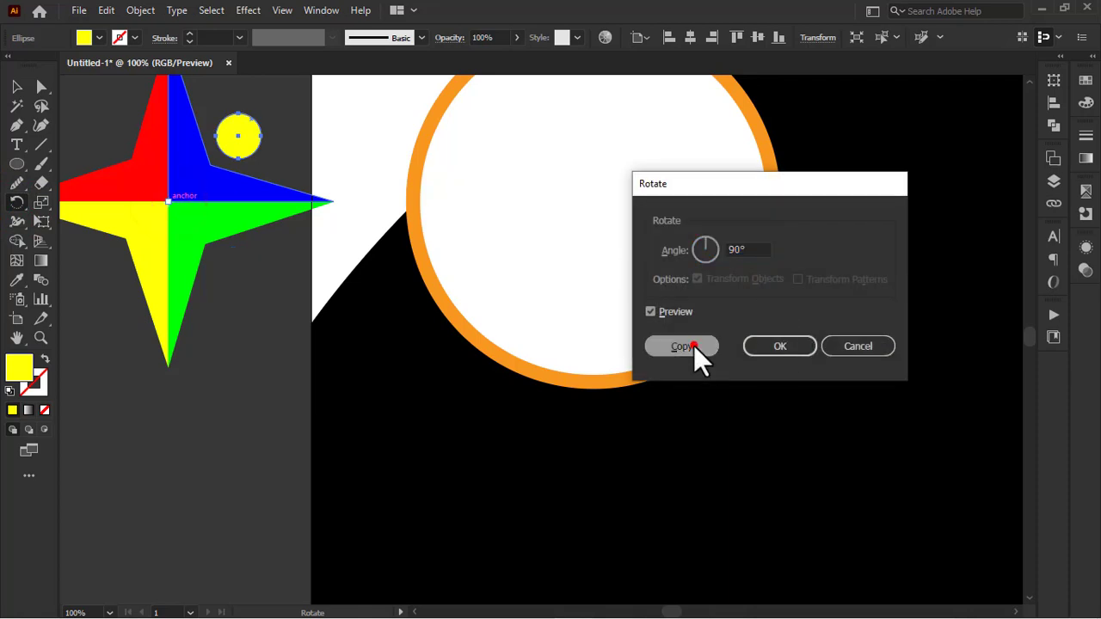
{"action": "left_click", "coordinate": [141, 10]}
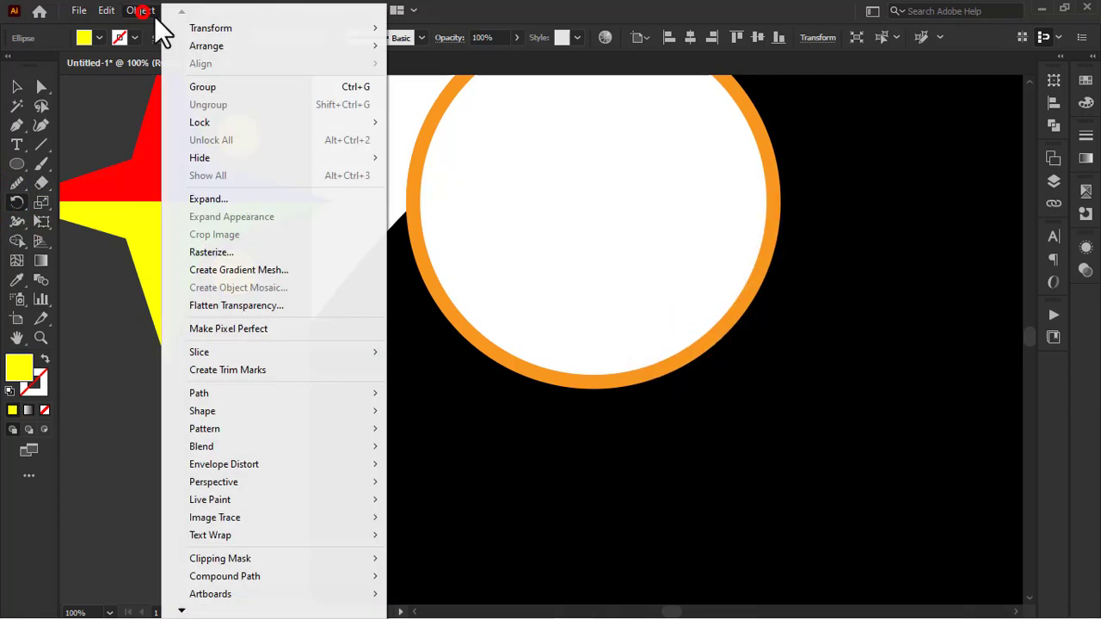
{"action": "mouse_move", "coordinate": [211, 28]}
{"action": "left_click", "coordinate": [250, 28]}
{"action": "left_click", "coordinate": [442, 27]}
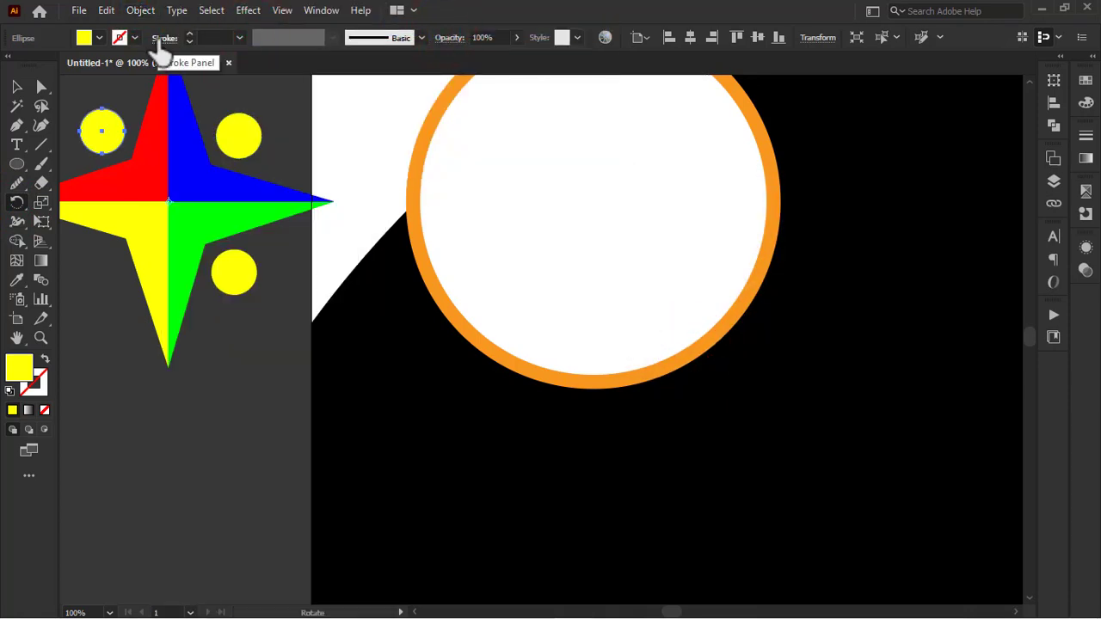
{"action": "key", "text": "ctrl+d"}
{"action": "left_click", "coordinate": [14, 86]}
{"action": "left_click", "coordinate": [288, 389]}
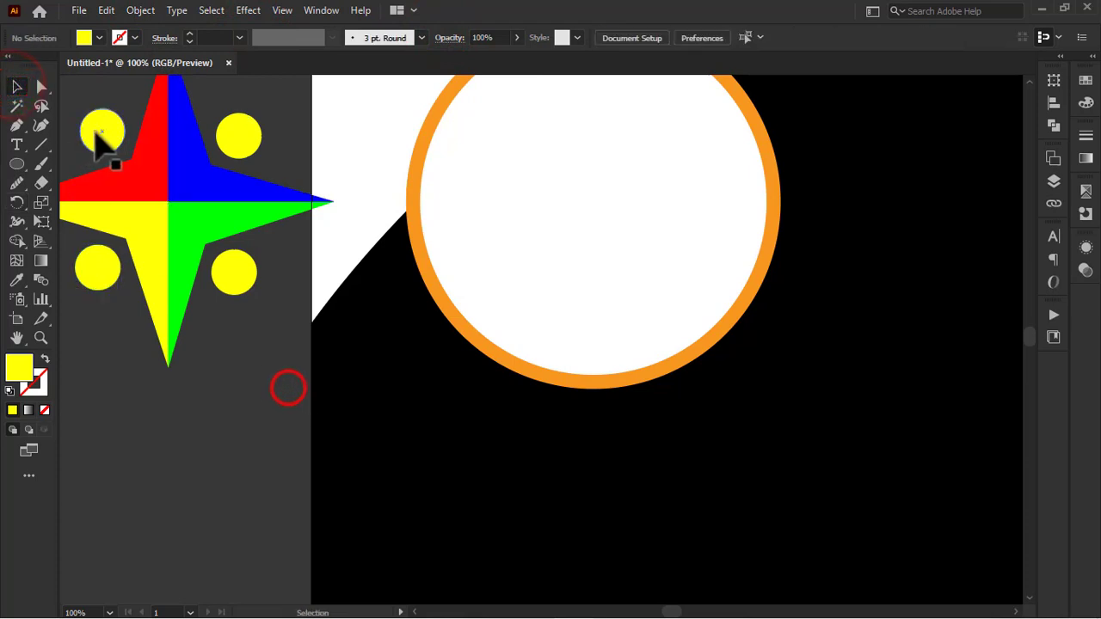
Step: Colour the top-left, lower-right and top-right dots red, green and blue from the star
{"action": "left_click", "coordinate": [99, 129]}
{"action": "key", "text": "i"}
{"action": "left_click", "coordinate": [135, 175]}
{"action": "left_click", "coordinate": [18, 87]}
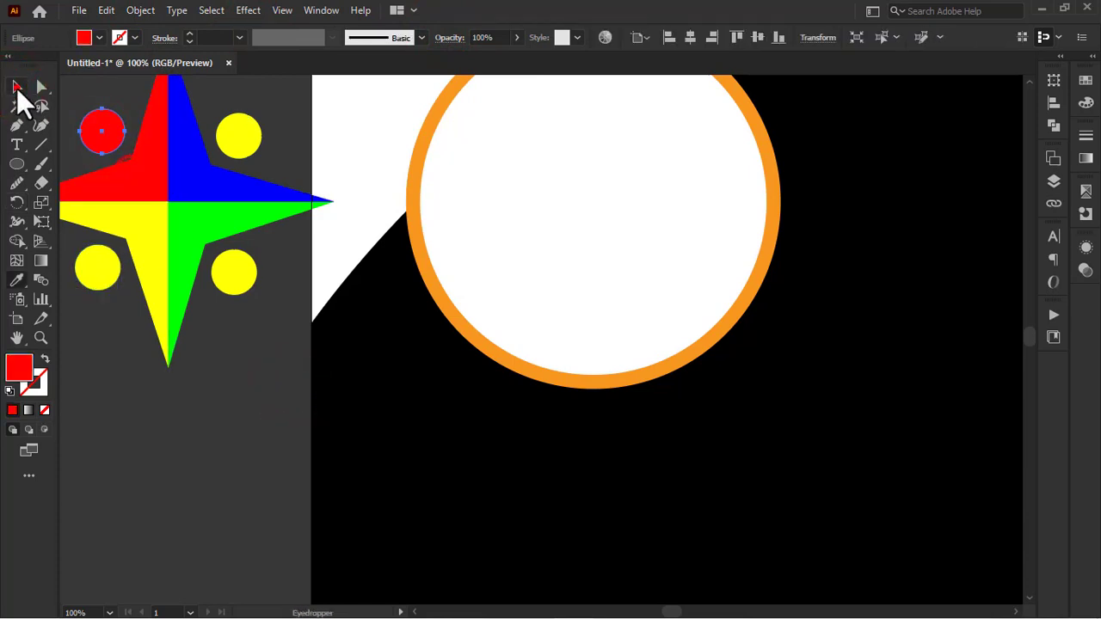
{"action": "left_click", "coordinate": [251, 277]}
{"action": "key", "text": "i"}
{"action": "left_click", "coordinate": [198, 231]}
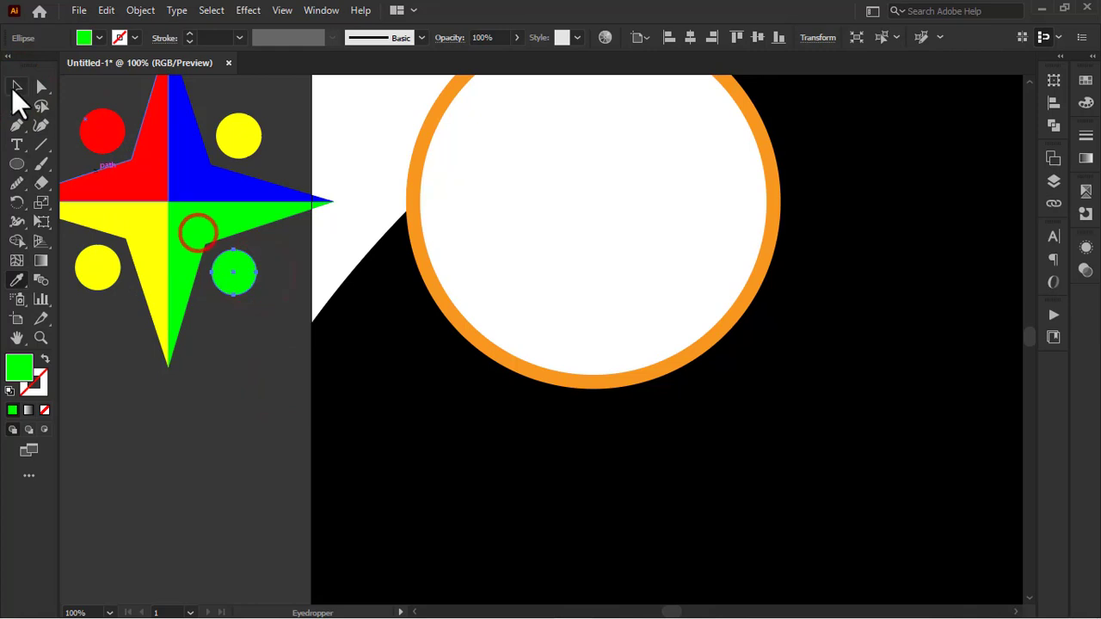
{"action": "left_click", "coordinate": [17, 87]}
{"action": "left_click", "coordinate": [238, 138]}
{"action": "key", "text": "i"}
{"action": "left_click", "coordinate": [215, 181]}
{"action": "left_click", "coordinate": [17, 87]}
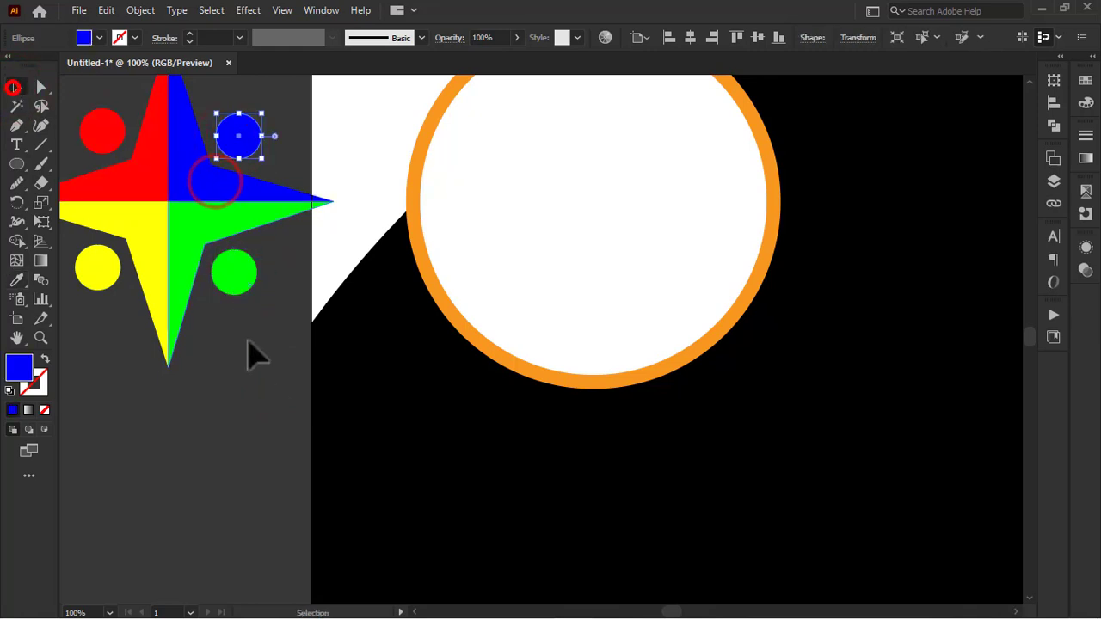
{"action": "left_click", "coordinate": [248, 364]}
Step: Round the corners of all four star pieces to about 10.6 px
{"action": "scroll", "coordinate": [270, 373], "scroll_direction": "down", "scroll_amount": 1}
{"action": "scroll", "coordinate": [196, 314], "scroll_direction": "up", "scroll_amount": 1}
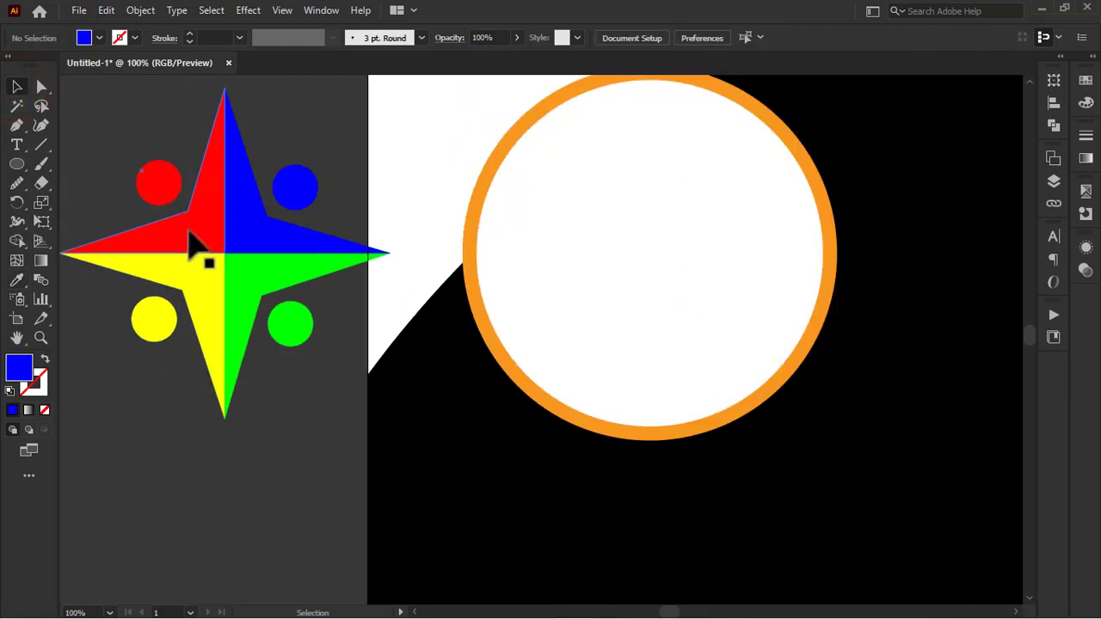
{"action": "left_click", "coordinate": [197, 243]}
{"action": "left_click", "coordinate": [251, 225], "text": "shift"}
{"action": "left_click", "coordinate": [250, 273], "text": "shift"}
{"action": "left_click", "coordinate": [184, 286], "text": "shift"}
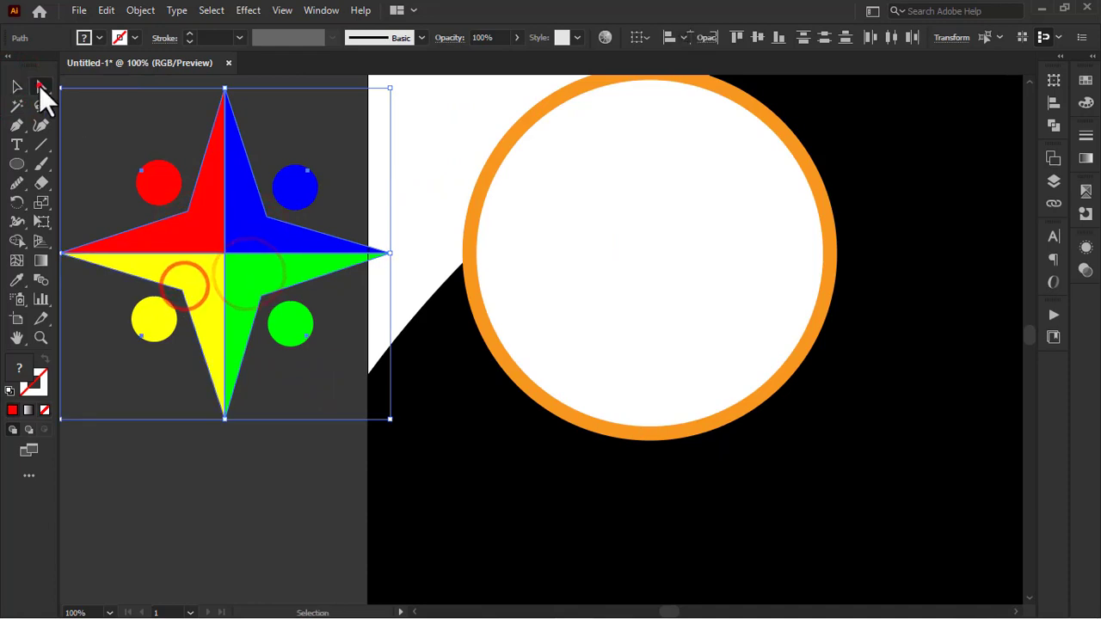
{"action": "left_click", "coordinate": [42, 86]}
{"action": "left_click_drag", "start_coordinate": [175, 304], "coordinate": [180, 302]}
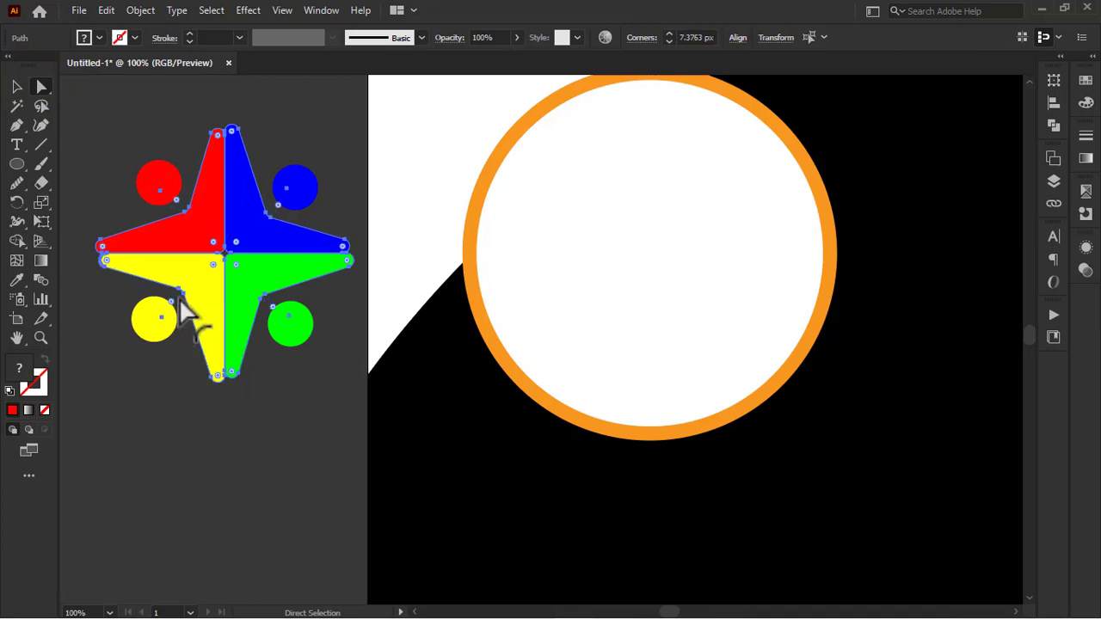
{"action": "left_click", "coordinate": [16, 86]}
{"action": "left_click", "coordinate": [157, 391]}
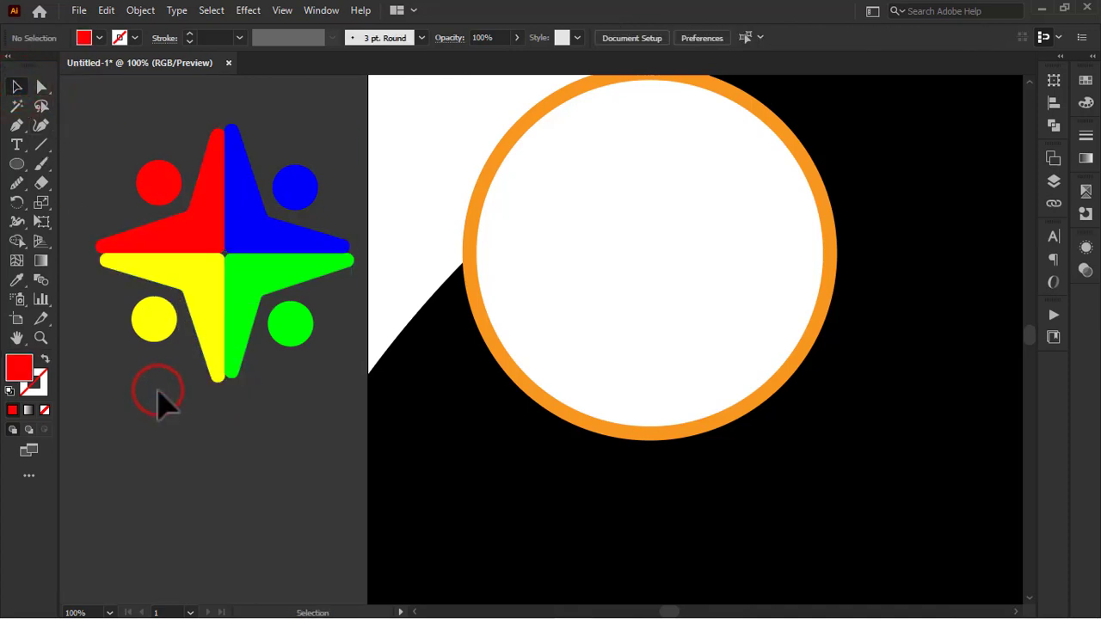
{"action": "scroll", "coordinate": [267, 465], "scroll_direction": "down", "scroll_amount": 1, "text": "alt"}
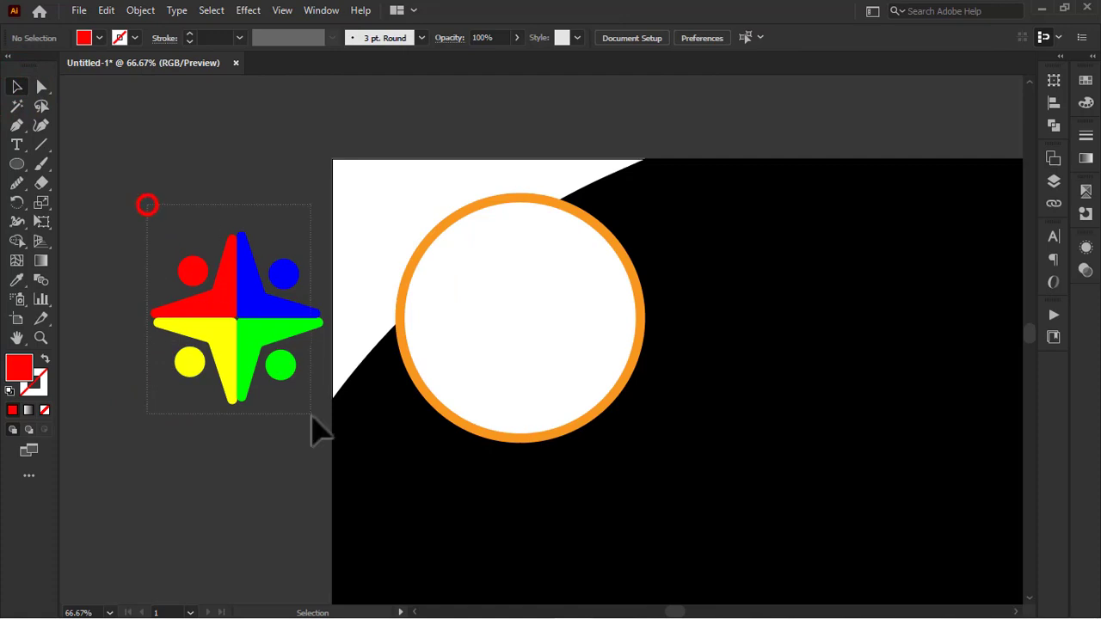
Step: Group the star and its four dots, and centre the logo inside the orange-ringed circle
{"action": "left_click_drag", "start_coordinate": [311, 421], "coordinate": [314, 420]}
{"action": "right_click", "coordinate": [253, 285]}
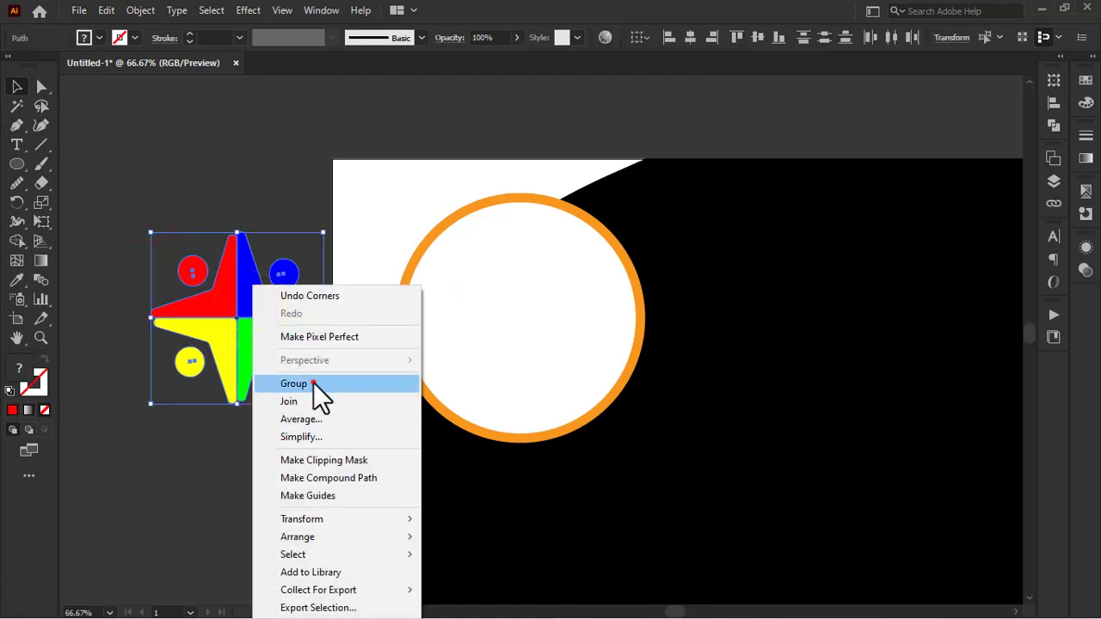
{"action": "left_click", "coordinate": [313, 382]}
{"action": "left_click", "coordinate": [535, 296], "text": "shift"}
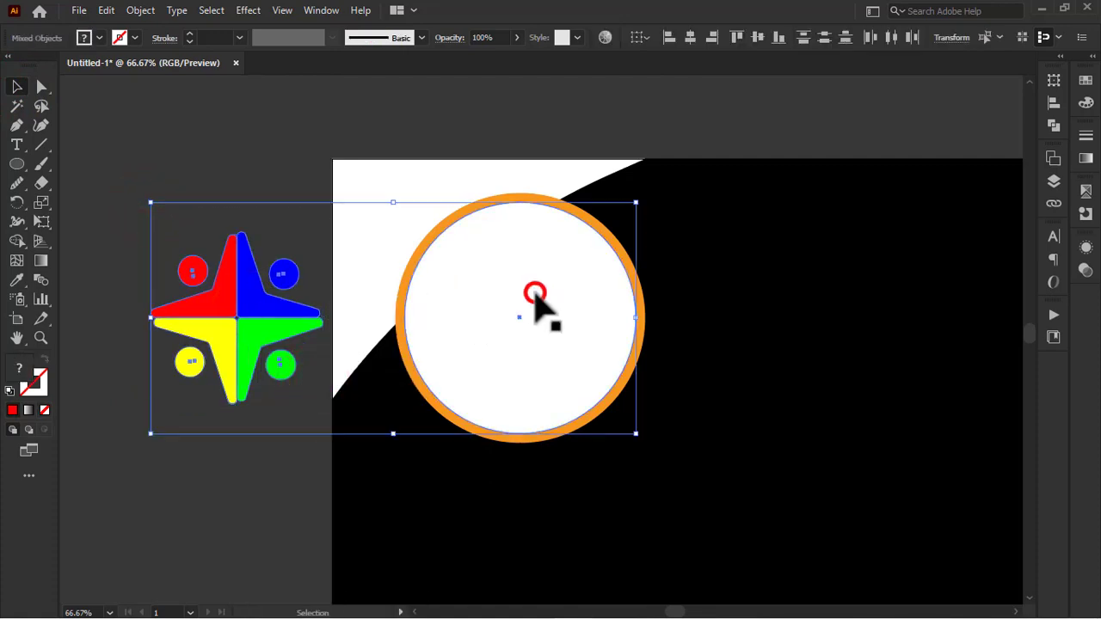
{"action": "left_click", "coordinate": [691, 38]}
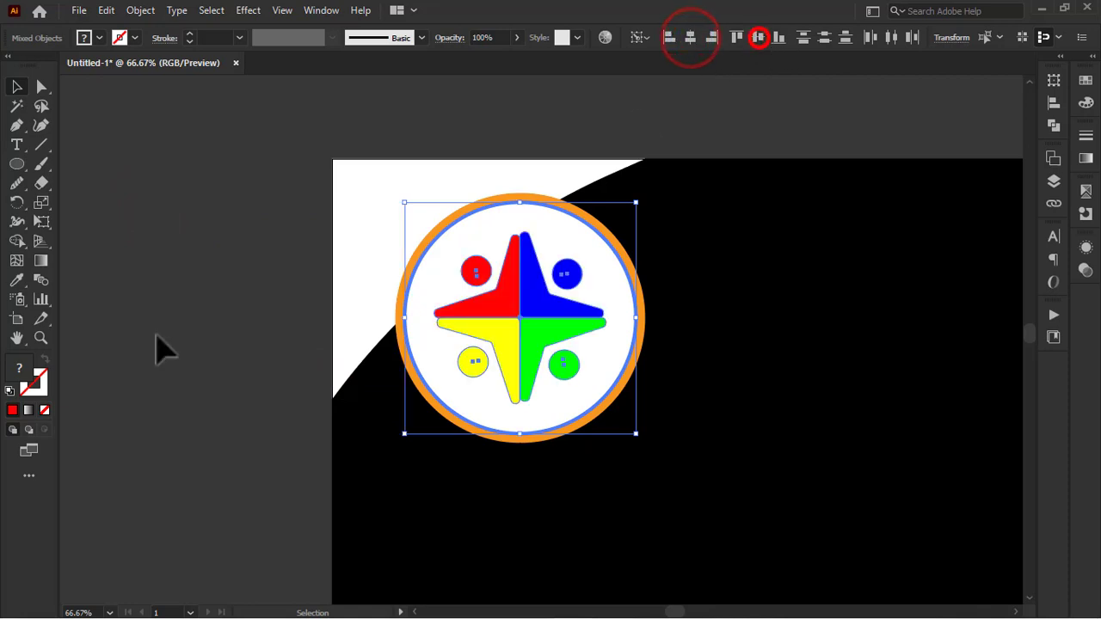
{"action": "left_click", "coordinate": [216, 308]}
Step: In the isolated logo group, recolour one star quadrant dark navy
{"action": "scroll", "coordinate": [220, 318], "scroll_direction": "down", "scroll_amount": 1}
{"action": "scroll", "coordinate": [219, 319], "scroll_direction": "down", "scroll_amount": 1}
{"action": "scroll", "coordinate": [221, 320], "scroll_direction": "down", "scroll_amount": 2}
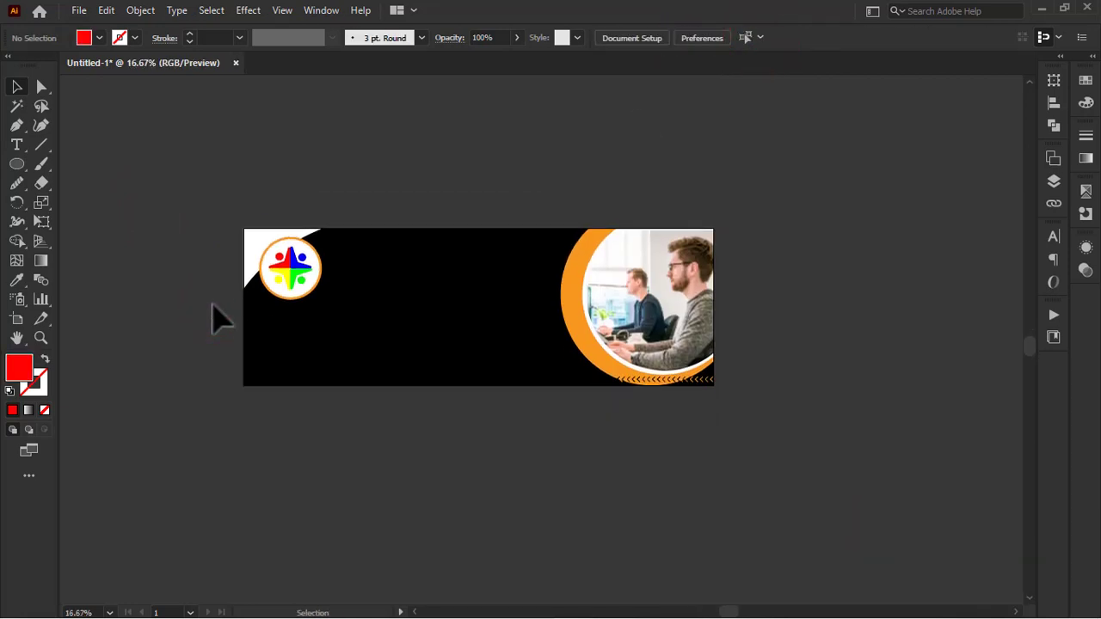
{"action": "scroll", "coordinate": [283, 284], "scroll_direction": "up", "scroll_amount": 2}
{"action": "scroll", "coordinate": [278, 289], "scroll_direction": "up", "scroll_amount": 1}
{"action": "scroll", "coordinate": [278, 288], "scroll_direction": "up", "scroll_amount": 2}
{"action": "left_click", "coordinate": [278, 288]}
{"action": "double_click", "coordinate": [280, 292]}
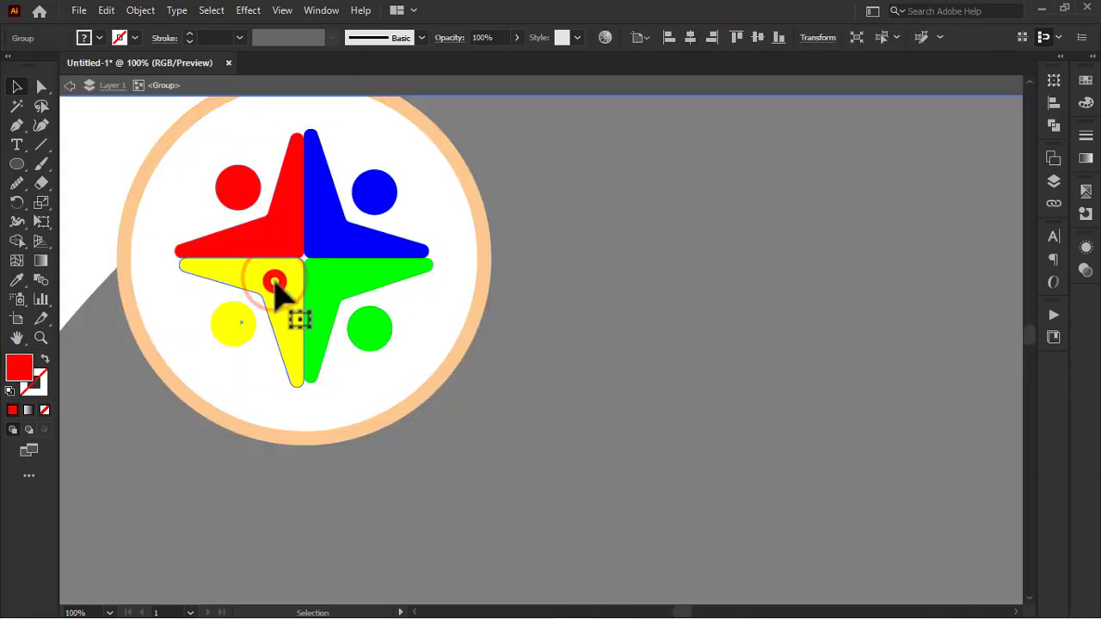
{"action": "left_click", "coordinate": [275, 288]}
{"action": "left_click", "coordinate": [232, 326]}
{"action": "left_click", "coordinate": [99, 38]}
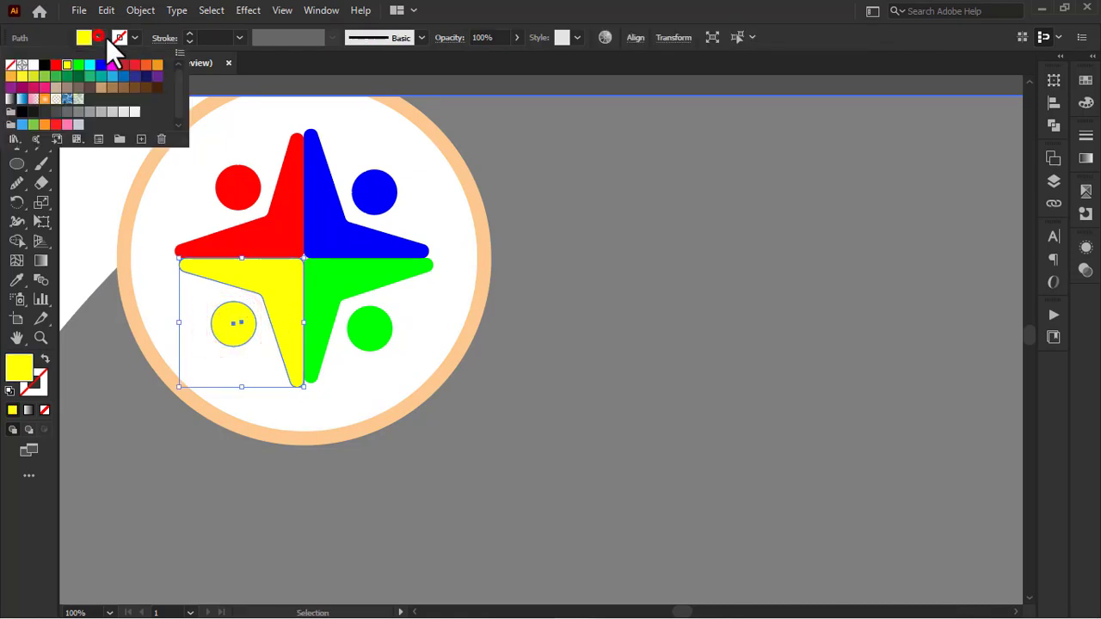
{"action": "left_click", "coordinate": [112, 65]}
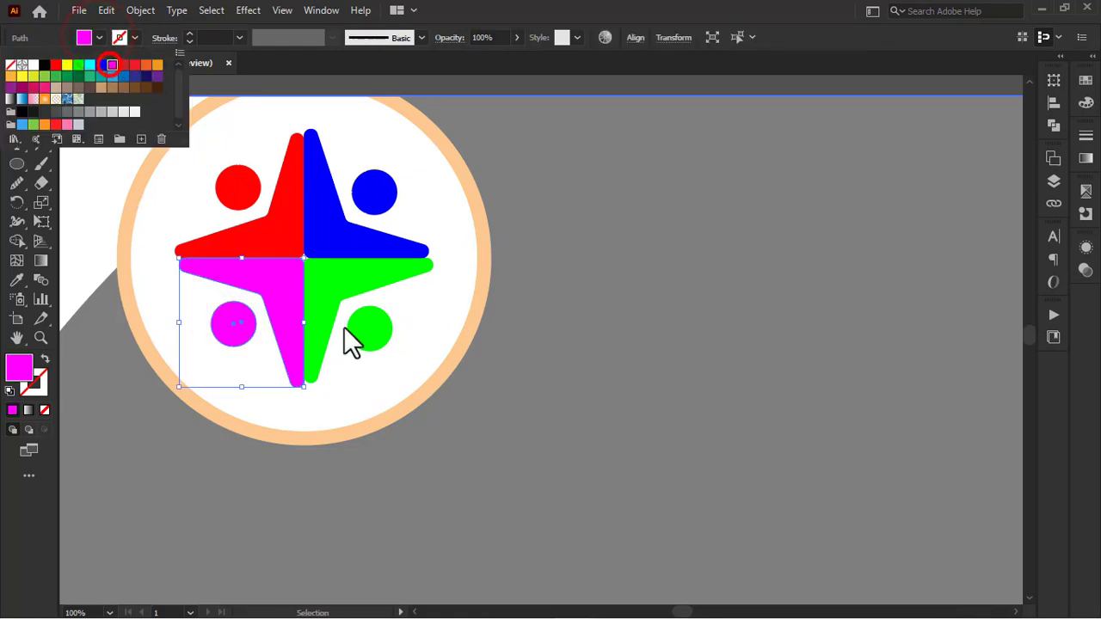
{"action": "left_click", "coordinate": [145, 77]}
{"action": "double_click", "coordinate": [693, 379]}
Step: In the isolated logo group, recolour the lower-left quadrant and its dot light blue
{"action": "scroll", "coordinate": [693, 380], "scroll_direction": "down", "scroll_amount": 3}
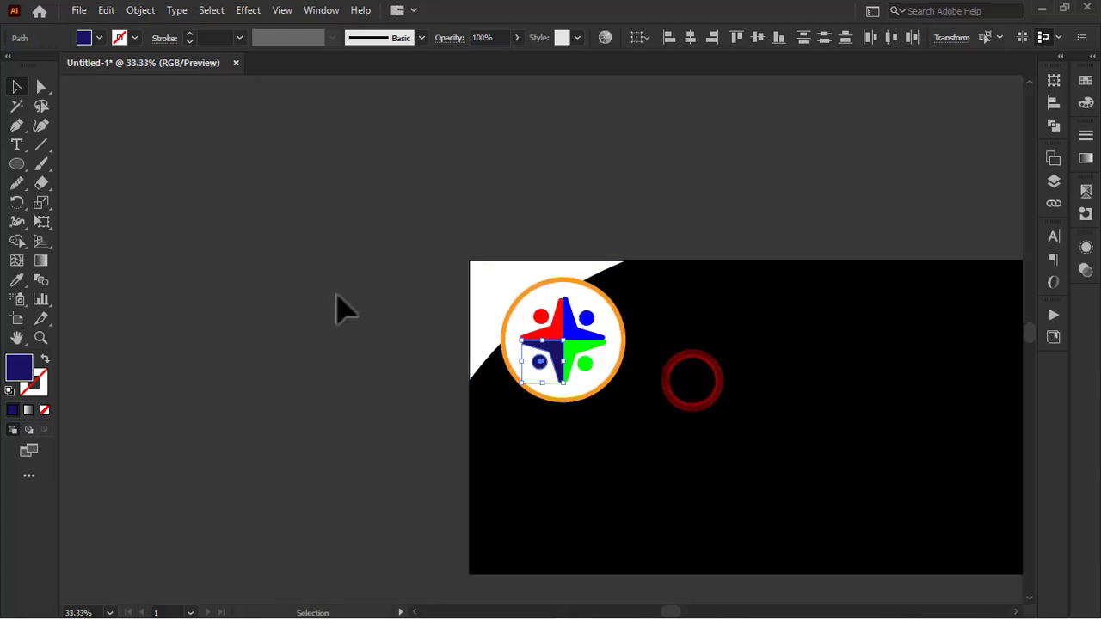
{"action": "left_click", "coordinate": [335, 306]}
{"action": "scroll", "coordinate": [335, 302], "scroll_direction": "down", "scroll_amount": 1}
{"action": "scroll", "coordinate": [418, 389], "scroll_direction": "down", "scroll_amount": 1}
{"action": "scroll", "coordinate": [523, 381], "scroll_direction": "up", "scroll_amount": 1}
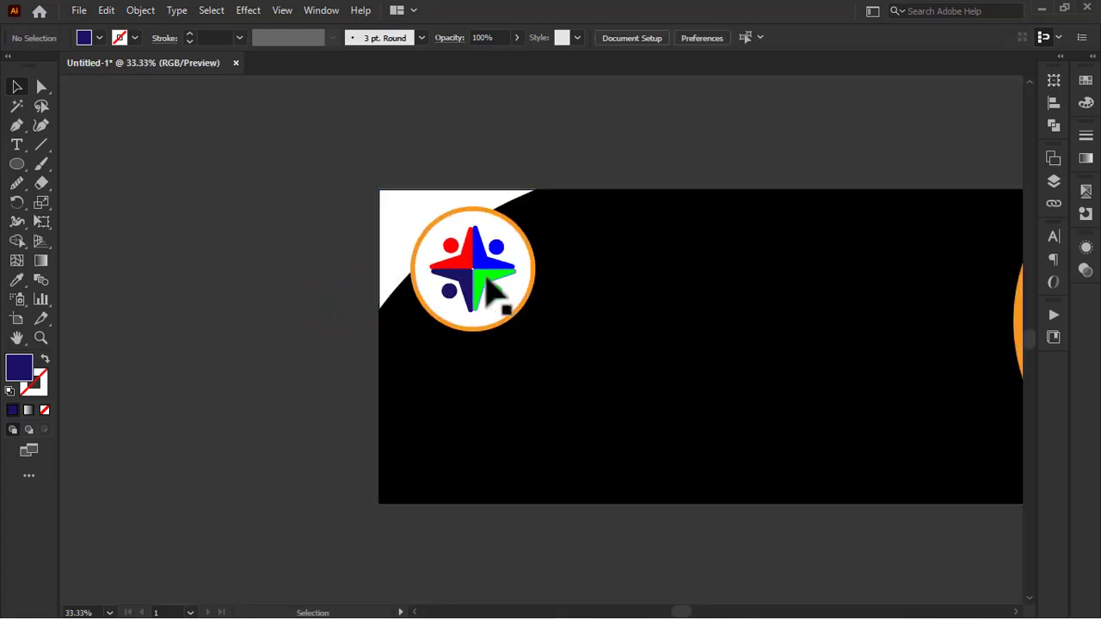
{"action": "scroll", "coordinate": [238, 356], "scroll_direction": "down", "scroll_amount": 1}
{"action": "scroll", "coordinate": [400, 322], "scroll_direction": "up", "scroll_amount": 3}
{"action": "left_click", "coordinate": [437, 292]}
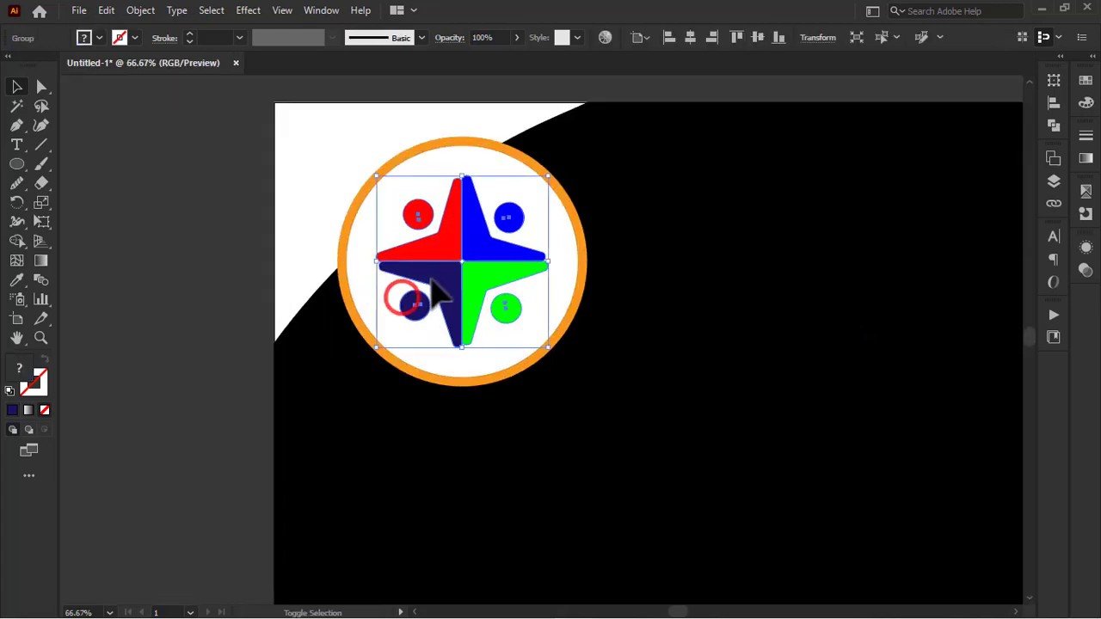
{"action": "double_click", "coordinate": [438, 293]}
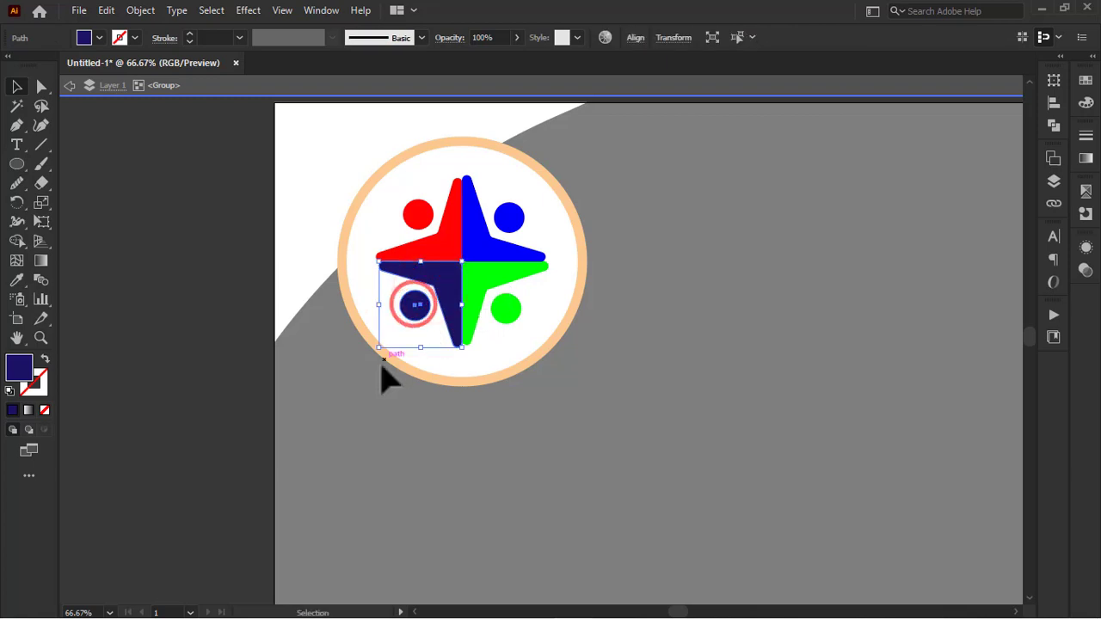
{"action": "mouse_move", "coordinate": [419, 327]}
{"action": "left_mouse_down"}
{"action": "mouse_move", "coordinate": [432, 287]}
{"action": "mouse_move", "coordinate": [416, 306]}
{"action": "left_mouse_up"}
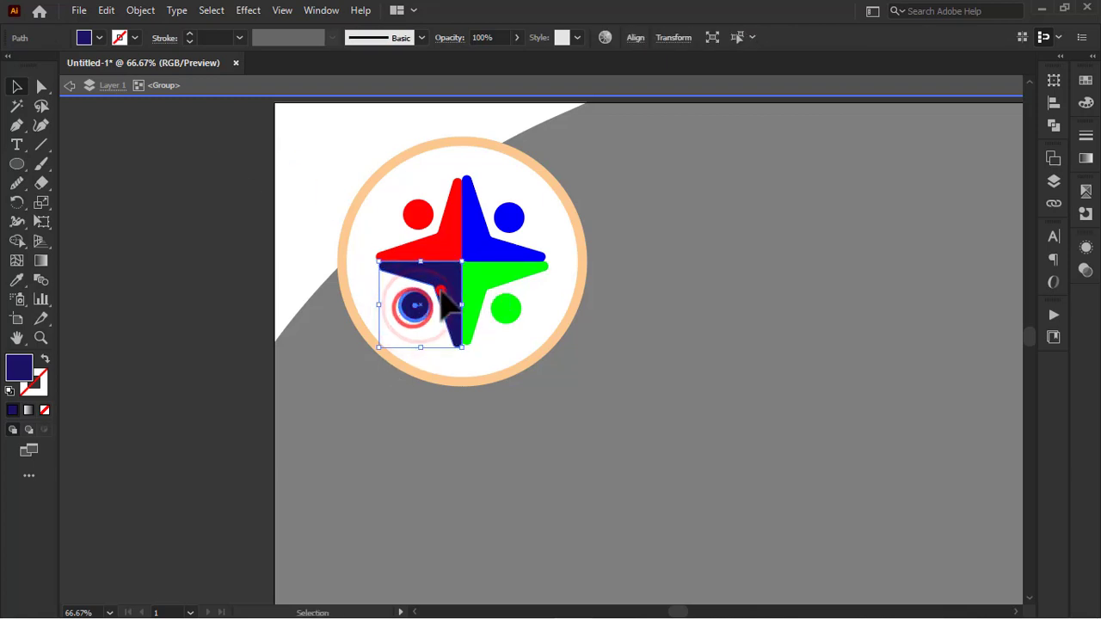
{"action": "left_click", "coordinate": [95, 37]}
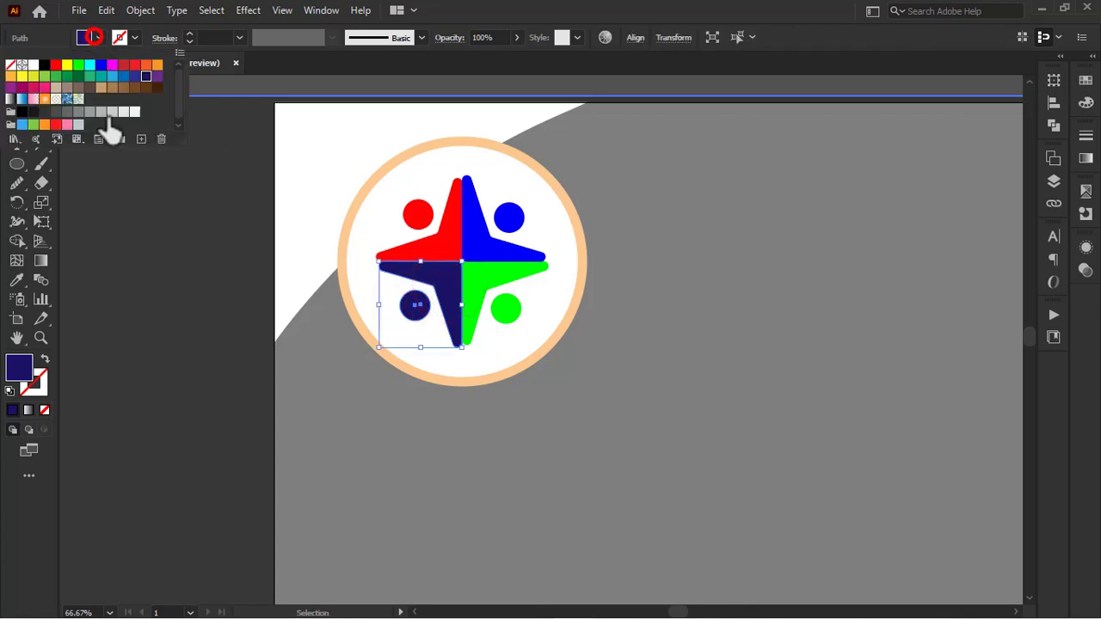
{"action": "left_click", "coordinate": [21, 77]}
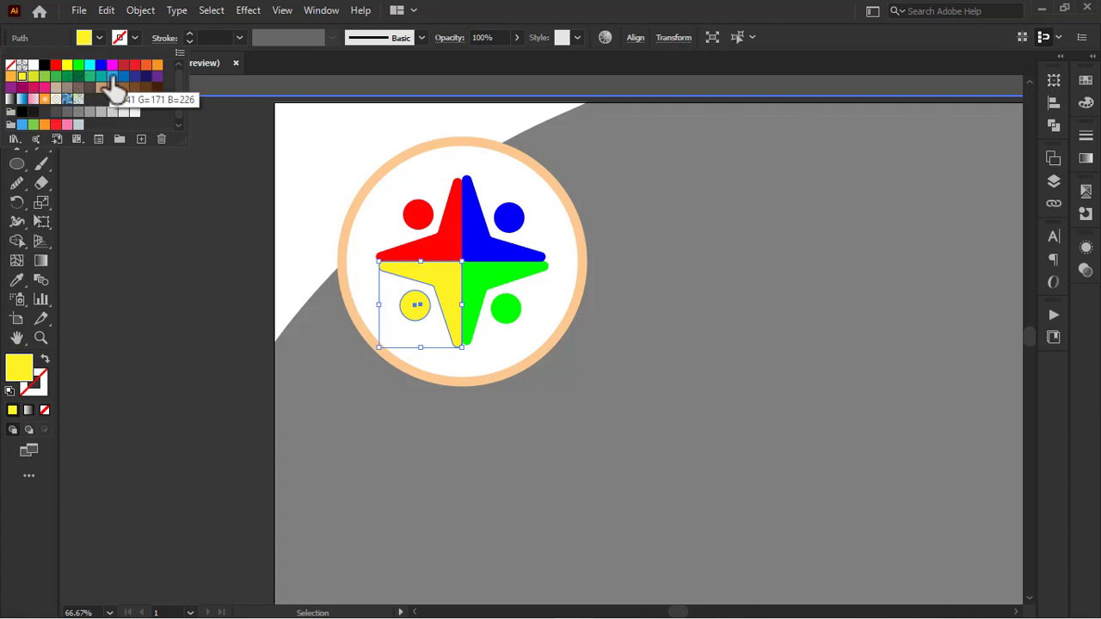
{"action": "left_click", "coordinate": [112, 79]}
{"action": "double_click", "coordinate": [159, 303]}
Step: Fit the whole banner back into the window with Ctrl+0
{"action": "key", "text": "ctrl+0"}
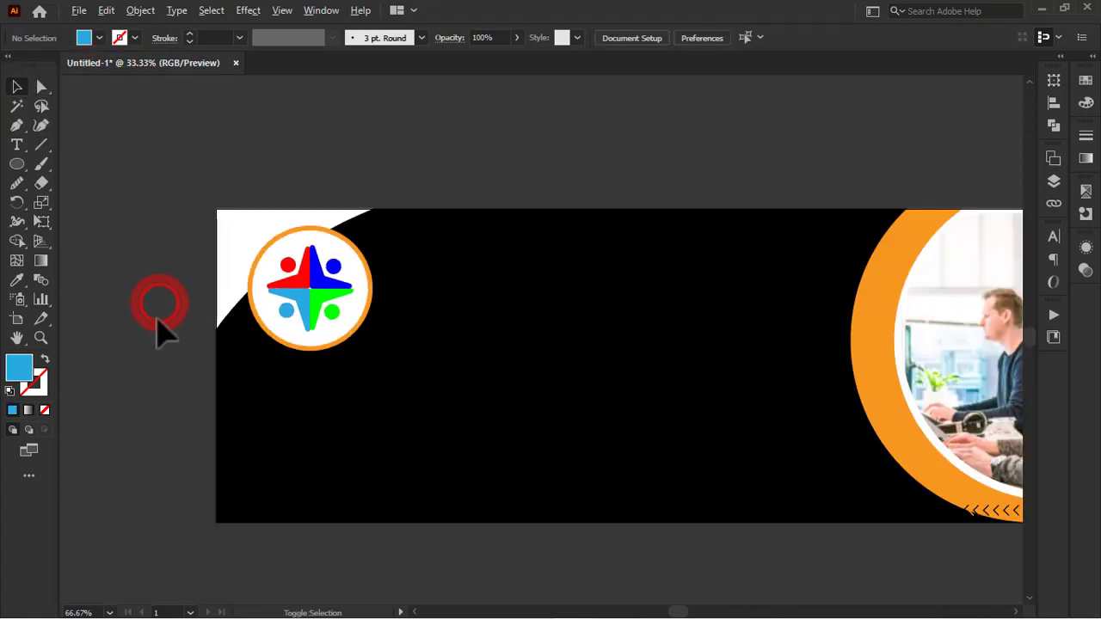
{"action": "scroll", "coordinate": [480, 447], "scroll_direction": "down", "scroll_amount": 4}
{"action": "scroll", "coordinate": [438, 453], "scroll_direction": "up", "scroll_amount": 3}
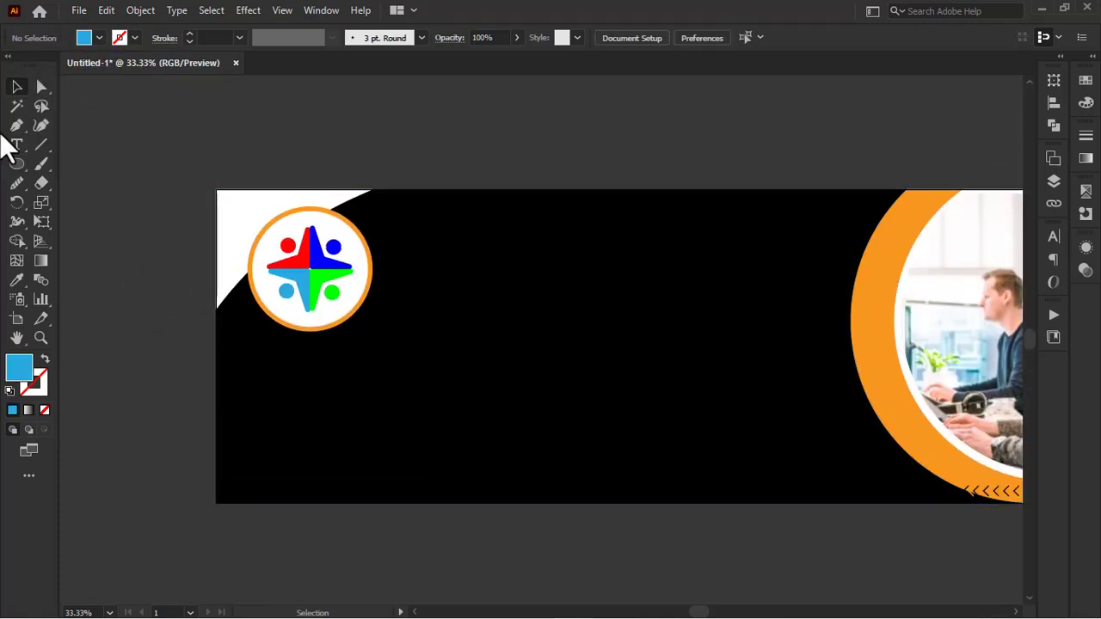
{"action": "left_click", "coordinate": [18, 144]}
Step: Place a text object right of the logo, enlarged to about 110 pt with an orange fill
{"action": "left_click", "coordinate": [17, 144]}
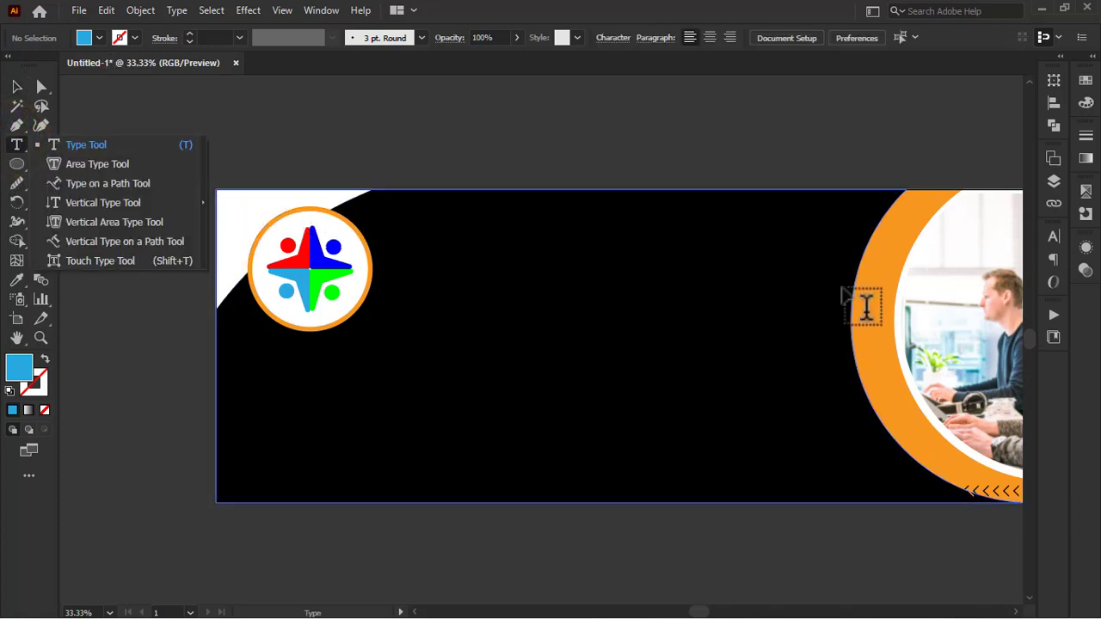
{"action": "left_click", "coordinate": [420, 229]}
{"action": "left_click", "coordinate": [16, 86]}
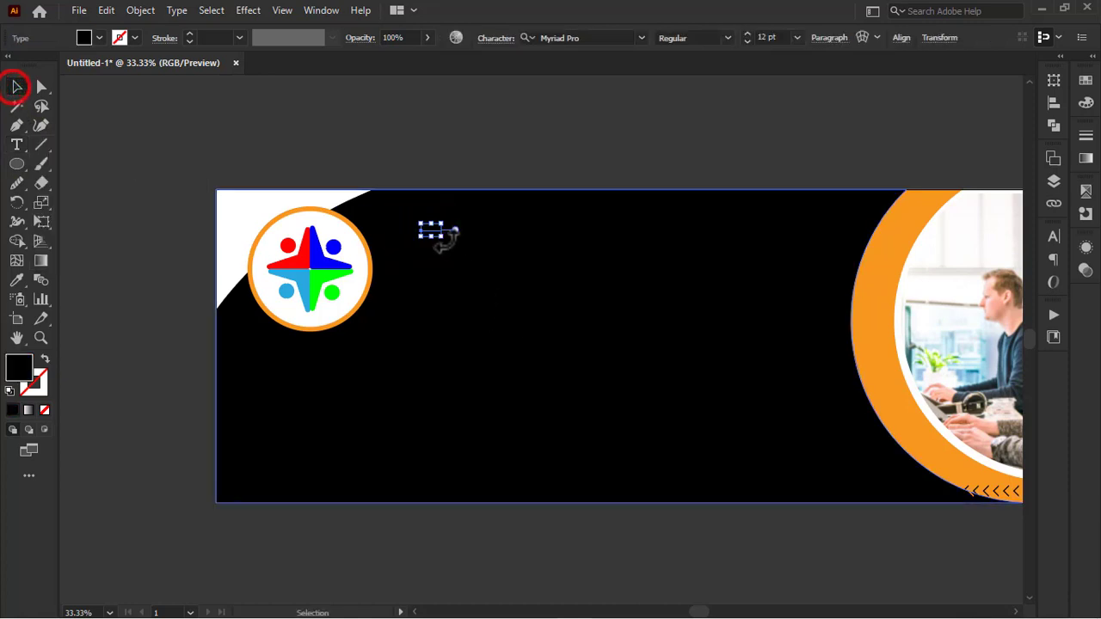
{"action": "left_click_drag", "start_coordinate": [442, 238], "coordinate": [781, 326]}
{"action": "left_click", "coordinate": [99, 38]}
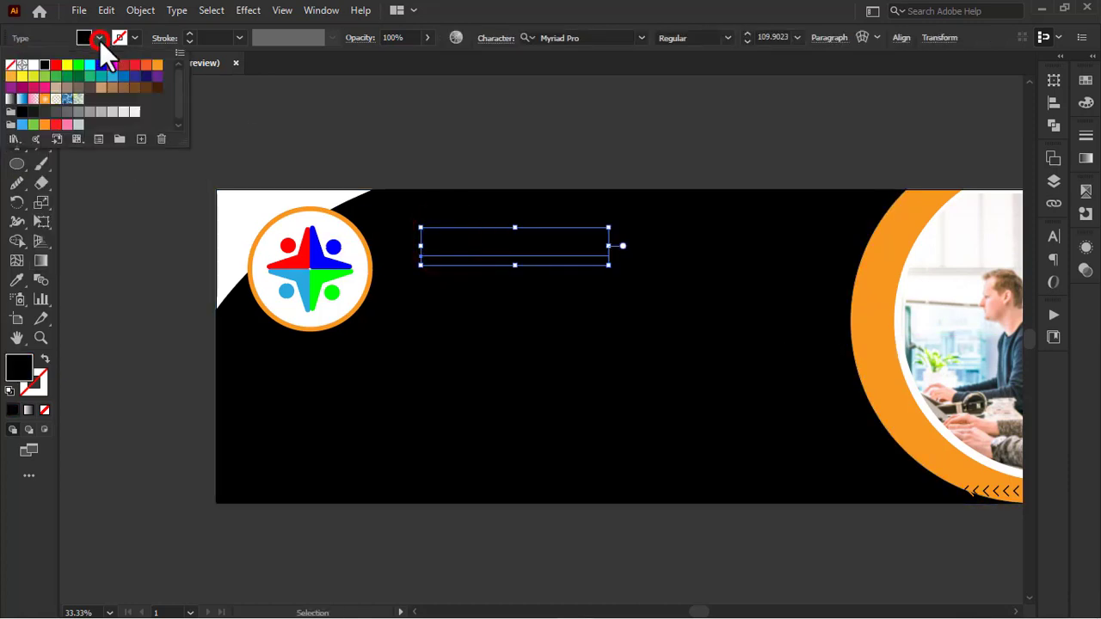
{"action": "left_click", "coordinate": [145, 66]}
{"action": "left_click", "coordinate": [393, 135]}
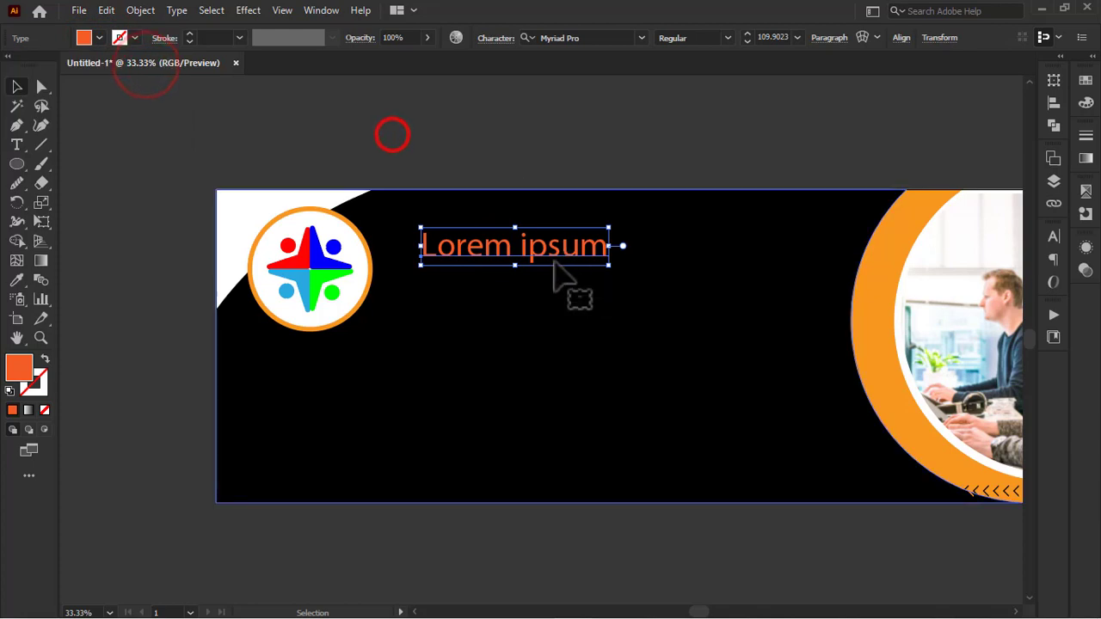
Step: Replace the placeholder with the headline text, converted to UPPERCASE and set Bold
{"action": "double_click", "coordinate": [578, 246]}
{"action": "triple_click", "coordinate": [578, 247]}
{"action": "type", "text": "Web banner design"}
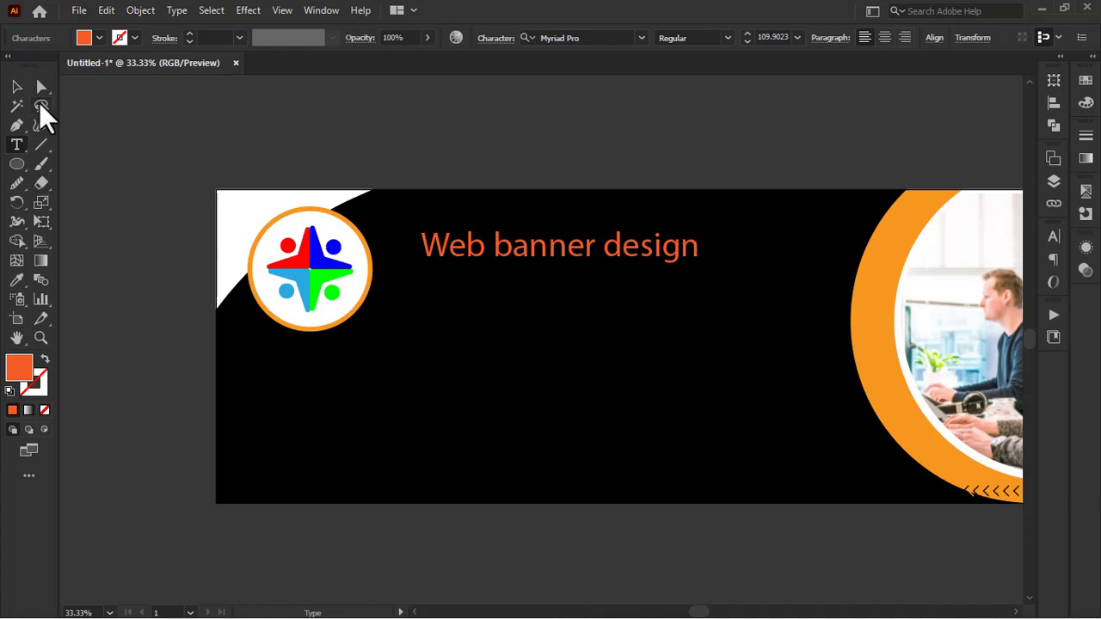
{"action": "left_click", "coordinate": [17, 87]}
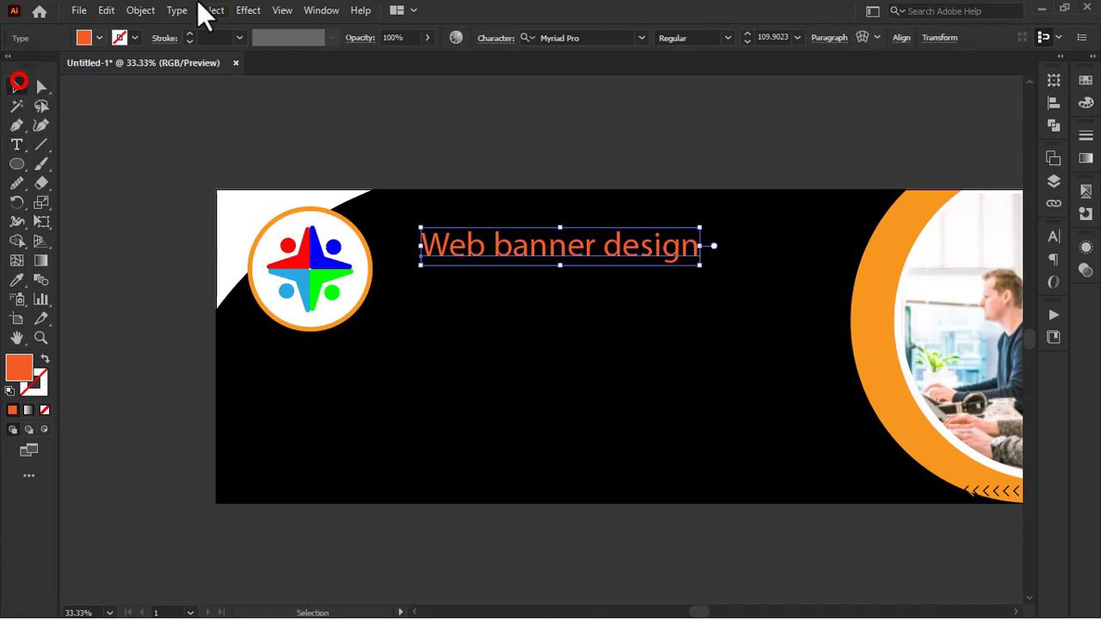
{"action": "left_click", "coordinate": [176, 11]}
{"action": "left_click", "coordinate": [431, 257]}
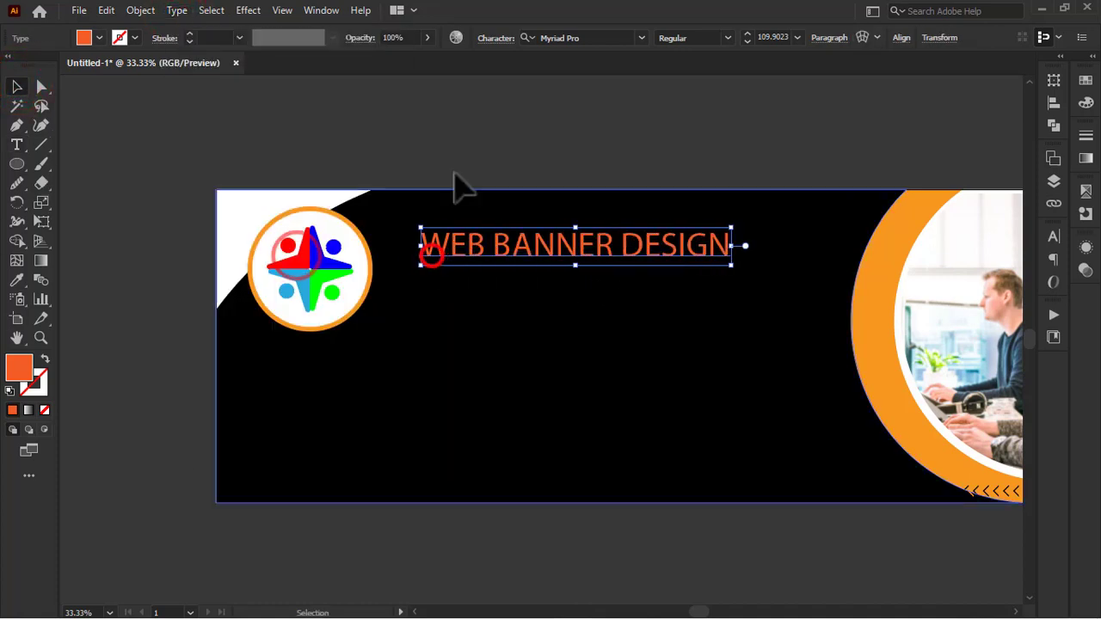
{"action": "left_click", "coordinate": [728, 37]}
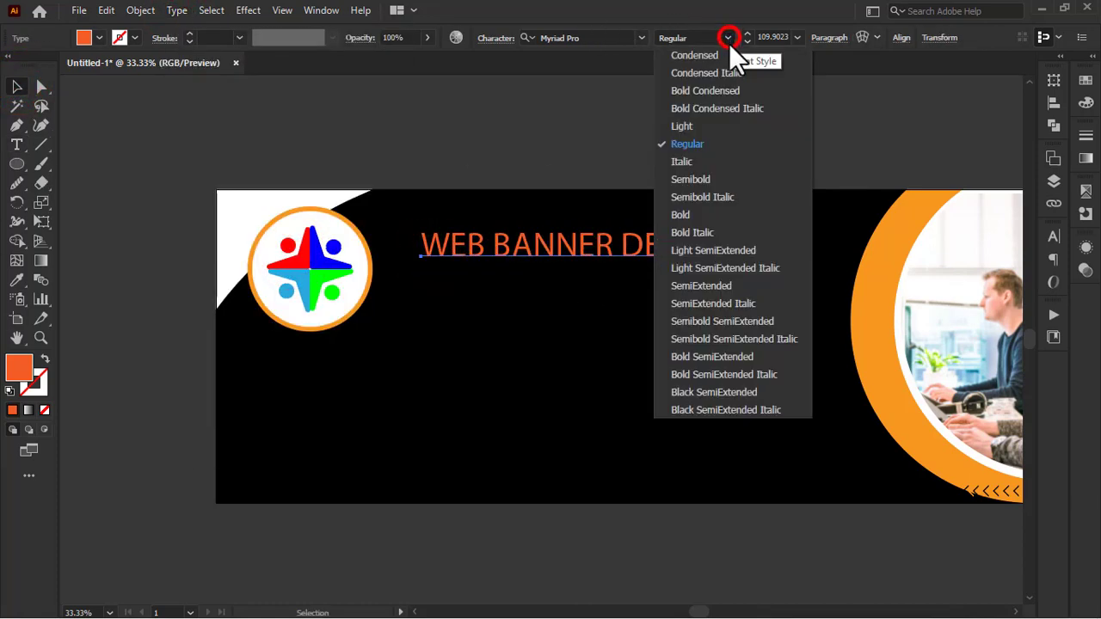
{"action": "left_click", "coordinate": [694, 213]}
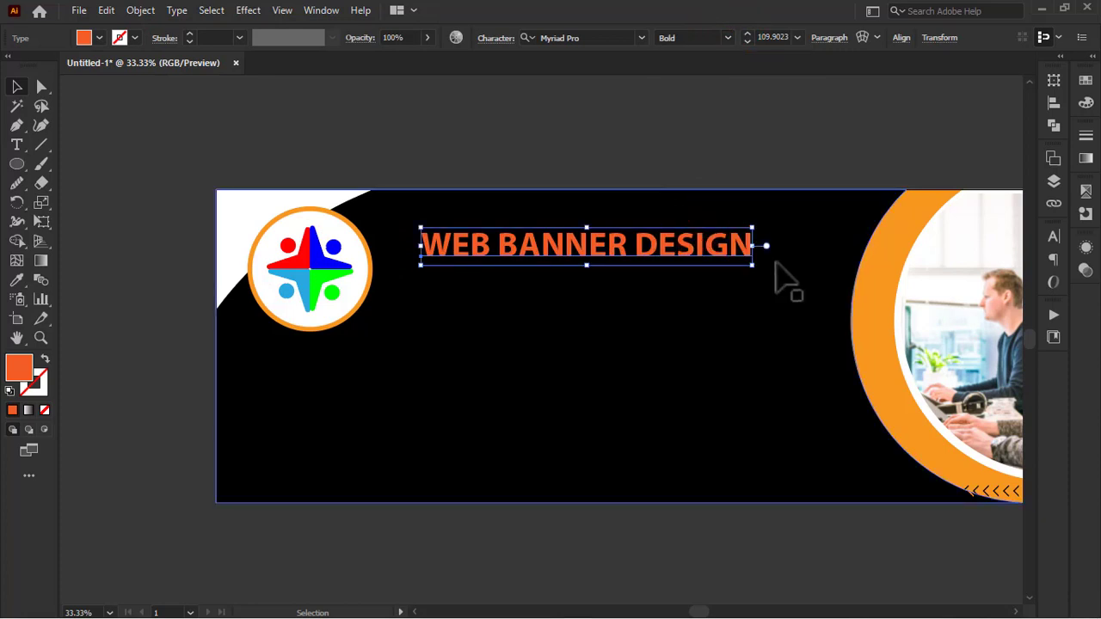
Step: Change the headline fill to a warmer orange
{"action": "left_click", "coordinate": [647, 125]}
{"action": "left_click", "coordinate": [586, 249]}
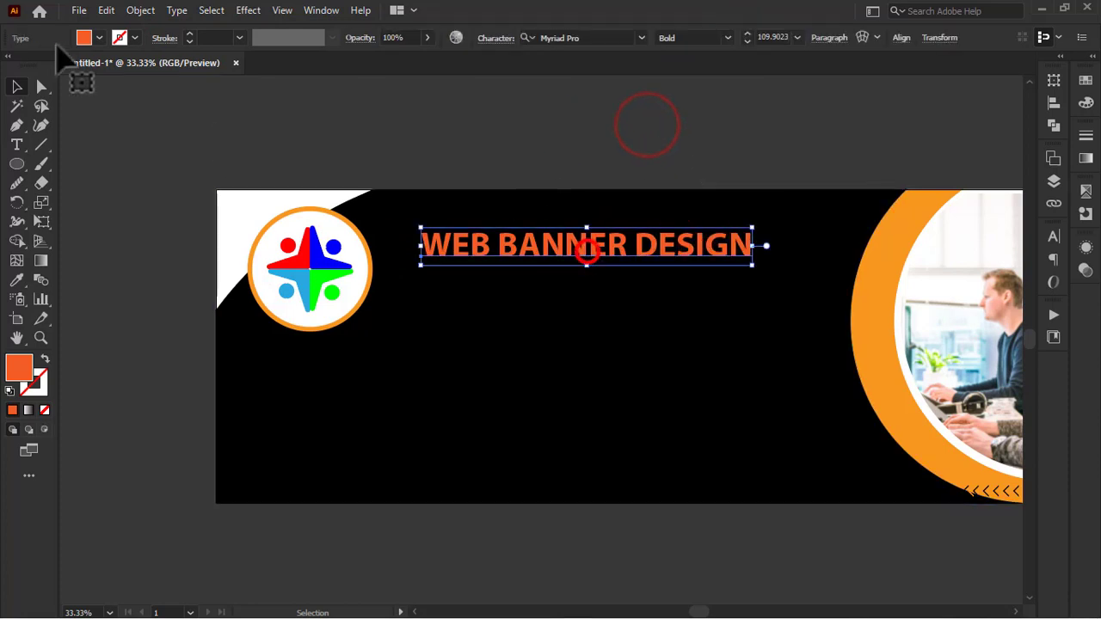
{"action": "left_click", "coordinate": [100, 38]}
{"action": "left_click", "coordinate": [135, 66]}
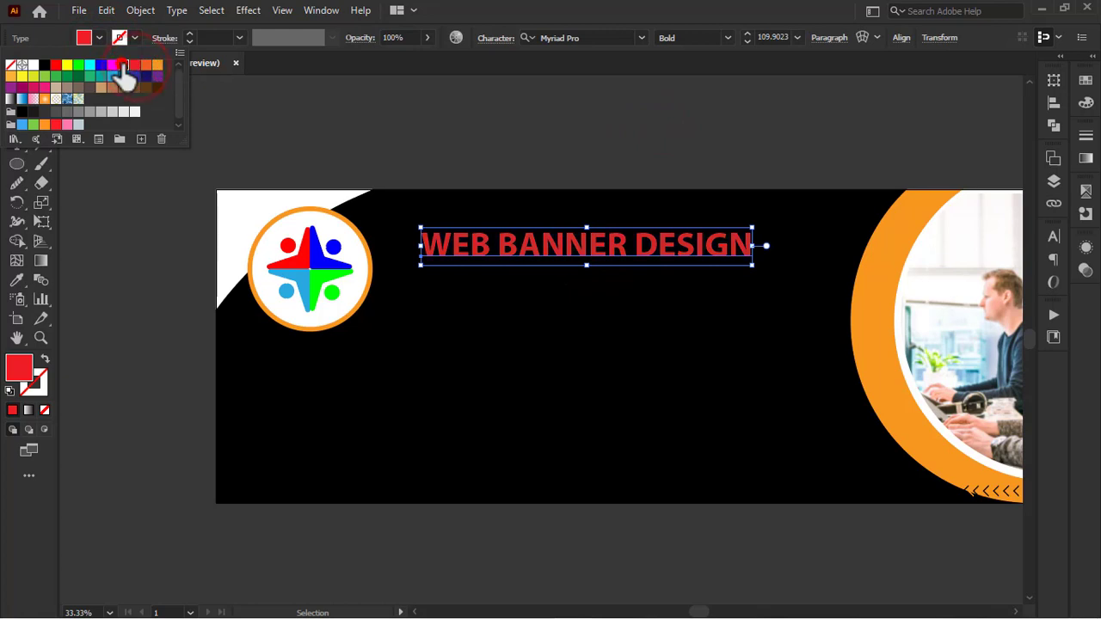
{"action": "left_click", "coordinate": [155, 66]}
{"action": "left_click", "coordinate": [154, 47]}
{"action": "left_click", "coordinate": [517, 111]}
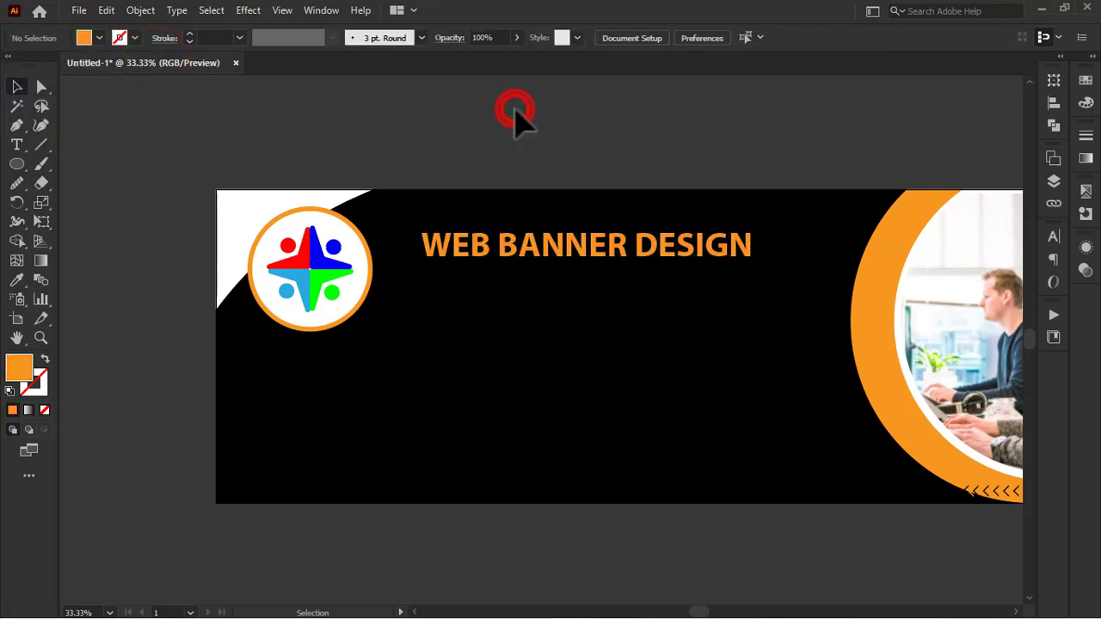
Step: Enlarge the headline to about 136 pt
{"action": "scroll", "coordinate": [516, 112], "scroll_direction": "down", "scroll_amount": 2}
{"action": "left_click", "coordinate": [627, 174]}
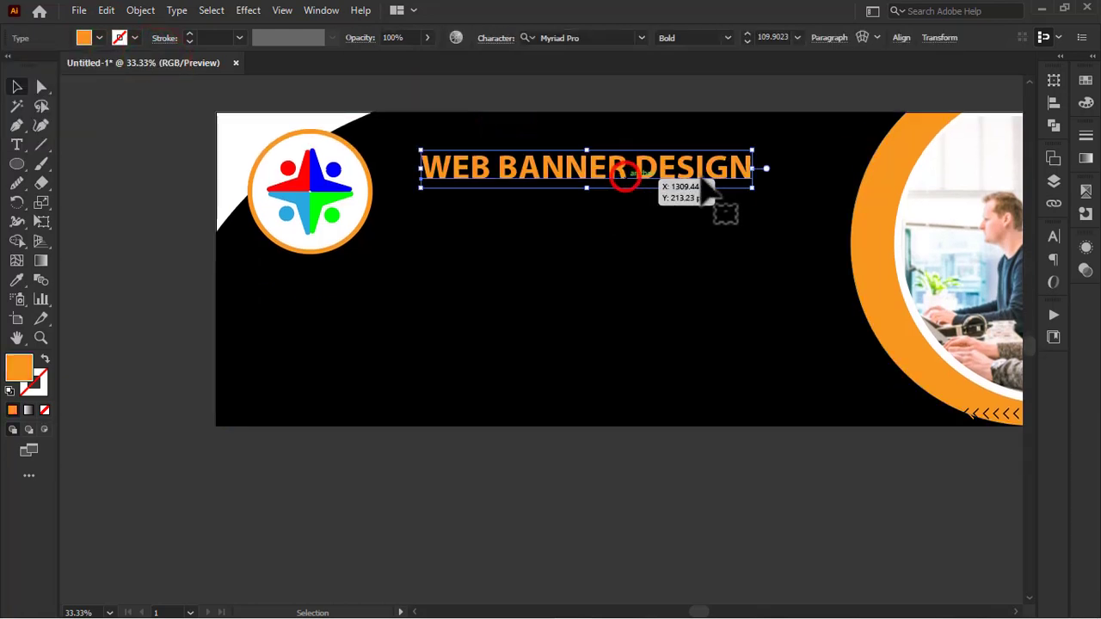
{"action": "double_click", "coordinate": [752, 169]}
{"action": "left_click_drag", "start_coordinate": [753, 169], "coordinate": [852, 201]}
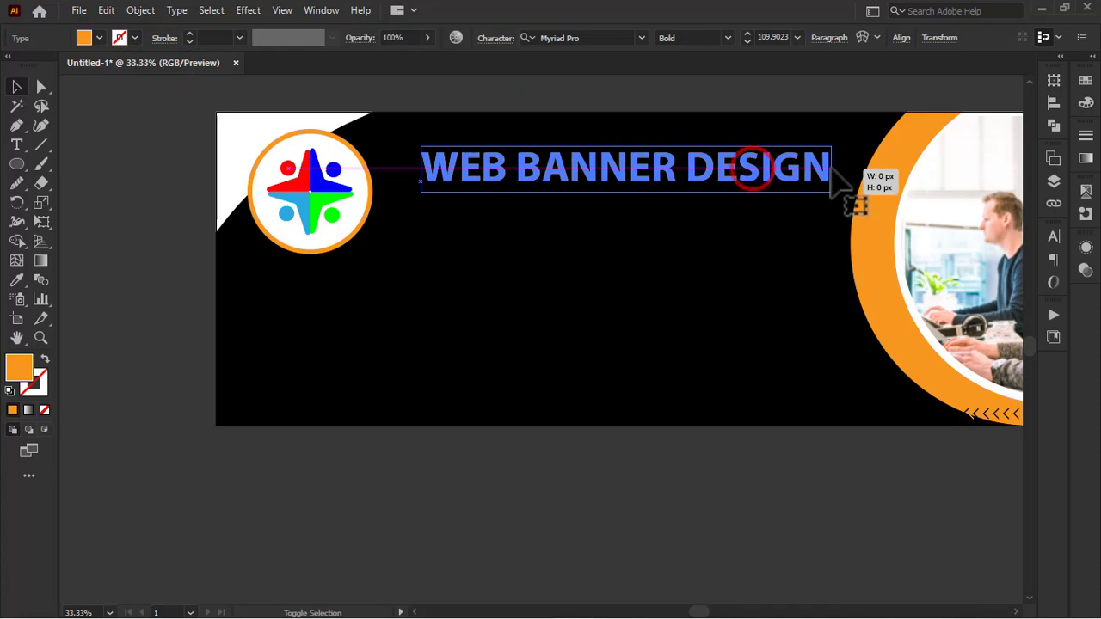
{"action": "left_click", "coordinate": [156, 228]}
Step: Duplicate the headline to a second line below and retype it as 'free'
{"action": "left_click_drag", "start_coordinate": [551, 167], "coordinate": [559, 225]}
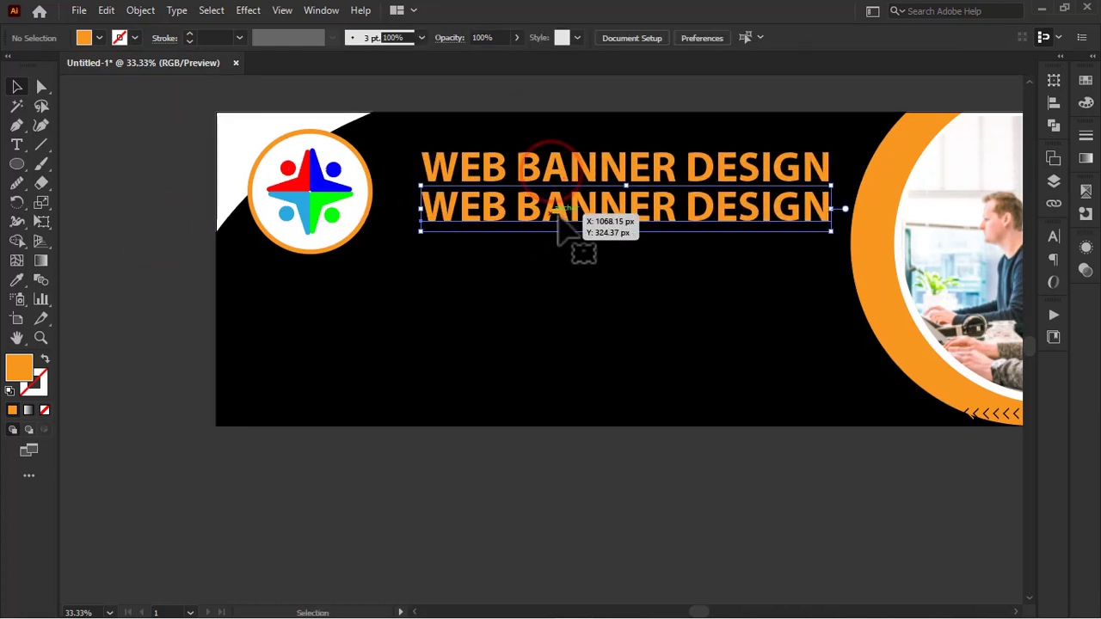
{"action": "double_click", "coordinate": [565, 222]}
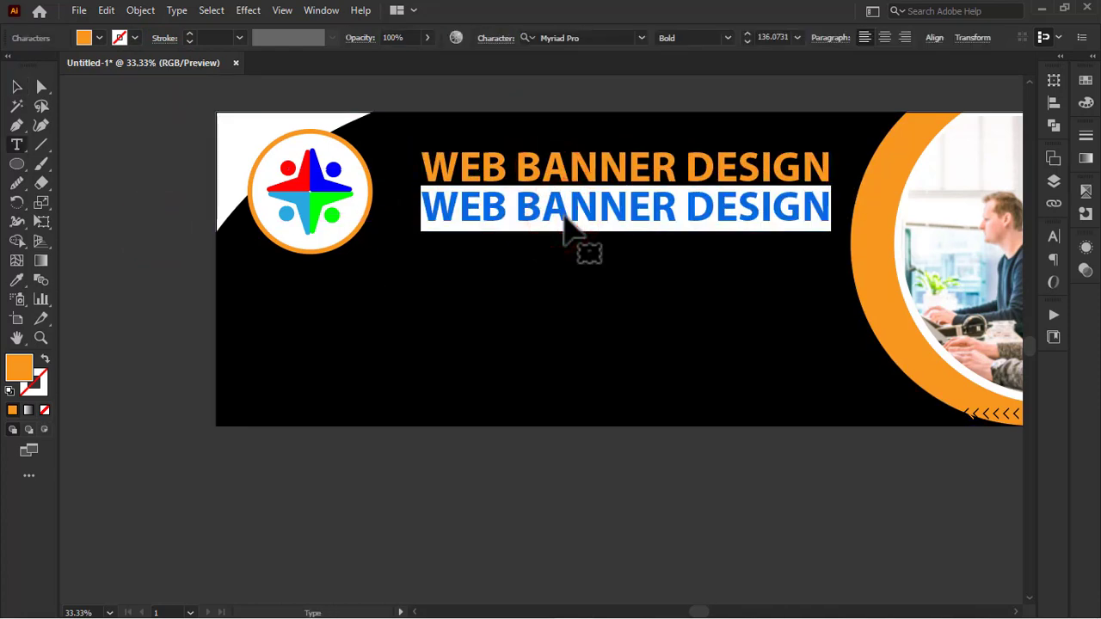
{"action": "type", "text": "free Graphic design tutorial"}
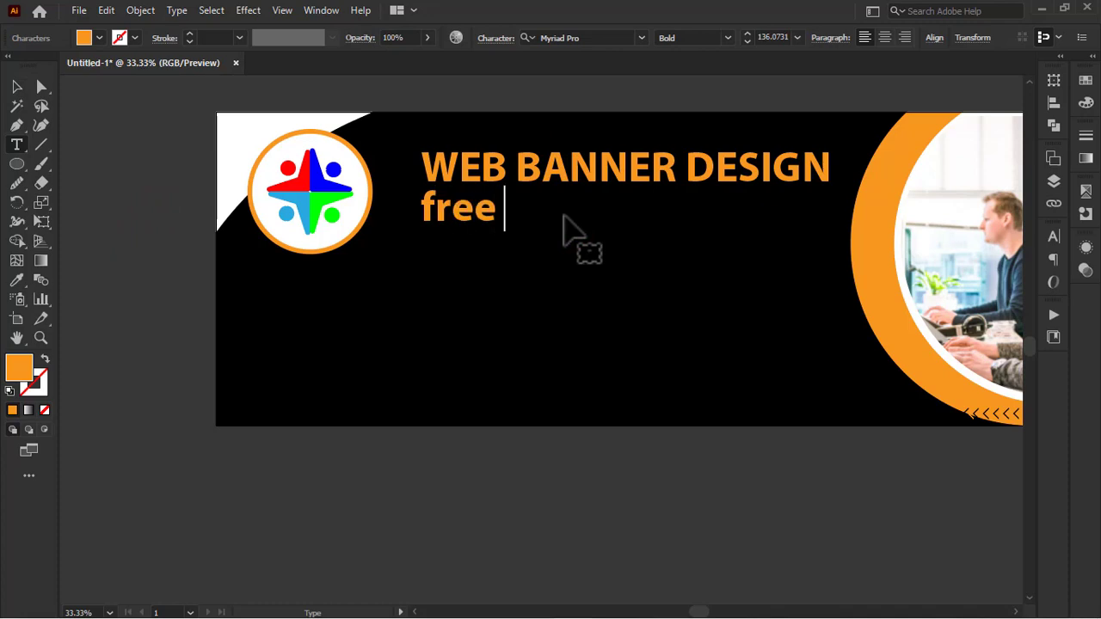
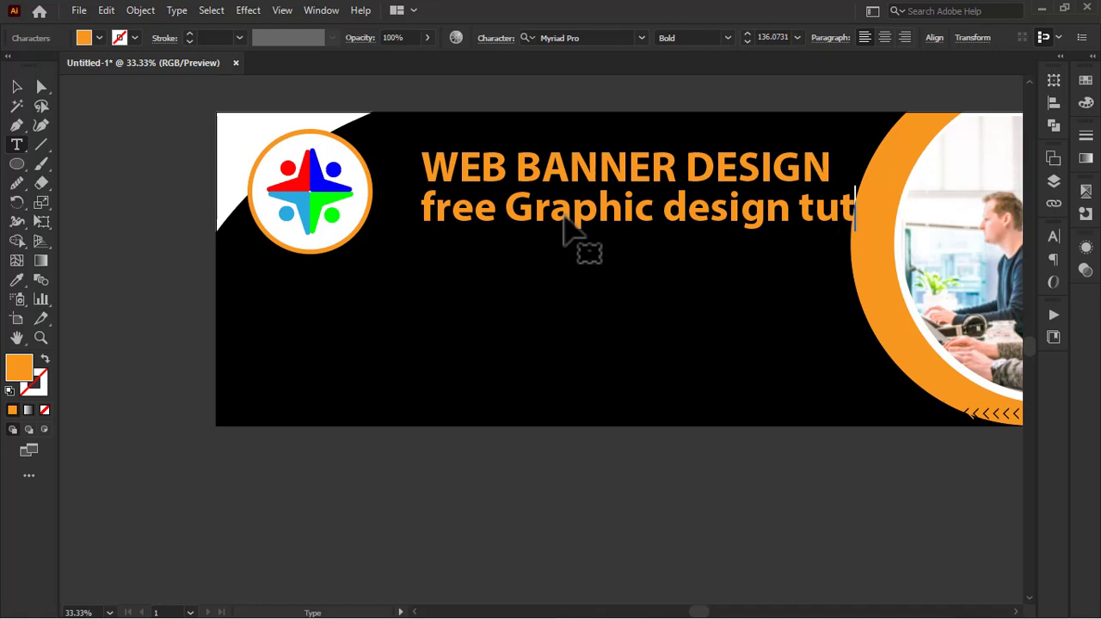
Step: Resize the subtitle line and set its font size to 18 pt
{"action": "left_click", "coordinate": [16, 87]}
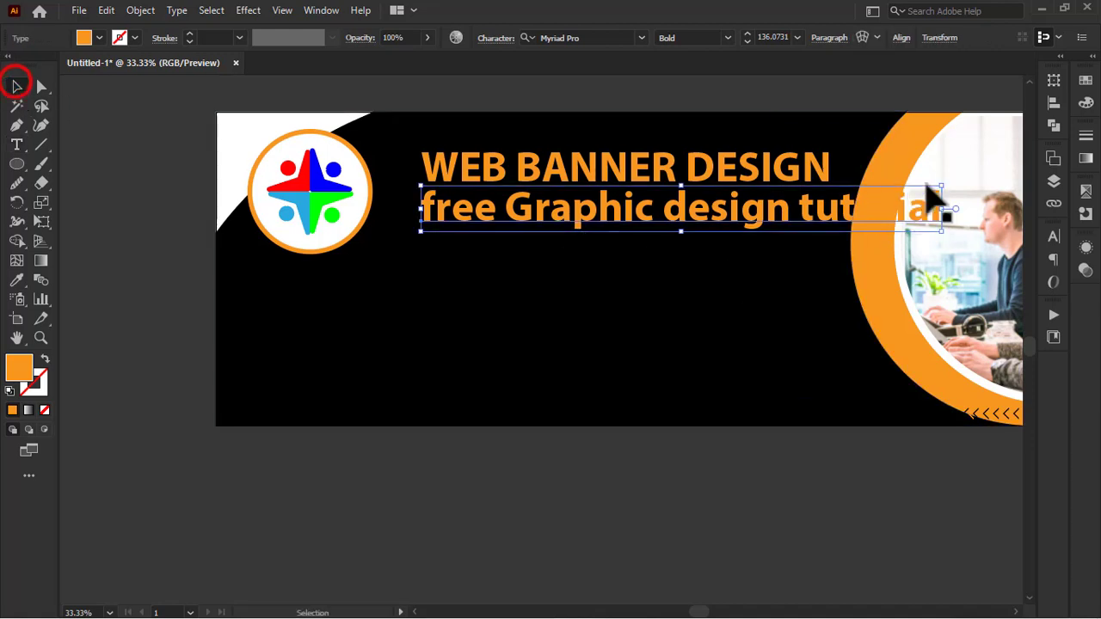
{"action": "left_click_drag", "start_coordinate": [941, 210], "coordinate": [830, 219]}
{"action": "left_click", "coordinate": [797, 37]}
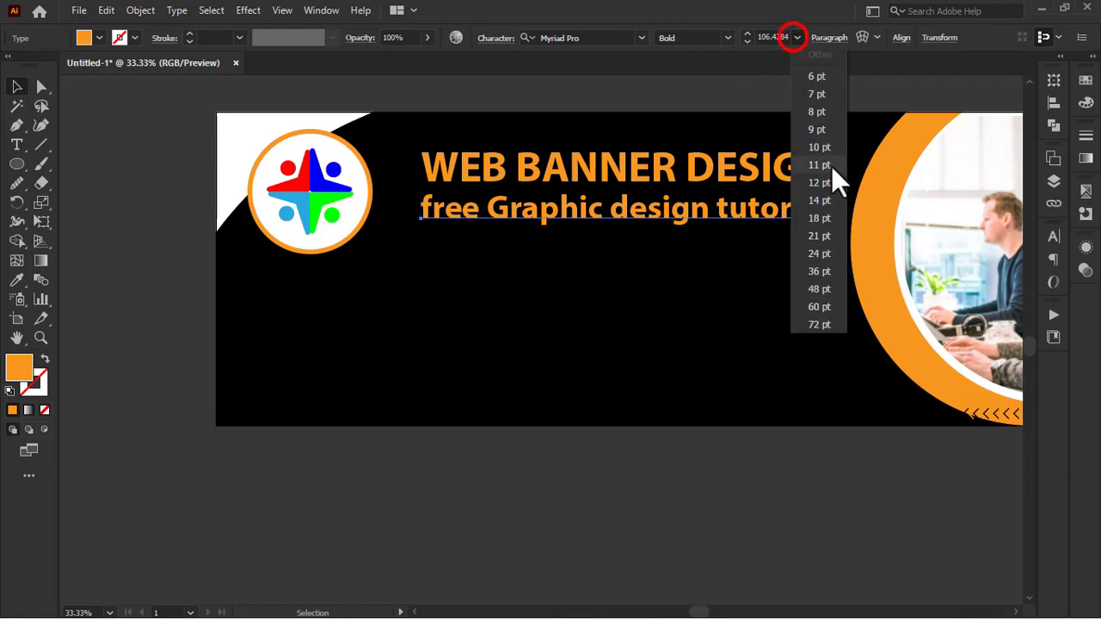
{"action": "left_click", "coordinate": [826, 213]}
{"action": "left_click_drag", "start_coordinate": [493, 227], "coordinate": [781, 249]}
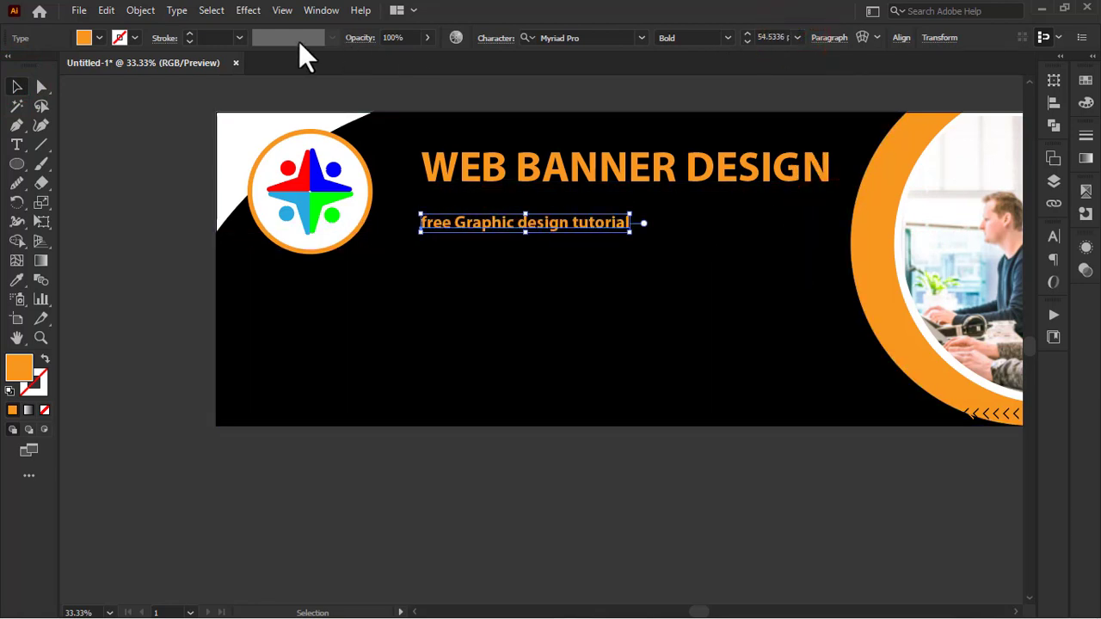
Step: Change the subtitle to Title Case so it reads 'Free Graphic Design Tutorial'
{"action": "left_click", "coordinate": [181, 13]}
{"action": "left_click", "coordinate": [295, 256]}
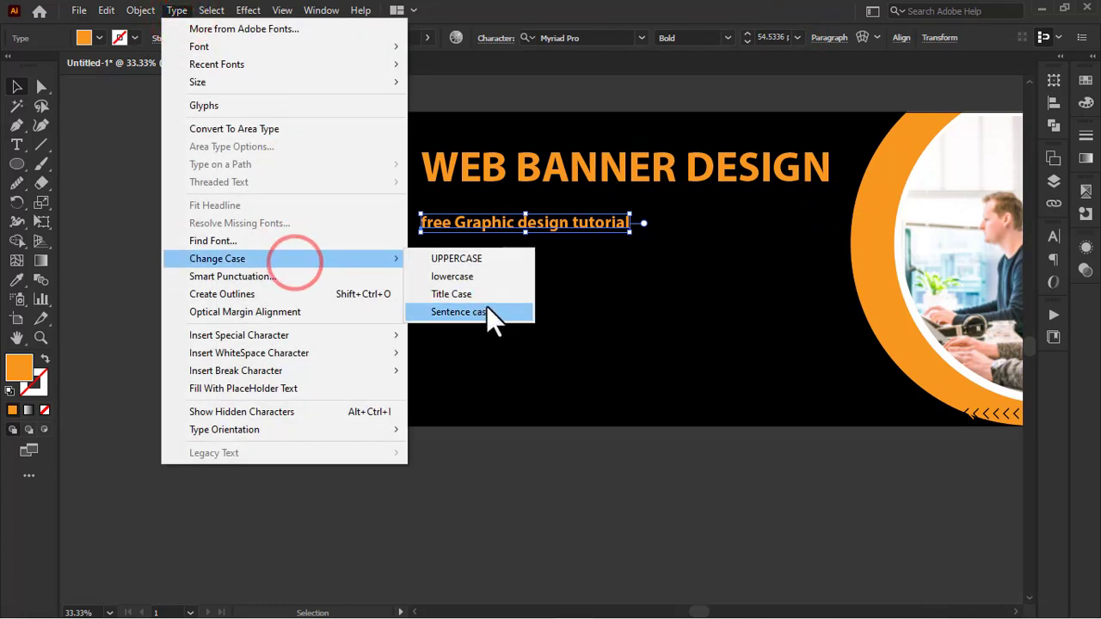
{"action": "left_click", "coordinate": [460, 293]}
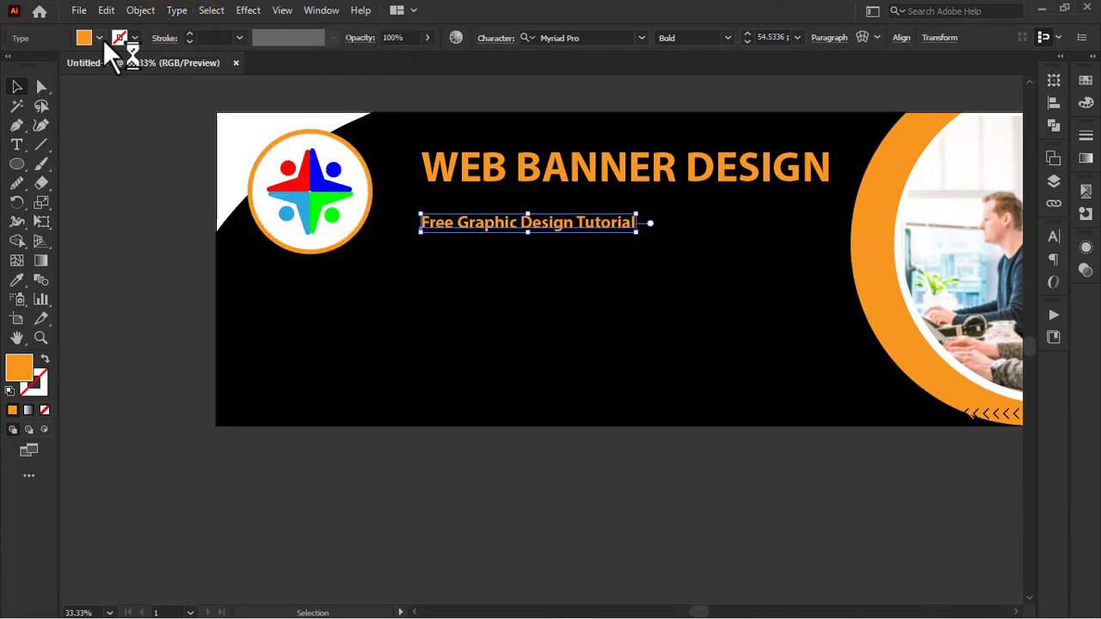
Step: Fill the subtitle white and centre it horizontally under the WEB BANNER DESIGN heading
{"action": "left_click", "coordinate": [99, 37]}
{"action": "left_click", "coordinate": [32, 66]}
{"action": "left_click", "coordinate": [169, 288]}
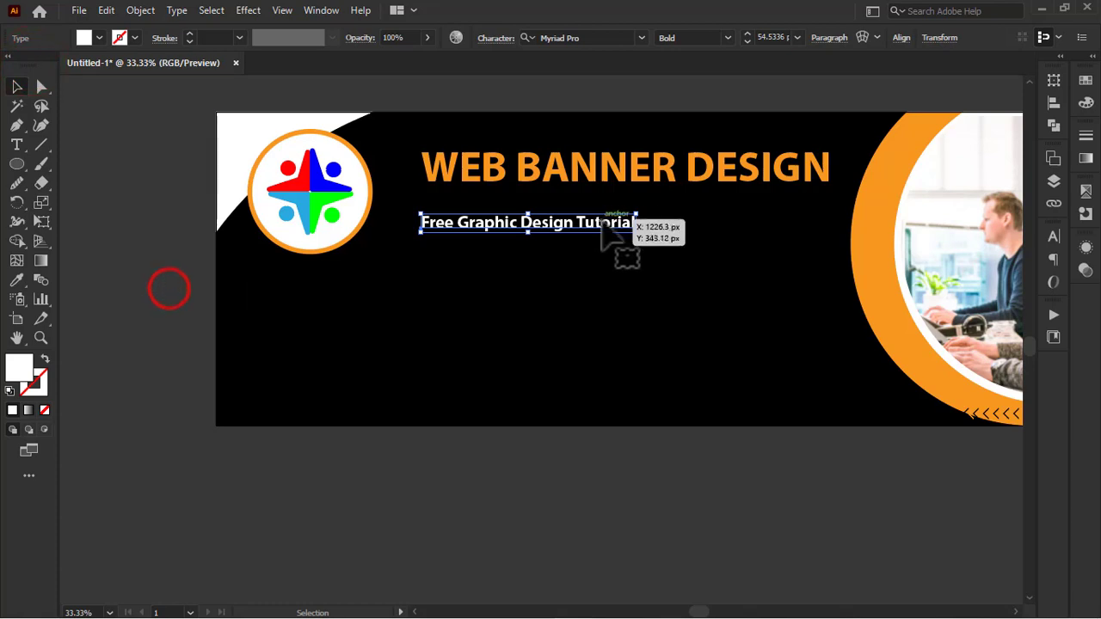
{"action": "left_click", "coordinate": [614, 169], "text": "shift"}
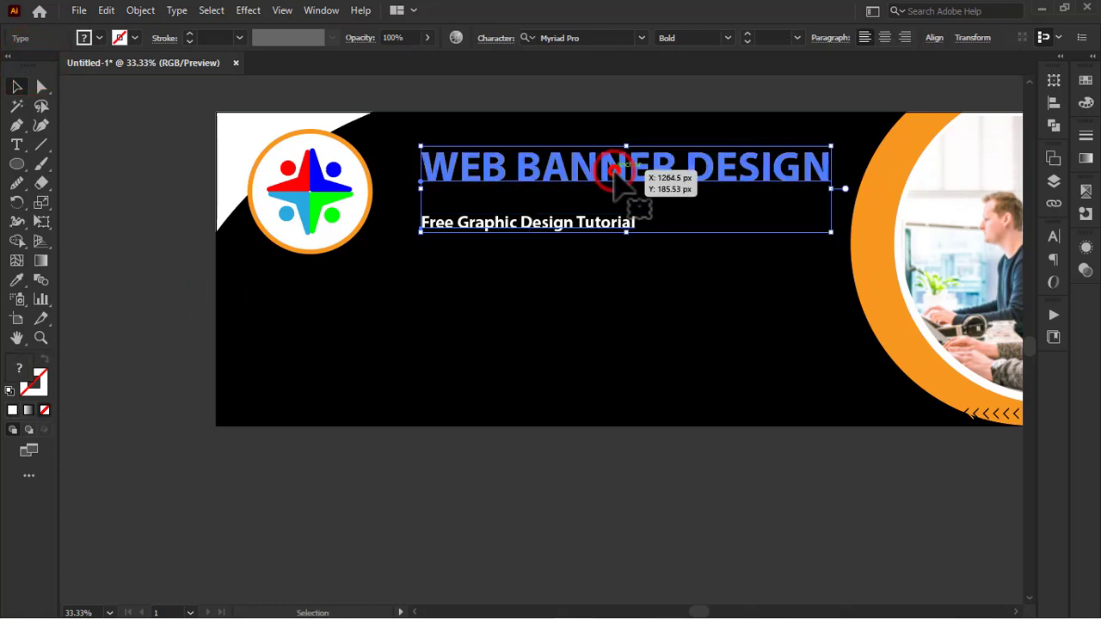
{"action": "left_click", "coordinate": [934, 37]}
{"action": "left_click", "coordinate": [801, 83]}
Step: Enlarge the subtitle to about 83 pt and switch it to Myriad Pro Regular
{"action": "left_click", "coordinate": [173, 179]}
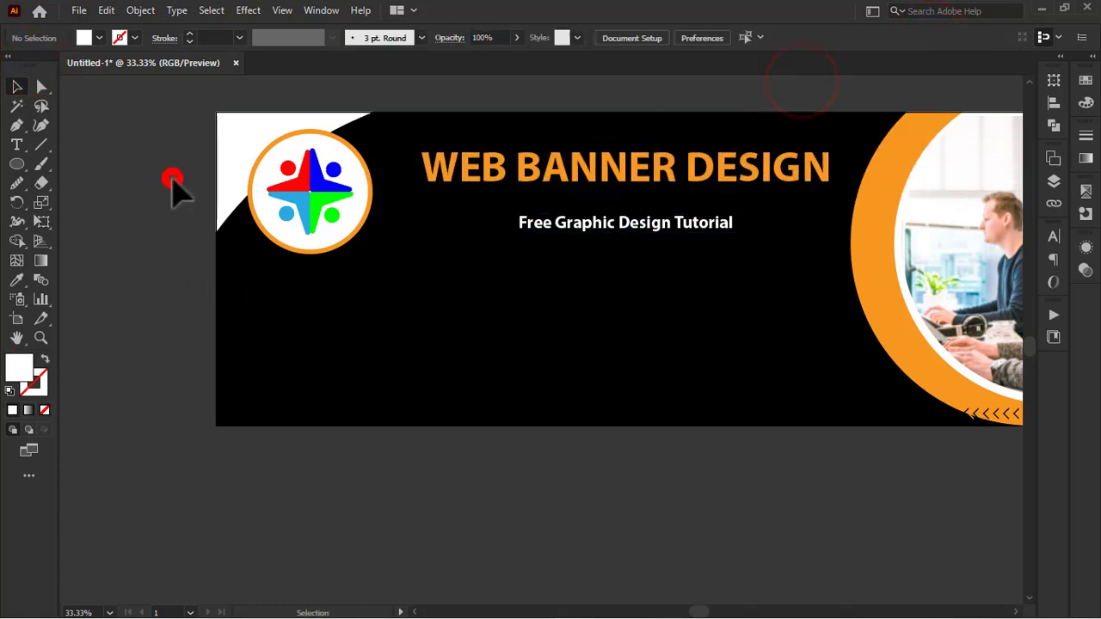
{"action": "left_click", "coordinate": [647, 217]}
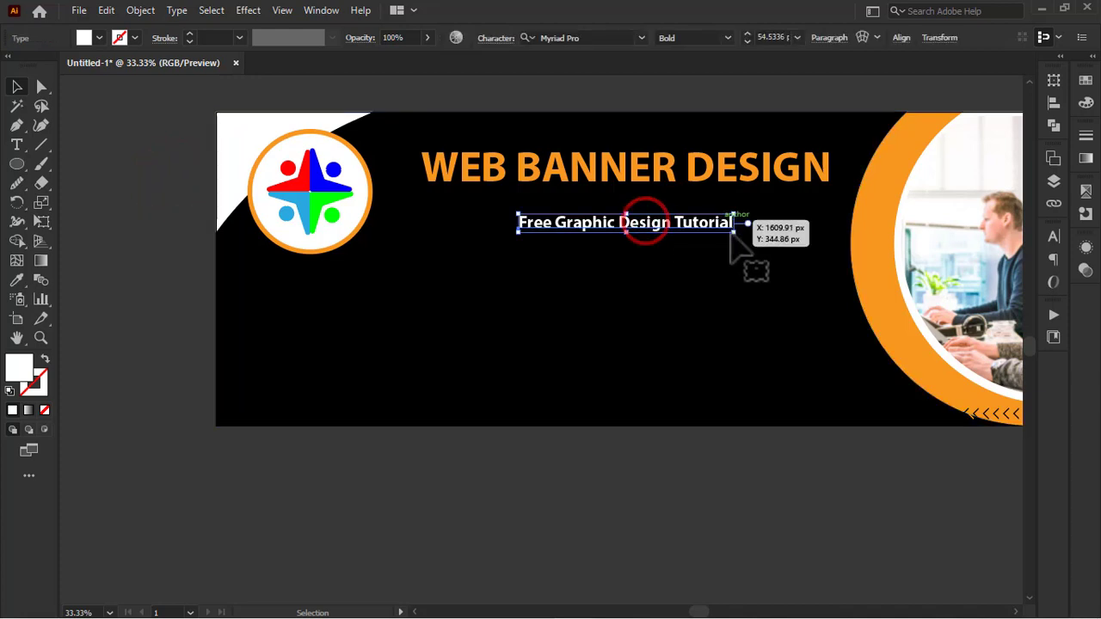
{"action": "scroll", "coordinate": [732, 230], "scroll_direction": "up", "scroll_amount": 1}
{"action": "left_click_drag", "start_coordinate": [735, 219], "coordinate": [852, 219]}
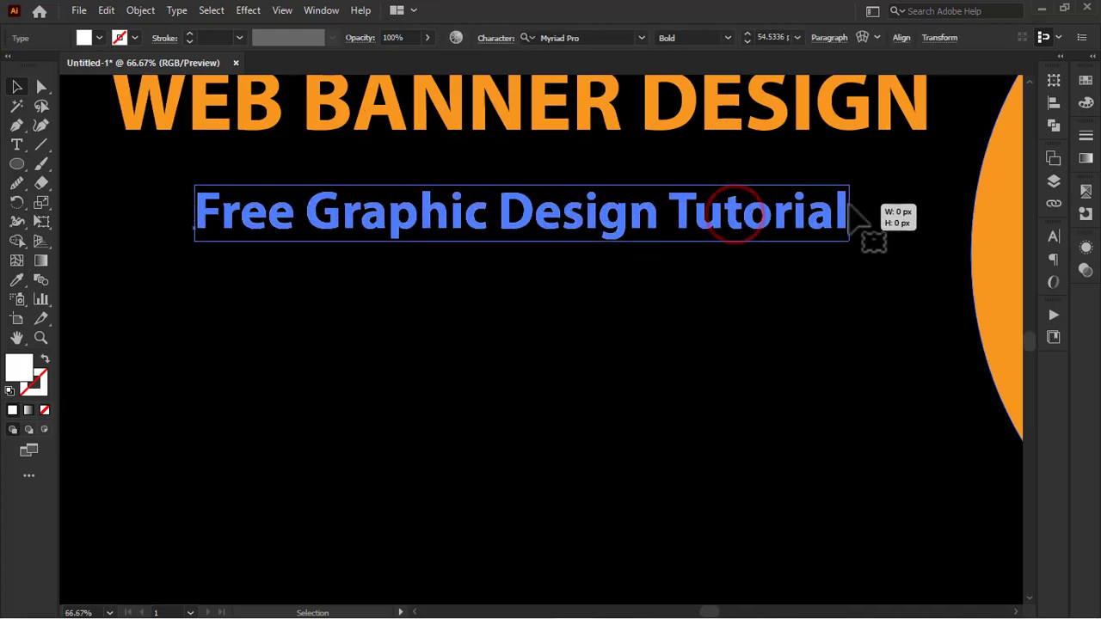
{"action": "left_click", "coordinate": [725, 37]}
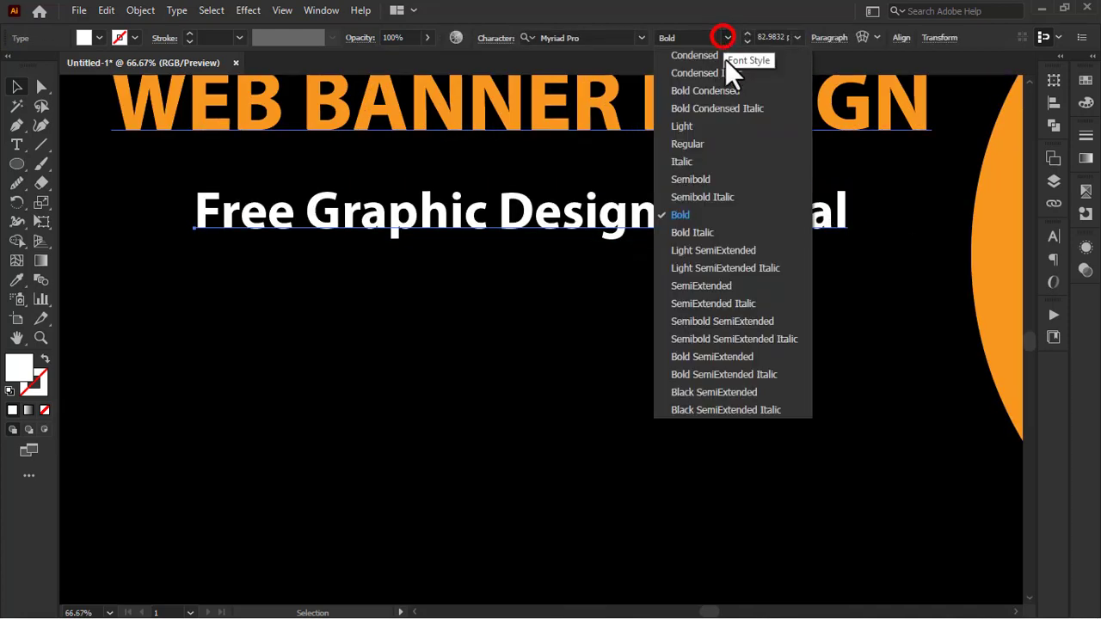
{"action": "left_click", "coordinate": [698, 146]}
Step: Move the subtitle up so it sits just beneath the heading
{"action": "scroll", "coordinate": [645, 239], "scroll_direction": "down", "scroll_amount": 1}
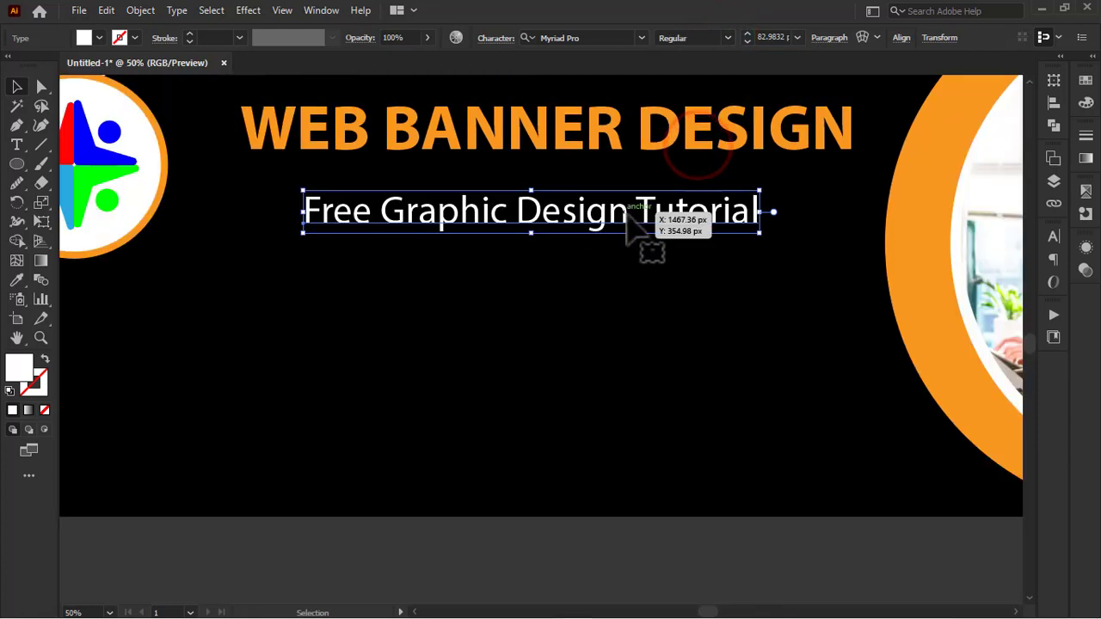
{"action": "scroll", "coordinate": [641, 344], "scroll_direction": "down", "scroll_amount": 2}
{"action": "left_click", "coordinate": [633, 456]}
{"action": "left_click_drag", "start_coordinate": [628, 233], "coordinate": [627, 215]}
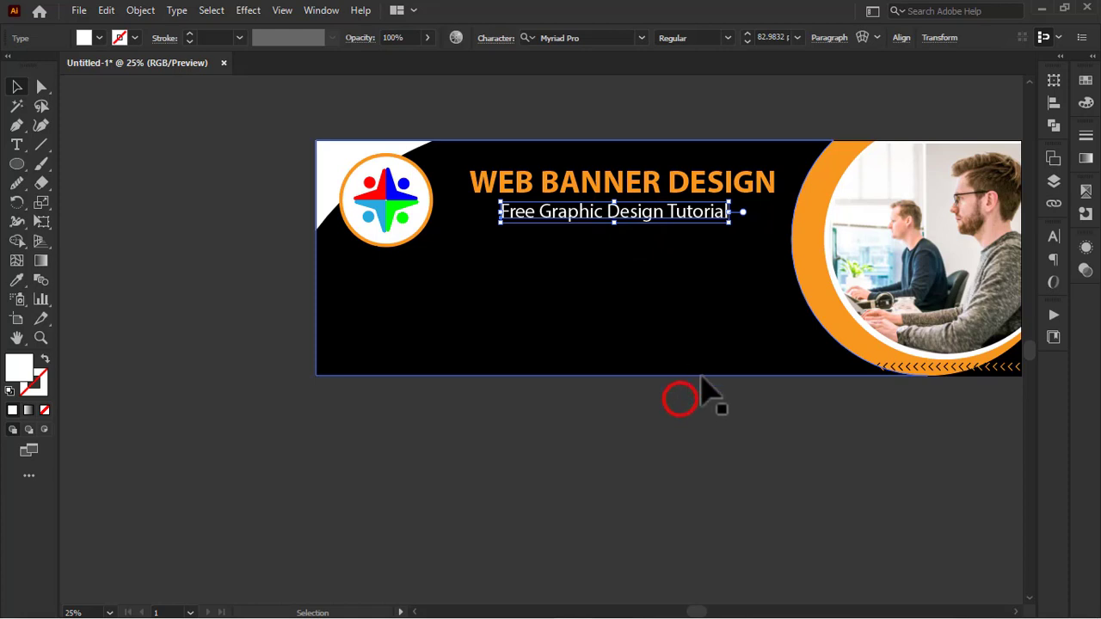
{"action": "left_click", "coordinate": [702, 380]}
{"action": "scroll", "coordinate": [672, 370], "scroll_direction": "up", "scroll_amount": 1}
{"action": "scroll", "coordinate": [681, 270], "scroll_direction": "up", "scroll_amount": 1}
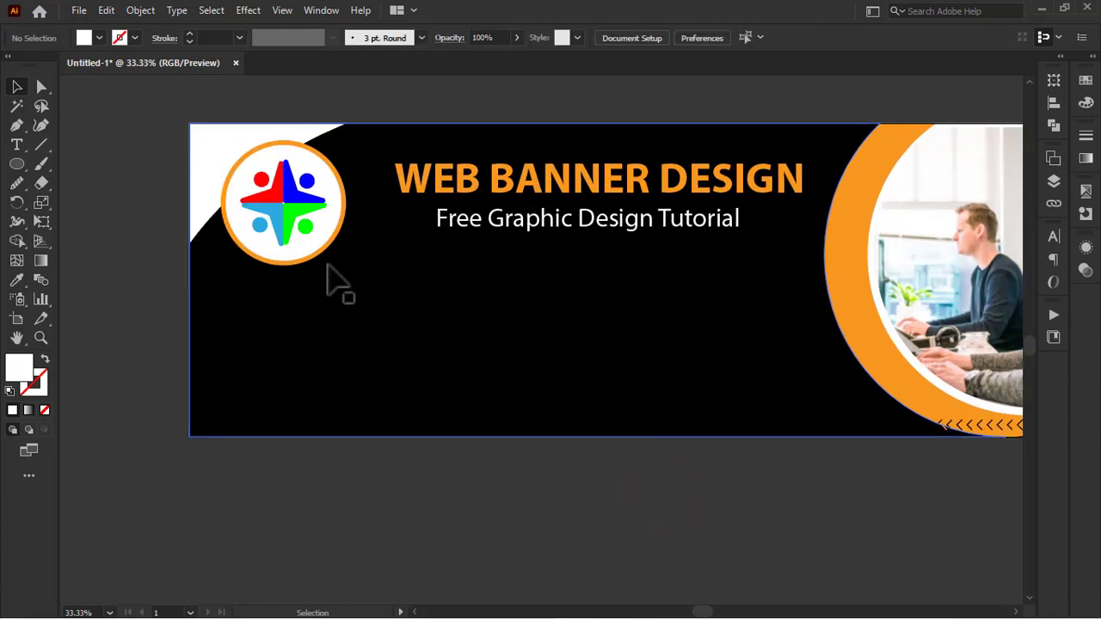
Step: Draw a horizontal line under the subtitle with a white 9 pt stroke
{"action": "left_click", "coordinate": [38, 144]}
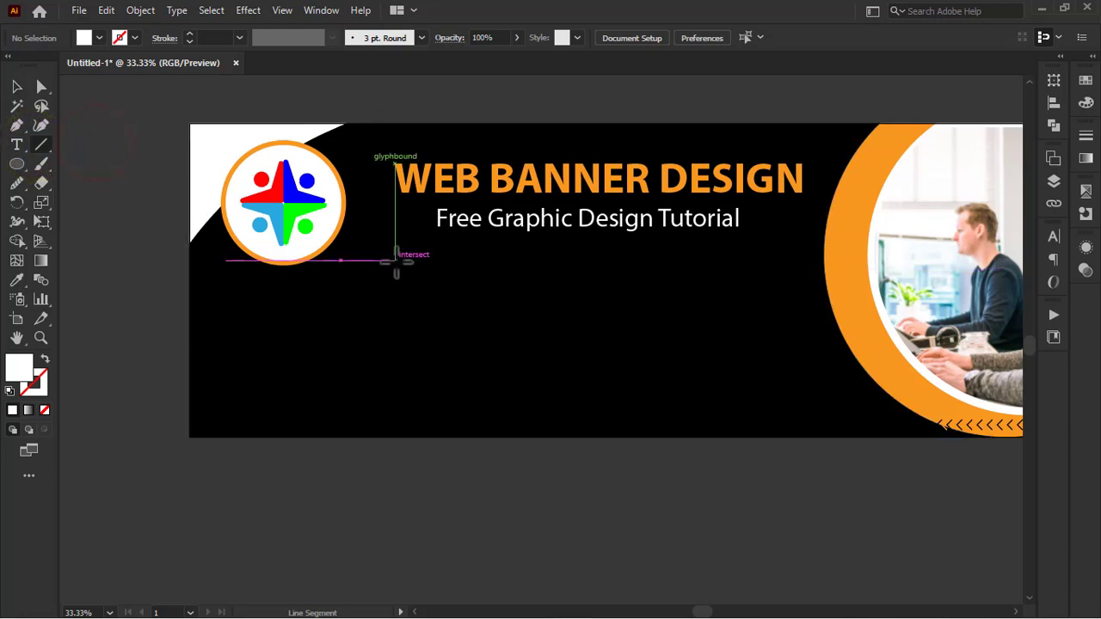
{"action": "left_click_drag", "start_coordinate": [396, 256], "coordinate": [800, 255]}
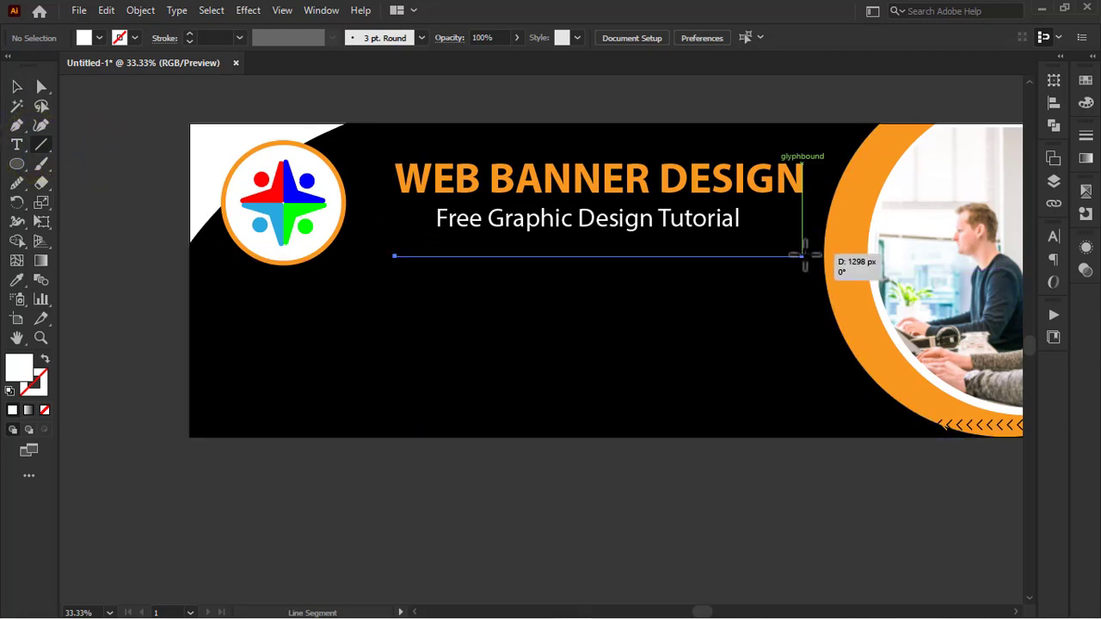
{"action": "left_click", "coordinate": [131, 38]}
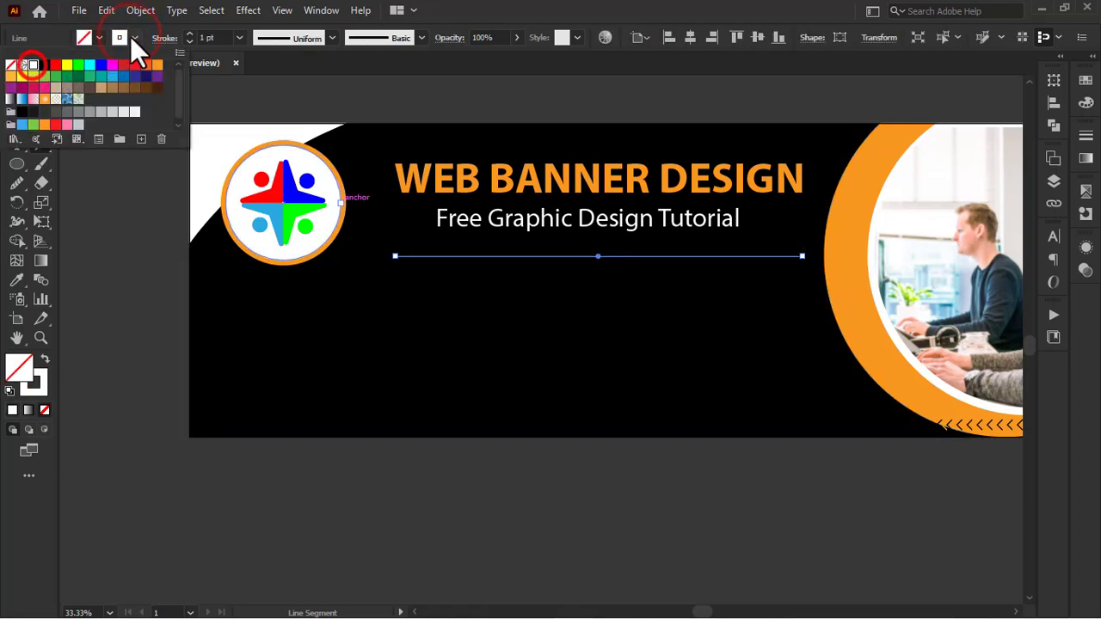
{"action": "left_click", "coordinate": [133, 38]}
{"action": "left_click", "coordinate": [239, 38]}
{"action": "left_click", "coordinate": [249, 173]}
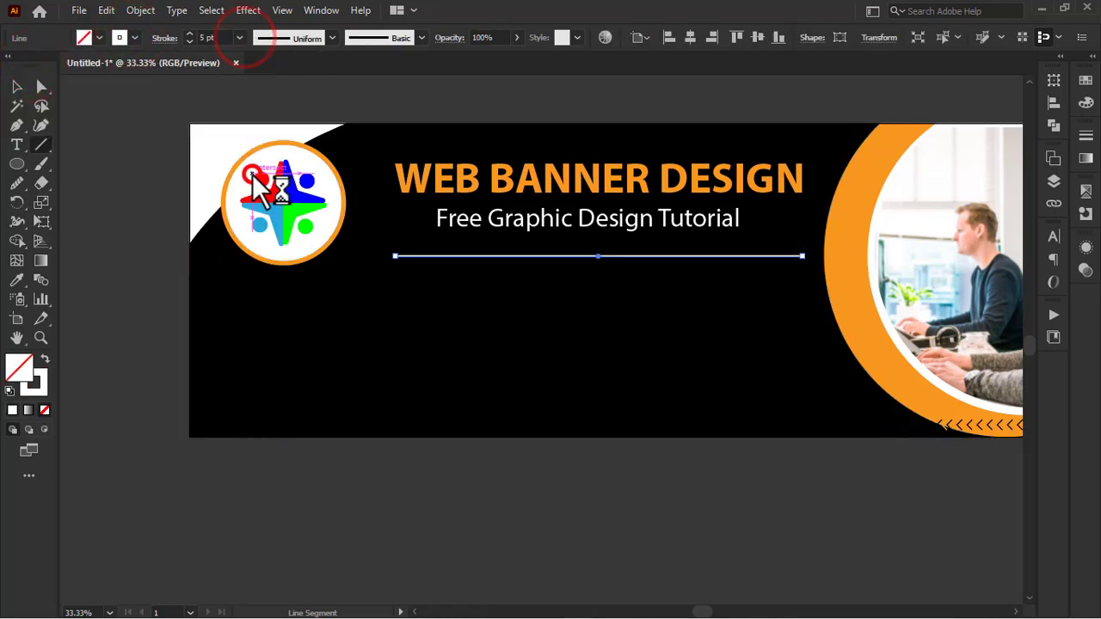
{"action": "left_click", "coordinate": [189, 42]}
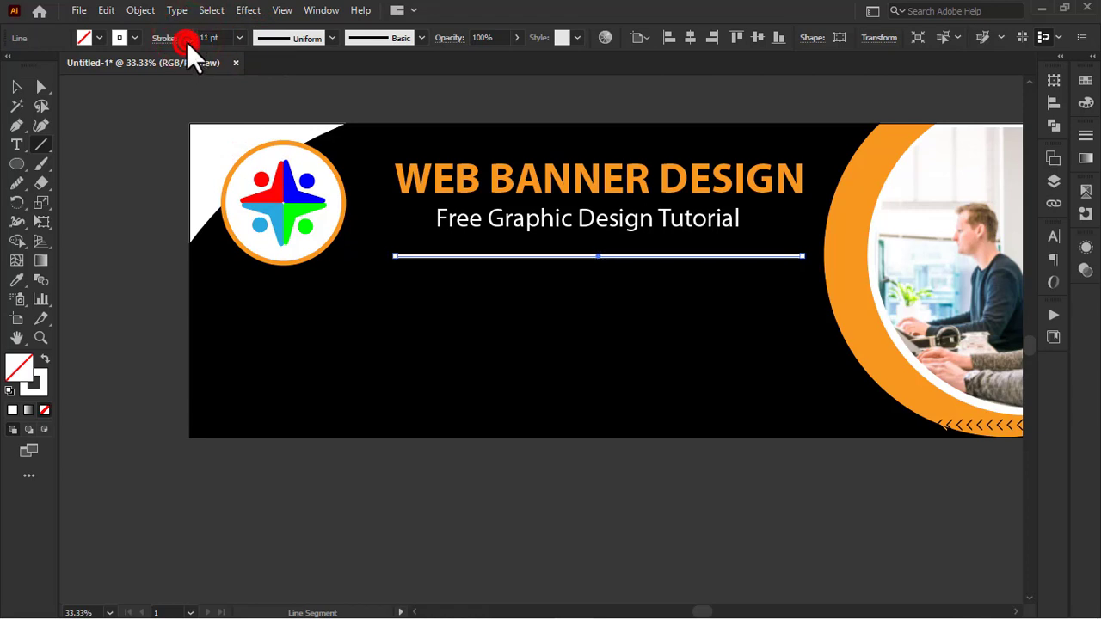
Step: Reselect the white line and try pasting copies, undoing both unwanted pastes
{"action": "left_click", "coordinate": [16, 86]}
{"action": "left_click", "coordinate": [101, 215]}
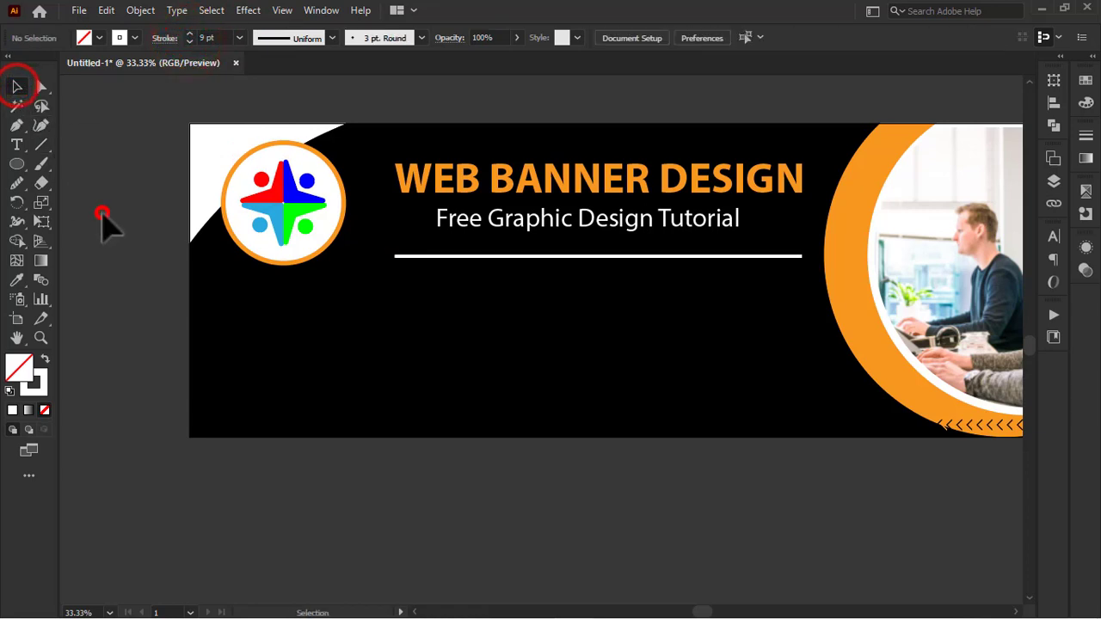
{"action": "left_click", "coordinate": [541, 256]}
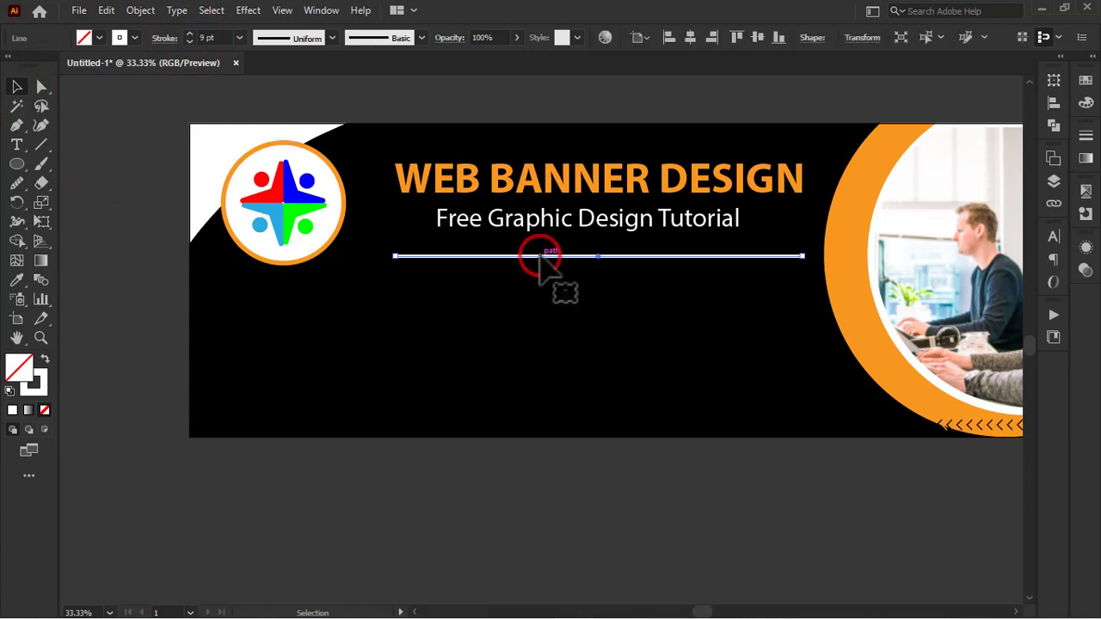
{"action": "left_click", "coordinate": [140, 10]}
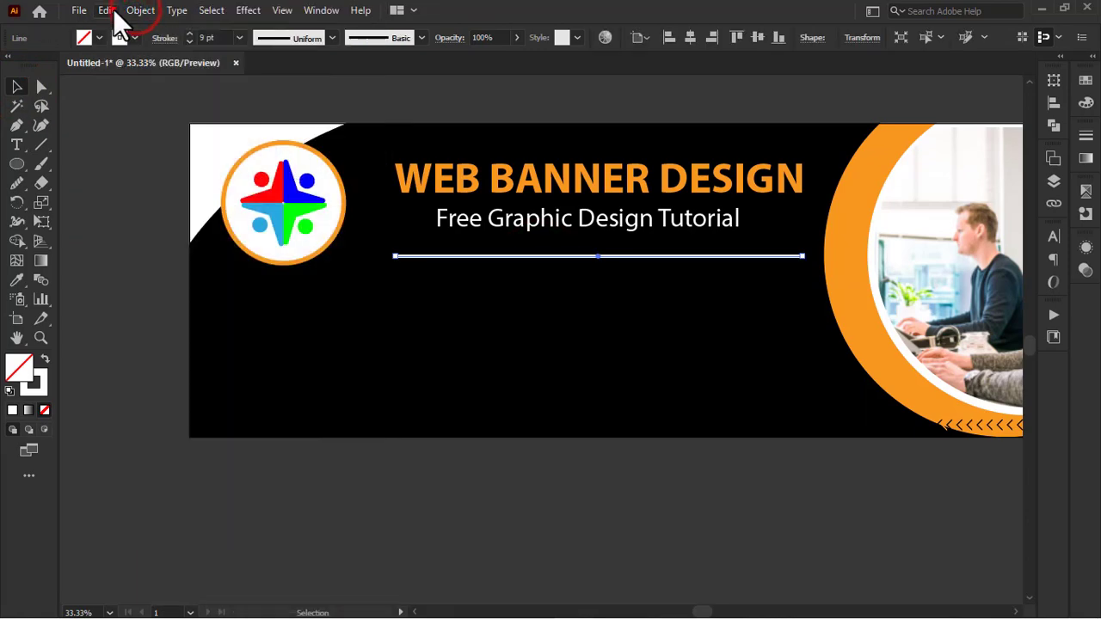
{"action": "left_click", "coordinate": [105, 10]}
{"action": "left_click", "coordinate": [143, 99]}
{"action": "key", "text": "ctrl+z"}
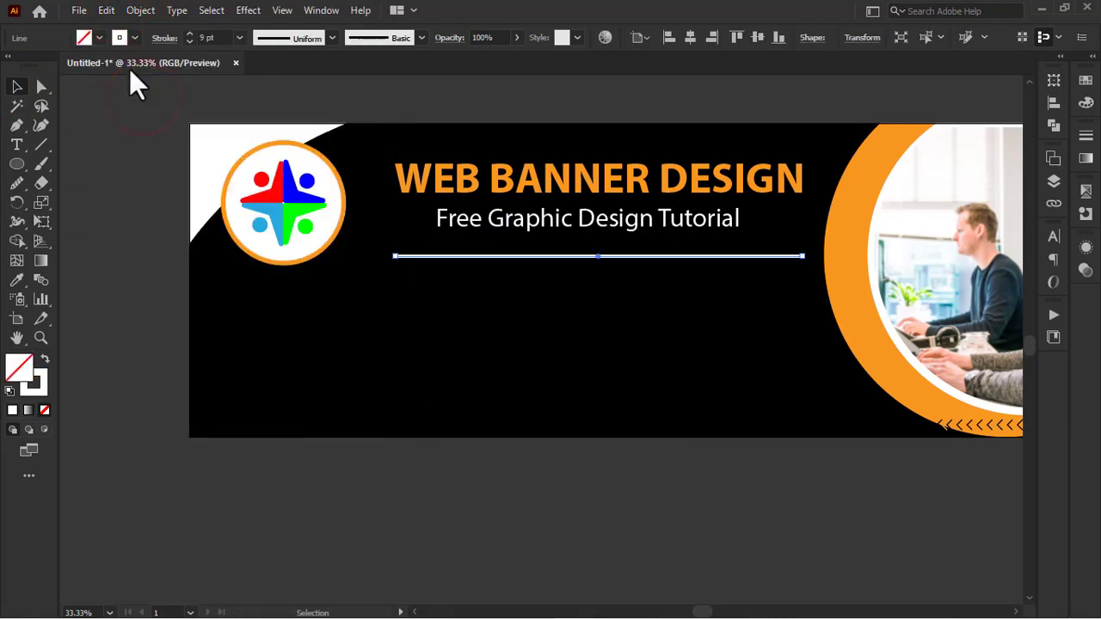
{"action": "left_click", "coordinate": [101, 10]}
{"action": "left_click", "coordinate": [140, 88]}
{"action": "key", "text": "ctrl+z"}
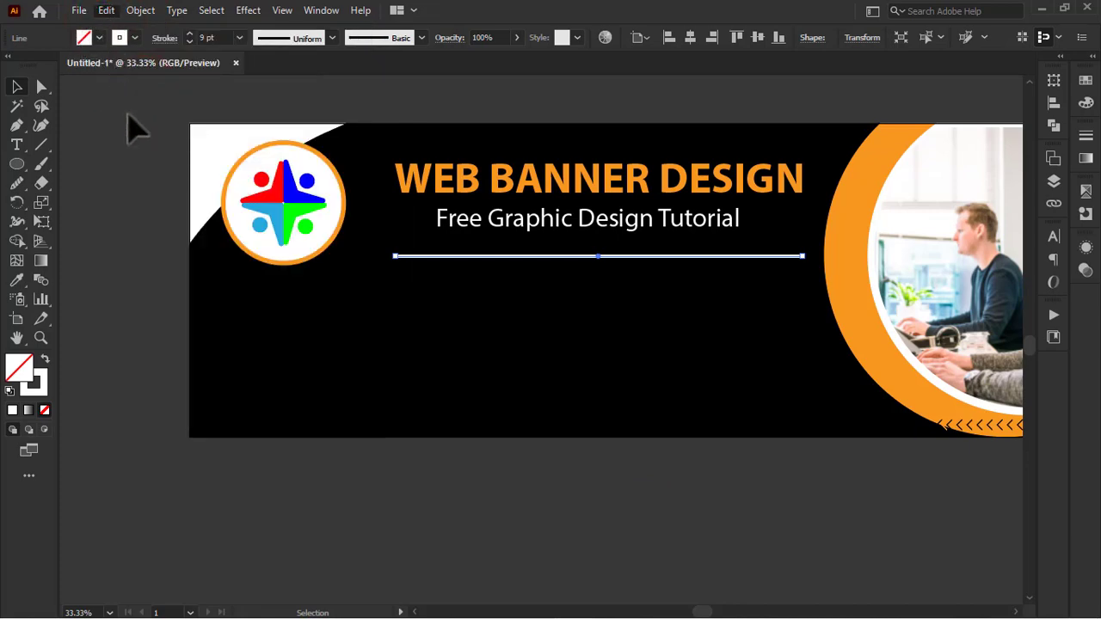
Step: Paste a copy of the divider, shorten it to about half length, and colour it orange
{"action": "left_click", "coordinate": [106, 10]}
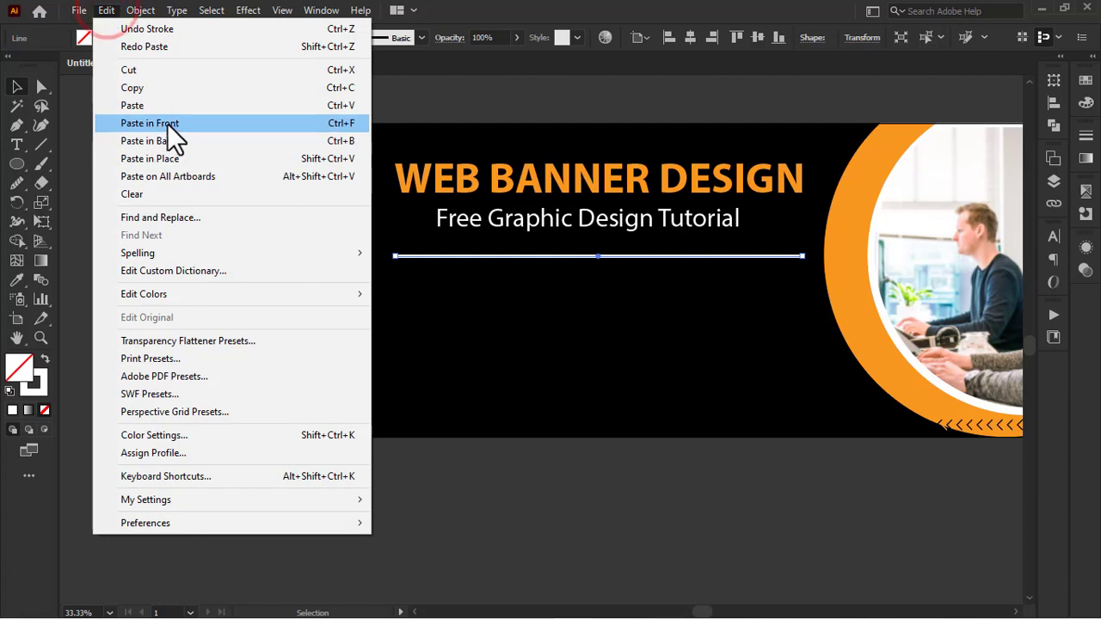
{"action": "left_click", "coordinate": [167, 123]}
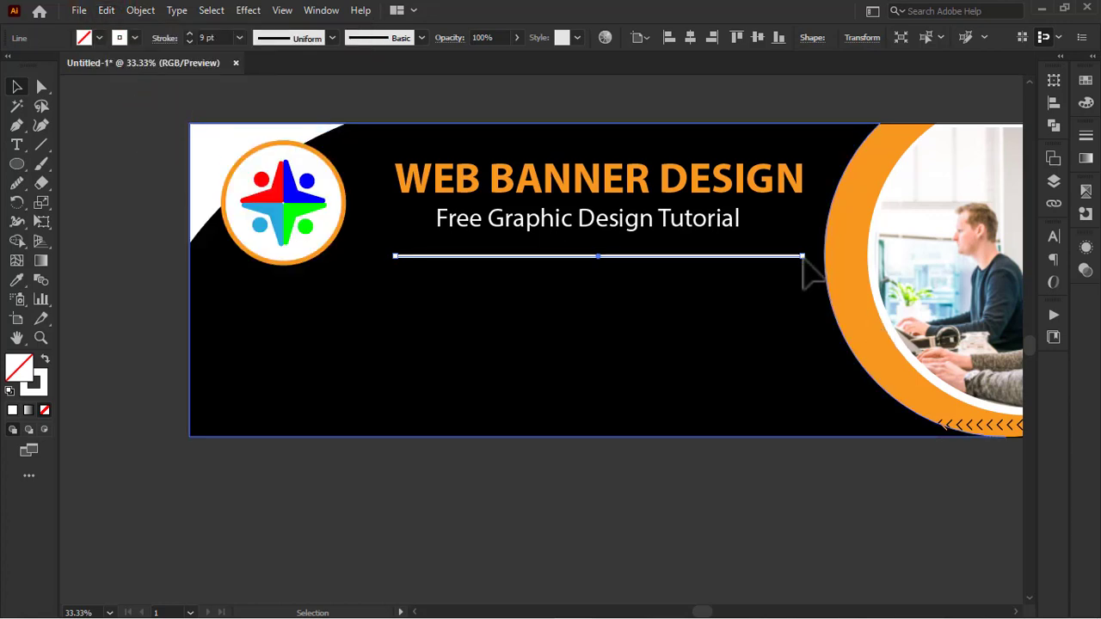
{"action": "left_click_drag", "start_coordinate": [803, 255], "coordinate": [553, 262]}
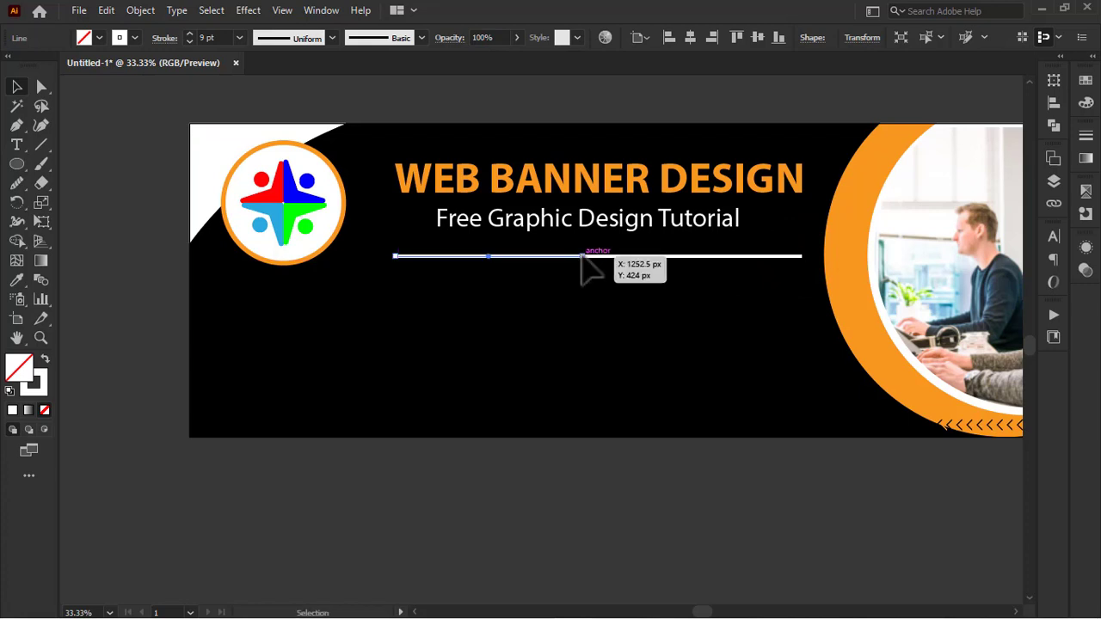
{"action": "left_click_drag", "start_coordinate": [562, 258], "coordinate": [584, 258]}
{"action": "left_click", "coordinate": [135, 38]}
{"action": "left_click", "coordinate": [156, 66]}
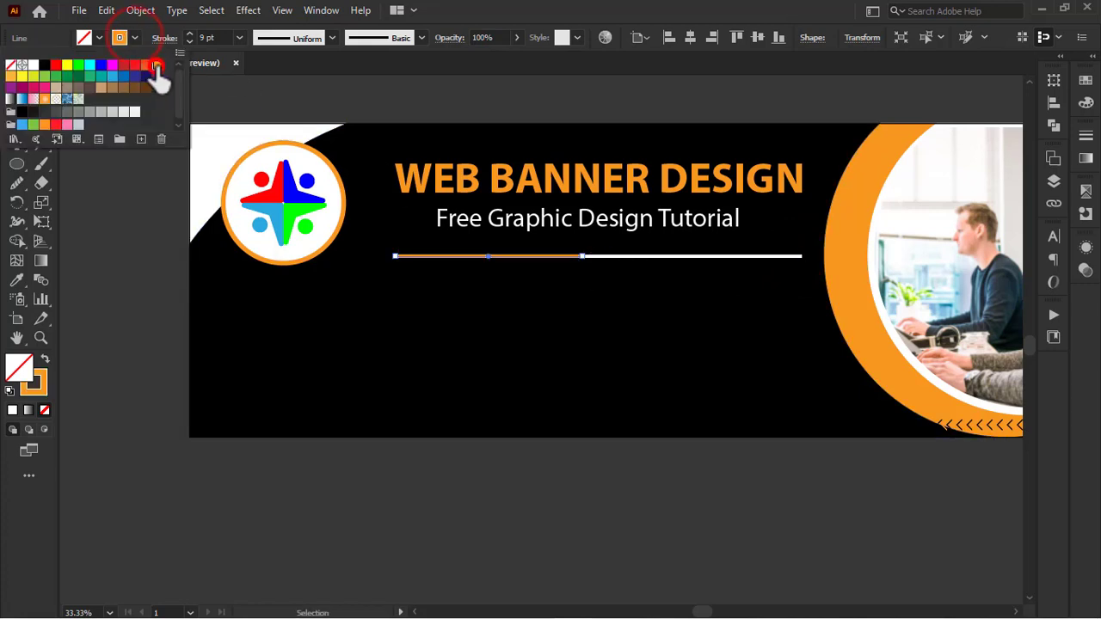
{"action": "left_click", "coordinate": [133, 37]}
{"action": "left_click", "coordinate": [147, 238]}
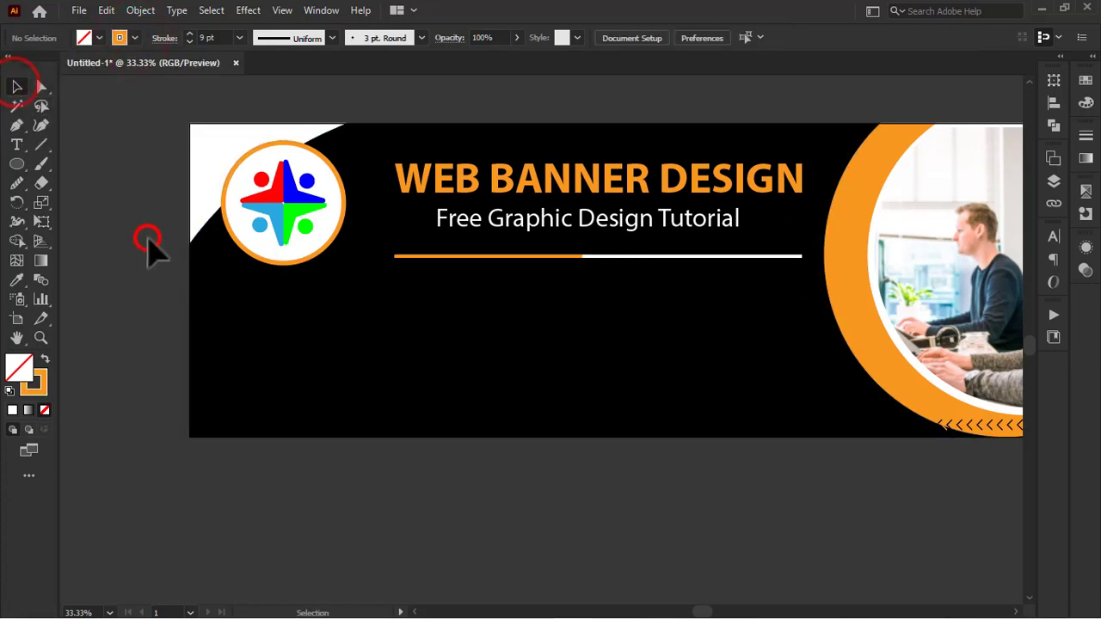
Step: Lengthen the orange line slightly to the right
{"action": "left_click", "coordinate": [582, 256]}
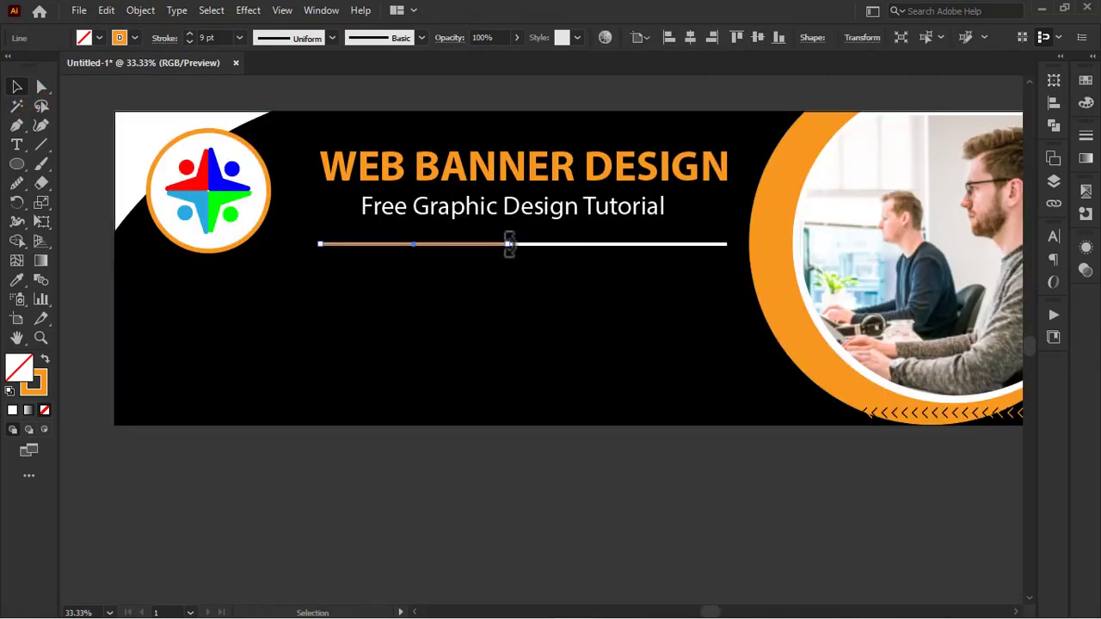
{"action": "mouse_move", "coordinate": [509, 245]}
{"action": "left_mouse_down"}
{"action": "mouse_move", "coordinate": [617, 244]}
{"action": "mouse_move", "coordinate": [594, 245]}
{"action": "left_mouse_up"}
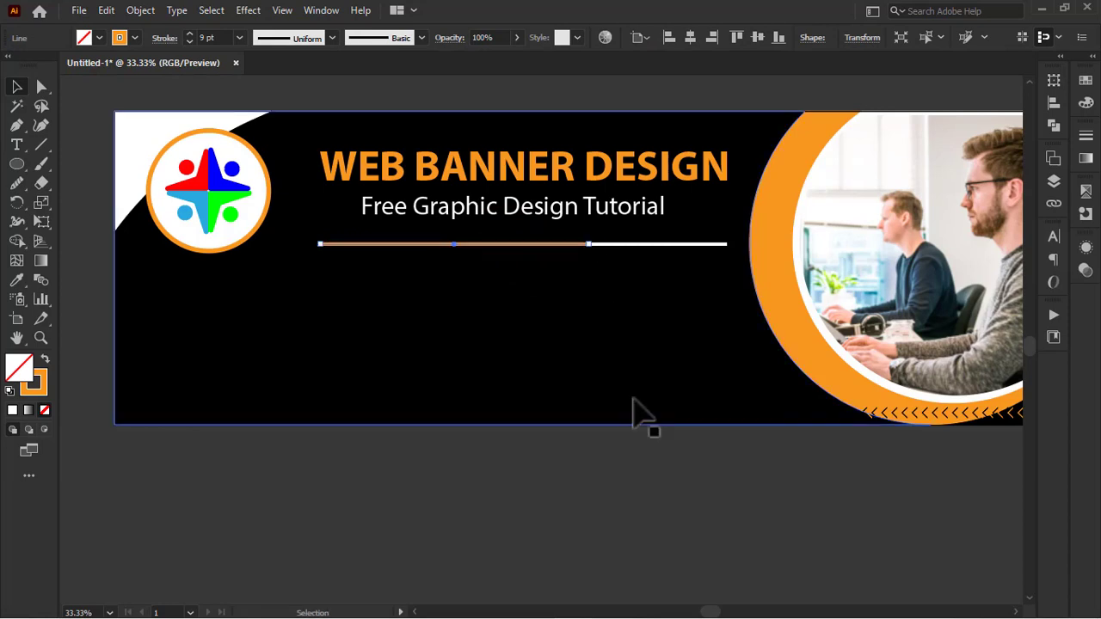
{"action": "left_click", "coordinate": [651, 455]}
{"action": "scroll", "coordinate": [651, 456], "scroll_direction": "down", "scroll_amount": 1}
{"action": "scroll", "coordinate": [651, 464], "scroll_direction": "up", "scroll_amount": 2}
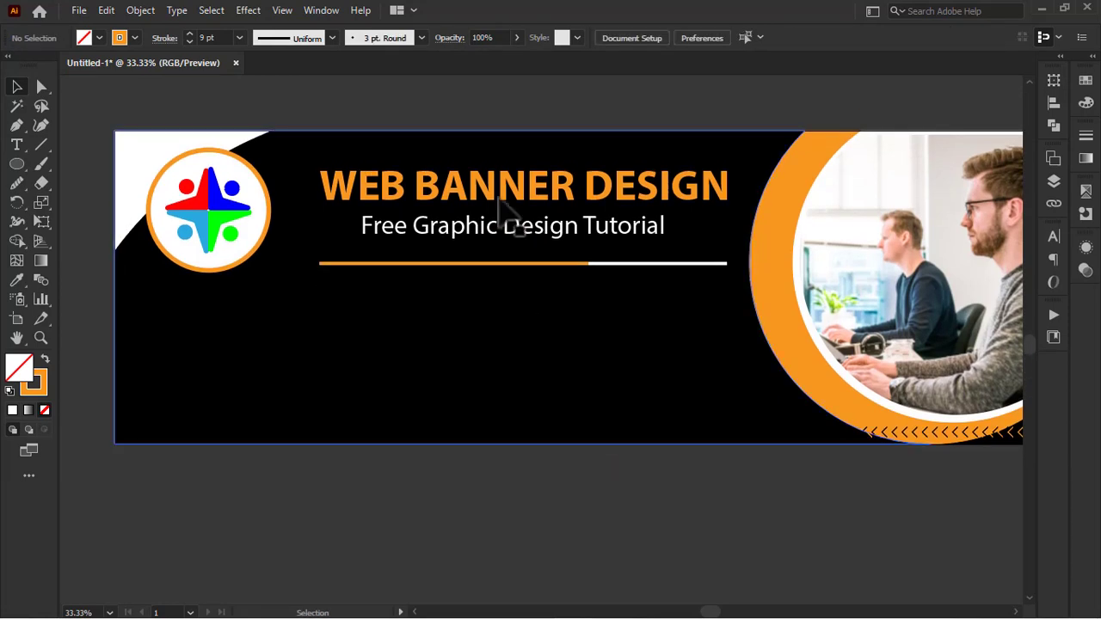
Step: Move the orange and white lines together up beneath the subtitle
{"action": "left_click", "coordinate": [443, 263]}
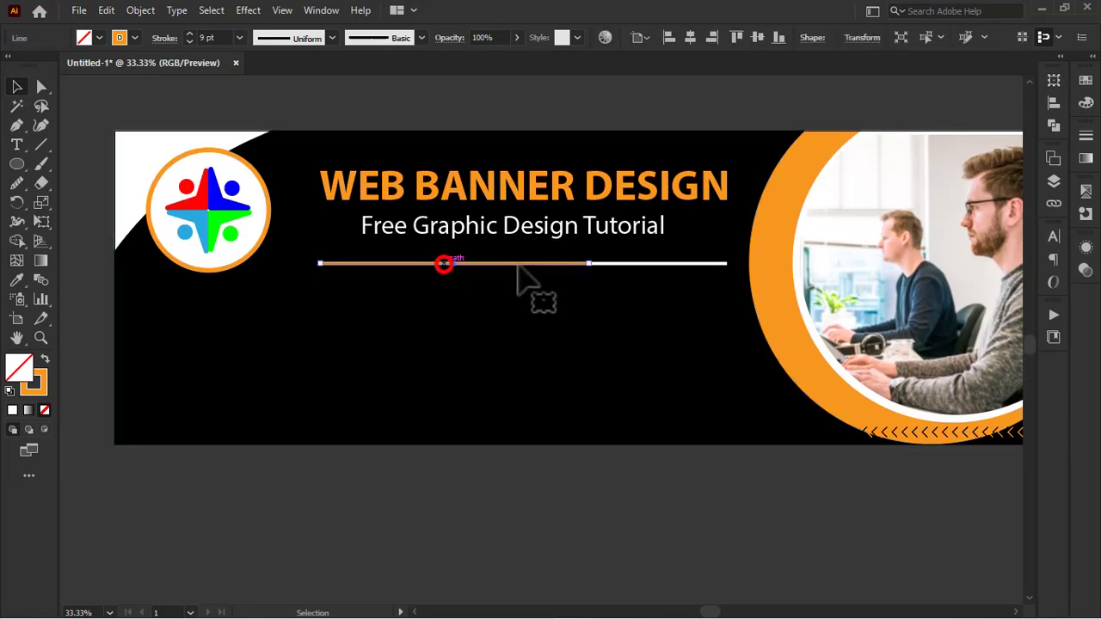
{"action": "left_click", "coordinate": [603, 263], "text": "shift"}
{"action": "mouse_move", "coordinate": [602, 263]}
{"action": "left_mouse_down"}
{"action": "mouse_move", "coordinate": [603, 248]}
{"action": "mouse_move", "coordinate": [604, 264]}
{"action": "left_mouse_up"}
{"action": "left_click", "coordinate": [509, 516]}
{"action": "scroll", "coordinate": [509, 516], "scroll_direction": "down", "scroll_amount": 2}
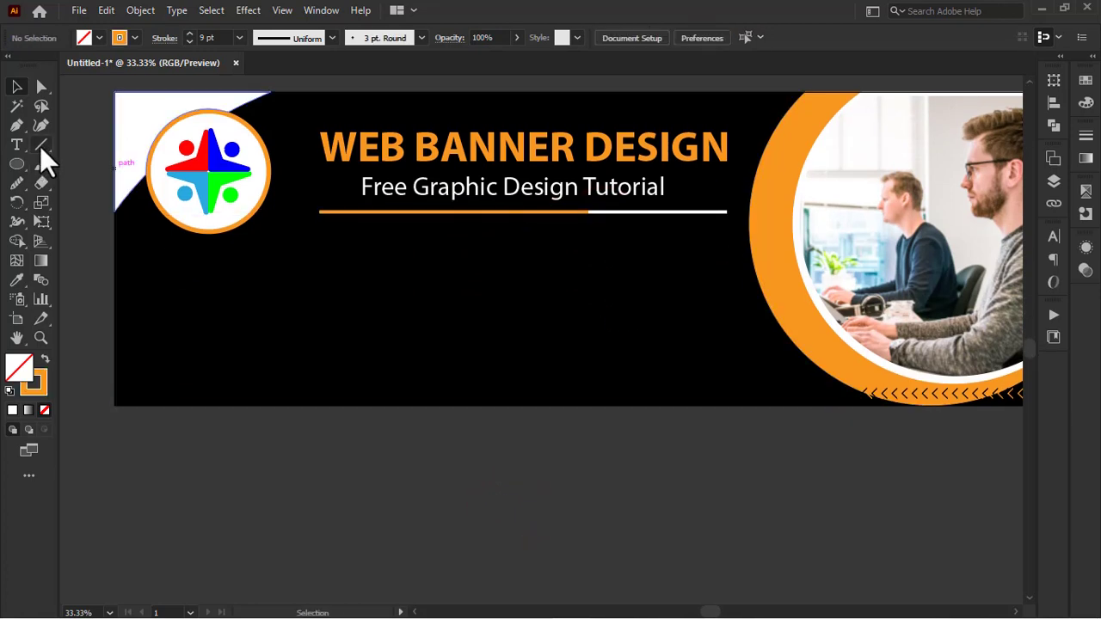
{"action": "left_click", "coordinate": [77, 11]}
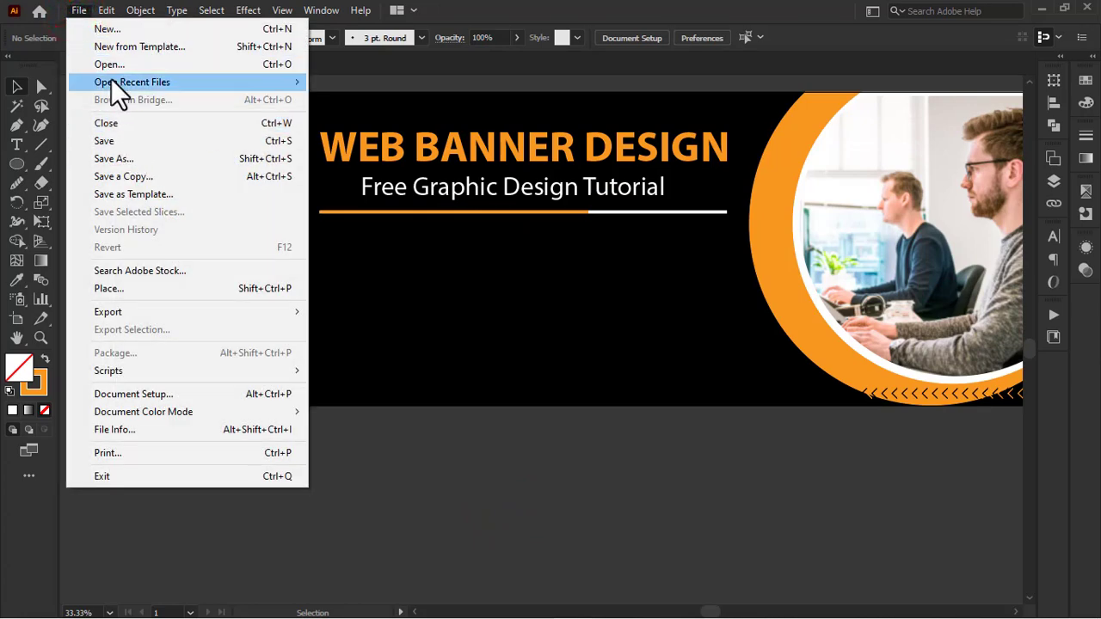
Step: Place and embed location.png, phone-call.png and email.png below the banner
{"action": "left_click", "coordinate": [134, 290]}
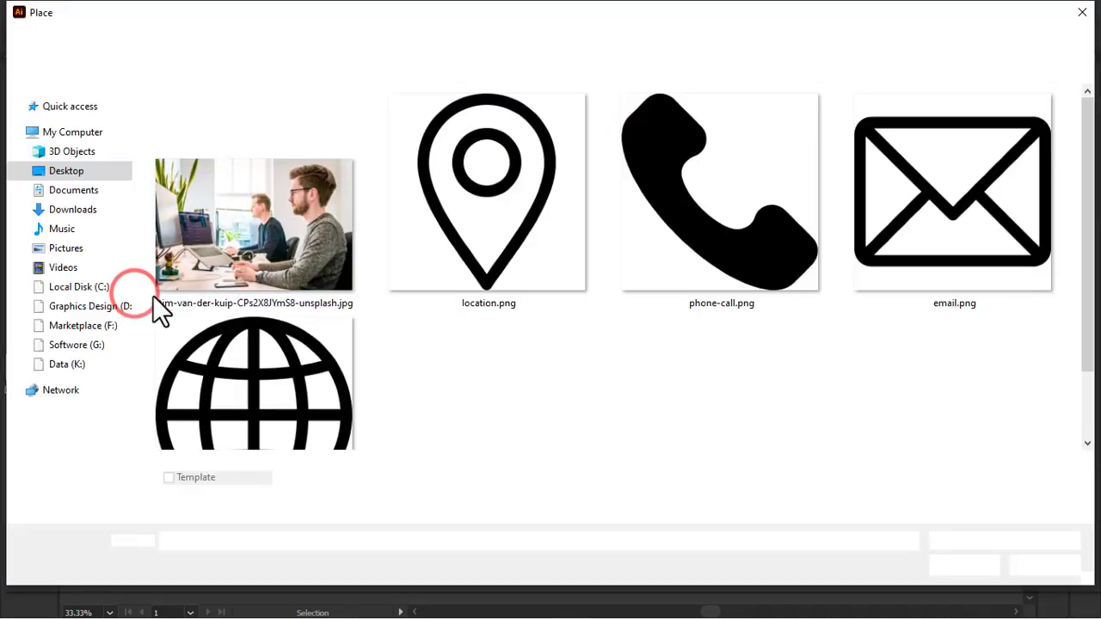
{"action": "left_click", "coordinate": [507, 196]}
{"action": "left_click", "coordinate": [684, 215], "text": "ctrl"}
{"action": "left_click", "coordinate": [941, 221], "text": "ctrl"}
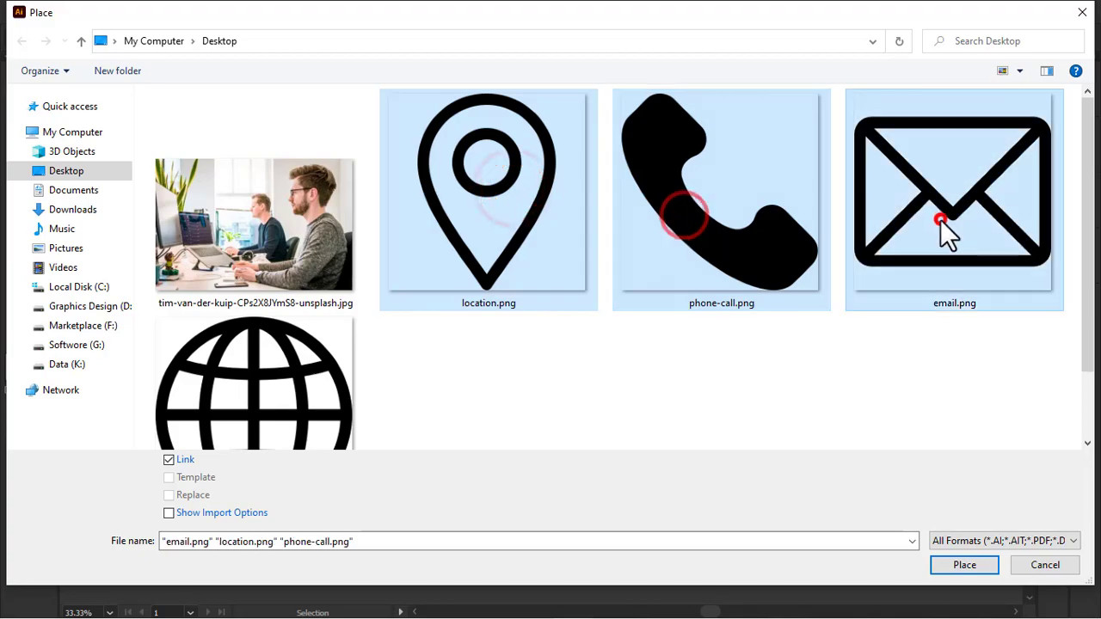
{"action": "left_click", "coordinate": [965, 565]}
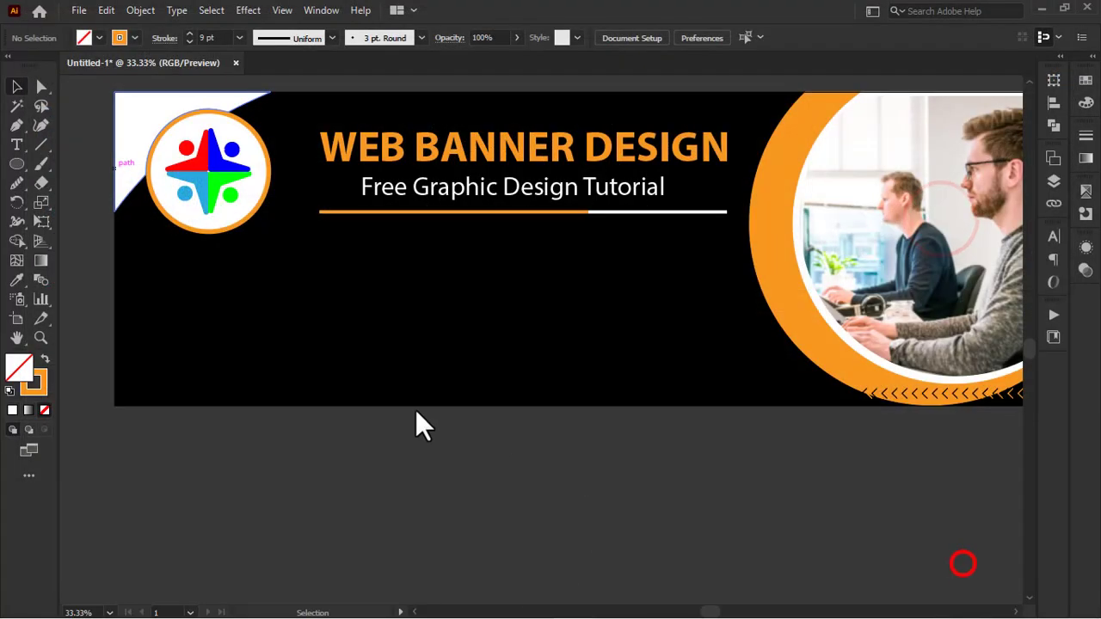
{"action": "left_click", "coordinate": [247, 474]}
{"action": "left_click", "coordinate": [206, 456]}
{"action": "left_click", "coordinate": [151, 450]}
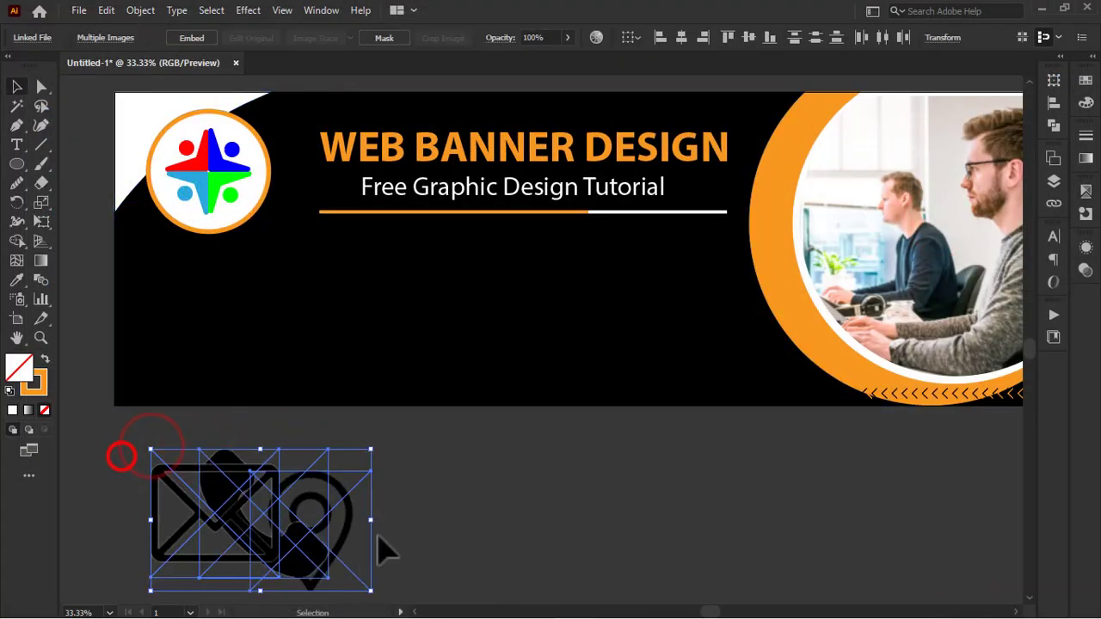
{"action": "left_click", "coordinate": [191, 38]}
Step: Spread the location, envelope and phone icons out in a row
{"action": "left_click", "coordinate": [439, 502]}
{"action": "scroll", "coordinate": [413, 503], "scroll_direction": "down", "scroll_amount": 2}
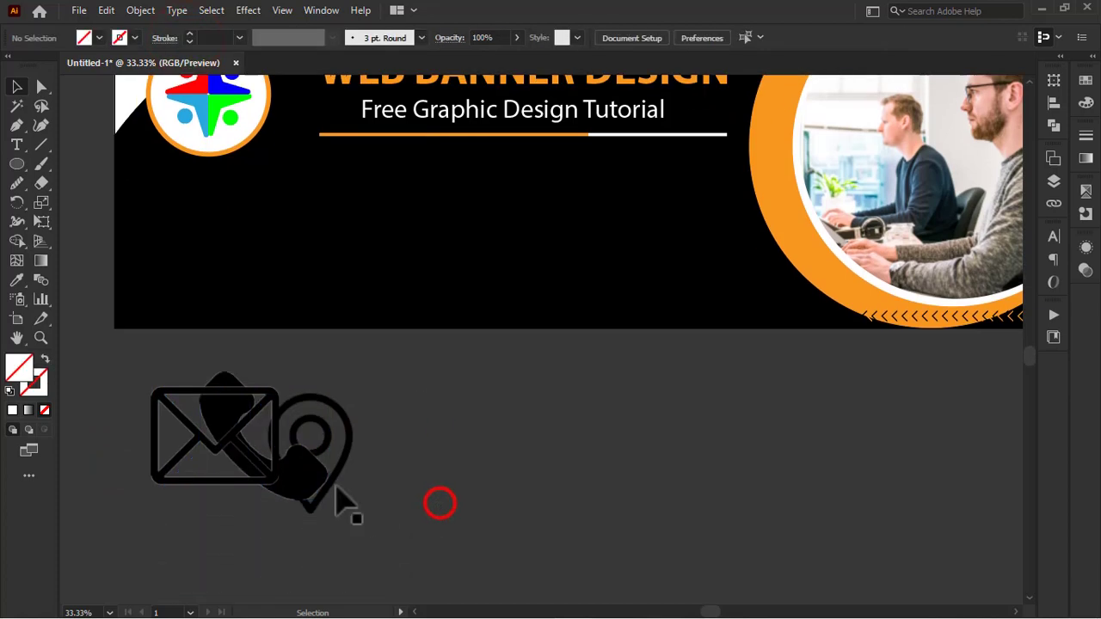
{"action": "left_click_drag", "start_coordinate": [256, 476], "coordinate": [494, 475]}
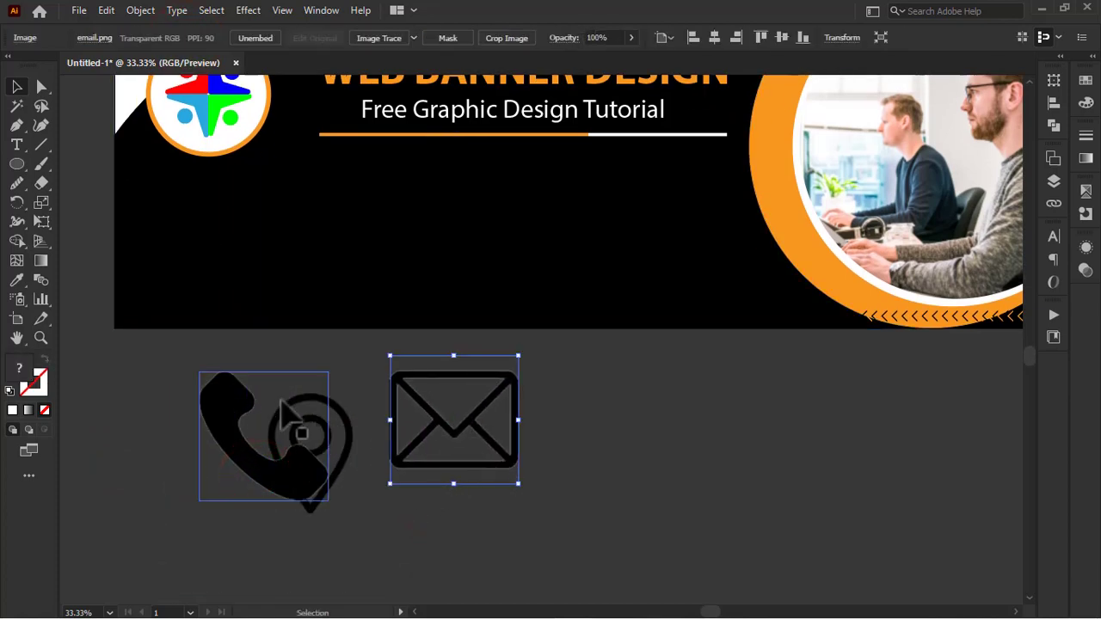
{"action": "mouse_move", "coordinate": [231, 449]}
{"action": "left_mouse_down"}
{"action": "mouse_move", "coordinate": [478, 439]}
{"action": "mouse_move", "coordinate": [717, 407]}
{"action": "left_mouse_up"}
{"action": "left_click_drag", "start_coordinate": [353, 473], "coordinate": [345, 449]}
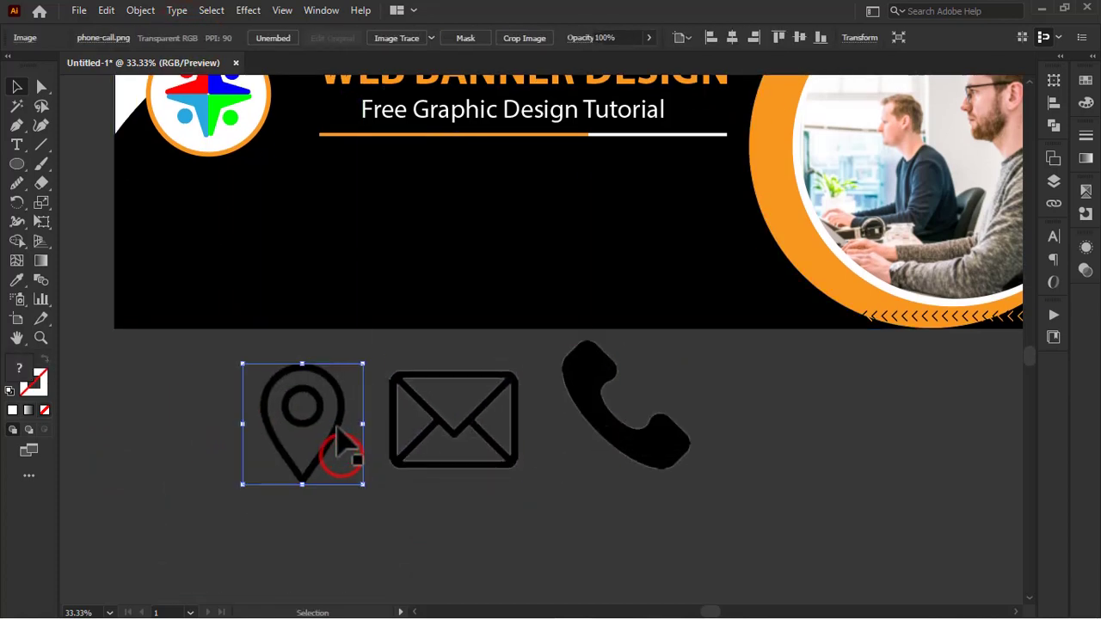
Step: Draw a circle and fill it with the banner's orange sampled via the Eyedropper
{"action": "scroll", "coordinate": [339, 432], "scroll_direction": "down", "scroll_amount": 1}
{"action": "left_click", "coordinate": [212, 401]}
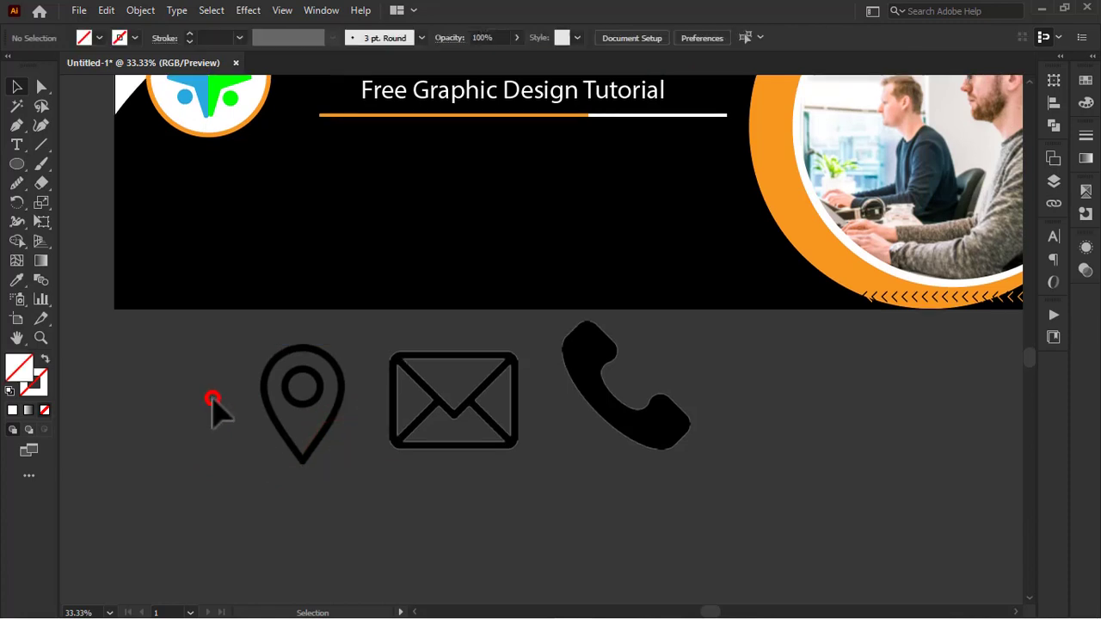
{"action": "left_click_drag", "start_coordinate": [17, 164], "coordinate": [78, 201]}
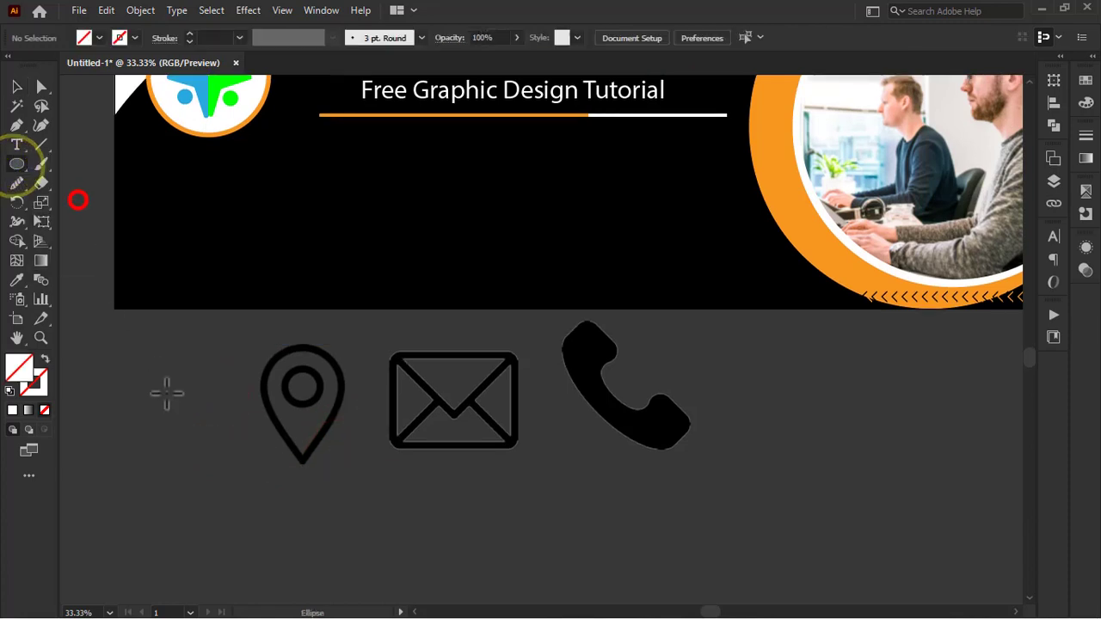
{"action": "left_click_drag", "start_coordinate": [173, 405], "coordinate": [239, 470]}
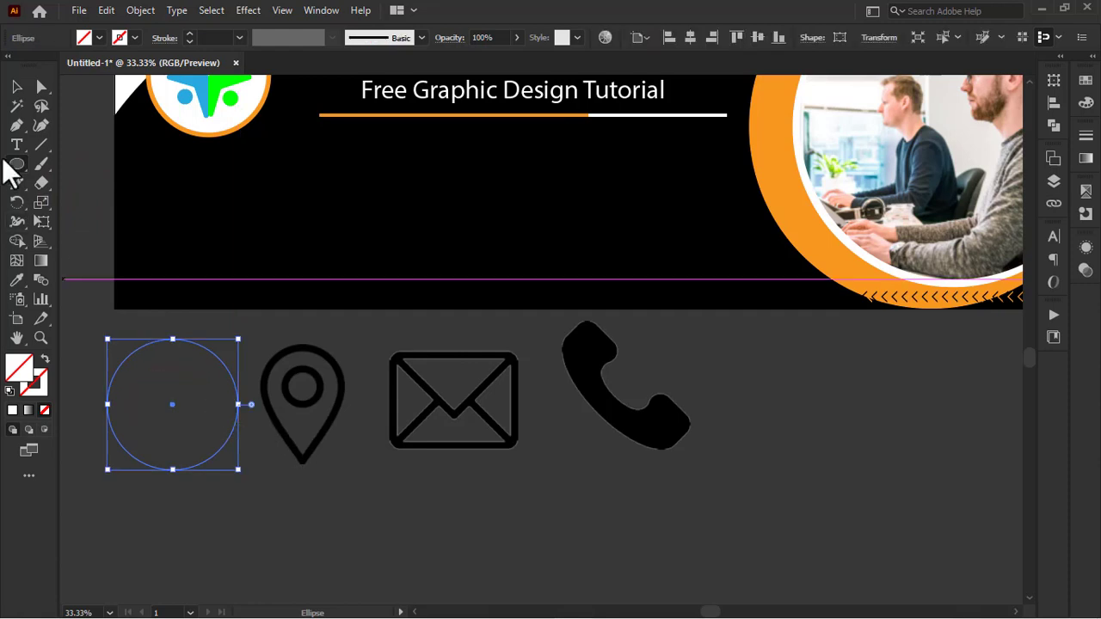
{"action": "left_click", "coordinate": [14, 86]}
{"action": "left_click", "coordinate": [99, 37]}
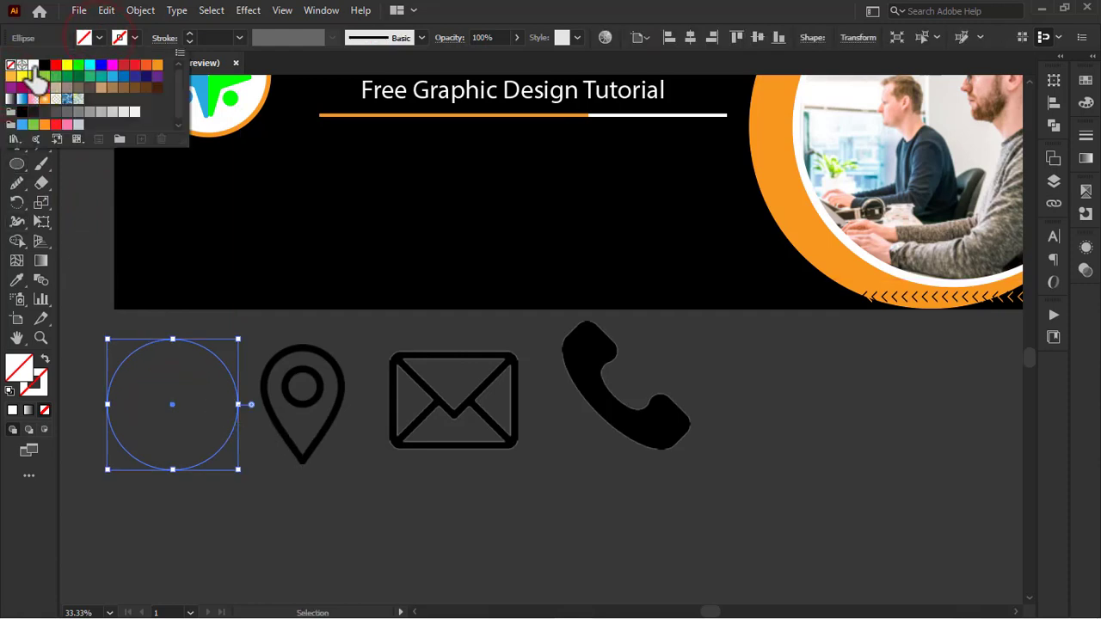
{"action": "key", "text": "i"}
{"action": "left_click", "coordinate": [788, 203]}
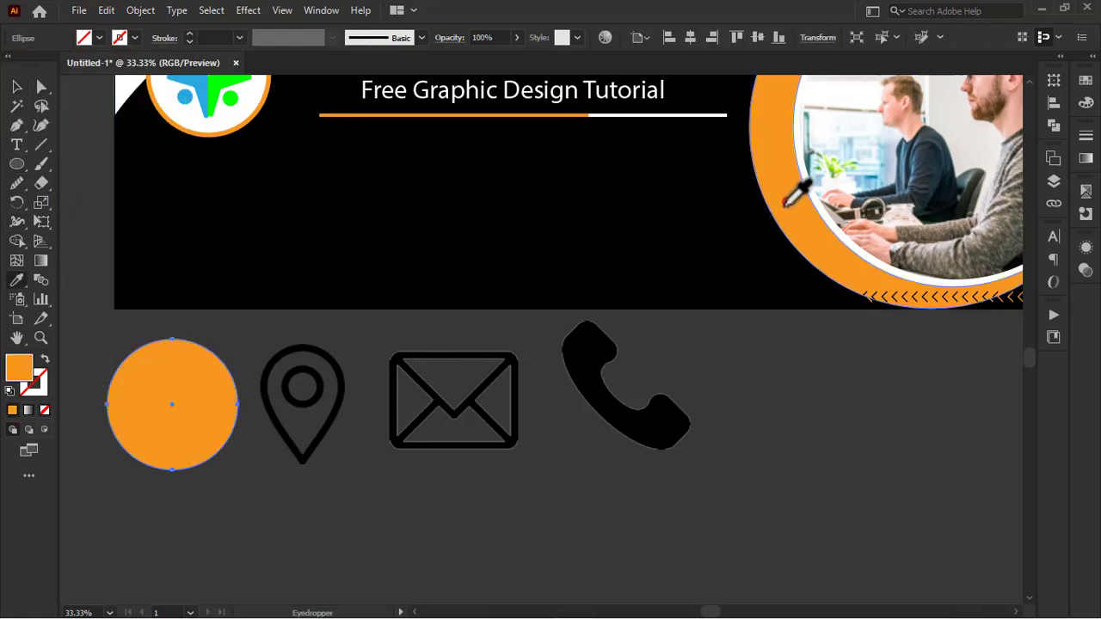
{"action": "left_click", "coordinate": [14, 86]}
{"action": "left_click", "coordinate": [323, 537]}
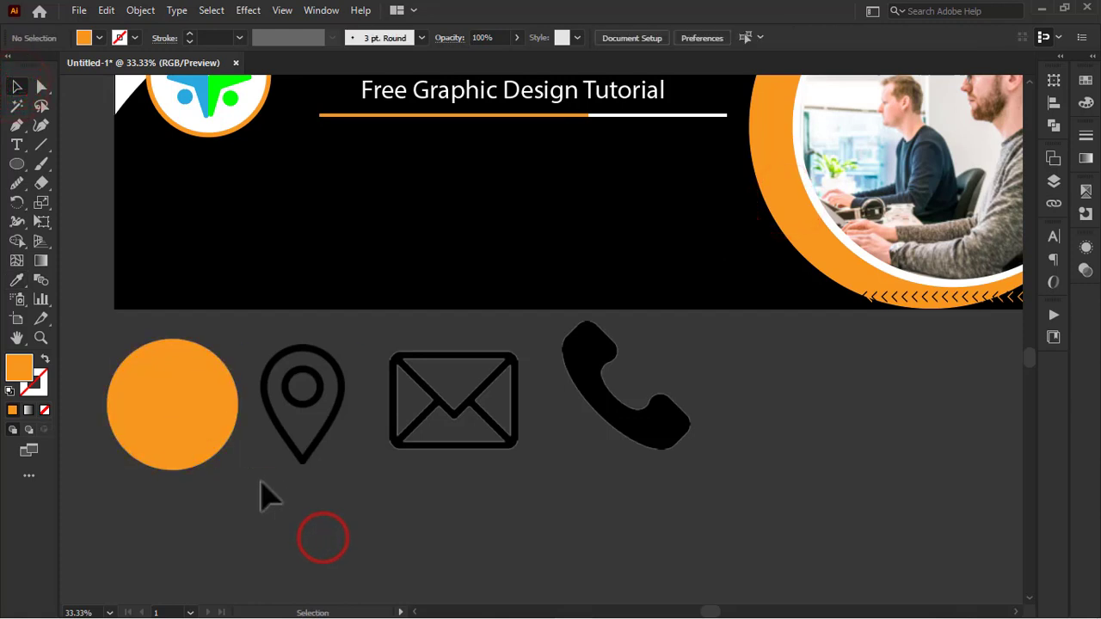
Step: Put the pin on the circle, duplicate two more circles, and set envelope and phone on them
{"action": "left_click", "coordinate": [179, 424]}
{"action": "left_click", "coordinate": [320, 494]}
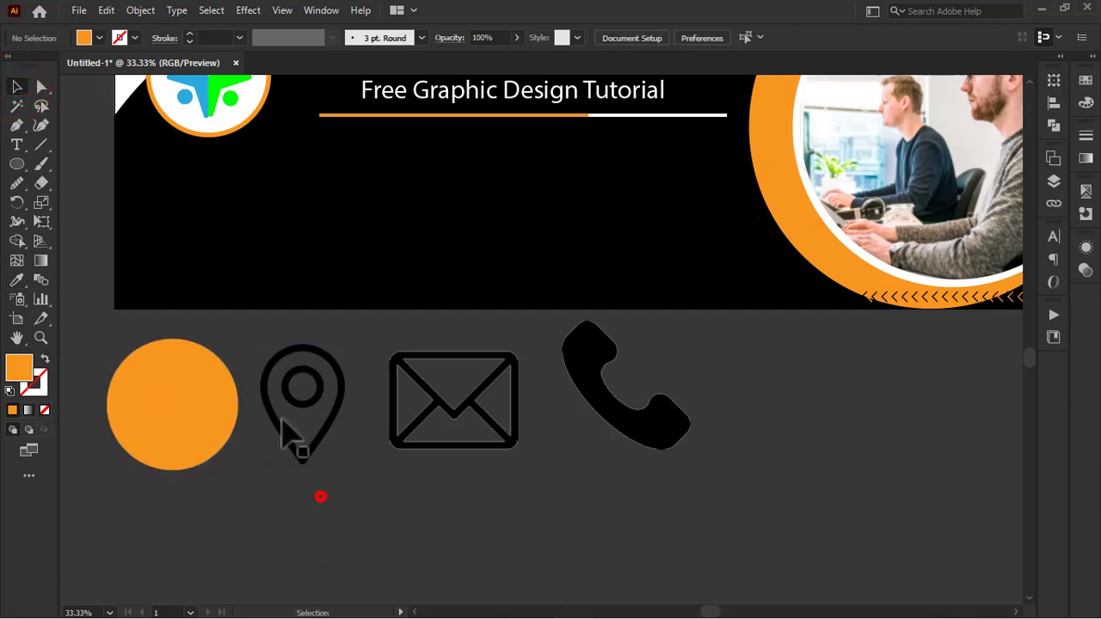
{"action": "left_click_drag", "start_coordinate": [290, 437], "coordinate": [163, 402]}
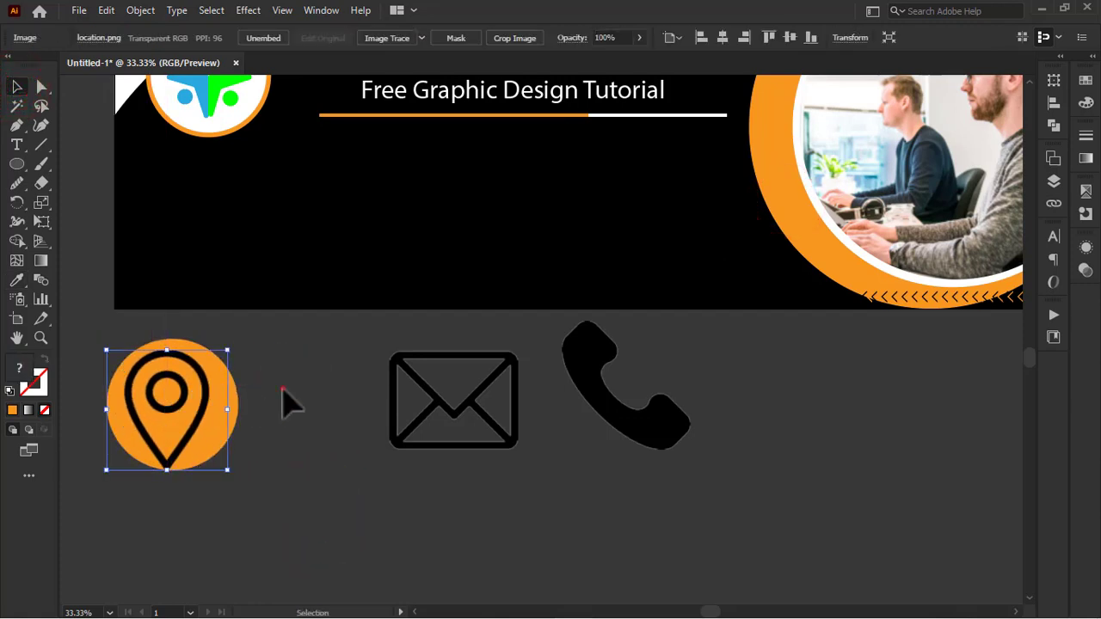
{"action": "left_click", "coordinate": [283, 389]}
{"action": "left_click_drag", "start_coordinate": [245, 416], "coordinate": [398, 415]}
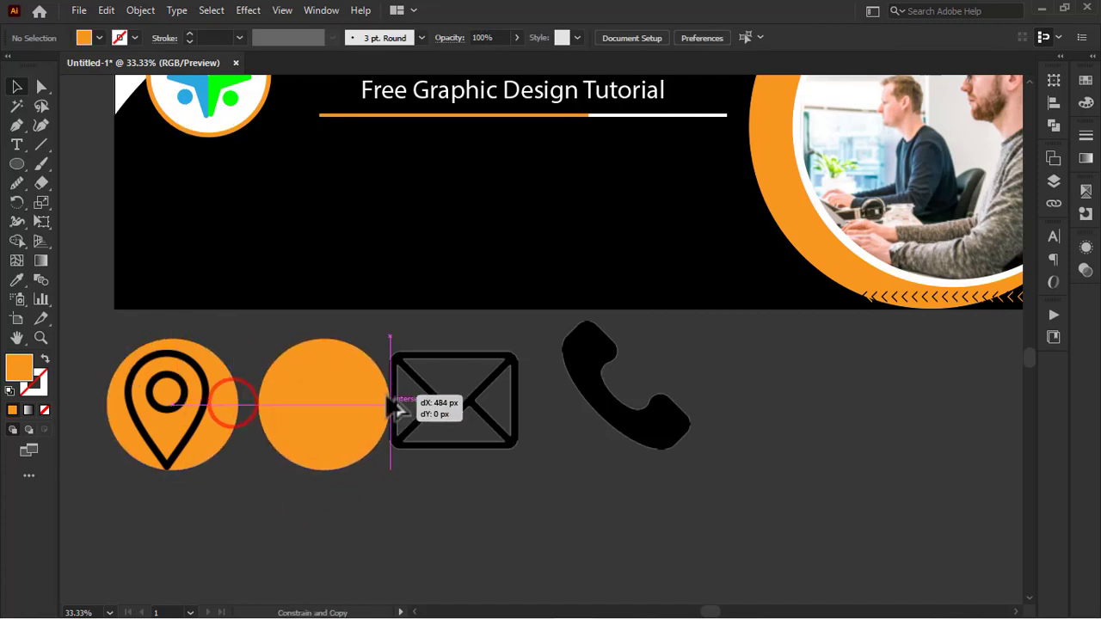
{"action": "key", "text": "ctrl+d"}
{"action": "left_click", "coordinate": [671, 492]}
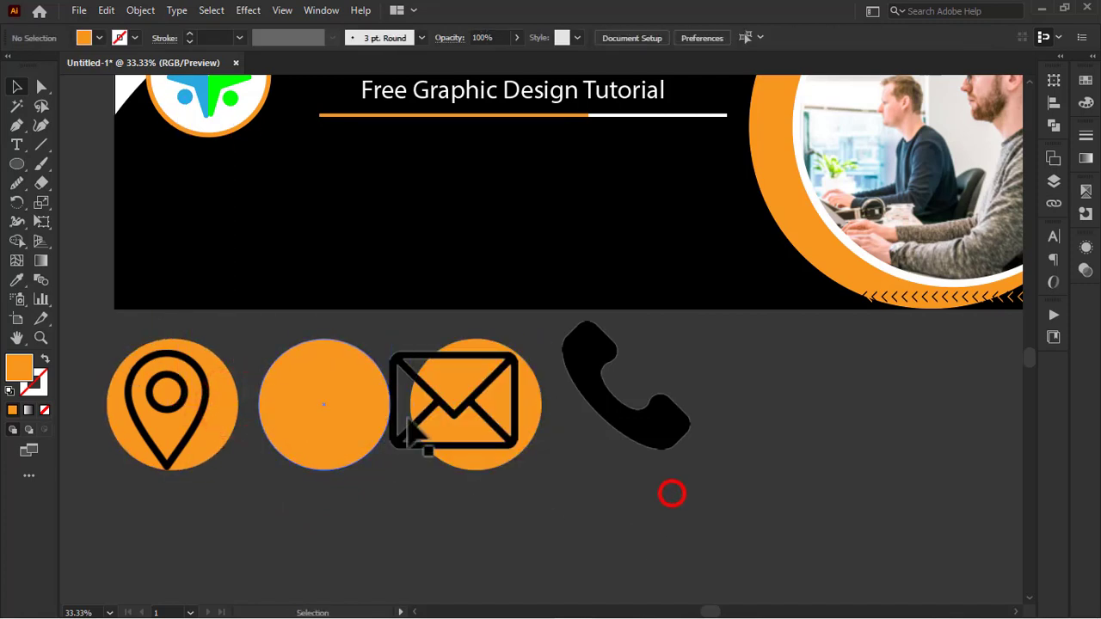
{"action": "left_click_drag", "start_coordinate": [461, 408], "coordinate": [343, 421]}
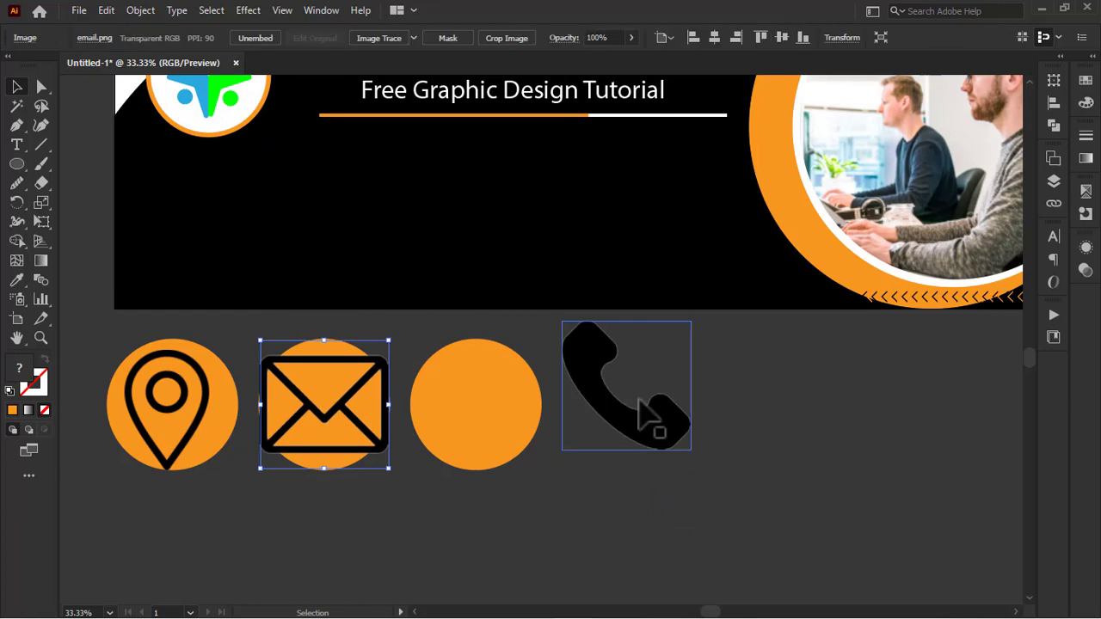
{"action": "left_click_drag", "start_coordinate": [645, 418], "coordinate": [514, 435]}
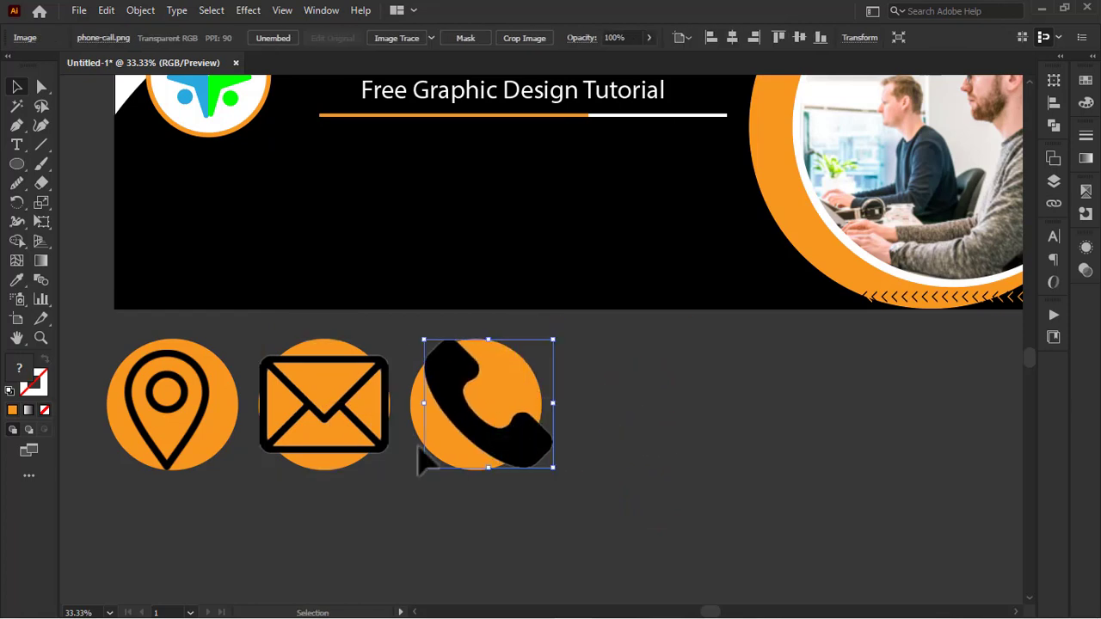
{"action": "left_click", "coordinate": [167, 413]}
Step: Centre the location pin on its circle and shrink it to fit
{"action": "left_click_drag", "start_coordinate": [72, 345], "coordinate": [210, 442]}
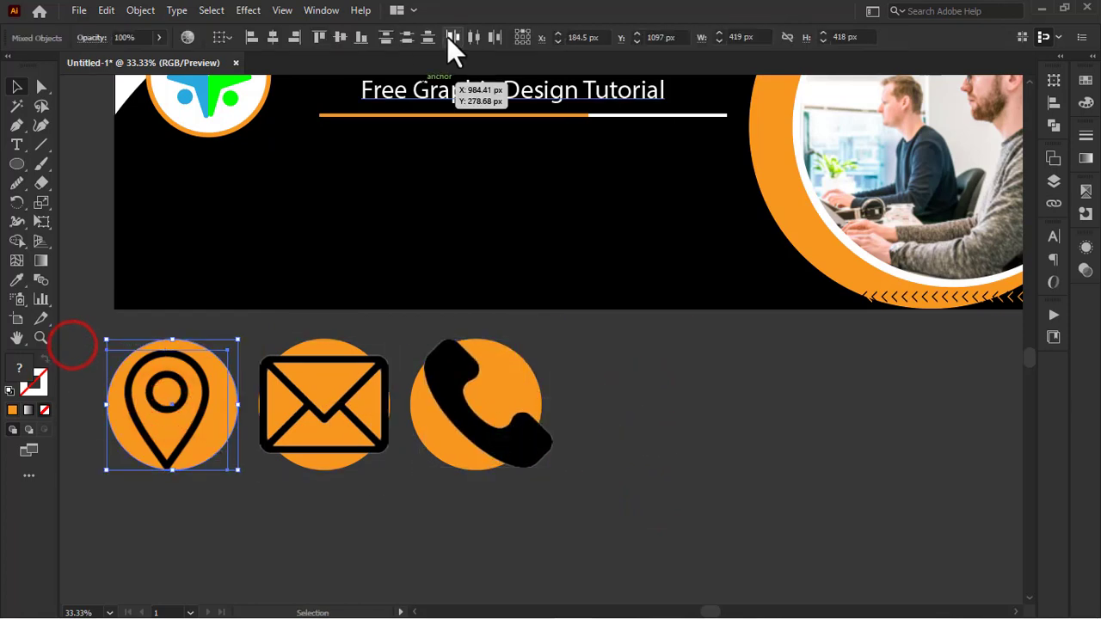
{"action": "left_click", "coordinate": [338, 37]}
{"action": "left_click", "coordinate": [274, 37]}
{"action": "left_click", "coordinate": [255, 499]}
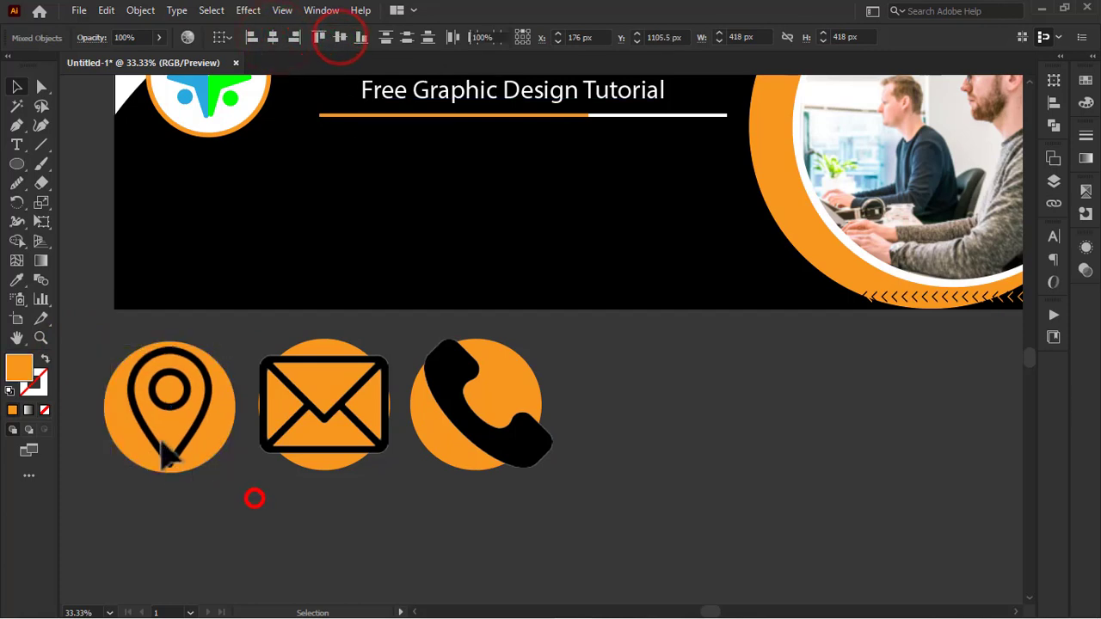
{"action": "left_click", "coordinate": [163, 401]}
{"action": "scroll", "coordinate": [162, 406], "scroll_direction": "up", "scroll_amount": 1}
{"action": "left_click_drag", "start_coordinate": [274, 412], "coordinate": [257, 420]}
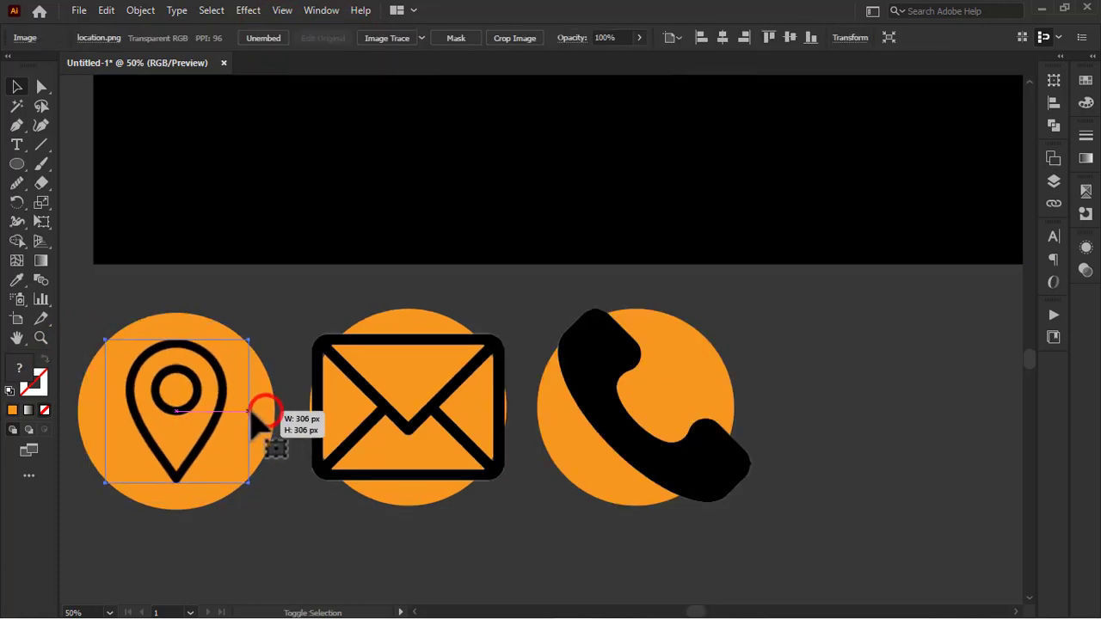
{"action": "left_click", "coordinate": [315, 530]}
{"action": "scroll", "coordinate": [315, 530], "scroll_direction": "down", "scroll_amount": 1}
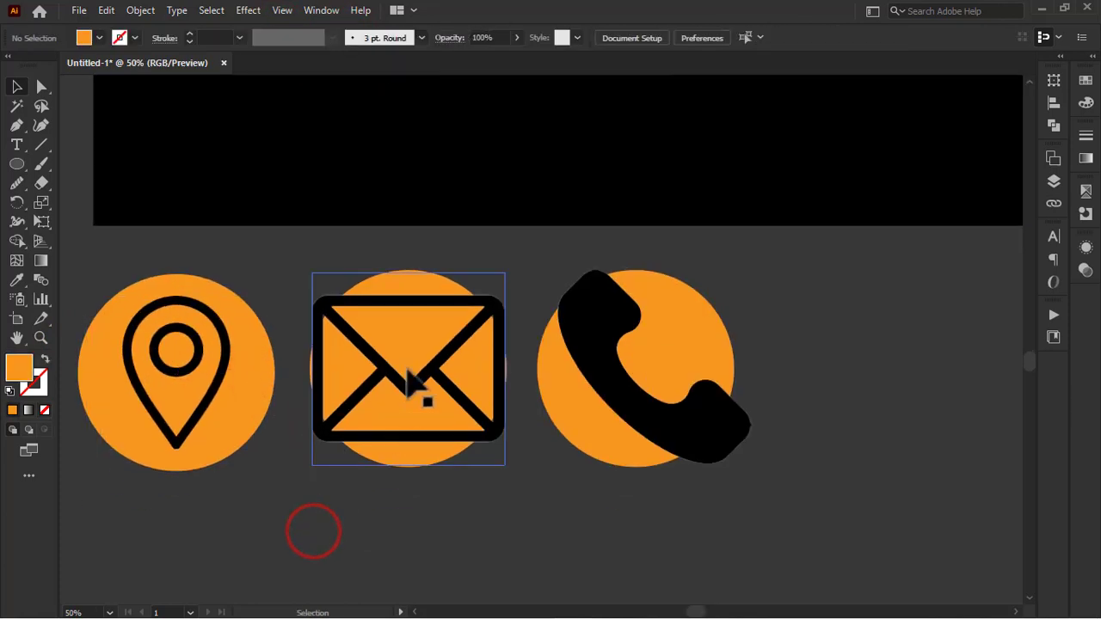
Step: Shrink the envelope and phone icons to fit inside their circles
{"action": "left_click", "coordinate": [407, 379]}
{"action": "left_click_drag", "start_coordinate": [505, 369], "coordinate": [476, 381]}
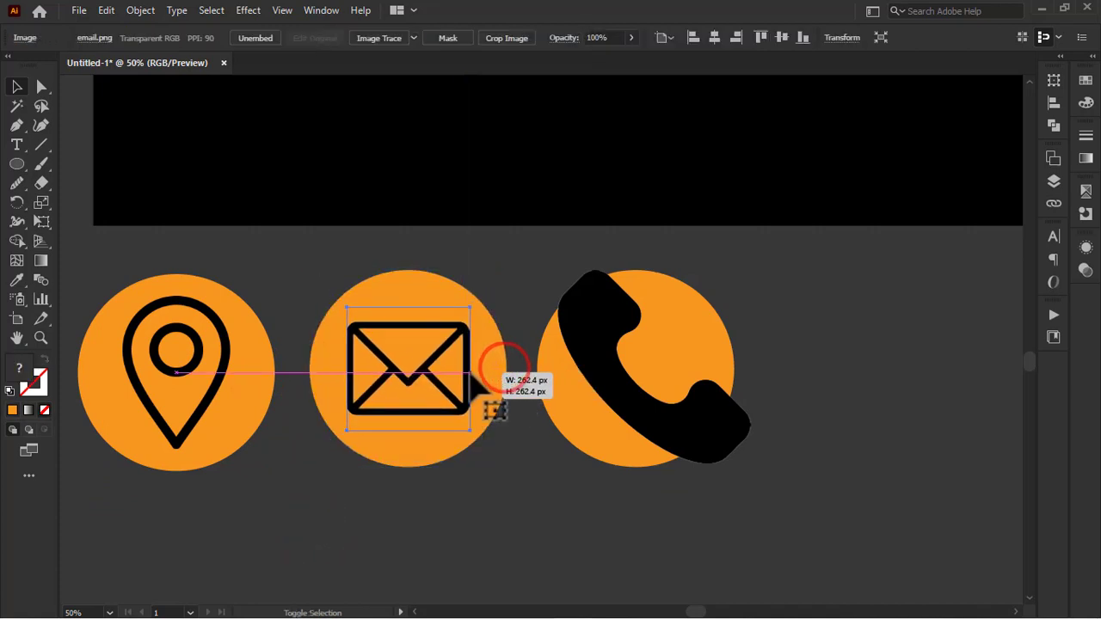
{"action": "left_click", "coordinate": [556, 474]}
{"action": "left_click", "coordinate": [629, 386]}
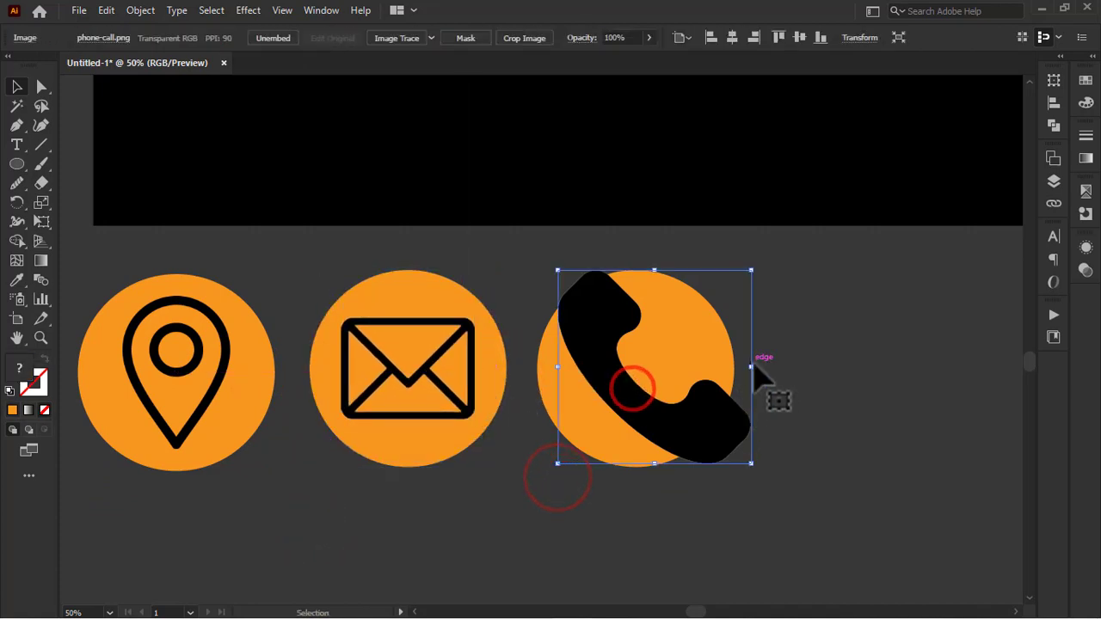
{"action": "left_click_drag", "start_coordinate": [750, 369], "coordinate": [725, 393]}
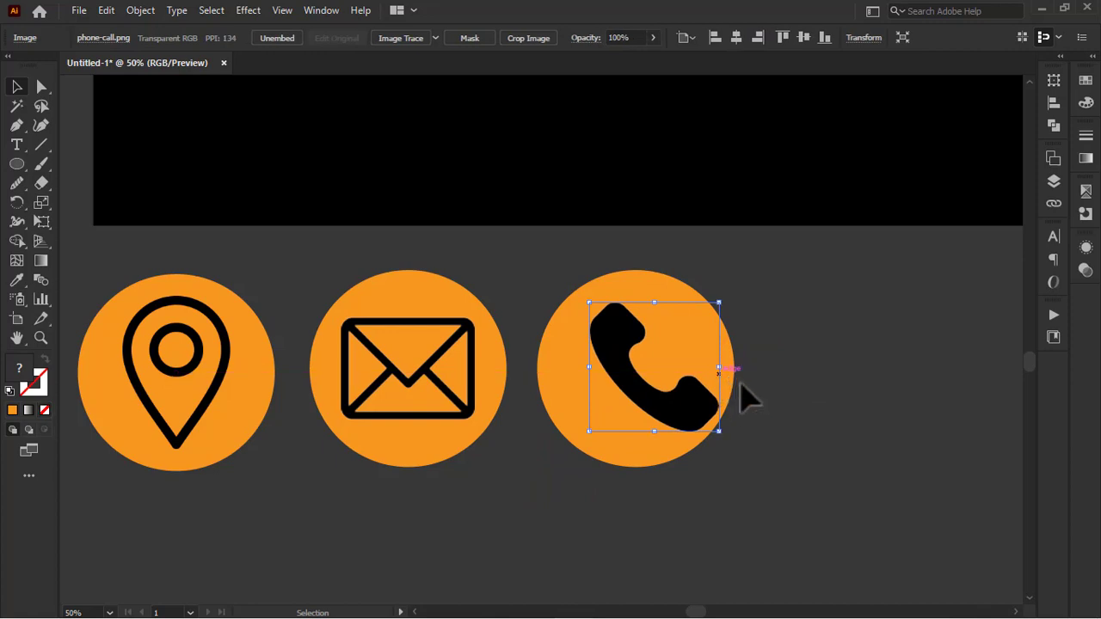
{"action": "left_click", "coordinate": [619, 474]}
Step: Centre the phone icon on its circle and zoom out
{"action": "left_click_drag", "start_coordinate": [549, 238], "coordinate": [707, 454]}
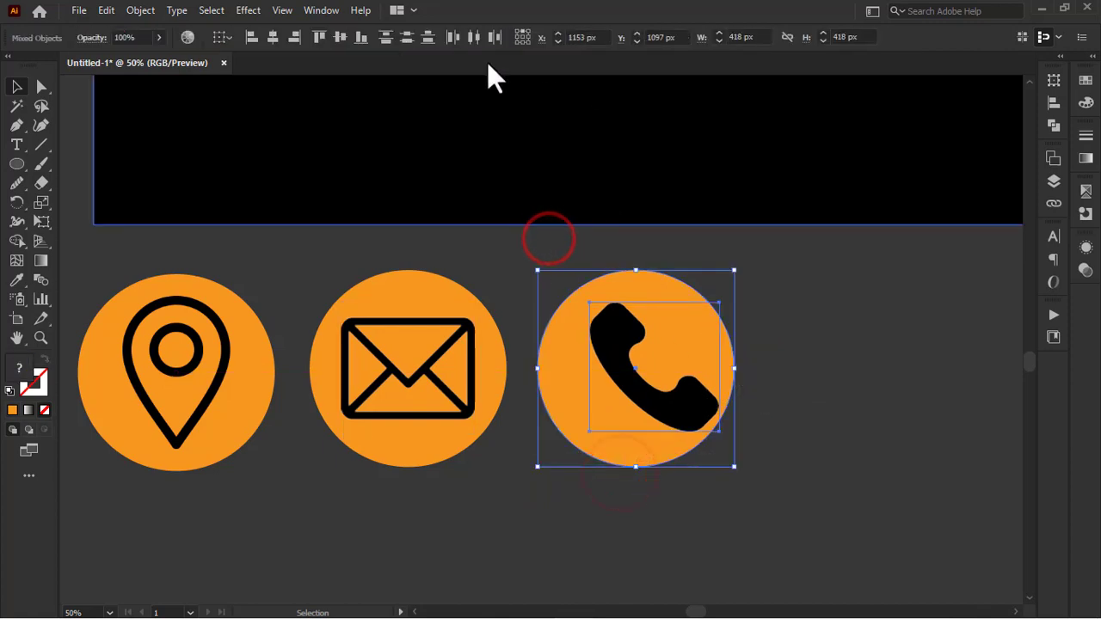
{"action": "left_click", "coordinate": [273, 37]}
{"action": "left_click", "coordinate": [340, 37]}
{"action": "left_click", "coordinate": [905, 370]}
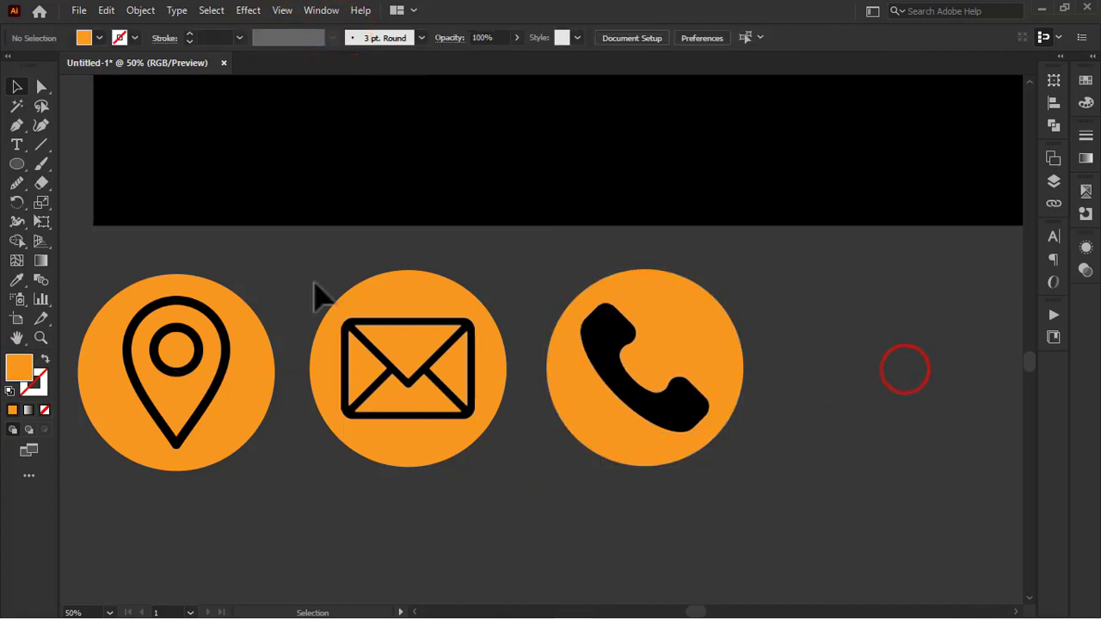
{"action": "key", "text": "ctrl+minus"}
Step: Group the pin, envelope and phone icons each with its orange circle
{"action": "left_click_drag", "start_coordinate": [383, 471], "coordinate": [379, 460]}
{"action": "right_click", "coordinate": [290, 397]}
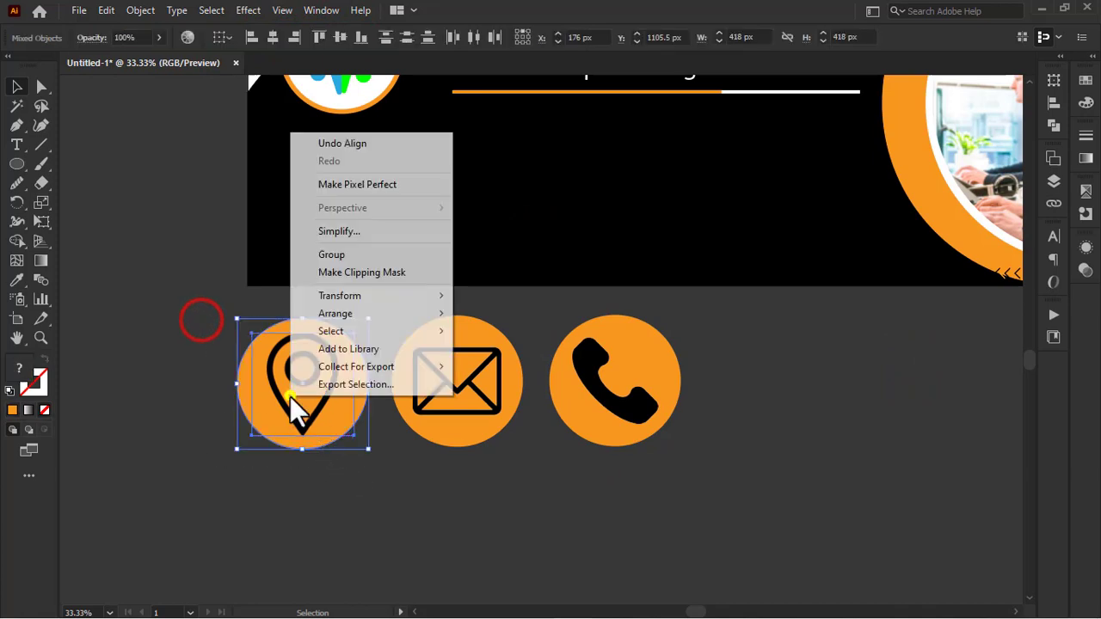
{"action": "left_click", "coordinate": [337, 254]}
{"action": "left_click_drag", "start_coordinate": [422, 312], "coordinate": [454, 361]}
{"action": "right_click", "coordinate": [477, 354]}
{"action": "left_click", "coordinate": [516, 475]}
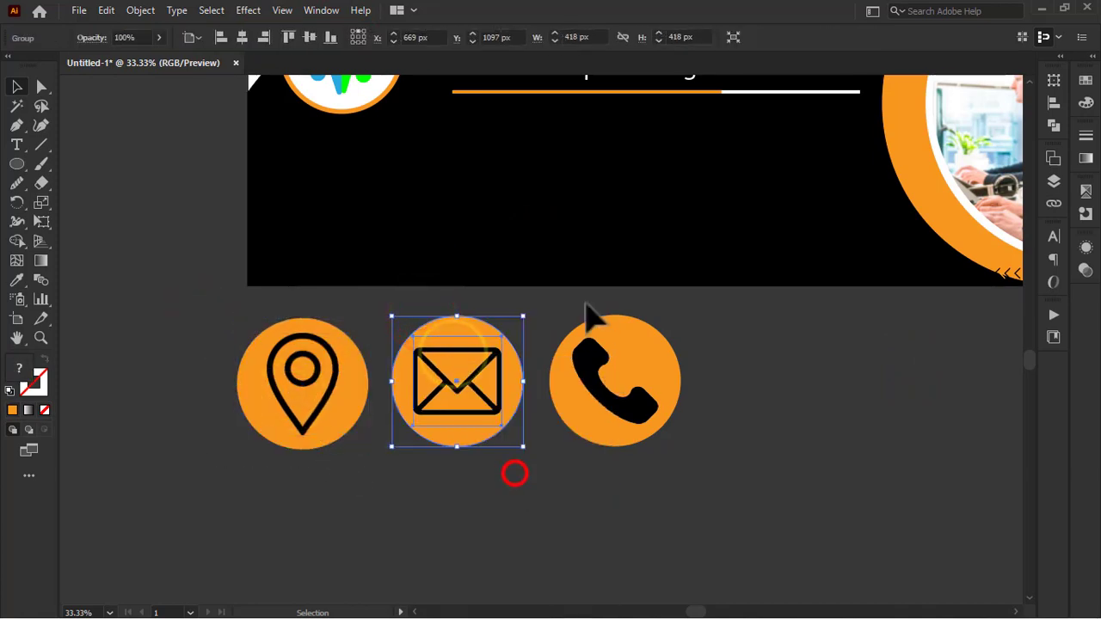
{"action": "mouse_move", "coordinate": [582, 308]}
{"action": "left_mouse_down"}
{"action": "mouse_move", "coordinate": [635, 381]}
{"action": "mouse_move", "coordinate": [344, 570]}
{"action": "mouse_move", "coordinate": [353, 582]}
{"action": "left_mouse_up"}
{"action": "right_click", "coordinate": [623, 361]}
{"action": "left_click", "coordinate": [674, 216]}
{"action": "left_click", "coordinate": [777, 450]}
Step: Stack the three badges in a column, centre-aligned and evenly distributed vertically
{"action": "scroll", "coordinate": [616, 382], "scroll_direction": "down", "scroll_amount": 1}
{"action": "scroll", "coordinate": [393, 545], "scroll_direction": "down", "scroll_amount": 2}
{"action": "scroll", "coordinate": [378, 534], "scroll_direction": "down", "scroll_amount": 1}
{"action": "left_click_drag", "start_coordinate": [340, 528], "coordinate": [413, 534]}
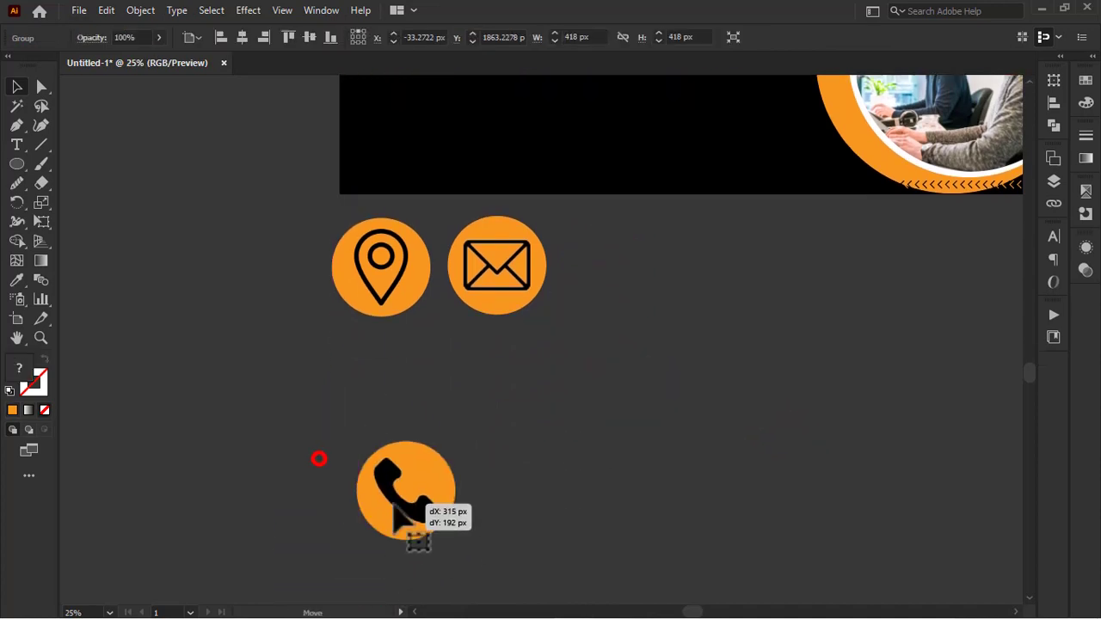
{"action": "mouse_move", "coordinate": [483, 276]}
{"action": "left_mouse_down"}
{"action": "mouse_move", "coordinate": [492, 288]}
{"action": "mouse_move", "coordinate": [393, 383]}
{"action": "left_mouse_up"}
{"action": "left_click_drag", "start_coordinate": [293, 250], "coordinate": [482, 462]}
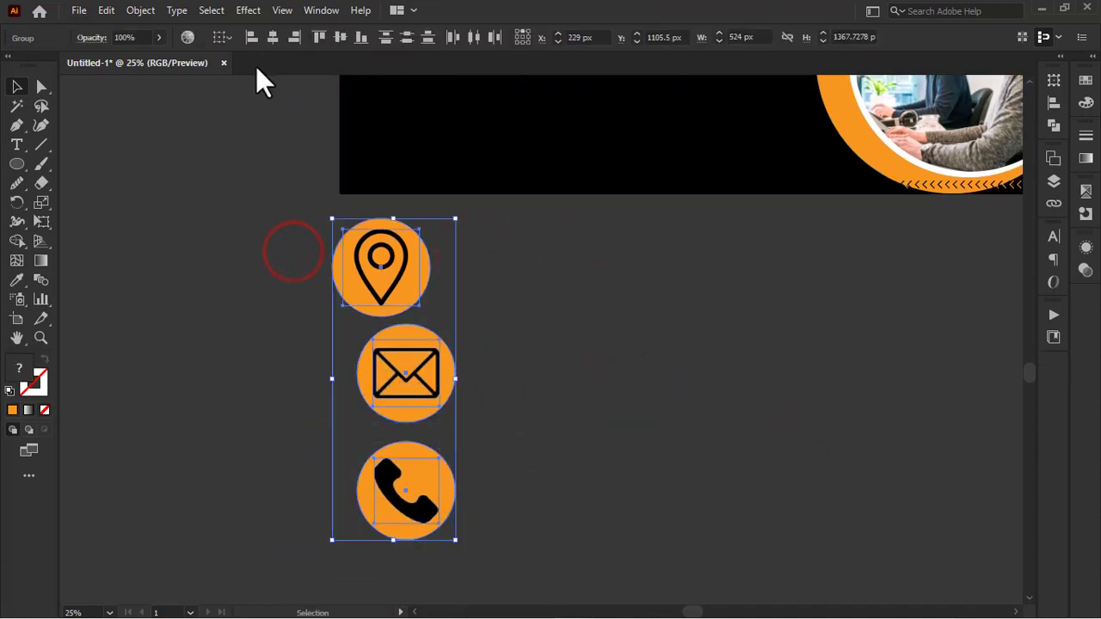
{"action": "left_click", "coordinate": [272, 37]}
{"action": "left_click", "coordinate": [407, 37]}
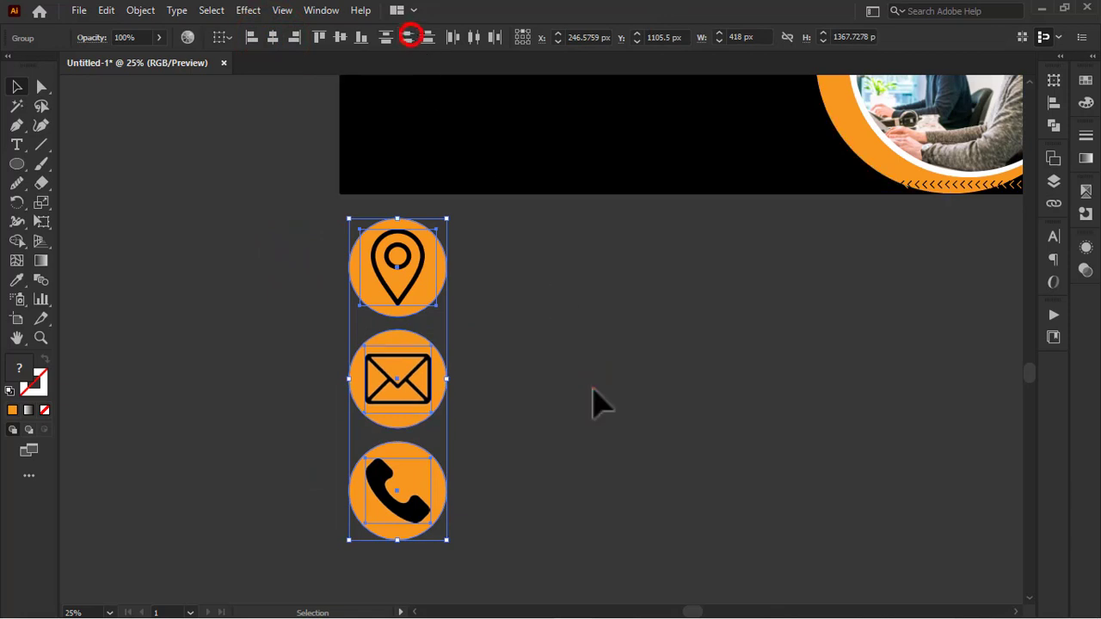
{"action": "left_click", "coordinate": [594, 391]}
Step: Move the badge column onto the banner beneath the logo
{"action": "mouse_move", "coordinate": [316, 255]}
{"action": "left_mouse_down"}
{"action": "mouse_move", "coordinate": [452, 549]}
{"action": "mouse_move", "coordinate": [386, 334]}
{"action": "left_mouse_up"}
{"action": "scroll", "coordinate": [440, 354], "scroll_direction": "up", "scroll_amount": 1}
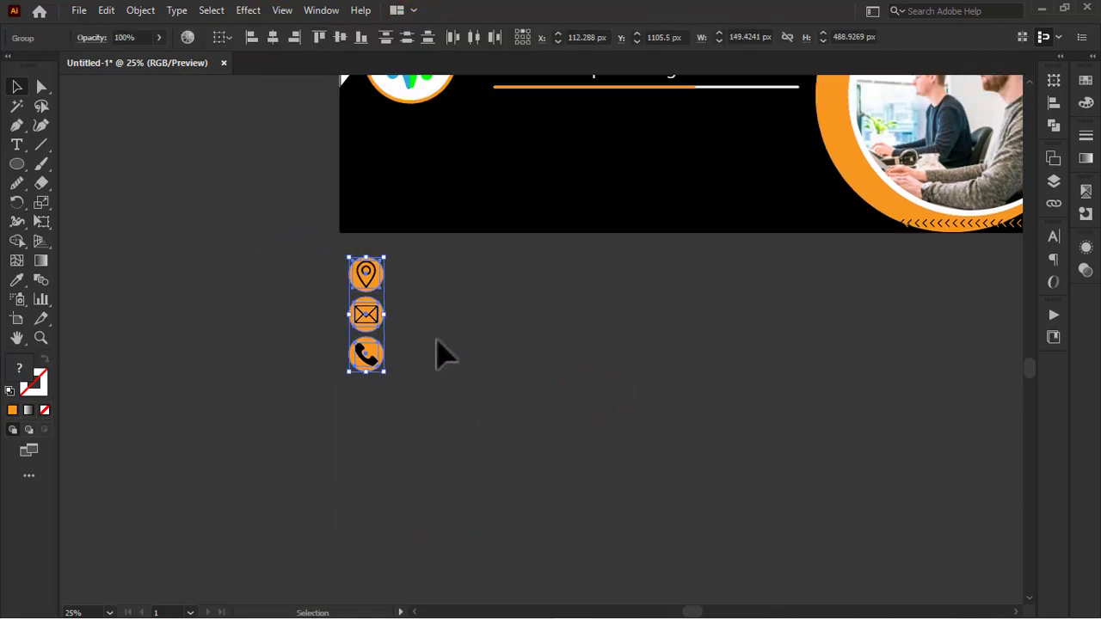
{"action": "scroll", "coordinate": [440, 353], "scroll_direction": "up", "scroll_amount": 1}
{"action": "left_click_drag", "start_coordinate": [369, 373], "coordinate": [428, 234]}
Step: Shrink the icon column, move it beneath the logo and left-align it with the logo
{"action": "scroll", "coordinate": [428, 234], "scroll_direction": "up", "scroll_amount": 2}
{"action": "left_click_drag", "start_coordinate": [425, 184], "coordinate": [425, 241]}
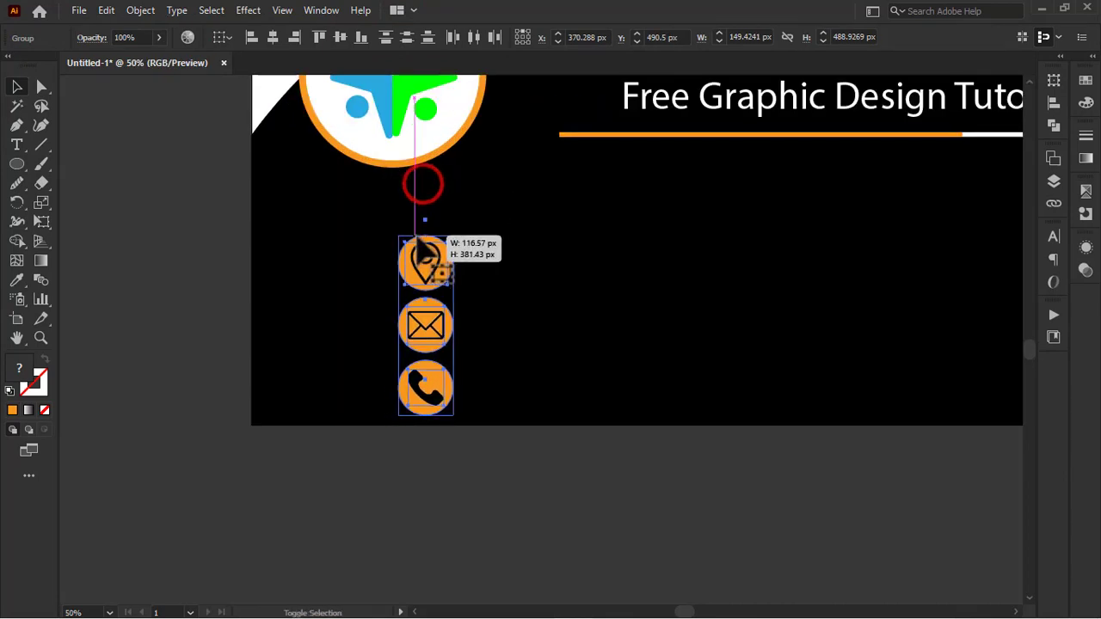
{"action": "left_click_drag", "start_coordinate": [422, 325], "coordinate": [335, 307]}
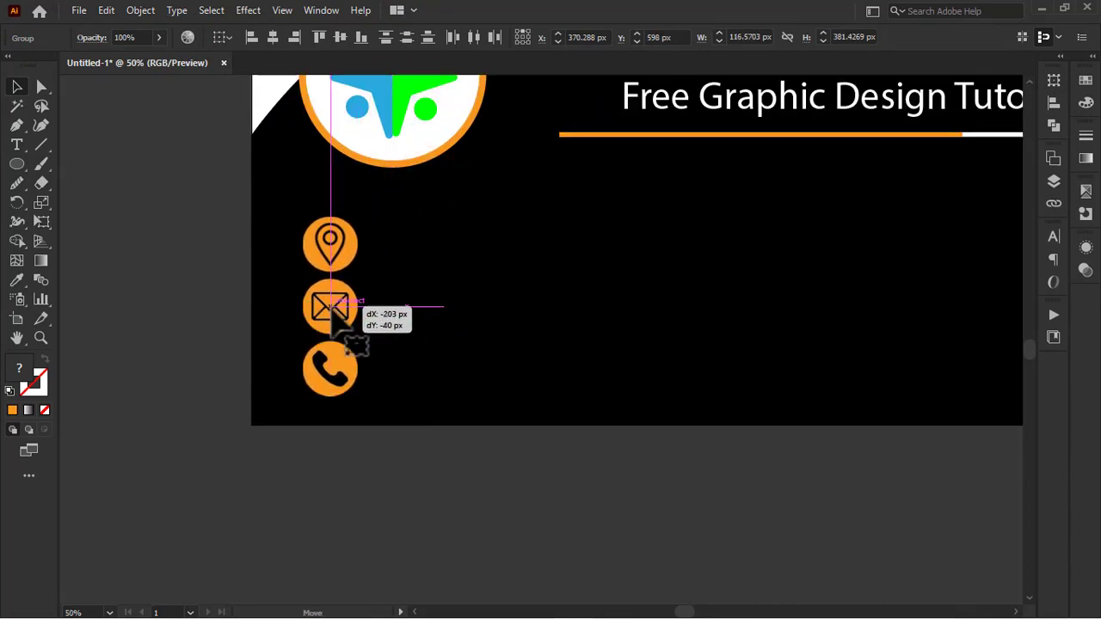
{"action": "left_click_drag", "start_coordinate": [335, 306], "coordinate": [335, 301]}
{"action": "scroll", "coordinate": [336, 301], "scroll_direction": "up", "scroll_amount": 1}
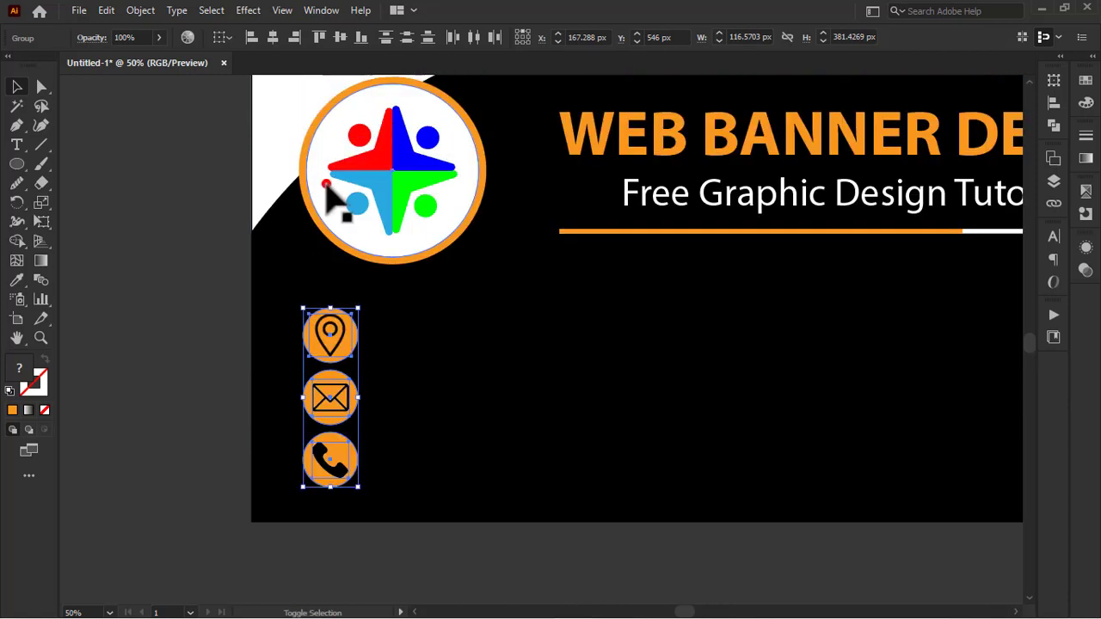
{"action": "left_click", "coordinate": [327, 185], "text": "shift"}
{"action": "left_click", "coordinate": [250, 38]}
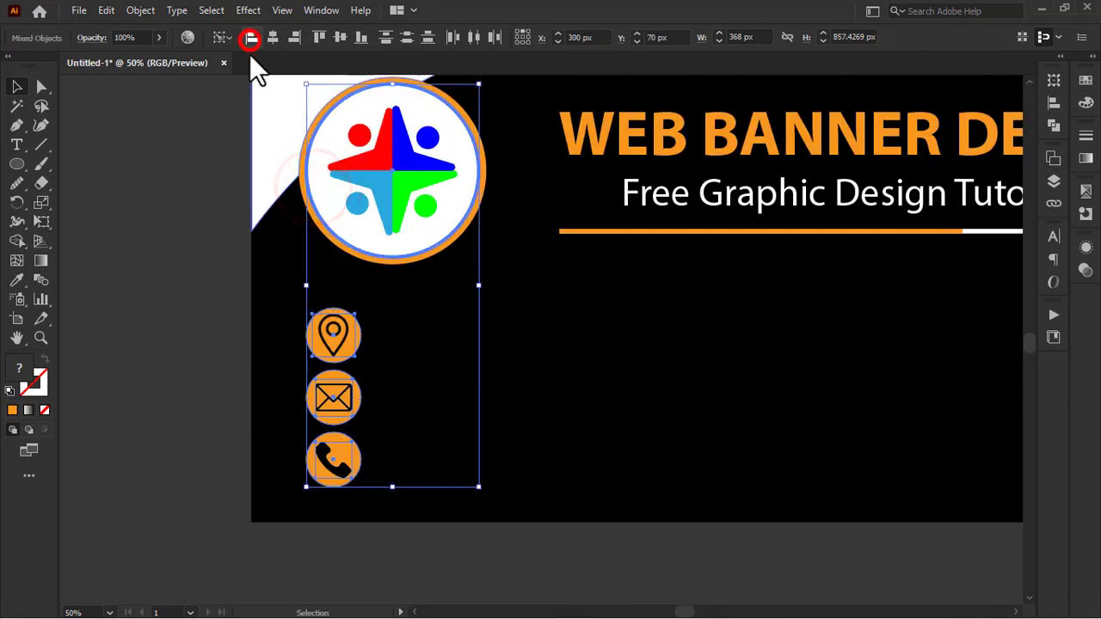
Step: Select the logo together with the location, envelope and phone icons
{"action": "left_click", "coordinate": [203, 305]}
{"action": "scroll", "coordinate": [263, 220], "scroll_direction": "up", "scroll_amount": 1}
{"action": "left_click", "coordinate": [342, 145]}
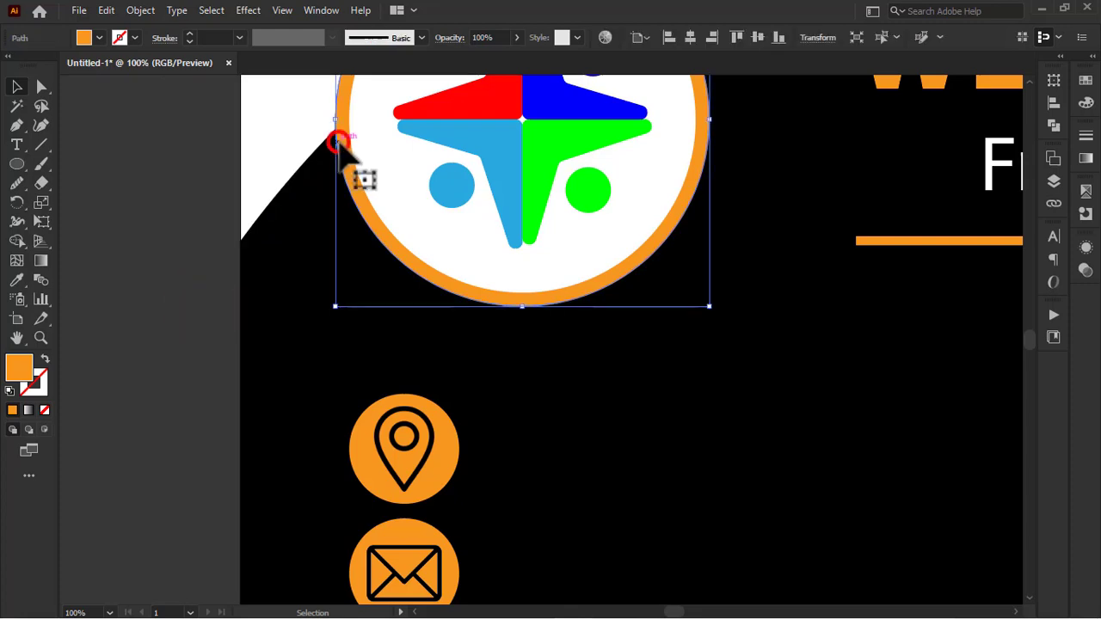
{"action": "key", "text": "ctrl+minus"}
{"action": "key", "text": "ctrl+minus"}
{"action": "key", "text": "ctrl+minus"}
{"action": "left_click", "coordinate": [362, 244], "text": "shift"}
{"action": "left_click", "coordinate": [360, 287], "text": "shift"}
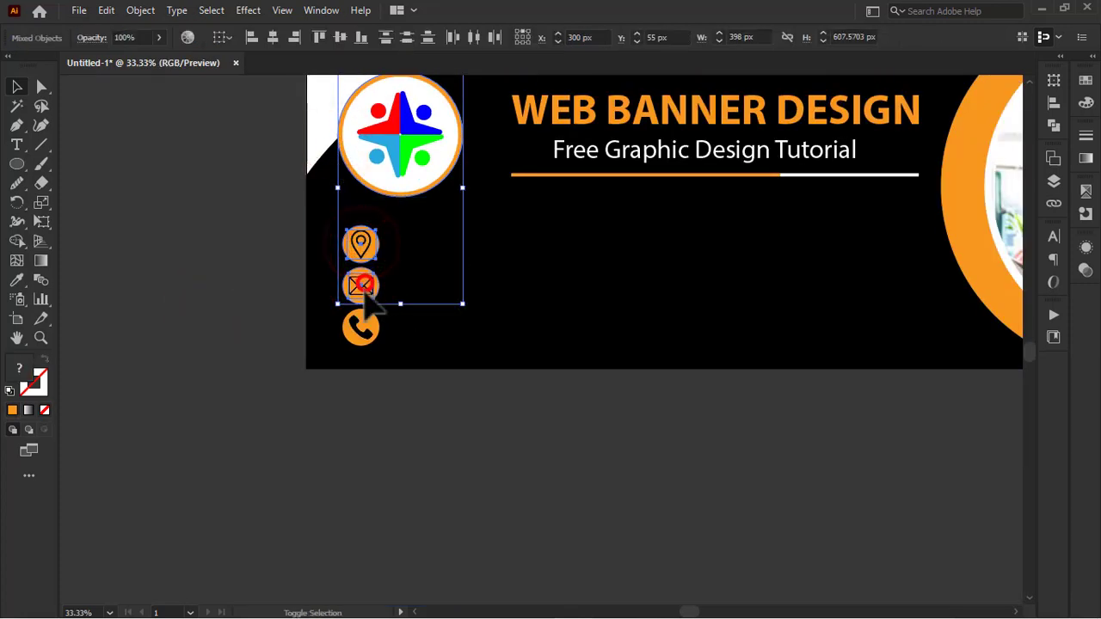
{"action": "left_click", "coordinate": [361, 327], "text": "shift"}
{"action": "key", "text": "ctrl+plus"}
{"action": "key", "text": "ctrl+plus"}
{"action": "key", "text": "ctrl+plus"}
Step: Reselect the phone, envelope and location icons with the logo and left-align them again
{"action": "left_click", "coordinate": [136, 267]}
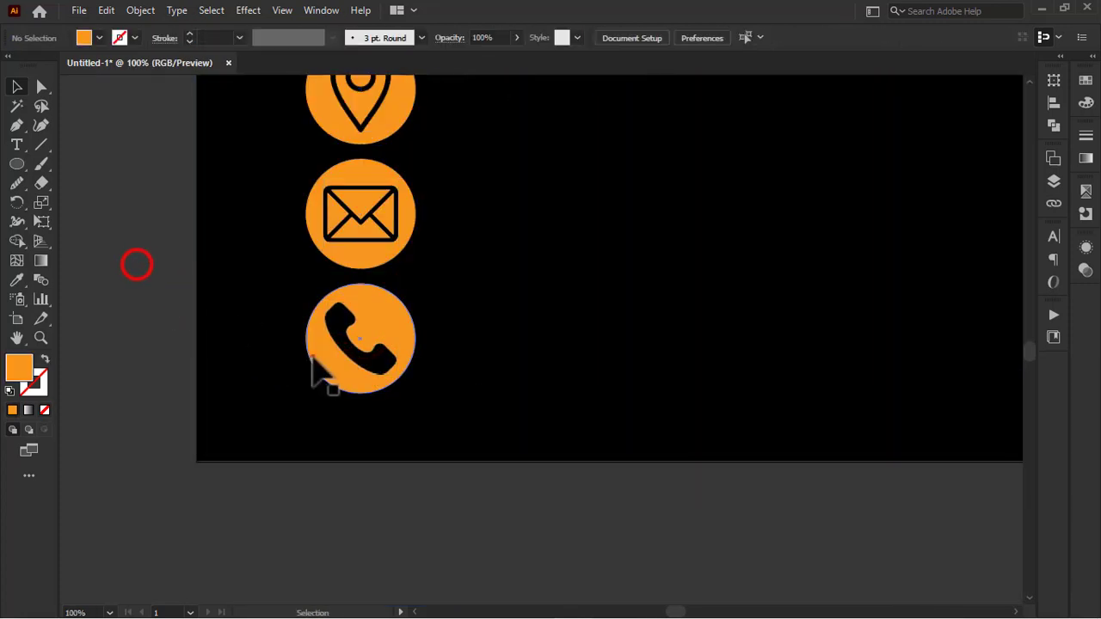
{"action": "left_click", "coordinate": [310, 356]}
{"action": "left_click", "coordinate": [324, 206], "text": "shift"}
{"action": "left_click", "coordinate": [325, 106], "text": "shift"}
{"action": "scroll", "coordinate": [325, 107], "scroll_direction": "up", "scroll_amount": 5}
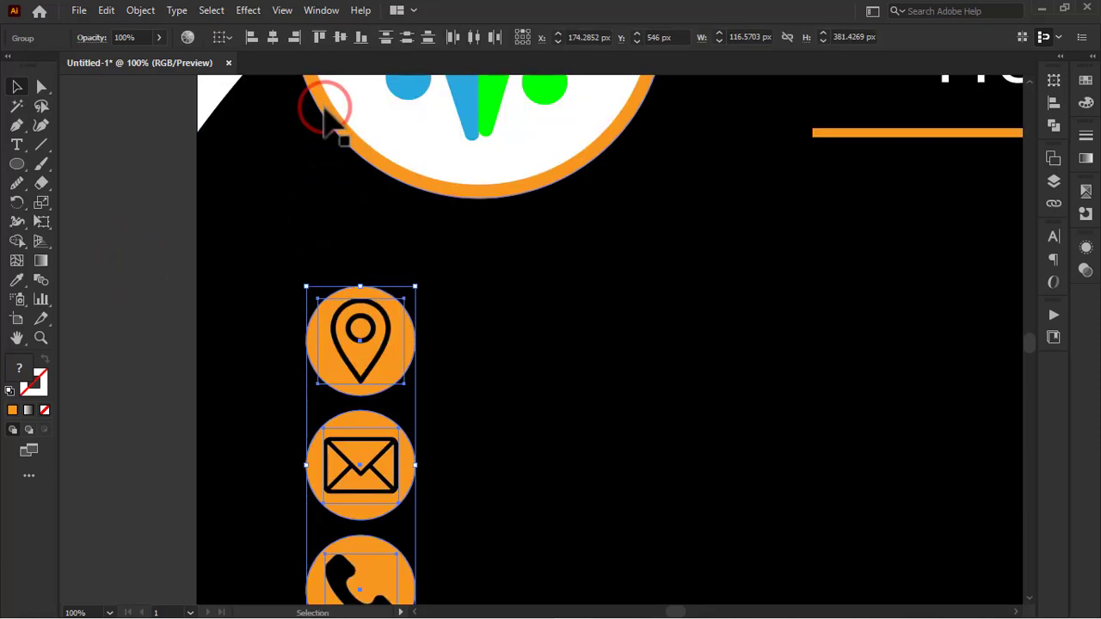
{"action": "scroll", "coordinate": [322, 108], "scroll_direction": "up", "scroll_amount": 1}
{"action": "left_click", "coordinate": [311, 117], "text": "shift"}
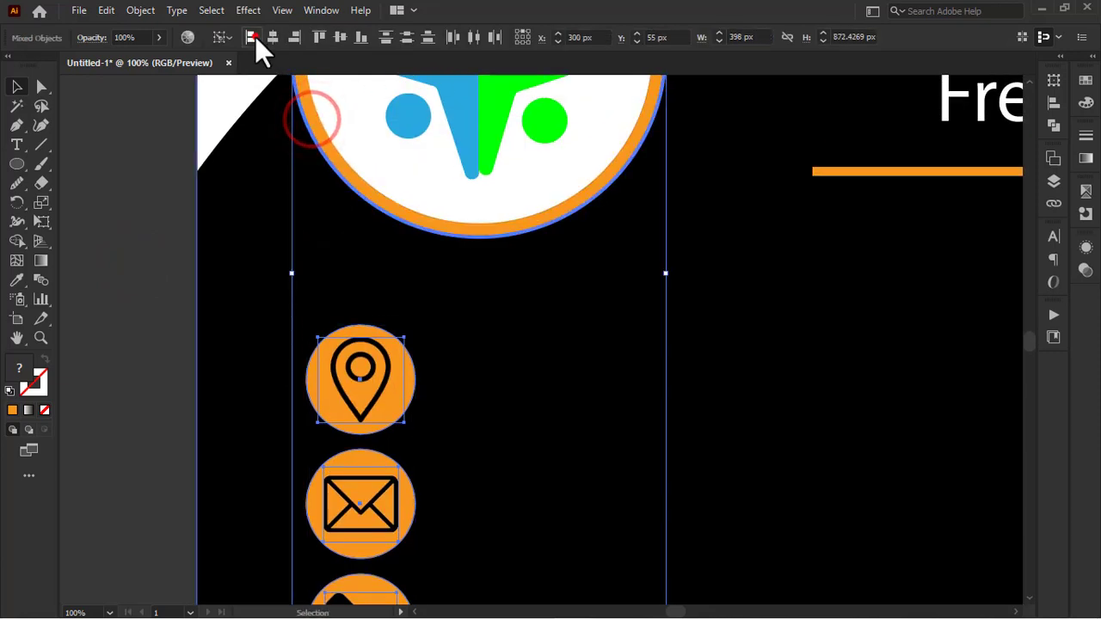
{"action": "left_click", "coordinate": [252, 37]}
{"action": "key", "text": "ctrl+minus"}
{"action": "key", "text": "ctrl+minus"}
{"action": "key", "text": "ctrl+minus"}
{"action": "left_click", "coordinate": [234, 265]}
{"action": "key", "text": "ctrl+minus"}
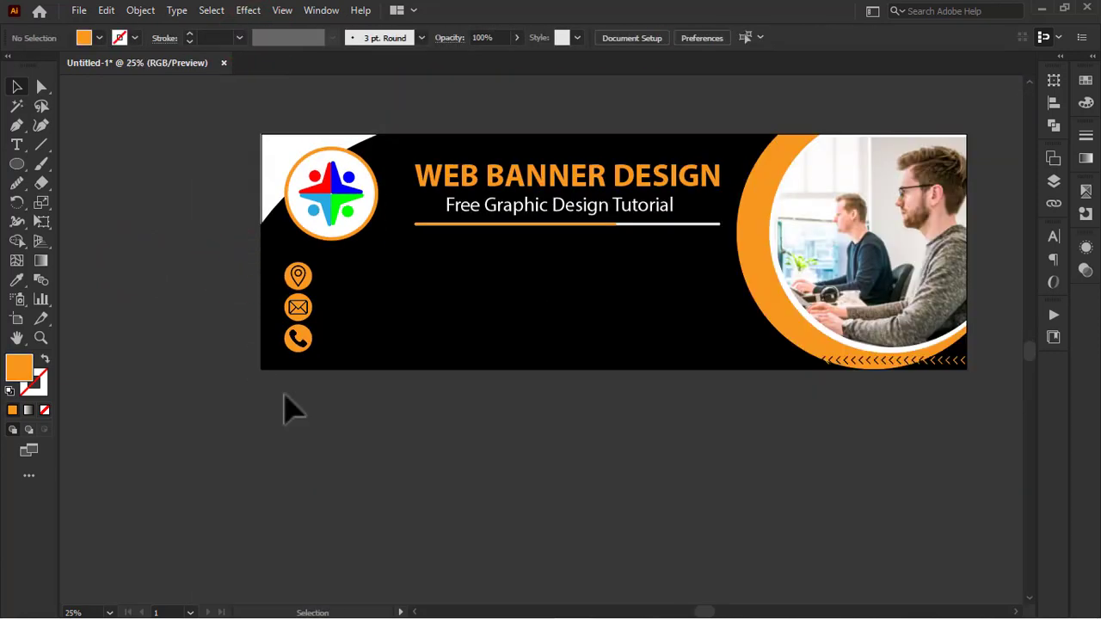
Step: Isolate the location icon's group and briefly try a red-orange fill on its circle
{"action": "scroll", "coordinate": [270, 361], "scroll_direction": "up", "scroll_amount": 3}
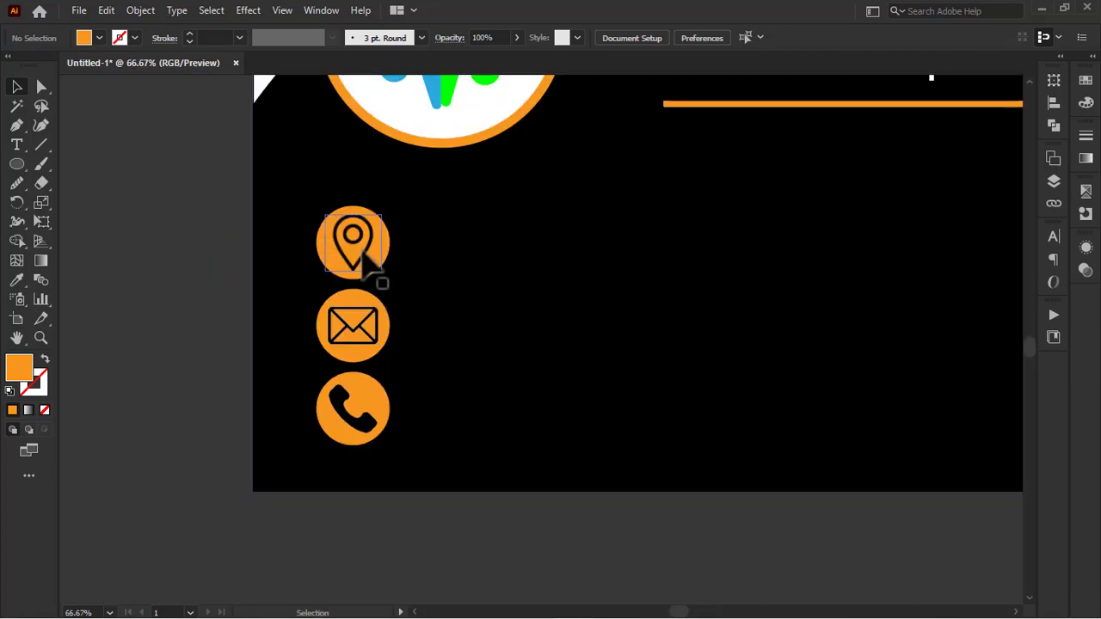
{"action": "scroll", "coordinate": [322, 271], "scroll_direction": "up", "scroll_amount": 2}
{"action": "double_click", "coordinate": [349, 244]}
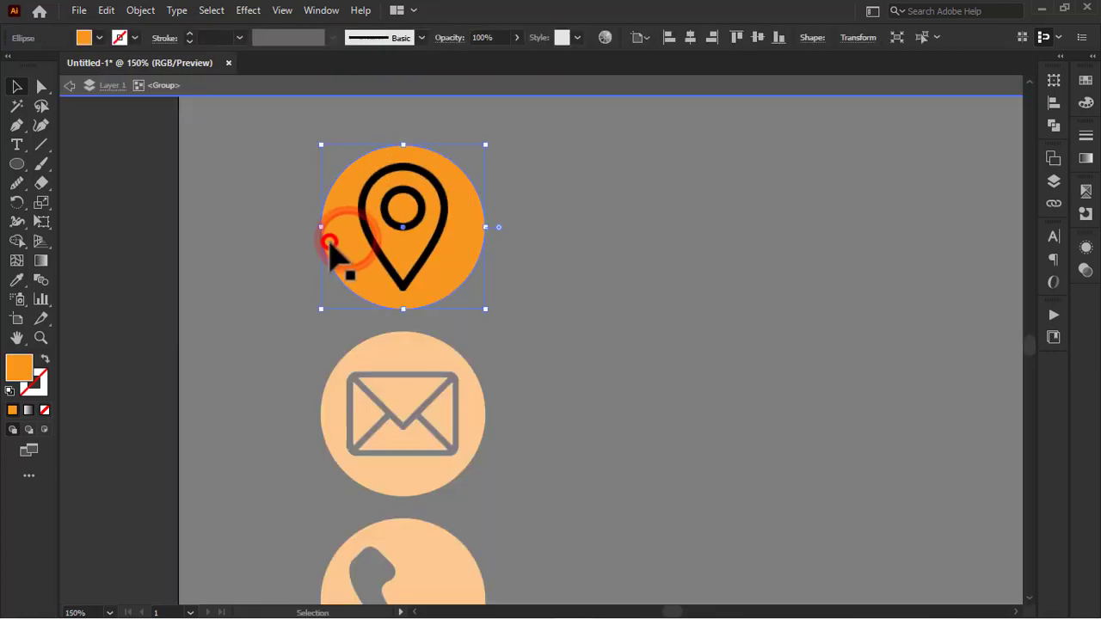
{"action": "scroll", "coordinate": [336, 301], "scroll_direction": "down", "scroll_amount": 2}
{"action": "left_click", "coordinate": [98, 38]}
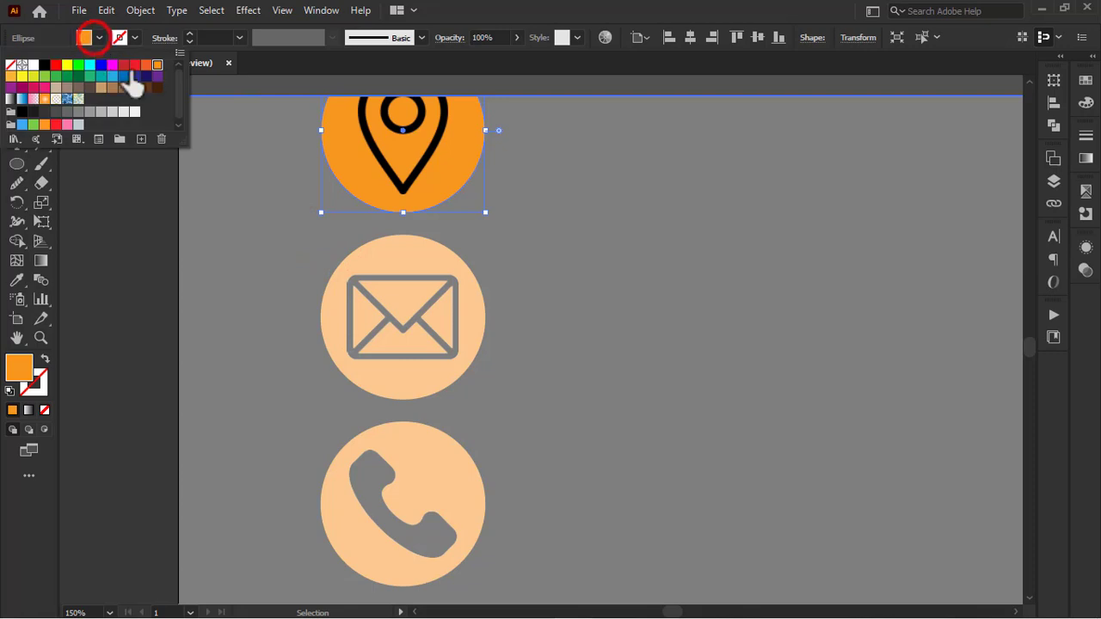
{"action": "left_click", "coordinate": [146, 65]}
{"action": "double_click", "coordinate": [127, 277]}
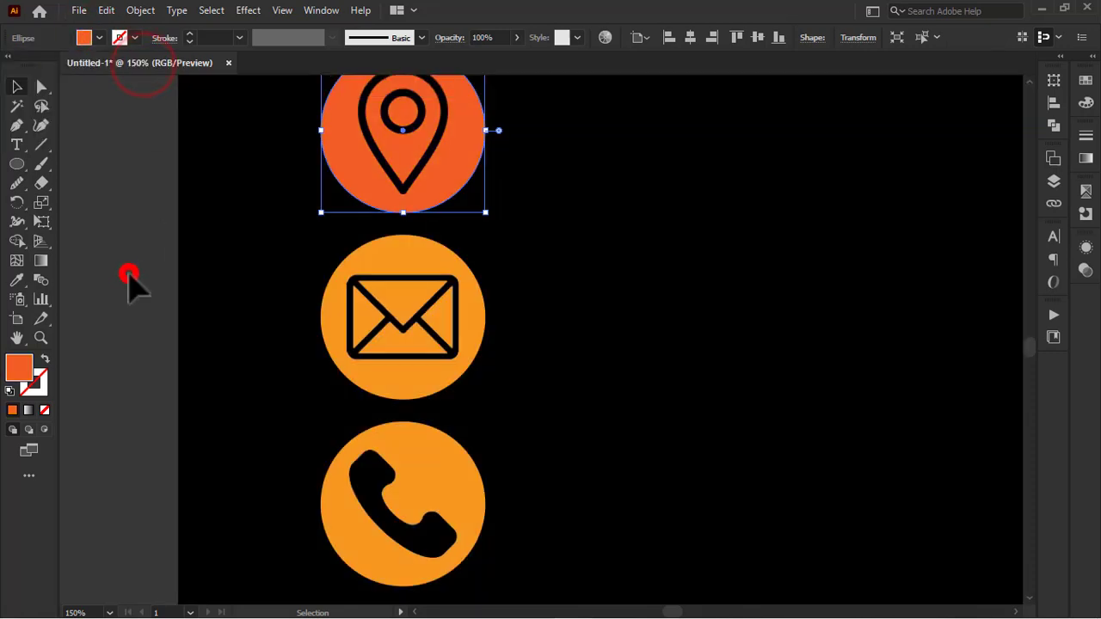
{"action": "scroll", "coordinate": [152, 307], "scroll_direction": "down", "scroll_amount": 3}
{"action": "scroll", "coordinate": [152, 308], "scroll_direction": "up", "scroll_amount": 2}
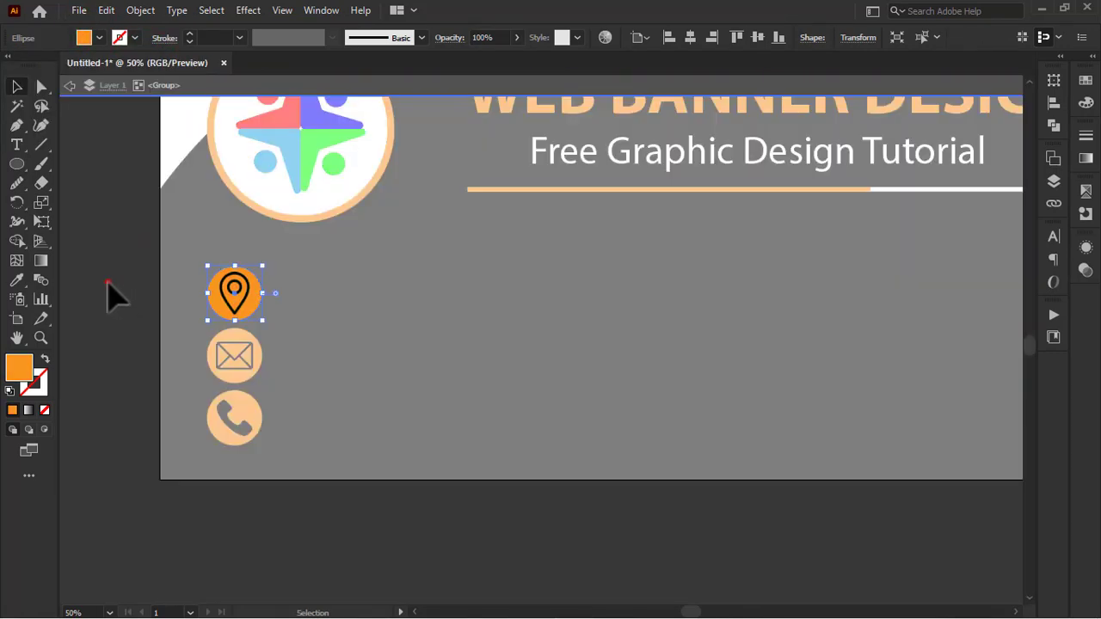
Step: Exit isolation mode and ungroup the phone icon from its circle
{"action": "double_click", "coordinate": [106, 291]}
{"action": "key", "text": "ctrl+minus"}
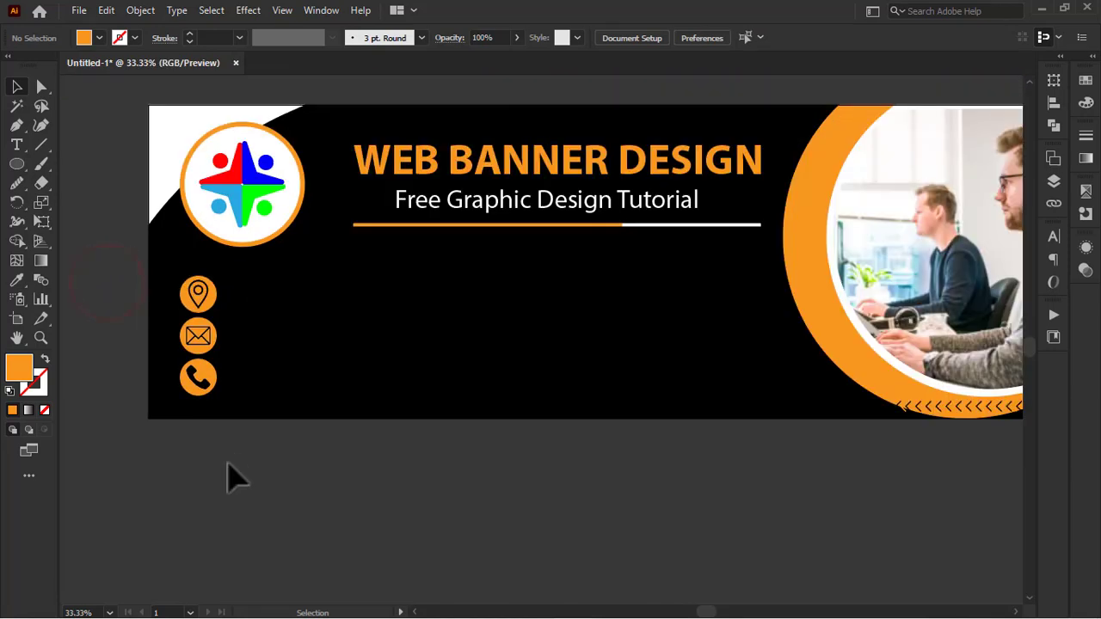
{"action": "scroll", "coordinate": [197, 373], "scroll_direction": "up", "scroll_amount": 3}
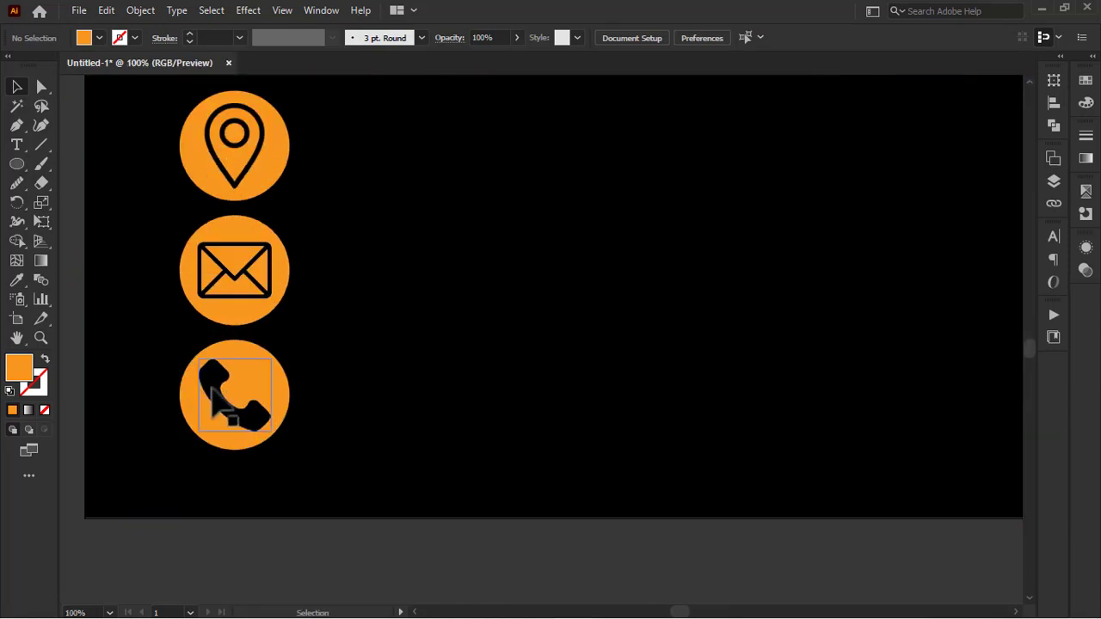
{"action": "left_click", "coordinate": [233, 396]}
{"action": "right_click", "coordinate": [231, 394]}
{"action": "left_click", "coordinate": [287, 245]}
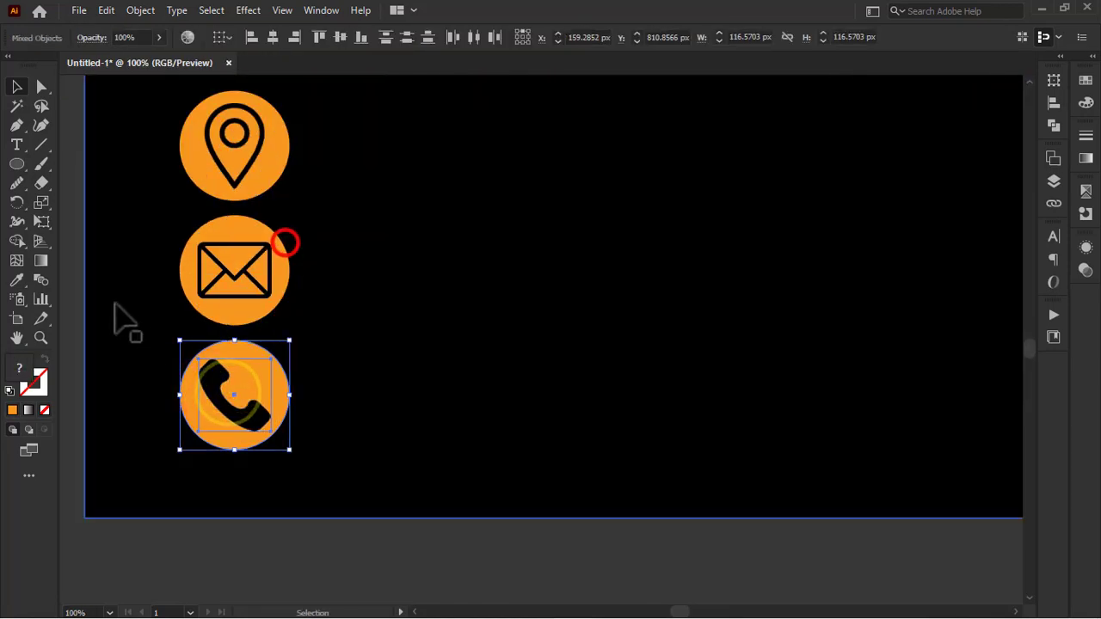
{"action": "left_click", "coordinate": [67, 288]}
Step: Ungroup the location and envelope icons from their circles
{"action": "left_click", "coordinate": [215, 287]}
{"action": "right_click", "coordinate": [215, 287]}
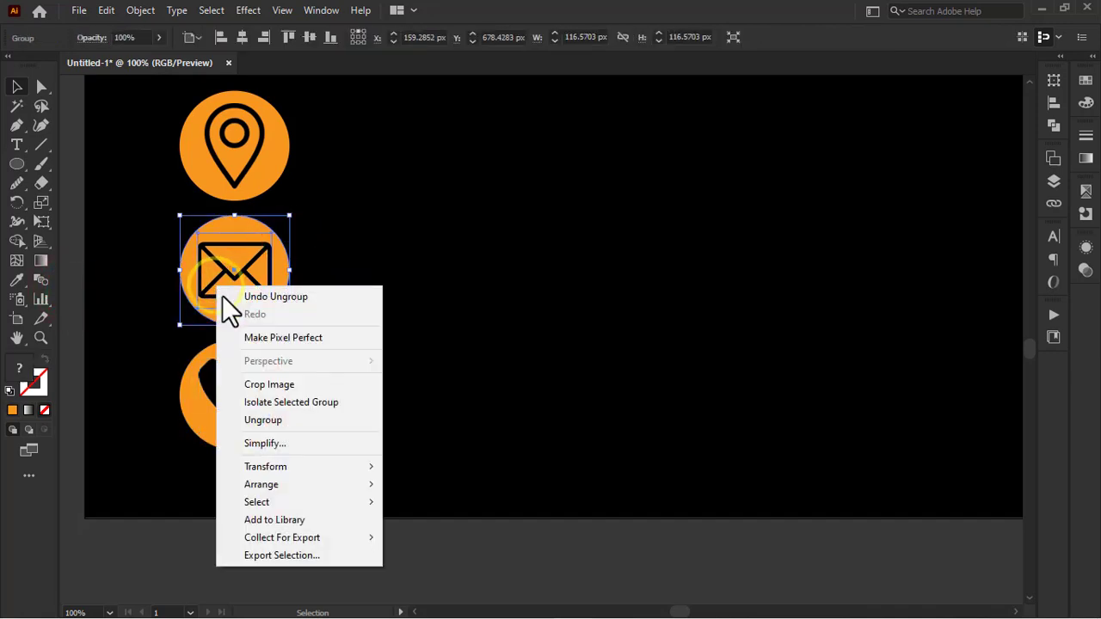
{"action": "left_click", "coordinate": [70, 222]}
{"action": "left_click", "coordinate": [233, 177]}
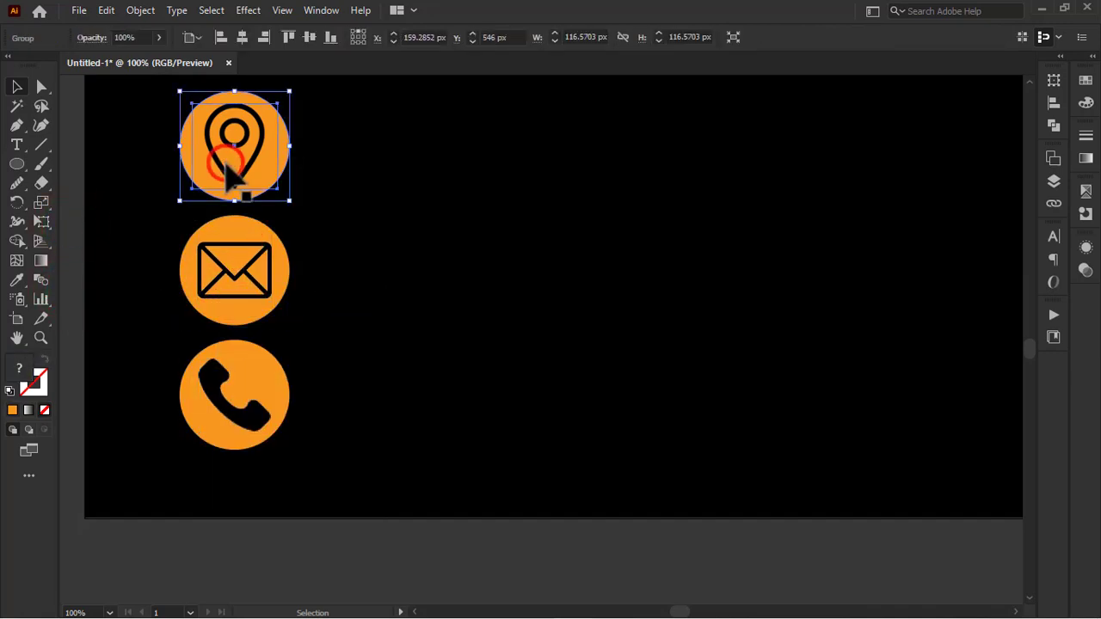
{"action": "right_click", "coordinate": [228, 163]}
{"action": "left_click", "coordinate": [306, 303]}
{"action": "right_click", "coordinate": [240, 276]}
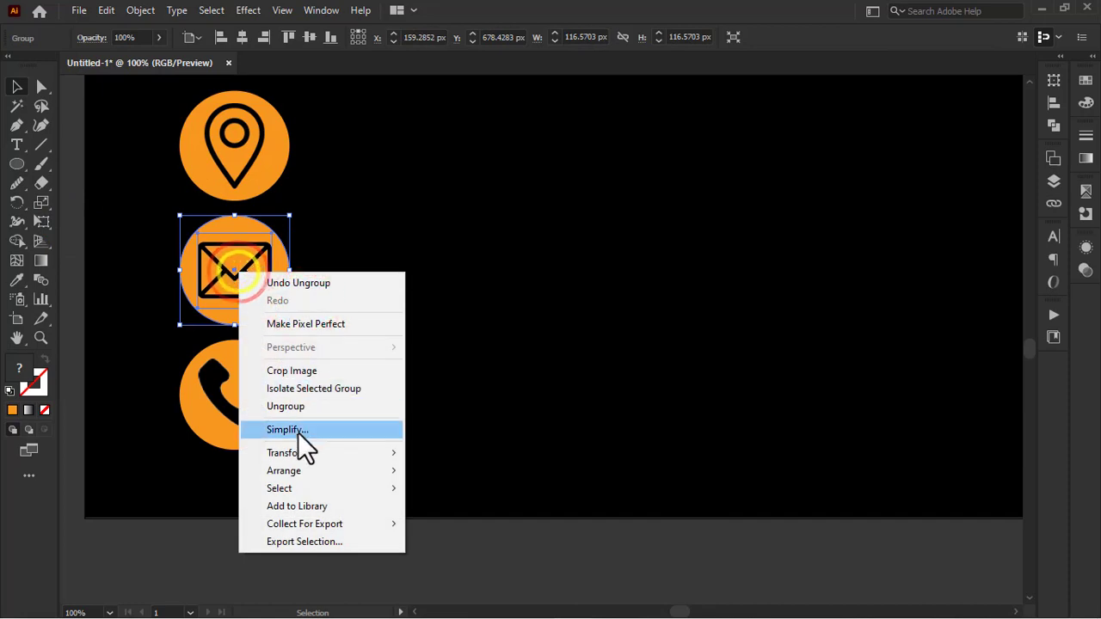
{"action": "left_click", "coordinate": [296, 411]}
Step: Image Trace the phone picture, expand it and ungroup the traced paths
{"action": "left_click", "coordinate": [231, 403]}
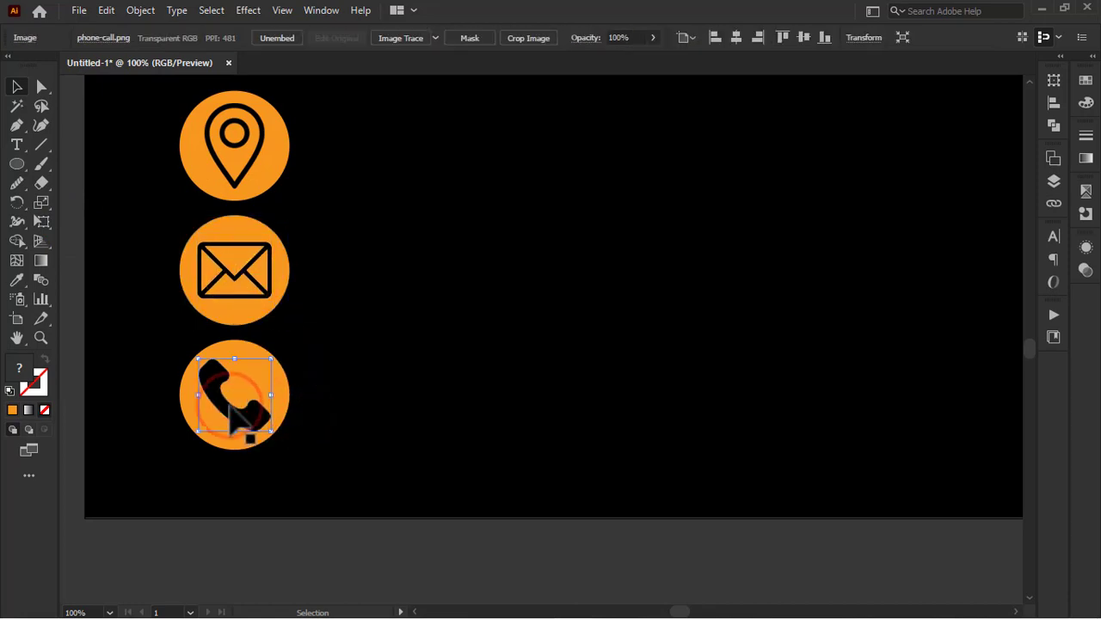
{"action": "left_click", "coordinate": [394, 36]}
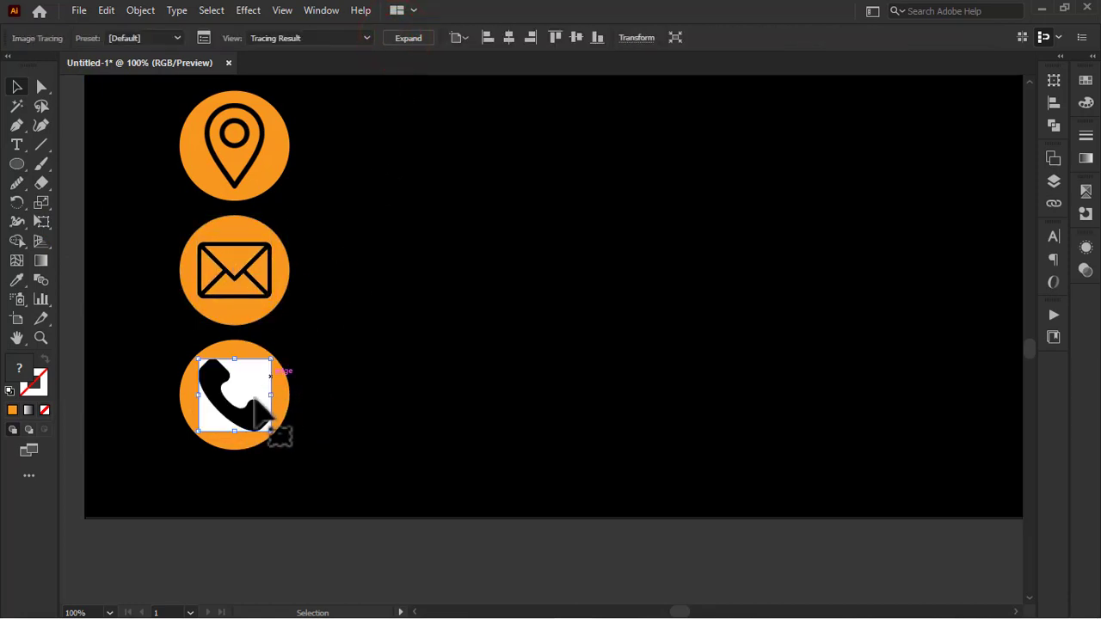
{"action": "left_click", "coordinate": [408, 38]}
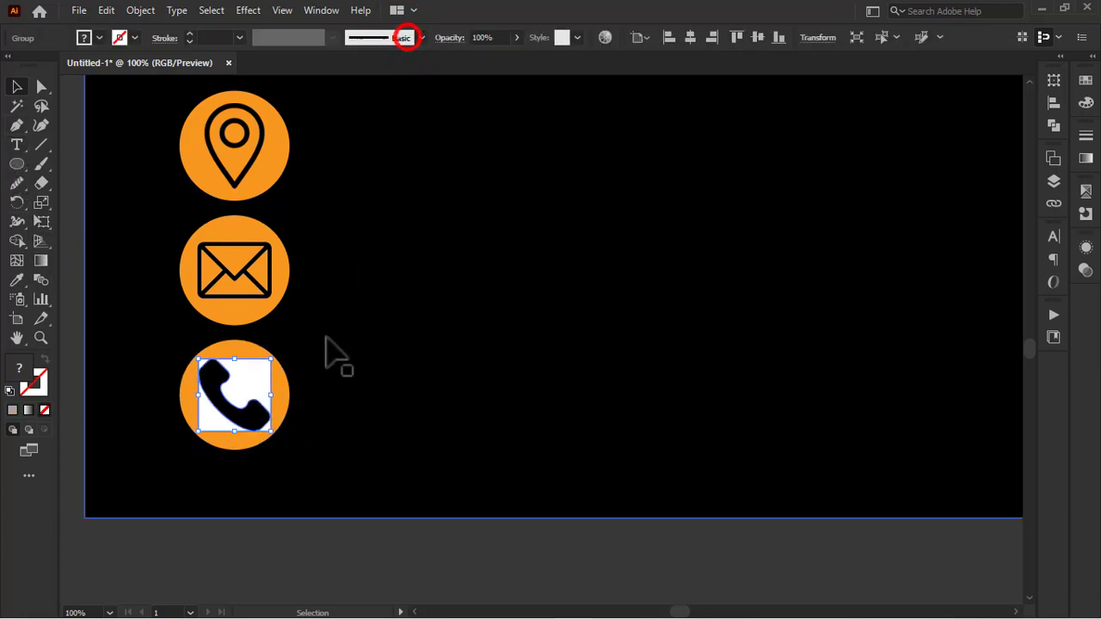
{"action": "right_click", "coordinate": [254, 385]}
{"action": "left_click", "coordinate": [324, 239]}
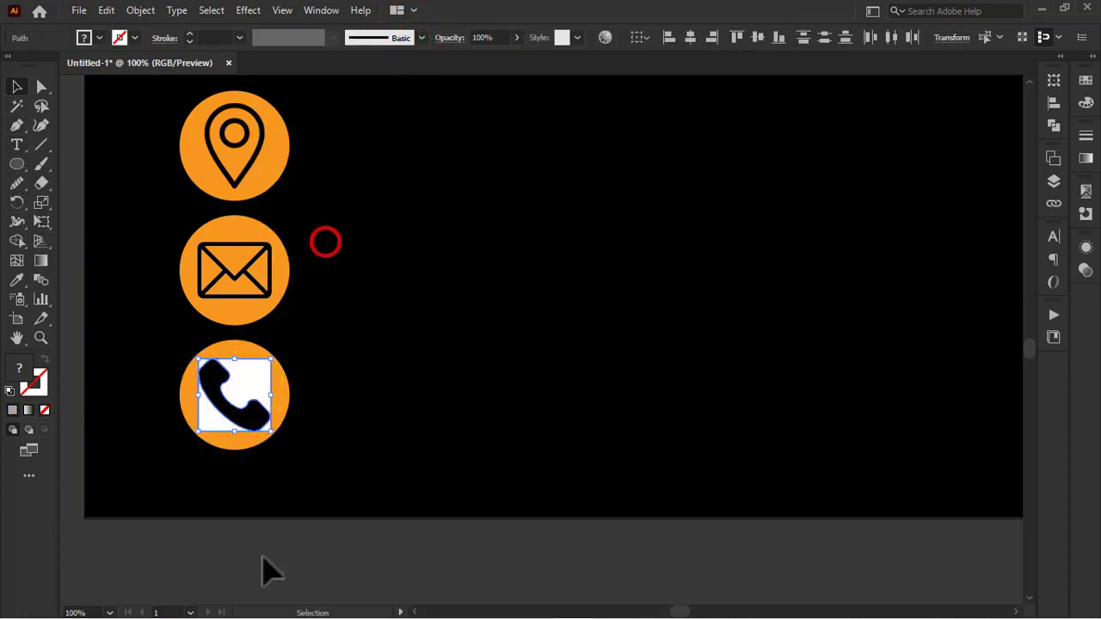
{"action": "left_click", "coordinate": [261, 556]}
Step: Delete the phone's white background and fill the phone icon white
{"action": "left_click", "coordinate": [253, 377]}
{"action": "key", "text": "Delete"}
{"action": "left_click", "coordinate": [254, 408]}
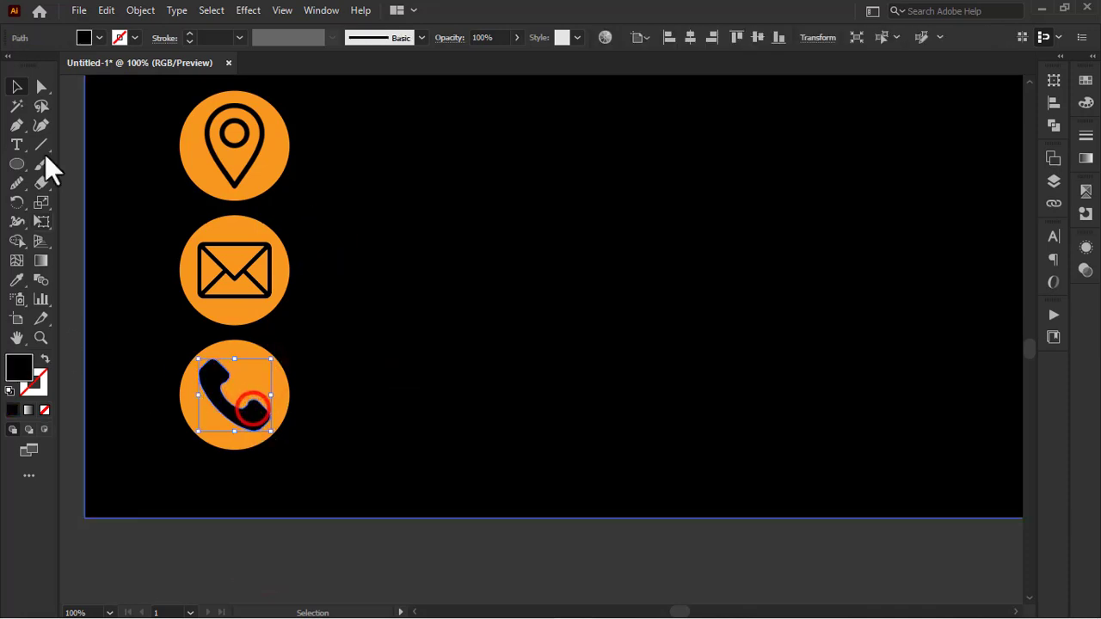
{"action": "left_click", "coordinate": [99, 38]}
{"action": "left_click", "coordinate": [33, 67]}
{"action": "left_click", "coordinate": [246, 532]}
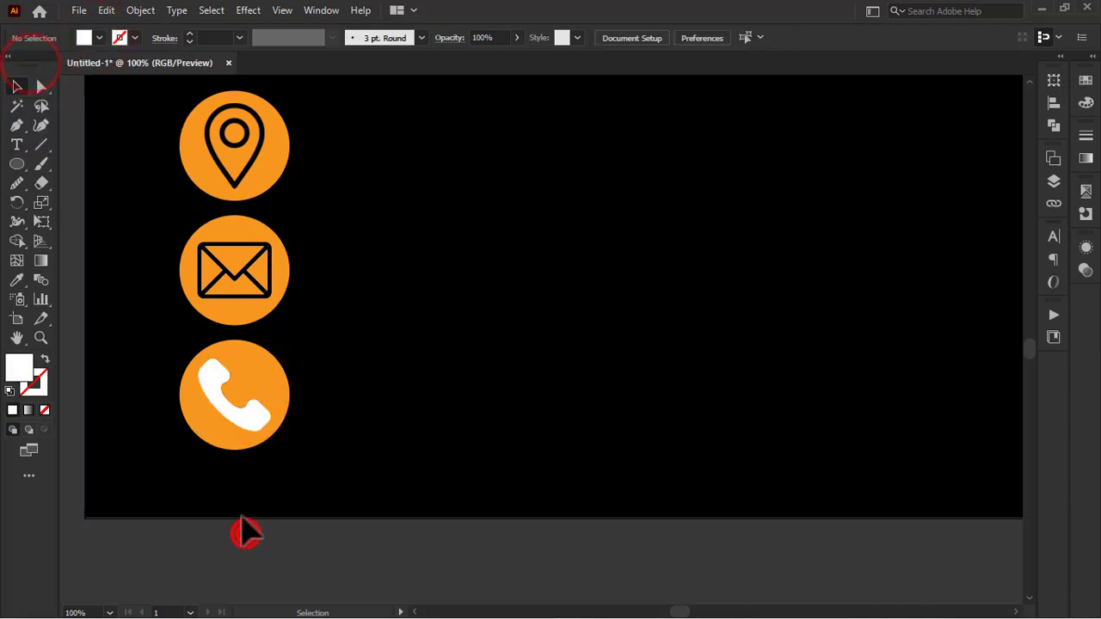
Step: Image Trace the envelope picture, expand it and ungroup the traced pieces
{"action": "left_click", "coordinate": [250, 277]}
{"action": "right_click", "coordinate": [249, 277]}
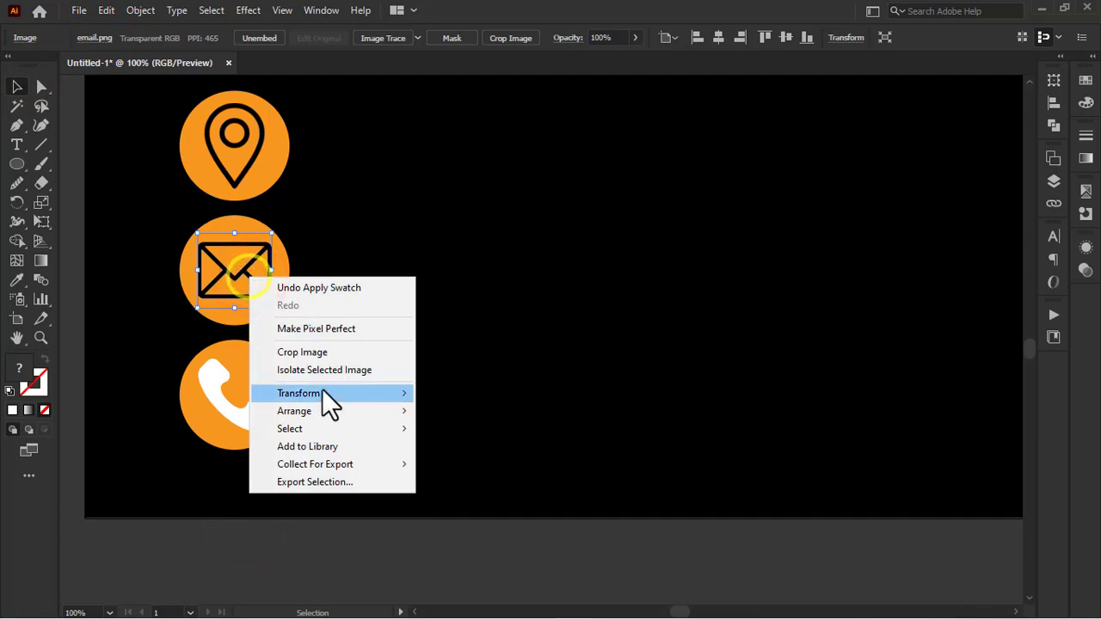
{"action": "left_click", "coordinate": [383, 38]}
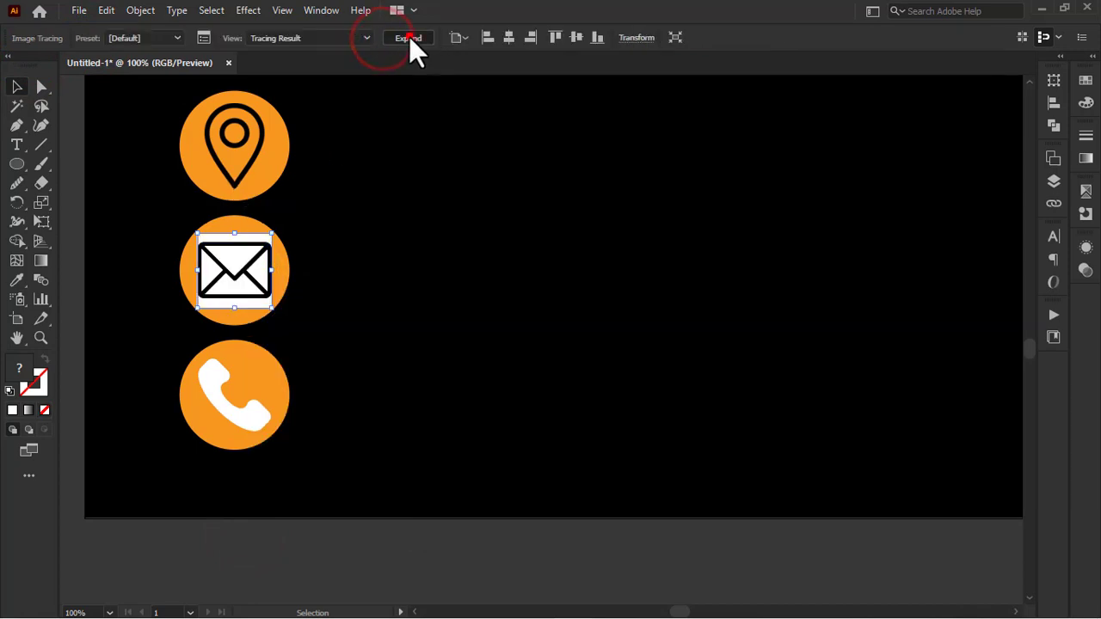
{"action": "left_click", "coordinate": [408, 38]}
{"action": "right_click", "coordinate": [254, 264]}
{"action": "left_click", "coordinate": [307, 397]}
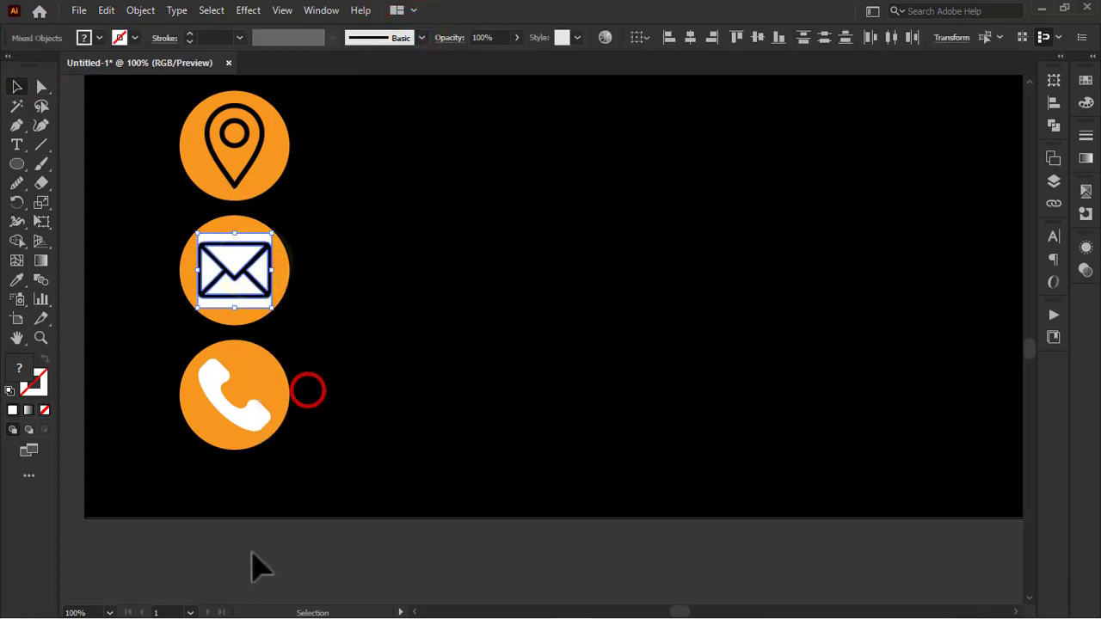
{"action": "left_click", "coordinate": [252, 551]}
Step: Delete the white background and white pieces inside the envelope
{"action": "left_click", "coordinate": [238, 235]}
{"action": "key", "text": "Delete"}
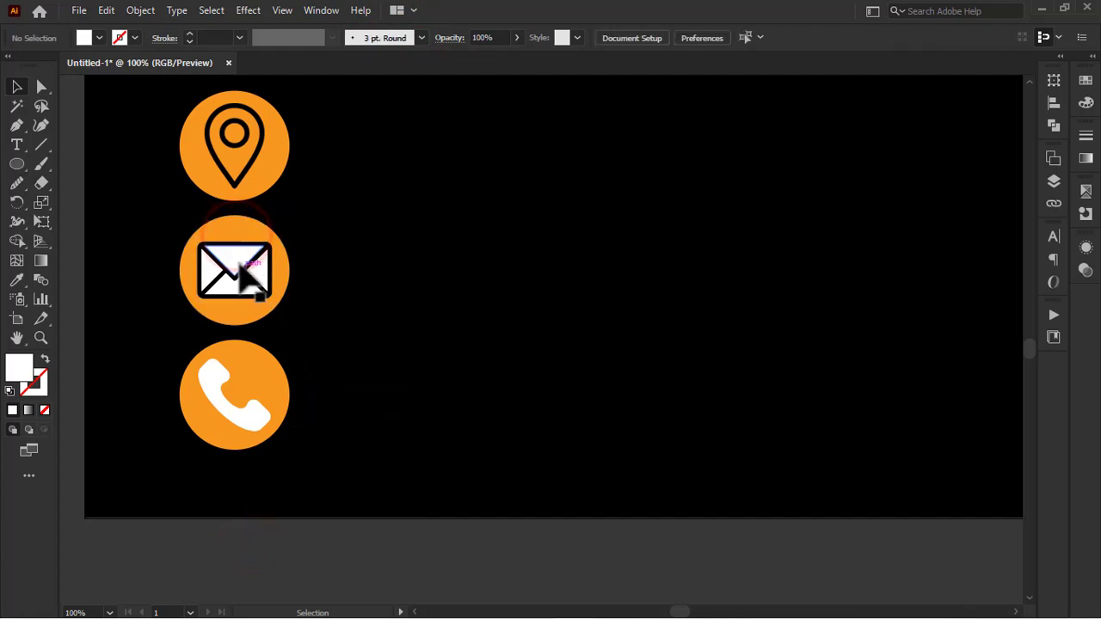
{"action": "left_click", "coordinate": [265, 269]}
{"action": "key", "text": "Delete"}
{"action": "left_click", "coordinate": [249, 297]}
{"action": "key", "text": "Delete"}
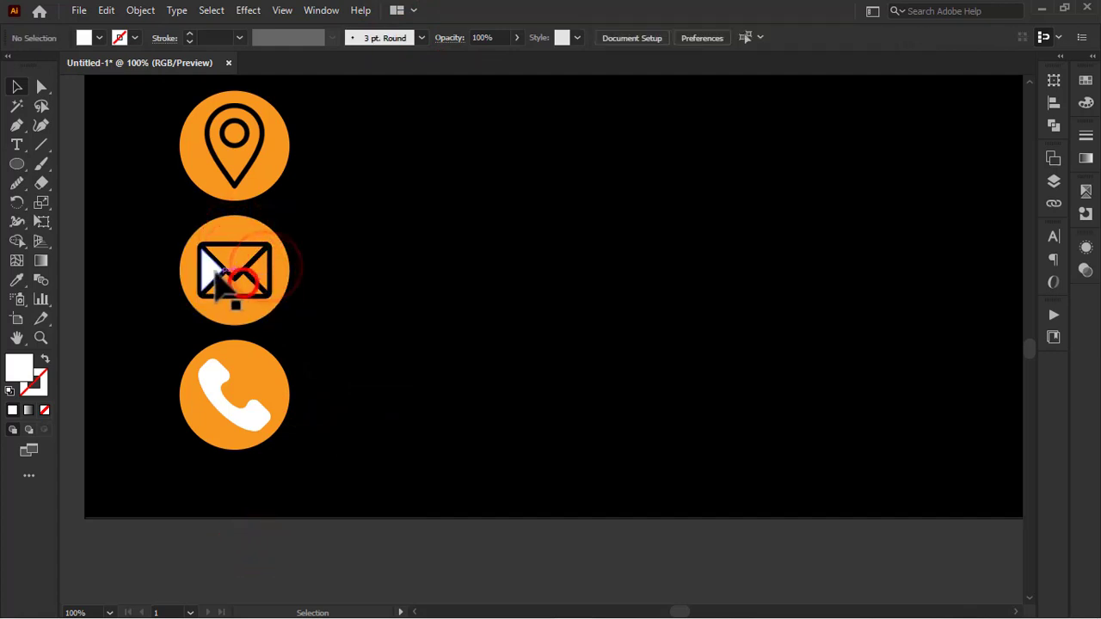
{"action": "key", "text": "Delete"}
Step: Fill the black envelope shape with White
{"action": "left_click", "coordinate": [236, 288]}
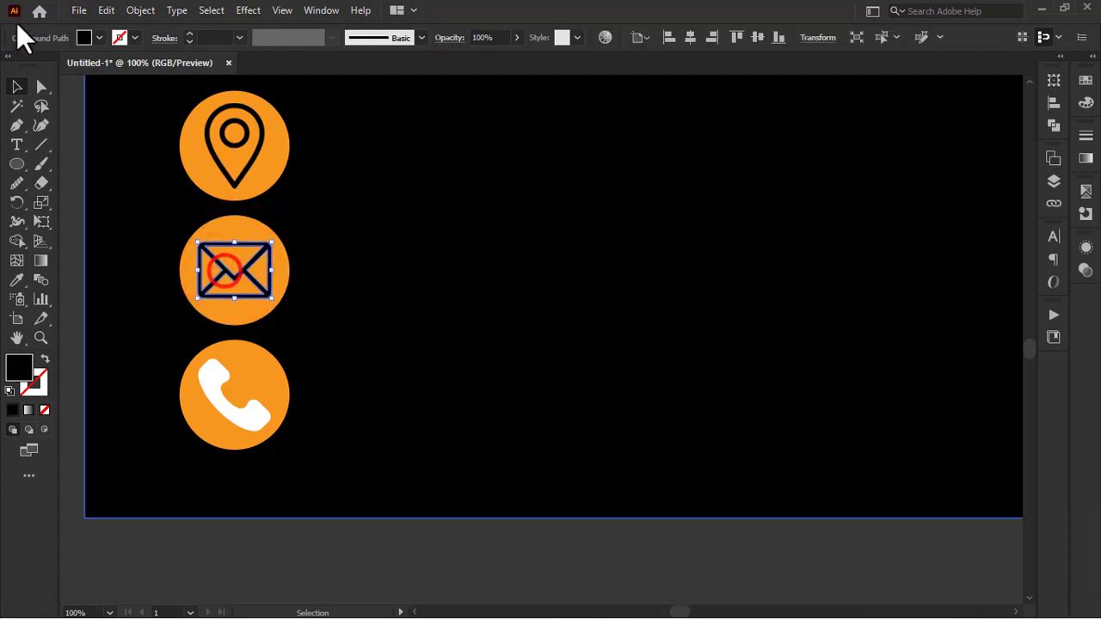
{"action": "left_click", "coordinate": [97, 37]}
{"action": "left_click", "coordinate": [38, 64]}
{"action": "left_click", "coordinate": [211, 538]}
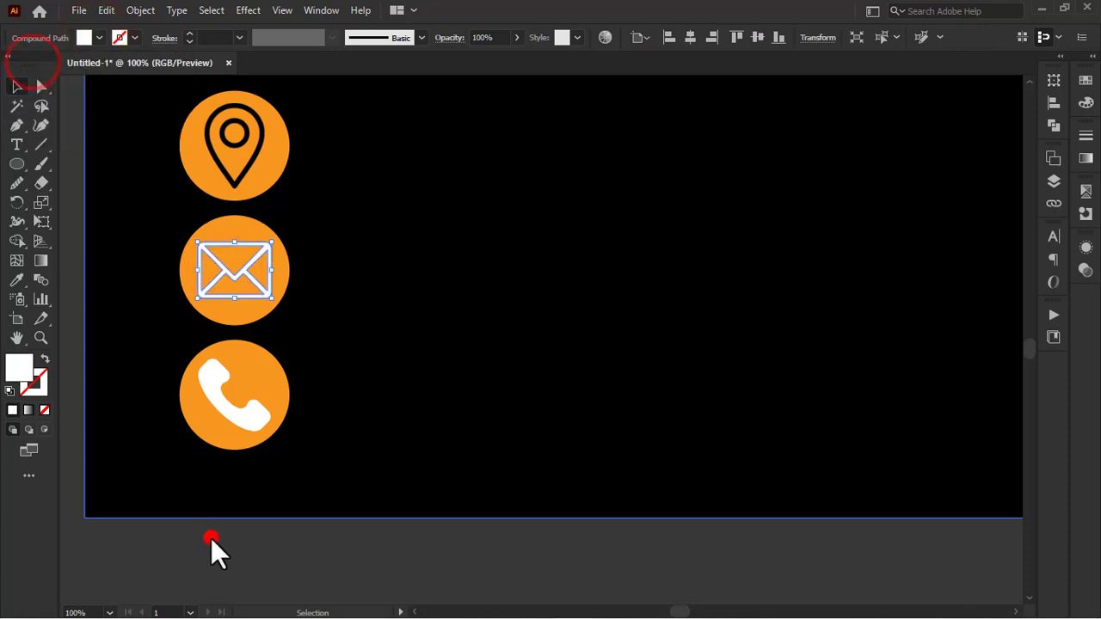
{"action": "left_click", "coordinate": [245, 135]}
{"action": "right_click", "coordinate": [245, 135]}
Step: Image Trace the location pin, expand it and ungroup the pieces, undoing an accidental delete
{"action": "left_click", "coordinate": [382, 38]}
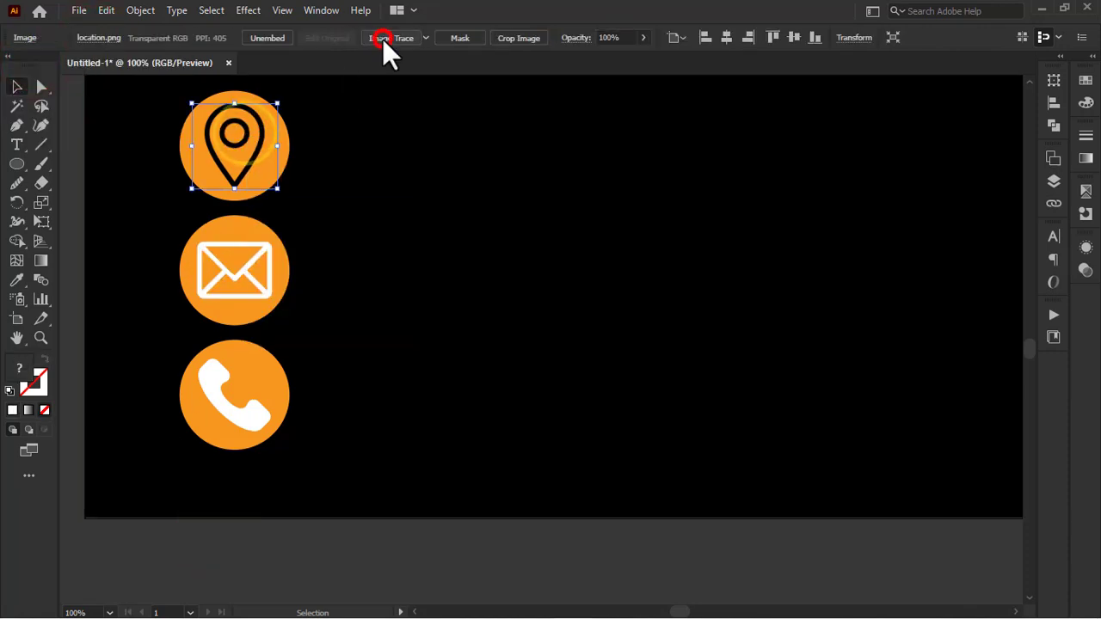
{"action": "left_click", "coordinate": [401, 38]}
{"action": "right_click", "coordinate": [206, 131]}
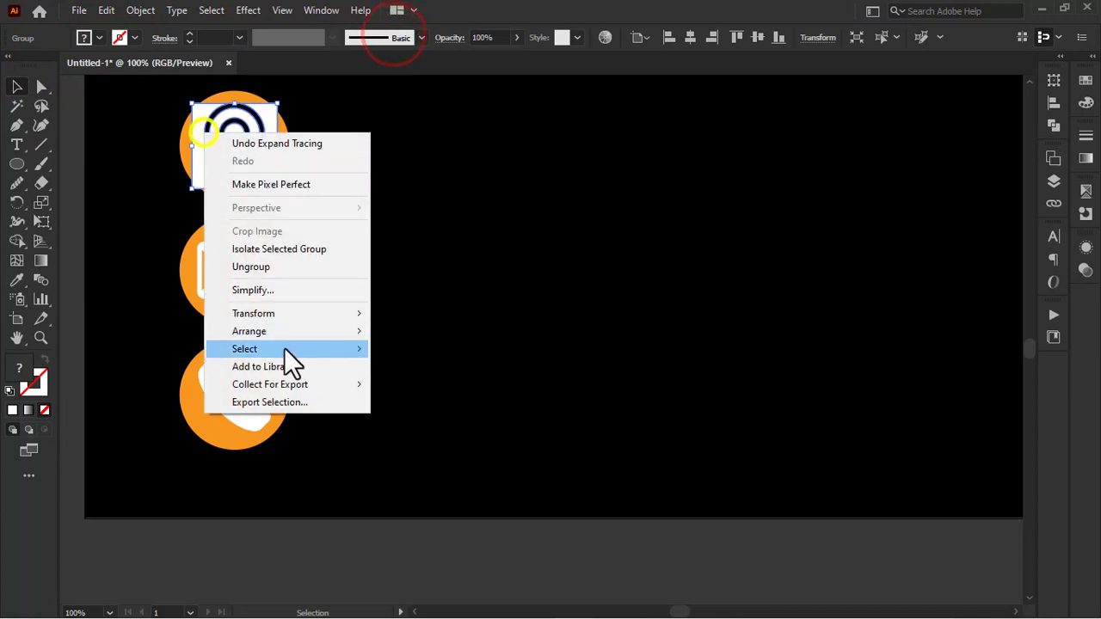
{"action": "left_click", "coordinate": [284, 269]}
{"action": "key", "text": "Delete"}
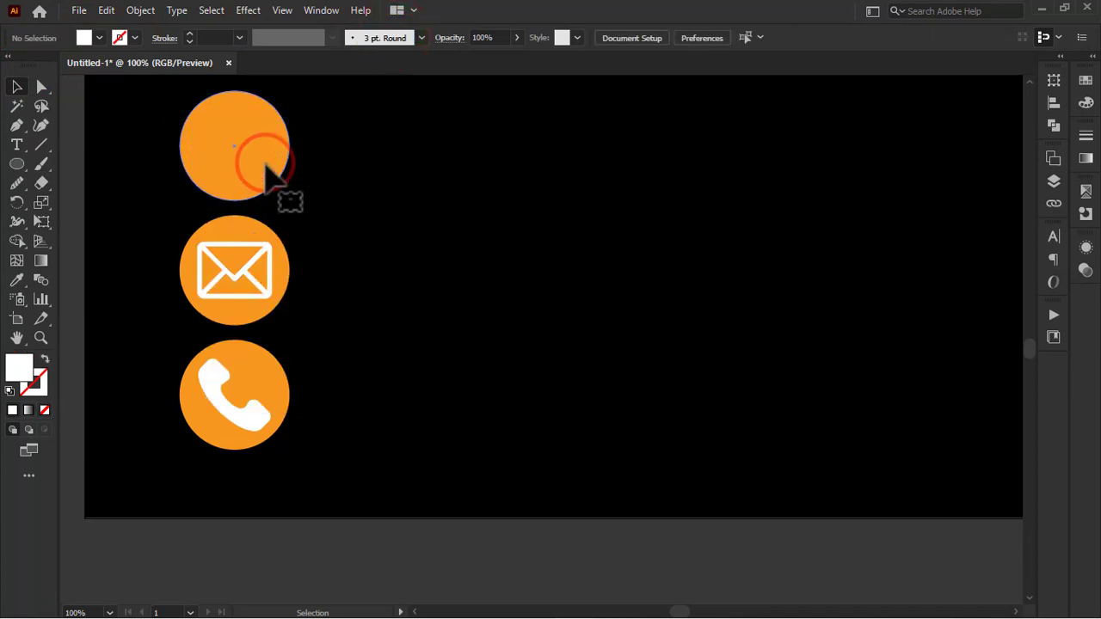
{"action": "key", "text": "ctrl+z"}
{"action": "right_click", "coordinate": [243, 147]}
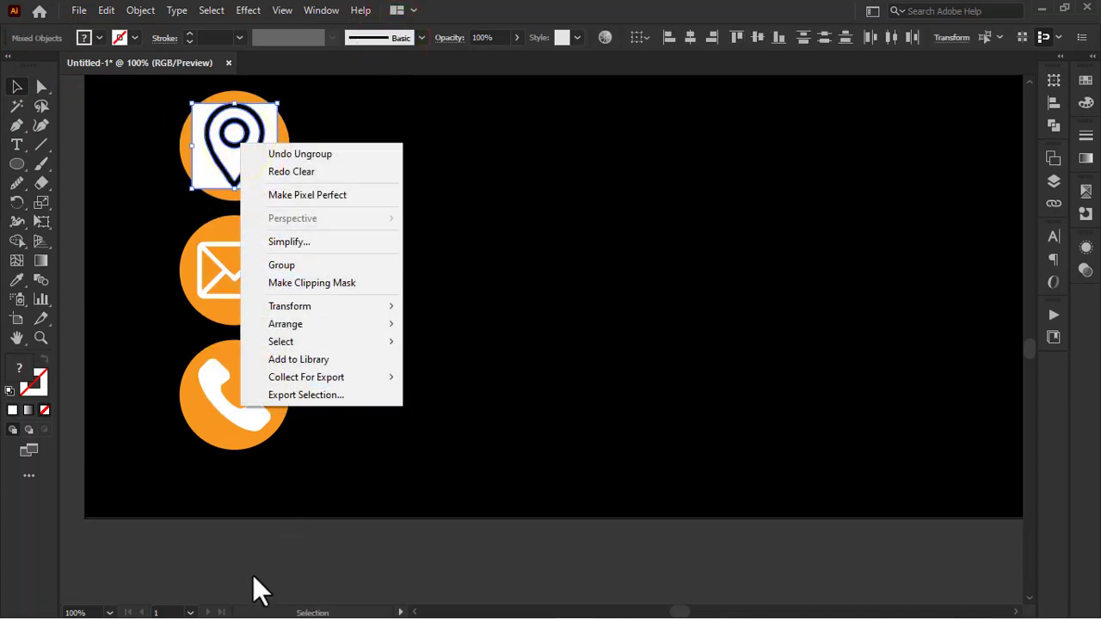
{"action": "left_click", "coordinate": [253, 576]}
Step: Delete the white square behind the pin and fill the pin shape white
{"action": "left_click", "coordinate": [203, 167]}
{"action": "key", "text": "Delete"}
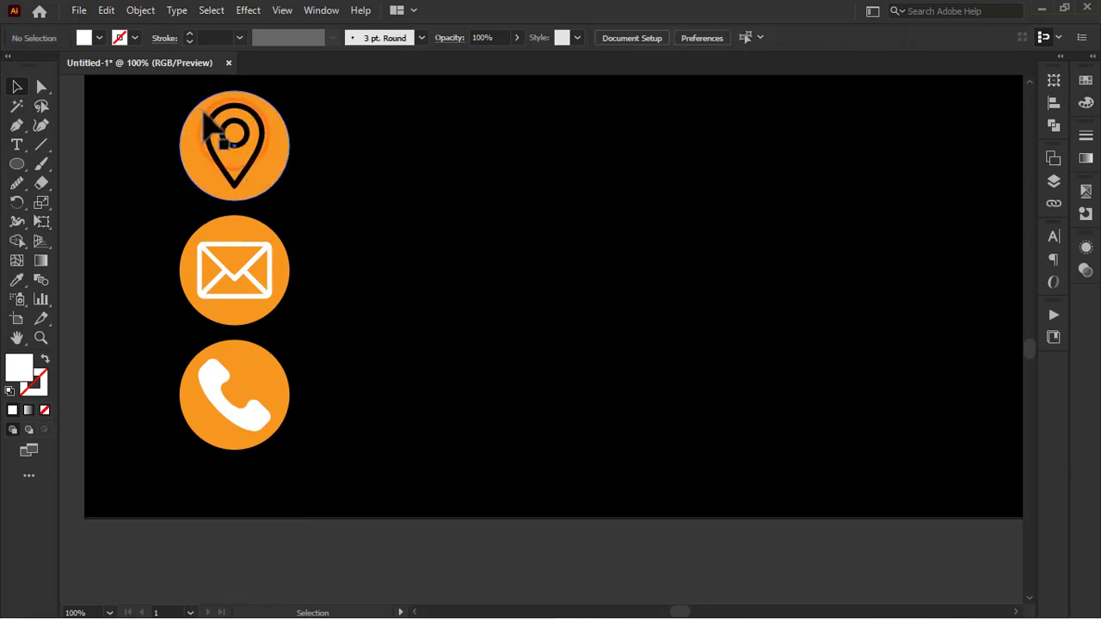
{"action": "left_click", "coordinate": [211, 117]}
{"action": "right_click", "coordinate": [228, 141]}
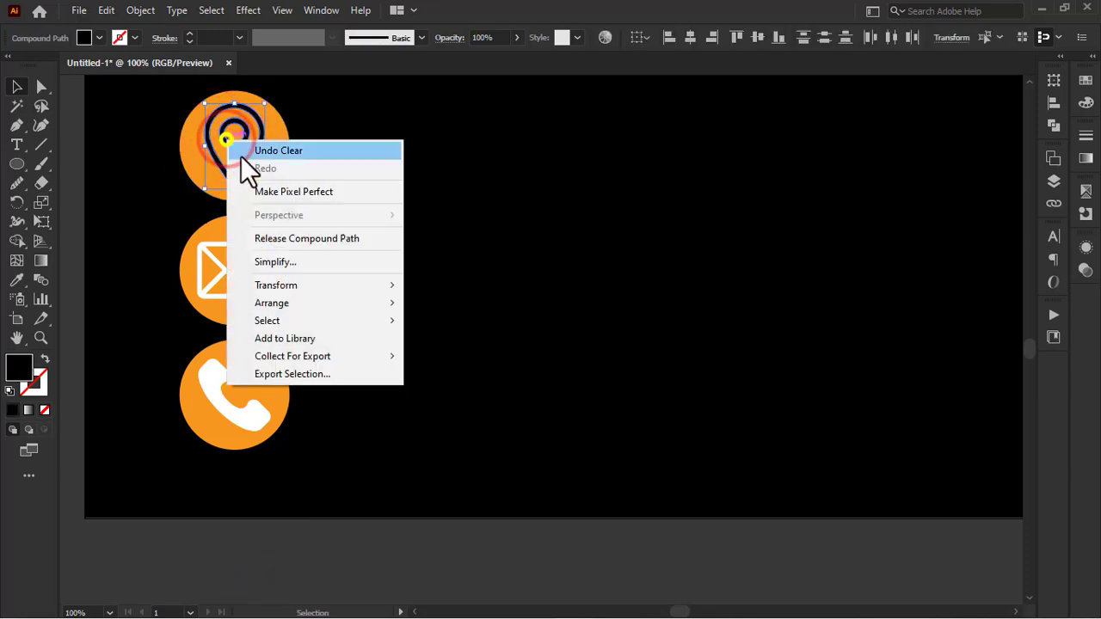
{"action": "left_click", "coordinate": [98, 37]}
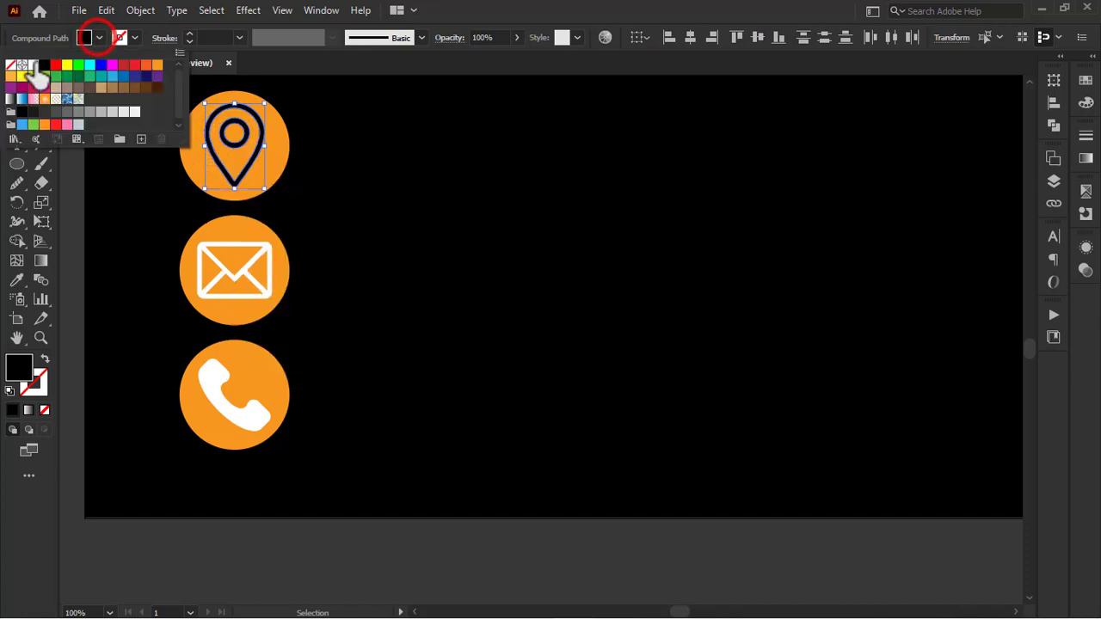
{"action": "left_click", "coordinate": [33, 62]}
{"action": "left_click", "coordinate": [252, 551]}
{"action": "key", "text": "ctrl+minus"}
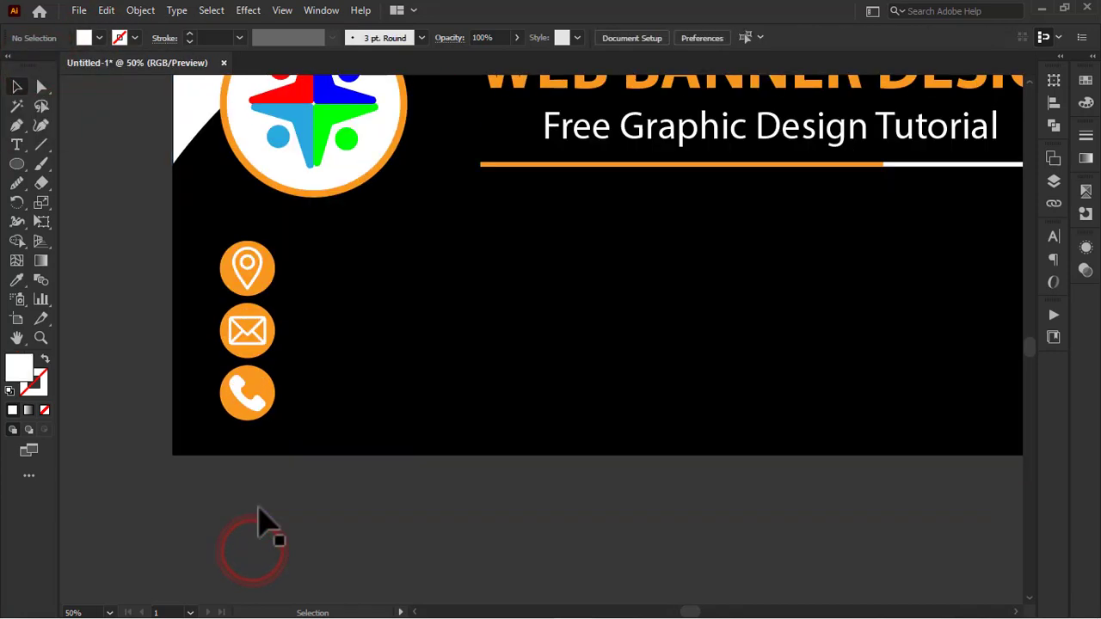
{"action": "scroll", "coordinate": [258, 520], "scroll_direction": "down", "scroll_amount": 1}
Step: Select the three badge circles and lower Green to 92 in the Color panel for F75C1E
{"action": "key", "text": "ctrl+1"}
{"action": "left_click", "coordinate": [262, 366]}
{"action": "left_click", "coordinate": [279, 225], "text": "shift"}
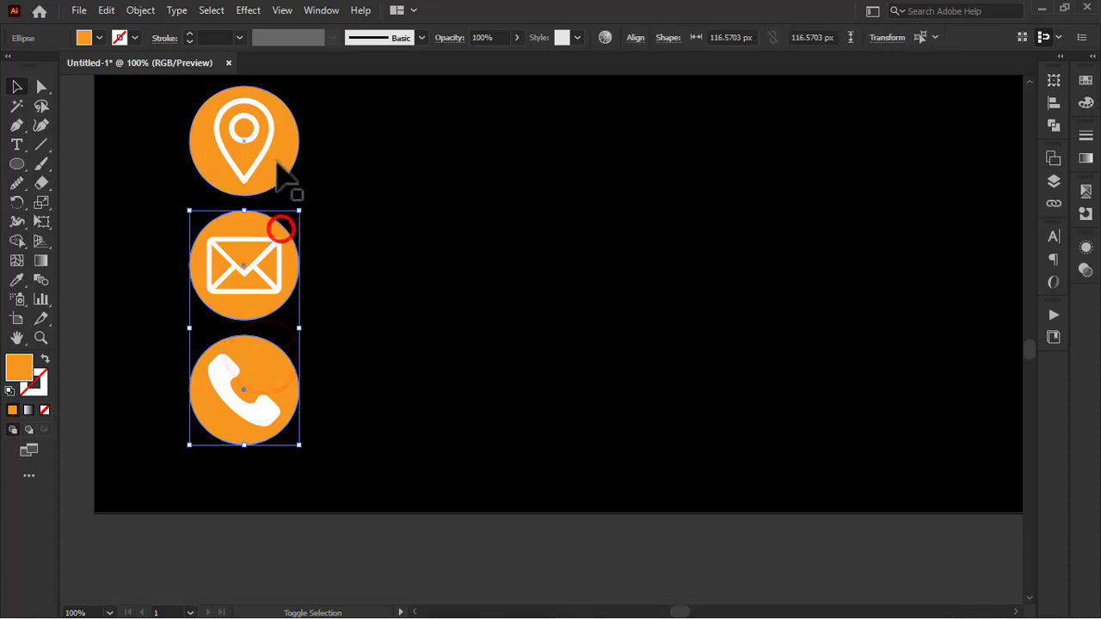
{"action": "left_click", "coordinate": [277, 160], "text": "shift"}
{"action": "key", "text": "F6"}
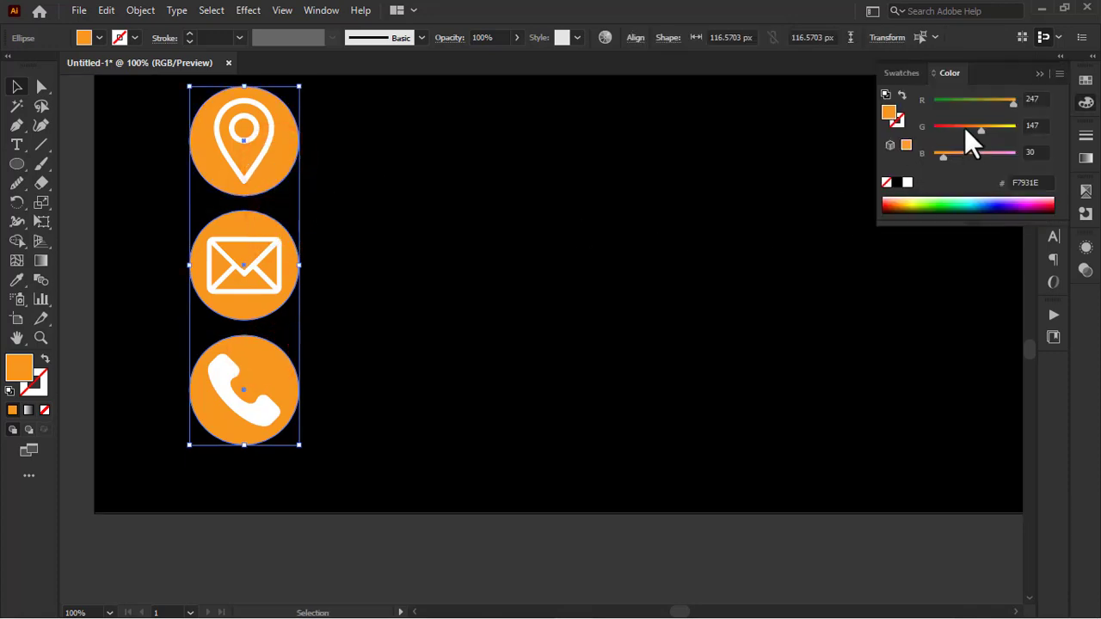
{"action": "left_click", "coordinate": [966, 126]}
{"action": "left_click_drag", "start_coordinate": [964, 126], "coordinate": [963, 129]}
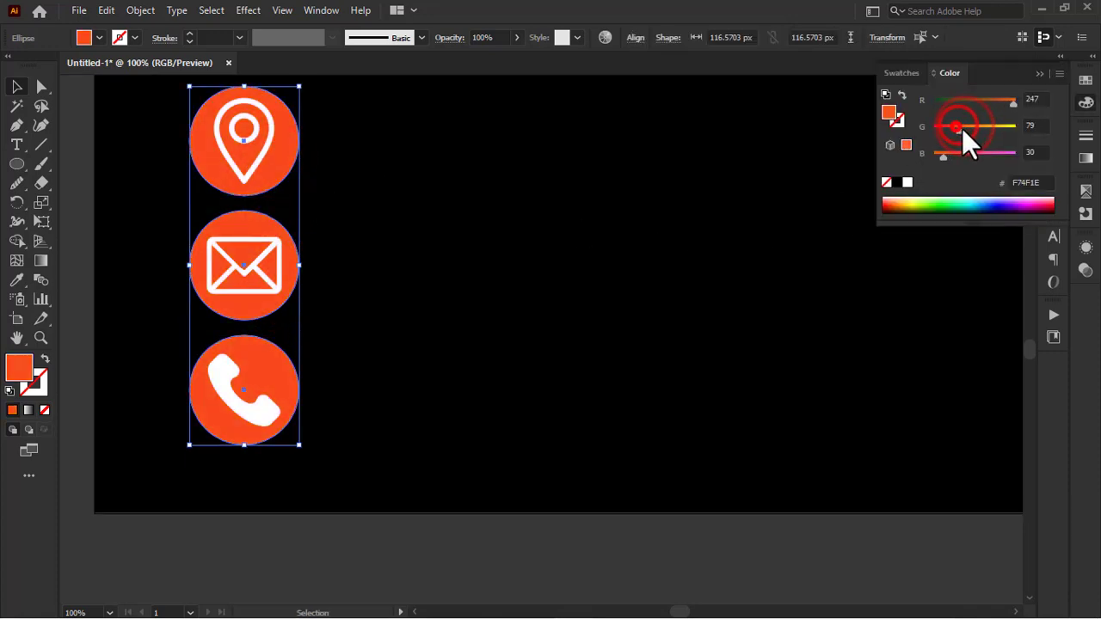
{"action": "key", "text": "ctrl+minus"}
{"action": "key", "text": "ctrl+minus"}
{"action": "left_click", "coordinate": [319, 438]}
{"action": "key", "text": "ctrl+minus"}
{"action": "key", "text": "ctrl+minus"}
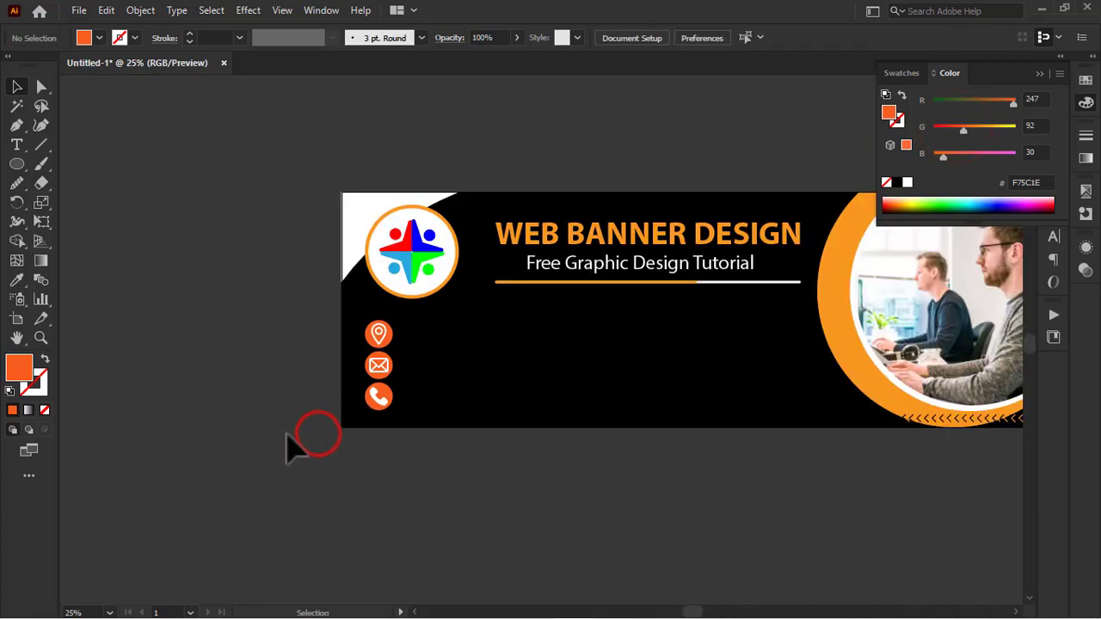
{"action": "key", "text": "ctrl+plus"}
{"action": "key", "text": "ctrl+plus"}
{"action": "key", "text": "ctrl+plus"}
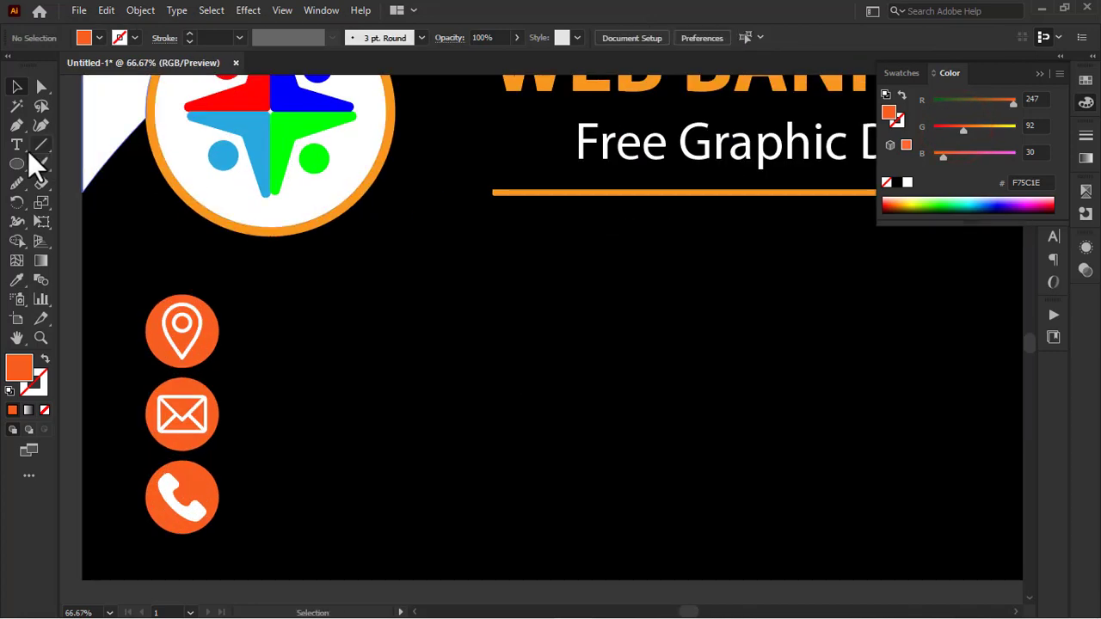
Step: Add a white text line beside the location pin and type the address
{"action": "left_click", "coordinate": [18, 144]}
{"action": "left_click", "coordinate": [241, 323]}
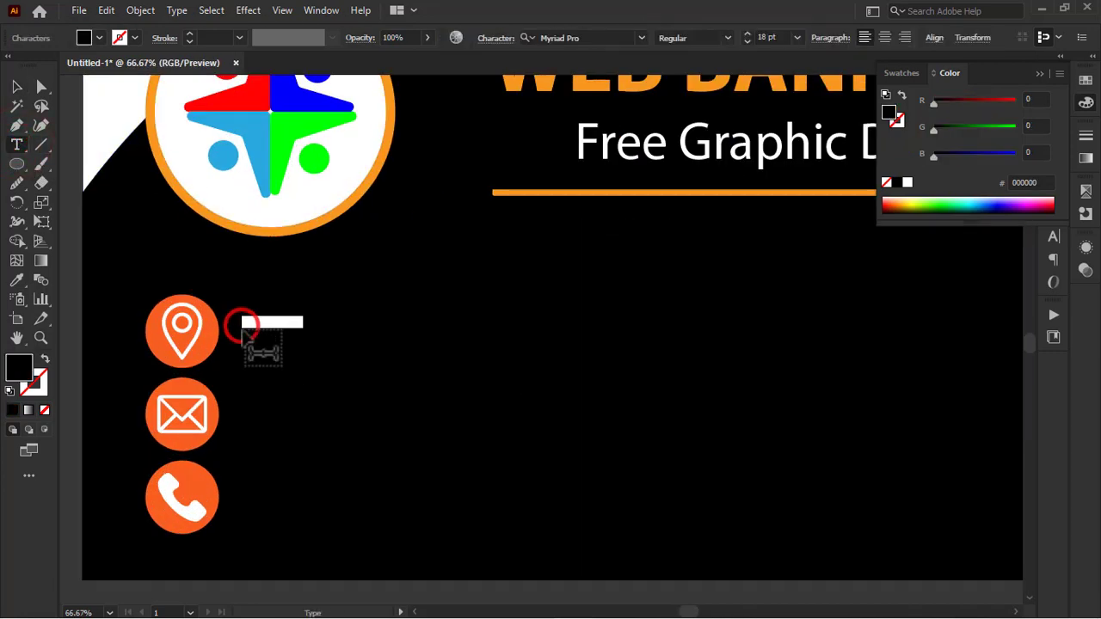
{"action": "key", "text": "ctrl+plus"}
{"action": "key", "text": "ctrl+plus"}
{"action": "key", "text": "ctrl+plus"}
{"action": "left_click", "coordinate": [100, 38]}
{"action": "left_click", "coordinate": [35, 69]}
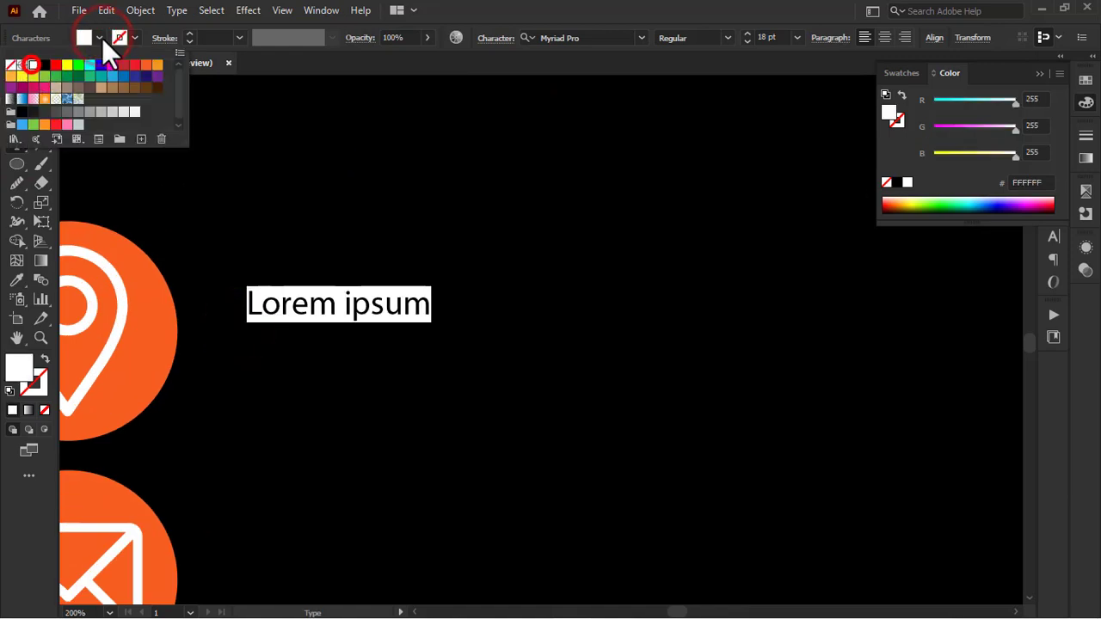
{"action": "left_click", "coordinate": [12, 86]}
{"action": "double_click", "coordinate": [381, 308]}
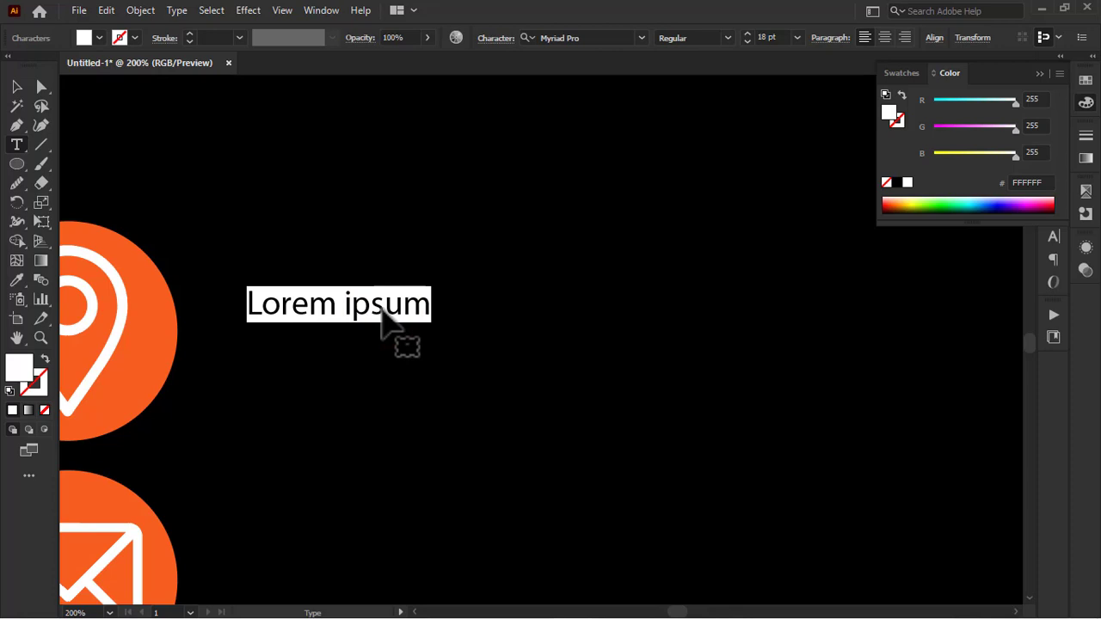
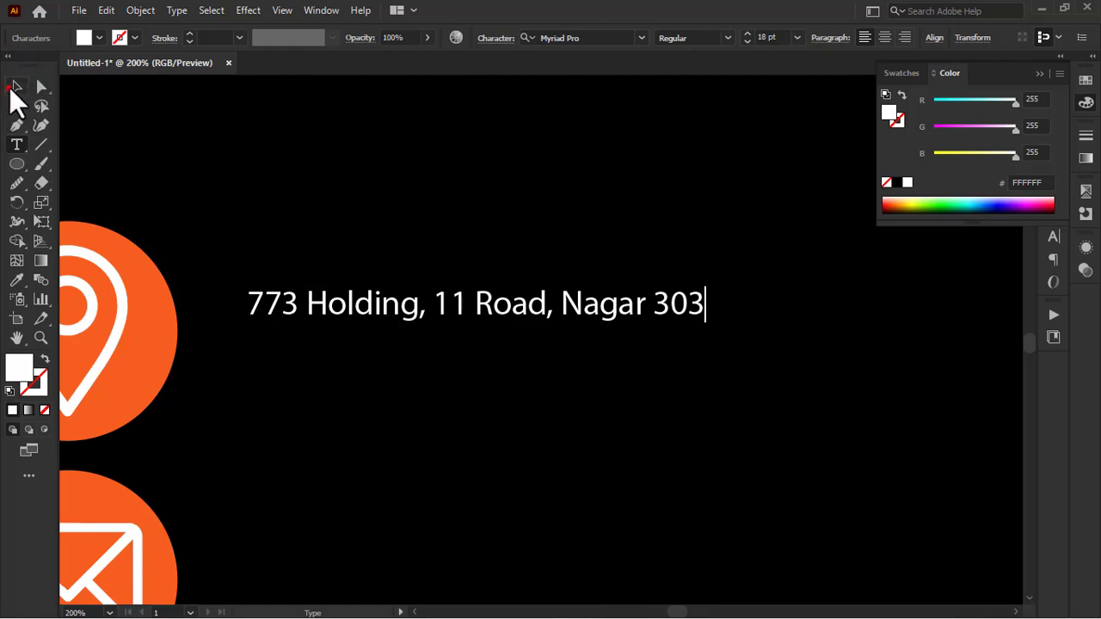
{"action": "left_click", "coordinate": [16, 86]}
Step: Make the address Myriad Pro Bold 24 pt, enlarge it, and select it with the pin circle
{"action": "scroll", "coordinate": [344, 142], "scroll_direction": "down", "scroll_amount": 3}
{"action": "left_click", "coordinate": [727, 38]}
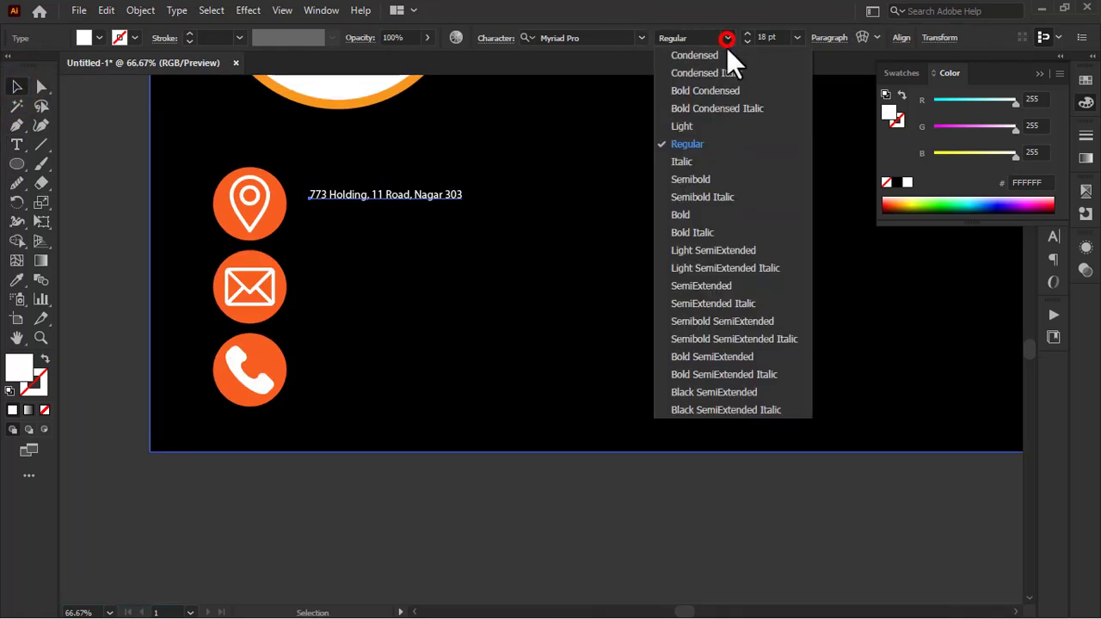
{"action": "left_click", "coordinate": [688, 217]}
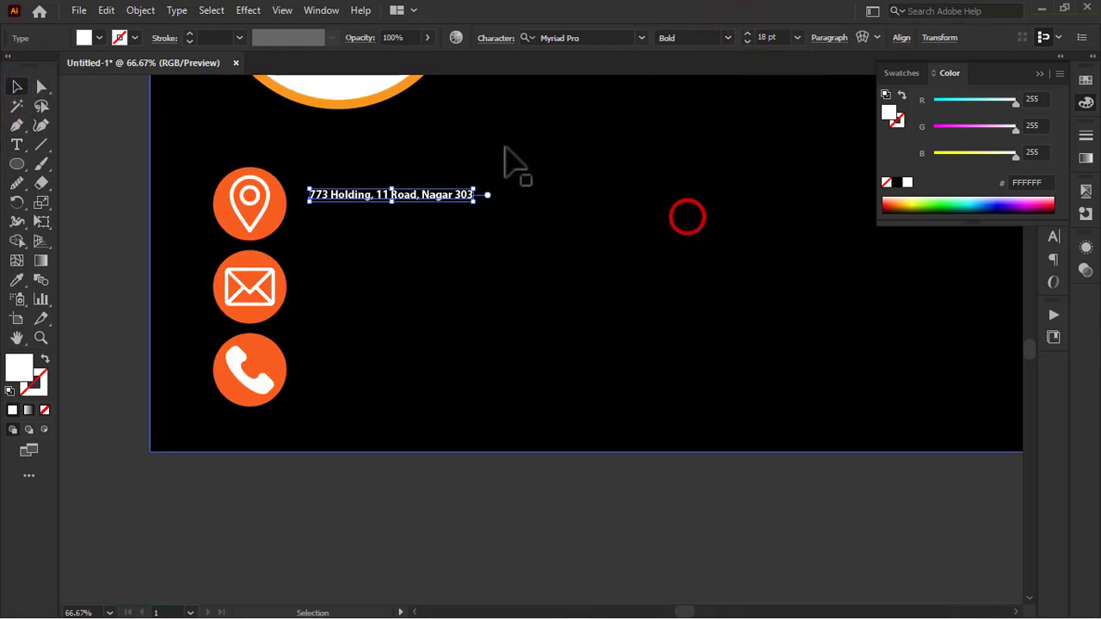
{"action": "left_click", "coordinate": [796, 38]}
{"action": "left_click", "coordinate": [811, 255]}
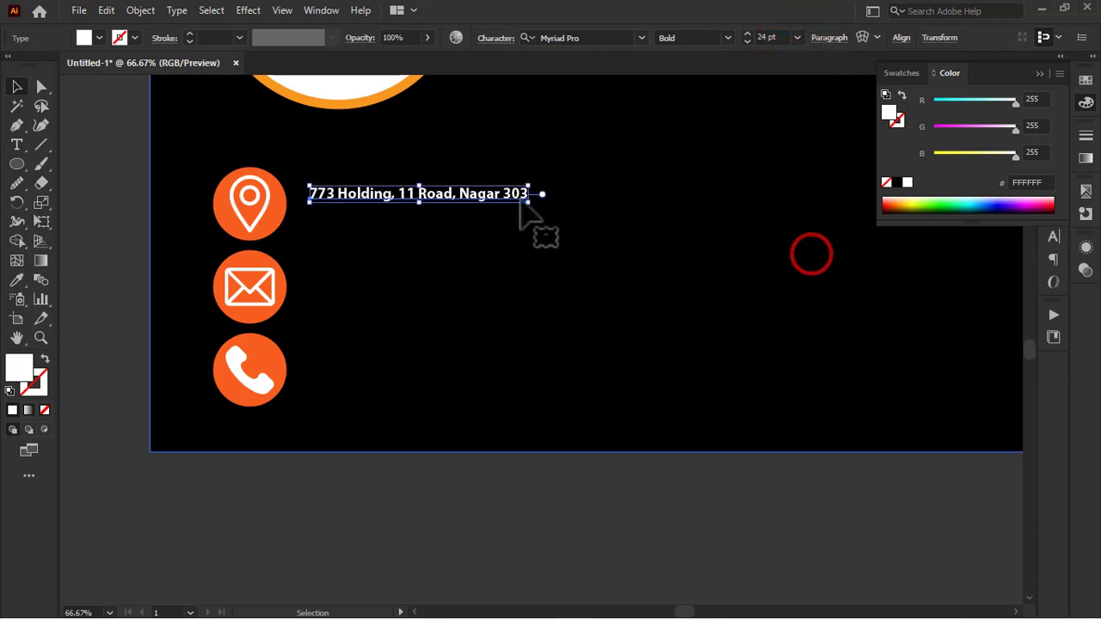
{"action": "left_click_drag", "start_coordinate": [526, 204], "coordinate": [659, 233]}
{"action": "left_click_drag", "start_coordinate": [469, 192], "coordinate": [457, 200]}
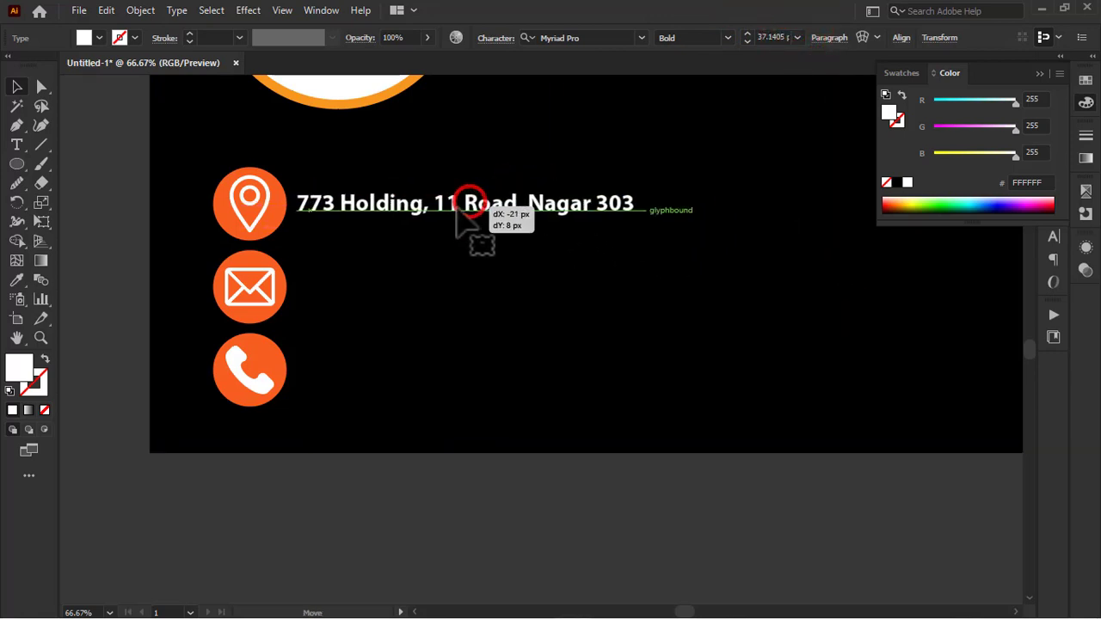
{"action": "left_click", "coordinate": [251, 225]}
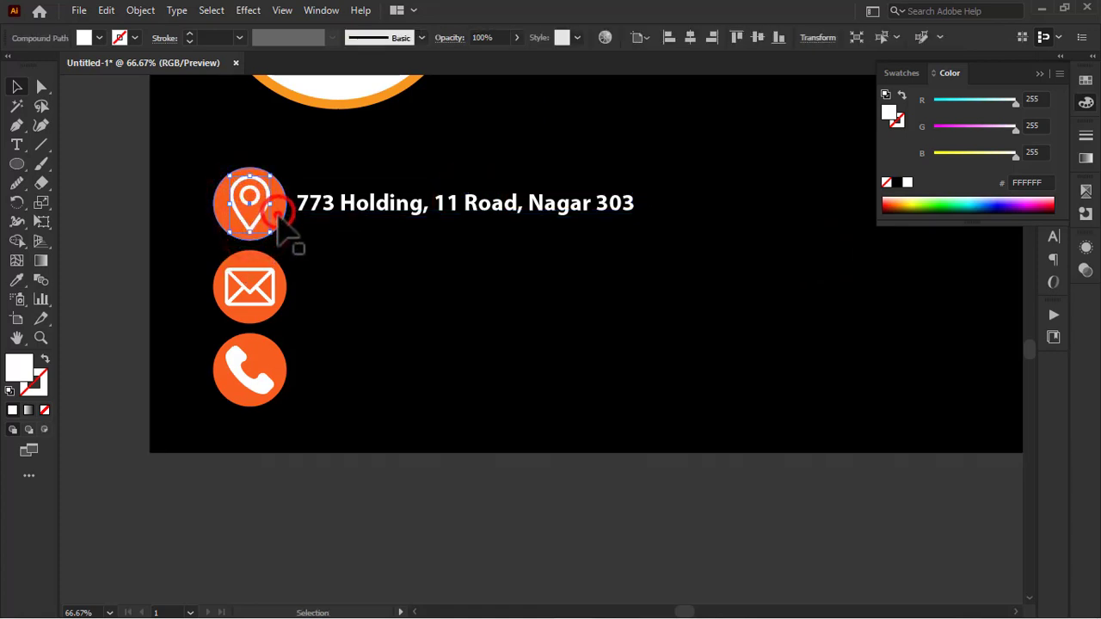
{"action": "left_click", "coordinate": [276, 221]}
{"action": "left_click", "coordinate": [375, 207], "text": "shift"}
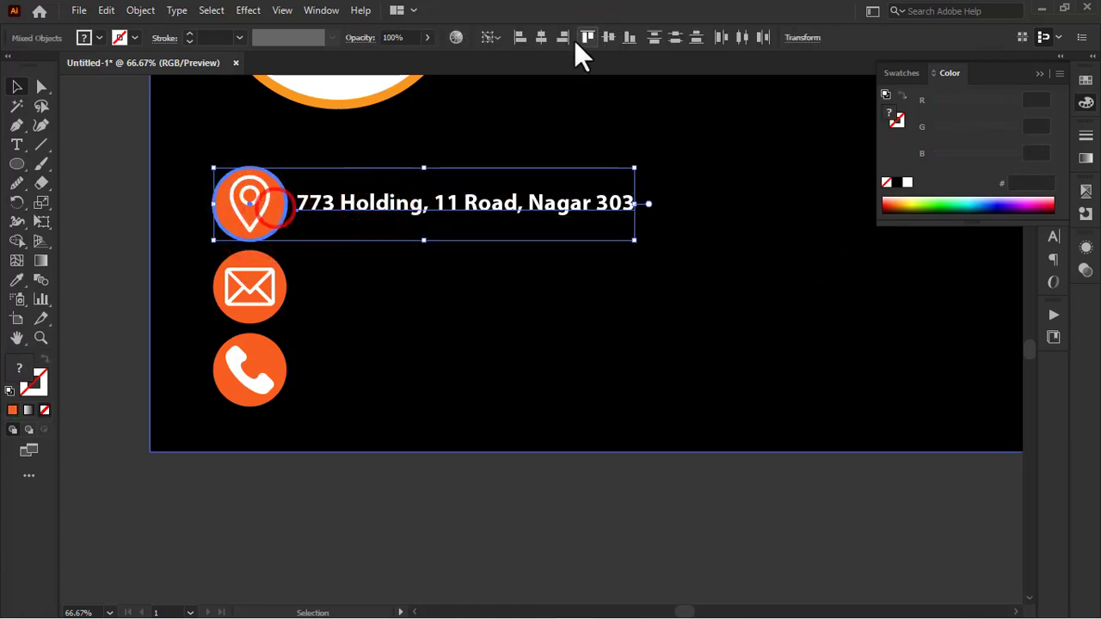
Step: Align the address with the pin badge and duplicate the address line twice below it
{"action": "left_click", "coordinate": [607, 37]}
{"action": "left_click", "coordinate": [112, 238]}
{"action": "left_click_drag", "start_coordinate": [491, 216], "coordinate": [486, 303]}
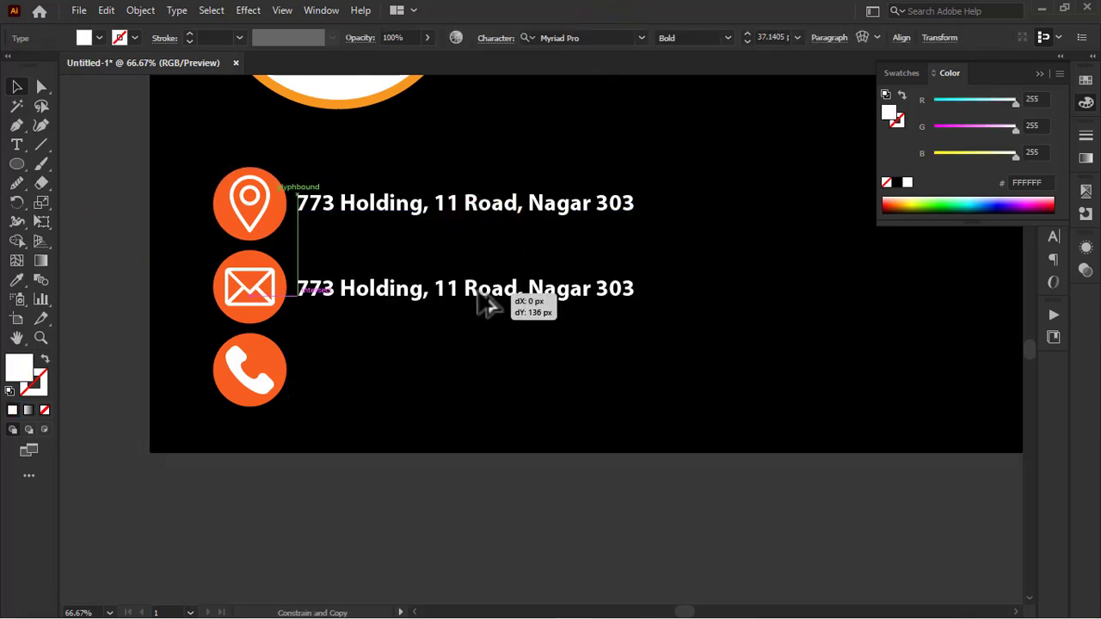
{"action": "key", "text": "ctrl+d"}
{"action": "left_click", "coordinate": [369, 503]}
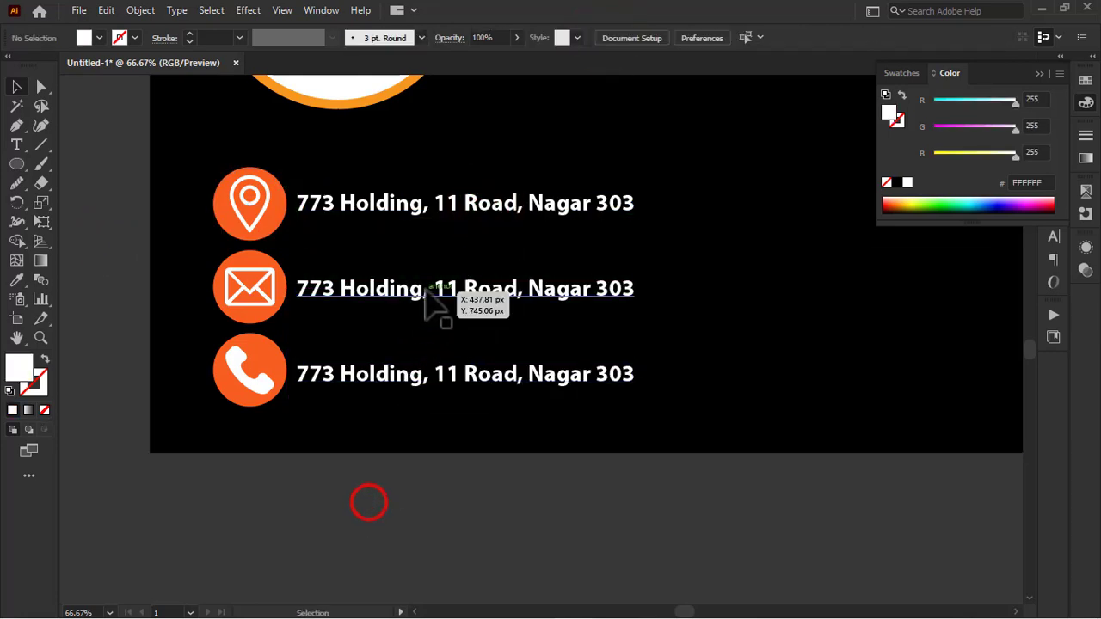
Step: Retype the middle line beside the envelope as a sample email address
{"action": "left_click", "coordinate": [425, 292]}
{"action": "triple_click", "coordinate": [425, 292]}
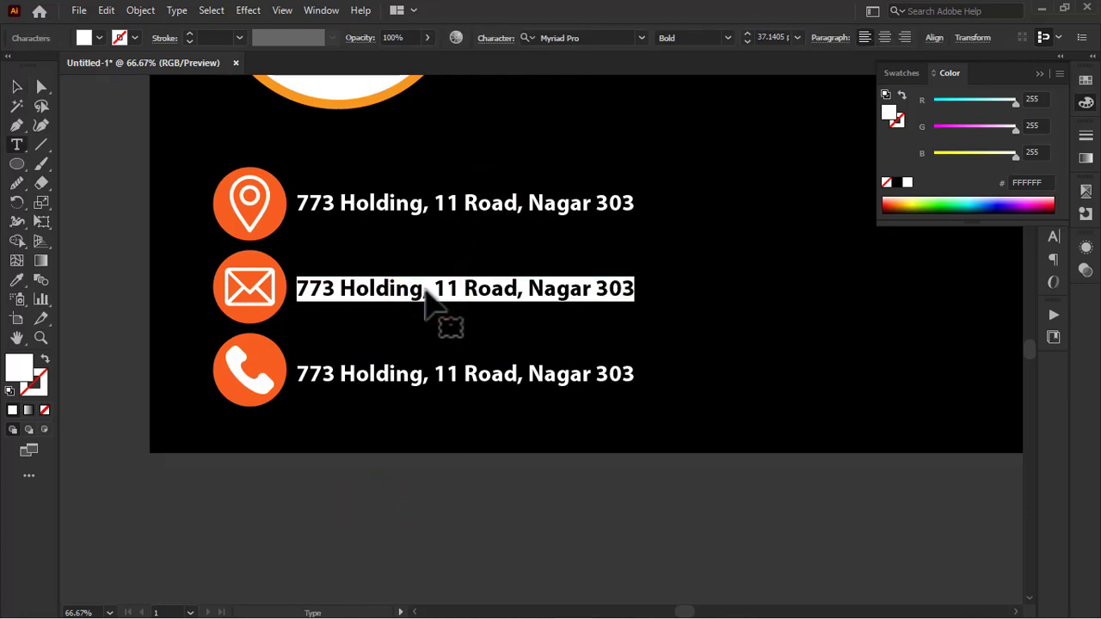
{"action": "type", "text": "example.gmail.com"}
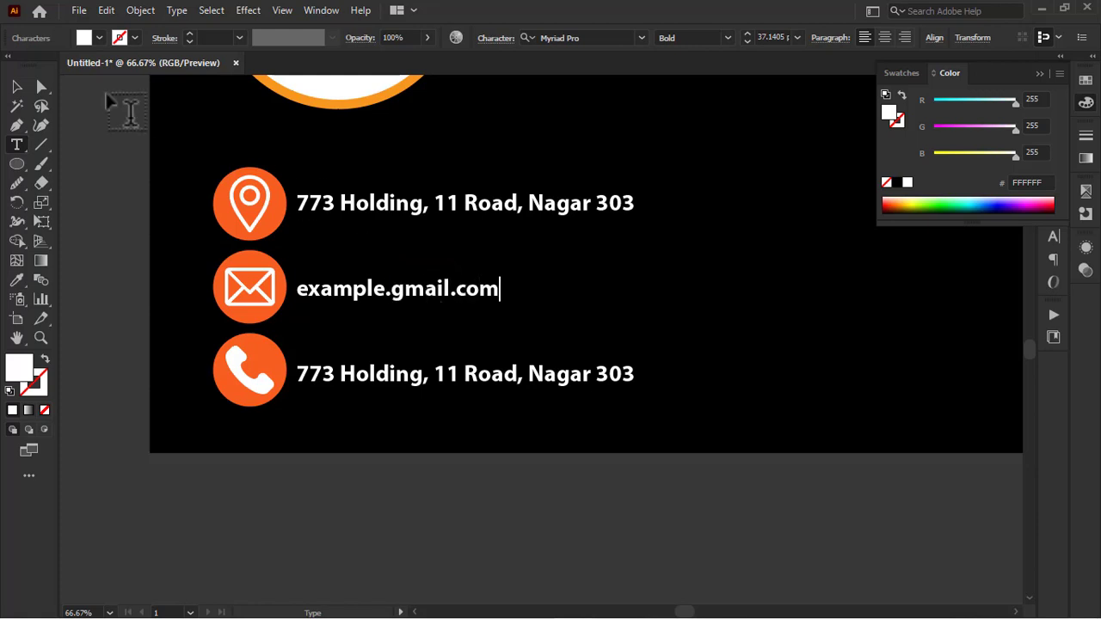
{"action": "left_click", "coordinate": [16, 86]}
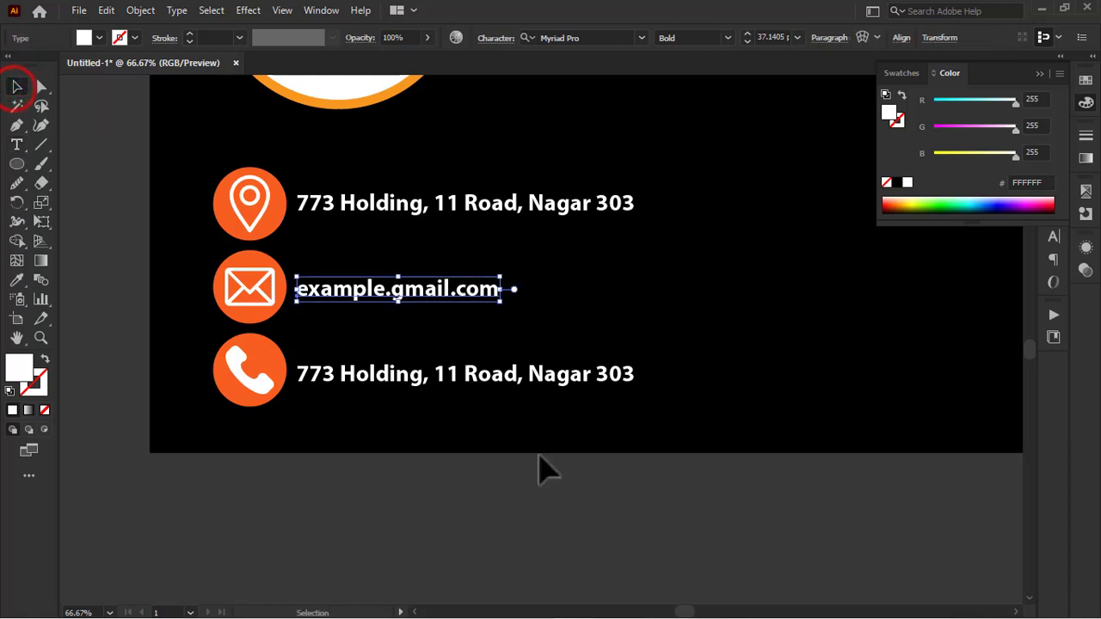
{"action": "double_click", "coordinate": [387, 290]}
{"action": "left_click", "coordinate": [384, 289]}
{"action": "type", "text": "11"}
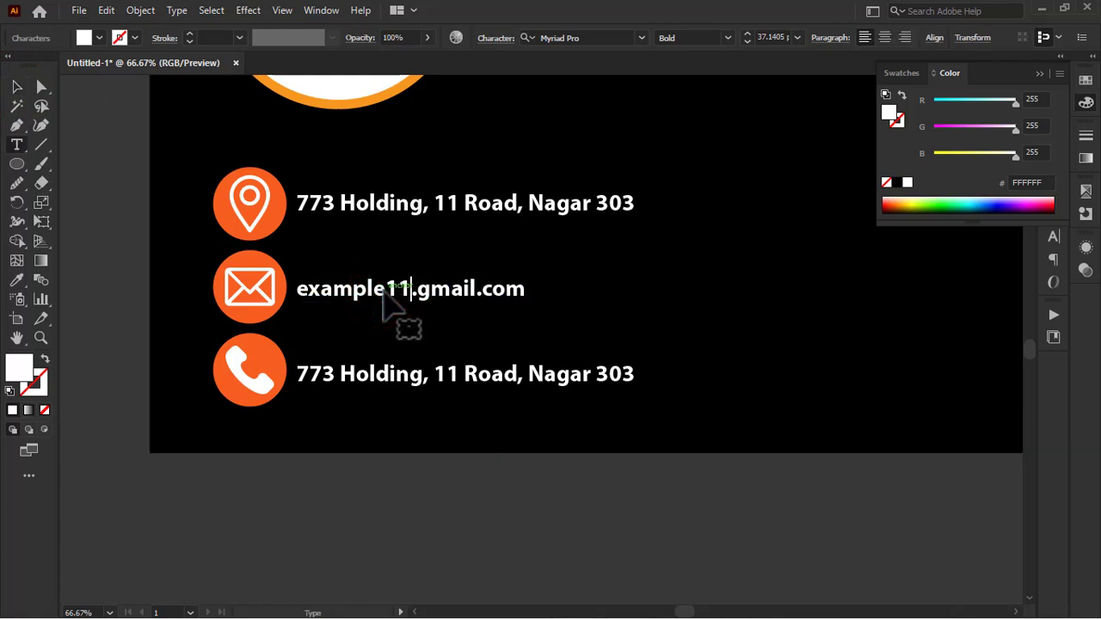
{"action": "type", "text": "23"}
{"action": "left_click", "coordinate": [16, 86]}
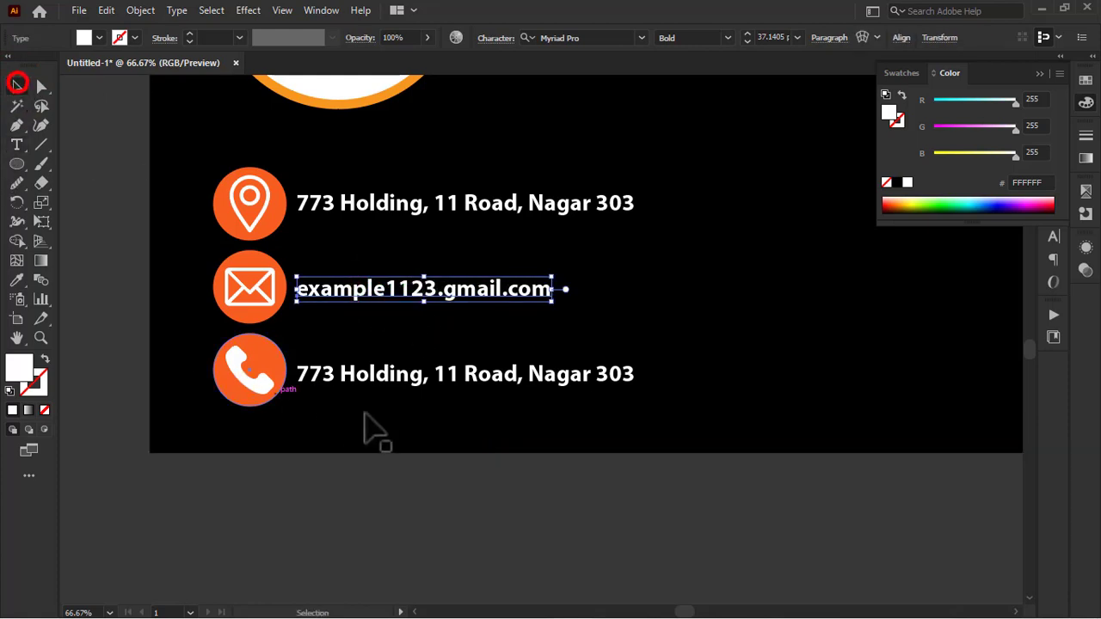
Step: Retype the bottom line beside the phone badge as two phone numbers
{"action": "triple_click", "coordinate": [404, 376]}
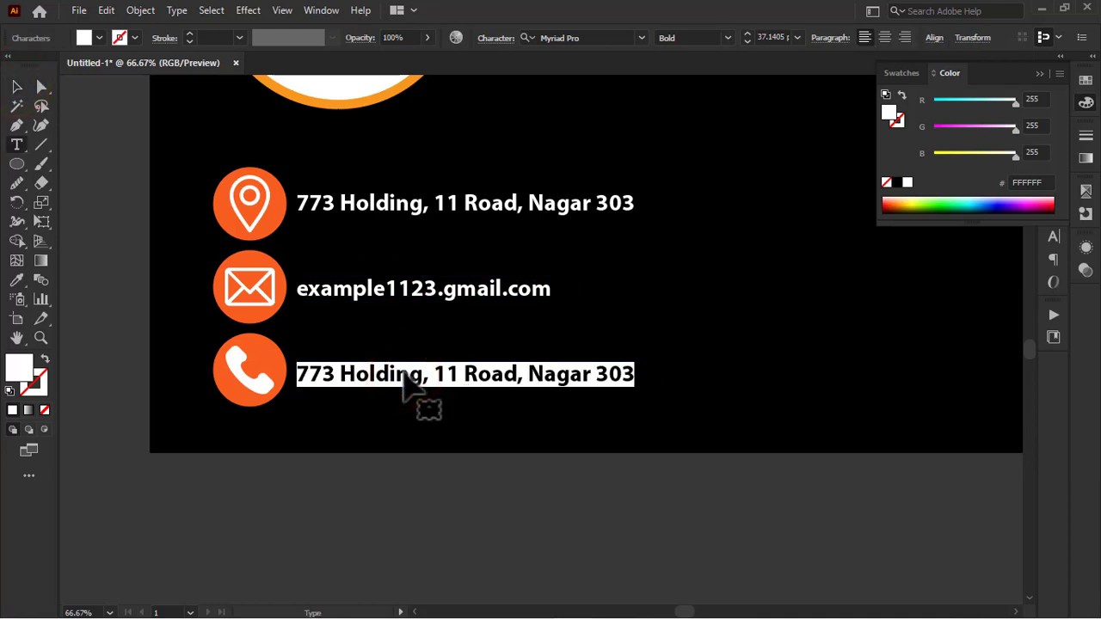
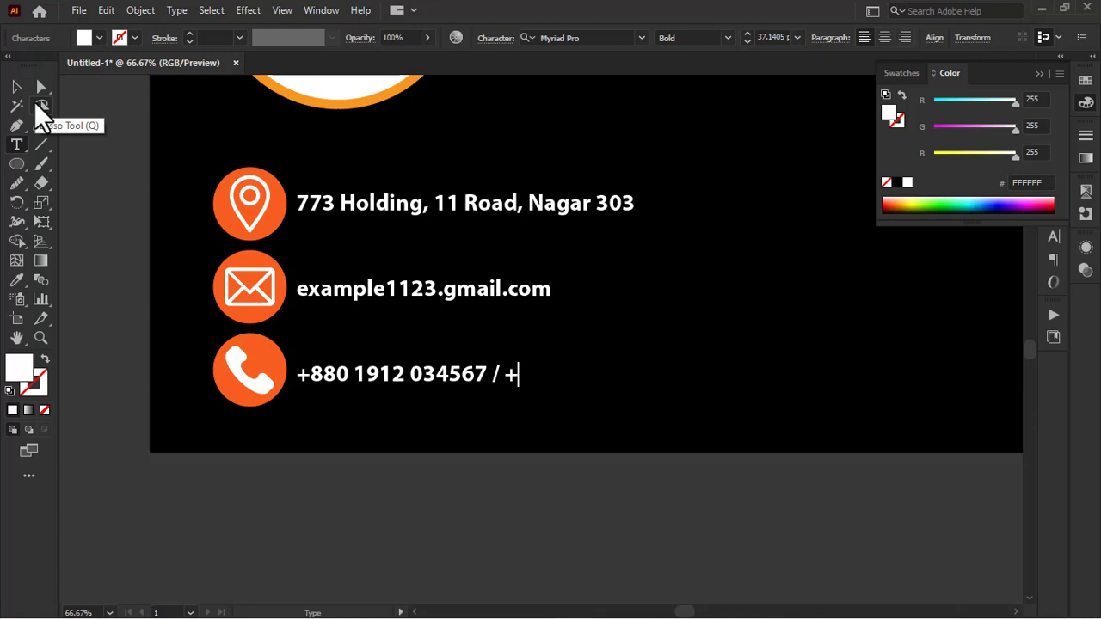
{"action": "type", "text": "99"}
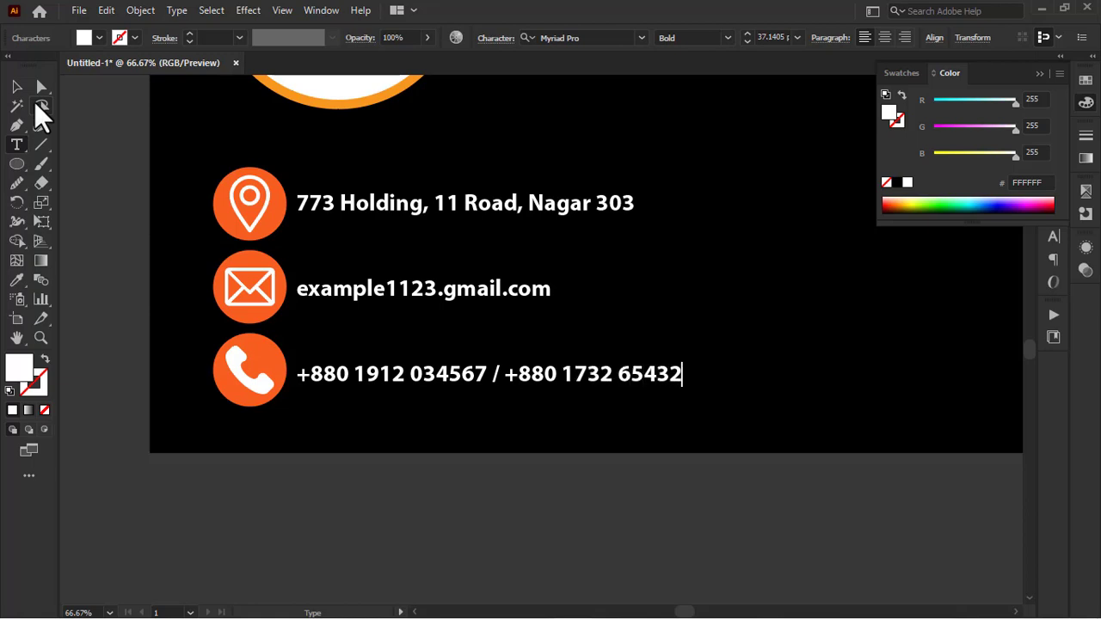
{"action": "type", "text": "2"}
{"action": "left_click", "coordinate": [17, 86]}
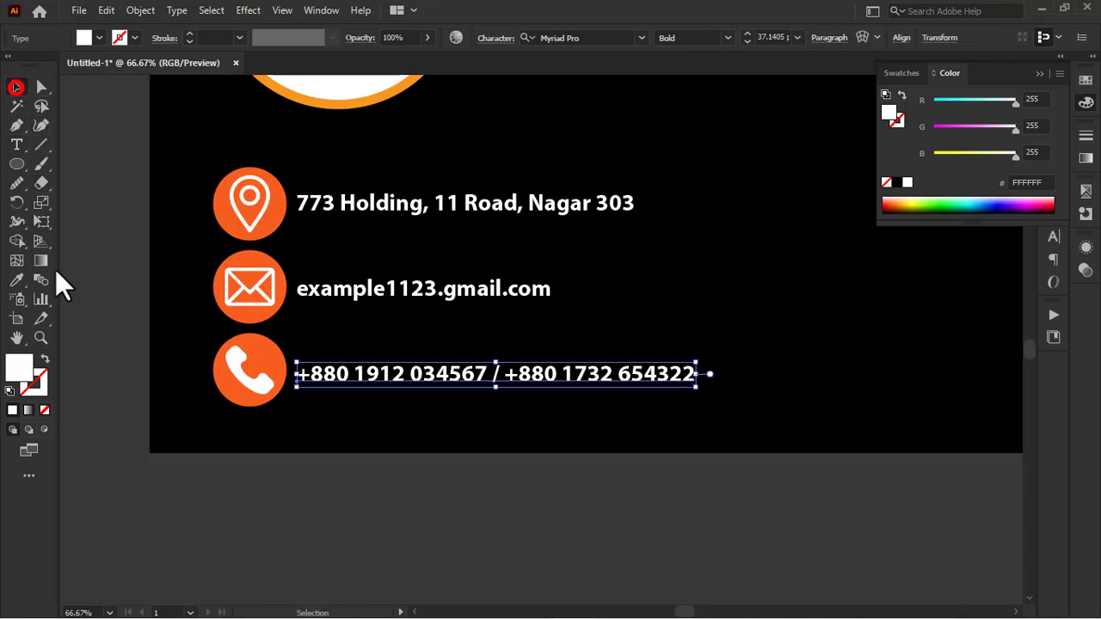
{"action": "left_click", "coordinate": [65, 314]}
Step: Draw a vertical line beside the contact rows with the sampled white 9 pt stroke
{"action": "scroll", "coordinate": [120, 330], "scroll_direction": "down", "scroll_amount": 3}
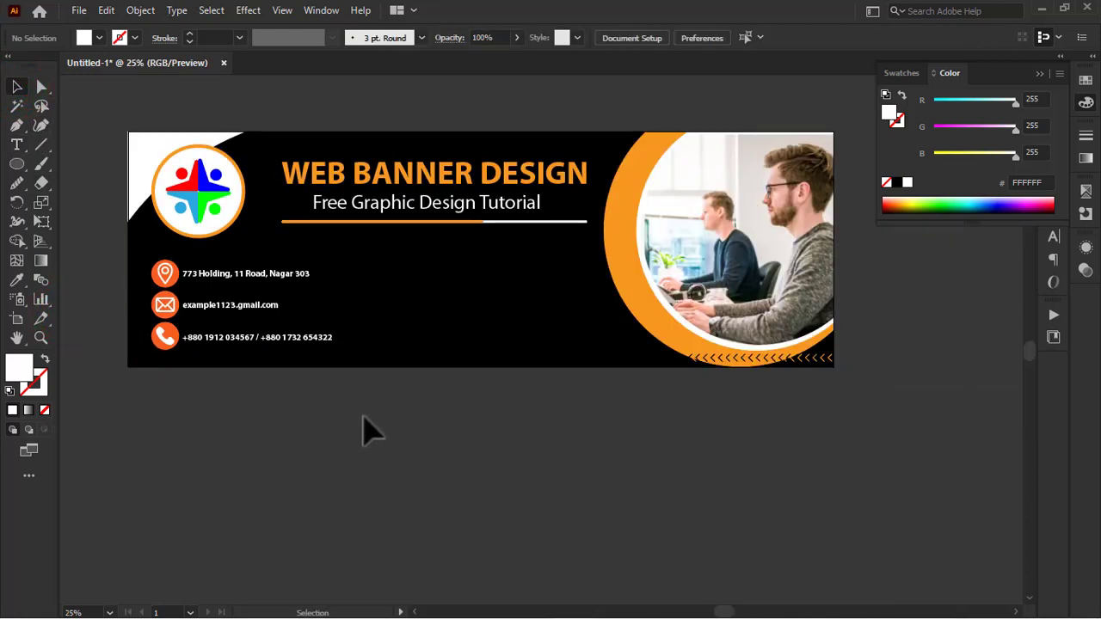
{"action": "left_click_drag", "start_coordinate": [40, 145], "coordinate": [121, 147]}
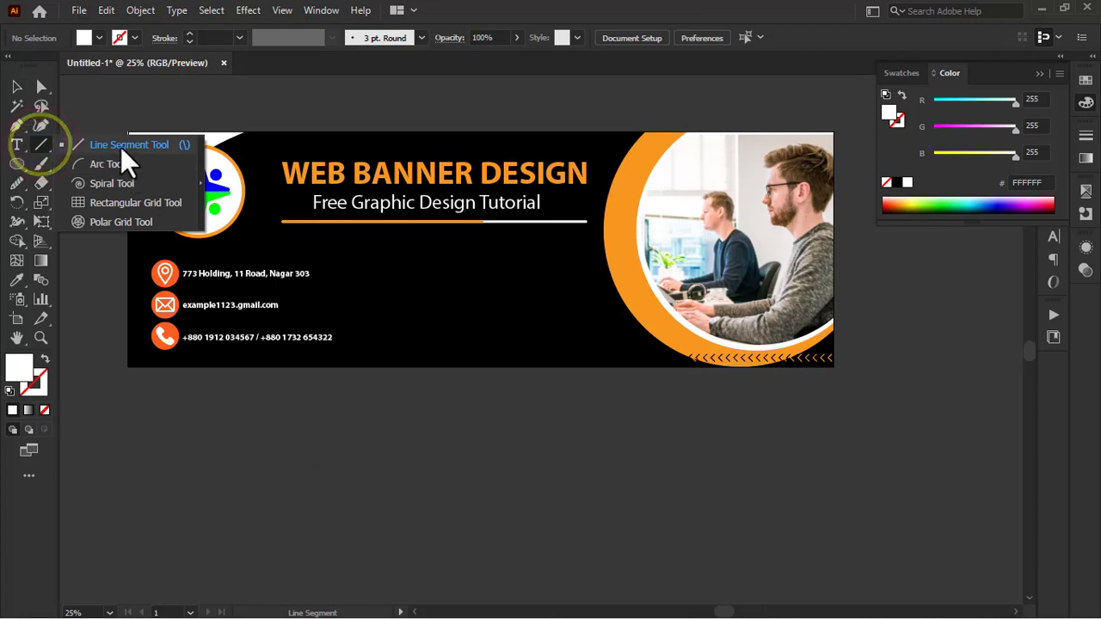
{"action": "left_click_drag", "start_coordinate": [433, 238], "coordinate": [442, 359]}
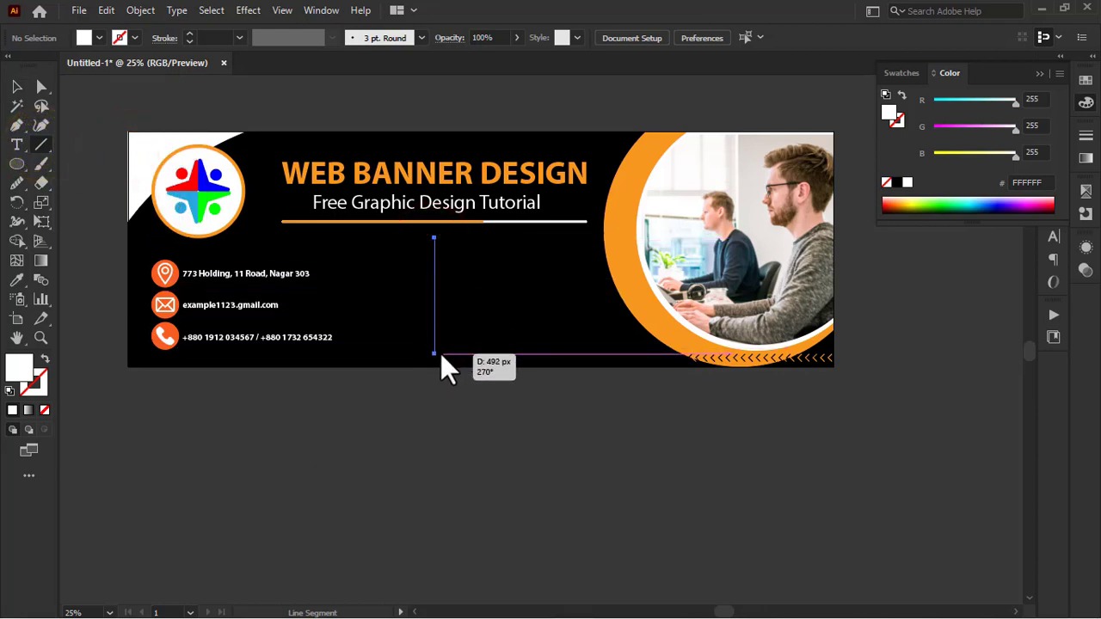
{"action": "left_click_drag", "start_coordinate": [440, 354], "coordinate": [441, 353]}
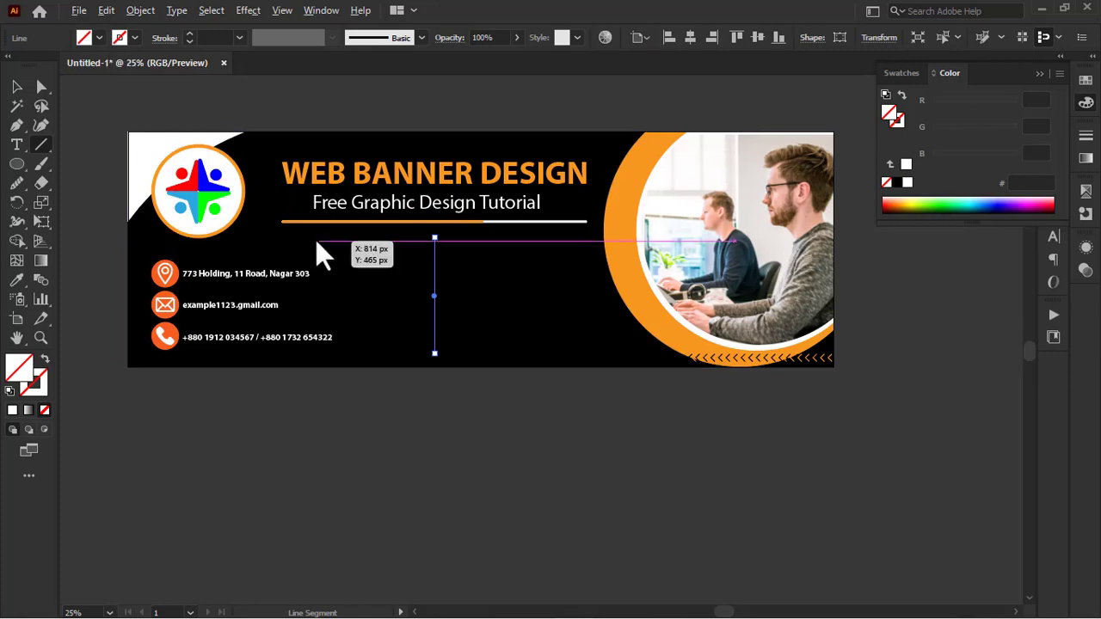
{"action": "scroll", "coordinate": [315, 242], "scroll_direction": "up", "scroll_amount": 2}
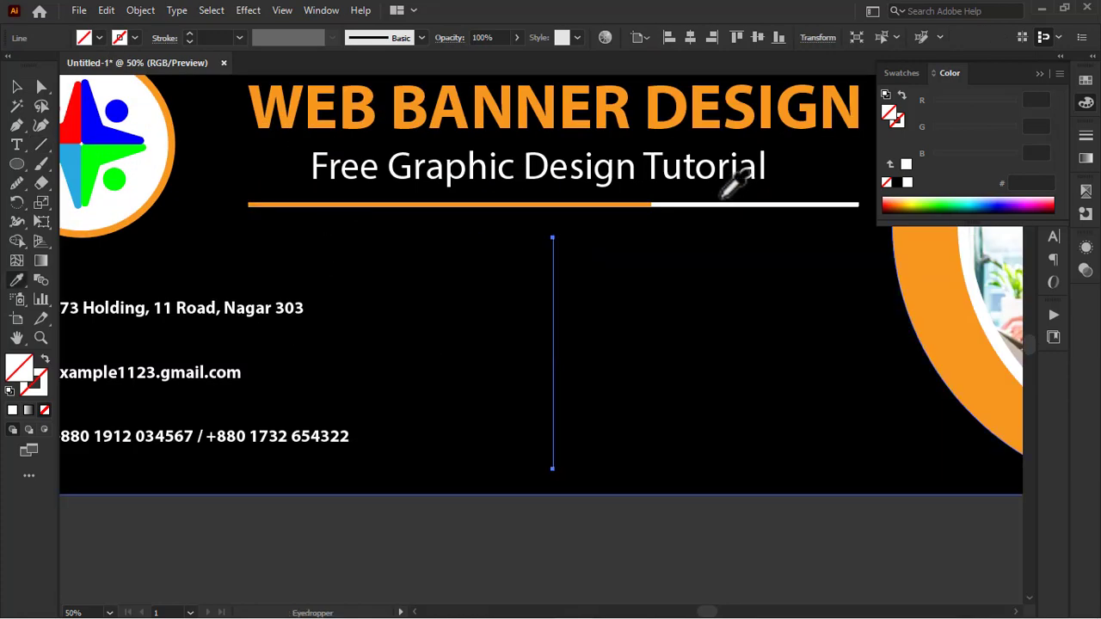
{"action": "left_click", "coordinate": [708, 205]}
Step: Shift the white divider line slightly to the left
{"action": "key", "text": "v"}
{"action": "scroll", "coordinate": [402, 284], "scroll_direction": "down", "scroll_amount": 2}
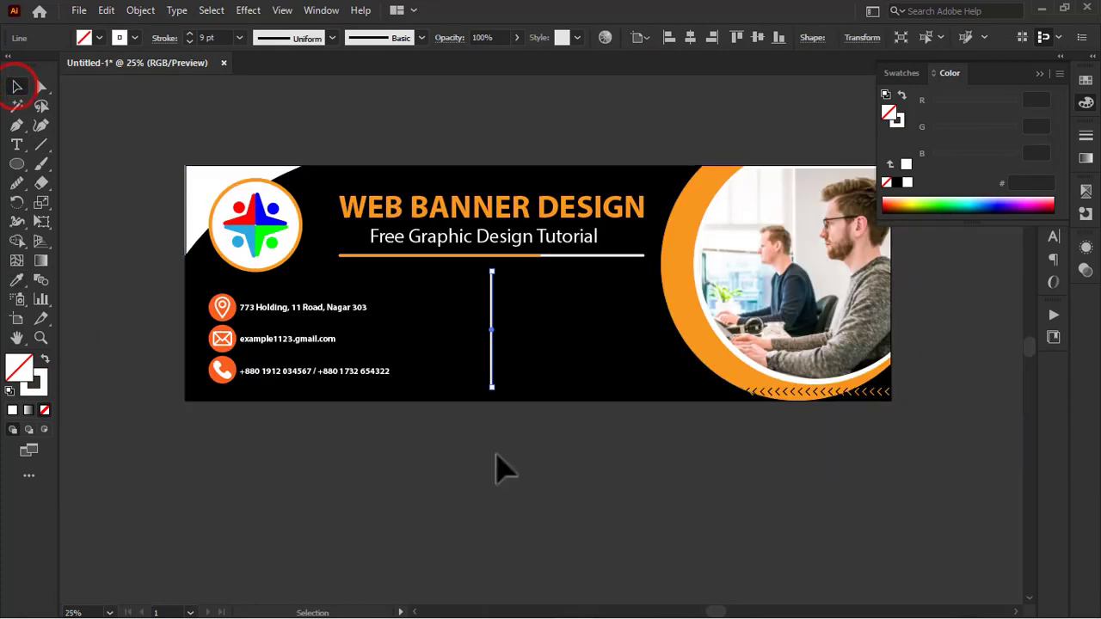
{"action": "left_click", "coordinate": [496, 453]}
{"action": "left_click_drag", "start_coordinate": [494, 349], "coordinate": [440, 351]}
{"action": "left_click", "coordinate": [500, 459]}
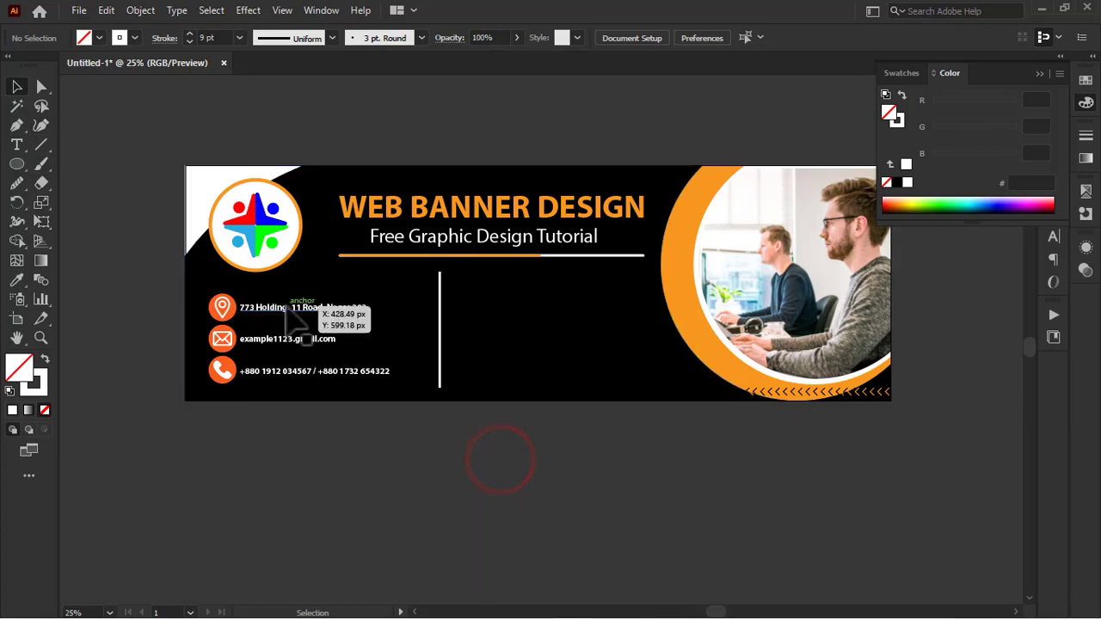
Step: Copy the address text right of the divider and add a small orange square beside it
{"action": "left_click_drag", "start_coordinate": [290, 314], "coordinate": [523, 287]}
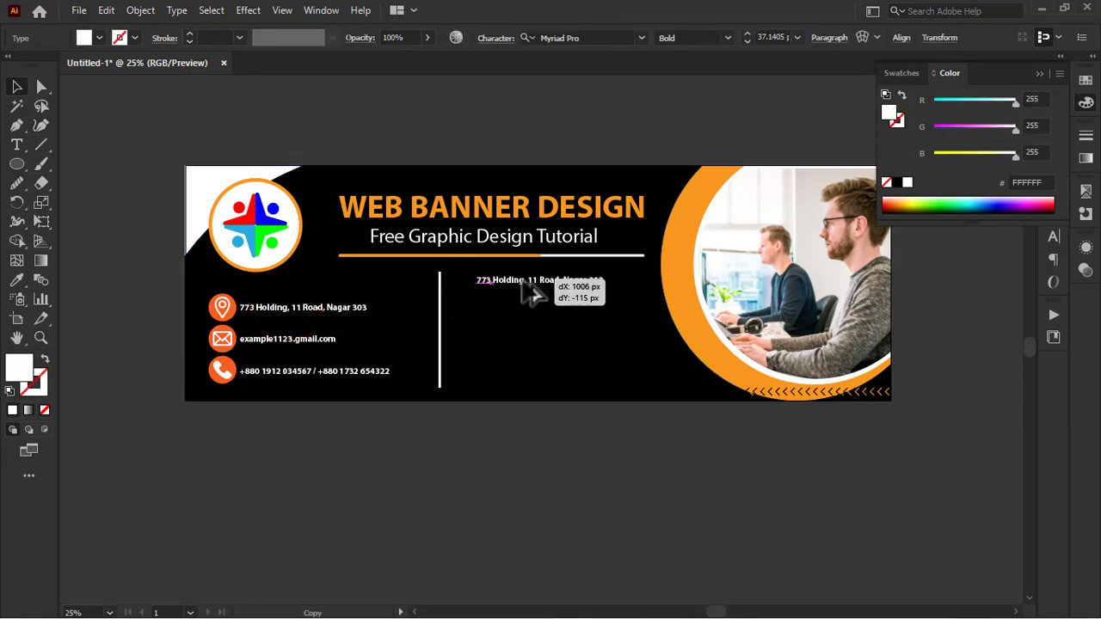
{"action": "left_click", "coordinate": [518, 447]}
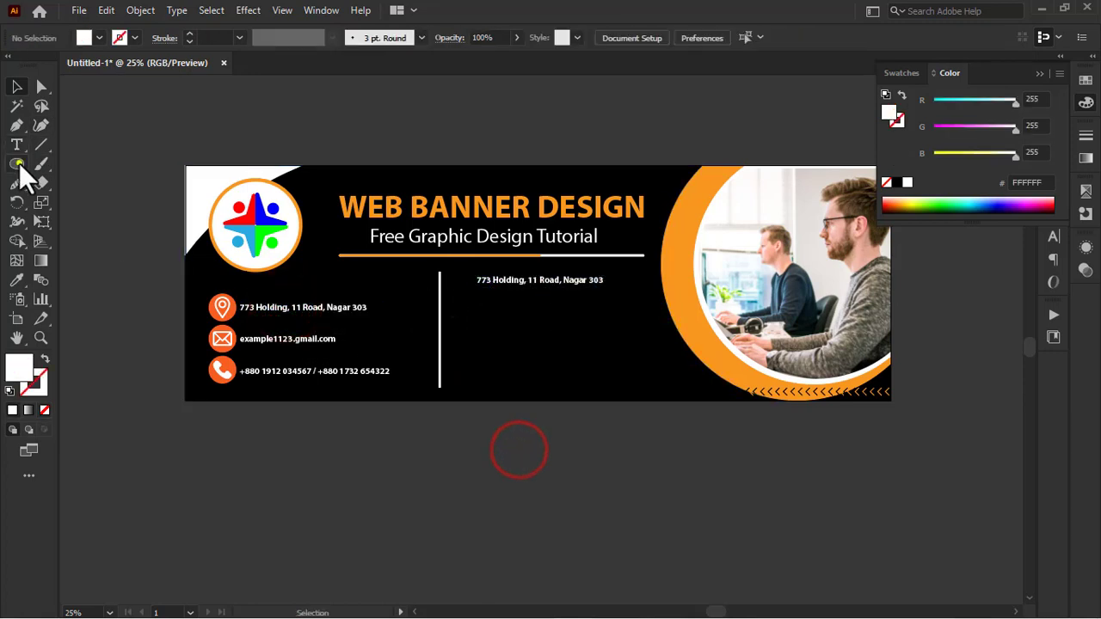
{"action": "mouse_move", "coordinate": [18, 163]}
{"action": "left_mouse_down"}
{"action": "mouse_move", "coordinate": [78, 183]}
{"action": "mouse_move", "coordinate": [74, 200]}
{"action": "left_mouse_up"}
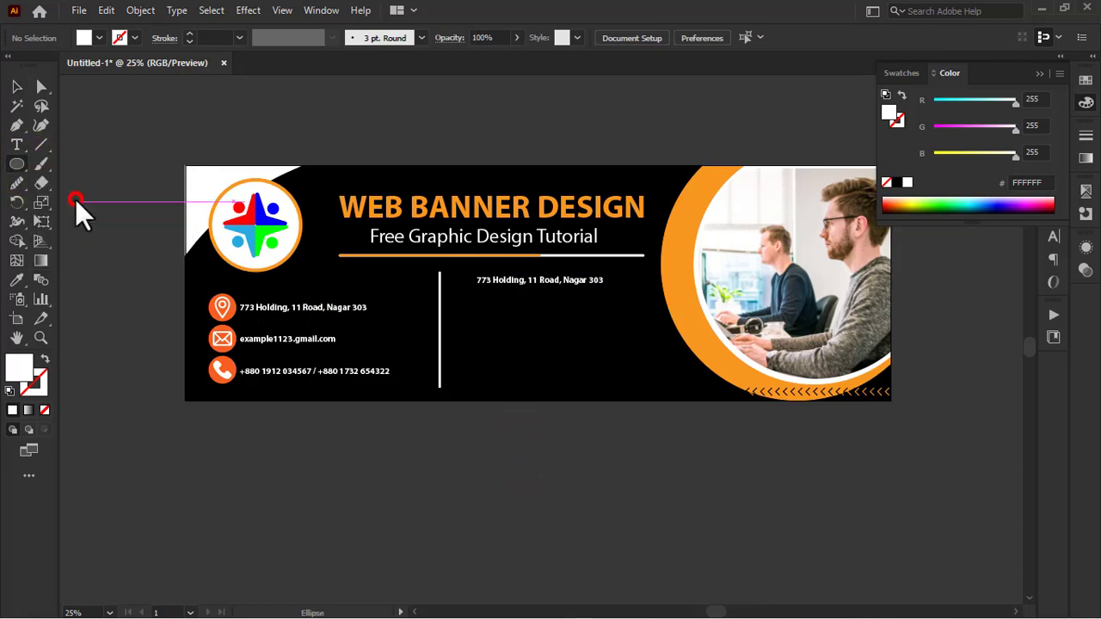
{"action": "mouse_move", "coordinate": [14, 164]}
{"action": "left_mouse_down"}
{"action": "mouse_move", "coordinate": [63, 183]}
{"action": "mouse_move", "coordinate": [69, 163]}
{"action": "left_mouse_up"}
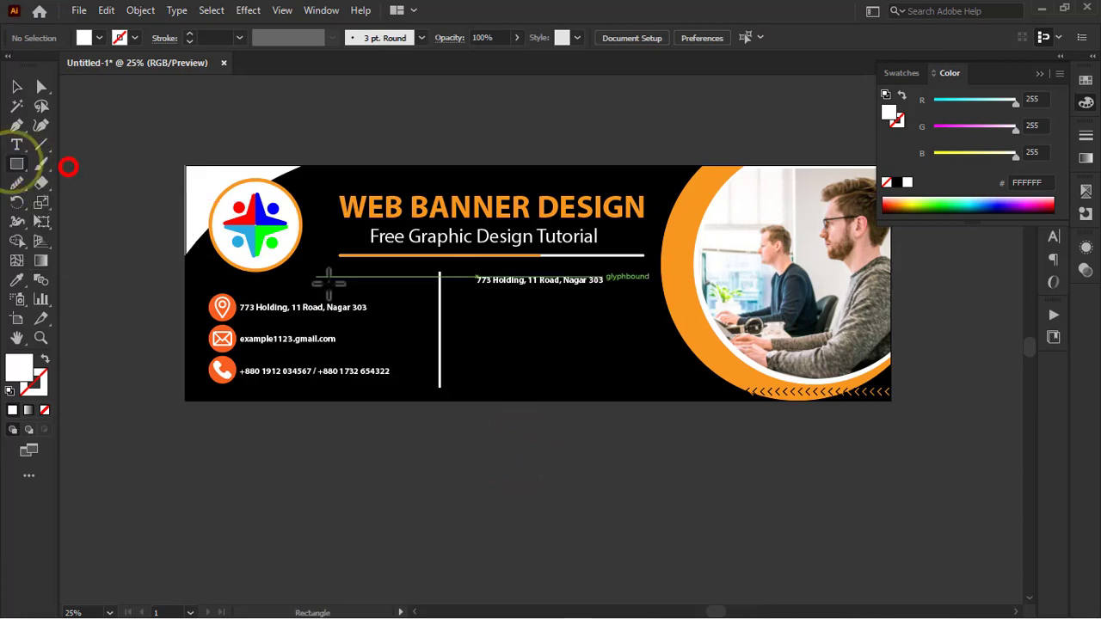
{"action": "scroll", "coordinate": [405, 280], "scroll_direction": "up", "scroll_amount": 2}
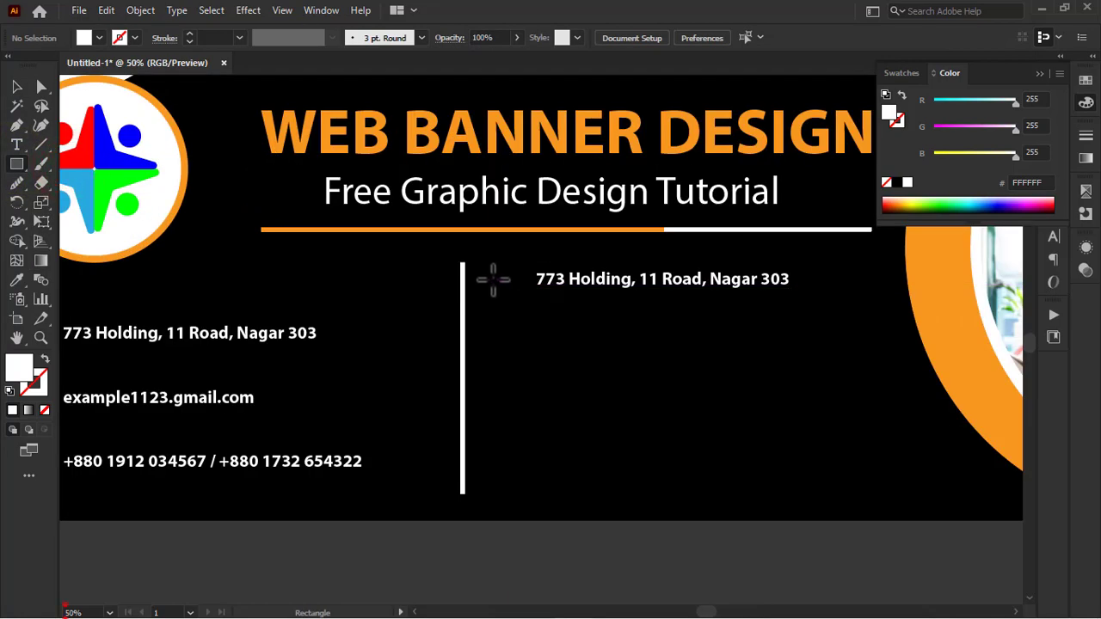
{"action": "left_click_drag", "start_coordinate": [493, 279], "coordinate": [508, 294]}
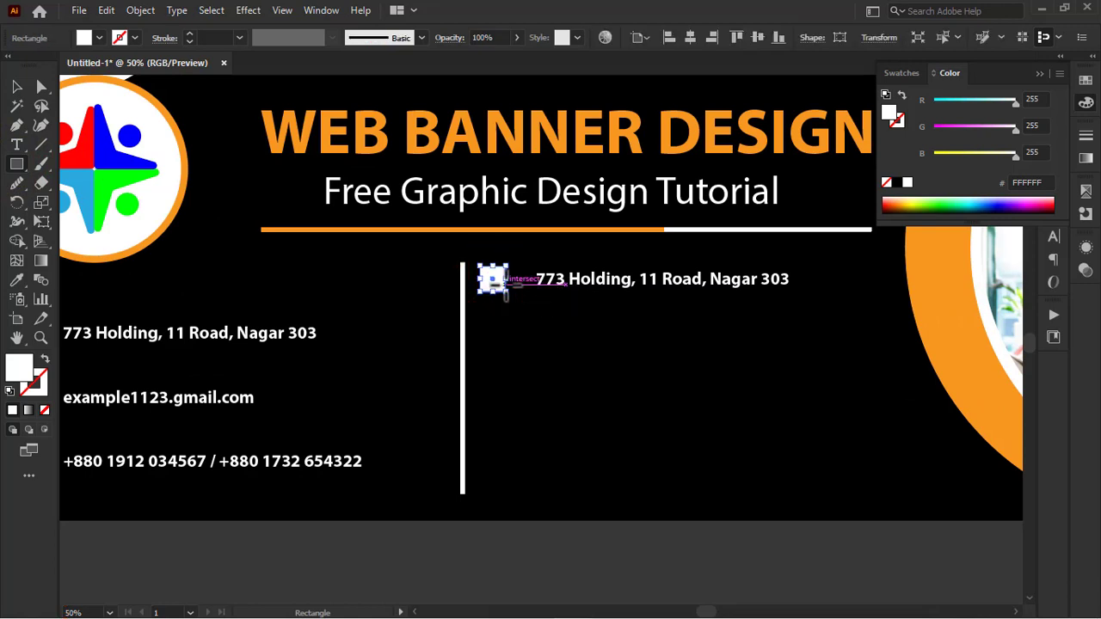
{"action": "key", "text": "i"}
{"action": "scroll", "coordinate": [361, 340], "scroll_direction": "down", "scroll_amount": 1}
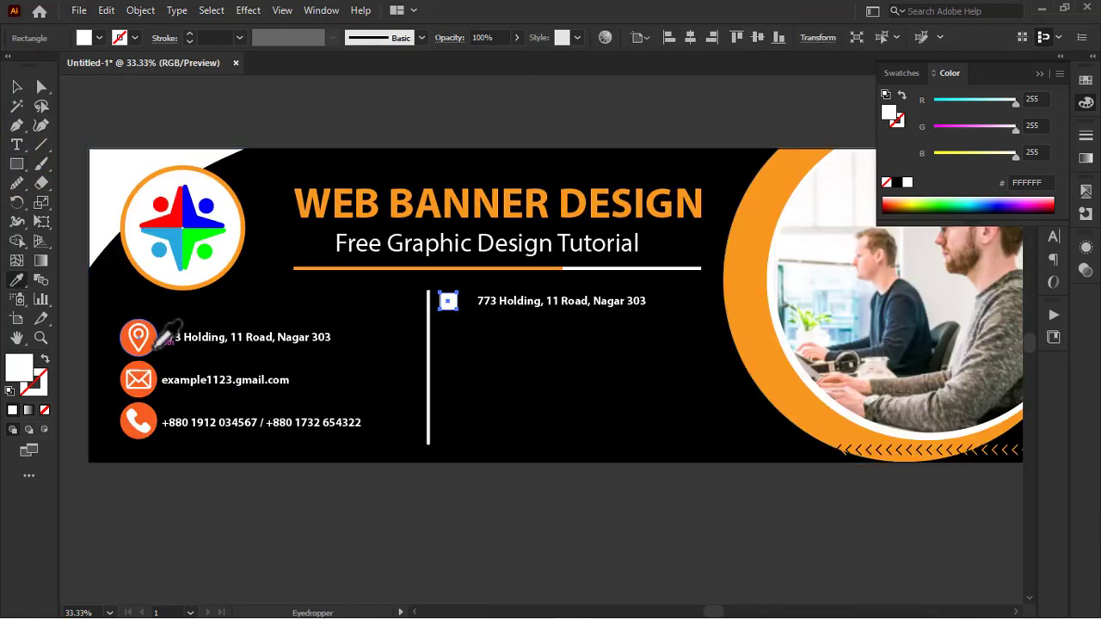
{"action": "left_click", "coordinate": [155, 343]}
{"action": "left_click", "coordinate": [17, 86]}
{"action": "left_click", "coordinate": [504, 509]}
Step: Copy the orange square down to the divider's bottom and level the top one with its top
{"action": "scroll", "coordinate": [443, 274], "scroll_direction": "up", "scroll_amount": 2}
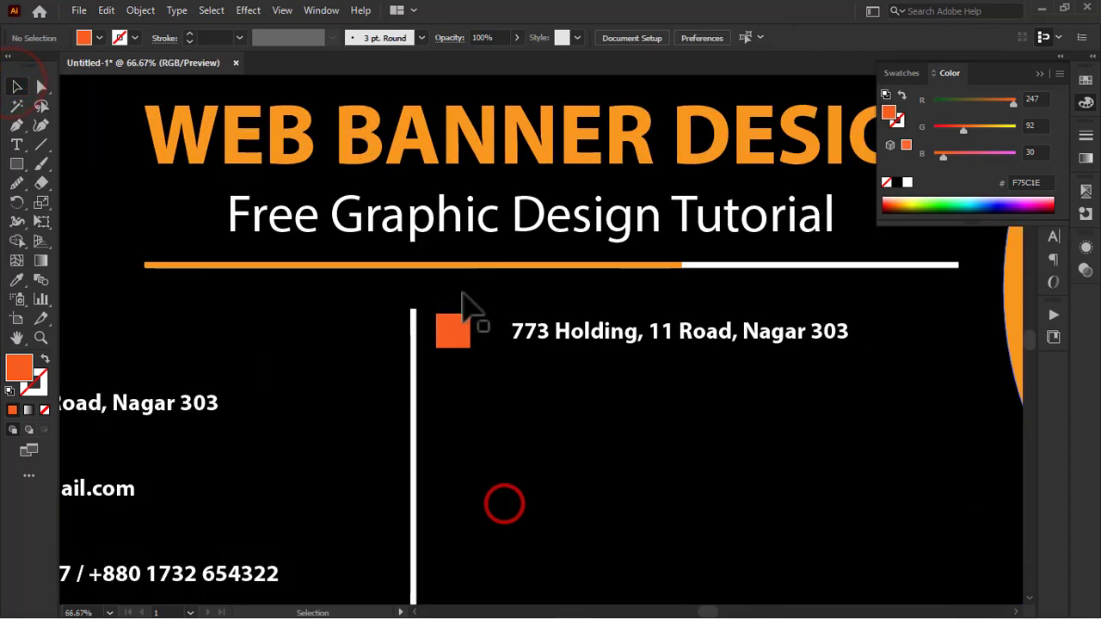
{"action": "scroll", "coordinate": [462, 297], "scroll_direction": "down", "scroll_amount": 2}
{"action": "mouse_move", "coordinate": [459, 302]}
{"action": "left_mouse_down"}
{"action": "mouse_move", "coordinate": [480, 299]}
{"action": "mouse_move", "coordinate": [472, 294]}
{"action": "left_mouse_up"}
{"action": "scroll", "coordinate": [461, 305], "scroll_direction": "down", "scroll_amount": 2}
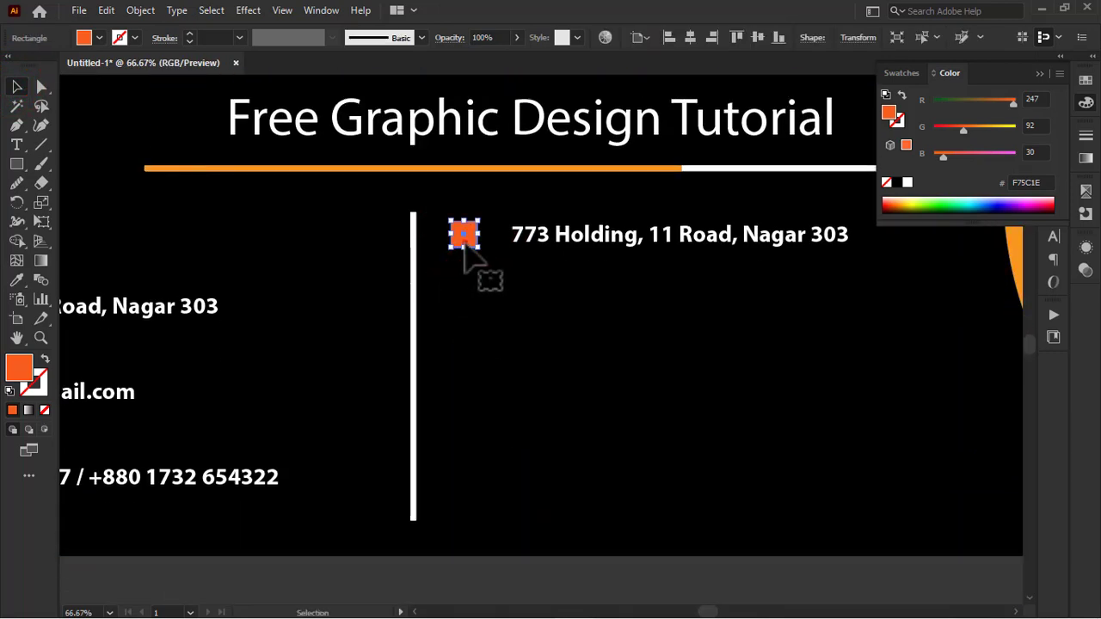
{"action": "left_click_drag", "start_coordinate": [466, 241], "coordinate": [469, 533]}
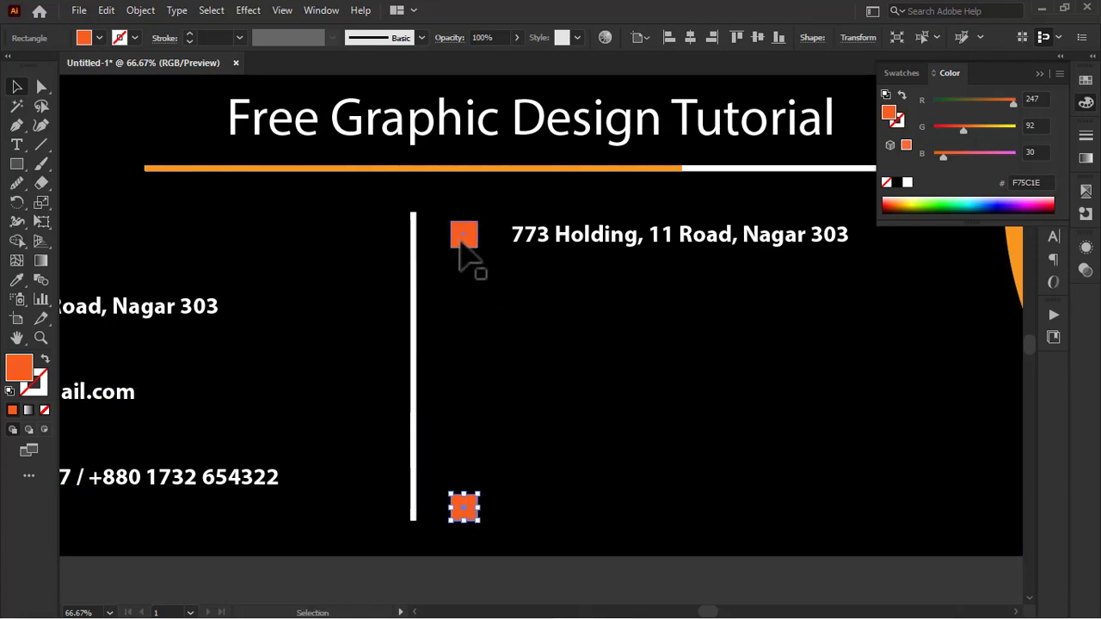
{"action": "left_click_drag", "start_coordinate": [464, 244], "coordinate": [461, 236]}
{"action": "left_click", "coordinate": [413, 234], "text": "shift"}
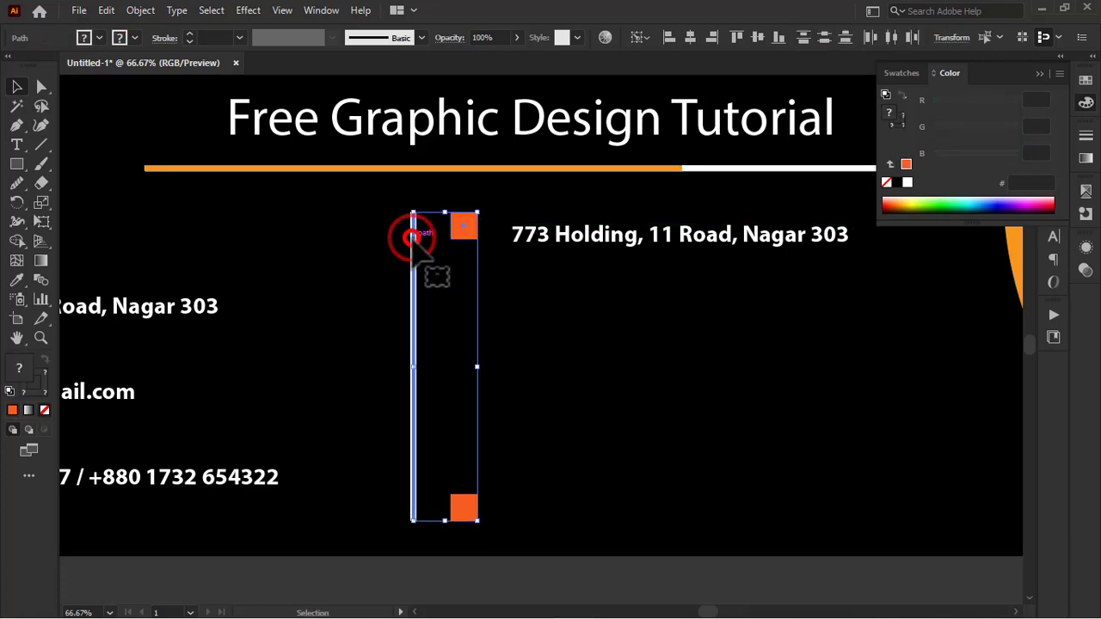
{"action": "scroll", "coordinate": [615, 246], "scroll_direction": "down", "scroll_amount": 2}
Step: Blend the top and bottom orange squares into a solid bar
{"action": "left_click", "coordinate": [546, 541]}
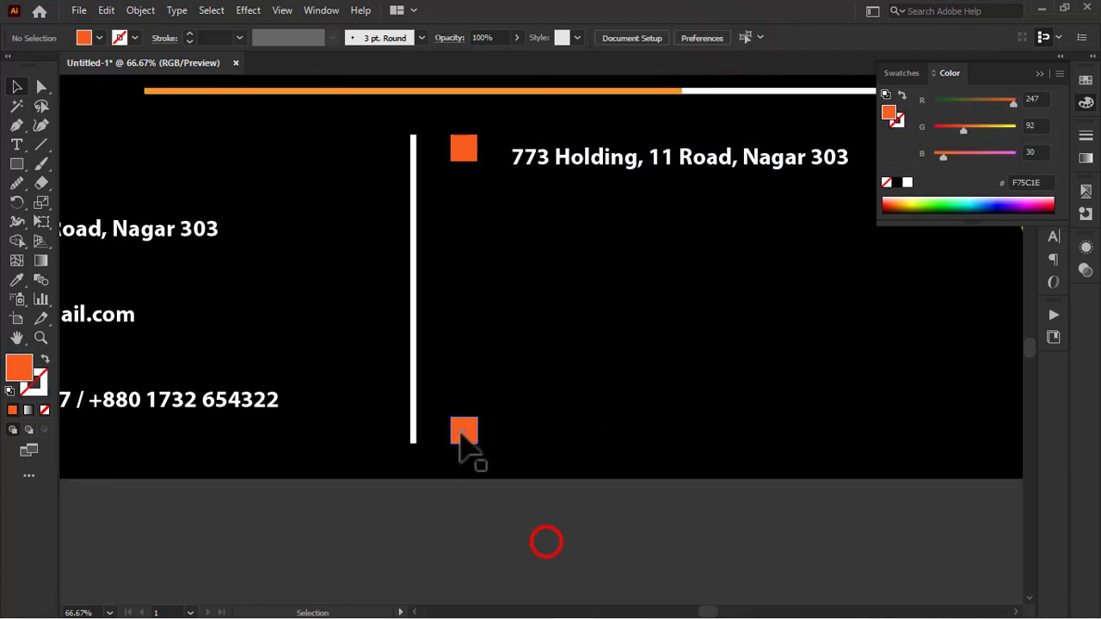
{"action": "left_click", "coordinate": [464, 431]}
{"action": "left_click", "coordinate": [464, 150], "text": "shift"}
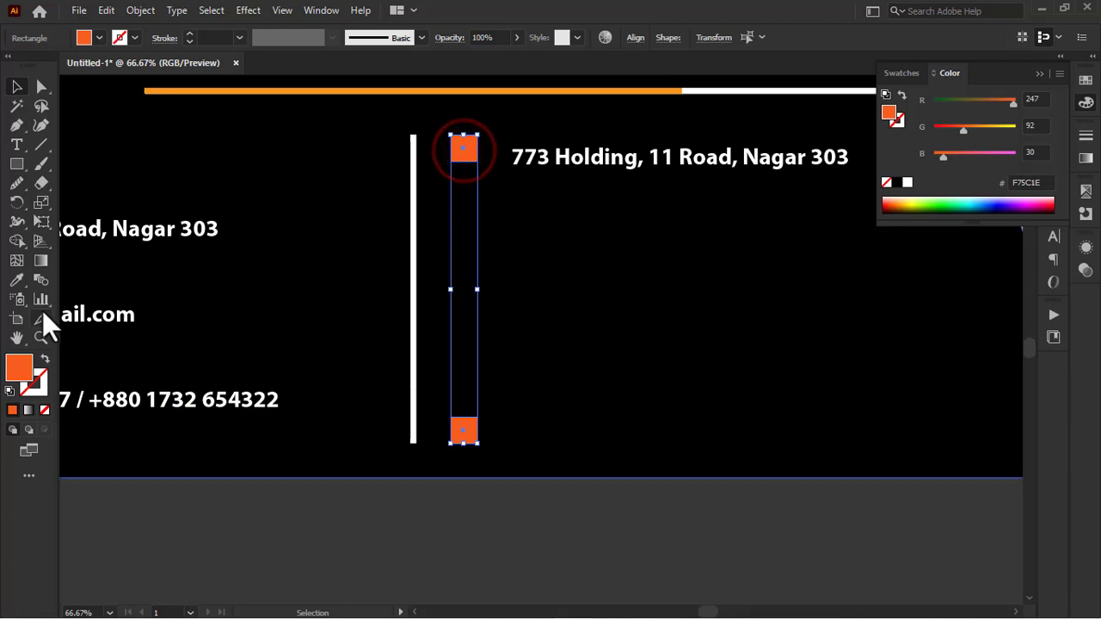
{"action": "left_click", "coordinate": [39, 280]}
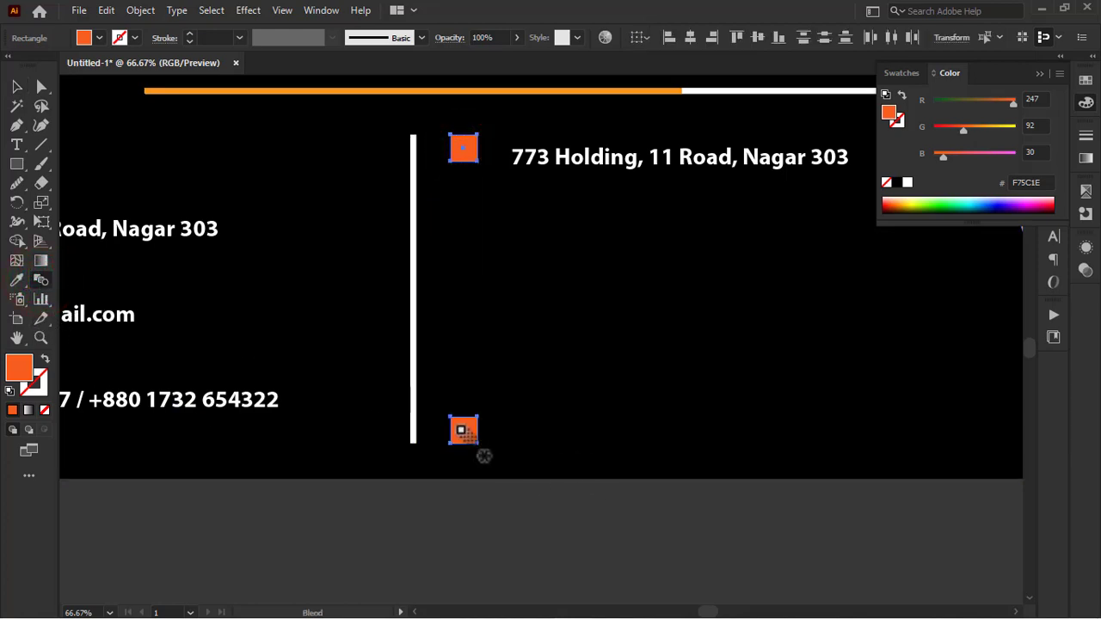
{"action": "left_click", "coordinate": [463, 430]}
{"action": "left_click", "coordinate": [464, 150]}
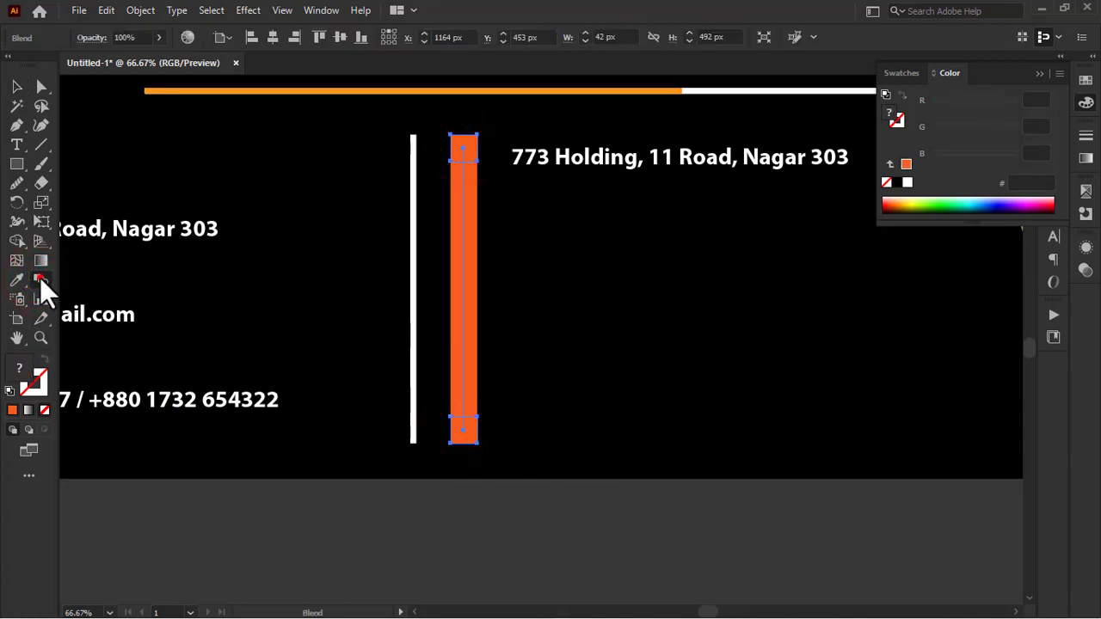
Step: Set the blend options to Specified Steps with 4 steps
{"action": "double_click", "coordinate": [39, 278]}
{"action": "left_click", "coordinate": [855, 191]}
{"action": "left_click", "coordinate": [876, 227]}
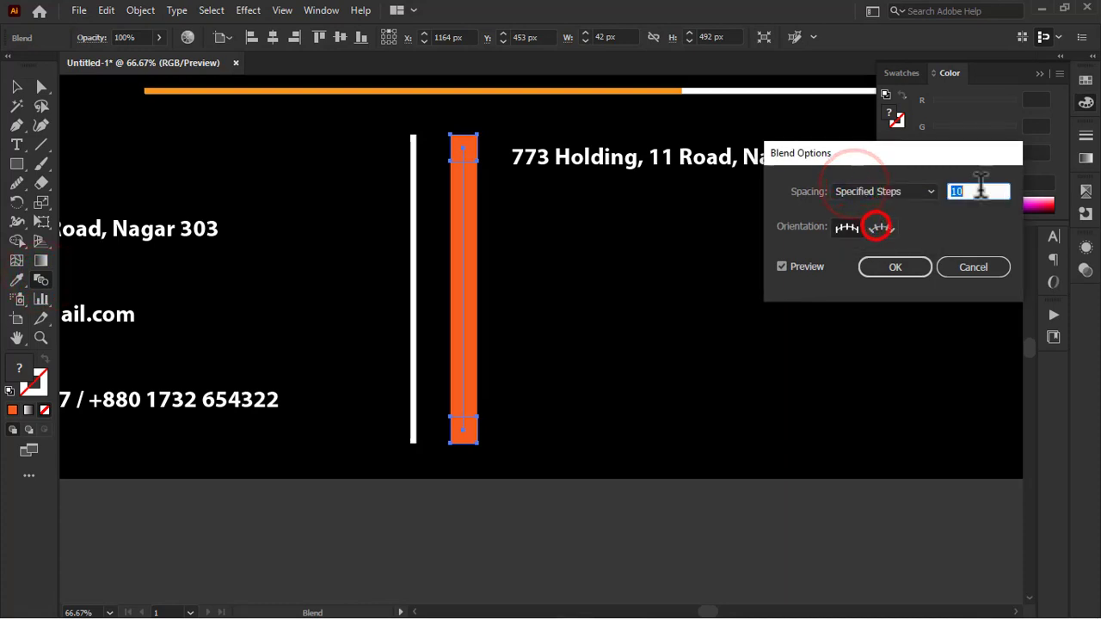
{"action": "type", "text": "4"}
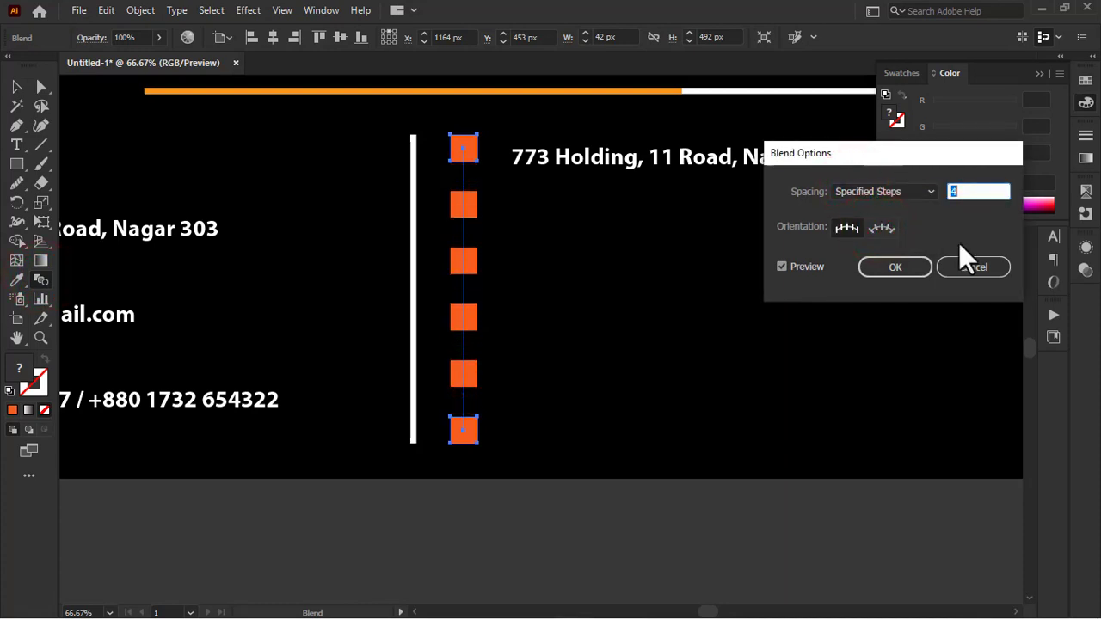
Step: Apply the 4-step blend, then expand and ungroup it into separate squares
{"action": "left_click", "coordinate": [895, 267]}
{"action": "left_click", "coordinate": [16, 86]}
{"action": "left_click", "coordinate": [138, 10]}
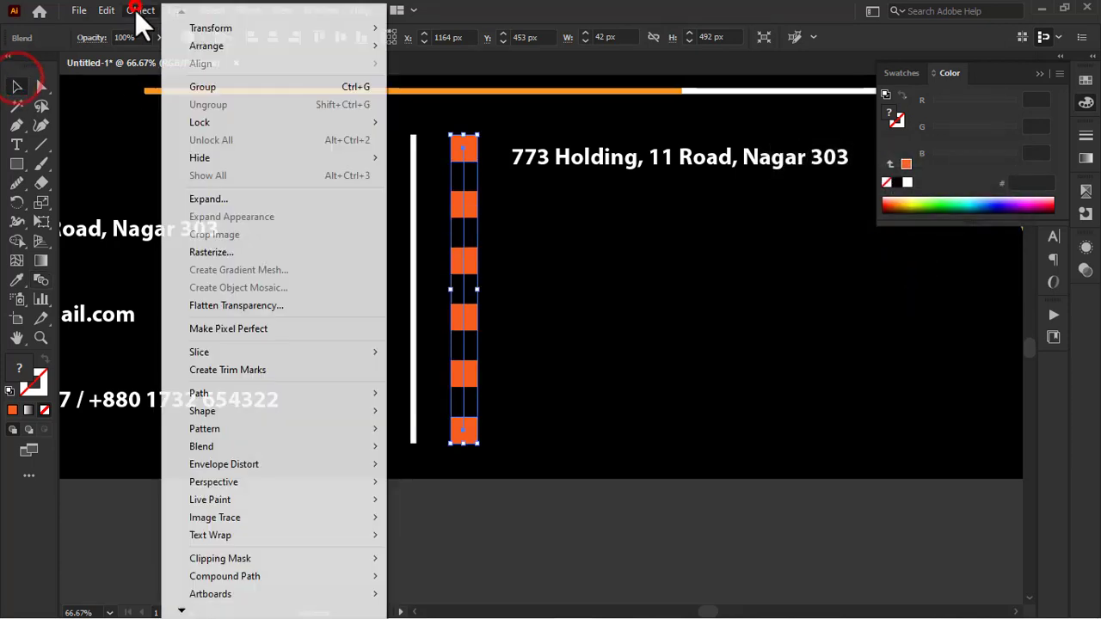
{"action": "left_click", "coordinate": [218, 199]}
{"action": "left_click", "coordinate": [521, 404]}
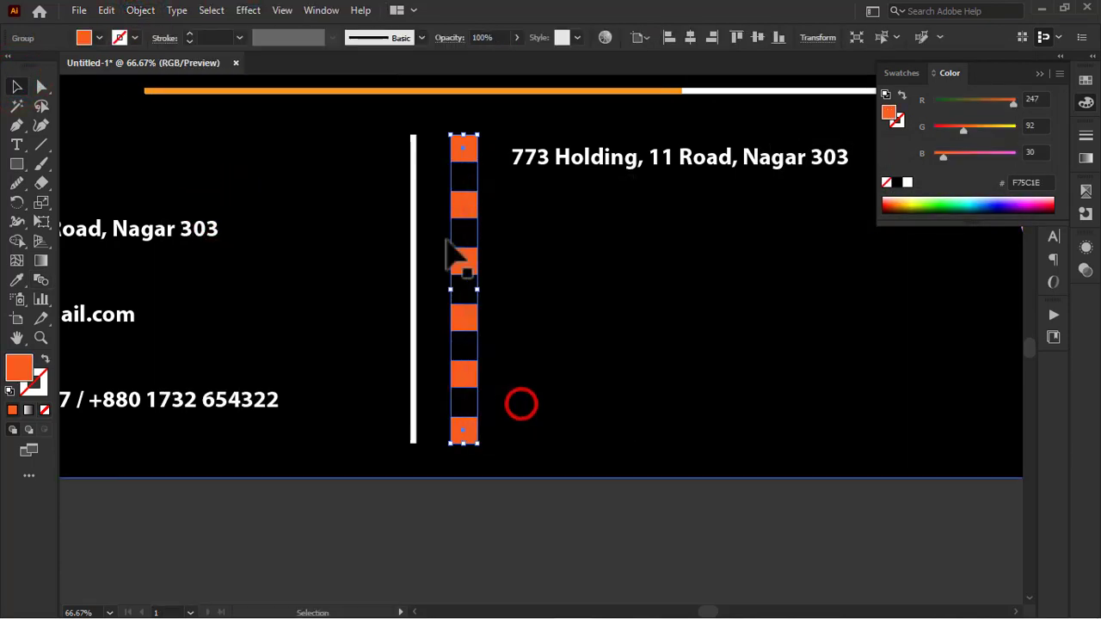
{"action": "right_click", "coordinate": [463, 258]}
{"action": "left_click", "coordinate": [531, 399]}
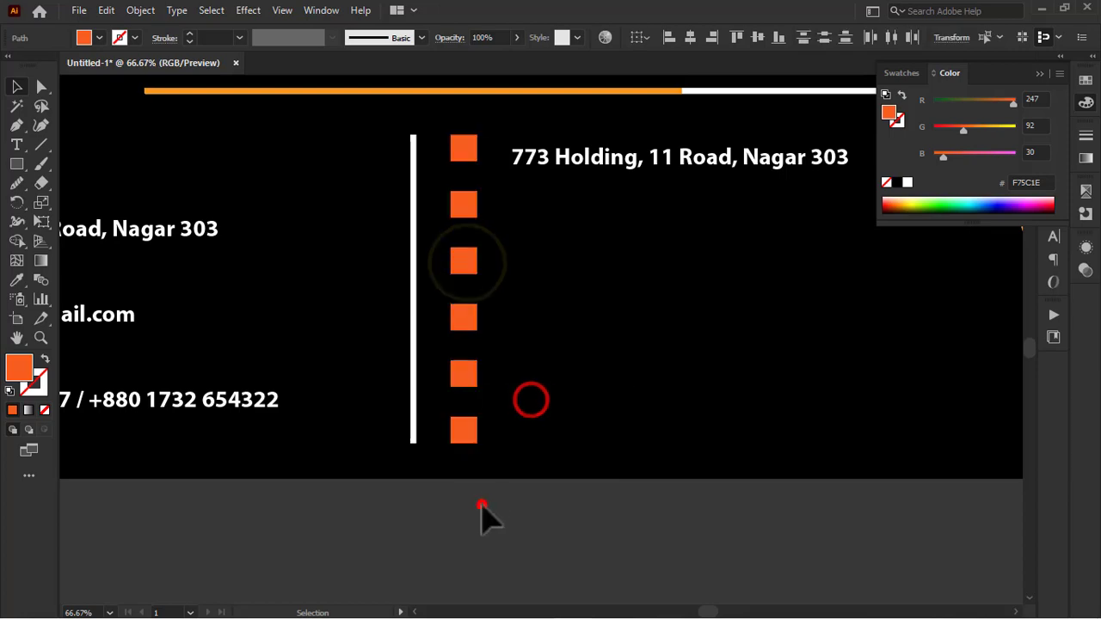
{"action": "left_click", "coordinate": [481, 508]}
Step: Vertically centre the address text on the top orange square as key object
{"action": "key", "text": "ctrl+0"}
{"action": "scroll", "coordinate": [541, 336], "scroll_direction": "up", "scroll_amount": 2}
{"action": "left_click", "coordinate": [413, 314]}
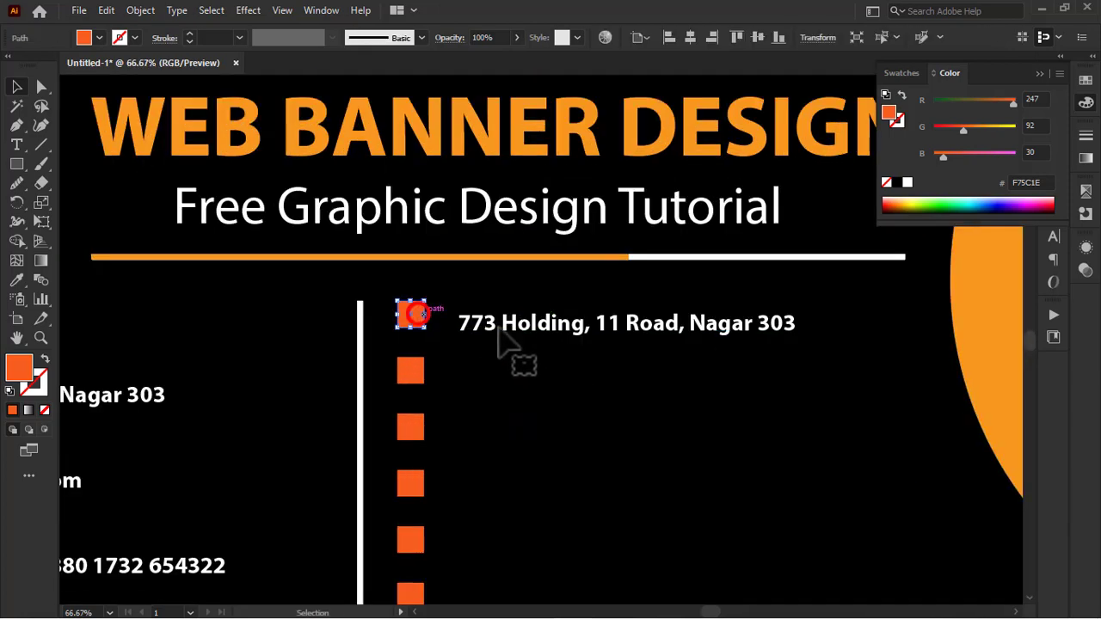
{"action": "left_click", "coordinate": [499, 331], "text": "shift"}
{"action": "left_click", "coordinate": [411, 314]}
{"action": "left_click", "coordinate": [608, 37]}
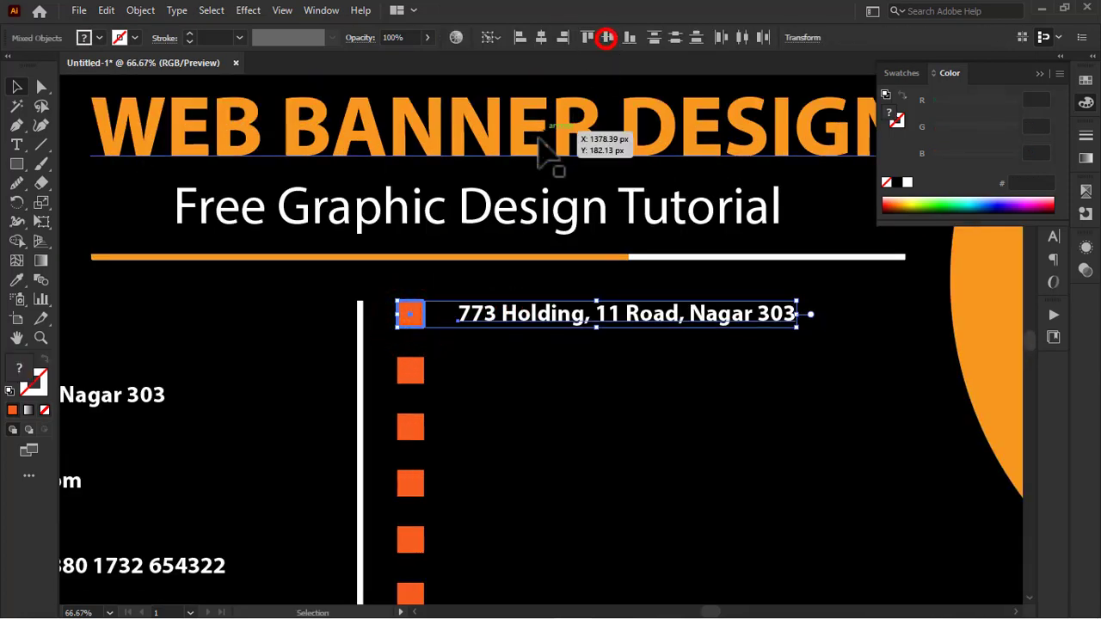
Step: Copy the address line down beside the next square and repeat it four times
{"action": "key", "text": "ctrl+0"}
{"action": "left_click", "coordinate": [604, 410]}
{"action": "scroll", "coordinate": [605, 411], "scroll_direction": "up", "scroll_amount": 2}
{"action": "left_click_drag", "start_coordinate": [572, 200], "coordinate": [582, 272]}
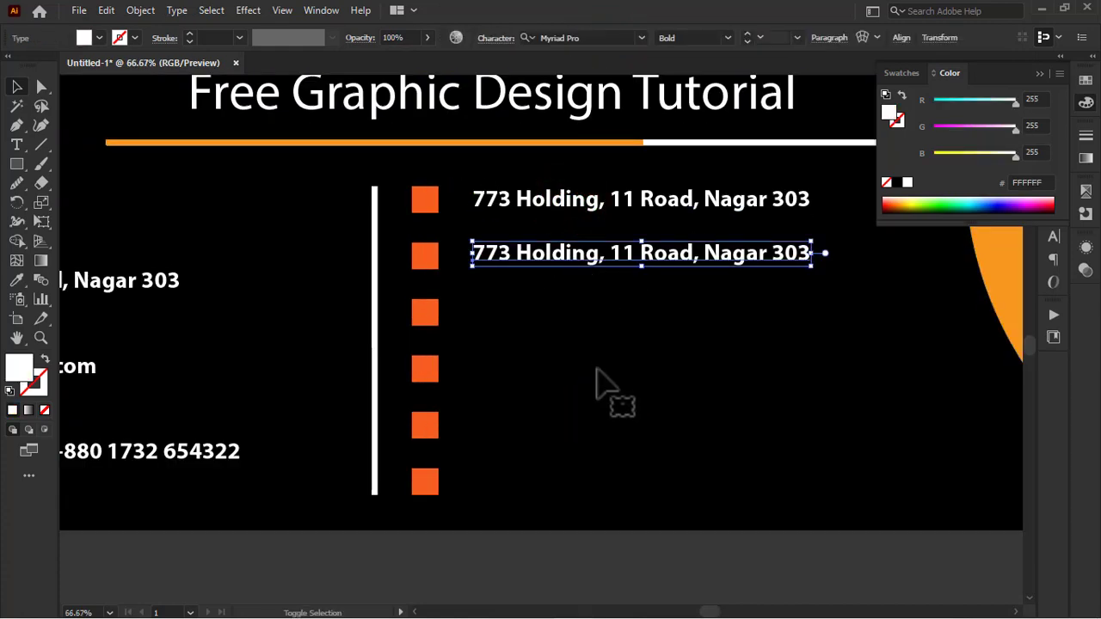
{"action": "key", "text": "ctrl+d"}
{"action": "key", "text": "ctrl+d"}
{"action": "key", "text": "ctrl+d"}
{"action": "key", "text": "ctrl+d"}
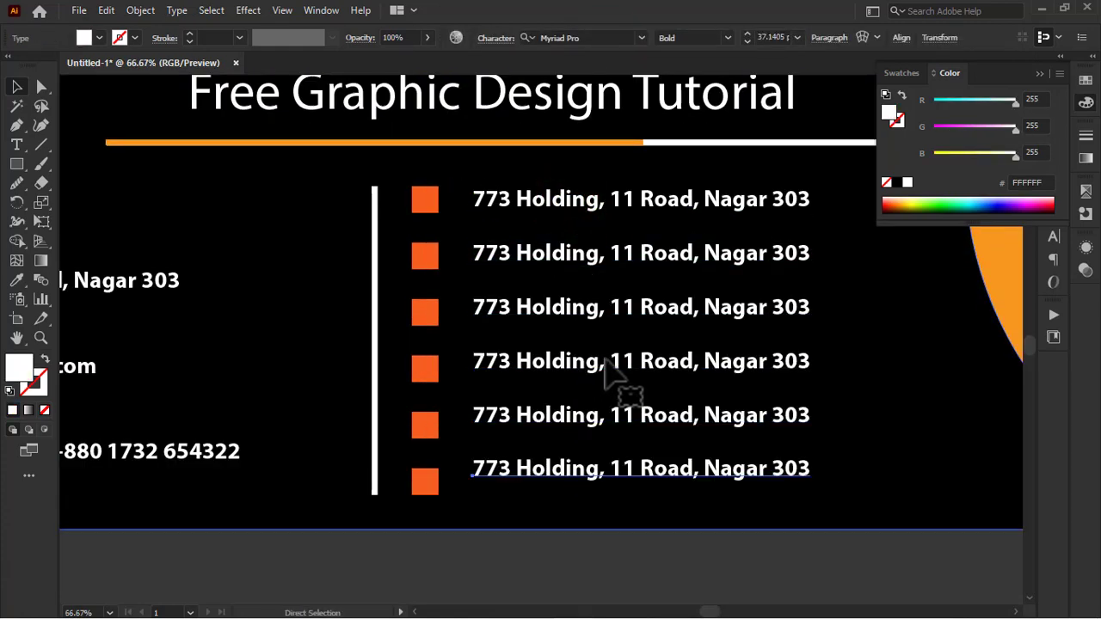
Step: Select all six address lines and apply Vertical Distribute Center so each matches its square
{"action": "scroll", "coordinate": [590, 413], "scroll_direction": "down", "scroll_amount": 1}
{"action": "left_click_drag", "start_coordinate": [578, 430], "coordinate": [579, 440]}
{"action": "left_click", "coordinate": [536, 160], "text": "shift"}
{"action": "left_click", "coordinate": [557, 212], "text": "shift"}
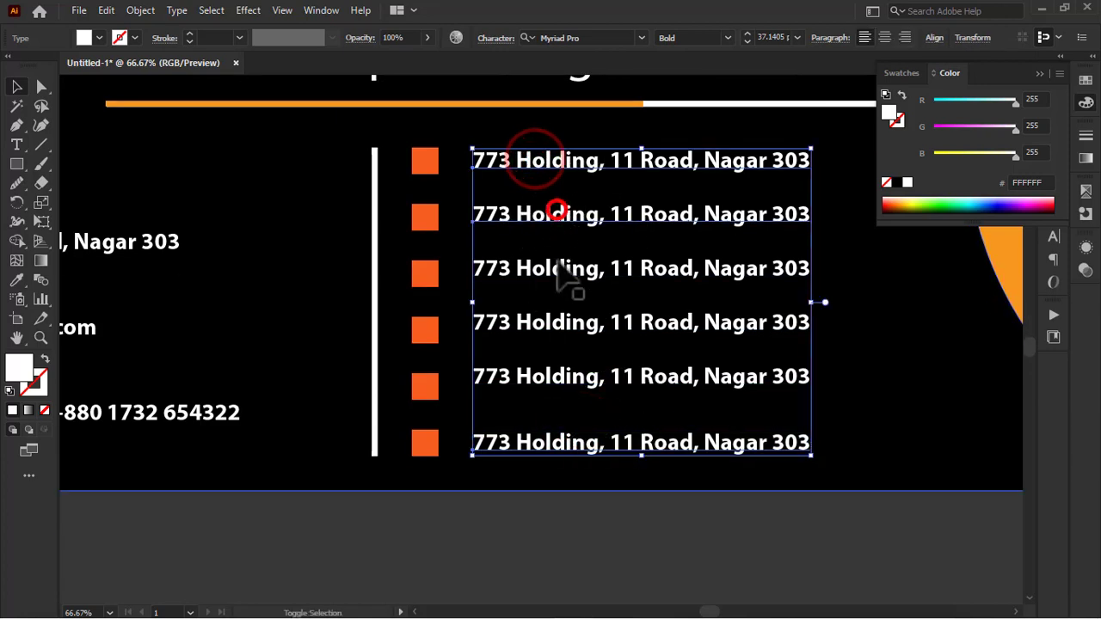
{"action": "left_click", "coordinate": [561, 265], "text": "shift"}
{"action": "left_click", "coordinate": [570, 324], "text": "shift"}
{"action": "left_click", "coordinate": [565, 376], "text": "shift"}
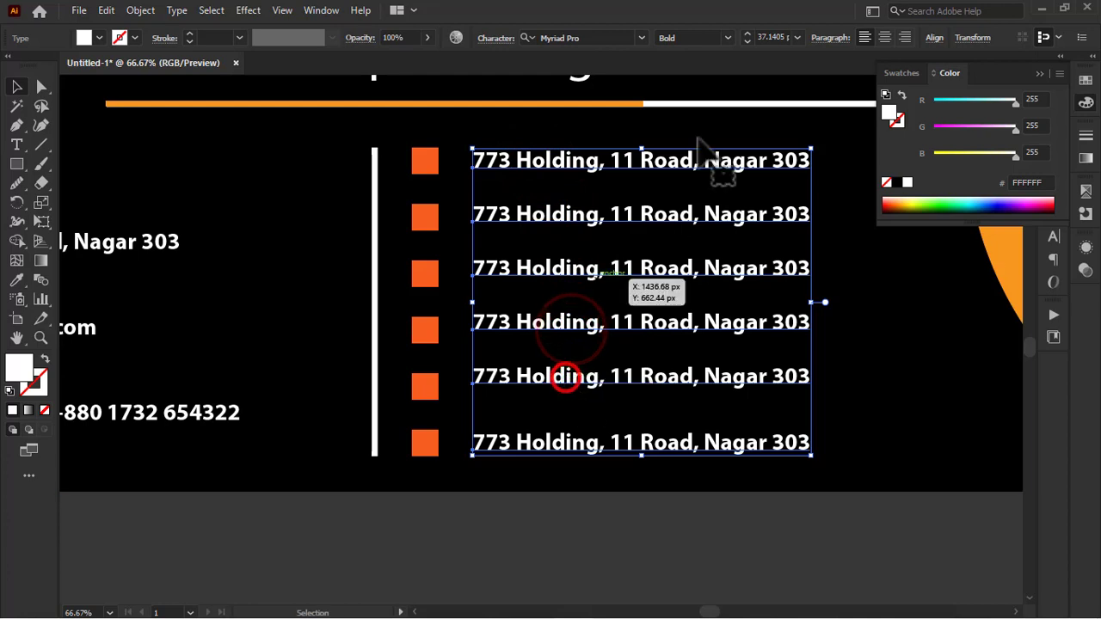
{"action": "left_click", "coordinate": [934, 38]}
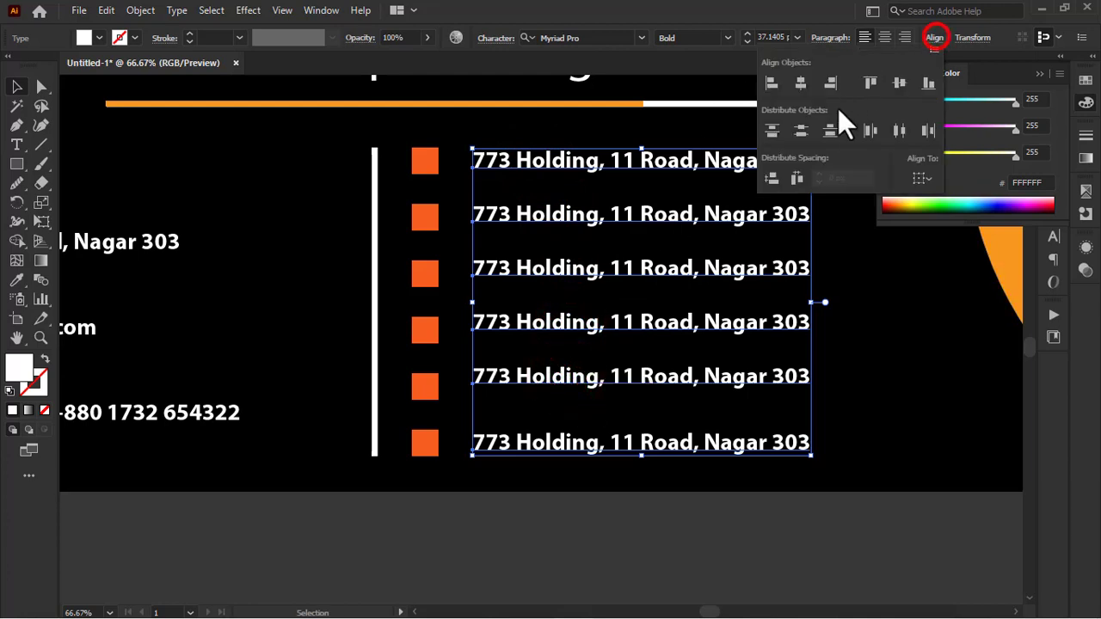
{"action": "left_click", "coordinate": [801, 131]}
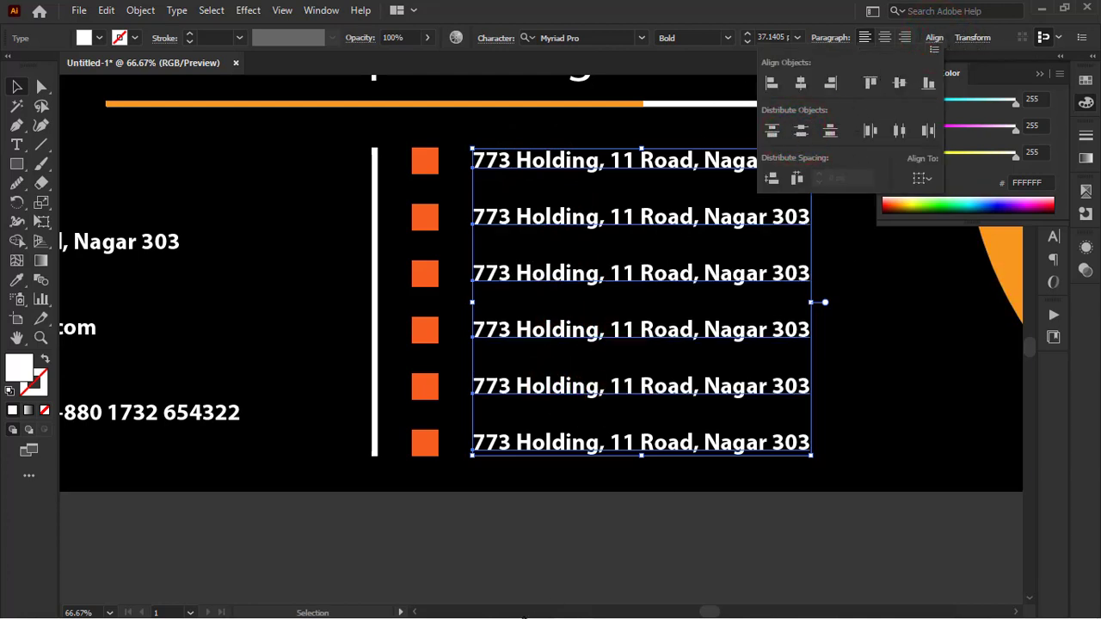
{"action": "left_click", "coordinate": [546, 532]}
Step: Retype the first three lines as web banner Design, logo design and business card design
{"action": "left_click", "coordinate": [731, 163]}
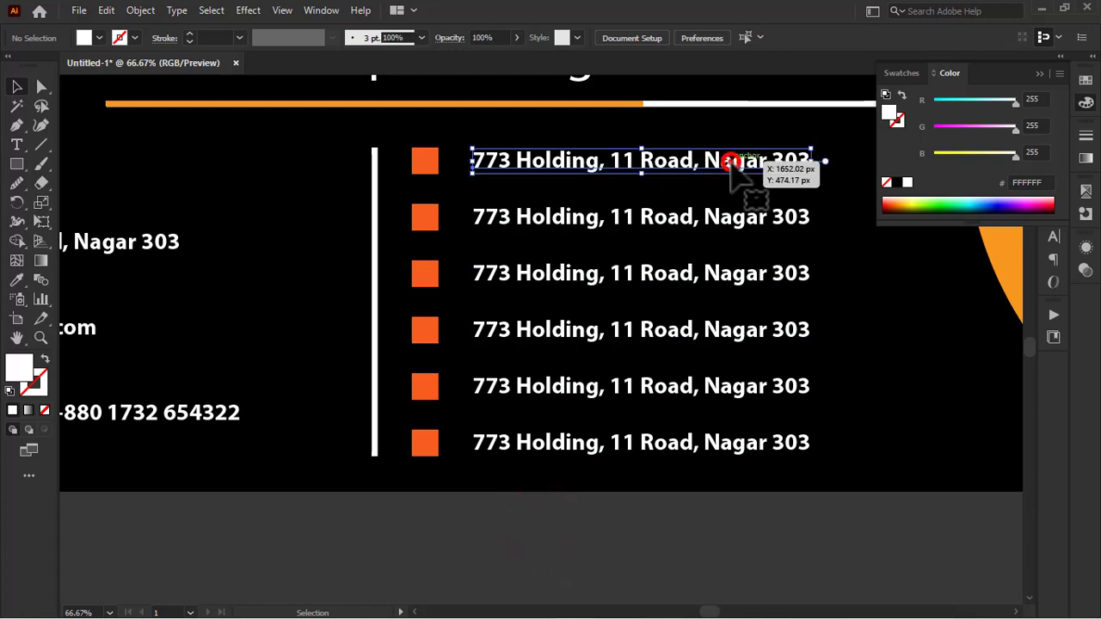
{"action": "double_click", "coordinate": [731, 162]}
{"action": "triple_click", "coordinate": [732, 164]}
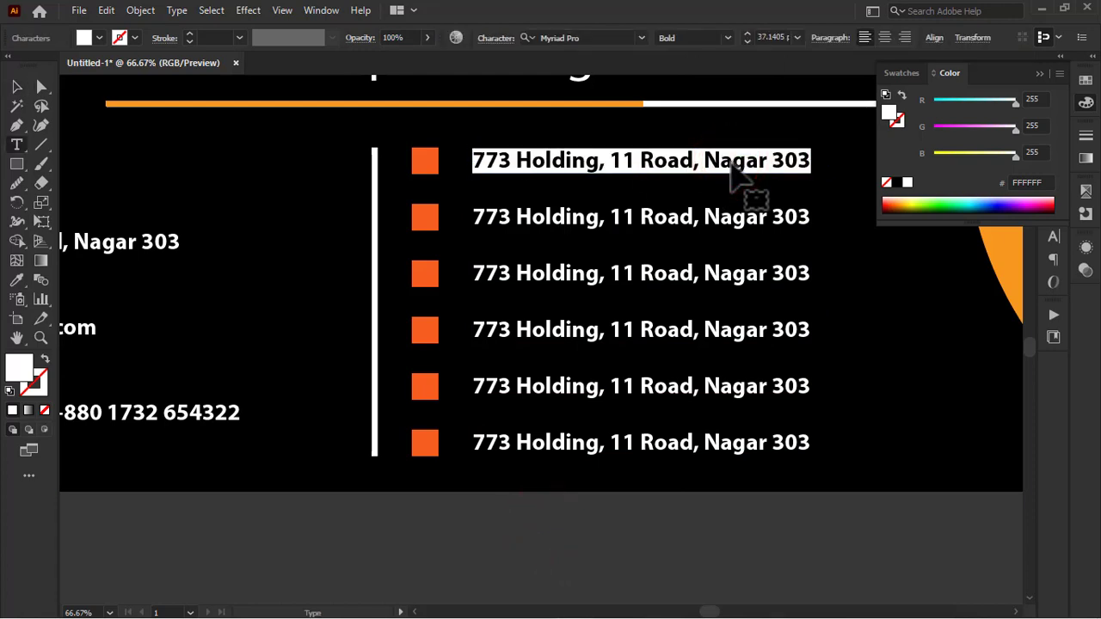
{"action": "type", "text": "FWe"}
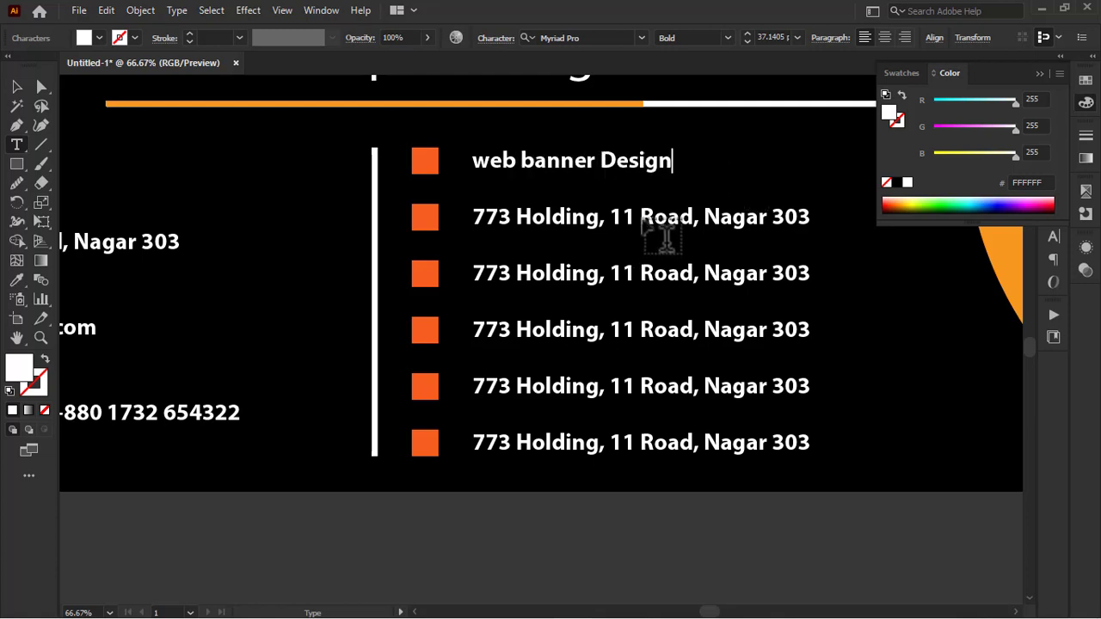
{"action": "triple_click", "coordinate": [643, 218]}
{"action": "type", "text": "Logo design"}
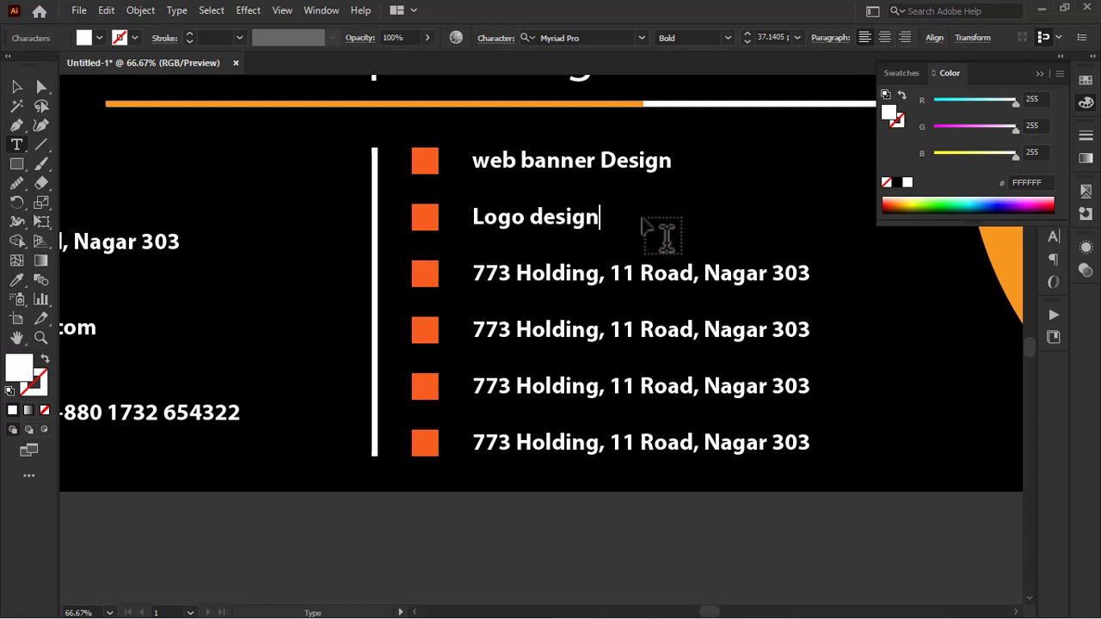
{"action": "triple_click", "coordinate": [631, 275]}
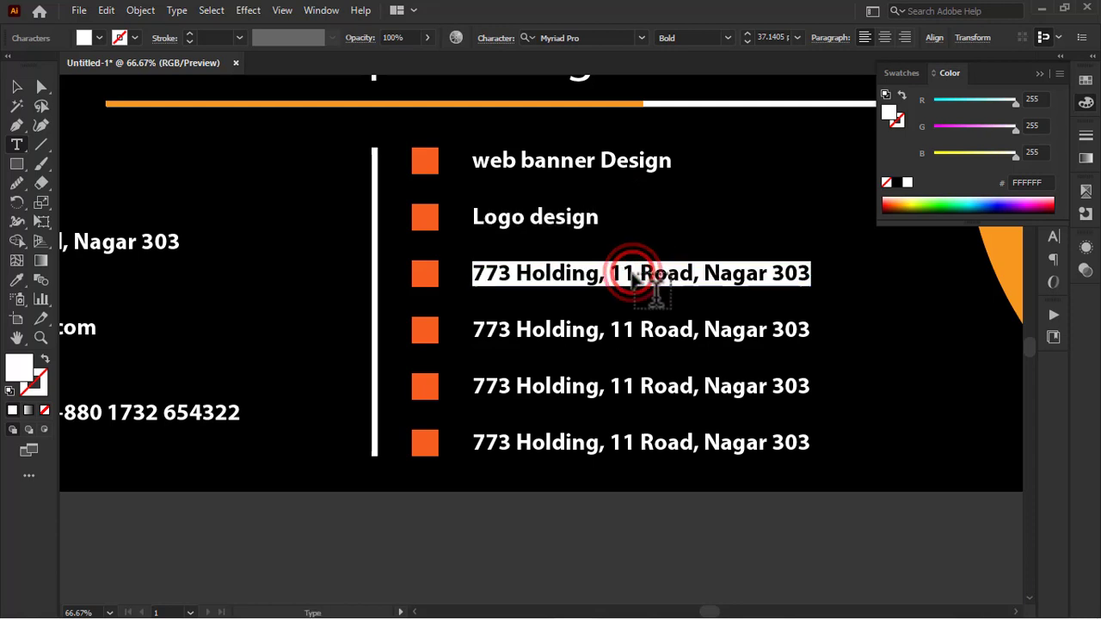
{"action": "type", "text": "Business card design"}
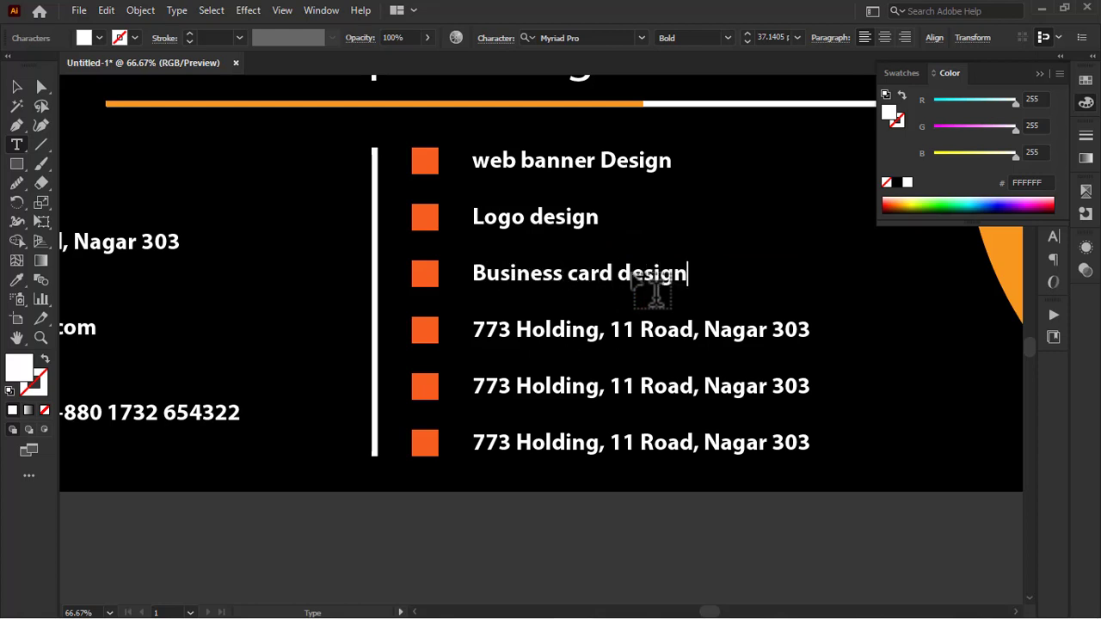
Step: Retype the last three lines as flyer design, social media post design and facebook cover photo design
{"action": "triple_click", "coordinate": [621, 333]}
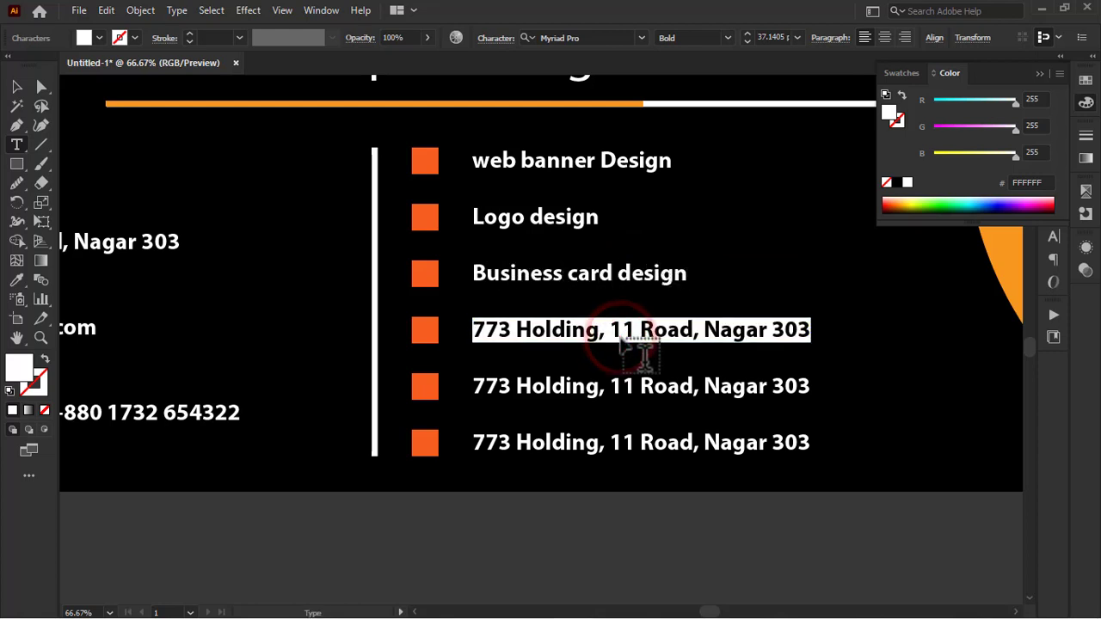
{"action": "type", "text": "Flyer Design"}
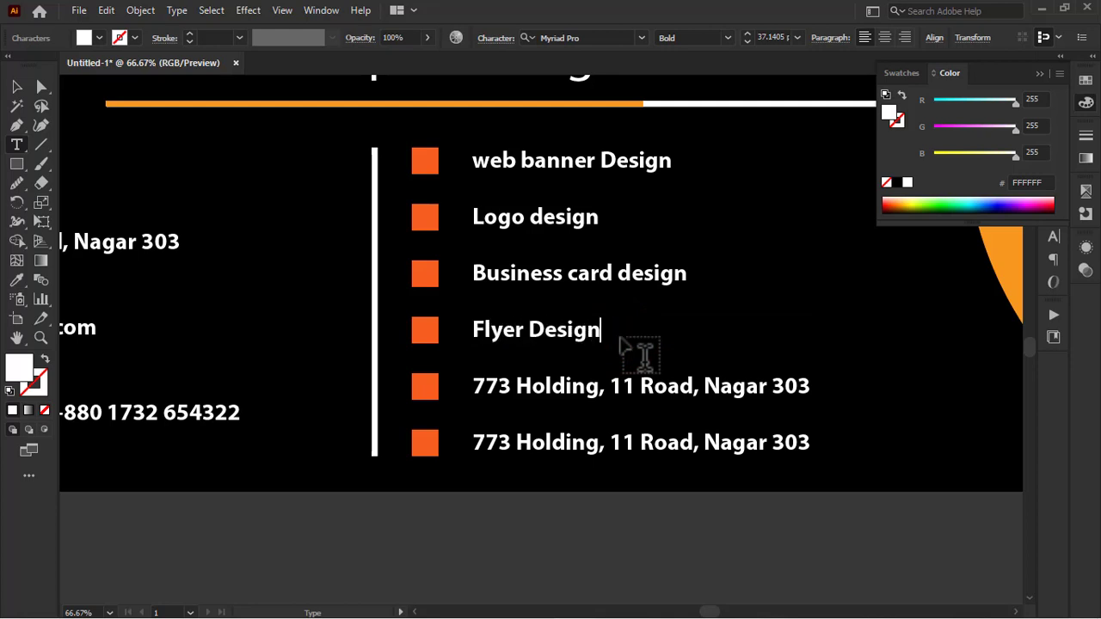
{"action": "triple_click", "coordinate": [528, 396]}
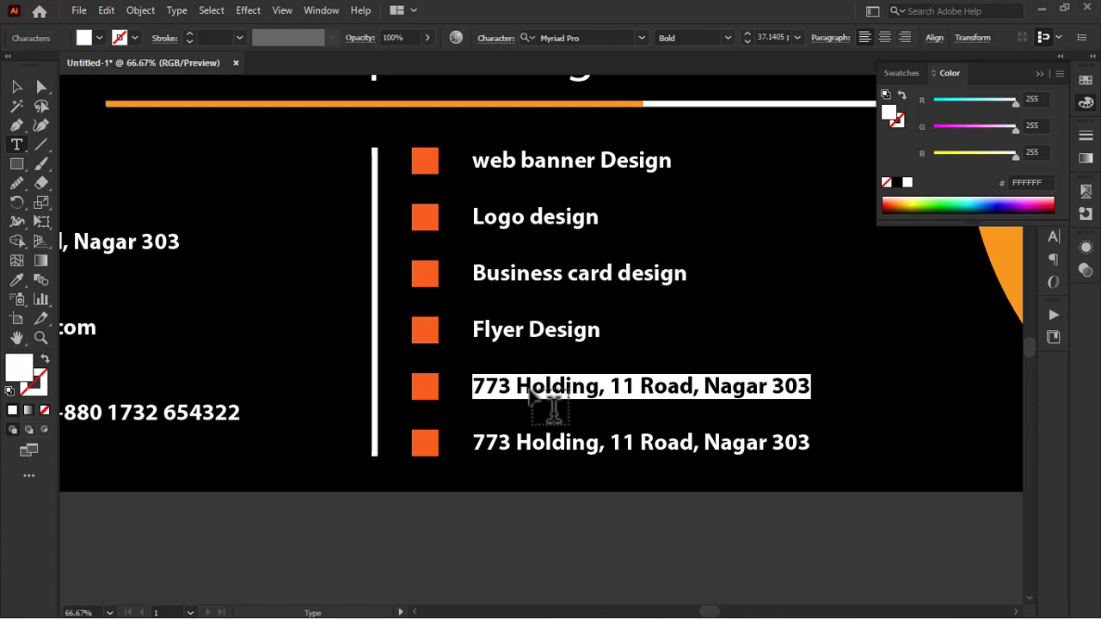
{"action": "key", "text": "BackSpace"}
{"action": "type", "text": "social media post design"}
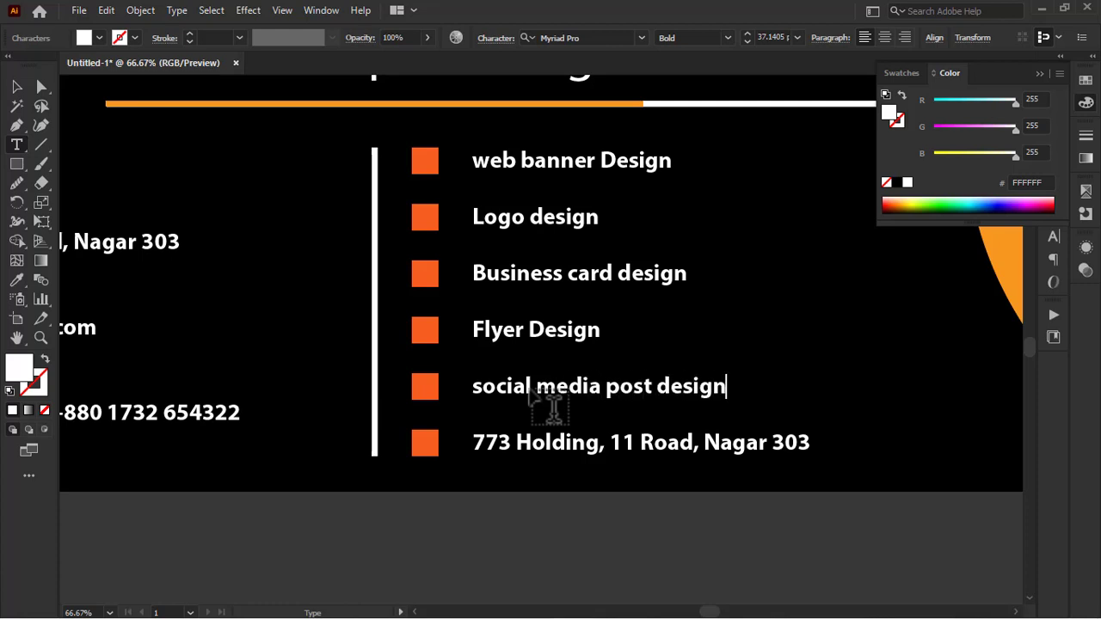
{"action": "triple_click", "coordinate": [553, 442]}
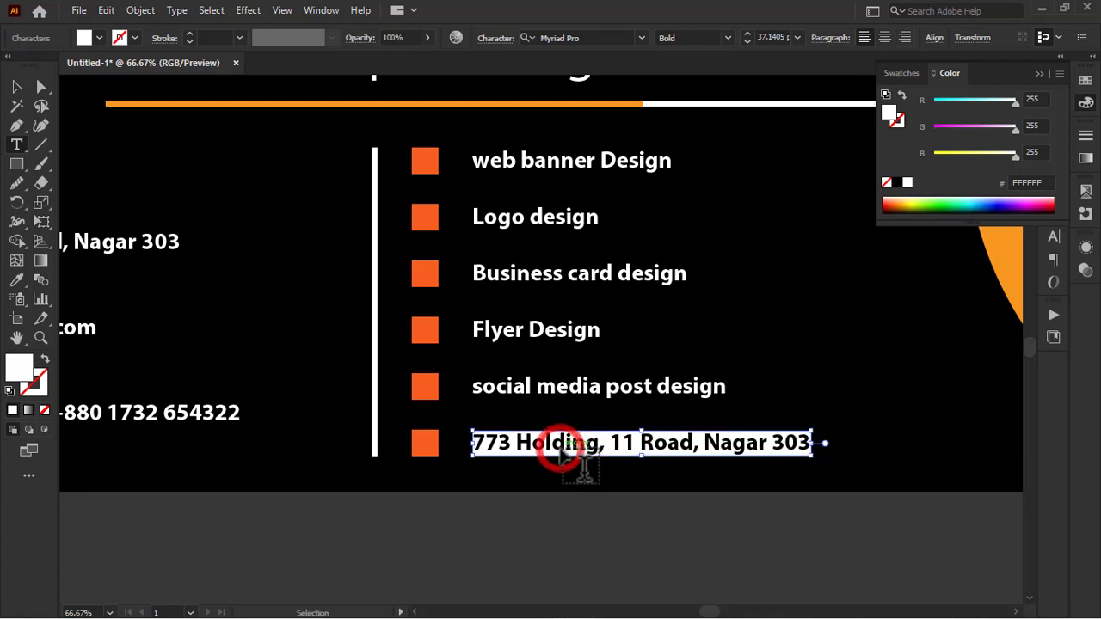
{"action": "type", "text": "facebook cover photo design"}
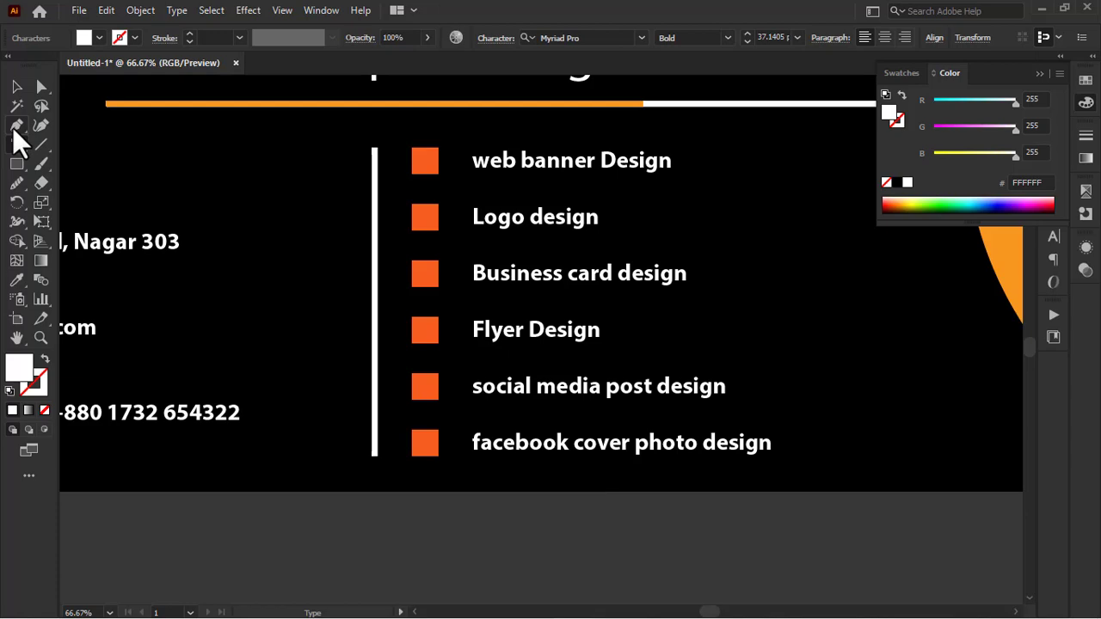
Step: Select the six service lines and apply Type > Change Case > Title Case
{"action": "left_click", "coordinate": [17, 86]}
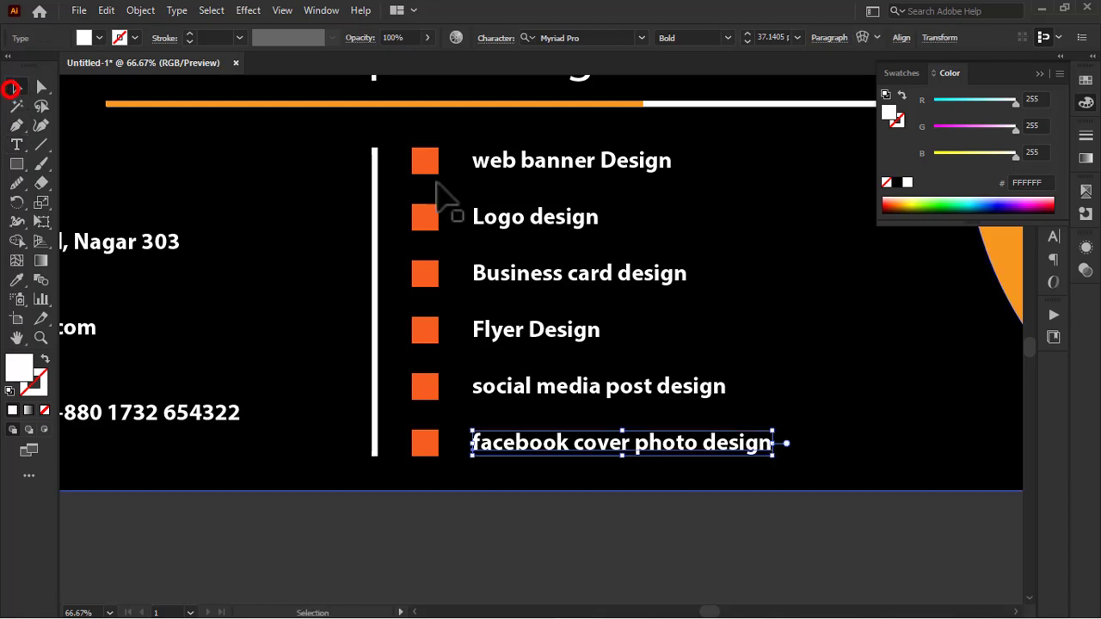
{"action": "left_click_drag", "start_coordinate": [493, 161], "coordinate": [515, 219]}
{"action": "left_click", "coordinate": [535, 277], "text": "shift"}
{"action": "left_click", "coordinate": [534, 328], "text": "shift"}
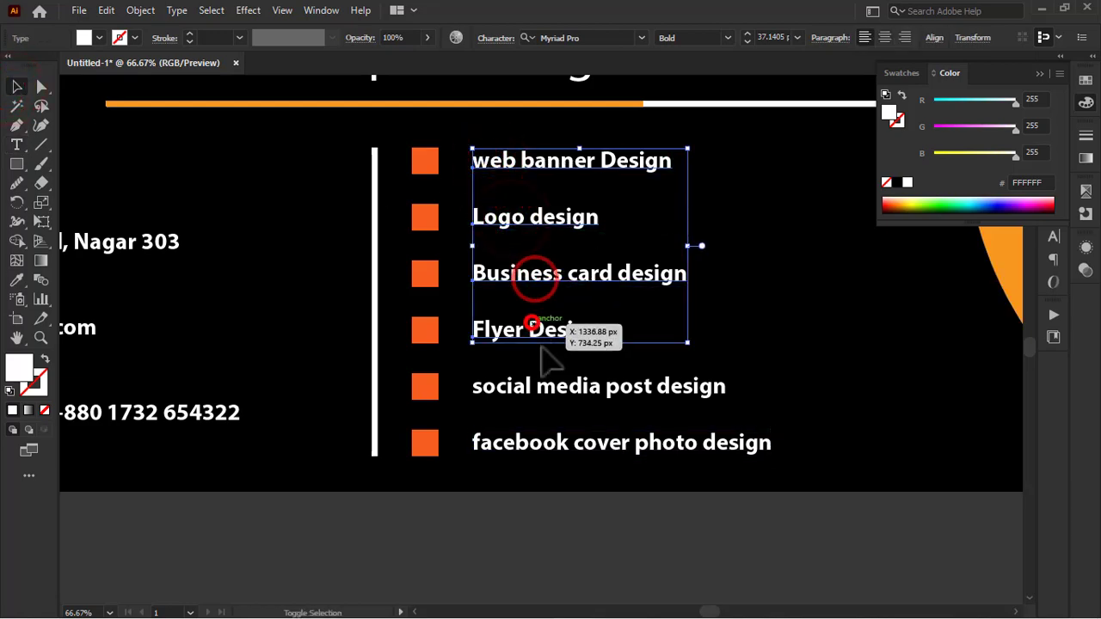
{"action": "left_click", "coordinate": [544, 389], "text": "shift"}
{"action": "left_click", "coordinate": [535, 437], "text": "shift"}
{"action": "scroll", "coordinate": [535, 440], "scroll_direction": "down", "scroll_amount": 2, "text": "alt"}
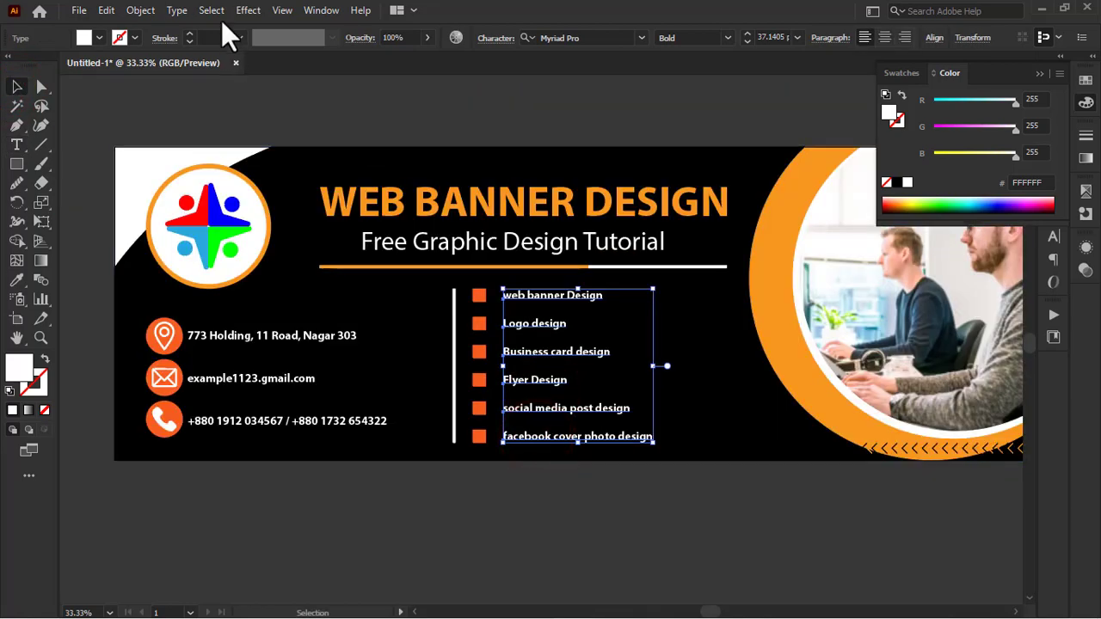
{"action": "left_click", "coordinate": [177, 11]}
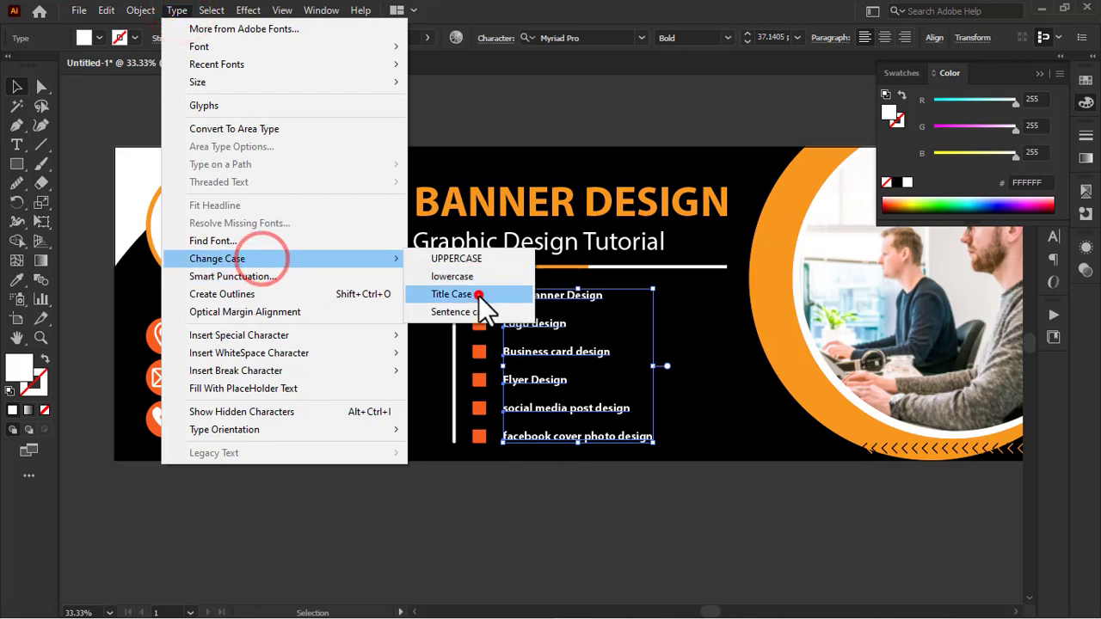
{"action": "left_click", "coordinate": [478, 295]}
{"action": "left_click", "coordinate": [544, 496]}
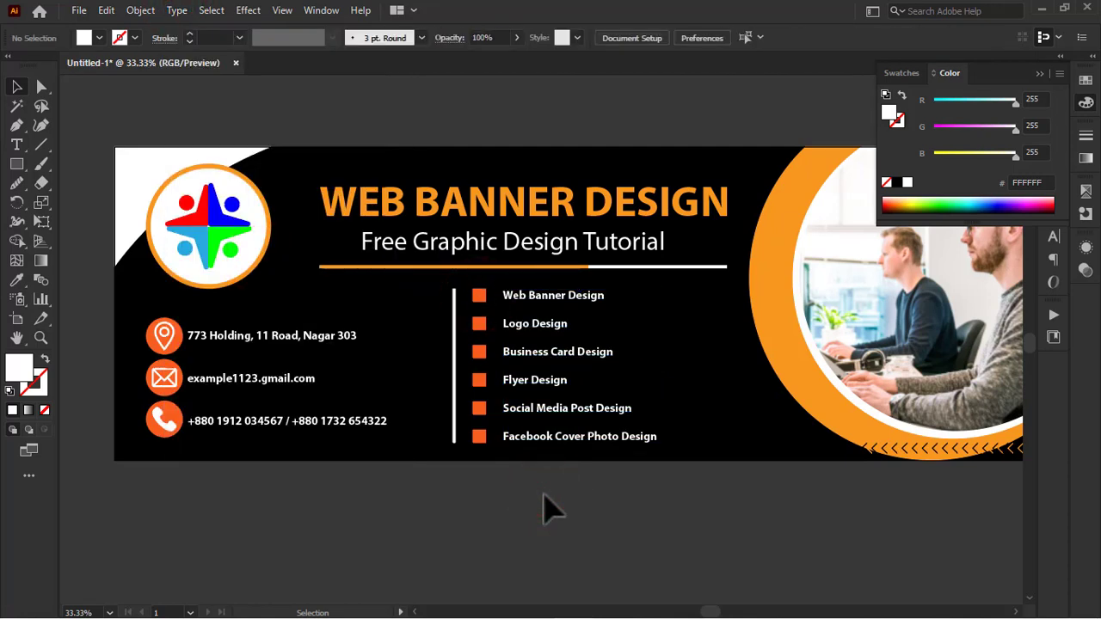
Step: Fill the chevron row along the photo's bottom edge with white
{"action": "scroll", "coordinate": [865, 509], "scroll_direction": "up", "scroll_amount": 2, "text": "alt"}
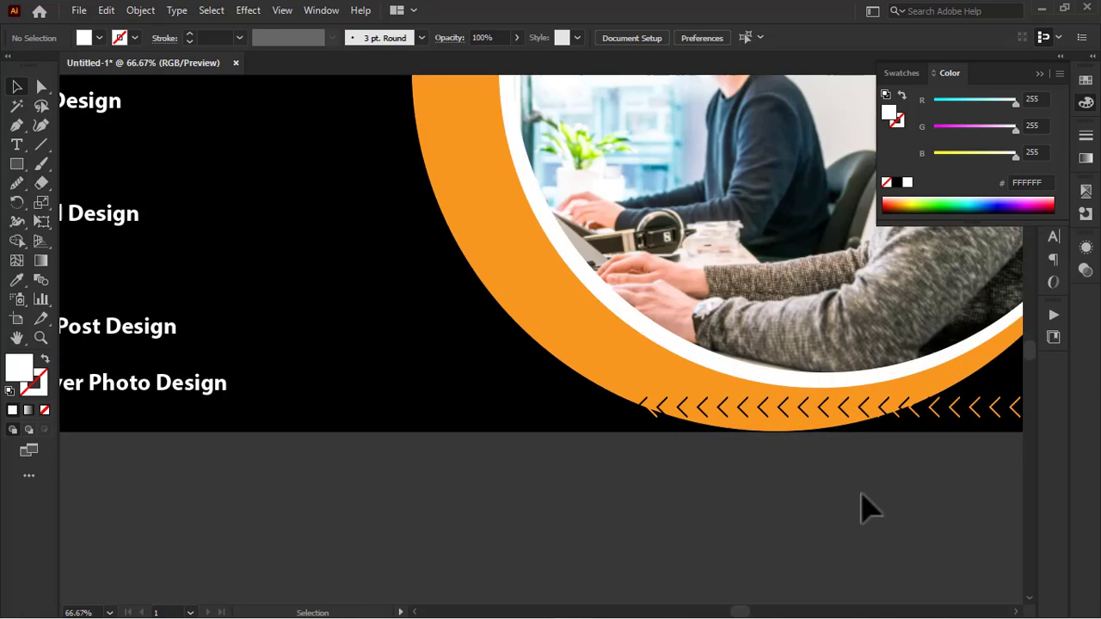
{"action": "left_click", "coordinate": [725, 407]}
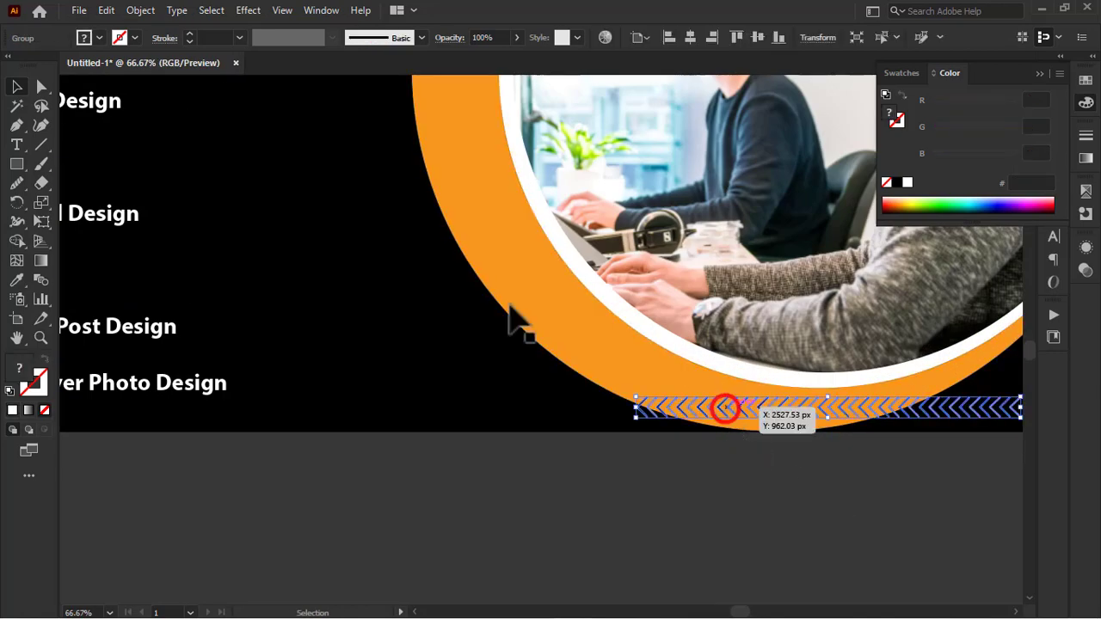
{"action": "left_click", "coordinate": [100, 38]}
{"action": "left_click", "coordinate": [34, 67]}
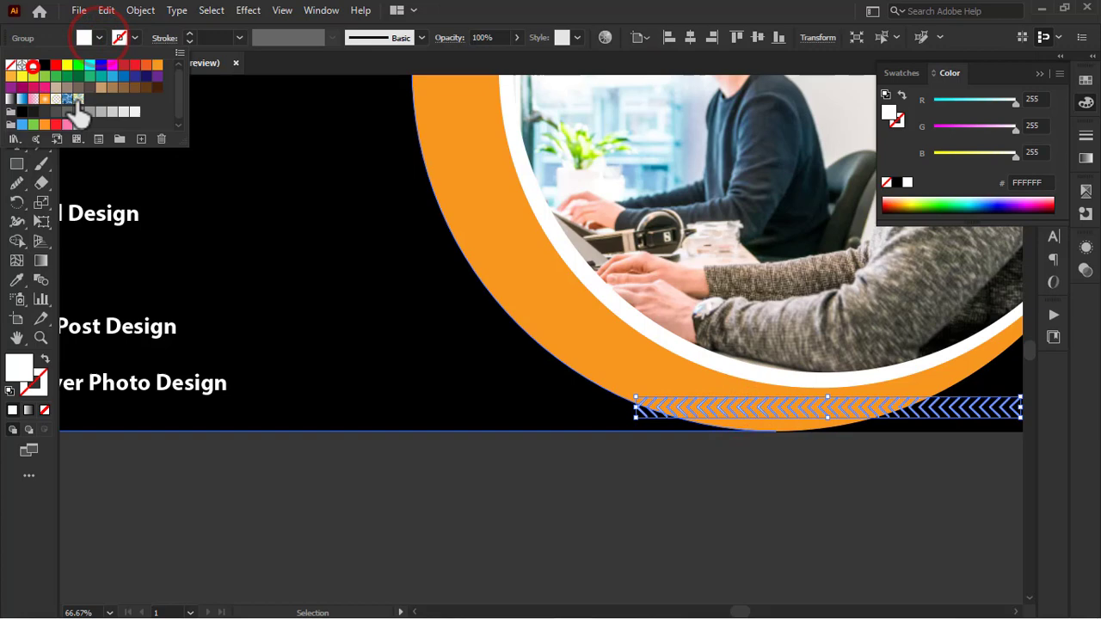
{"action": "left_click", "coordinate": [578, 494]}
{"action": "scroll", "coordinate": [530, 497], "scroll_direction": "down", "scroll_amount": 1, "text": "alt"}
{"action": "scroll", "coordinate": [515, 499], "scroll_direction": "down", "scroll_amount": 1}
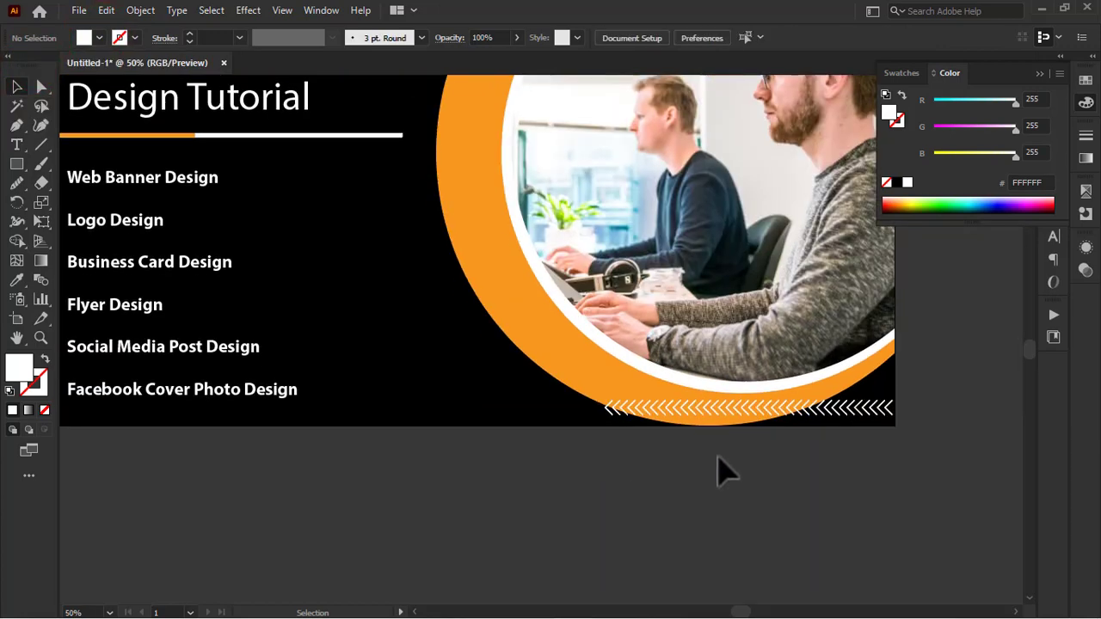
{"action": "scroll", "coordinate": [783, 474], "scroll_direction": "down", "scroll_amount": 2, "text": "alt"}
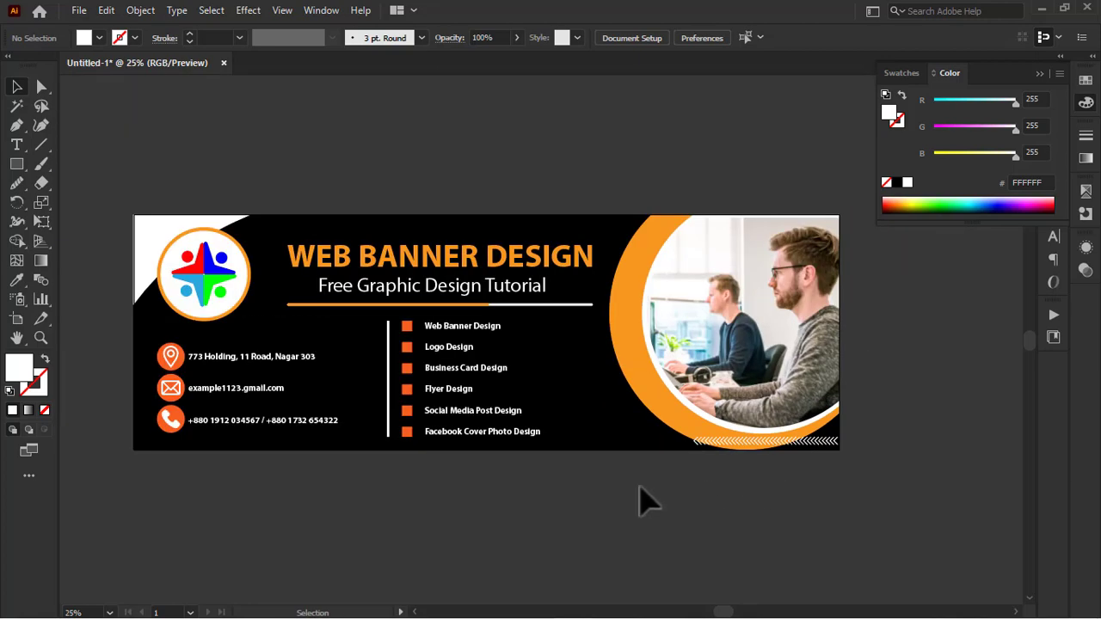
Step: Set the crescent behind the photo to red R255 G59 B0 (FF3B00)
{"action": "left_click", "coordinate": [621, 315]}
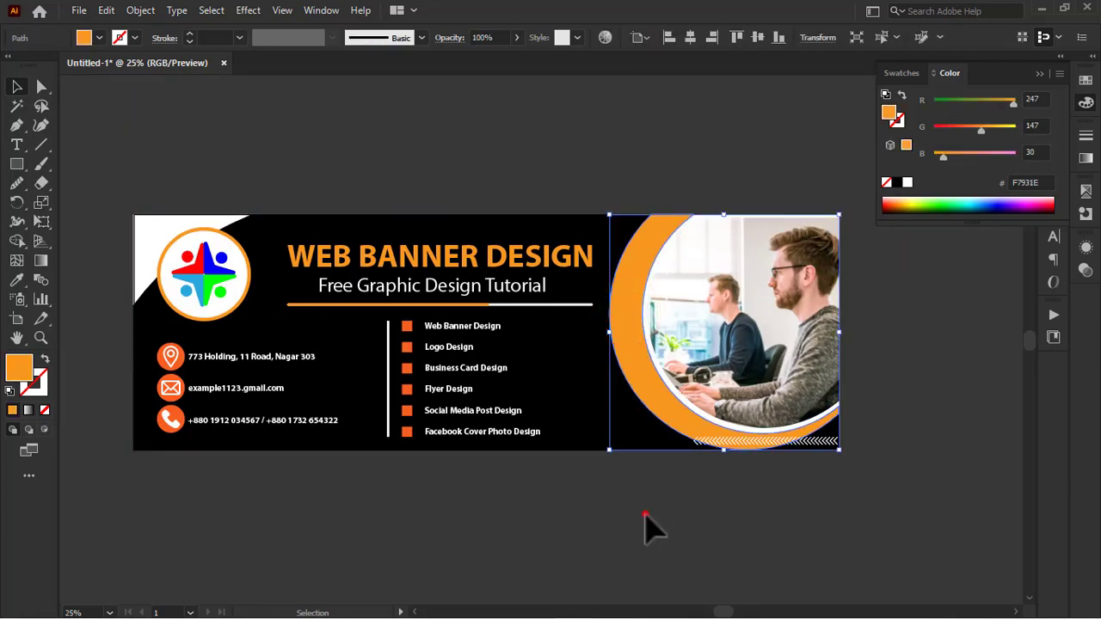
{"action": "left_click", "coordinate": [646, 517]}
{"action": "left_click", "coordinate": [627, 351]}
{"action": "mouse_move", "coordinate": [981, 126]}
{"action": "left_mouse_down"}
{"action": "mouse_move", "coordinate": [958, 129]}
{"action": "mouse_move", "coordinate": [1011, 104]}
{"action": "left_mouse_up"}
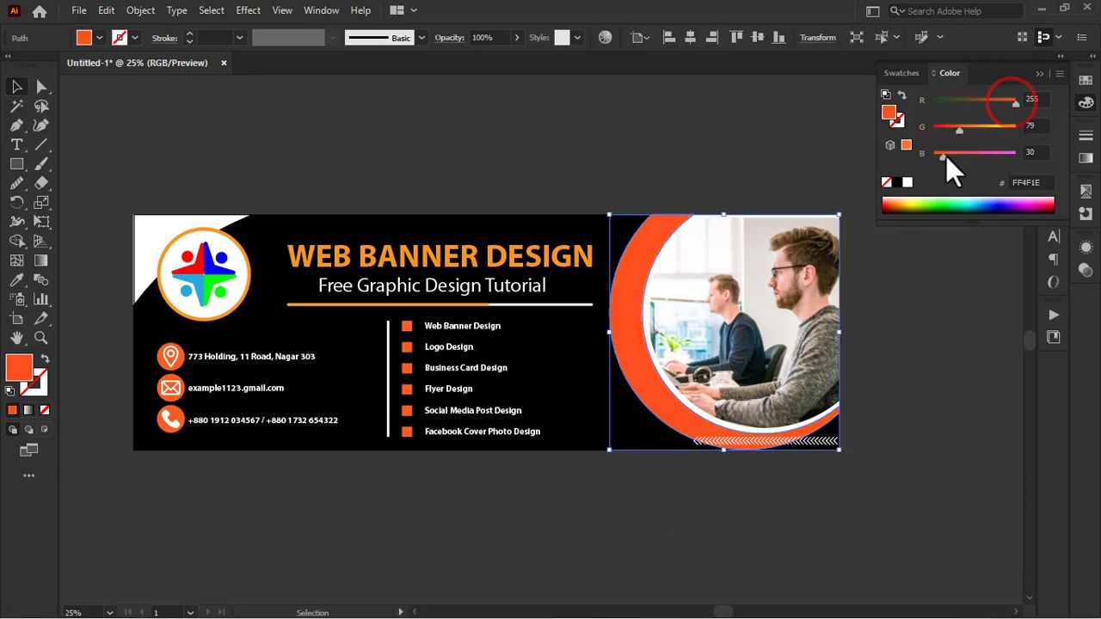
{"action": "mouse_move", "coordinate": [944, 157]}
{"action": "left_mouse_down"}
{"action": "mouse_move", "coordinate": [932, 156]}
{"action": "mouse_move", "coordinate": [953, 127]}
{"action": "left_mouse_up"}
{"action": "left_click", "coordinate": [953, 127]}
{"action": "left_click", "coordinate": [962, 347]}
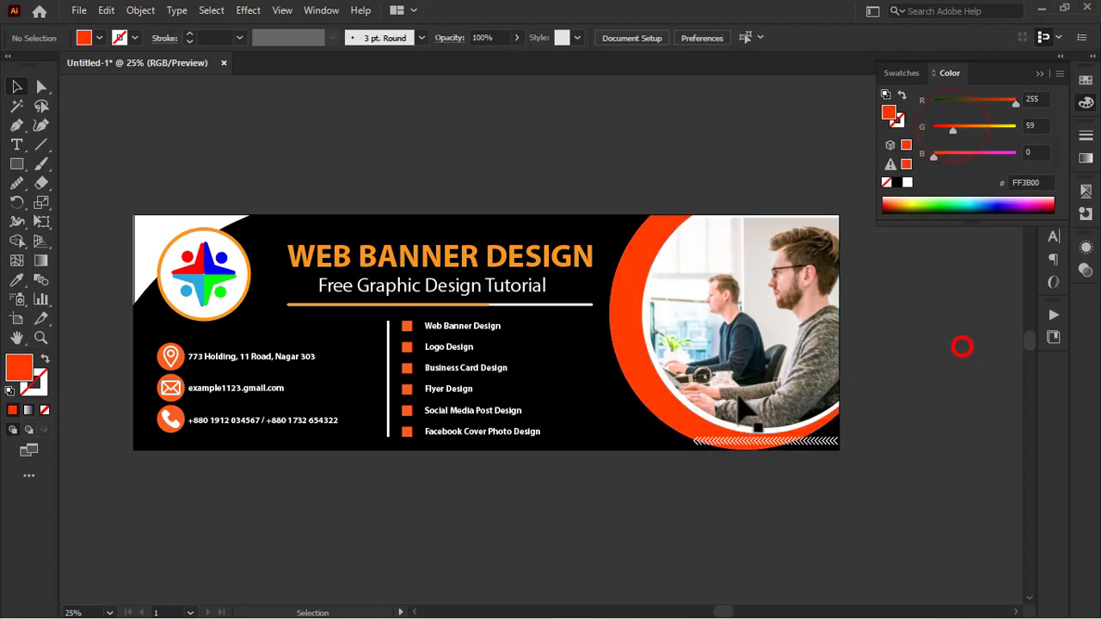
{"action": "scroll", "coordinate": [278, 511], "scroll_direction": "down", "scroll_amount": 1}
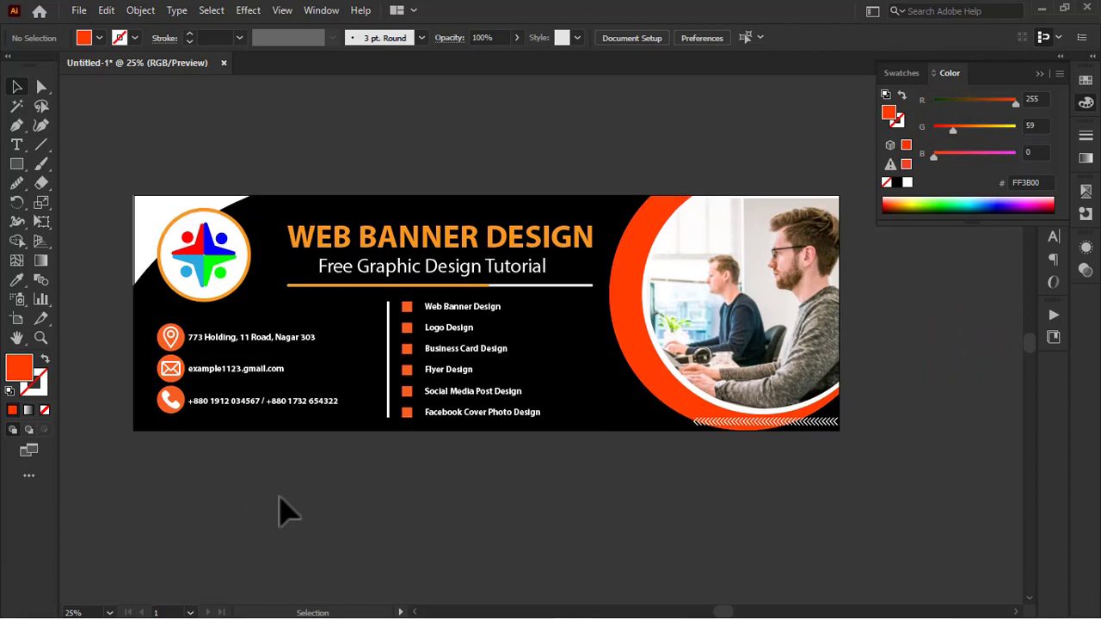
Step: Select the six bullet squares of the service list and group them
{"action": "left_click_drag", "start_coordinate": [406, 307], "coordinate": [407, 307]}
{"action": "left_click", "coordinate": [406, 328], "text": "shift"}
{"action": "left_click", "coordinate": [406, 349], "text": "shift"}
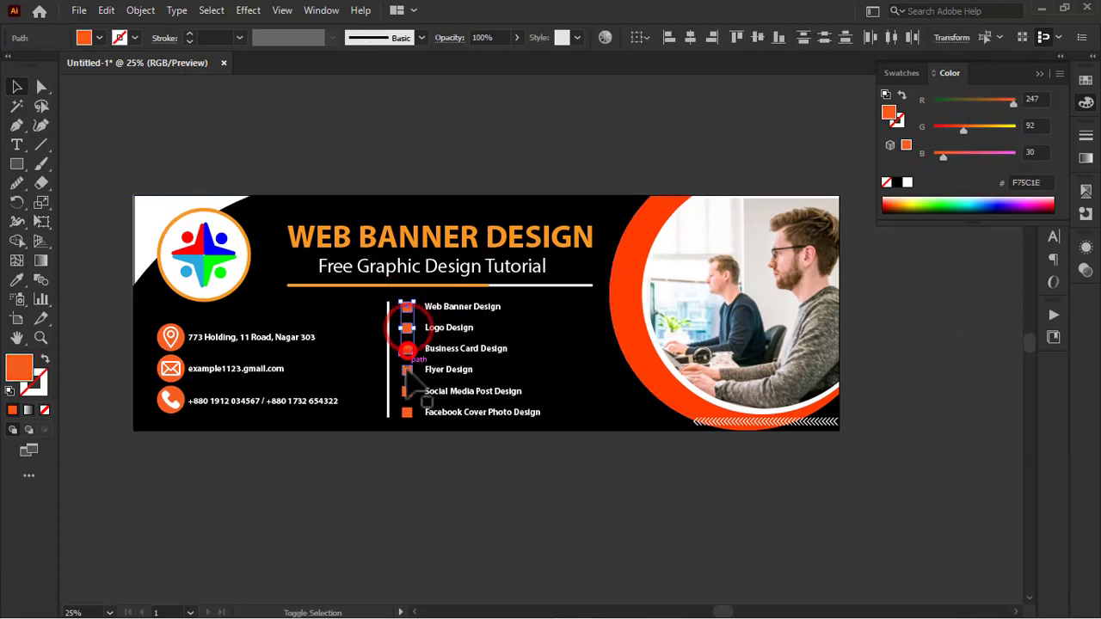
{"action": "left_click", "coordinate": [406, 370], "text": "shift"}
{"action": "left_click", "coordinate": [406, 392], "text": "shift"}
{"action": "left_click", "coordinate": [406, 413], "text": "shift"}
{"action": "right_click", "coordinate": [404, 415]}
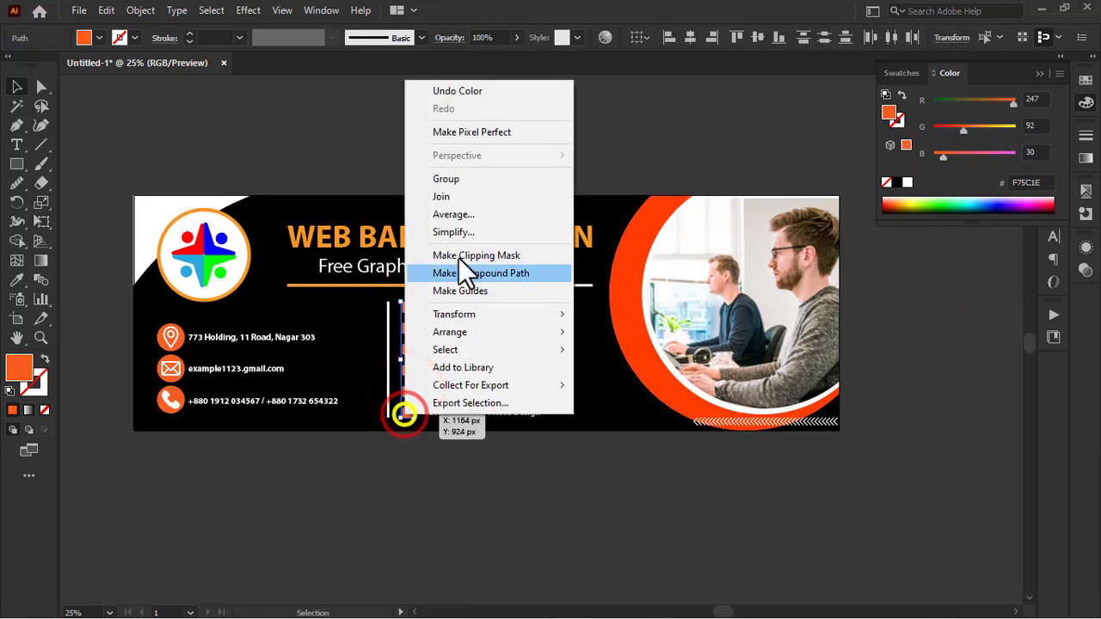
{"action": "left_click", "coordinate": [447, 180]}
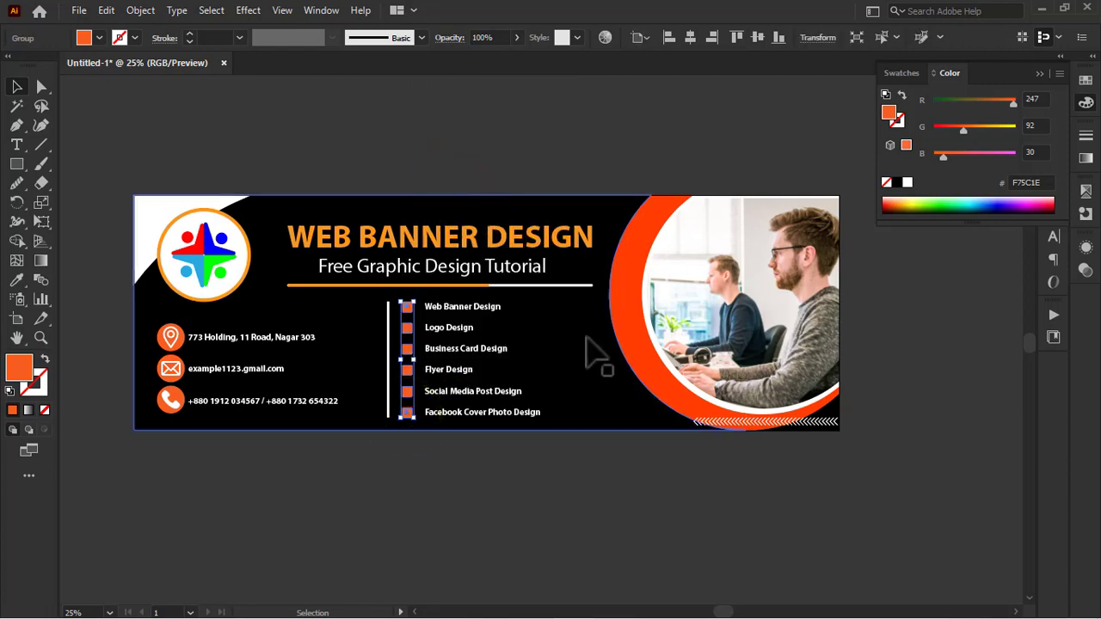
Step: Eyedropper the crescent's FF3B00 red onto the grouped bullet squares
{"action": "key", "text": "i"}
{"action": "left_click", "coordinate": [628, 310]}
{"action": "left_click", "coordinate": [16, 90]}
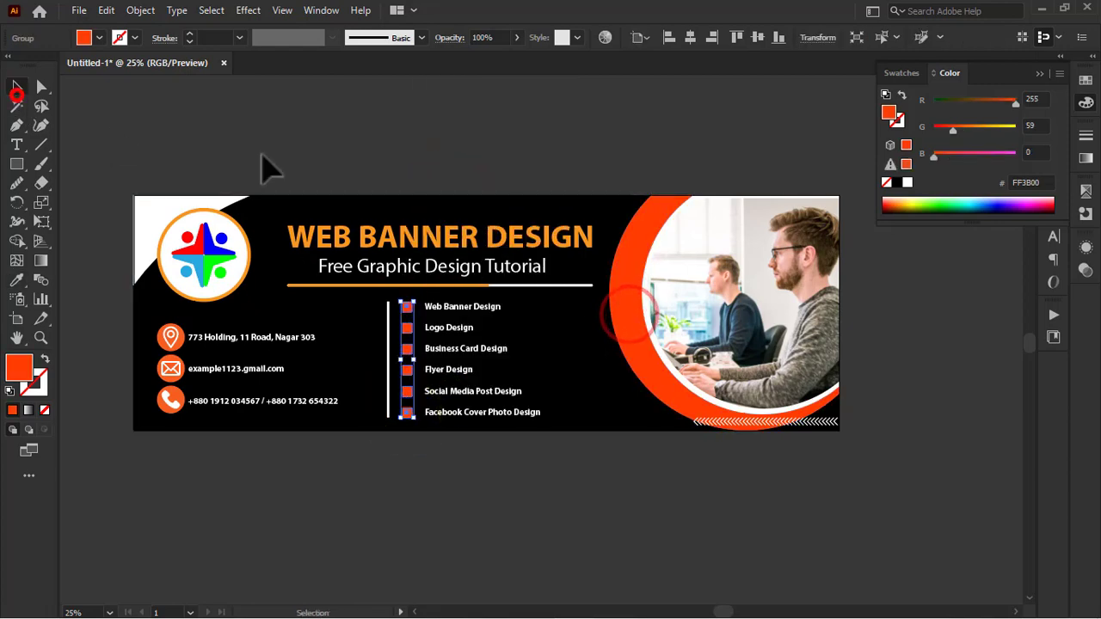
{"action": "scroll", "coordinate": [329, 157], "scroll_direction": "up", "scroll_amount": 1}
Step: Recolour the WEB BANNER DESIGN heading to the crescent's red with the Eyedropper
{"action": "left_click", "coordinate": [430, 250]}
{"action": "key", "text": "i"}
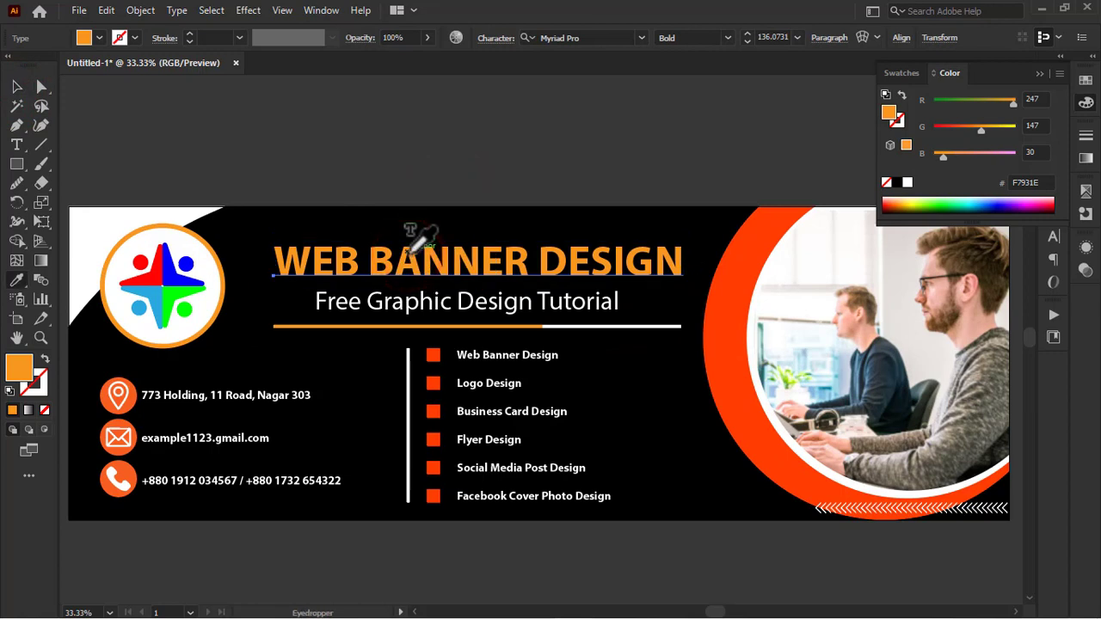
{"action": "left_click", "coordinate": [727, 349]}
{"action": "left_click", "coordinate": [16, 87]}
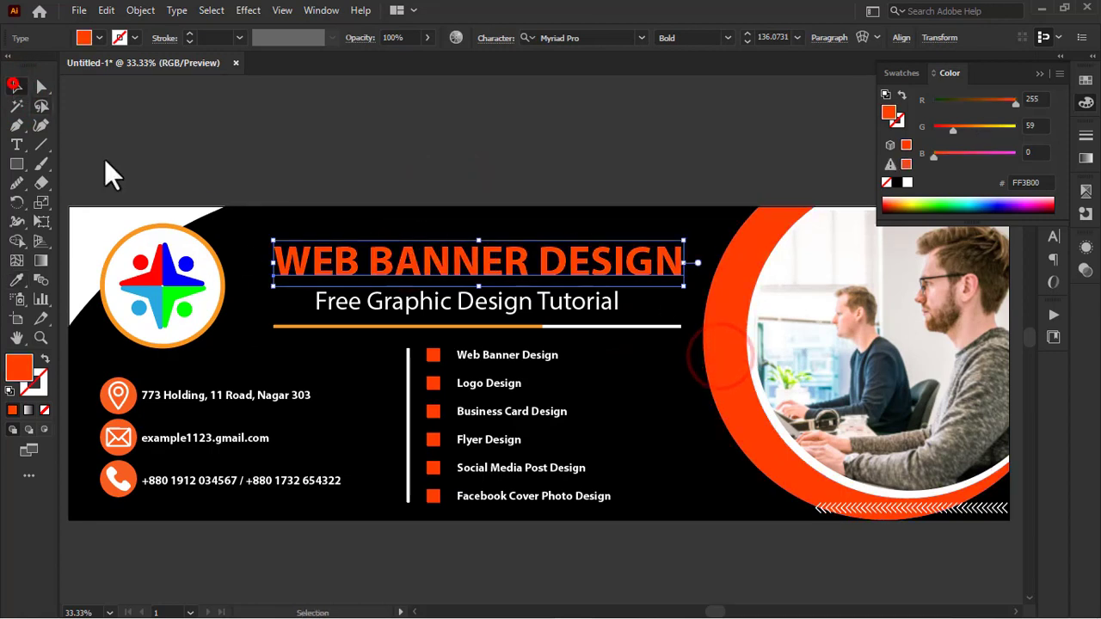
Step: Make the orange half of the heading underline the crescent's red, restoring its 9 pt stroke
{"action": "left_click", "coordinate": [454, 326]}
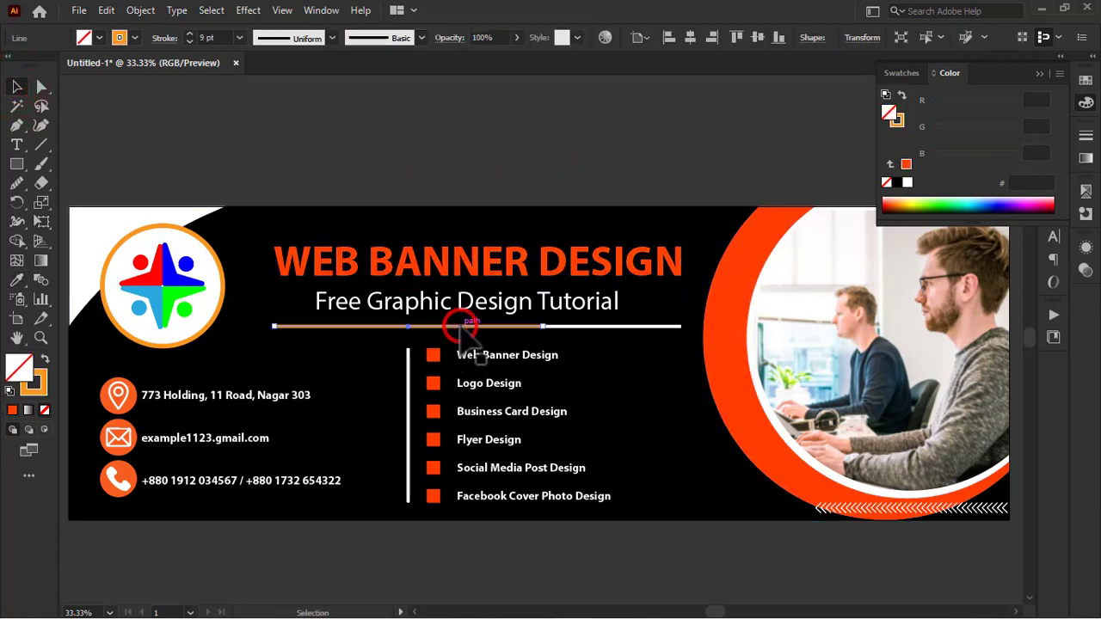
{"action": "left_click", "coordinate": [134, 37]}
{"action": "left_click", "coordinate": [733, 393]}
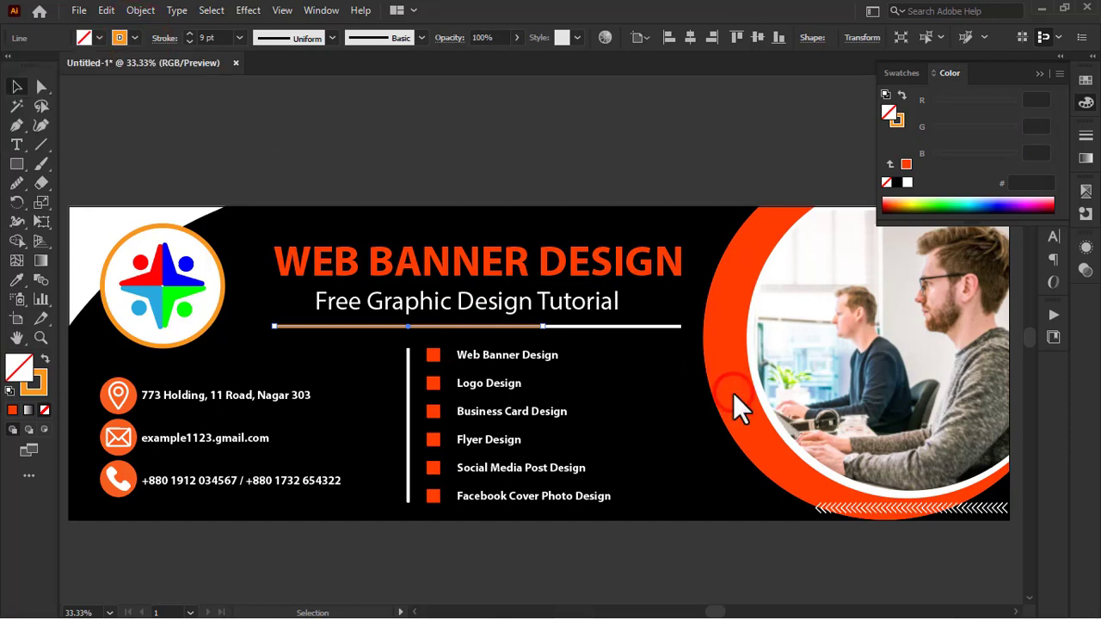
{"action": "key", "text": "i"}
{"action": "left_click", "coordinate": [733, 392]}
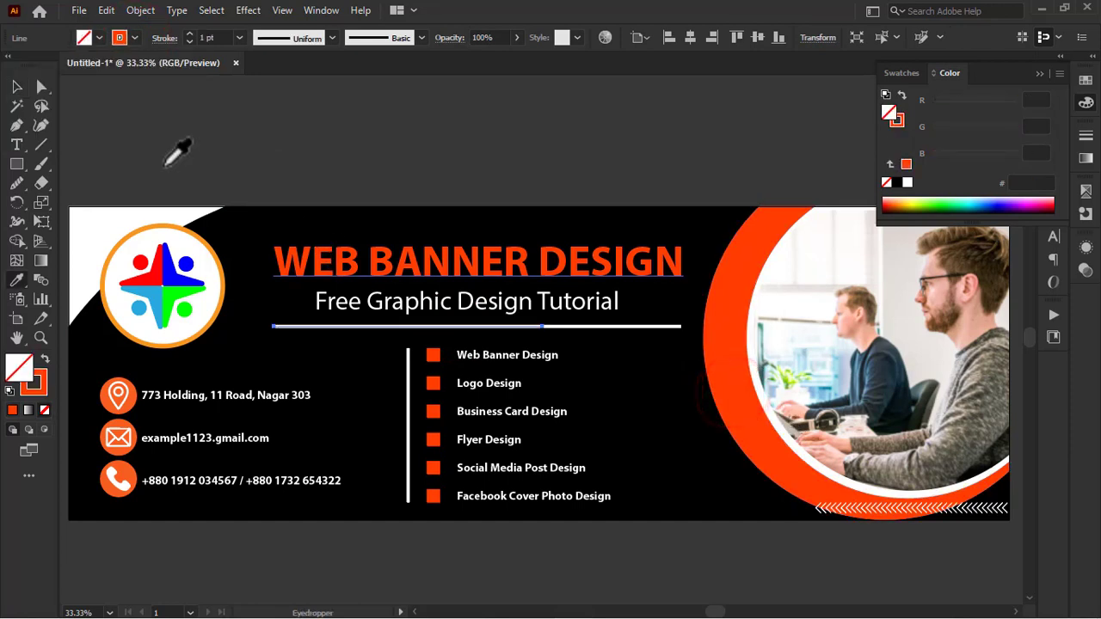
{"action": "left_click", "coordinate": [239, 37]}
{"action": "left_click", "coordinate": [257, 273]}
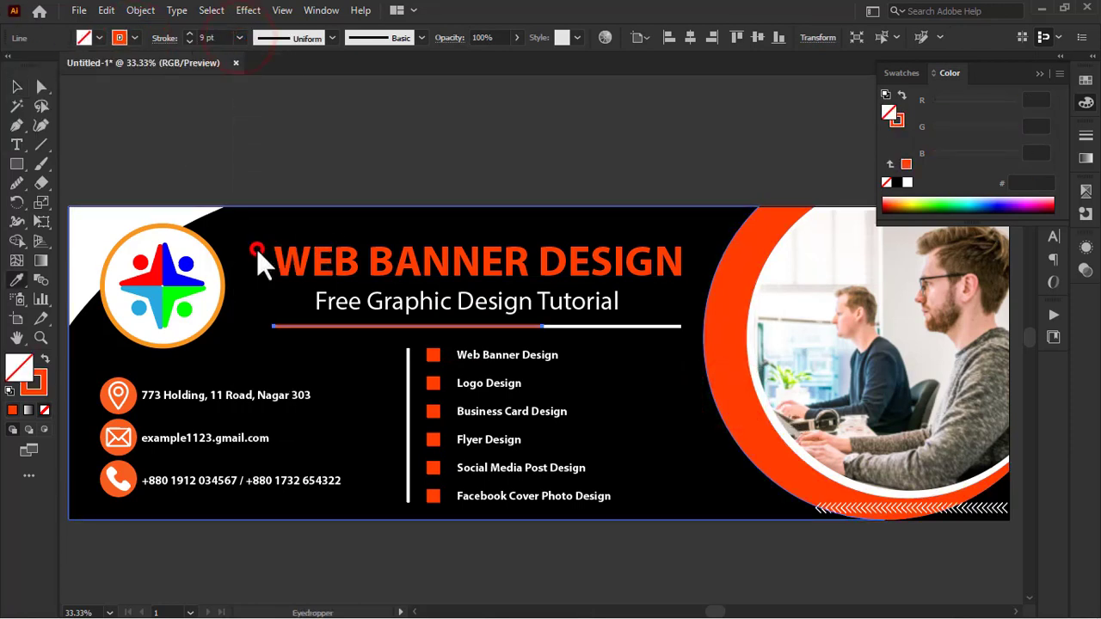
{"action": "left_click", "coordinate": [16, 86]}
{"action": "left_click", "coordinate": [295, 152]}
Step: Sample the crescent's red onto the logo's orange ring
{"action": "scroll", "coordinate": [379, 443], "scroll_direction": "down", "scroll_amount": 3}
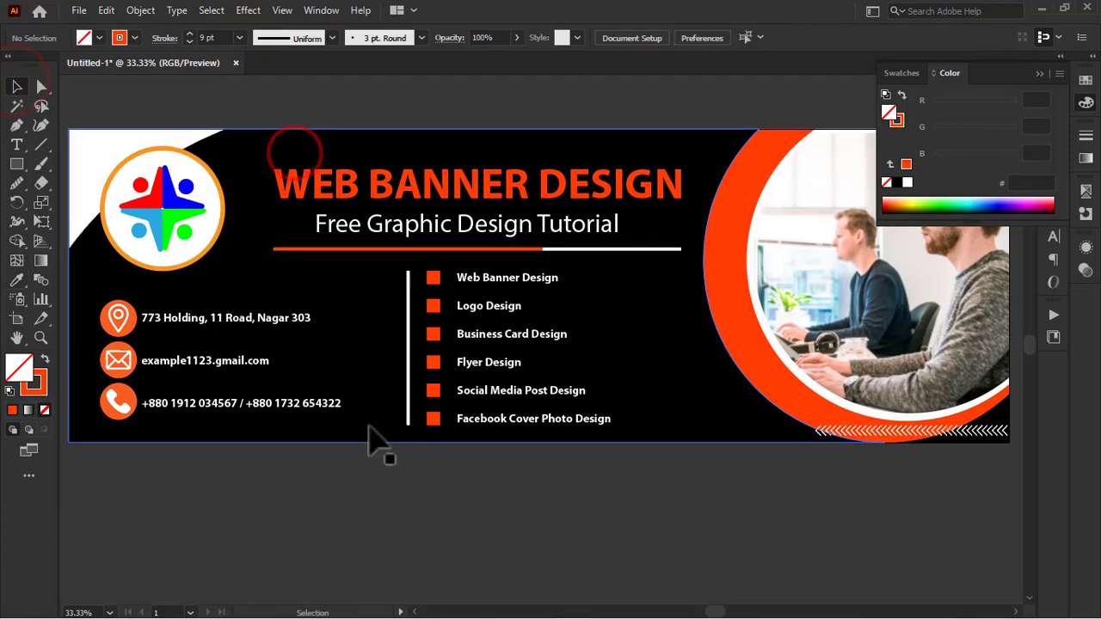
{"action": "scroll", "coordinate": [370, 444], "scroll_direction": "down", "scroll_amount": 2}
{"action": "scroll", "coordinate": [536, 445], "scroll_direction": "down", "scroll_amount": 1}
{"action": "scroll", "coordinate": [191, 246], "scroll_direction": "up", "scroll_amount": 1}
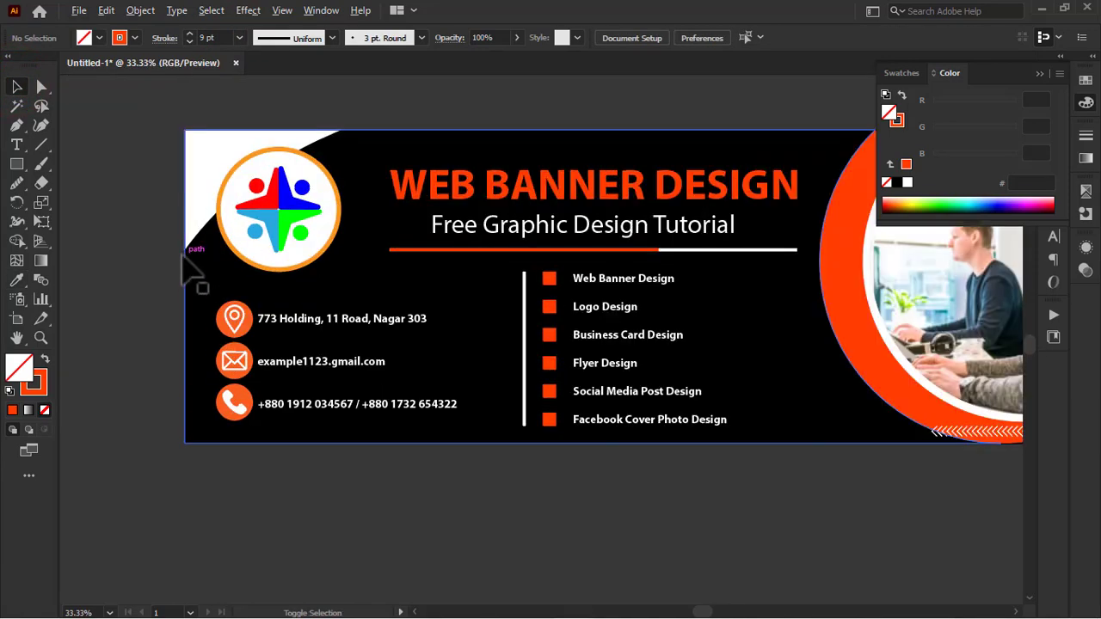
{"action": "left_click", "coordinate": [230, 250]}
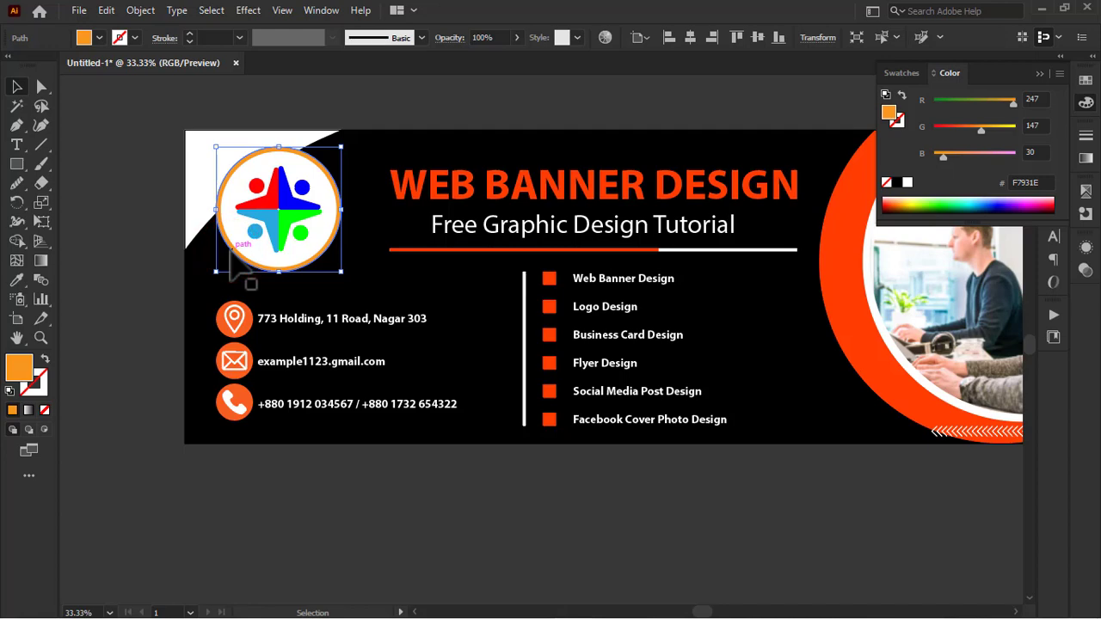
{"action": "left_click", "coordinate": [862, 300]}
{"action": "left_click", "coordinate": [17, 86]}
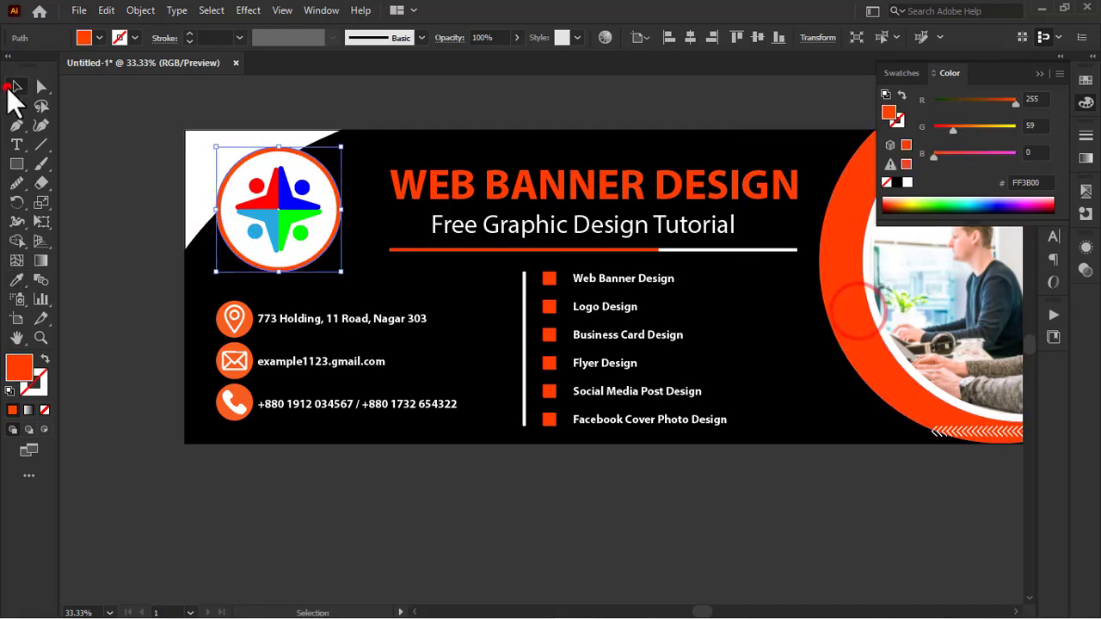
{"action": "left_click", "coordinate": [95, 195]}
Step: Give the phone, email and location icon circles the same red in one eyedropper sample
{"action": "scroll", "coordinate": [163, 309], "scroll_direction": "down", "scroll_amount": 1}
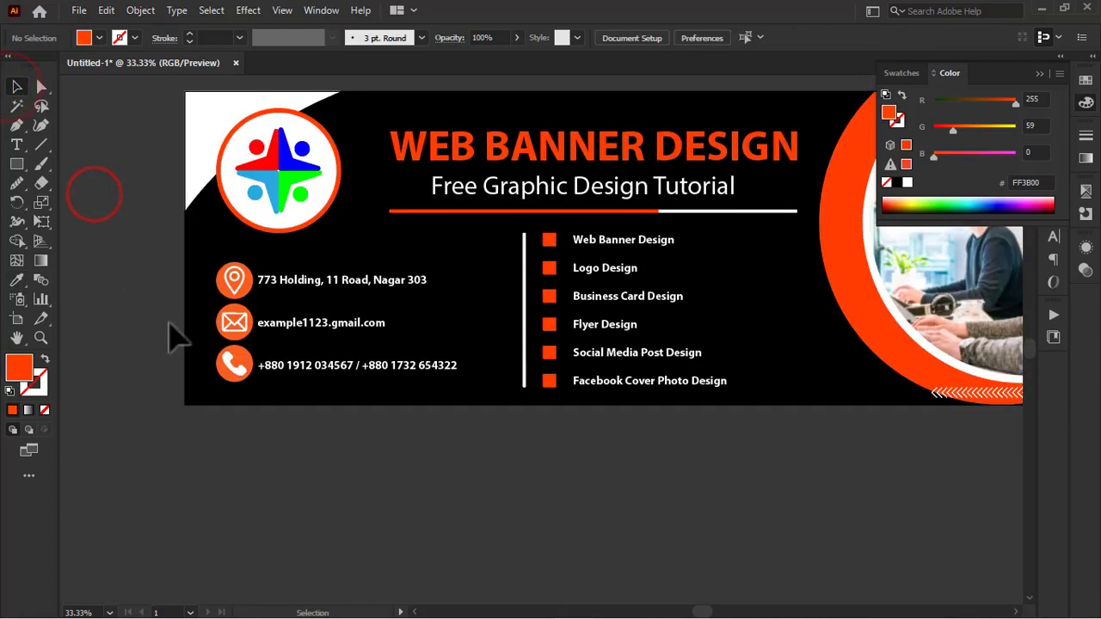
{"action": "left_click", "coordinate": [222, 377]}
{"action": "scroll", "coordinate": [222, 377], "scroll_direction": "up", "scroll_amount": 3}
{"action": "left_click", "coordinate": [221, 234], "text": "shift"}
{"action": "scroll", "coordinate": [216, 233], "scroll_direction": "up", "scroll_amount": 1}
{"action": "left_click", "coordinate": [219, 172], "text": "shift"}
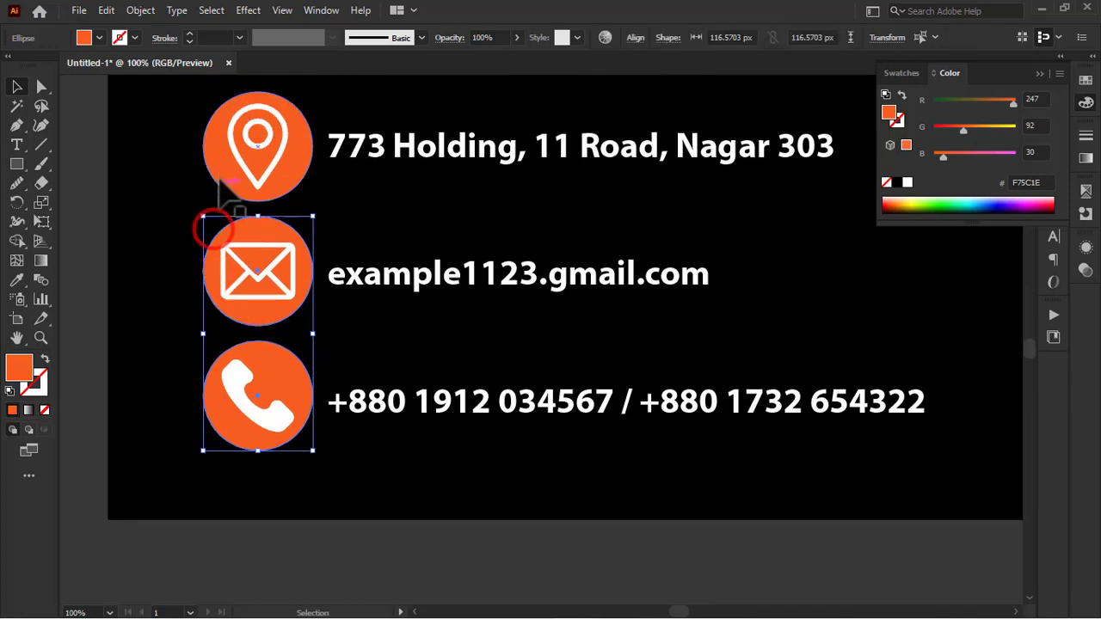
{"action": "scroll", "coordinate": [221, 173], "scroll_direction": "down", "scroll_amount": 3}
{"action": "key", "text": "i"}
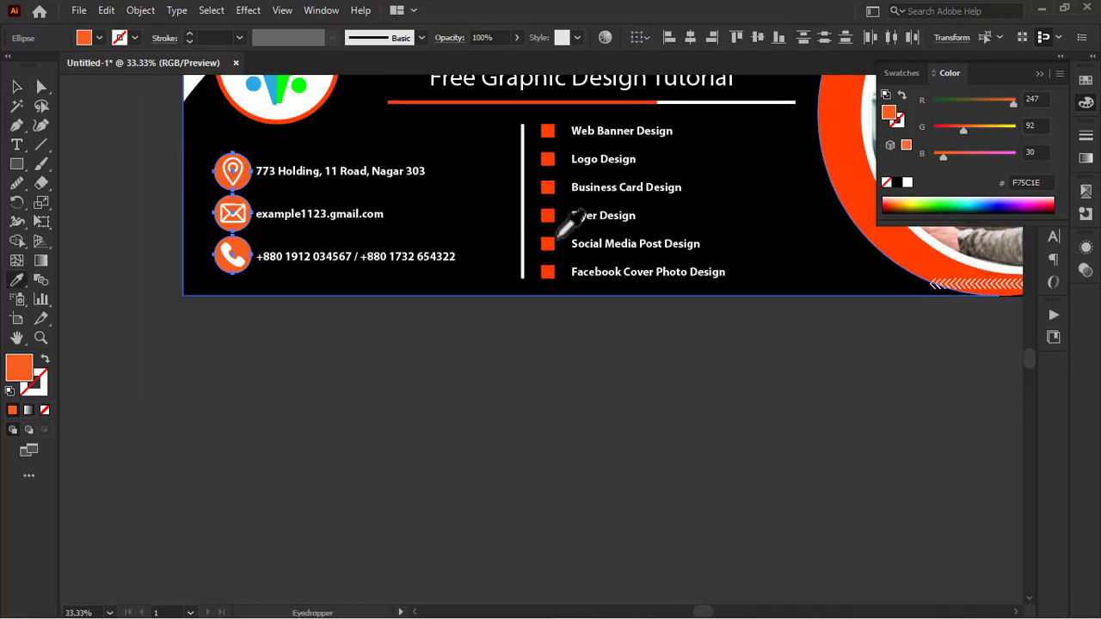
{"action": "left_click", "coordinate": [544, 215]}
{"action": "left_click", "coordinate": [16, 86]}
{"action": "left_click", "coordinate": [295, 435]}
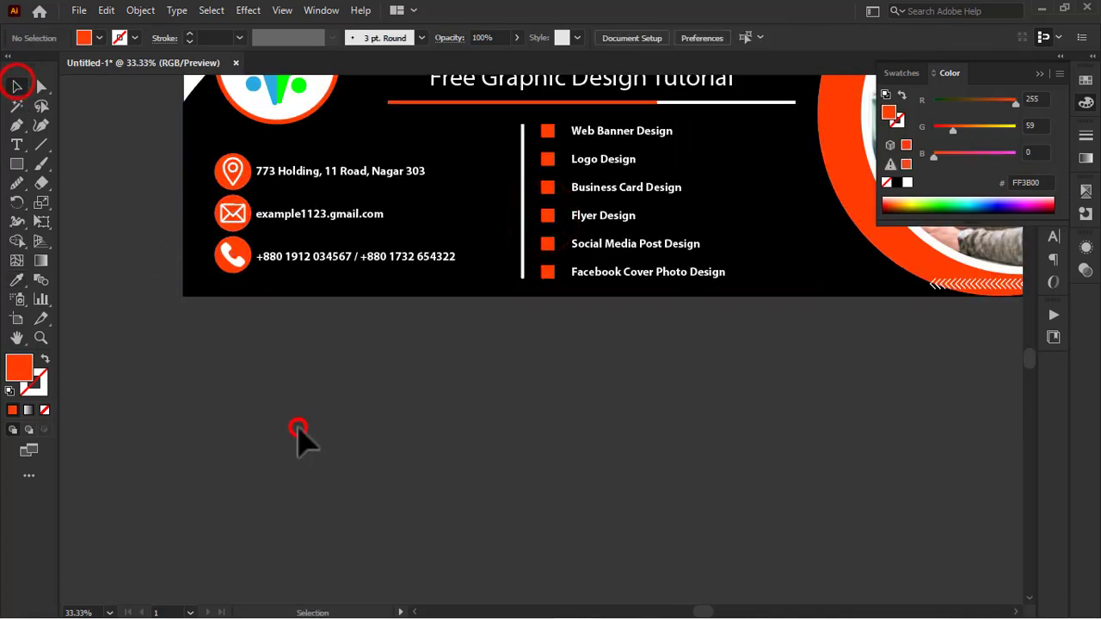
Step: Fit the whole banner in the window and collapse the colour panel
{"action": "key", "text": "ctrl+0"}
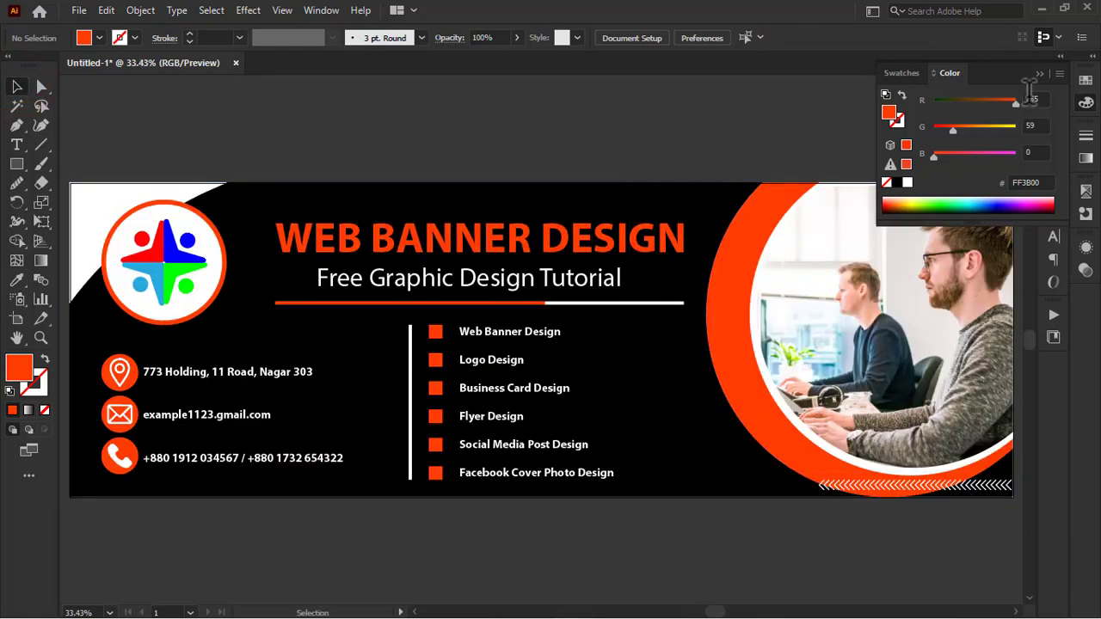
{"action": "left_click", "coordinate": [1039, 74]}
{"action": "scroll", "coordinate": [635, 517], "scroll_direction": "down", "scroll_amount": 2}
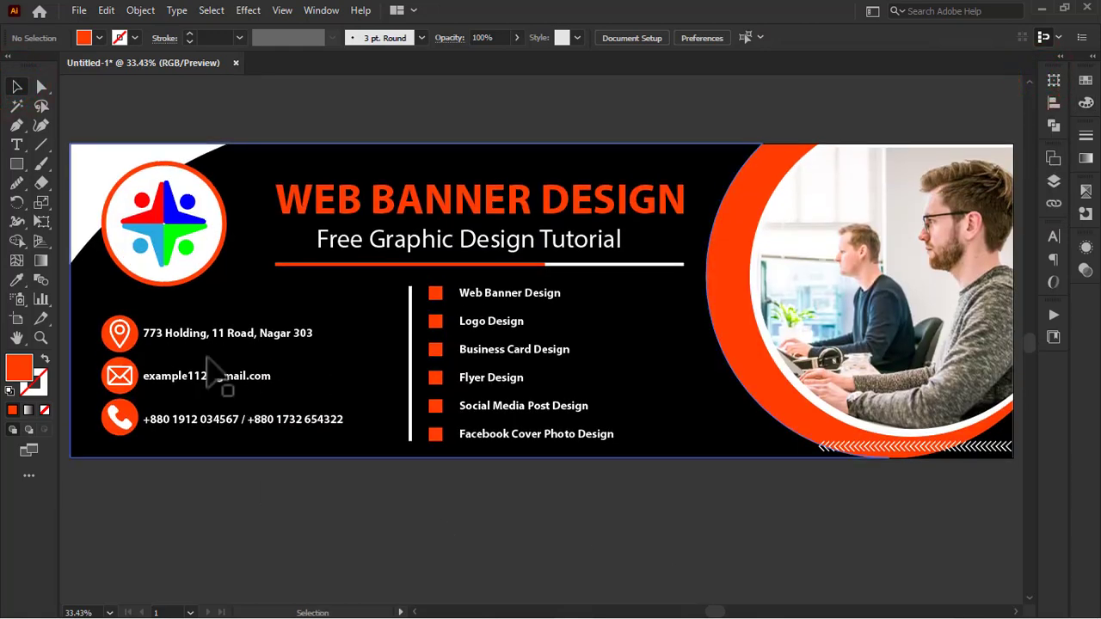
{"action": "scroll", "coordinate": [559, 366], "scroll_direction": "down", "scroll_amount": 2}
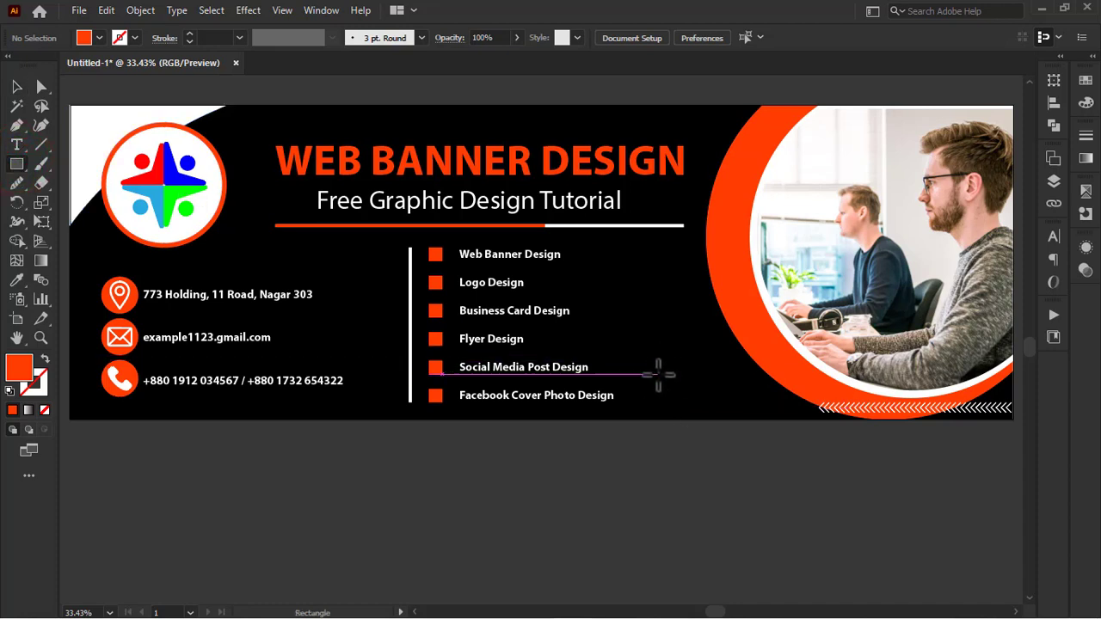
Step: Draw a long rectangle for the website button and round its ends into a pill
{"action": "mouse_move", "coordinate": [663, 371]}
{"action": "left_mouse_down"}
{"action": "mouse_move", "coordinate": [849, 394]}
{"action": "mouse_move", "coordinate": [827, 391]}
{"action": "left_mouse_up"}
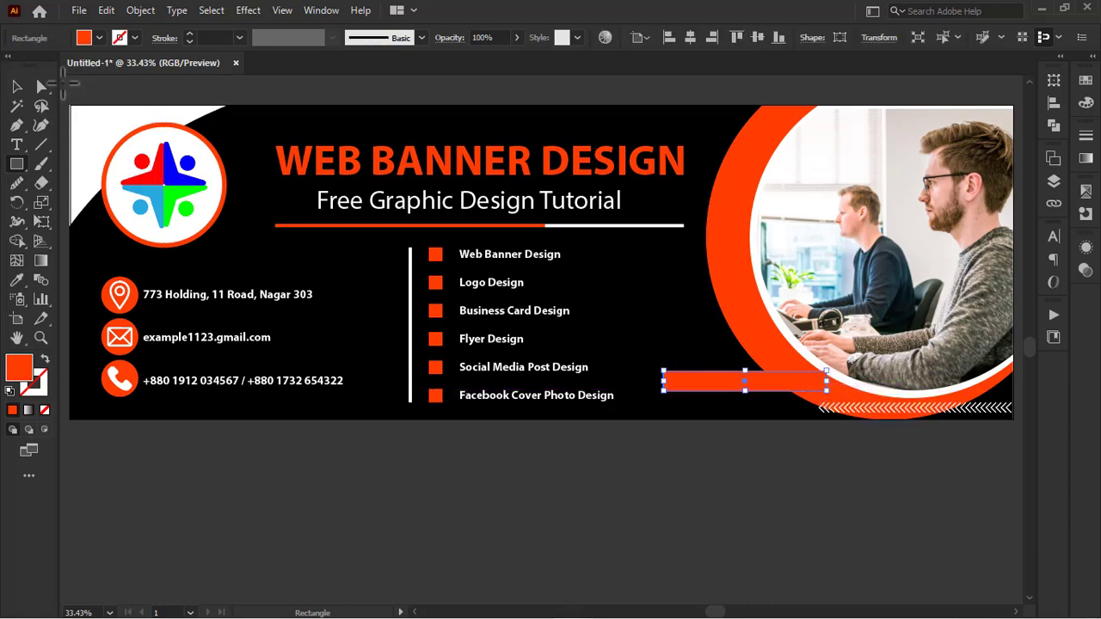
{"action": "left_click", "coordinate": [42, 86]}
{"action": "key", "text": "ctrl+="}
{"action": "left_click_drag", "start_coordinate": [798, 387], "coordinate": [720, 381]}
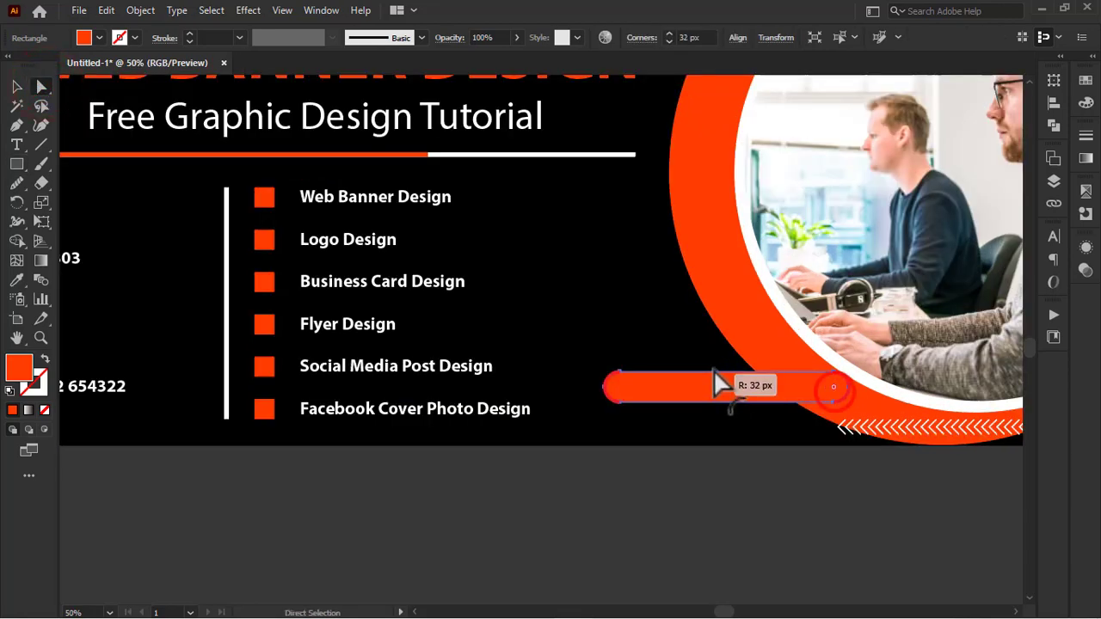
{"action": "left_click", "coordinate": [16, 87]}
Step: Fill the pill white and nudge it slightly left and down
{"action": "scroll", "coordinate": [769, 545], "scroll_direction": "down", "scroll_amount": 1}
{"action": "left_click", "coordinate": [99, 37]}
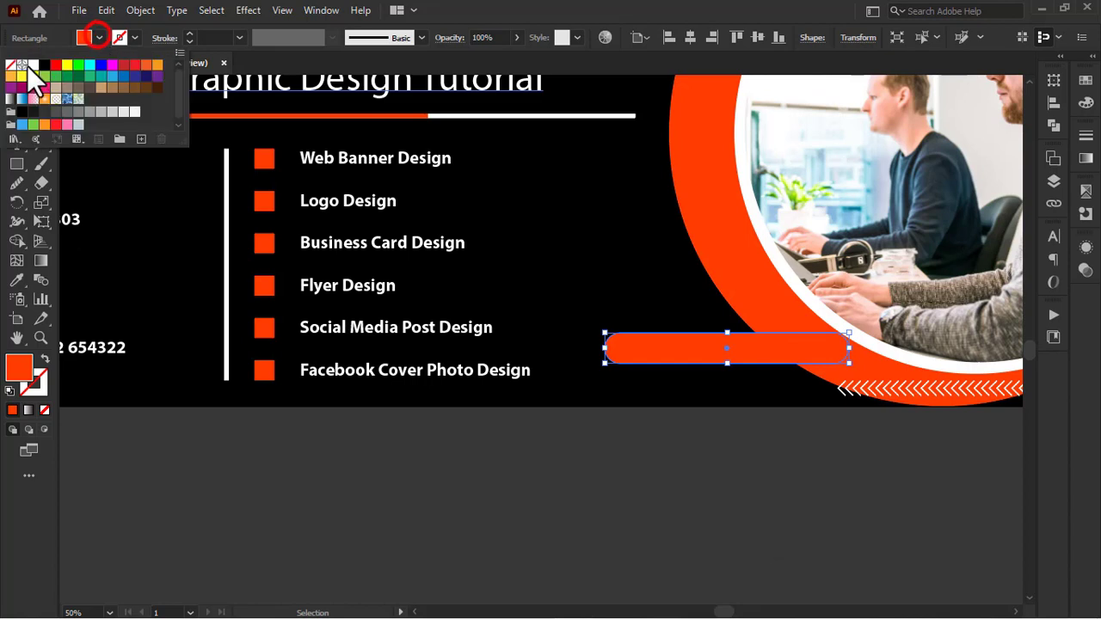
{"action": "left_click", "coordinate": [25, 65]}
{"action": "left_click", "coordinate": [680, 506]}
{"action": "scroll", "coordinate": [679, 506], "scroll_direction": "down", "scroll_amount": 1}
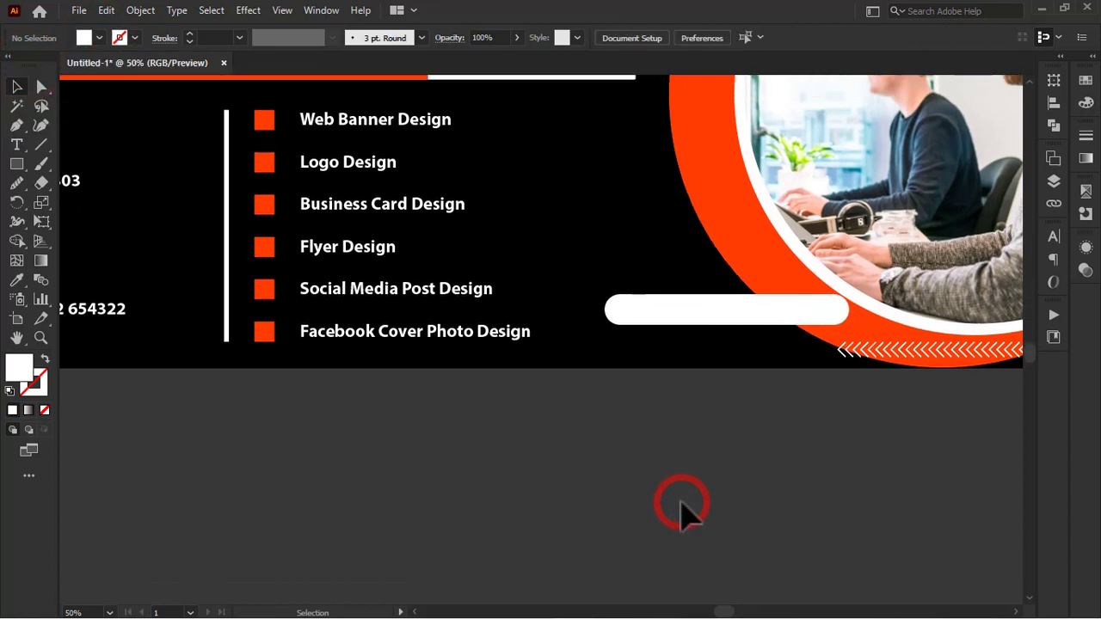
{"action": "scroll", "coordinate": [688, 490], "scroll_direction": "up", "scroll_amount": 1}
{"action": "left_click_drag", "start_coordinate": [732, 349], "coordinate": [721, 362]}
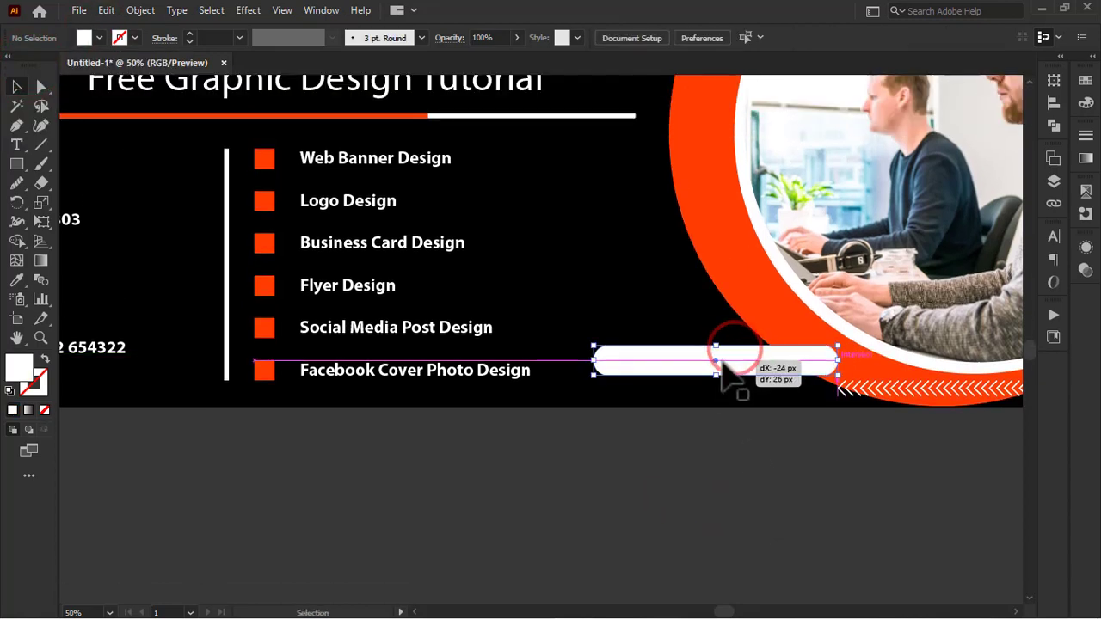
{"action": "left_click", "coordinate": [754, 467]}
Step: Paste a copy of the pill in front and swap its fill and stroke
{"action": "left_click", "coordinate": [681, 352]}
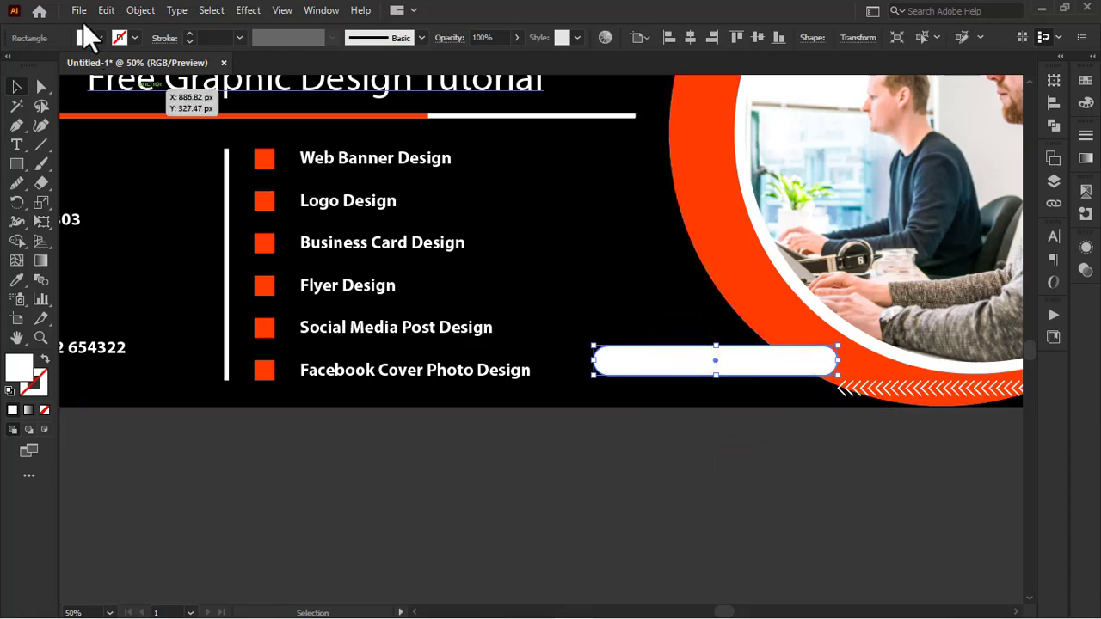
{"action": "left_click", "coordinate": [114, 11]}
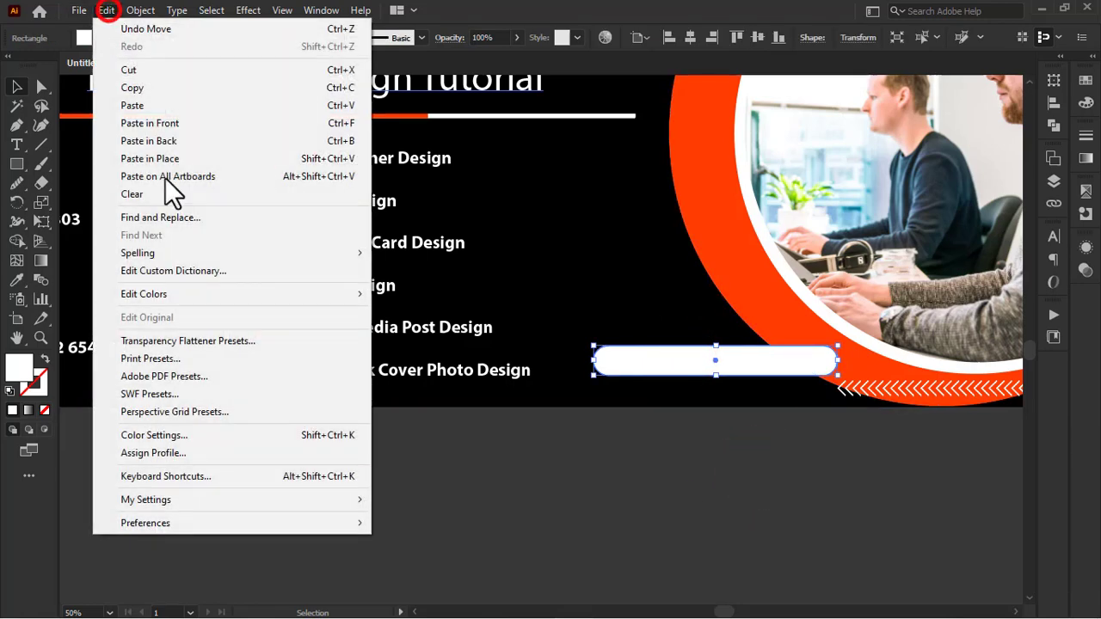
{"action": "left_click", "coordinate": [142, 87]}
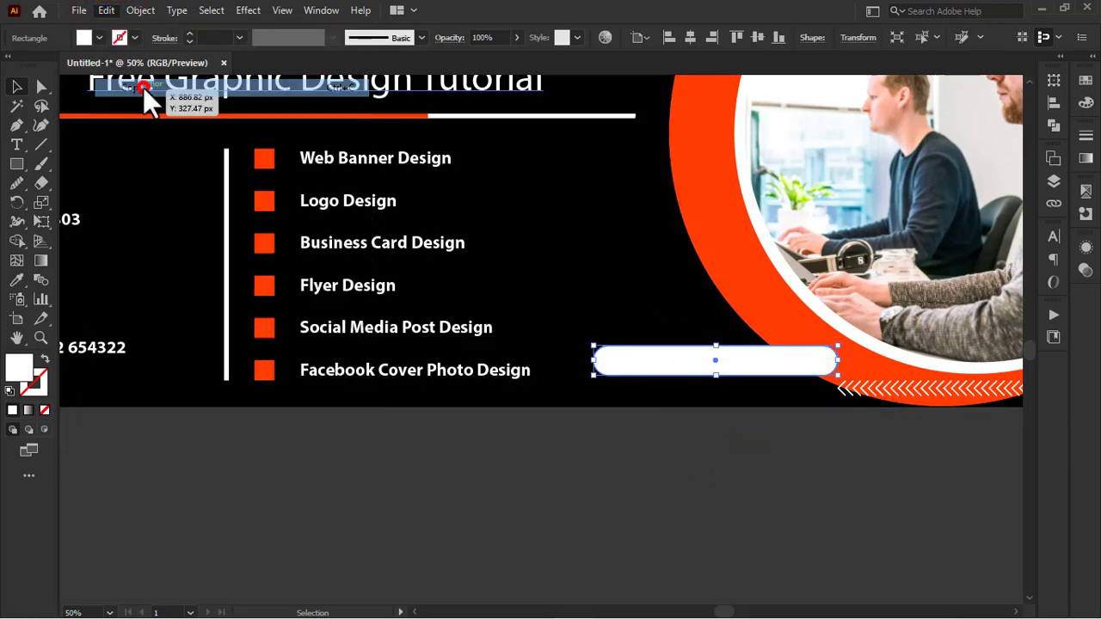
{"action": "left_click", "coordinate": [106, 11]}
{"action": "left_click", "coordinate": [179, 122]}
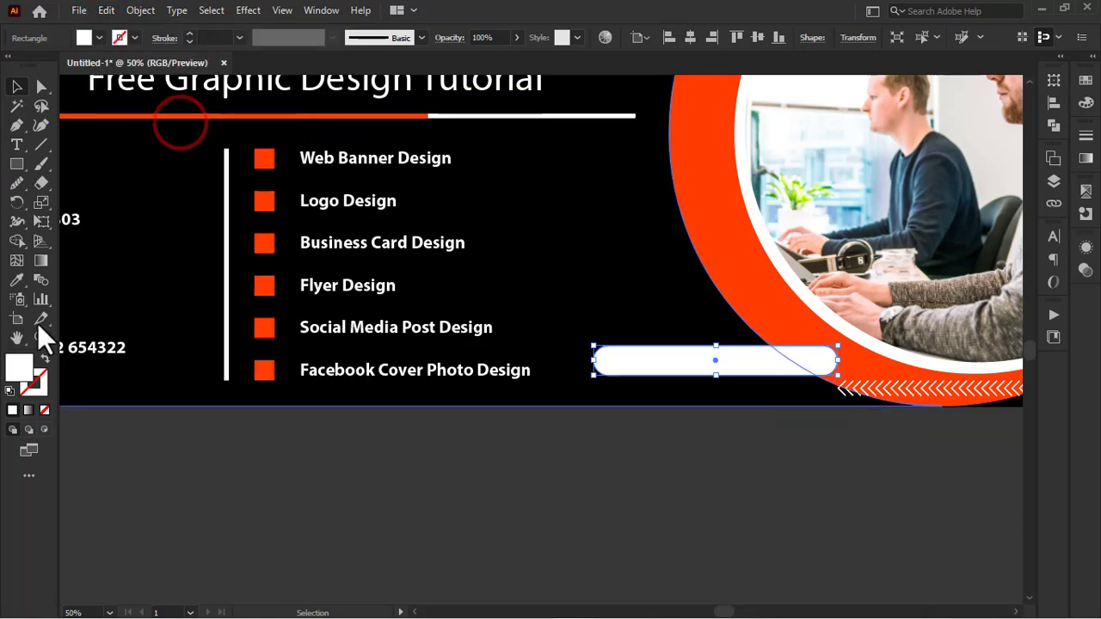
{"action": "left_click", "coordinate": [43, 358]}
Step: Eyedropper the orange line's colour onto the outlined copy and thin its stroke
{"action": "key", "text": "i"}
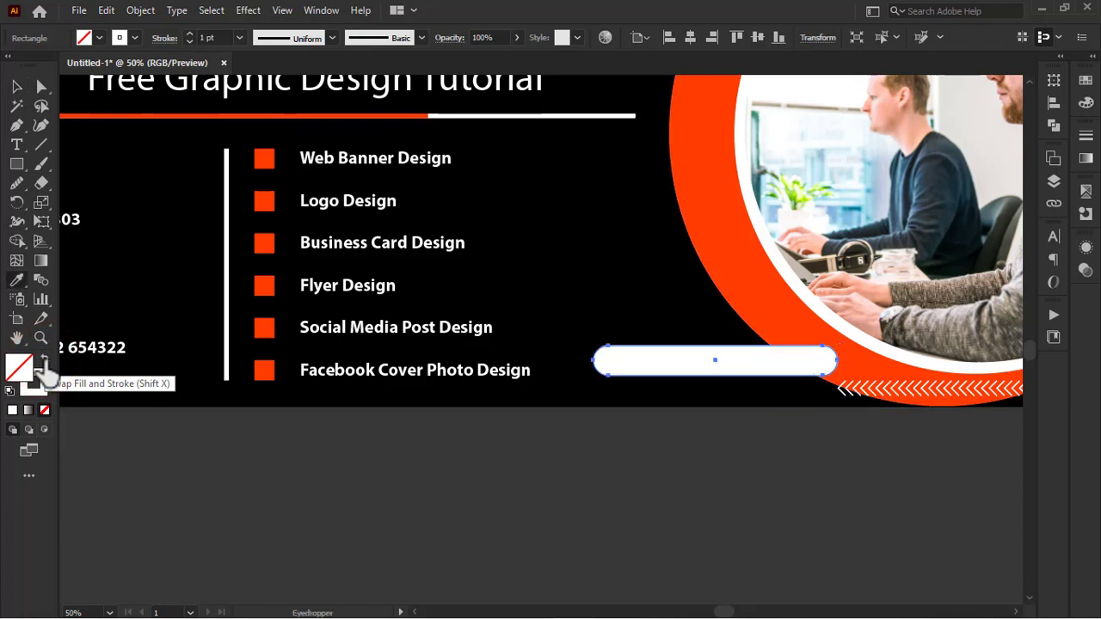
{"action": "left_click", "coordinate": [352, 115]}
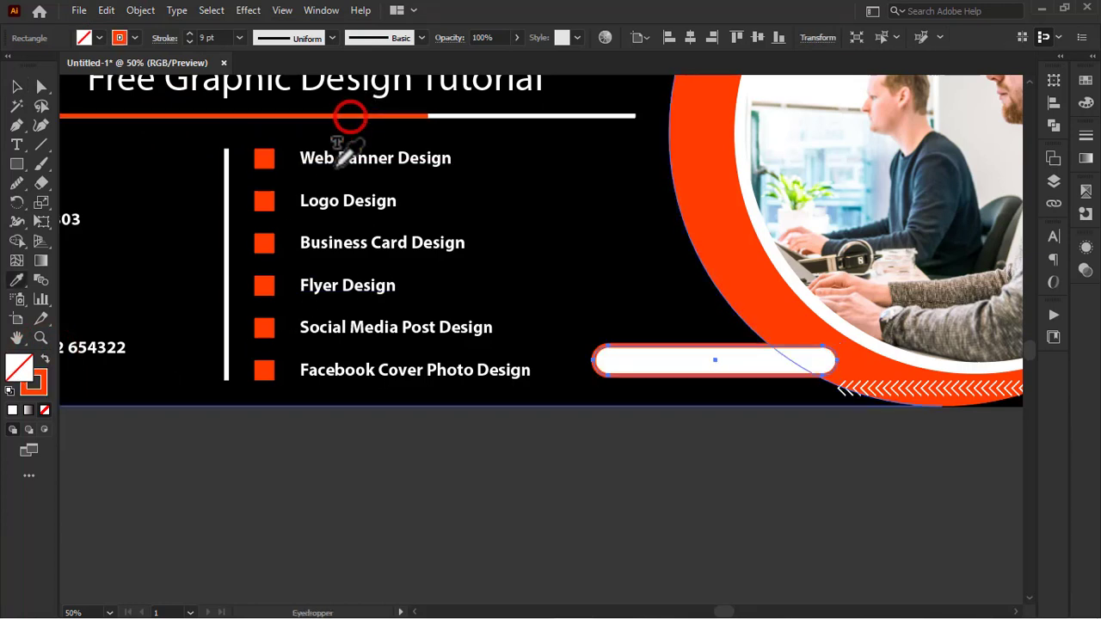
{"action": "left_click", "coordinate": [16, 85]}
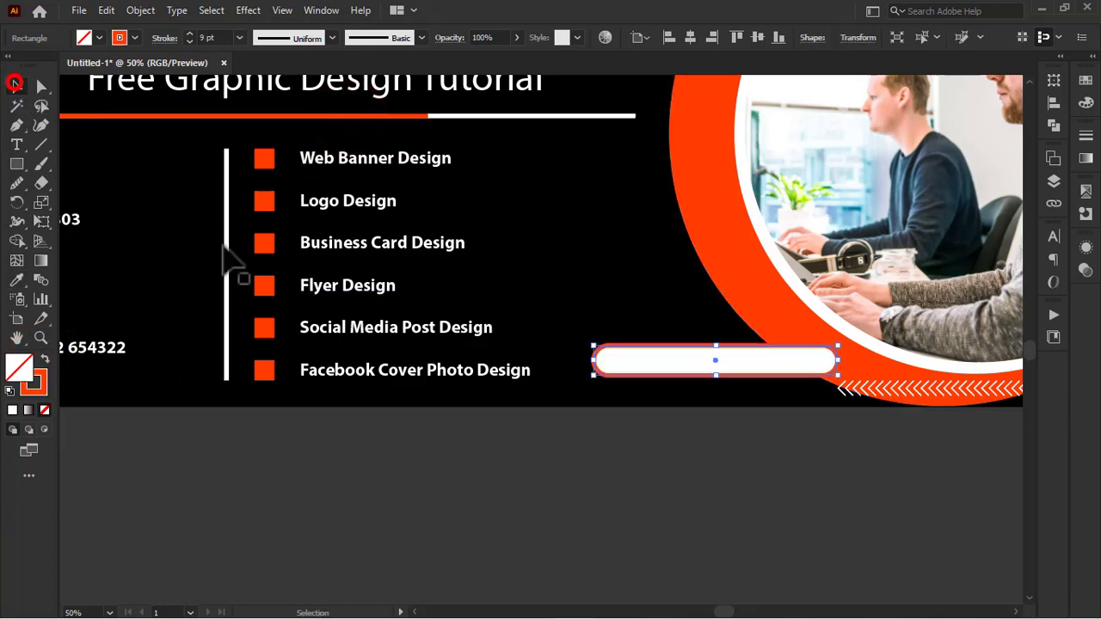
{"action": "left_click", "coordinate": [779, 473]}
{"action": "scroll", "coordinate": [778, 482], "scroll_direction": "down", "scroll_amount": 1}
{"action": "scroll", "coordinate": [778, 481], "scroll_direction": "down", "scroll_amount": 1}
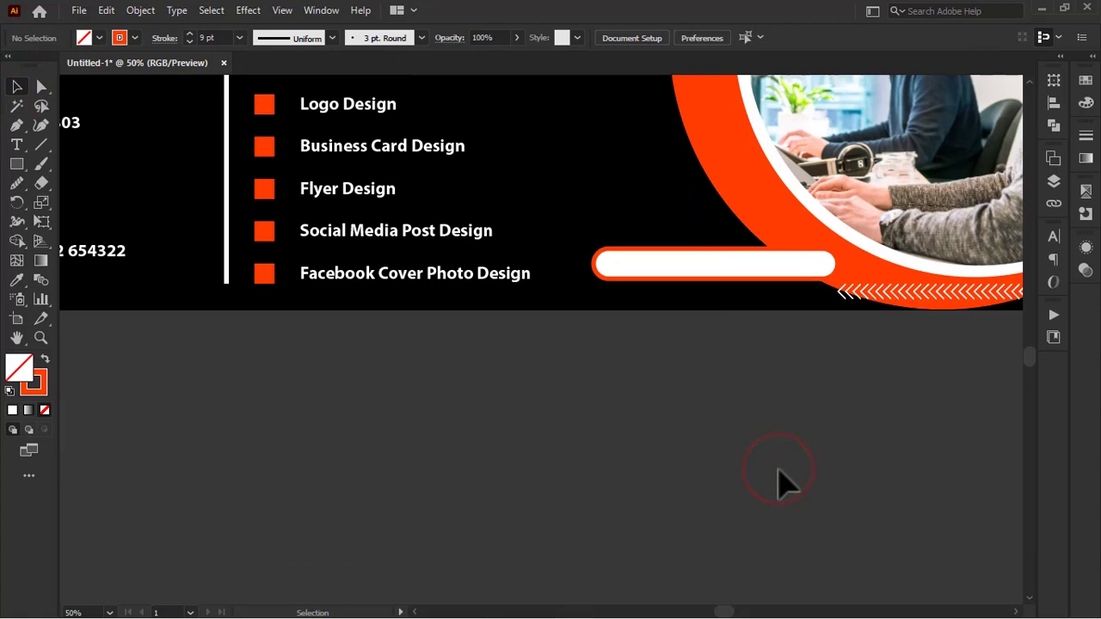
{"action": "left_click", "coordinate": [629, 279]}
{"action": "left_click", "coordinate": [189, 42]}
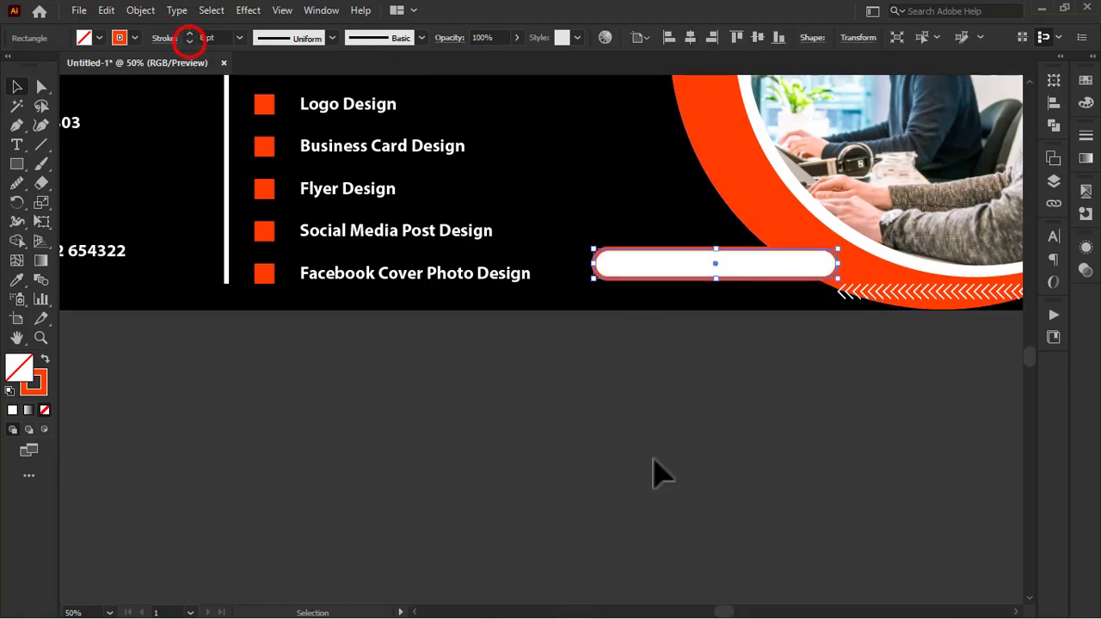
{"action": "left_click", "coordinate": [651, 463]}
Step: Shift the white pill off the outline and set the orange outline stroke to 4 pt
{"action": "scroll", "coordinate": [658, 430], "scroll_direction": "up", "scroll_amount": 1}
{"action": "left_click_drag", "start_coordinate": [635, 290], "coordinate": [565, 274]}
{"action": "left_click", "coordinate": [708, 431]}
{"action": "scroll", "coordinate": [605, 352], "scroll_direction": "up", "scroll_amount": 1}
{"action": "left_click", "coordinate": [190, 38]}
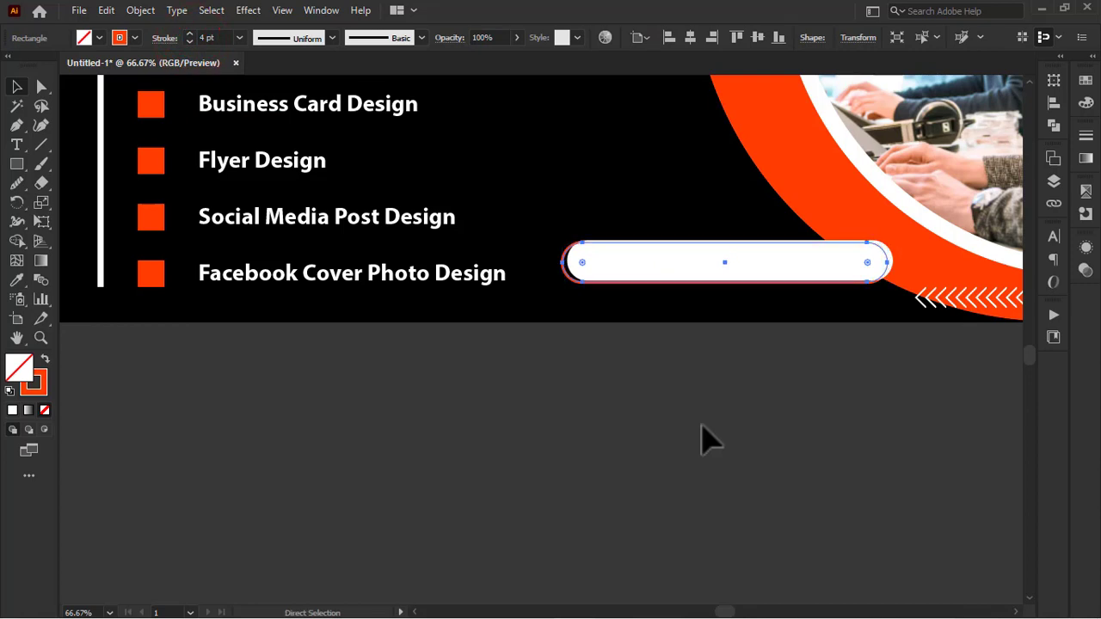
Step: Zoom in and move the white bar so it sits inside the orange outline
{"action": "key", "text": "ctrl+plus"}
{"action": "key", "text": "ctrl+plus"}
{"action": "left_click_drag", "start_coordinate": [492, 307], "coordinate": [501, 304]}
{"action": "key", "text": "ctrl+minus"}
{"action": "left_click", "coordinate": [723, 495]}
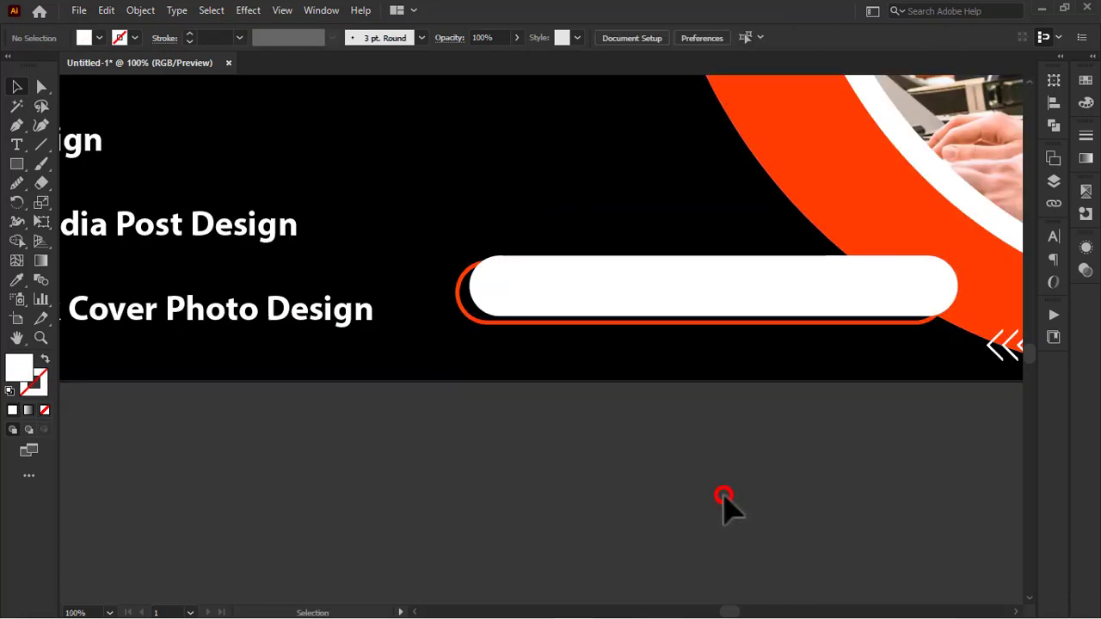
{"action": "scroll", "coordinate": [725, 506], "scroll_direction": "down", "scroll_amount": 2}
{"action": "mouse_move", "coordinate": [697, 289]}
{"action": "left_mouse_down"}
{"action": "mouse_move", "coordinate": [638, 308]}
{"action": "mouse_move", "coordinate": [697, 279]}
{"action": "left_mouse_up"}
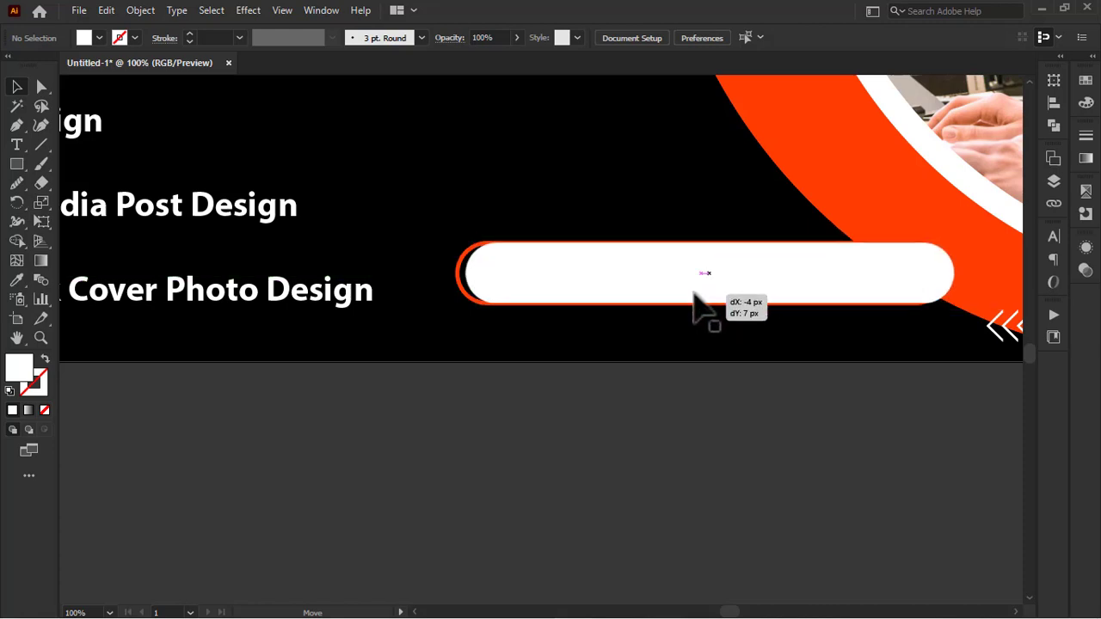
{"action": "left_click_drag", "start_coordinate": [696, 279], "coordinate": [700, 295]}
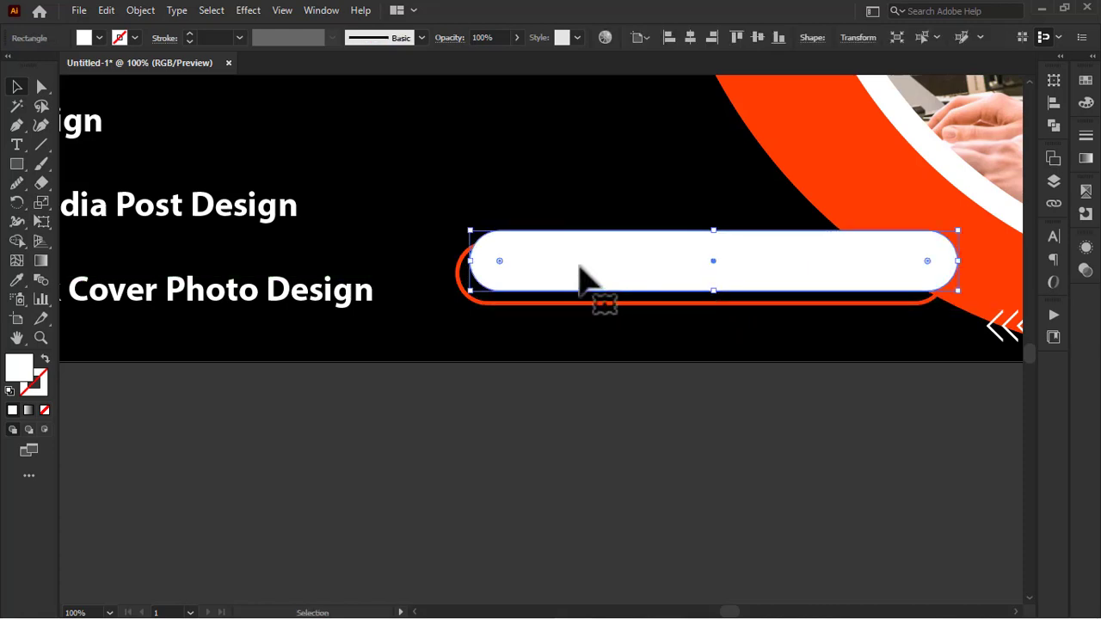
Step: Fine-tune the white bar slightly lower so the orange border shows like a shadow
{"action": "scroll", "coordinate": [559, 292], "scroll_direction": "up", "scroll_amount": 3, "text": "alt"}
{"action": "left_click_drag", "start_coordinate": [541, 314], "coordinate": [528, 322]}
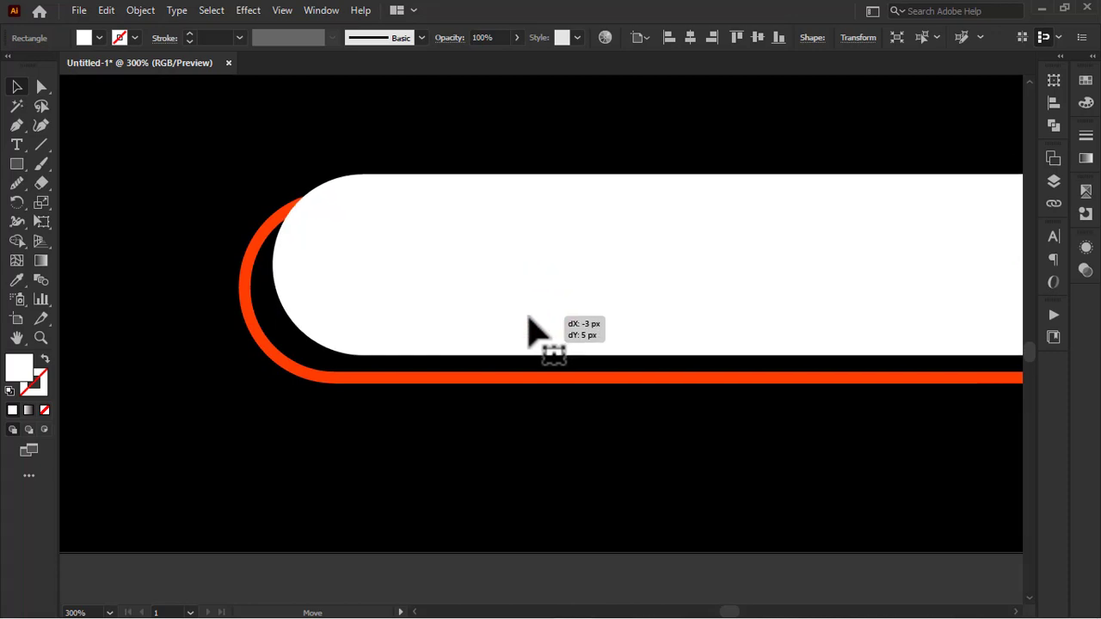
{"action": "scroll", "coordinate": [529, 327], "scroll_direction": "down", "scroll_amount": 3, "text": "alt"}
{"action": "scroll", "coordinate": [647, 535], "scroll_direction": "down", "scroll_amount": 5}
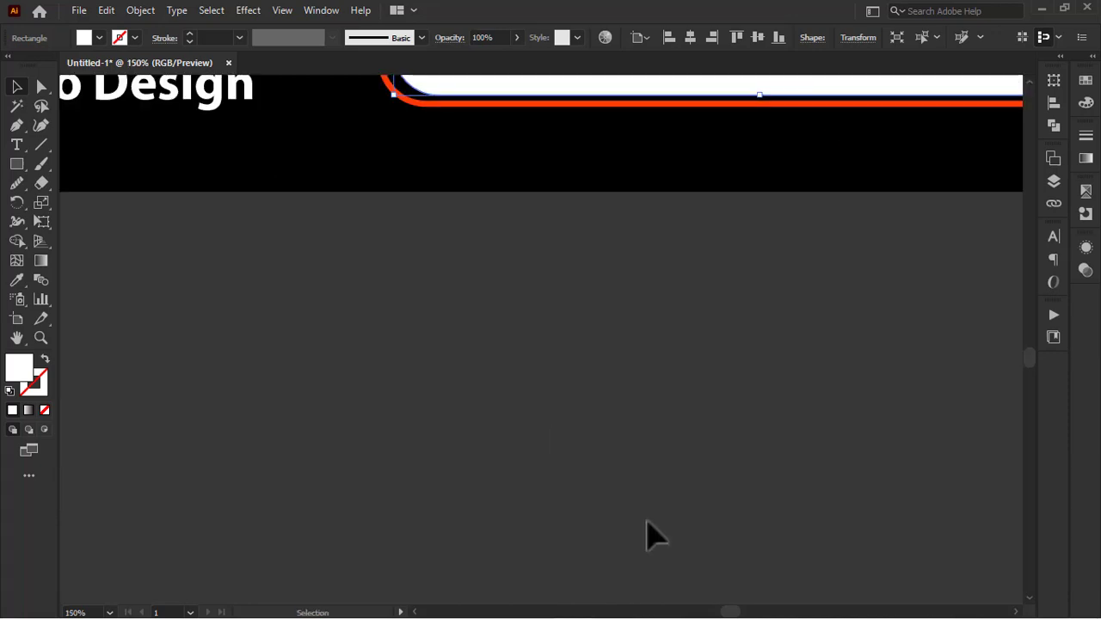
{"action": "left_click", "coordinate": [721, 430]}
{"action": "scroll", "coordinate": [654, 437], "scroll_direction": "up", "scroll_amount": 3}
{"action": "scroll", "coordinate": [775, 430], "scroll_direction": "down", "scroll_amount": 2, "text": "alt"}
{"action": "scroll", "coordinate": [861, 464], "scroll_direction": "up", "scroll_amount": 1}
{"action": "scroll", "coordinate": [775, 482], "scroll_direction": "down", "scroll_amount": 2}
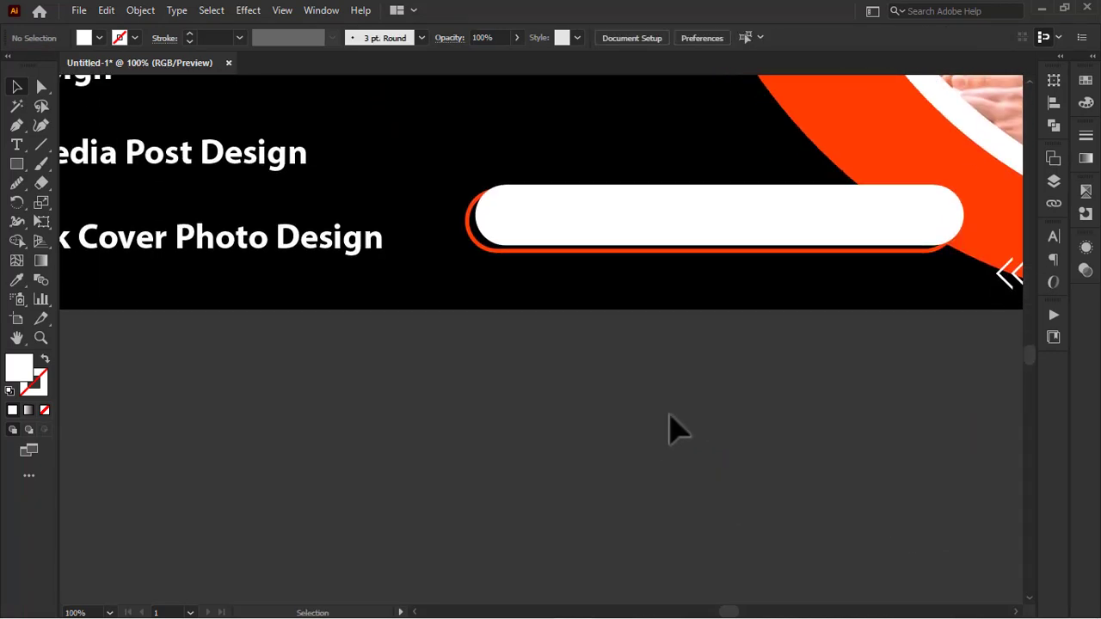
{"action": "scroll", "coordinate": [680, 428], "scroll_direction": "down", "scroll_amount": 1, "text": "alt"}
Step: Duplicate the Social Media Post Design text into the pill, bring it to front, colour it black
{"action": "left_click", "coordinate": [230, 239]}
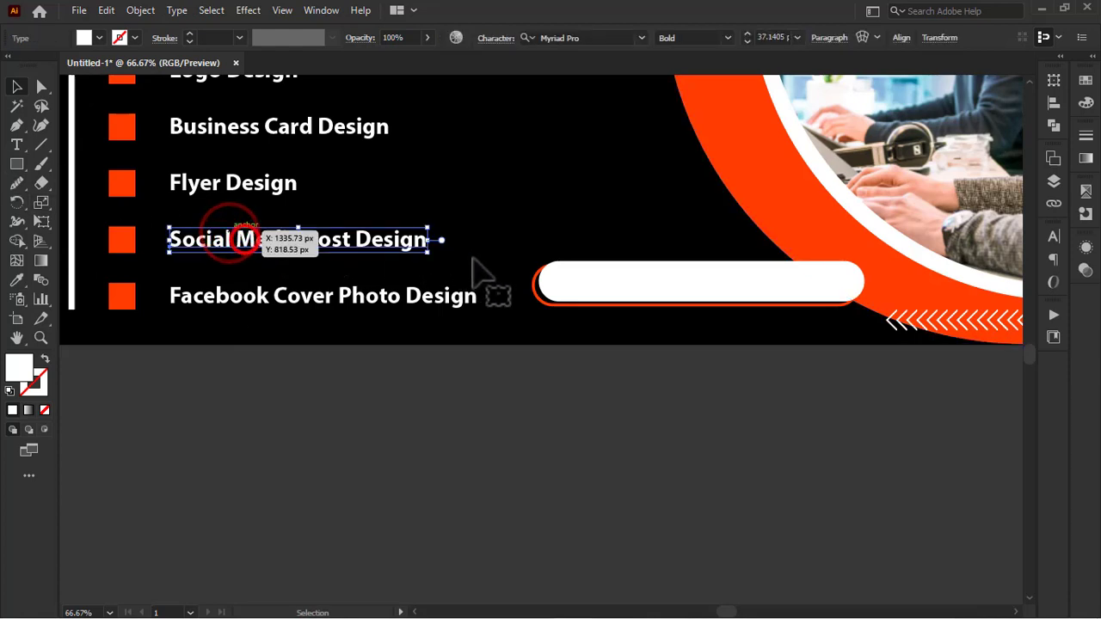
{"action": "left_click_drag", "start_coordinate": [482, 274], "coordinate": [665, 282]}
{"action": "right_click", "coordinate": [665, 282]}
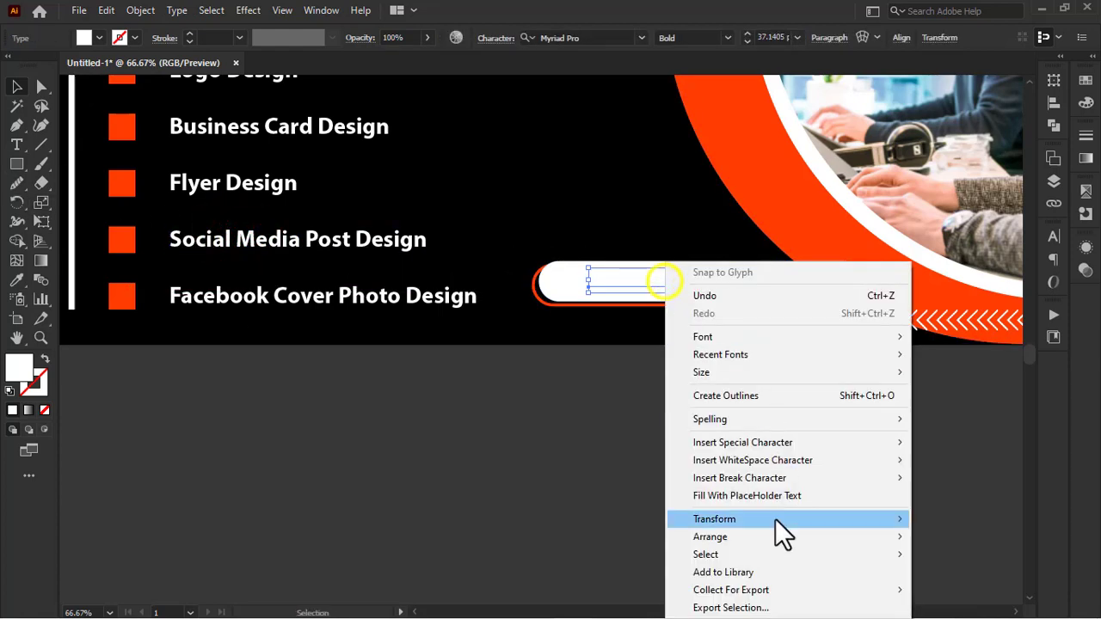
{"action": "left_click", "coordinate": [547, 460]}
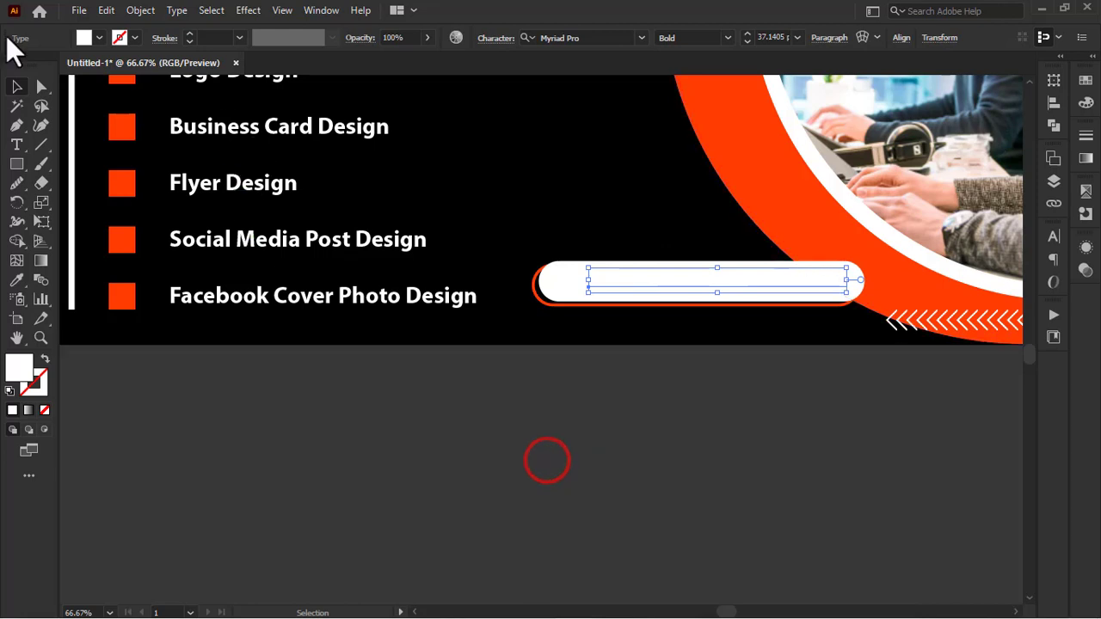
{"action": "left_click", "coordinate": [101, 39]}
{"action": "left_click", "coordinate": [41, 79]}
{"action": "left_click", "coordinate": [636, 429]}
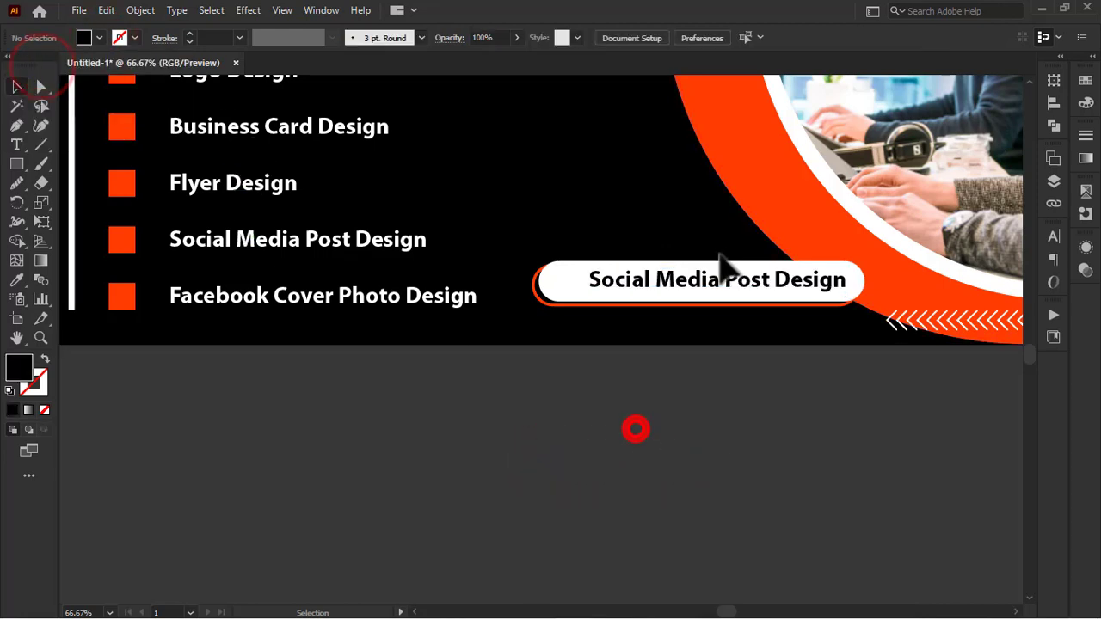
{"action": "double_click", "coordinate": [727, 280]}
{"action": "key", "text": "ctrl+a"}
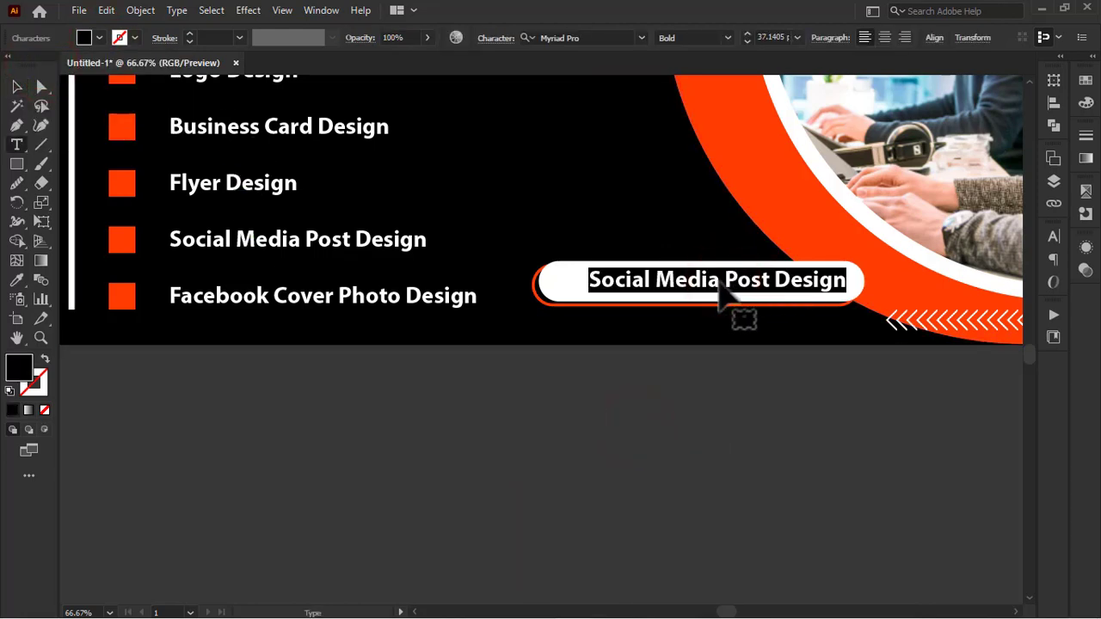
{"action": "scroll", "coordinate": [599, 292], "scroll_direction": "up", "scroll_amount": 2}
{"action": "scroll", "coordinate": [600, 292], "scroll_direction": "up", "scroll_amount": 1}
{"action": "type", "text": "ص"}
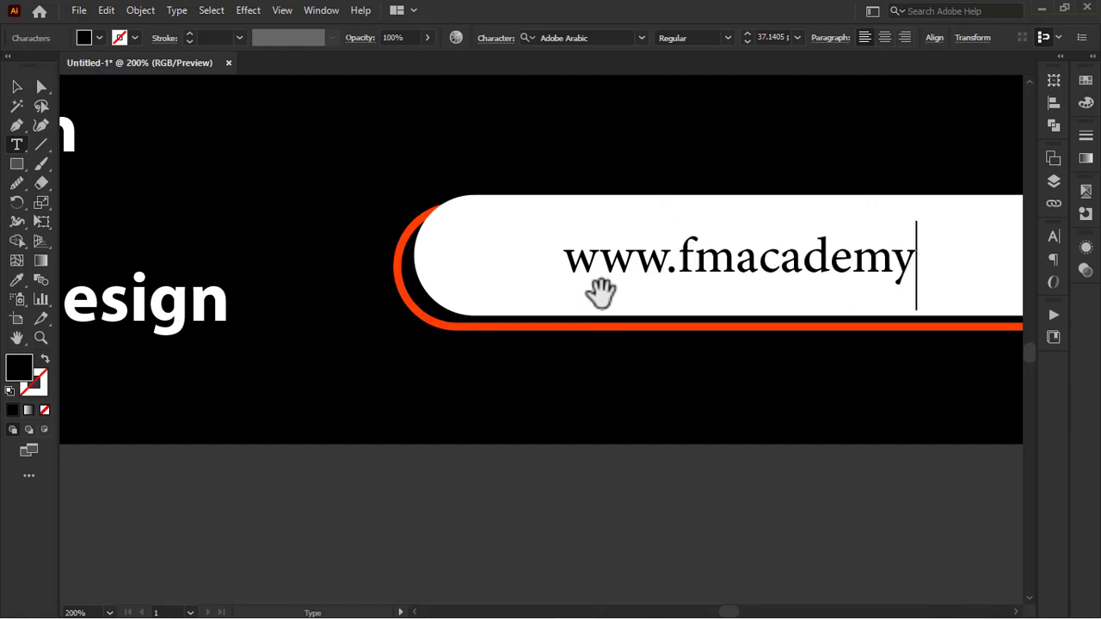
{"action": "type", "text": ".com"}
Step: Change the URL to lowercase and set it in the Nexa font
{"action": "left_click", "coordinate": [15, 87]}
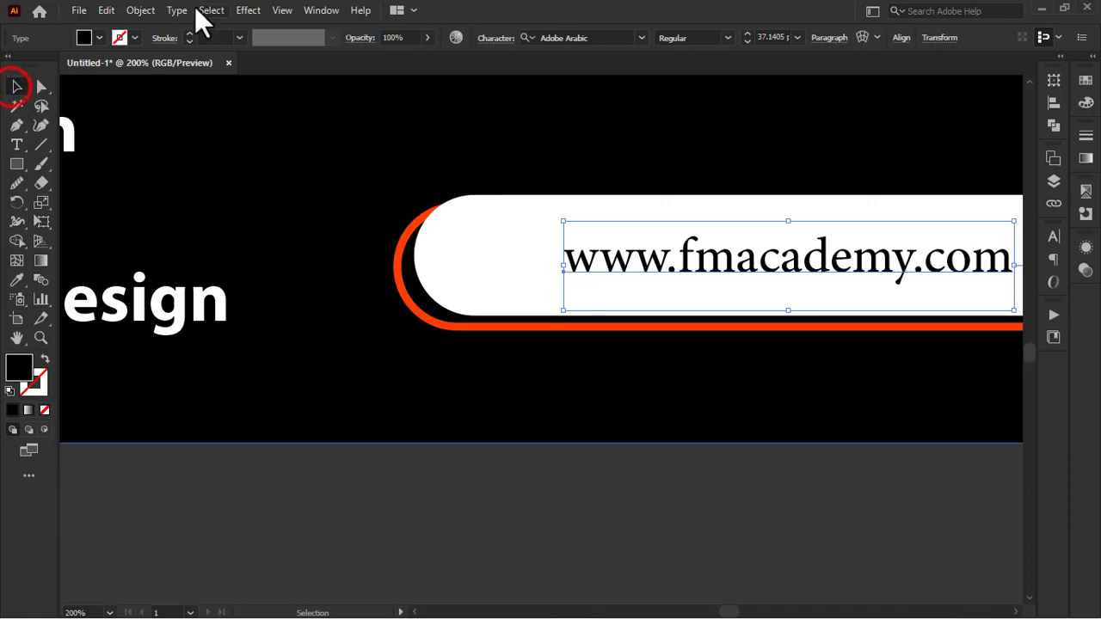
{"action": "left_click", "coordinate": [183, 10]}
{"action": "left_click", "coordinate": [259, 256]}
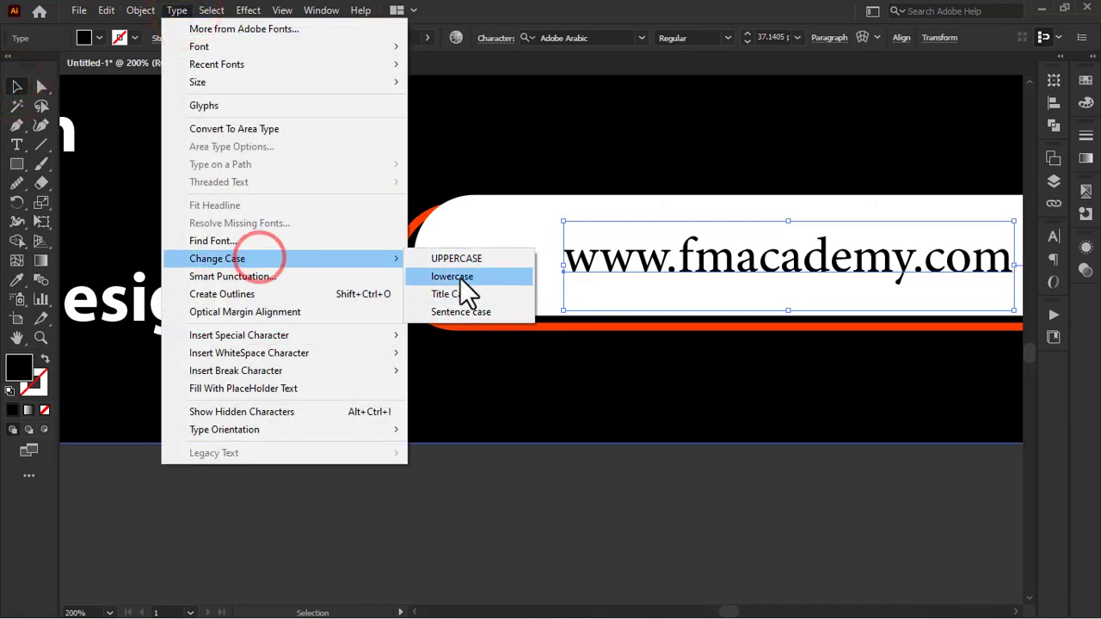
{"action": "left_click", "coordinate": [460, 277]}
{"action": "left_click", "coordinate": [594, 38]}
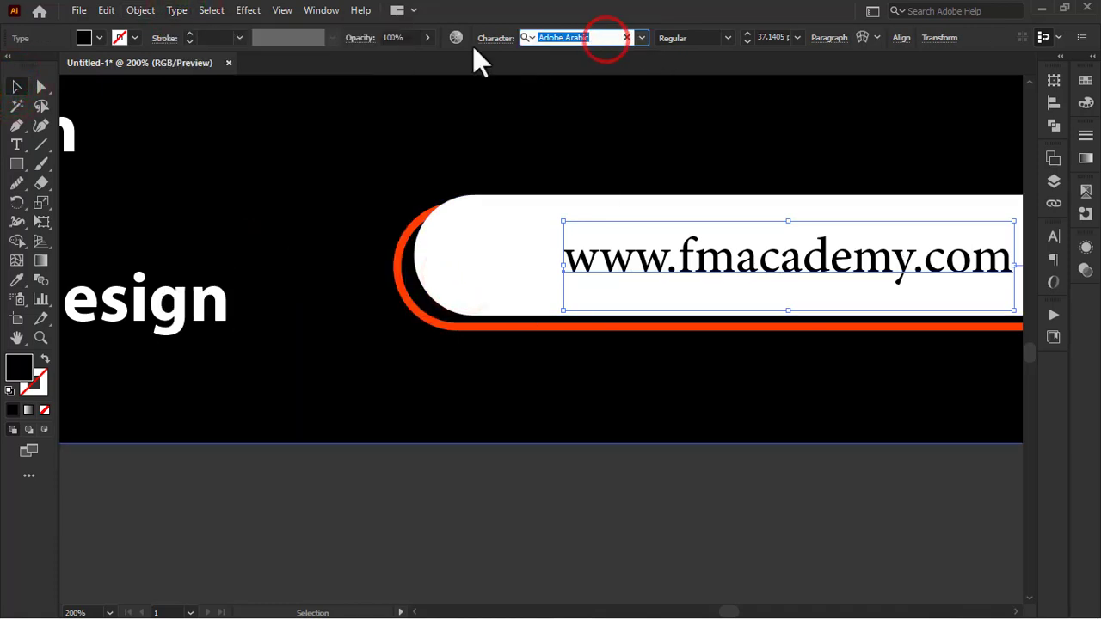
{"action": "type", "text": "ne"}
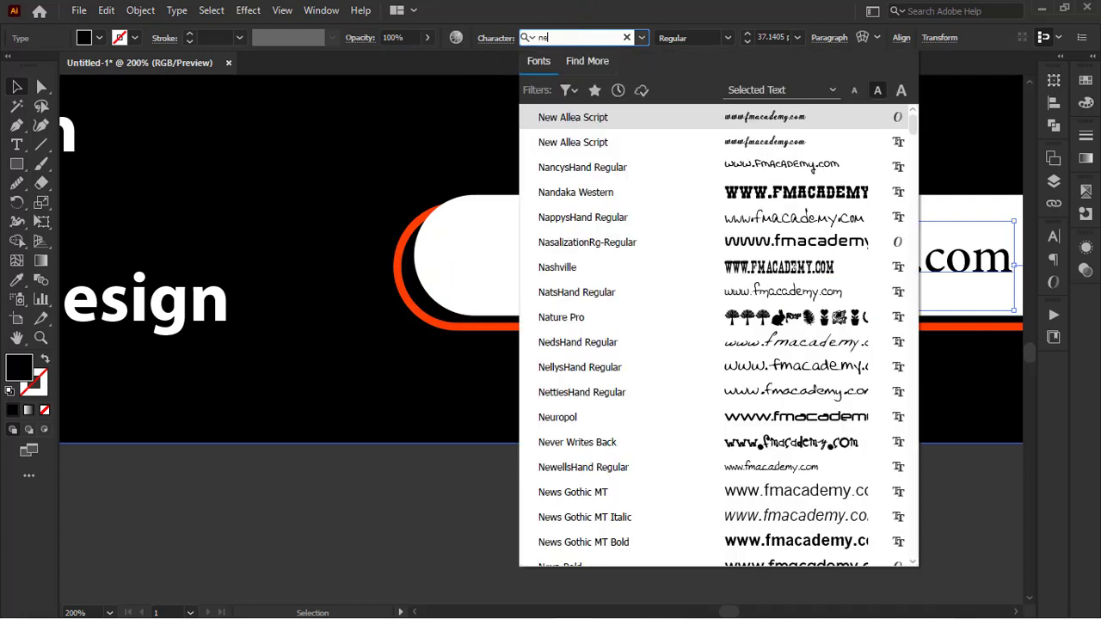
{"action": "type", "text": "xa"}
{"action": "left_click", "coordinate": [680, 124]}
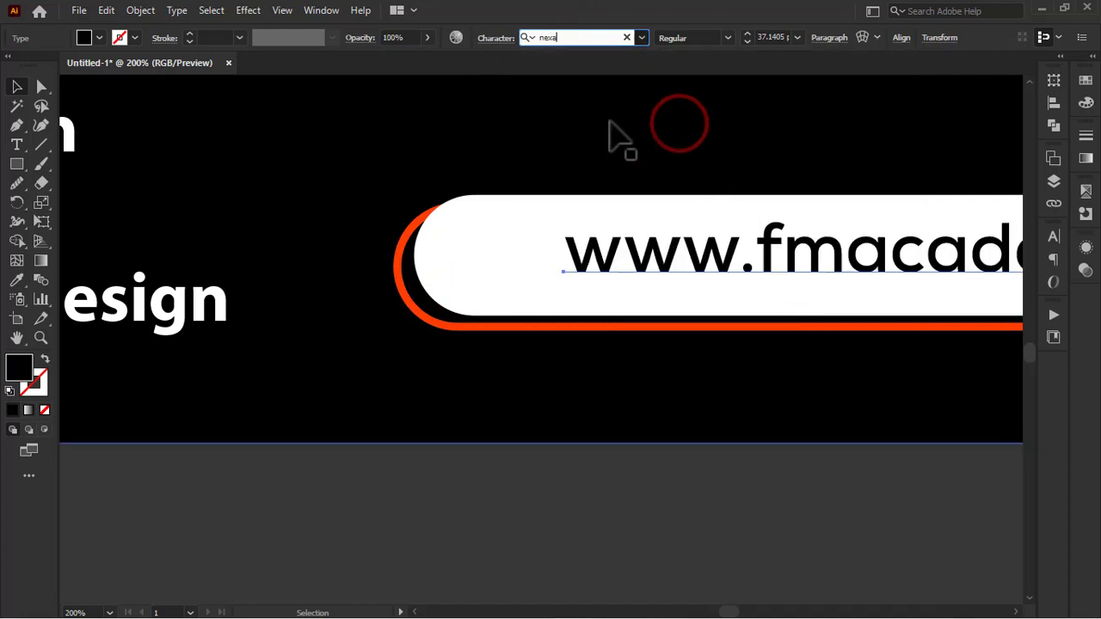
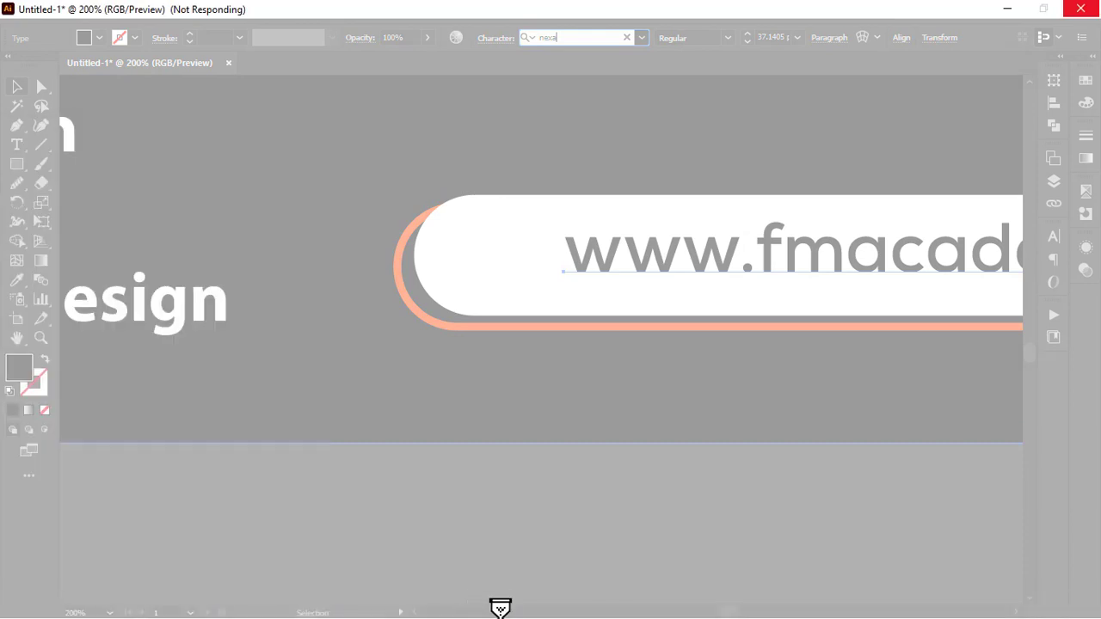
Step: Select the white pill behind the URL text, undoing an accidental alignment
{"action": "key", "text": "super"}
{"action": "left_click", "coordinate": [493, 604]}
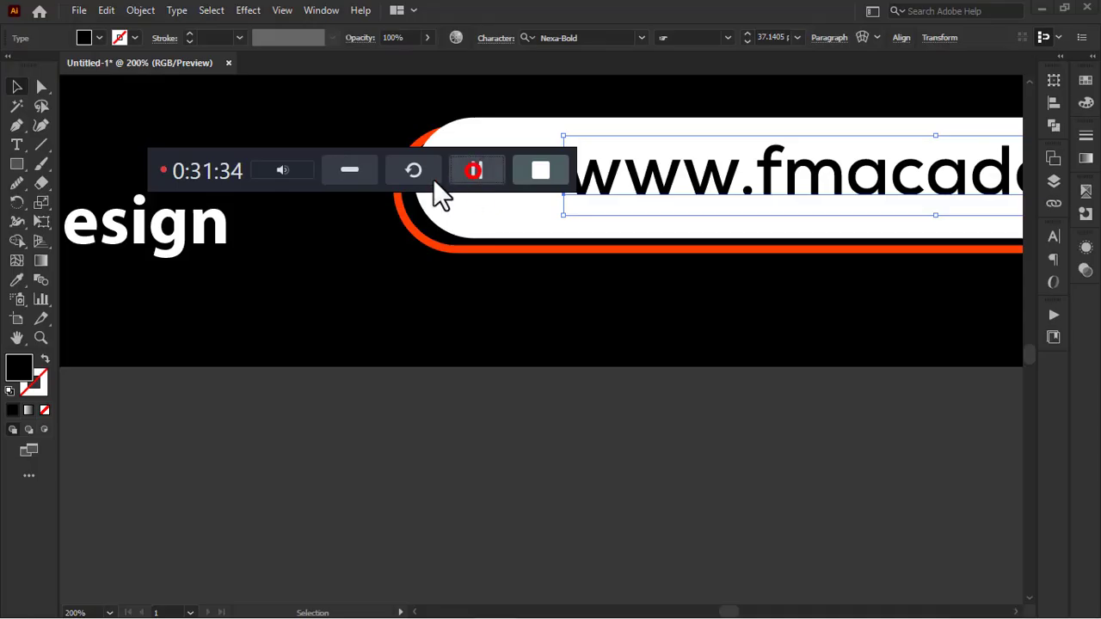
{"action": "left_click", "coordinate": [349, 170]}
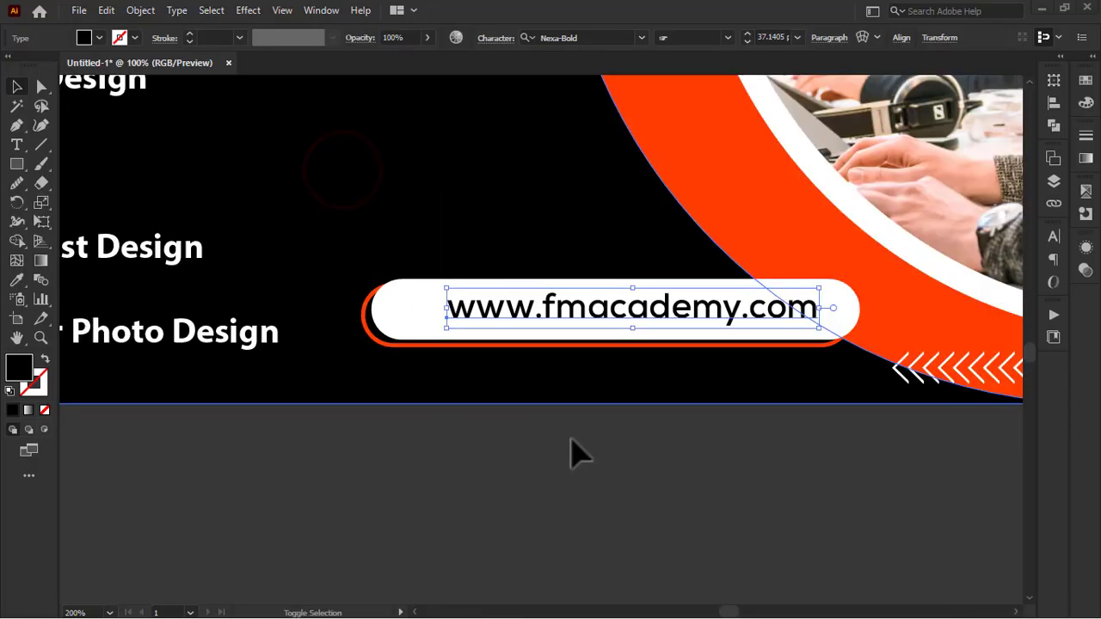
{"action": "left_click", "coordinate": [415, 313]}
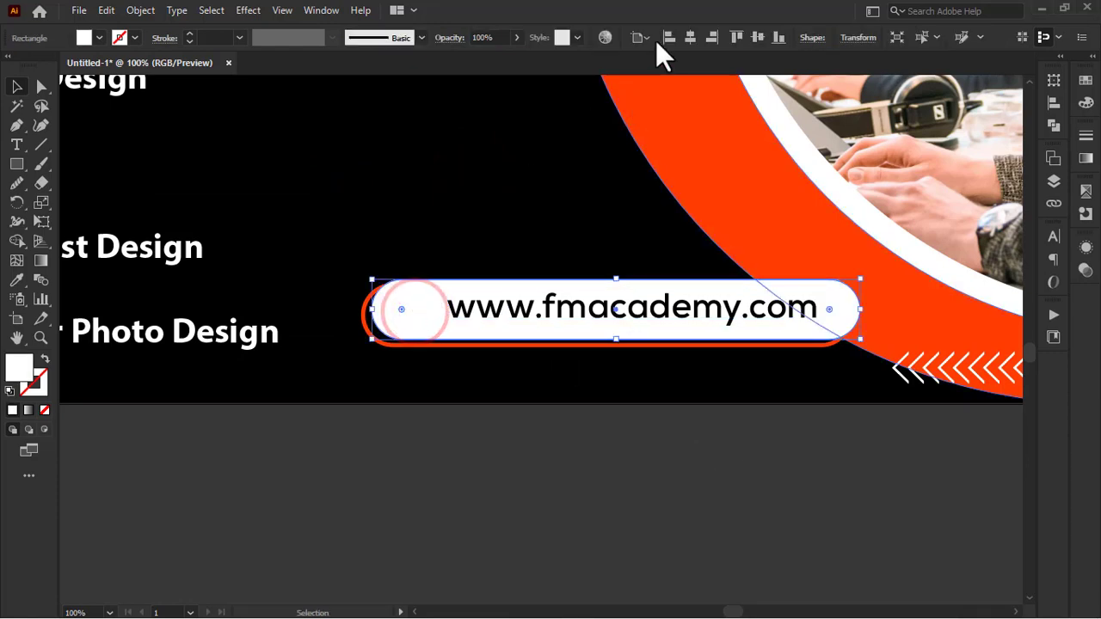
{"action": "left_click", "coordinate": [691, 38]}
{"action": "key", "text": "ctrl+z"}
{"action": "left_click", "coordinate": [715, 504]}
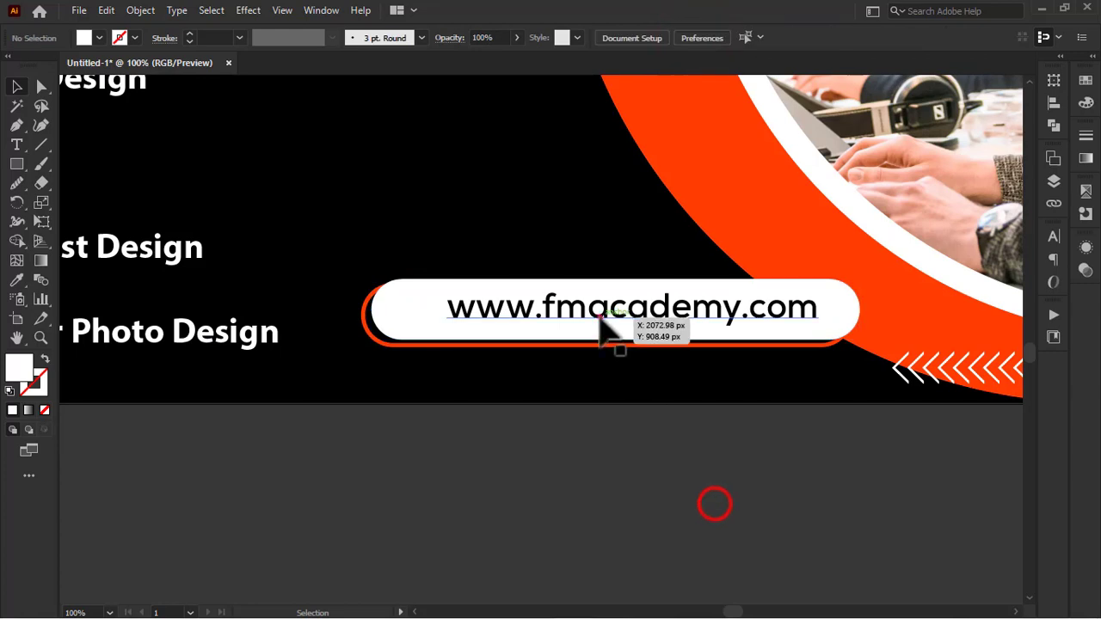
{"action": "left_click", "coordinate": [600, 316]}
{"action": "left_click", "coordinate": [430, 301], "text": "shift"}
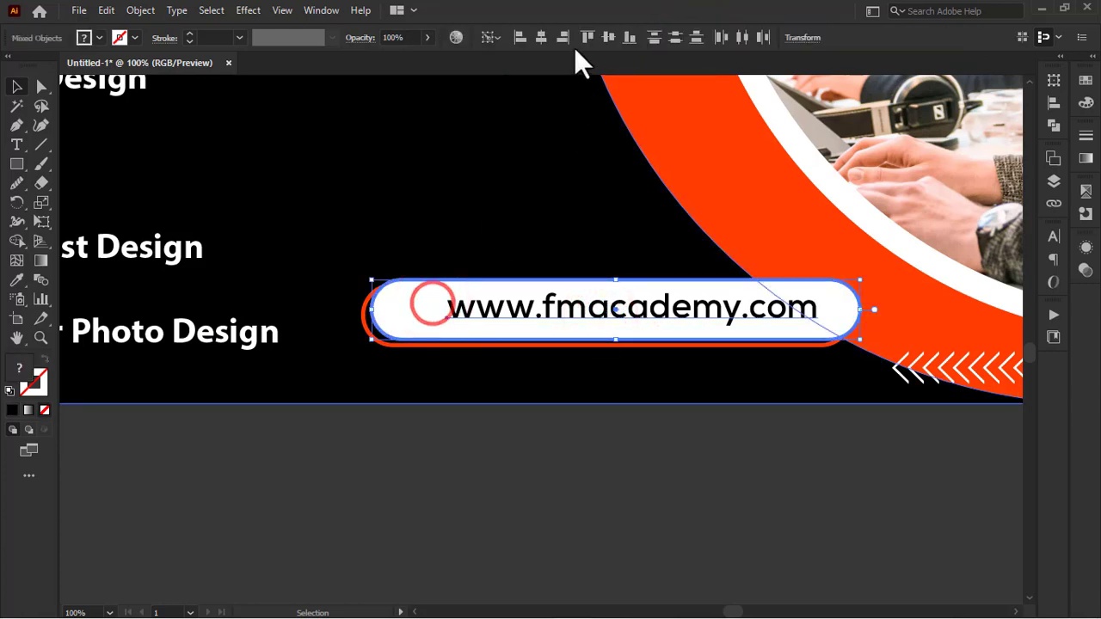
{"action": "left_click", "coordinate": [540, 38]}
{"action": "left_click", "coordinate": [604, 38]}
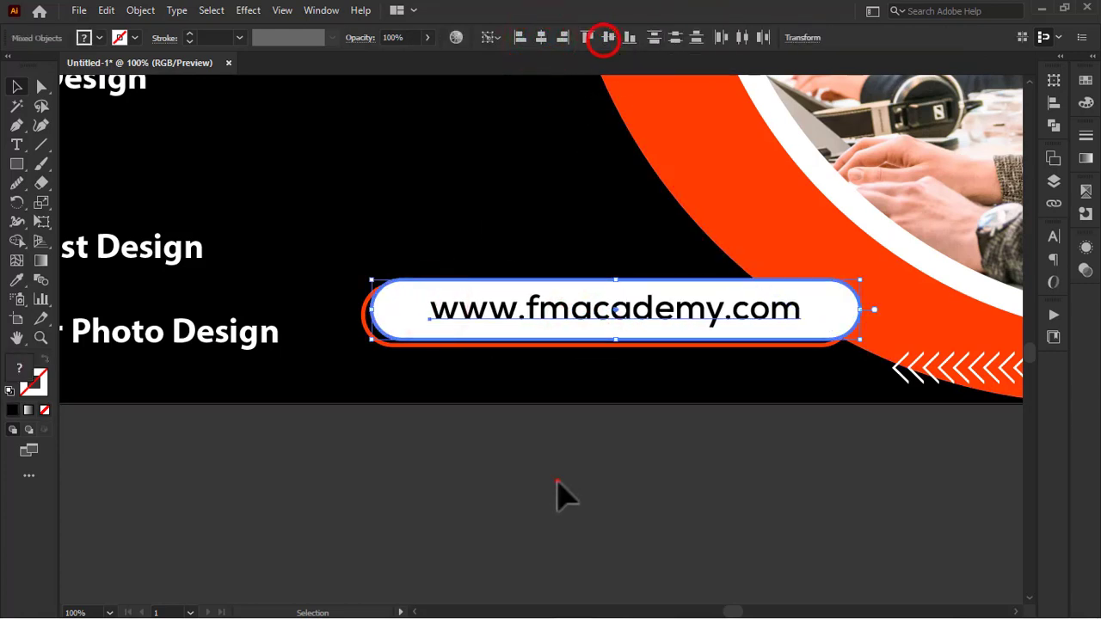
{"action": "left_click", "coordinate": [557, 482]}
Step: Recolour the URL text with the banner's orange using the Eyedropper
{"action": "left_click", "coordinate": [560, 313]}
{"action": "key", "text": "i"}
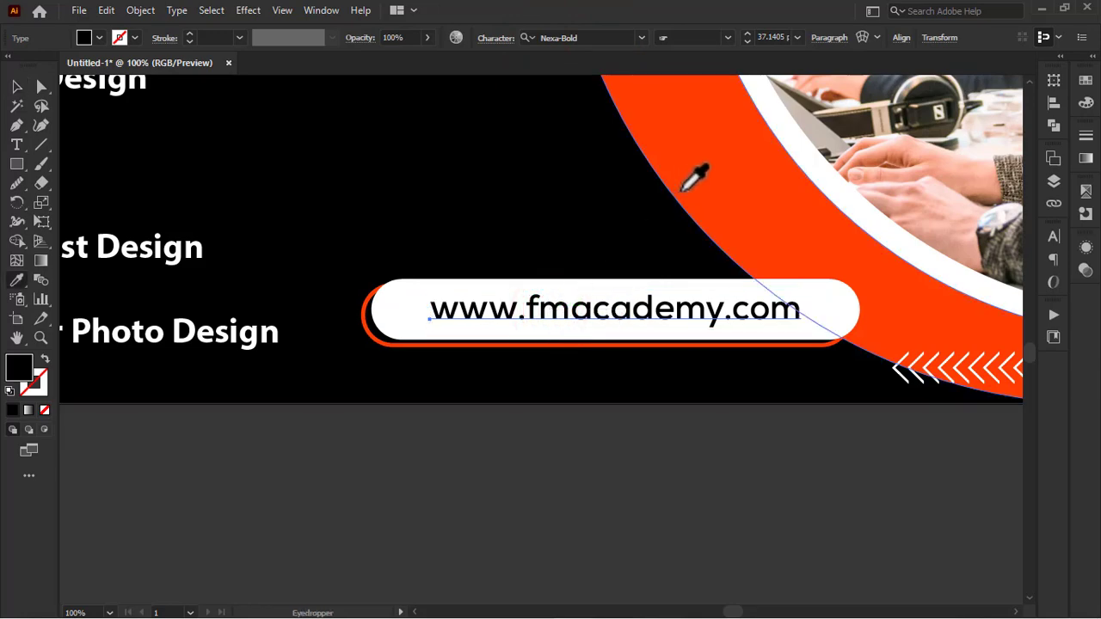
{"action": "left_click", "coordinate": [736, 172]}
{"action": "left_click", "coordinate": [16, 86]}
{"action": "left_click", "coordinate": [439, 484]}
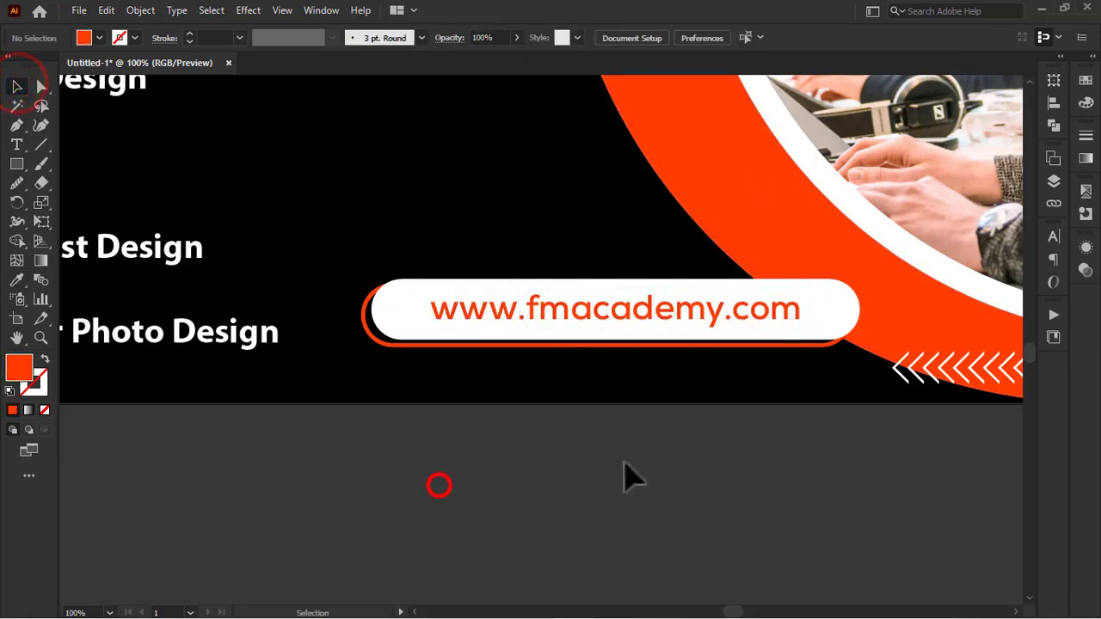
Step: Zoom out and review the whole banner artwork
{"action": "key", "text": "ctrl+minus"}
{"action": "key", "text": "ctrl+minus"}
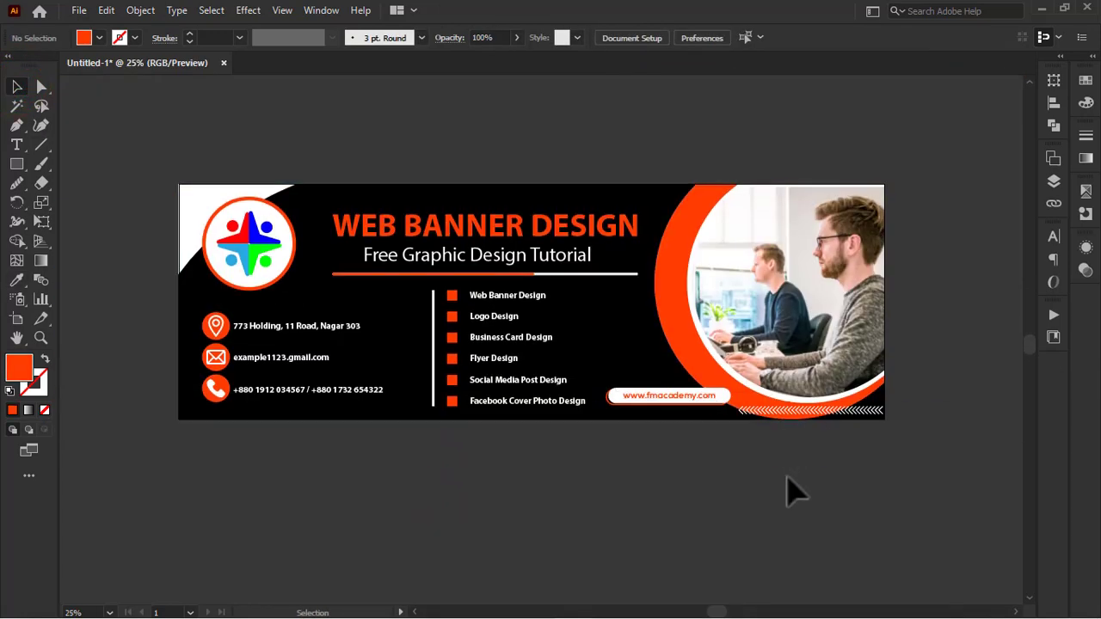
{"action": "left_click_drag", "start_coordinate": [958, 499], "coordinate": [811, 499]}
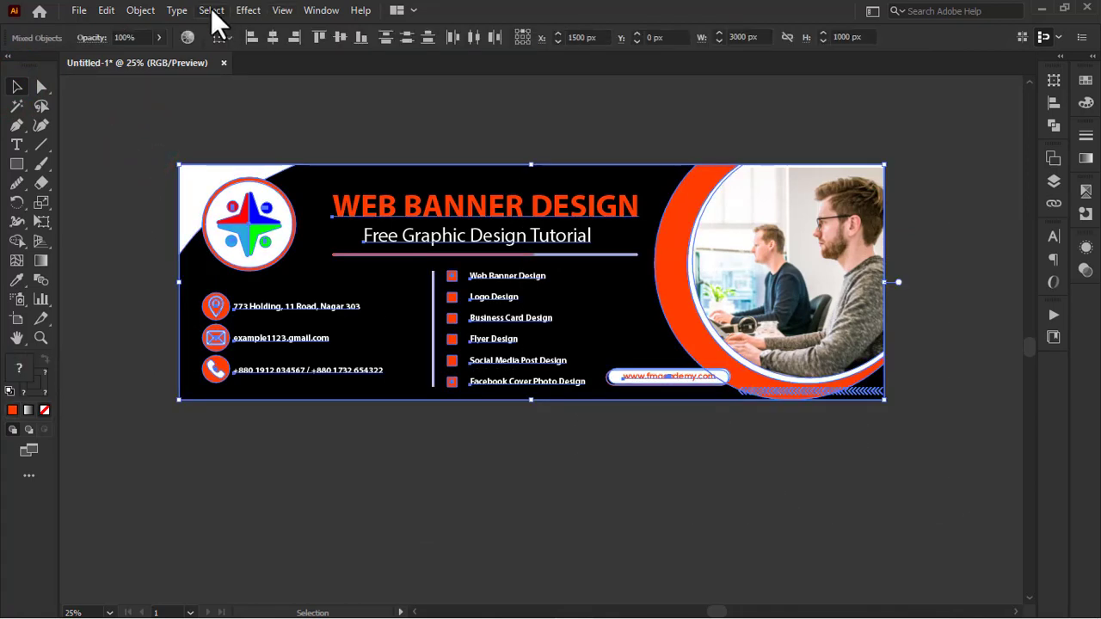
{"action": "left_click", "coordinate": [211, 11]}
{"action": "left_click", "coordinate": [476, 471]}
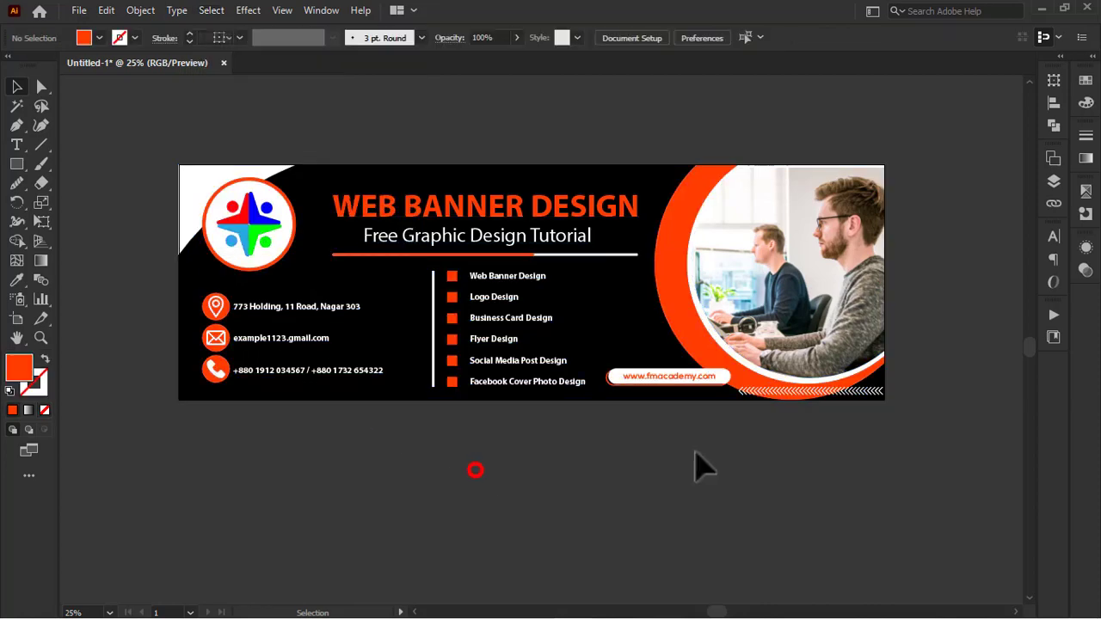
{"action": "scroll", "coordinate": [629, 394], "scroll_direction": "up", "scroll_amount": 4}
{"action": "scroll", "coordinate": [602, 333], "scroll_direction": "up", "scroll_amount": 1}
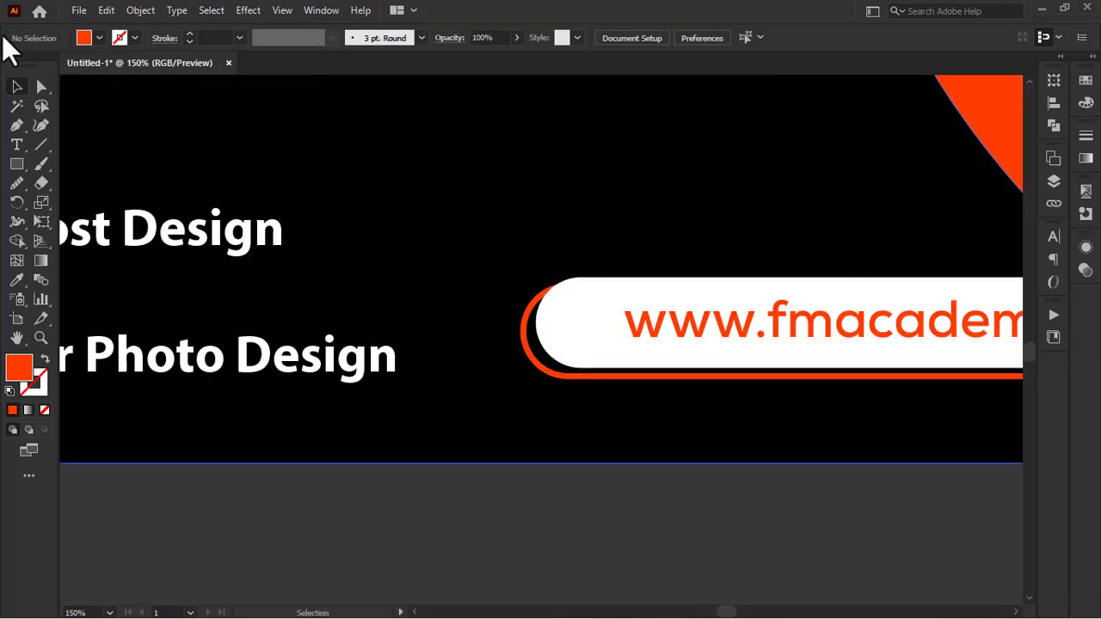
Step: Place the world-wide-web.png globe image and shrink it to about half size
{"action": "left_click", "coordinate": [78, 11]}
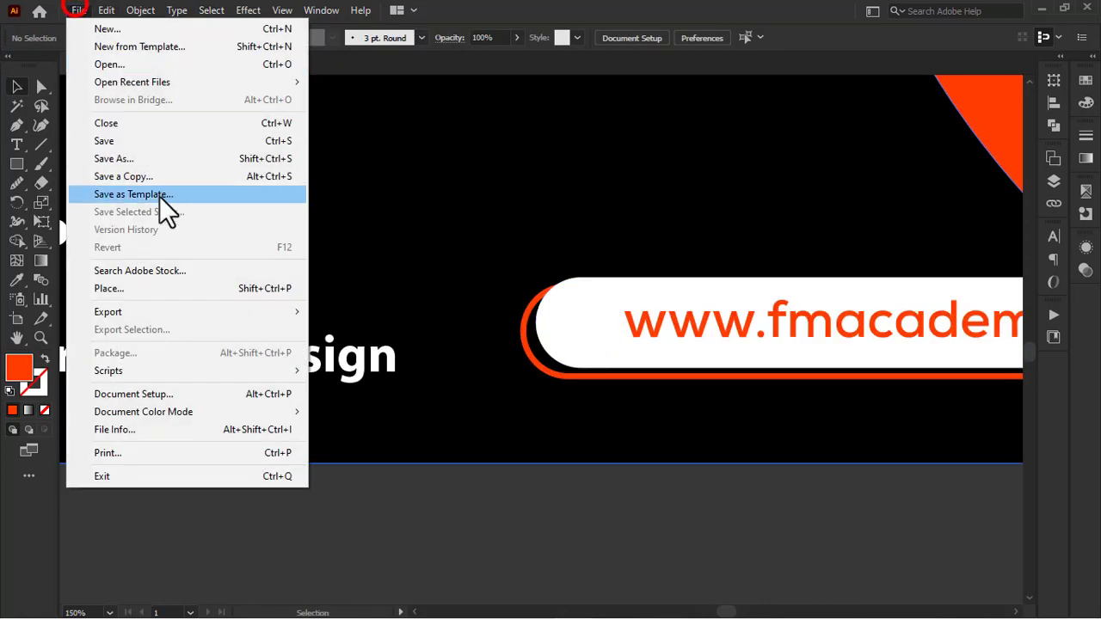
{"action": "left_click", "coordinate": [127, 289]}
{"action": "left_click", "coordinate": [317, 340]}
{"action": "left_click", "coordinate": [972, 558]}
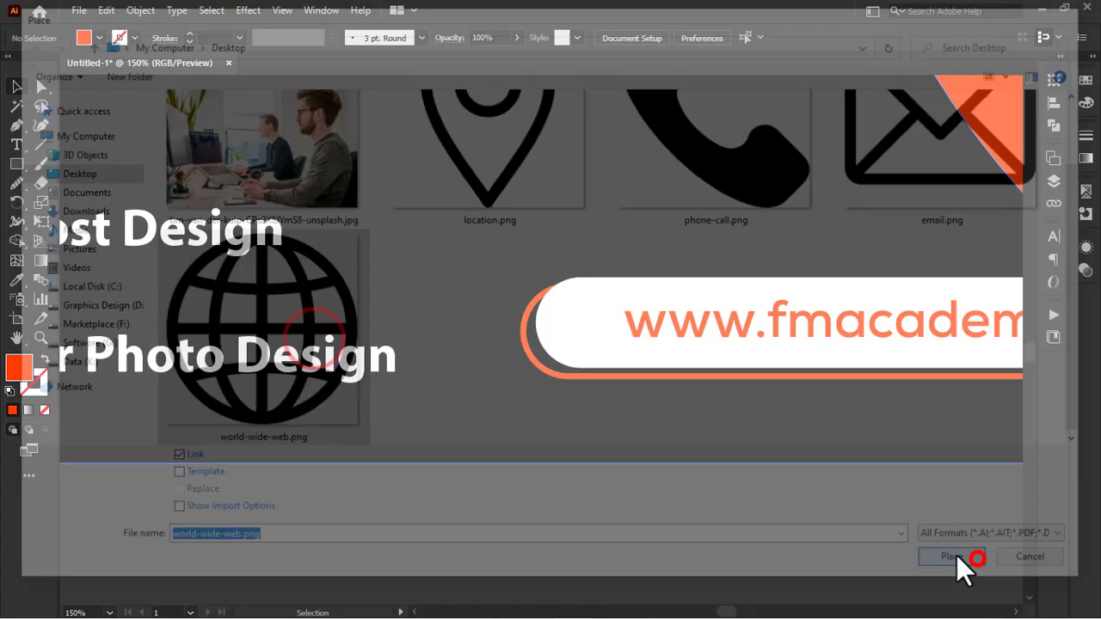
{"action": "left_click", "coordinate": [511, 315]}
{"action": "scroll", "coordinate": [451, 327], "scroll_direction": "down", "scroll_amount": 2}
{"action": "scroll", "coordinate": [456, 370], "scroll_direction": "down", "scroll_amount": 1}
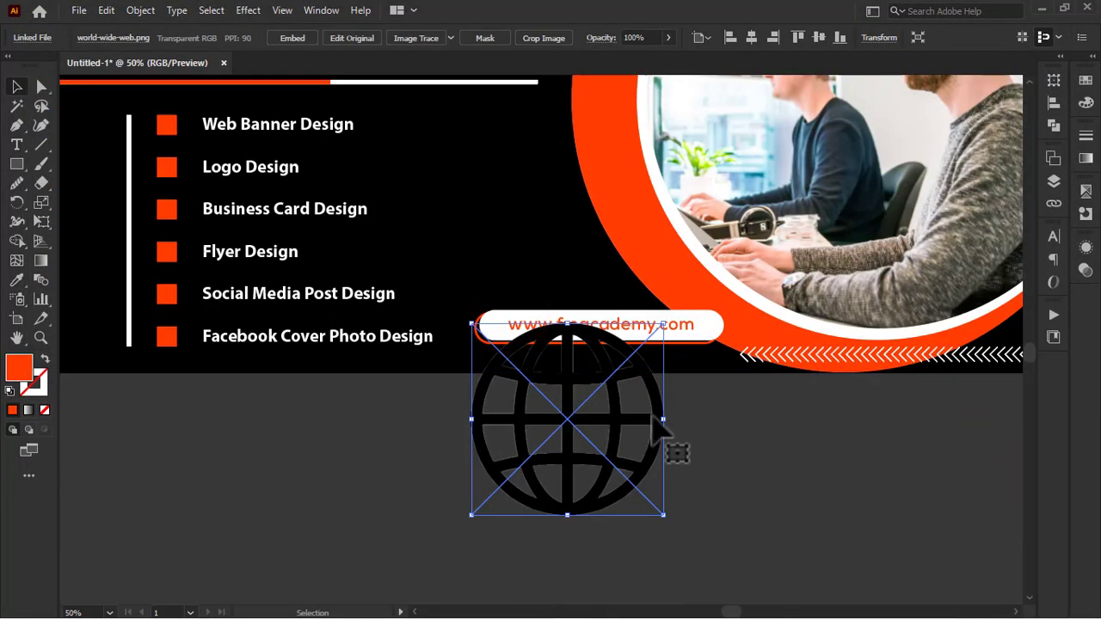
{"action": "left_click_drag", "start_coordinate": [663, 419], "coordinate": [598, 435]}
{"action": "scroll", "coordinate": [568, 422], "scroll_direction": "up", "scroll_amount": 3}
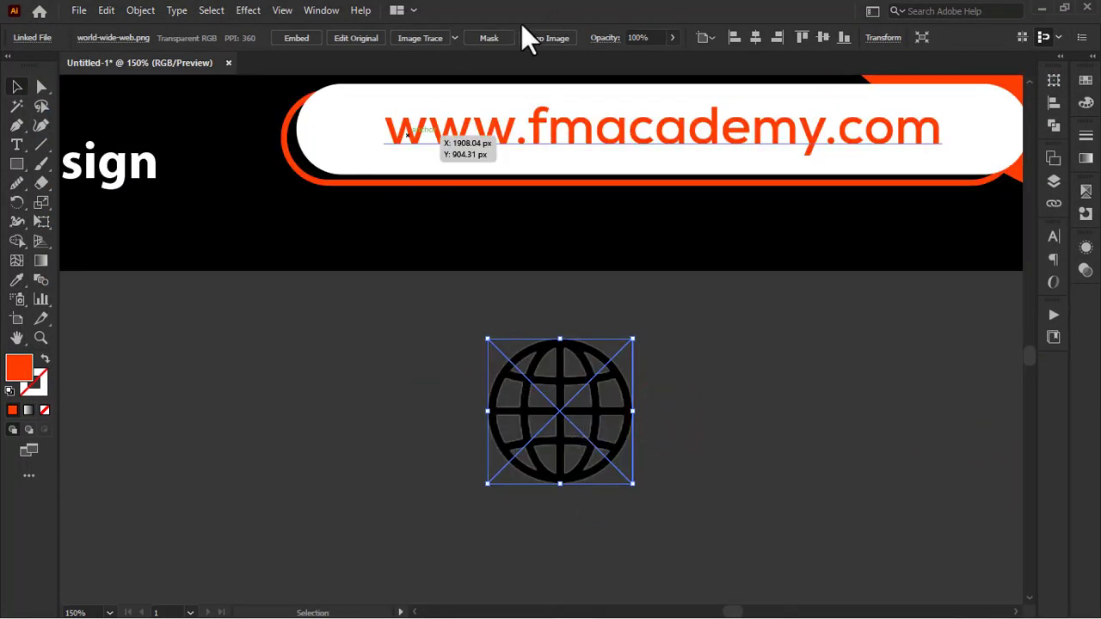
Step: Image Trace and expand the globe into editable paths, then ungroup them
{"action": "left_click", "coordinate": [413, 37]}
{"action": "left_click", "coordinate": [409, 37]}
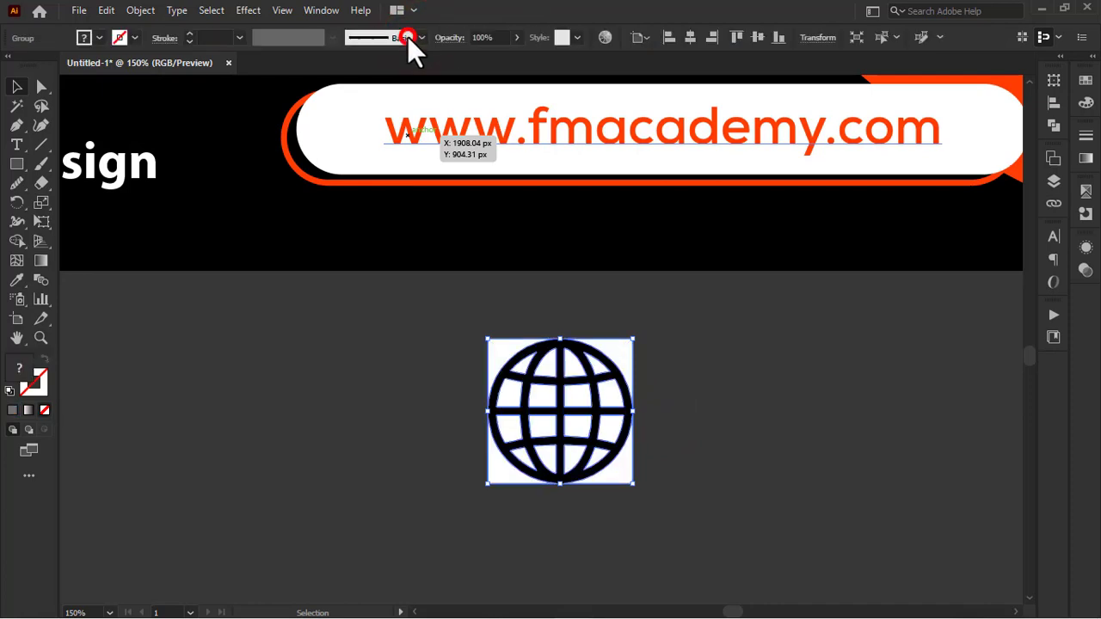
{"action": "right_click", "coordinate": [570, 369]}
{"action": "left_click", "coordinate": [635, 225]}
{"action": "left_click", "coordinate": [740, 401]}
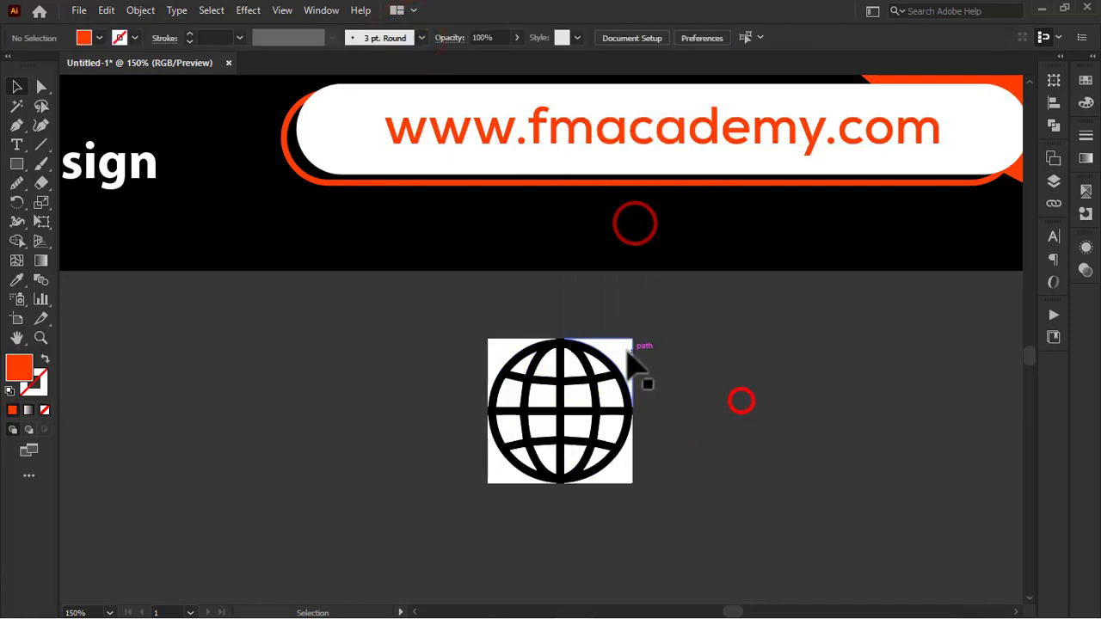
{"action": "left_click_drag", "start_coordinate": [625, 352], "coordinate": [780, 359]}
{"action": "key", "text": "ctrl+z"}
Step: Separate the black globe from its white background pieces and delete the background
{"action": "left_click", "coordinate": [17, 106]}
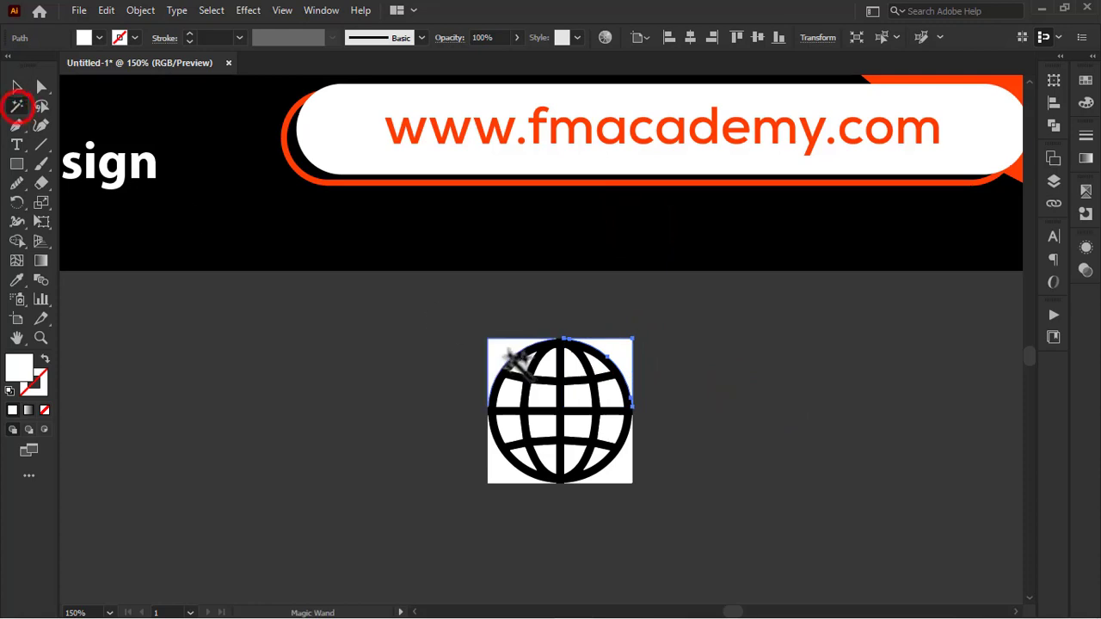
{"action": "left_click", "coordinate": [511, 351]}
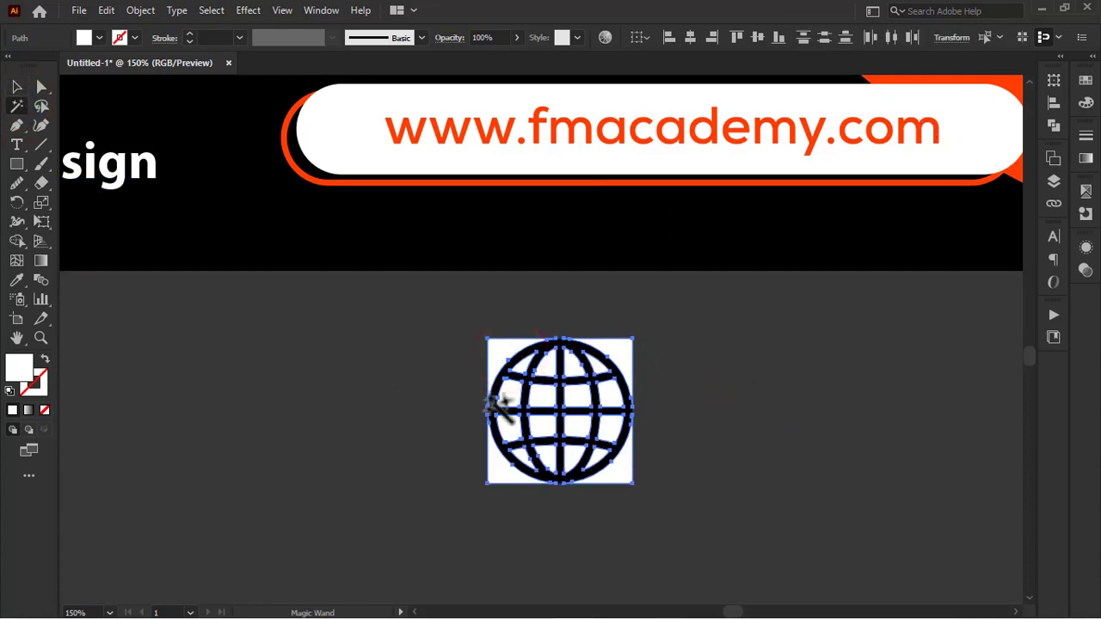
{"action": "left_click", "coordinate": [15, 87]}
{"action": "left_click_drag", "start_coordinate": [535, 380], "coordinate": [817, 406]}
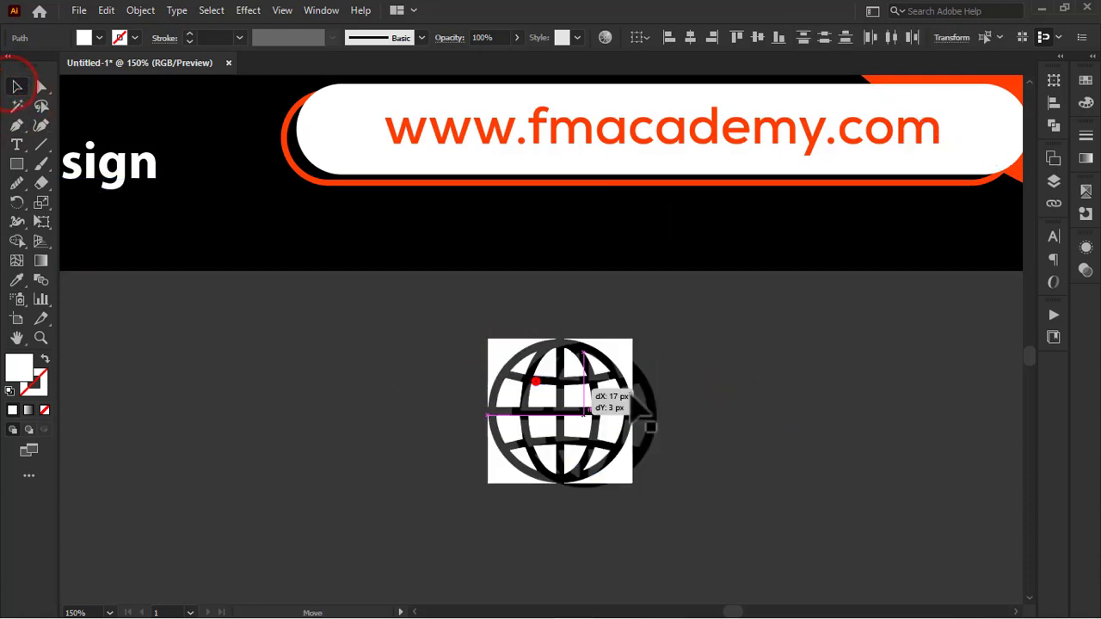
{"action": "left_click", "coordinate": [603, 483]}
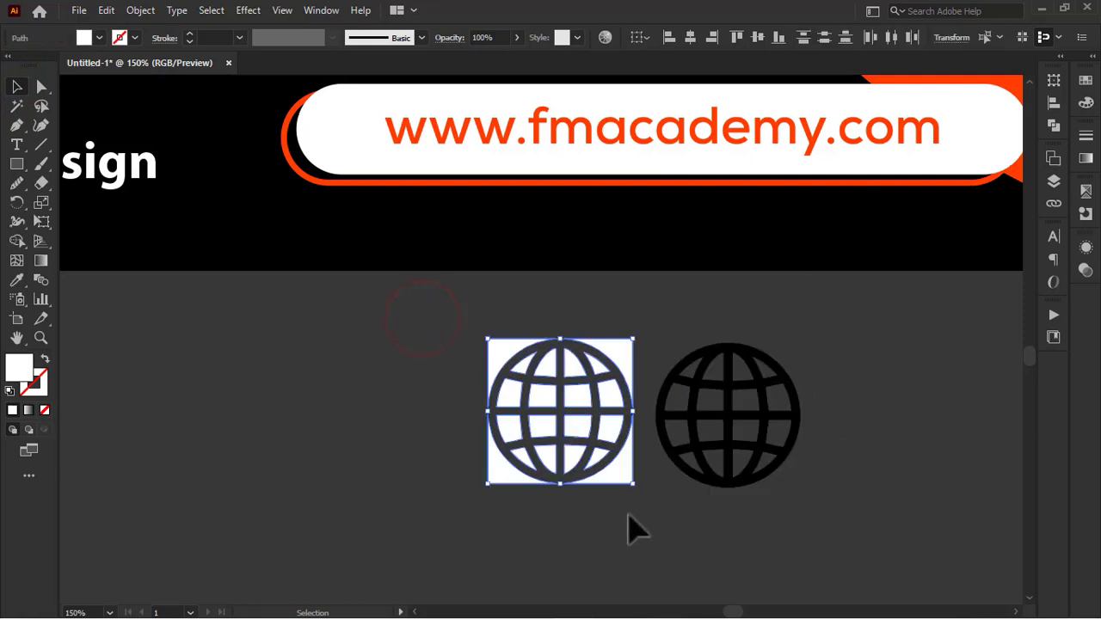
{"action": "key", "text": "Delete"}
Step: Recolour the black globe with the banner's orange using the Eyedropper
{"action": "right_click", "coordinate": [766, 424]}
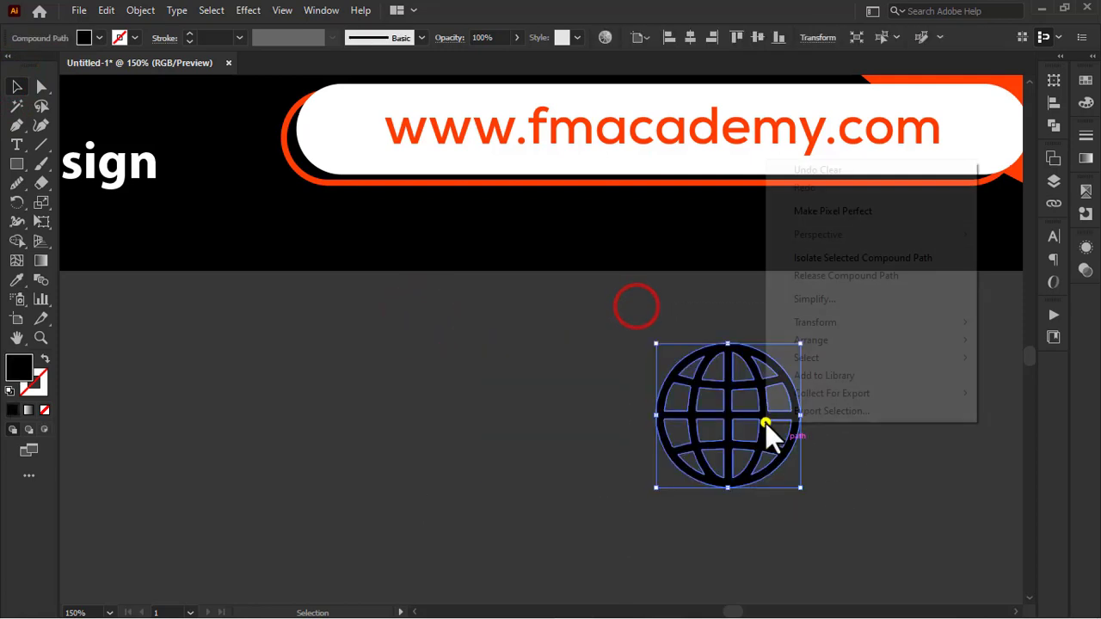
{"action": "left_click", "coordinate": [456, 406]}
{"action": "left_click_drag", "start_coordinate": [583, 336], "coordinate": [866, 517]}
{"action": "key", "text": "i"}
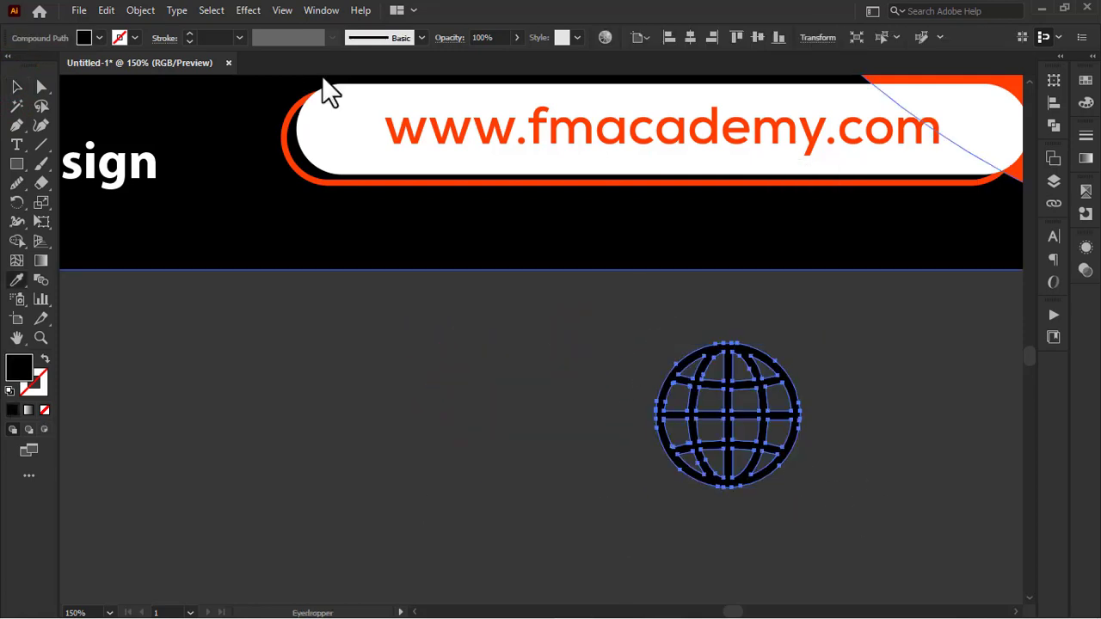
{"action": "left_click", "coordinate": [400, 130]}
{"action": "left_click", "coordinate": [17, 86]}
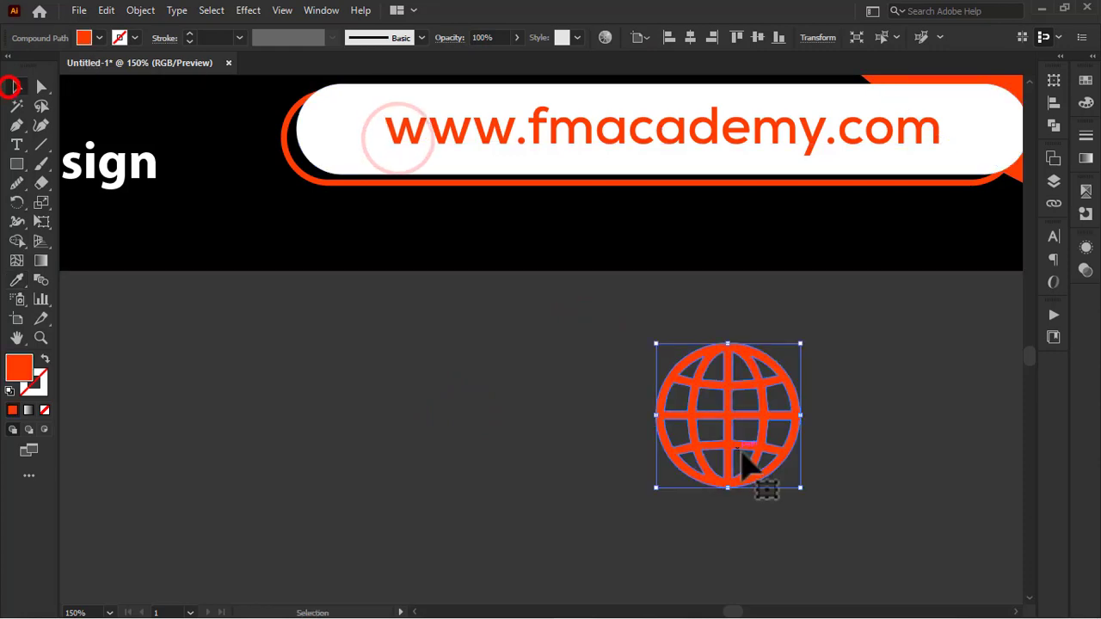
Step: Move the orange globe onto the URL pill and scale it to about 40.4 px
{"action": "left_click_drag", "start_coordinate": [729, 424], "coordinate": [348, 189]}
{"action": "scroll", "coordinate": [340, 223], "scroll_direction": "up", "scroll_amount": 2}
{"action": "scroll", "coordinate": [327, 246], "scroll_direction": "up", "scroll_amount": 3}
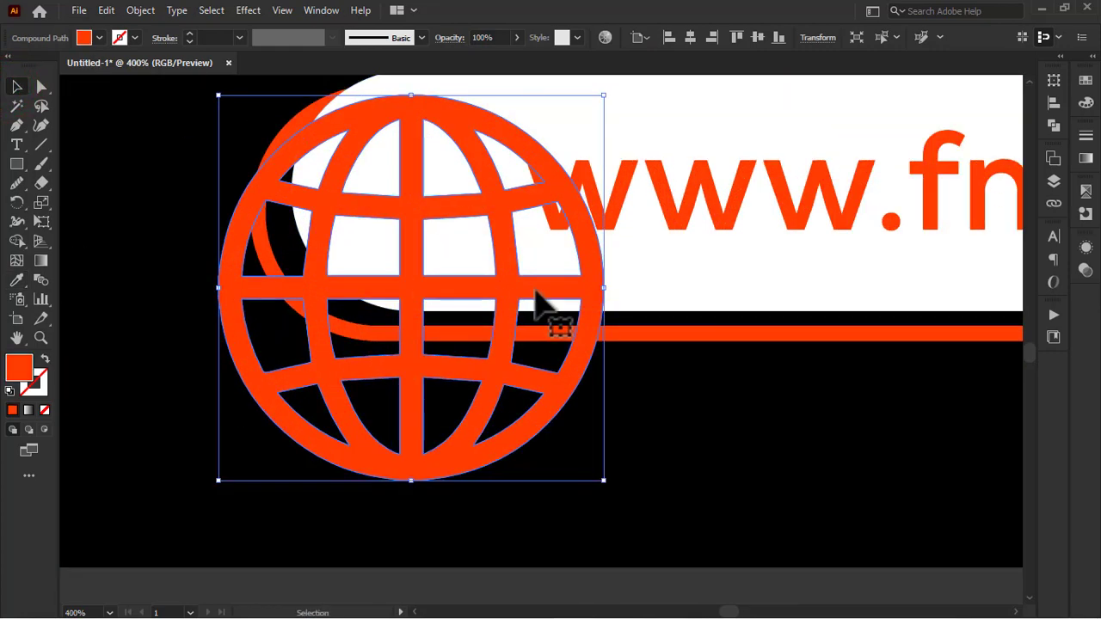
{"action": "mouse_move", "coordinate": [604, 289]}
{"action": "left_mouse_down"}
{"action": "mouse_move", "coordinate": [484, 277]}
{"action": "mouse_move", "coordinate": [479, 215]}
{"action": "mouse_move", "coordinate": [460, 203]}
{"action": "mouse_move", "coordinate": [504, 209]}
{"action": "left_mouse_up"}
{"action": "scroll", "coordinate": [459, 203], "scroll_direction": "down", "scroll_amount": 1}
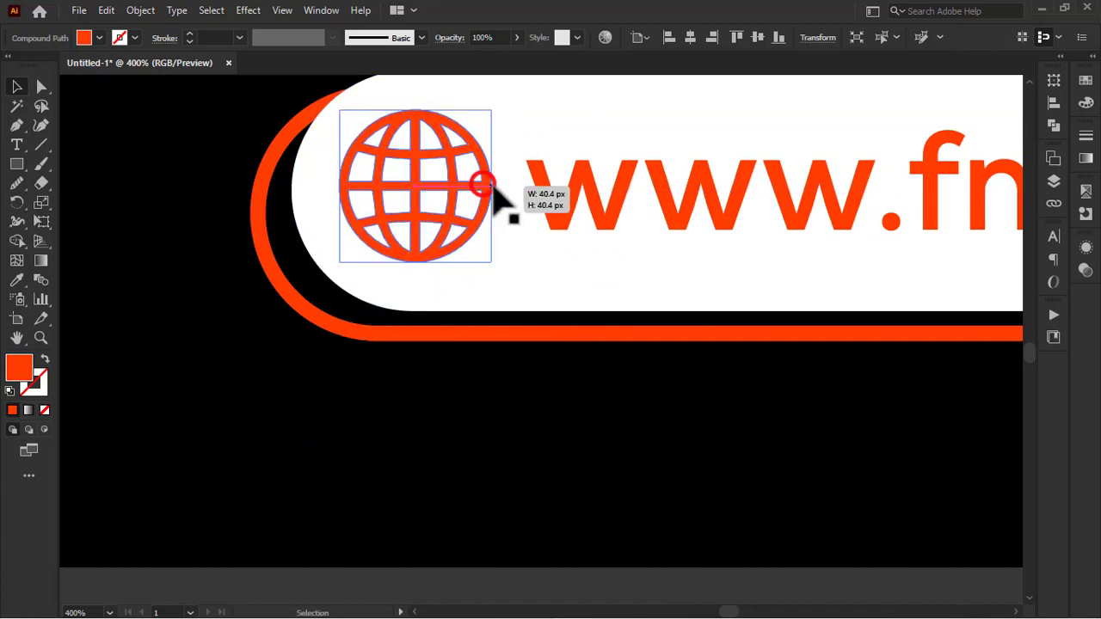
{"action": "scroll", "coordinate": [506, 509], "scroll_direction": "down", "scroll_amount": 2}
{"action": "left_click", "coordinate": [481, 495]}
{"action": "scroll", "coordinate": [473, 492], "scroll_direction": "down", "scroll_amount": 2}
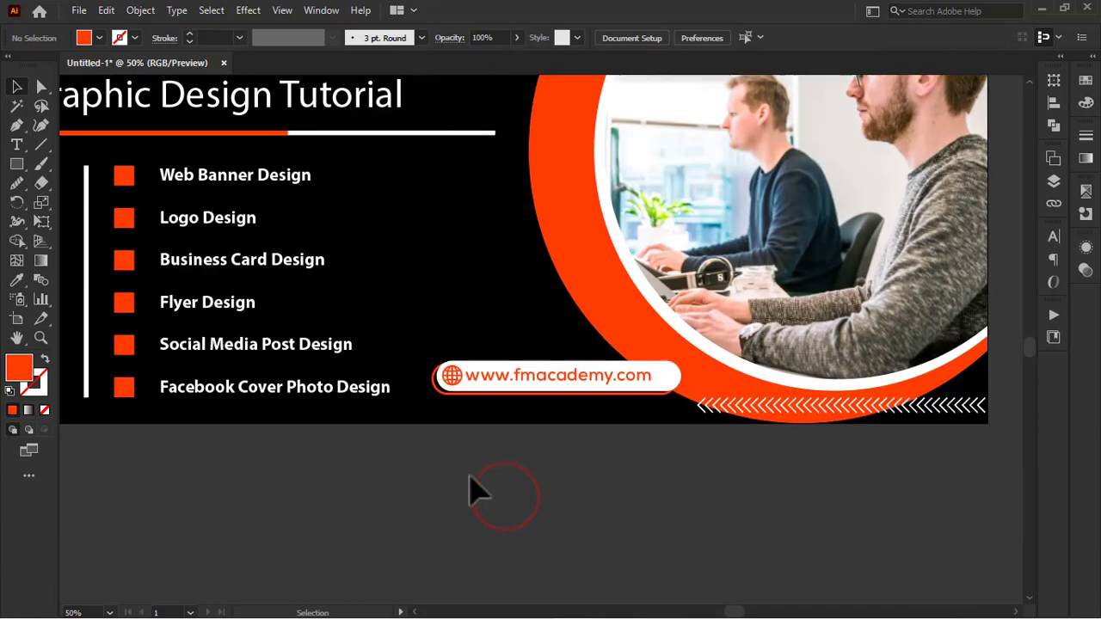
{"action": "scroll", "coordinate": [482, 495], "scroll_direction": "down", "scroll_amount": 2}
{"action": "scroll", "coordinate": [688, 473], "scroll_direction": "down", "scroll_amount": 1}
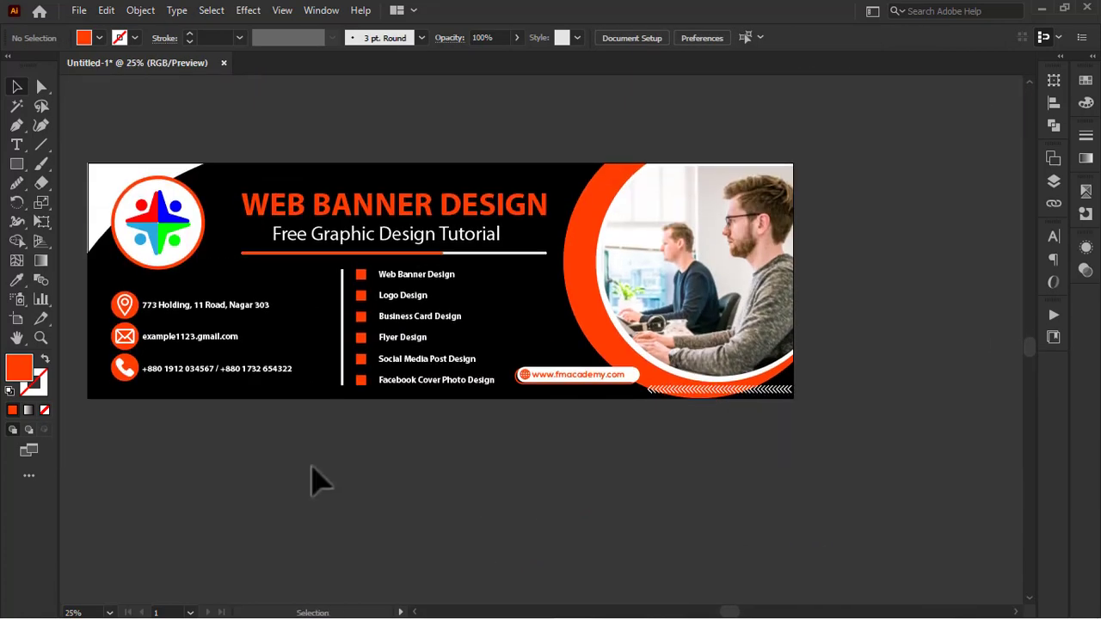
Step: Draw a horizontal straight line above the WEB BANNER DESIGN heading
{"action": "scroll", "coordinate": [313, 470], "scroll_direction": "down", "scroll_amount": 1}
{"action": "left_click", "coordinate": [18, 164]}
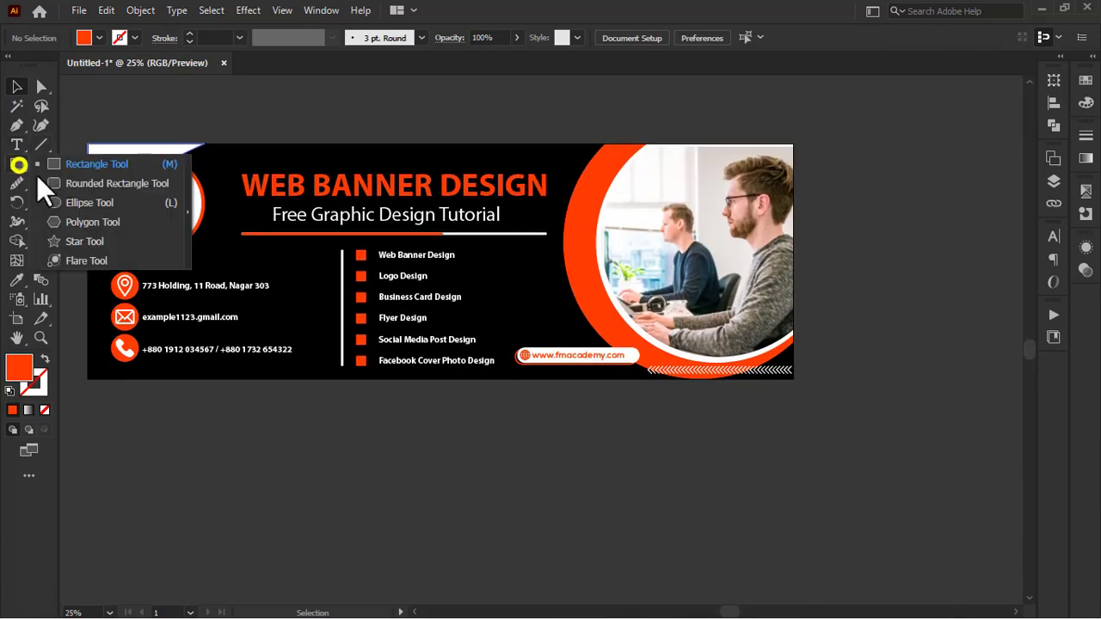
{"action": "left_click", "coordinate": [89, 203]}
{"action": "scroll", "coordinate": [554, 307], "scroll_direction": "up", "scroll_amount": 1}
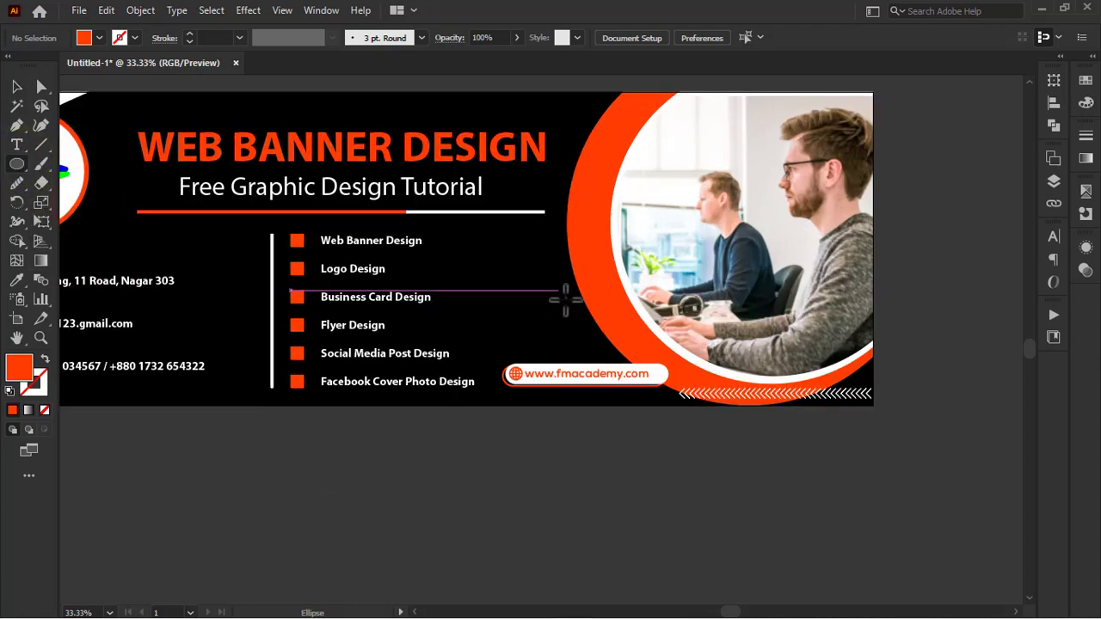
{"action": "scroll", "coordinate": [517, 297], "scroll_direction": "up", "scroll_amount": 3}
{"action": "scroll", "coordinate": [562, 253], "scroll_direction": "up", "scroll_amount": 1}
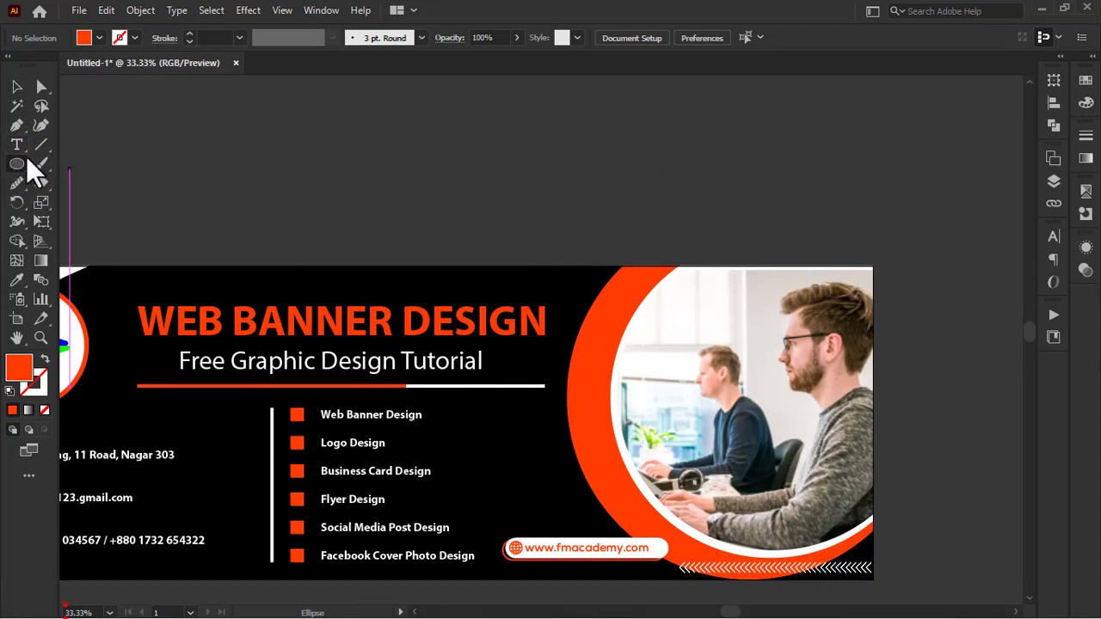
{"action": "left_click", "coordinate": [40, 145]}
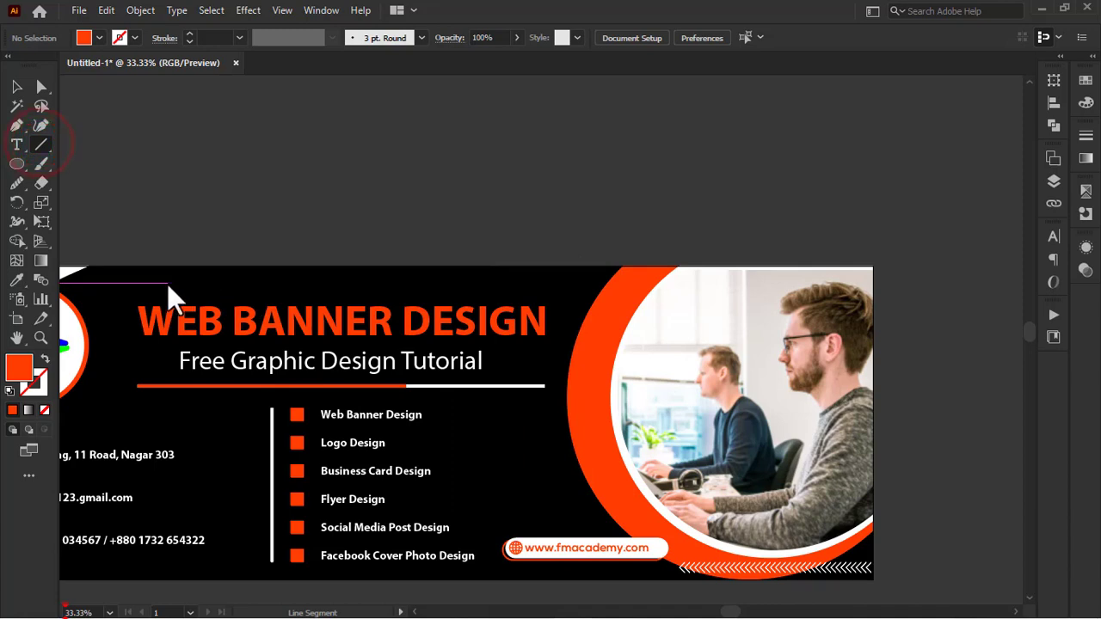
{"action": "left_click_drag", "start_coordinate": [167, 283], "coordinate": [510, 283]}
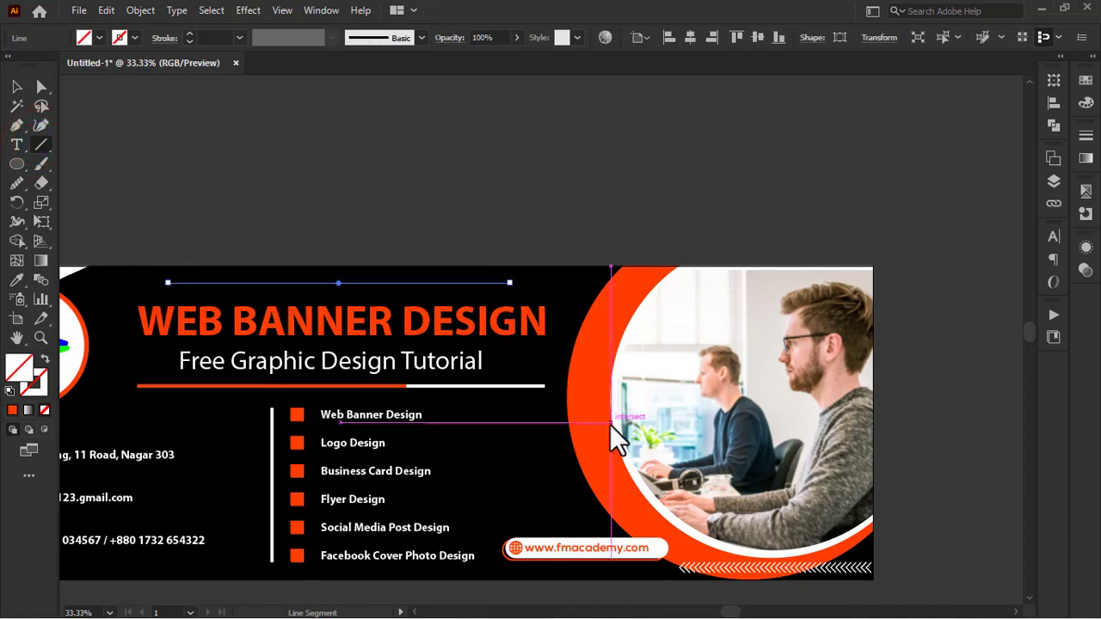
Step: Give the line a white 10 pt stroke
{"action": "key", "text": "i"}
{"action": "left_click", "coordinate": [632, 472]}
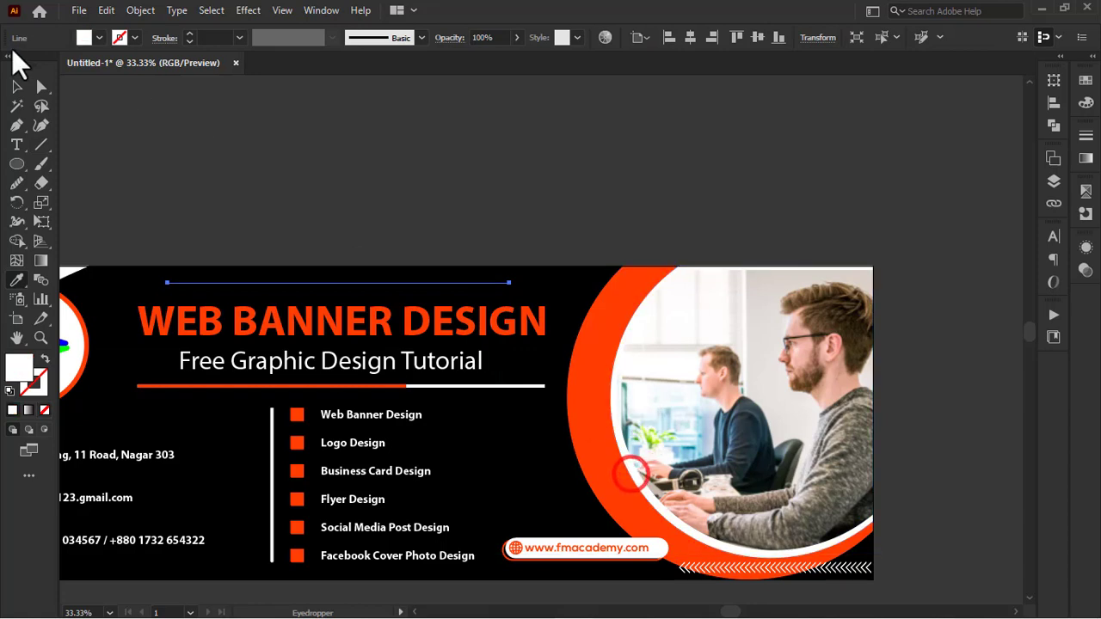
{"action": "left_click", "coordinate": [44, 360]}
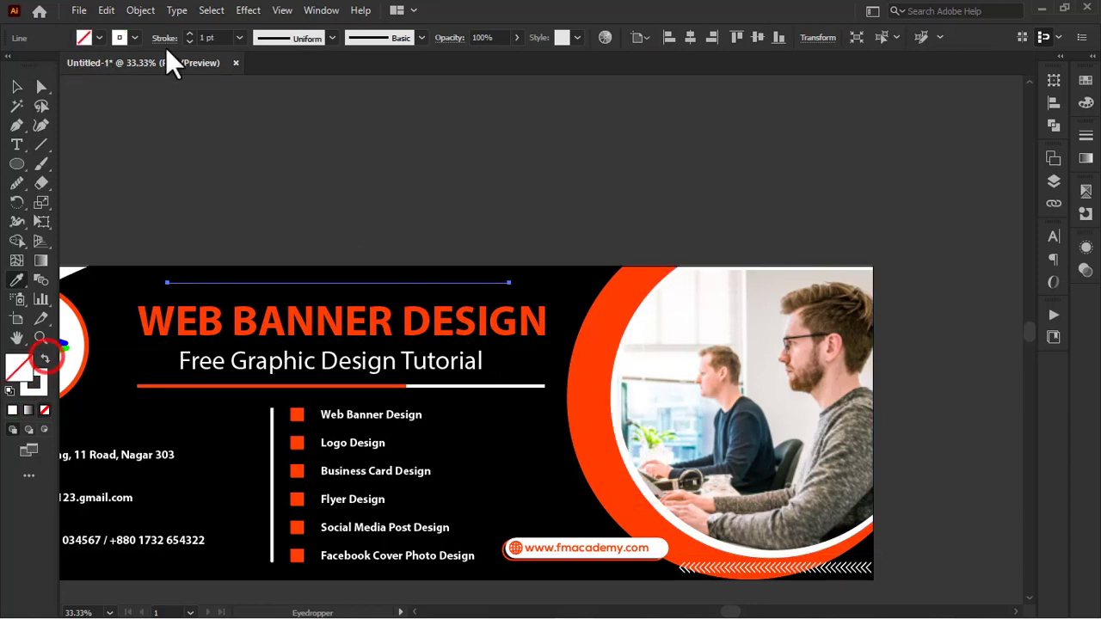
{"action": "left_click", "coordinate": [240, 38]}
{"action": "left_click", "coordinate": [261, 261]}
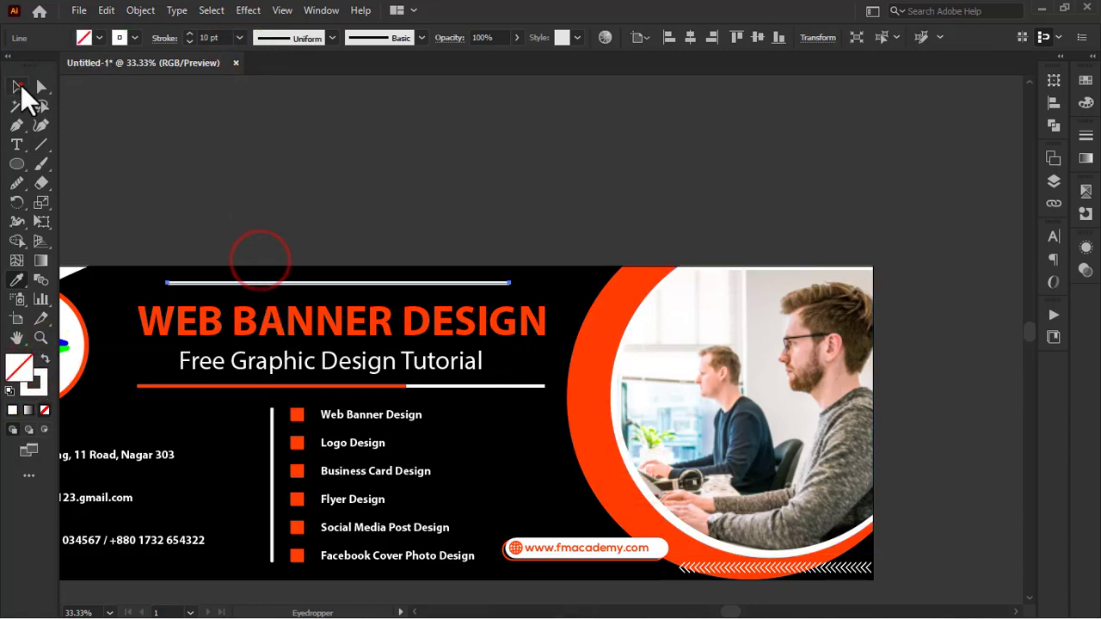
{"action": "left_click", "coordinate": [18, 87]}
Step: Preview Pucker & Bloat and Tweak distortions on the line, cancelling each
{"action": "left_click", "coordinate": [247, 10]}
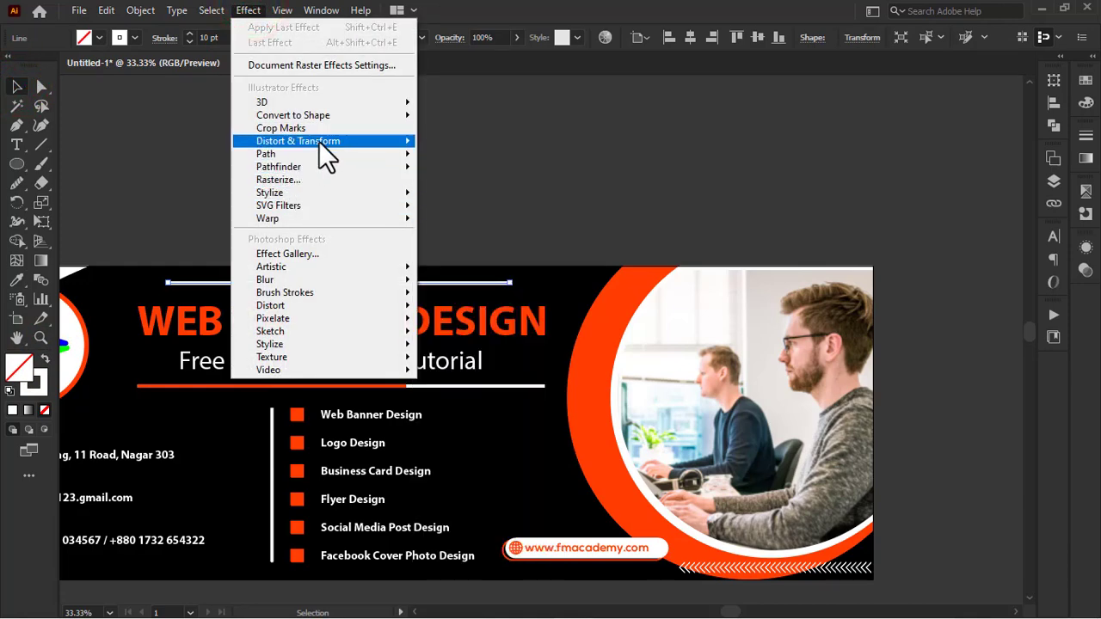
{"action": "left_click", "coordinate": [470, 158]}
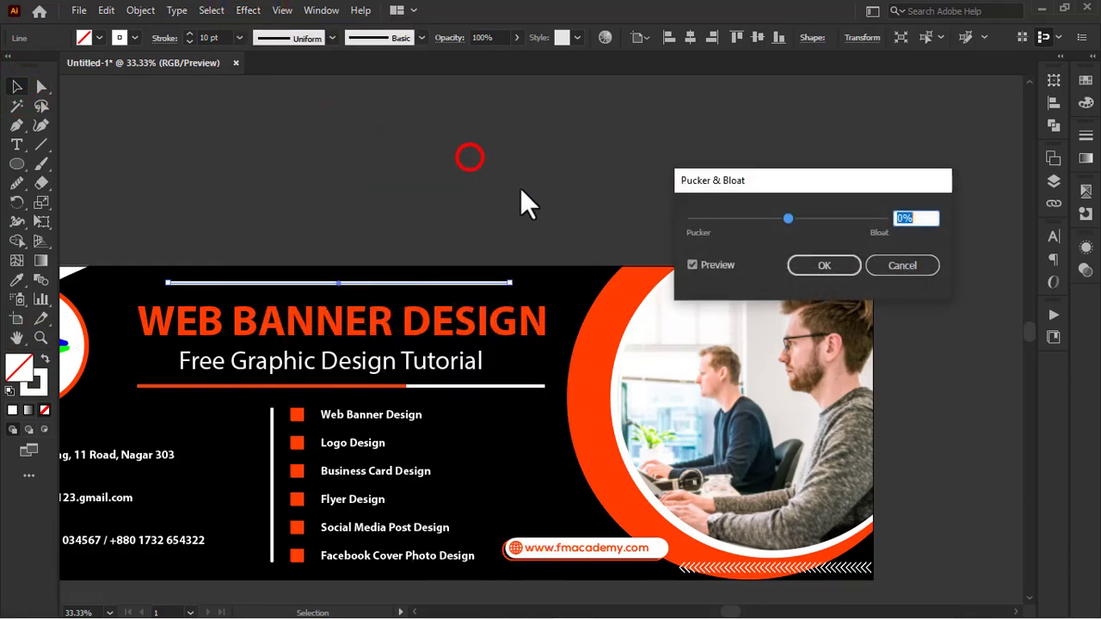
{"action": "left_click", "coordinate": [883, 268]}
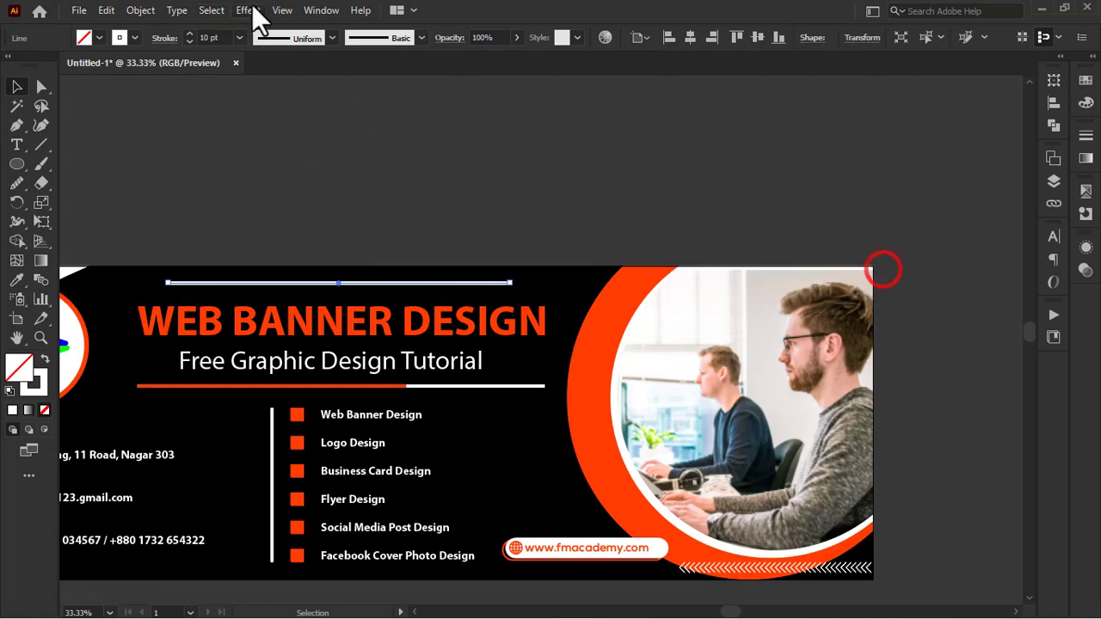
{"action": "left_click", "coordinate": [247, 10]}
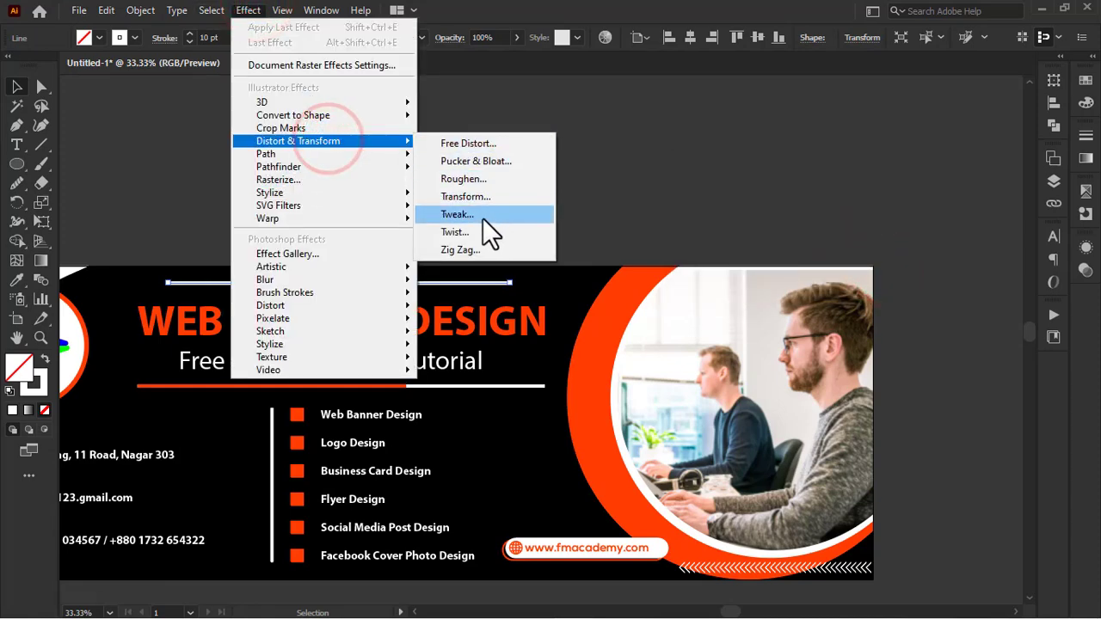
{"action": "left_click", "coordinate": [467, 214]}
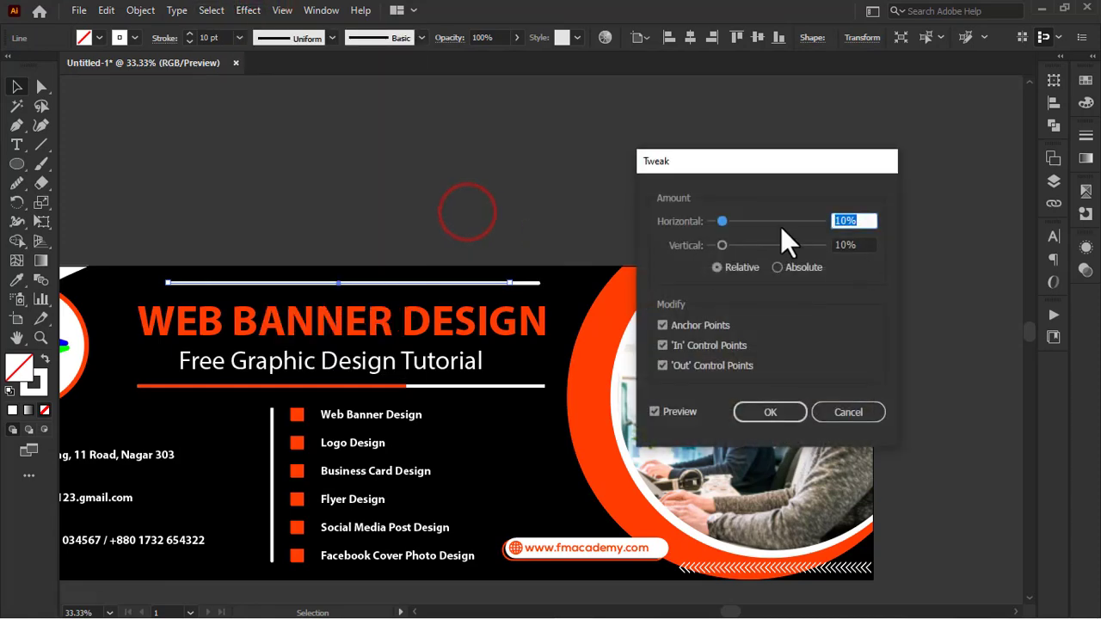
{"action": "left_click", "coordinate": [745, 223]}
{"action": "left_click", "coordinate": [850, 412]}
{"action": "left_click", "coordinate": [248, 10]}
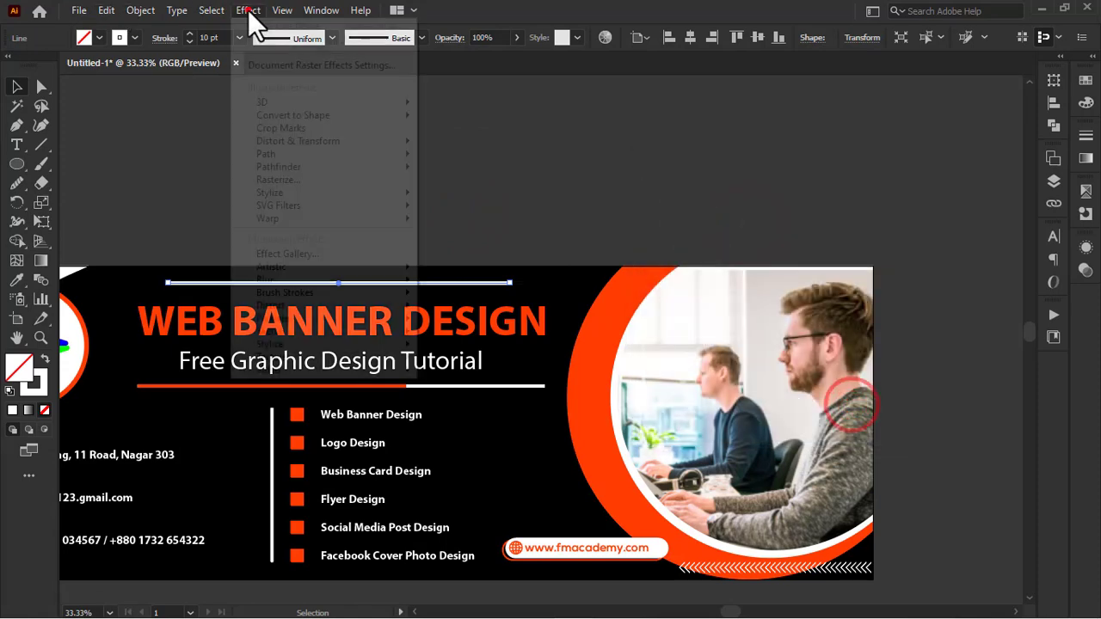
{"action": "mouse_move", "coordinate": [297, 141]}
{"action": "left_click", "coordinate": [473, 217]}
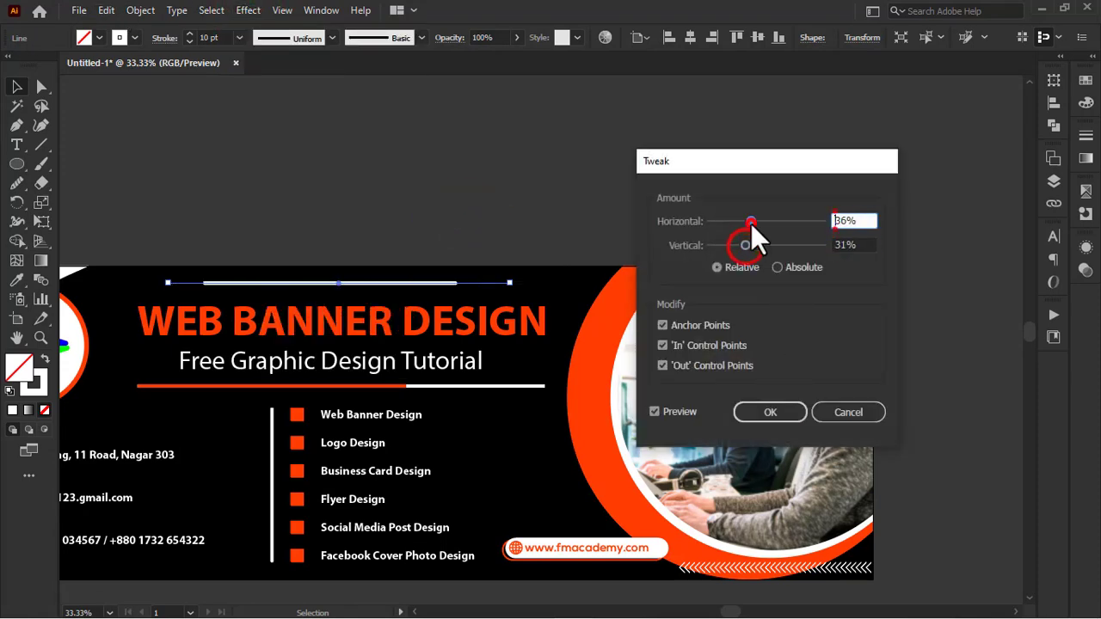
{"action": "left_click", "coordinate": [832, 406]}
{"action": "left_click", "coordinate": [248, 11]}
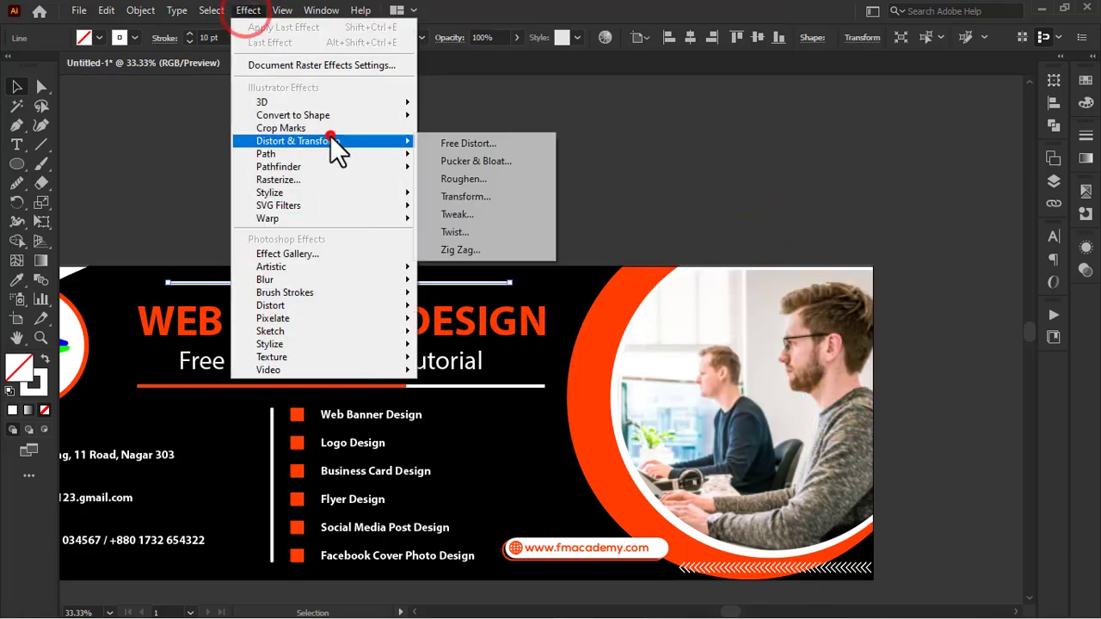
{"action": "left_click", "coordinate": [469, 216]}
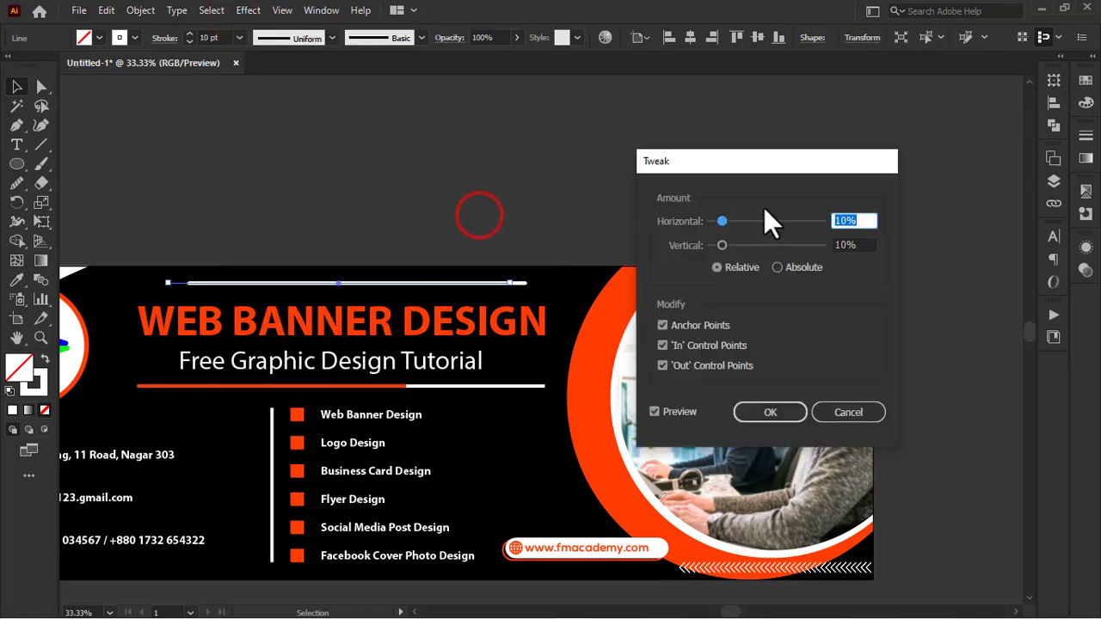
{"action": "left_click", "coordinate": [849, 412]}
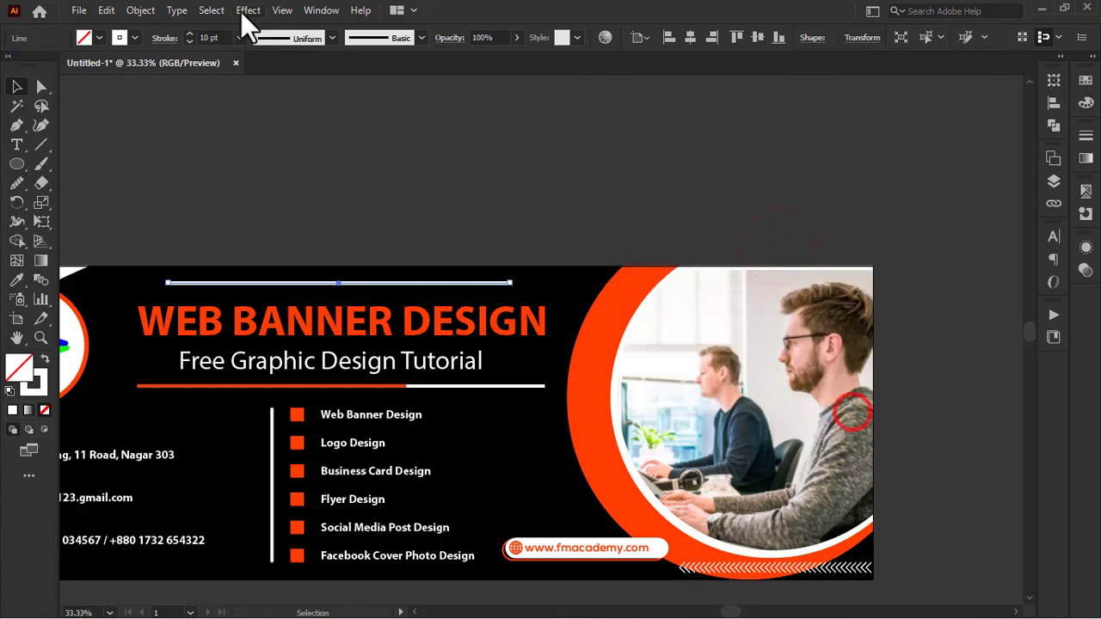
Step: Try Tweak again and preview a 15° Twist, cancelling to keep the line straight
{"action": "left_click", "coordinate": [248, 10]}
{"action": "left_click", "coordinate": [333, 133]}
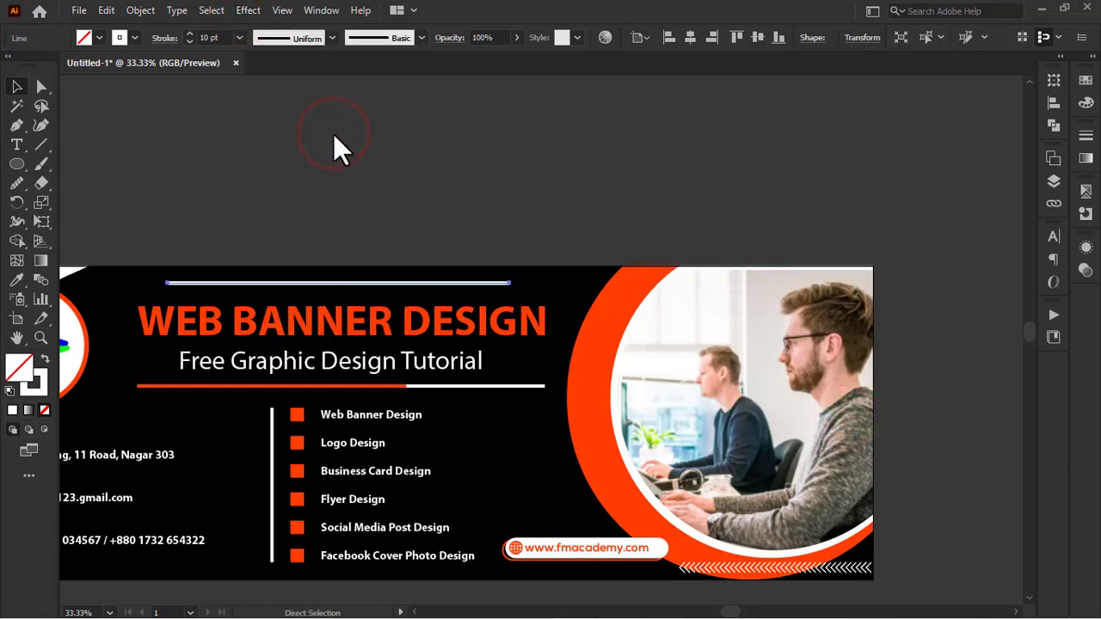
{"action": "left_click", "coordinate": [248, 11]}
{"action": "left_click", "coordinate": [378, 141]}
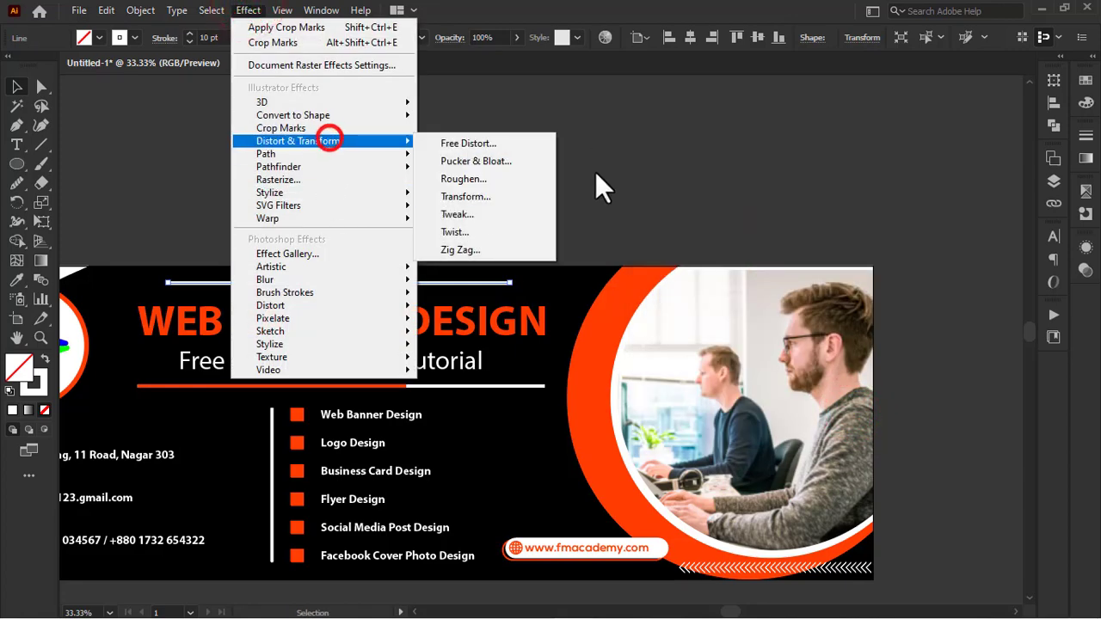
{"action": "left_click", "coordinate": [474, 216]}
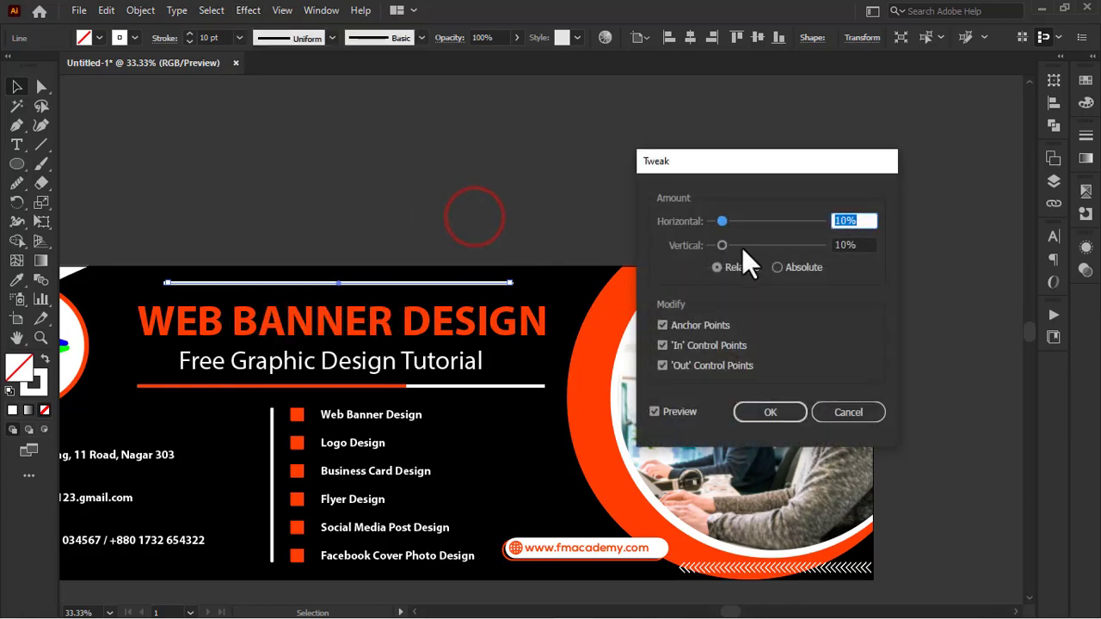
{"action": "left_click", "coordinate": [848, 412]}
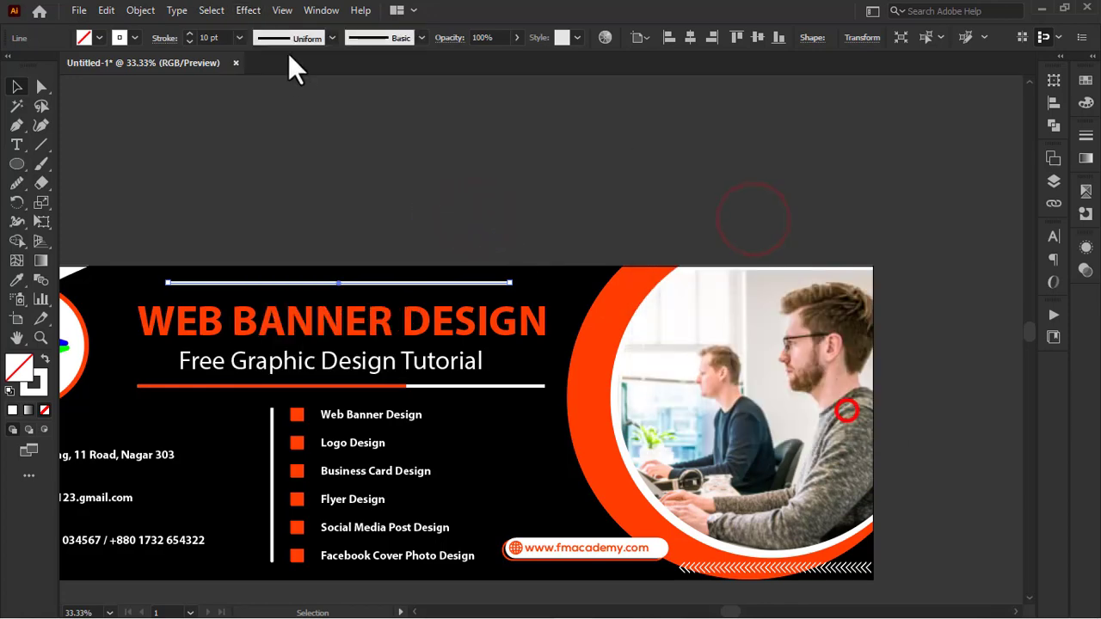
{"action": "left_click", "coordinate": [259, 8]}
{"action": "mouse_move", "coordinate": [298, 141]}
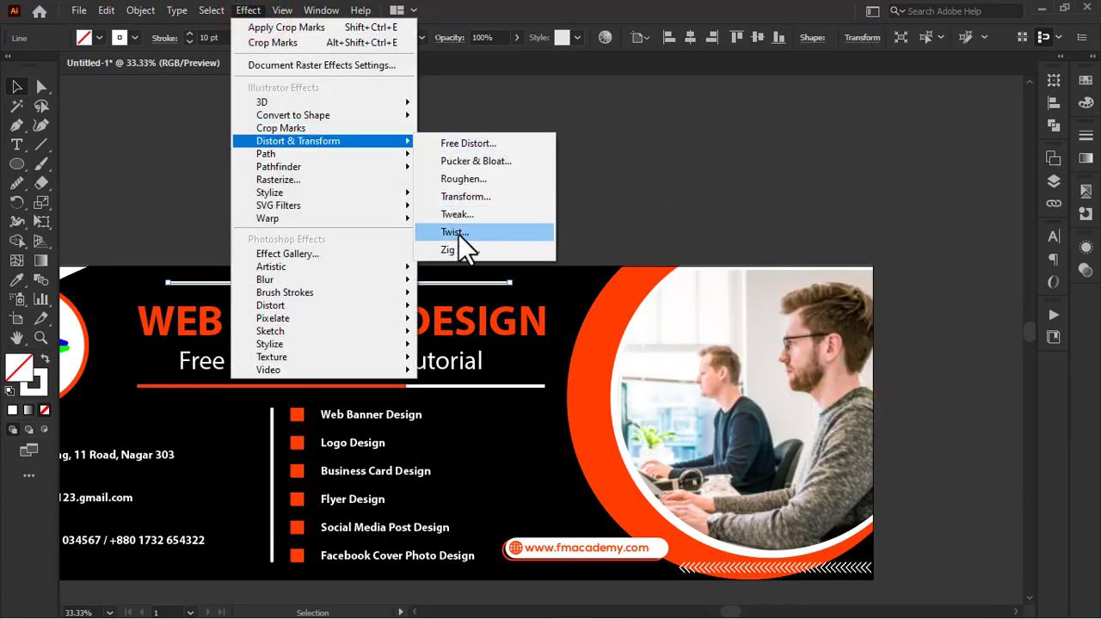
{"action": "left_click", "coordinate": [459, 232]}
{"action": "left_click", "coordinate": [677, 288]}
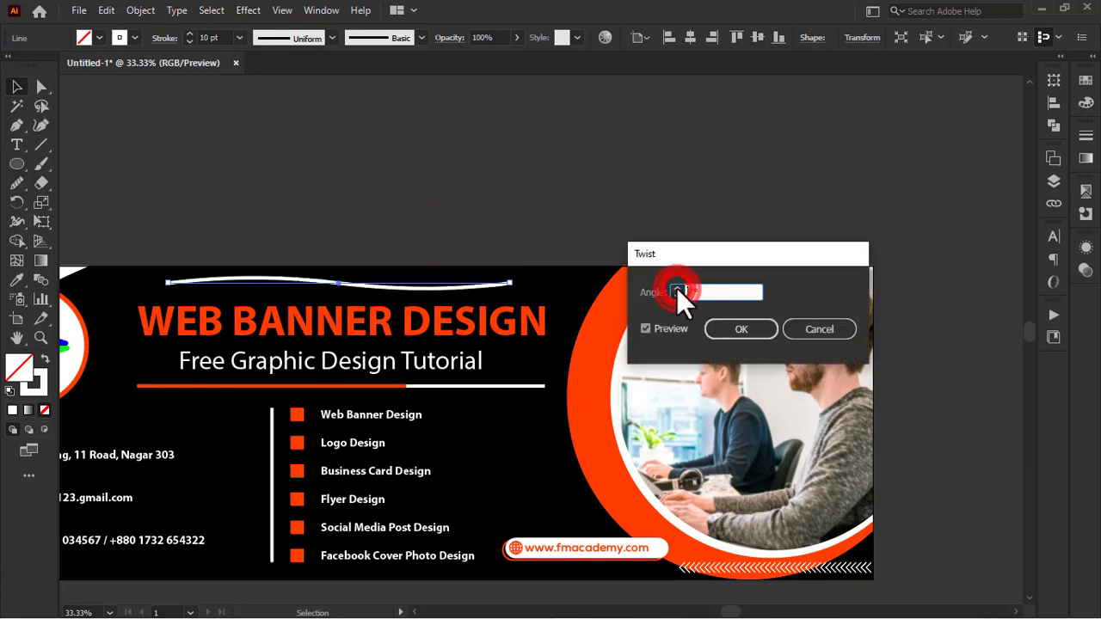
{"action": "type", "text": "15"}
{"action": "left_click", "coordinate": [675, 288]}
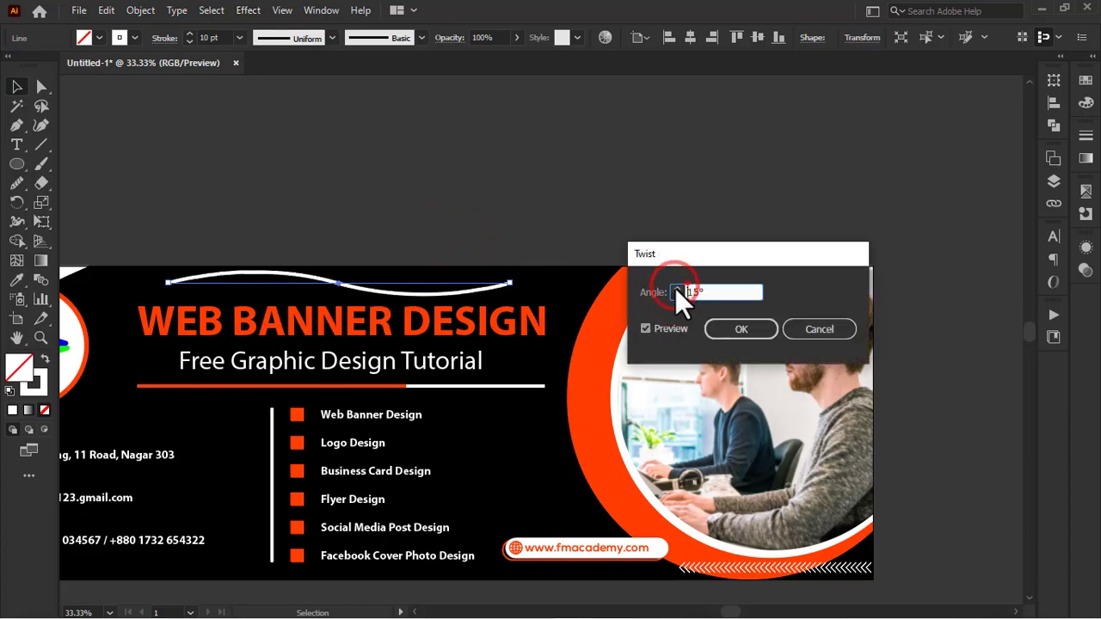
{"action": "left_click", "coordinate": [807, 331]}
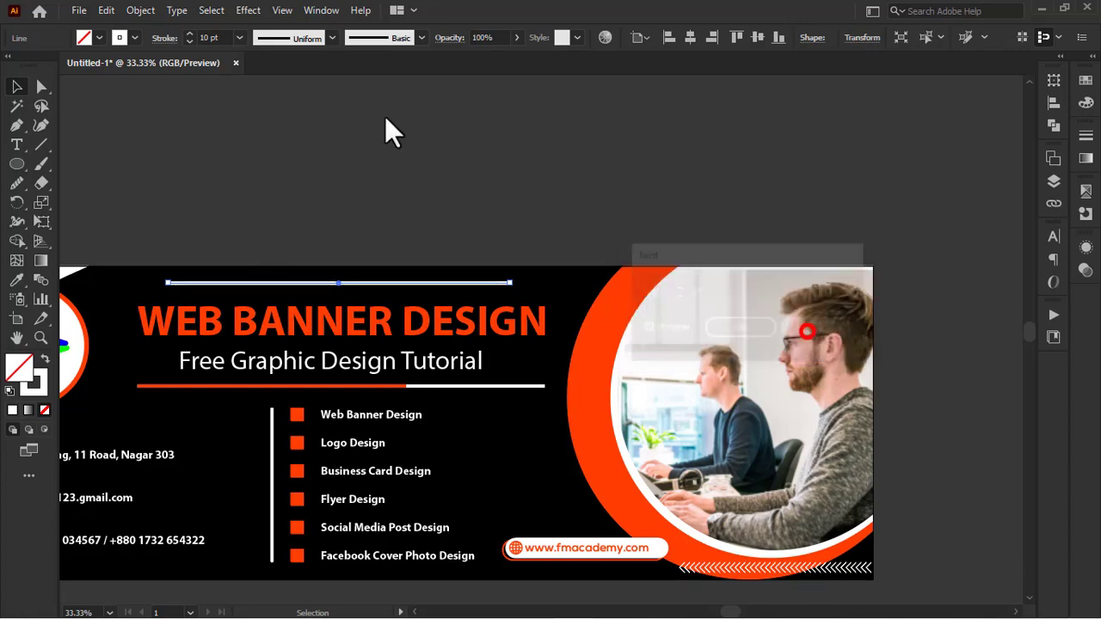
{"action": "left_click", "coordinate": [247, 11]}
Step: Apply a smooth Zig Zag (31 px, 22 ridges) to the line and thin its stroke
{"action": "left_click", "coordinate": [318, 140]}
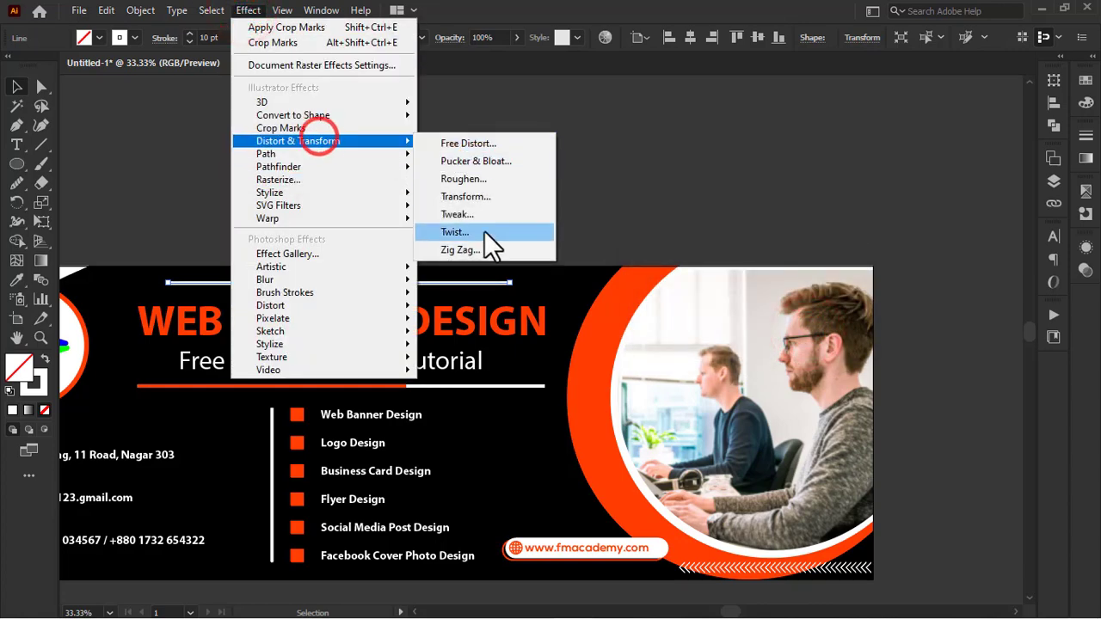
{"action": "left_click", "coordinate": [465, 250]}
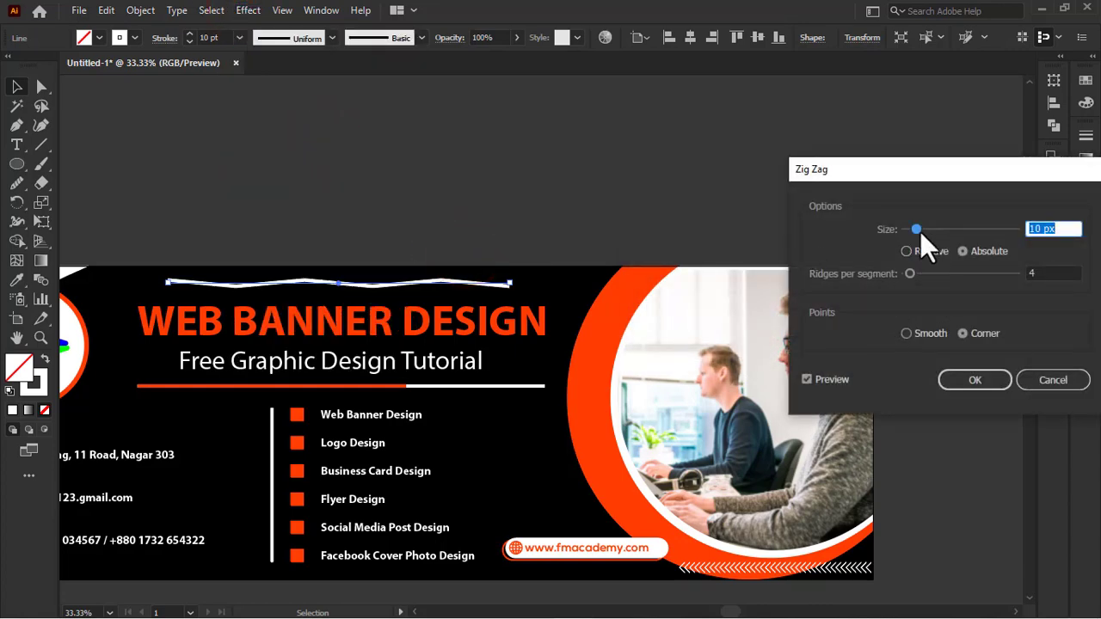
{"action": "left_click_drag", "start_coordinate": [918, 229], "coordinate": [937, 229]}
{"action": "mouse_move", "coordinate": [911, 273]}
{"action": "left_mouse_down"}
{"action": "mouse_move", "coordinate": [939, 274]}
{"action": "mouse_move", "coordinate": [929, 274]}
{"action": "left_mouse_up"}
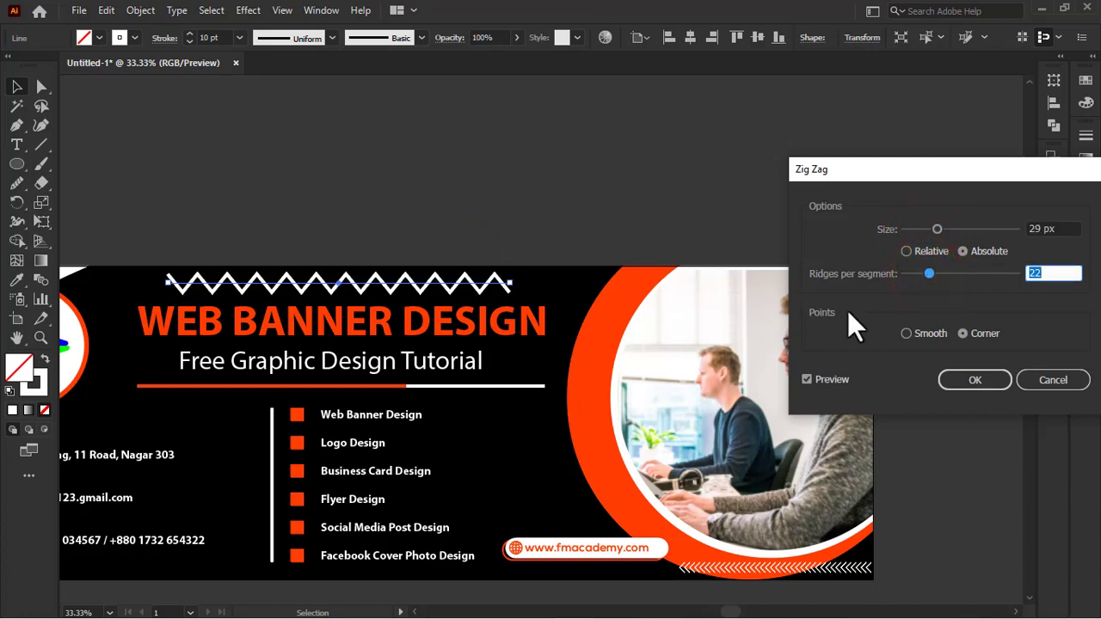
{"action": "left_click", "coordinate": [907, 333]}
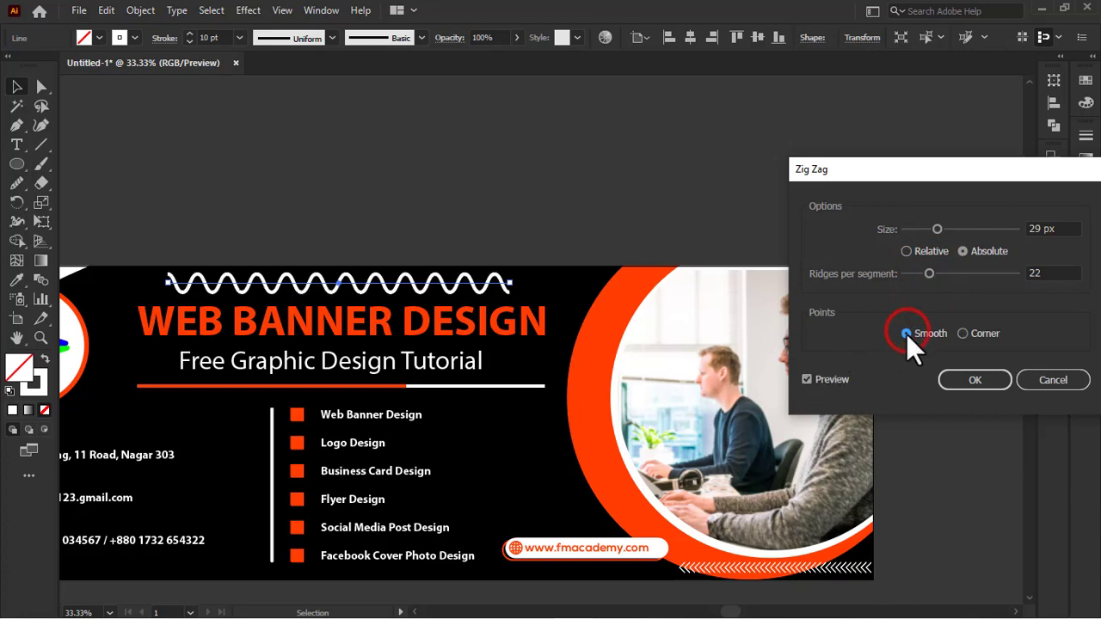
{"action": "mouse_move", "coordinate": [937, 230]}
{"action": "left_mouse_down"}
{"action": "mouse_move", "coordinate": [951, 230]}
{"action": "mouse_move", "coordinate": [939, 232]}
{"action": "left_mouse_up"}
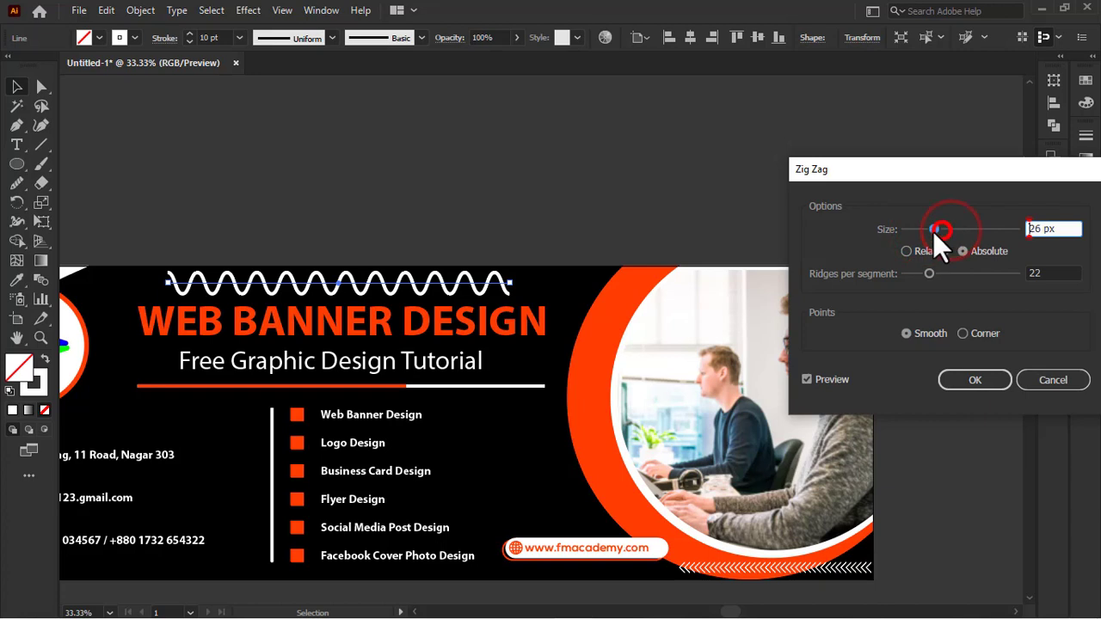
{"action": "left_click", "coordinate": [979, 380]}
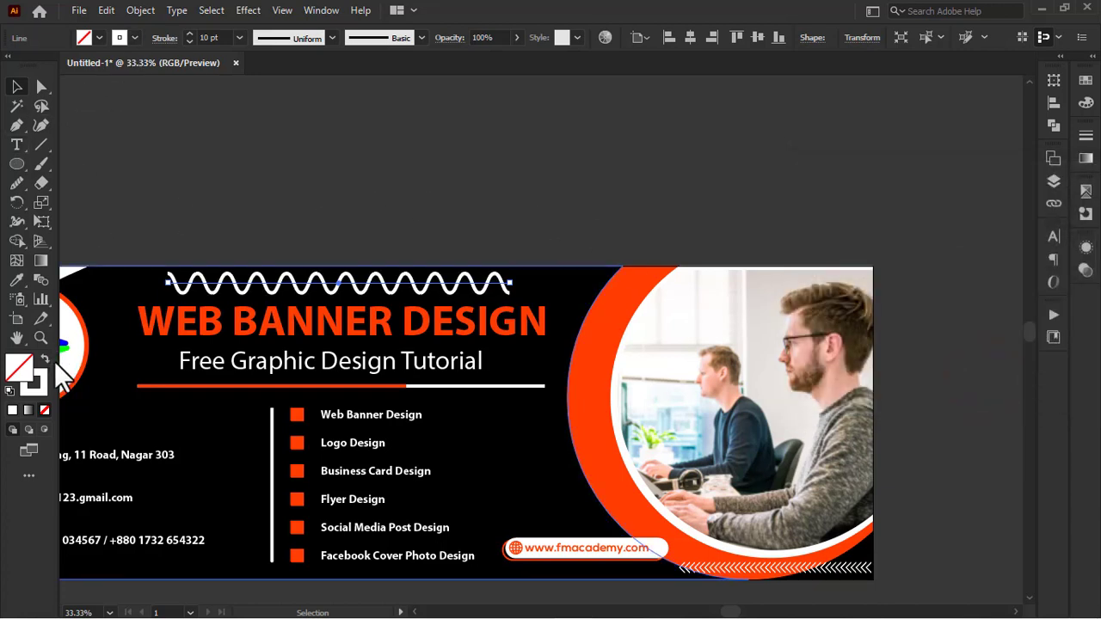
{"action": "left_click", "coordinate": [130, 38]}
{"action": "left_click", "coordinate": [188, 40]}
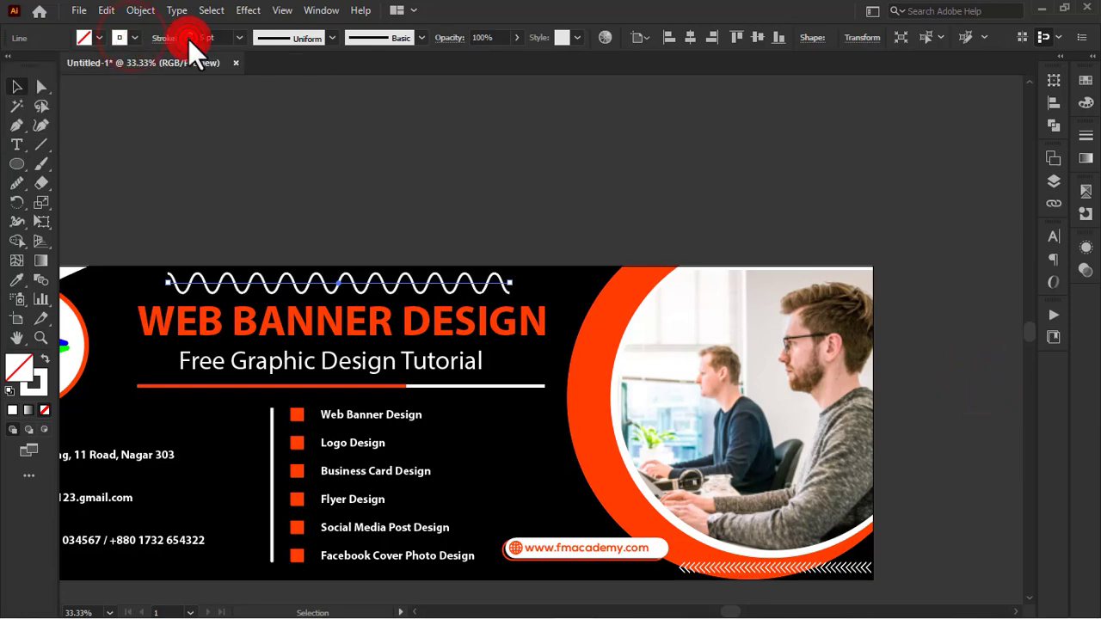
Step: Expand the wave's appearance and then expand the object into plain paths
{"action": "left_click", "coordinate": [408, 211]}
{"action": "key", "text": "ctrl+minus"}
{"action": "scroll", "coordinate": [322, 278], "scroll_direction": "up", "scroll_amount": 2}
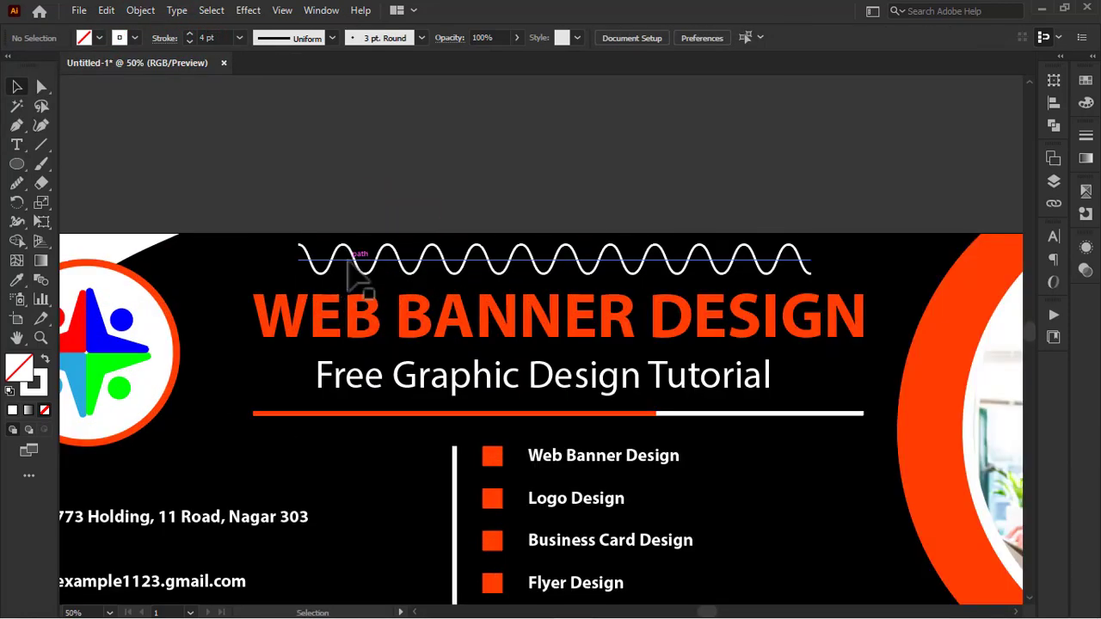
{"action": "left_click", "coordinate": [354, 259]}
{"action": "left_click", "coordinate": [142, 11]}
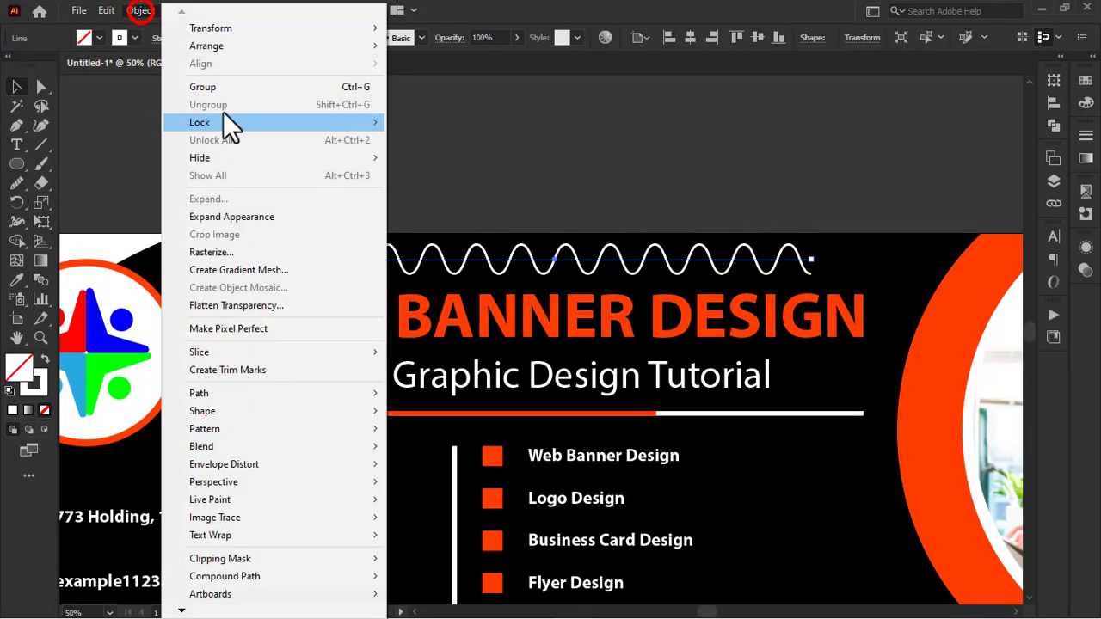
{"action": "left_click", "coordinate": [142, 13]}
{"action": "left_click", "coordinate": [241, 217]}
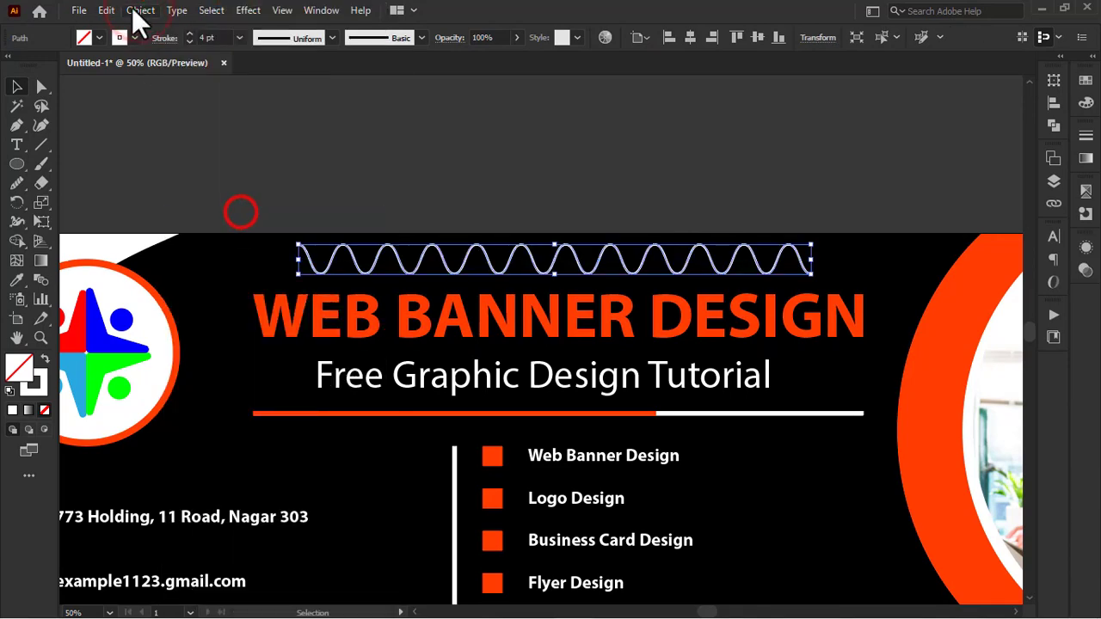
{"action": "left_click", "coordinate": [138, 10]}
{"action": "left_click", "coordinate": [220, 199]}
{"action": "left_click", "coordinate": [511, 410]}
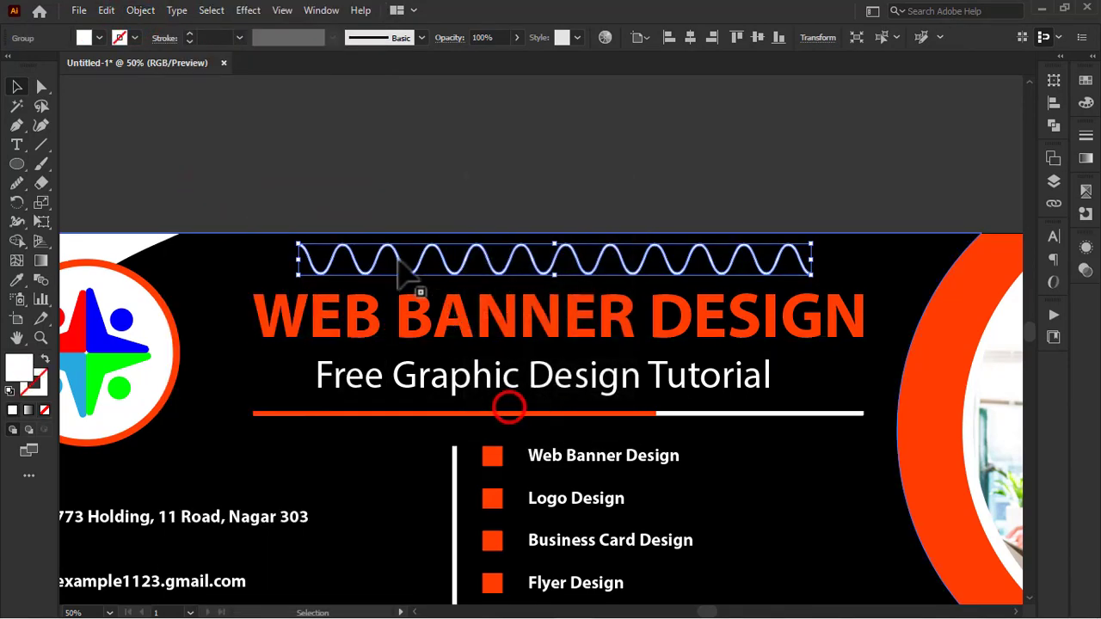
Step: Shift the expanded wave left along the banner's top edge beside the logo
{"action": "left_click_drag", "start_coordinate": [419, 263], "coordinate": [300, 263]}
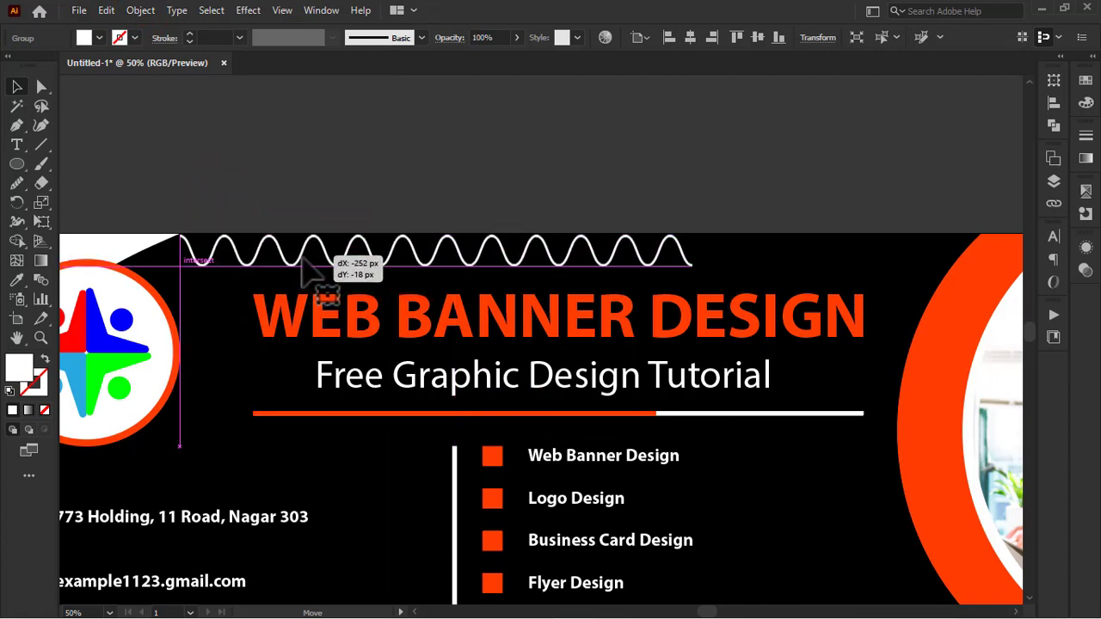
{"action": "left_click_drag", "start_coordinate": [300, 264], "coordinate": [303, 262]}
{"action": "left_click", "coordinate": [696, 250]}
{"action": "left_click_drag", "start_coordinate": [552, 261], "coordinate": [588, 274]}
{"action": "left_click", "coordinate": [485, 211]}
{"action": "scroll", "coordinate": [485, 211], "scroll_direction": "down", "scroll_amount": 4}
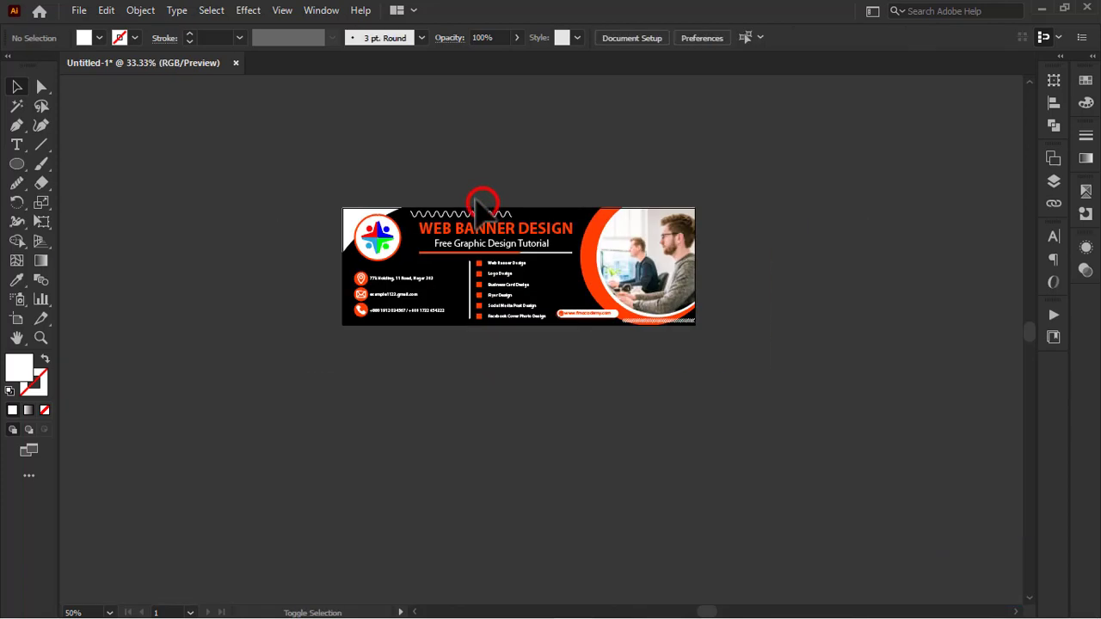
{"action": "scroll", "coordinate": [456, 207], "scroll_direction": "up", "scroll_amount": 2}
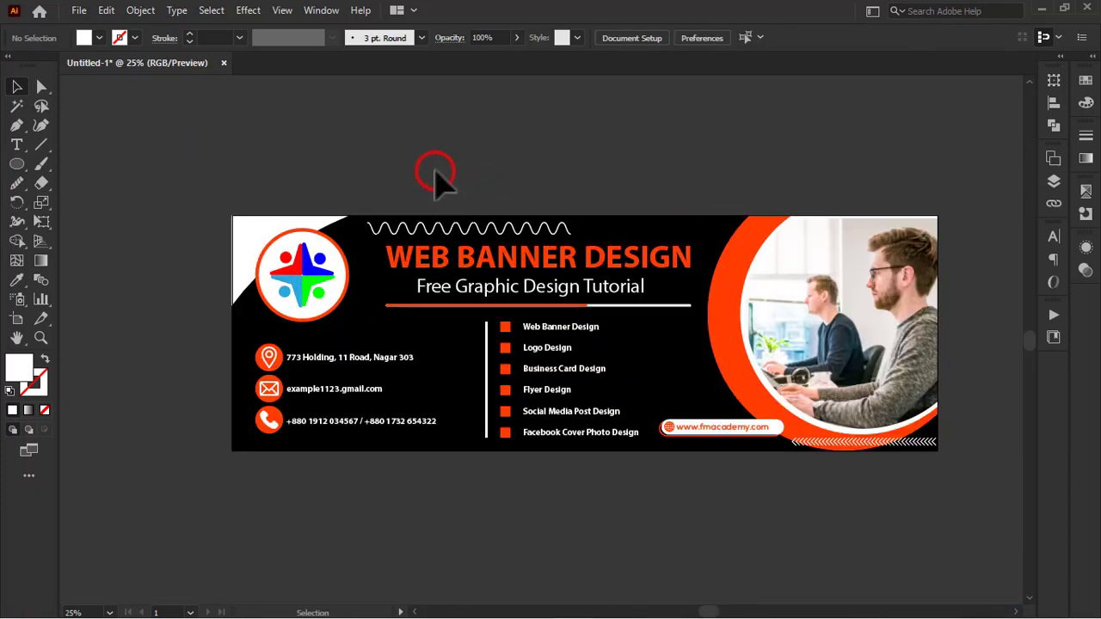
{"action": "scroll", "coordinate": [435, 173], "scroll_direction": "down", "scroll_amount": 1}
Step: Draw a small circle beside the services list with a white 4 pt outline and no fill
{"action": "scroll", "coordinate": [430, 160], "scroll_direction": "down", "scroll_amount": 3}
{"action": "left_click", "coordinate": [16, 163]}
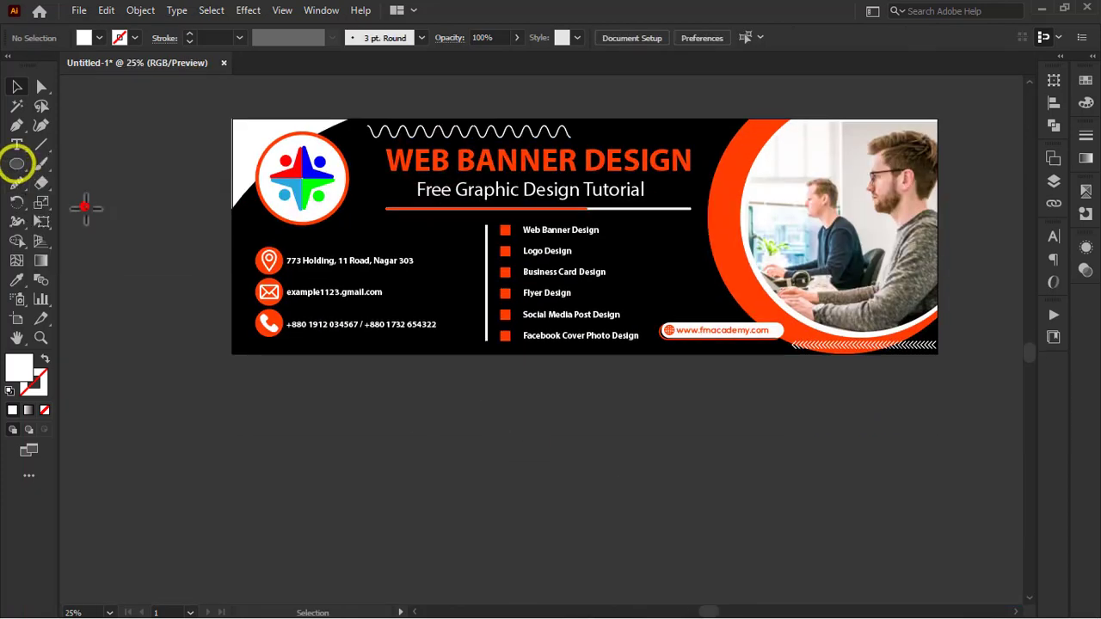
{"action": "scroll", "coordinate": [433, 362], "scroll_direction": "up", "scroll_amount": 2}
{"action": "scroll", "coordinate": [701, 356], "scroll_direction": "down", "scroll_amount": 2}
{"action": "left_click_drag", "start_coordinate": [820, 264], "coordinate": [834, 278]}
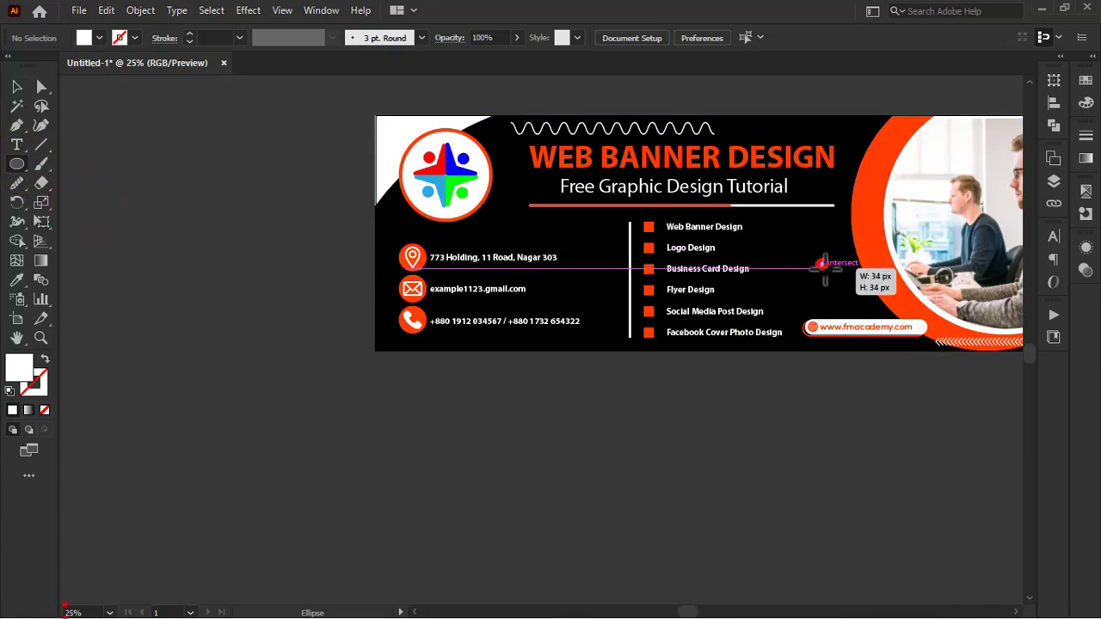
{"action": "key", "text": "shift+x"}
{"action": "left_click", "coordinate": [15, 86]}
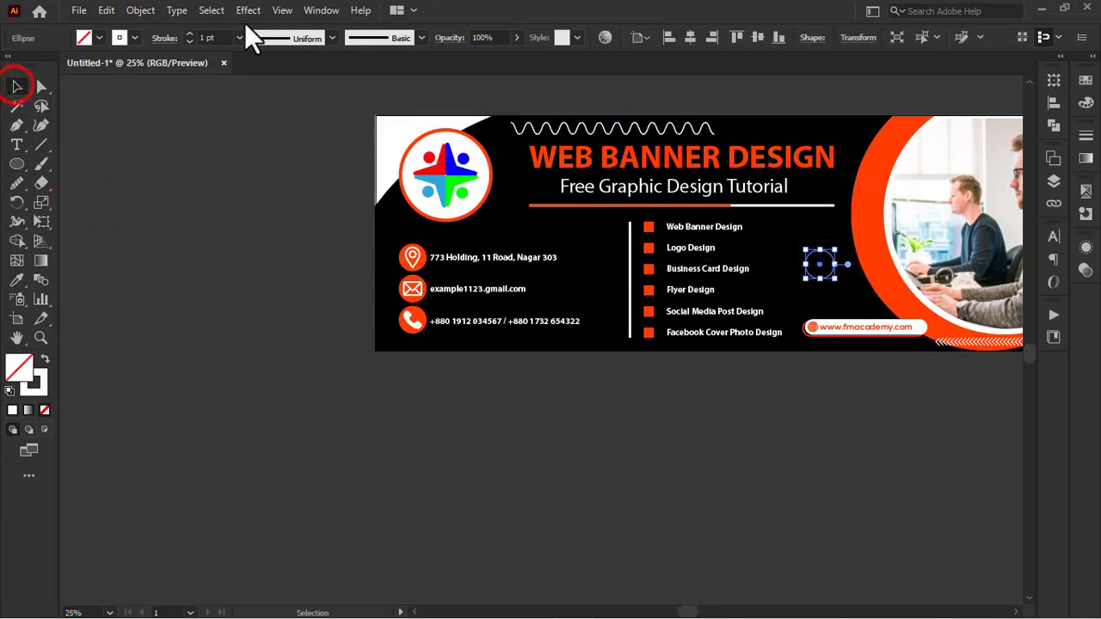
{"action": "left_click", "coordinate": [189, 34]}
{"action": "left_click", "coordinate": [190, 34]}
{"action": "left_click", "coordinate": [189, 34]}
Step: Shrink the circle slightly and Alt-drag a copy up to the banner's top
{"action": "scroll", "coordinate": [860, 387], "scroll_direction": "up", "scroll_amount": 1}
{"action": "scroll", "coordinate": [789, 290], "scroll_direction": "up", "scroll_amount": 1}
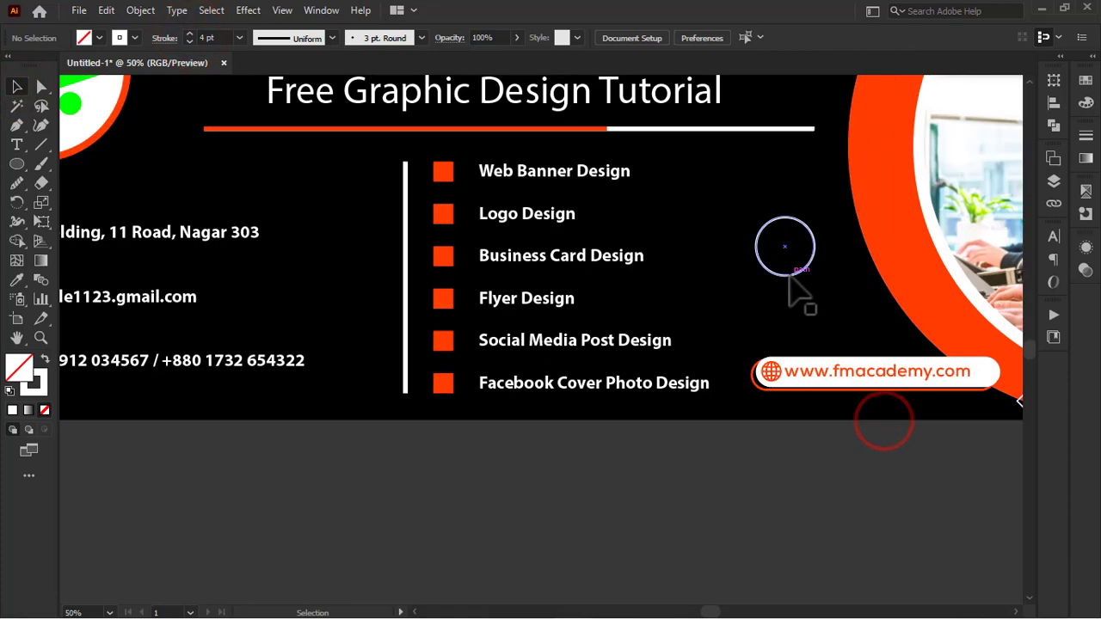
{"action": "left_click_drag", "start_coordinate": [814, 274], "coordinate": [789, 252]}
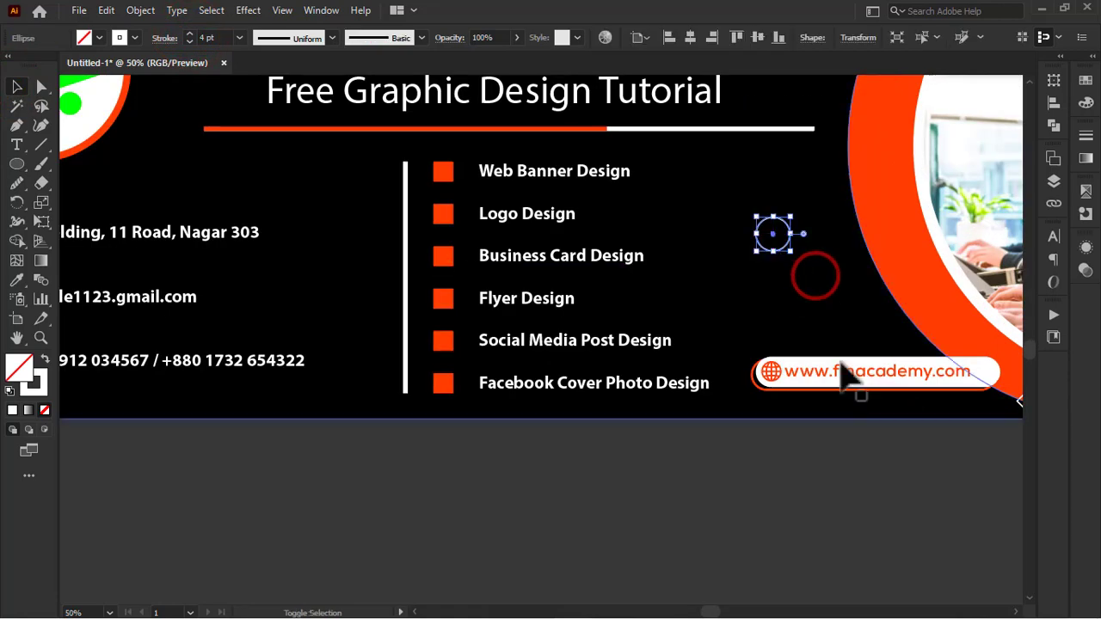
{"action": "left_click", "coordinate": [833, 484]}
{"action": "scroll", "coordinate": [790, 461], "scroll_direction": "down", "scroll_amount": 1}
{"action": "scroll", "coordinate": [796, 353], "scroll_direction": "up", "scroll_amount": 1}
{"action": "mouse_move", "coordinate": [783, 349]}
{"action": "left_mouse_down"}
{"action": "mouse_move", "coordinate": [841, 190]}
{"action": "mouse_move", "coordinate": [835, 176]}
{"action": "mouse_move", "coordinate": [692, 176]}
{"action": "mouse_move", "coordinate": [263, 471]}
{"action": "left_mouse_up"}
{"action": "left_click", "coordinate": [832, 114]}
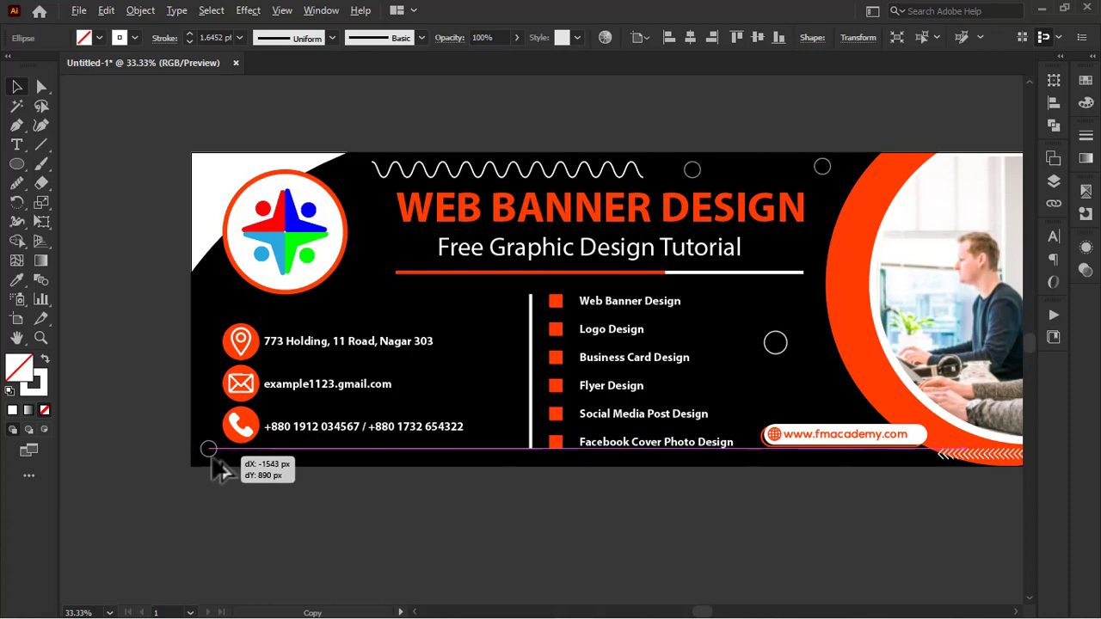
Step: Add circle copies at the bottom-left corner and beside Flyer Design, nudging them into place
{"action": "left_click_drag", "start_coordinate": [263, 471], "coordinate": [201, 474]}
{"action": "left_click", "coordinate": [239, 482]}
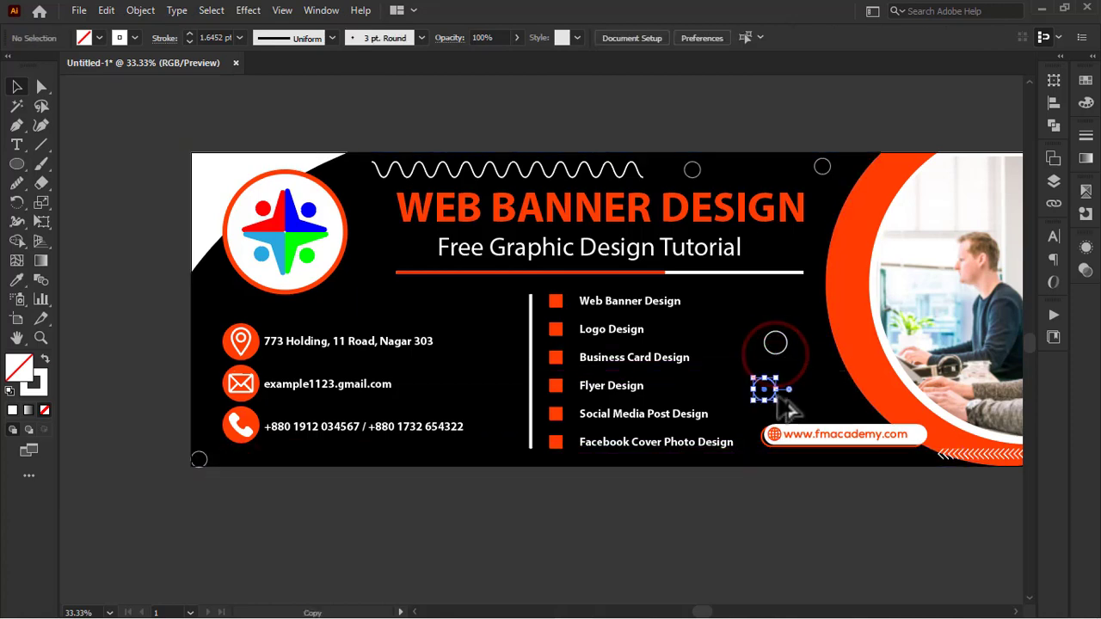
{"action": "mouse_move", "coordinate": [786, 344]}
{"action": "left_mouse_down"}
{"action": "mouse_move", "coordinate": [779, 391]}
{"action": "mouse_move", "coordinate": [746, 308]}
{"action": "mouse_move", "coordinate": [828, 326]}
{"action": "left_mouse_up"}
{"action": "left_click", "coordinate": [770, 478]}
{"action": "left_click", "coordinate": [785, 488]}
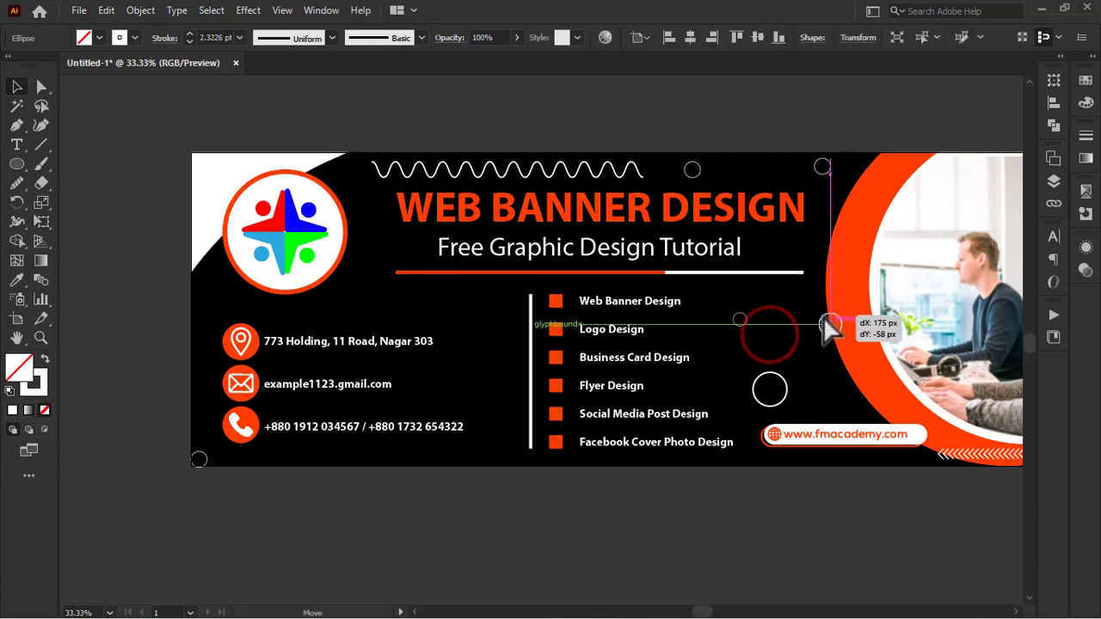
{"action": "left_click", "coordinate": [767, 491]}
{"action": "left_click_drag", "start_coordinate": [754, 390], "coordinate": [756, 379]}
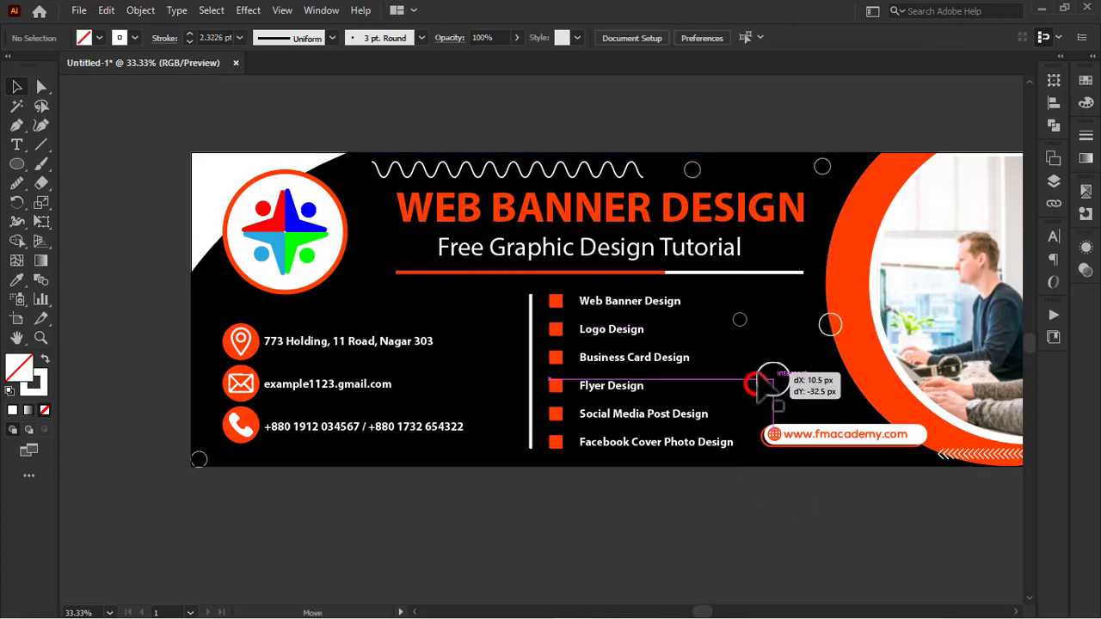
{"action": "left_click", "coordinate": [654, 539]}
Step: Fit the artboard to the window and preview the finished banner full screen
{"action": "key", "text": "ctrl+minus"}
{"action": "key", "text": "ctrl+0"}
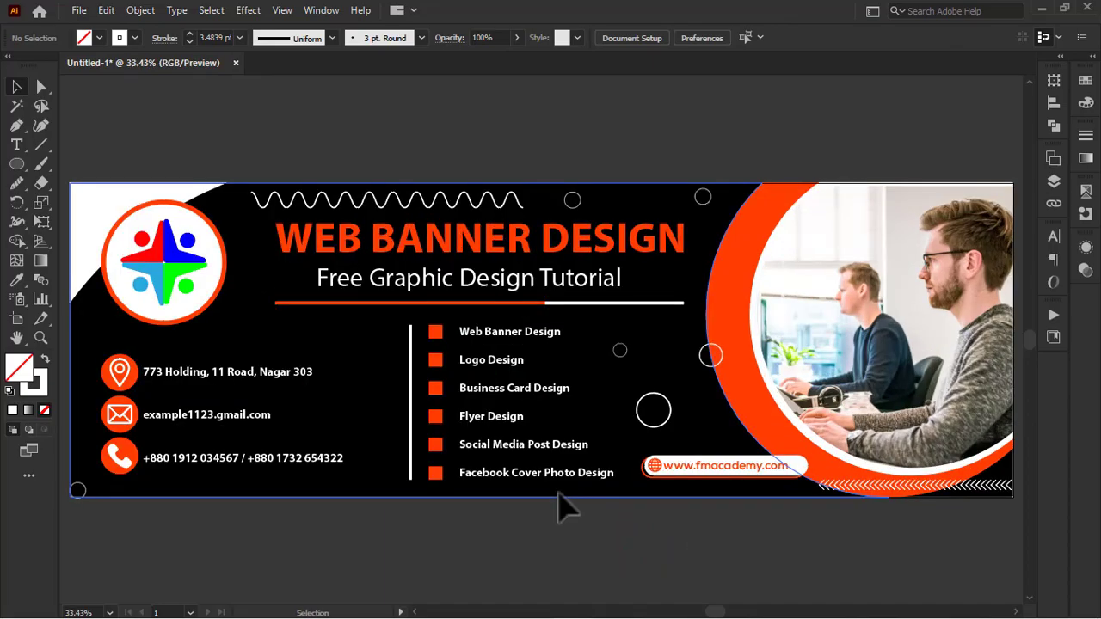
{"action": "key", "text": "shift+f"}
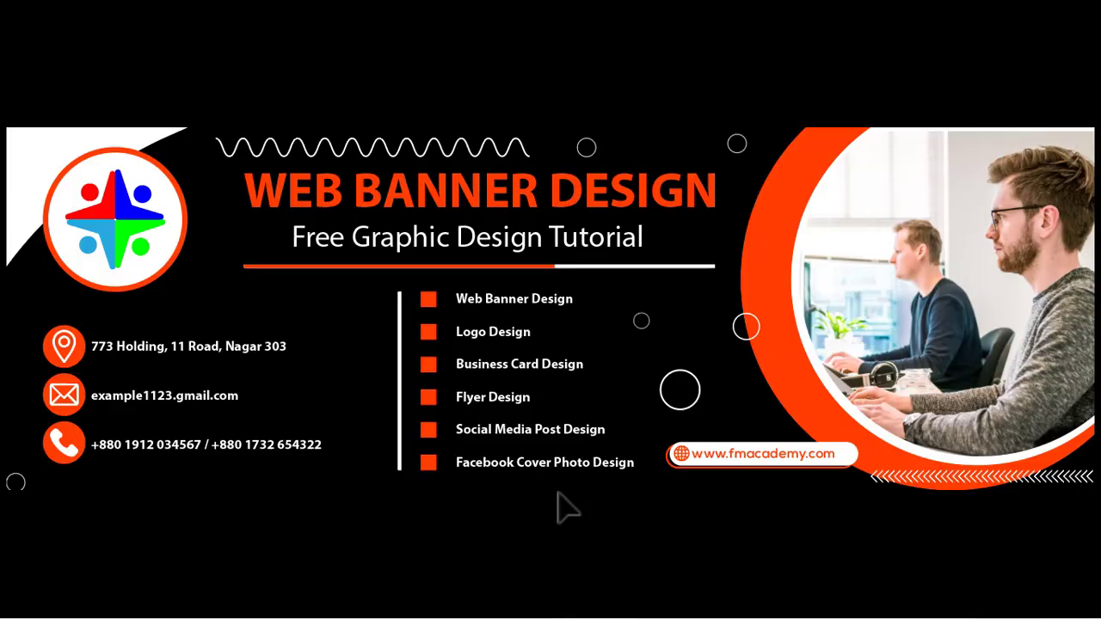
{"action": "key", "text": "Escape"}
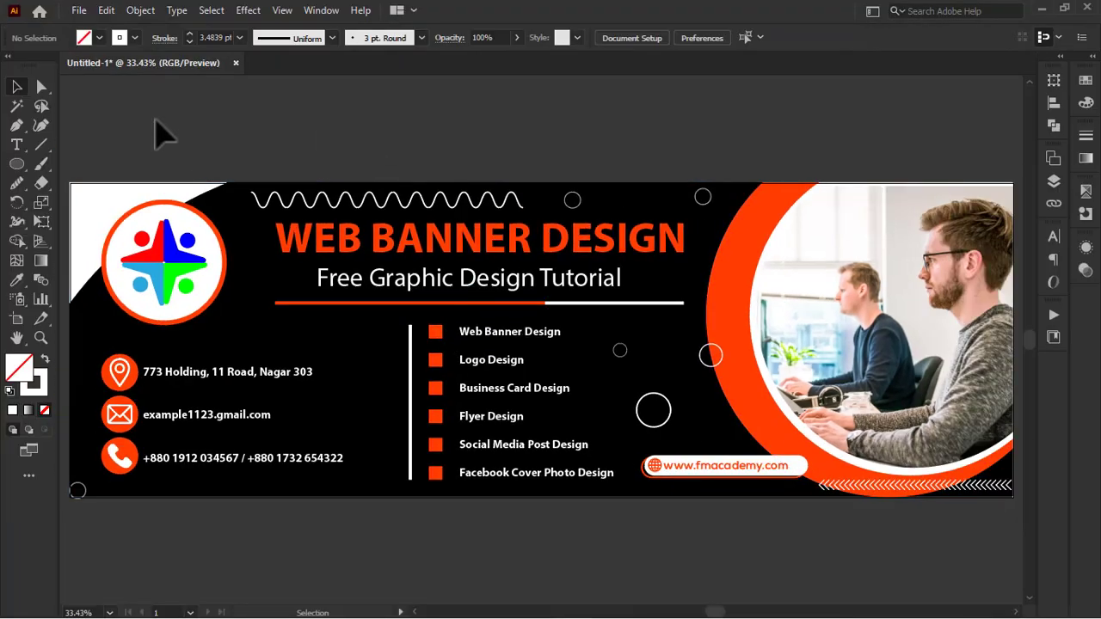